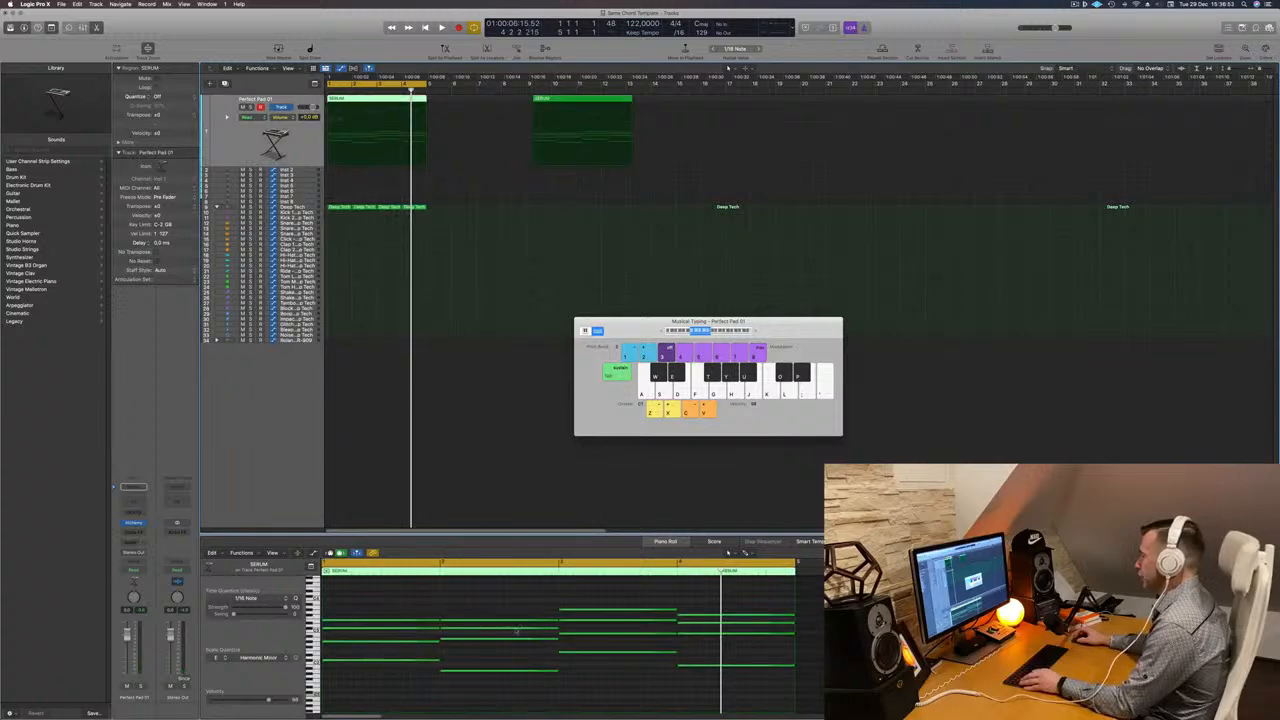
- Select the second chord's notes, try shifting them later in the region, then undo the move
left_click_drag(513, 591, 501, 697)
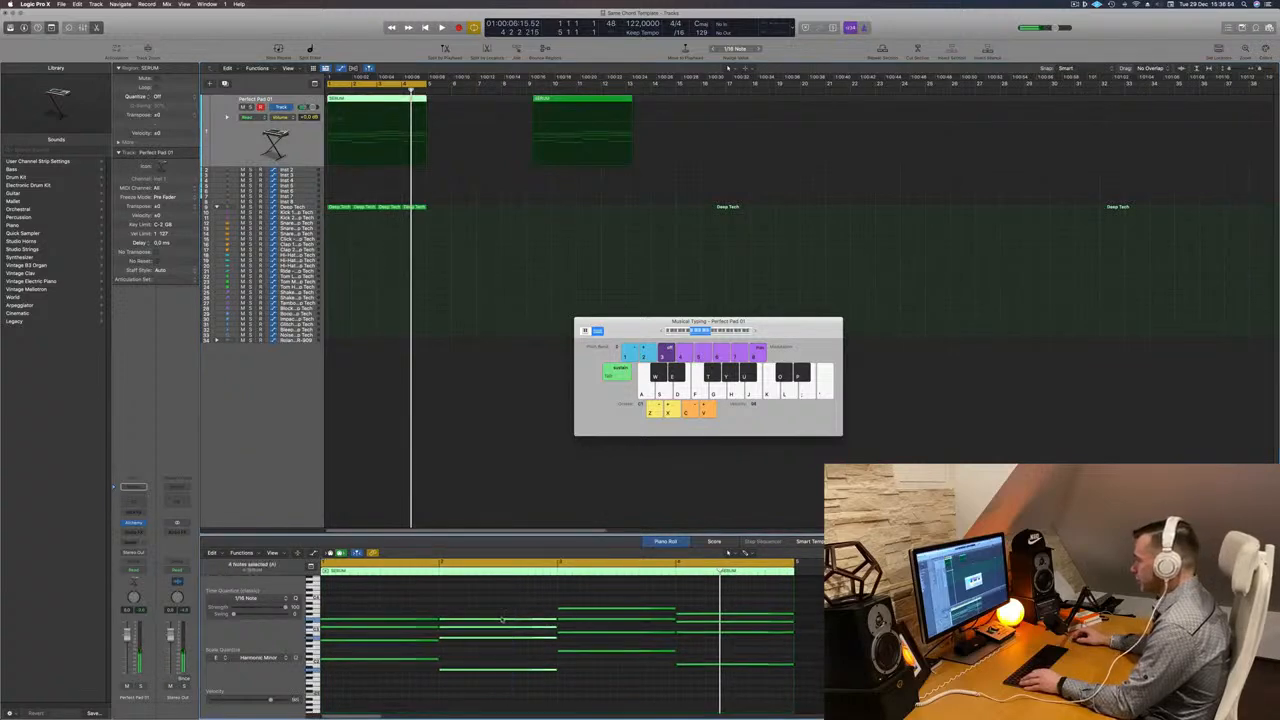
left_click_drag(631, 621, 850, 621)
left_click_drag(747, 600, 731, 707)
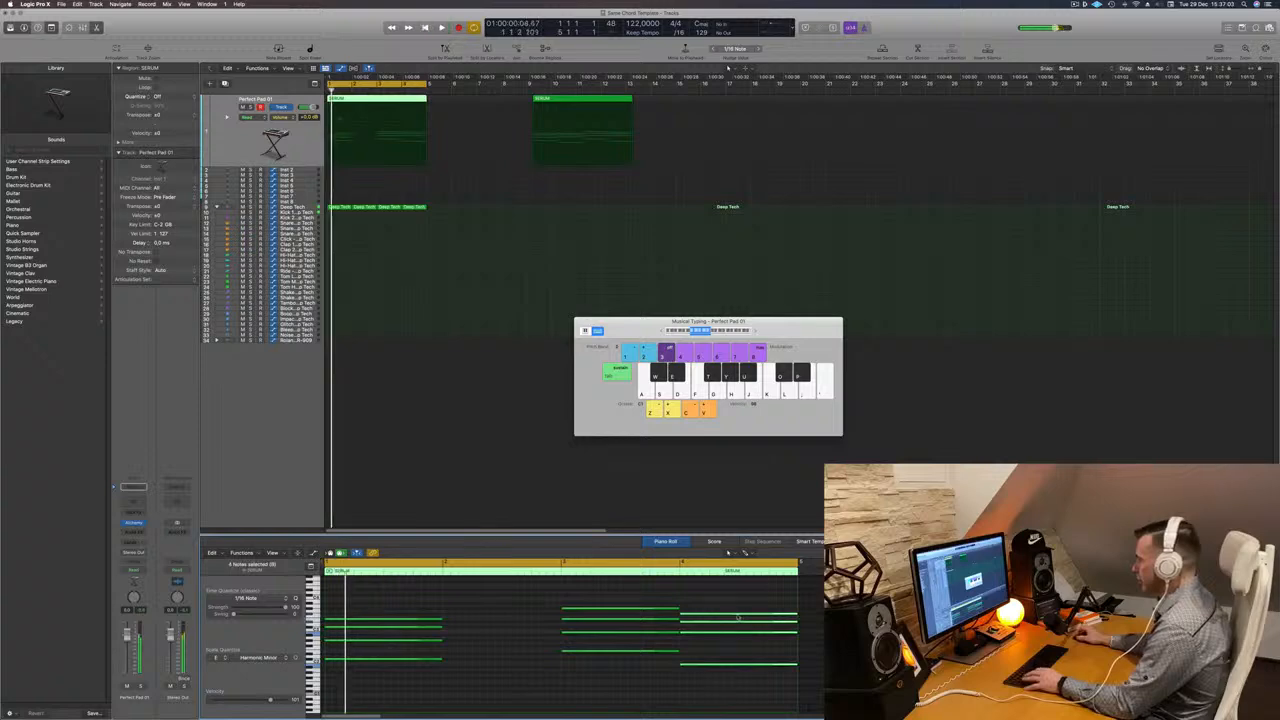
key("super+z")
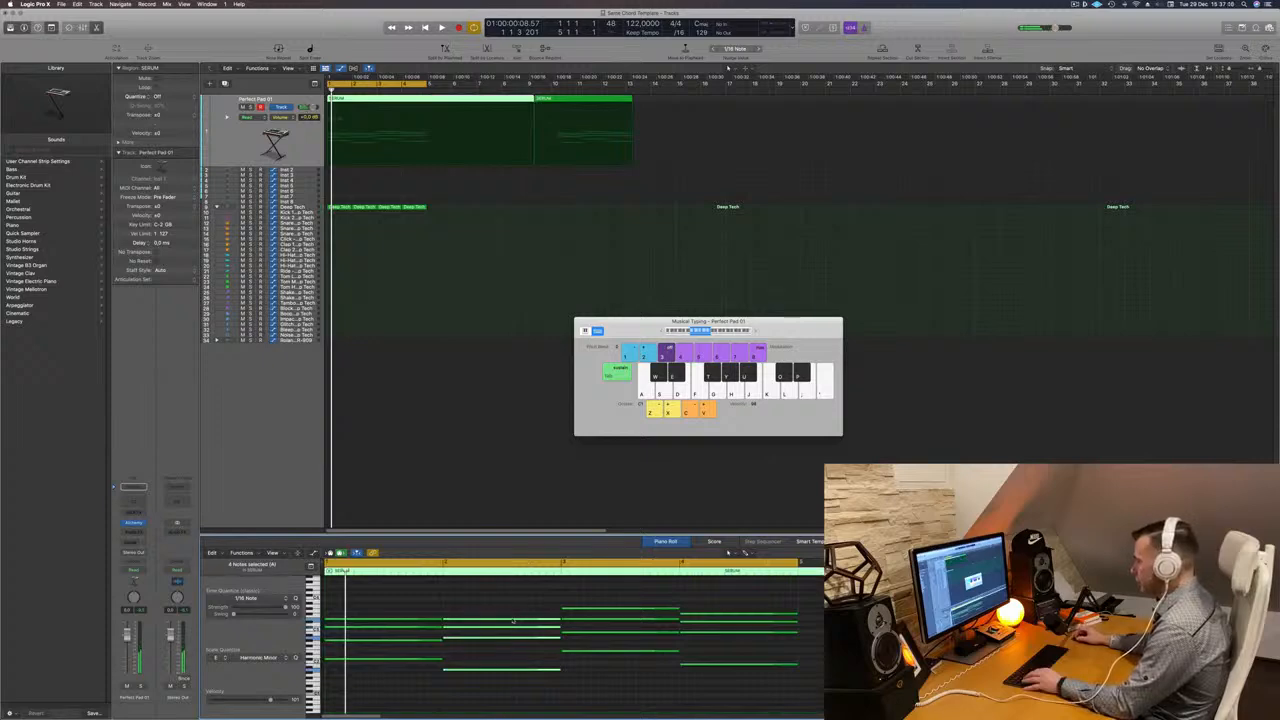
- Move the second chord's notes toward the end of the region and audition the progression
left_click_drag(513, 620, 840, 620)
left_click_drag(724, 680, 479, 618)
key("space")
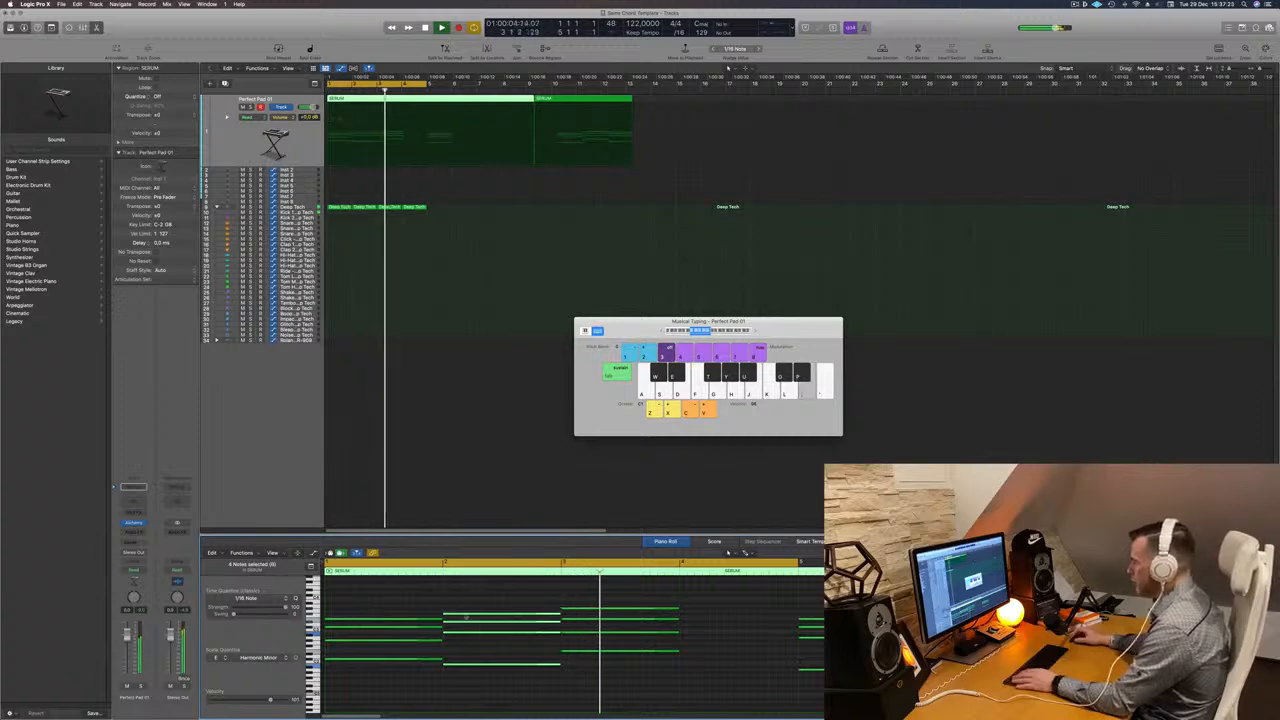
key("space")
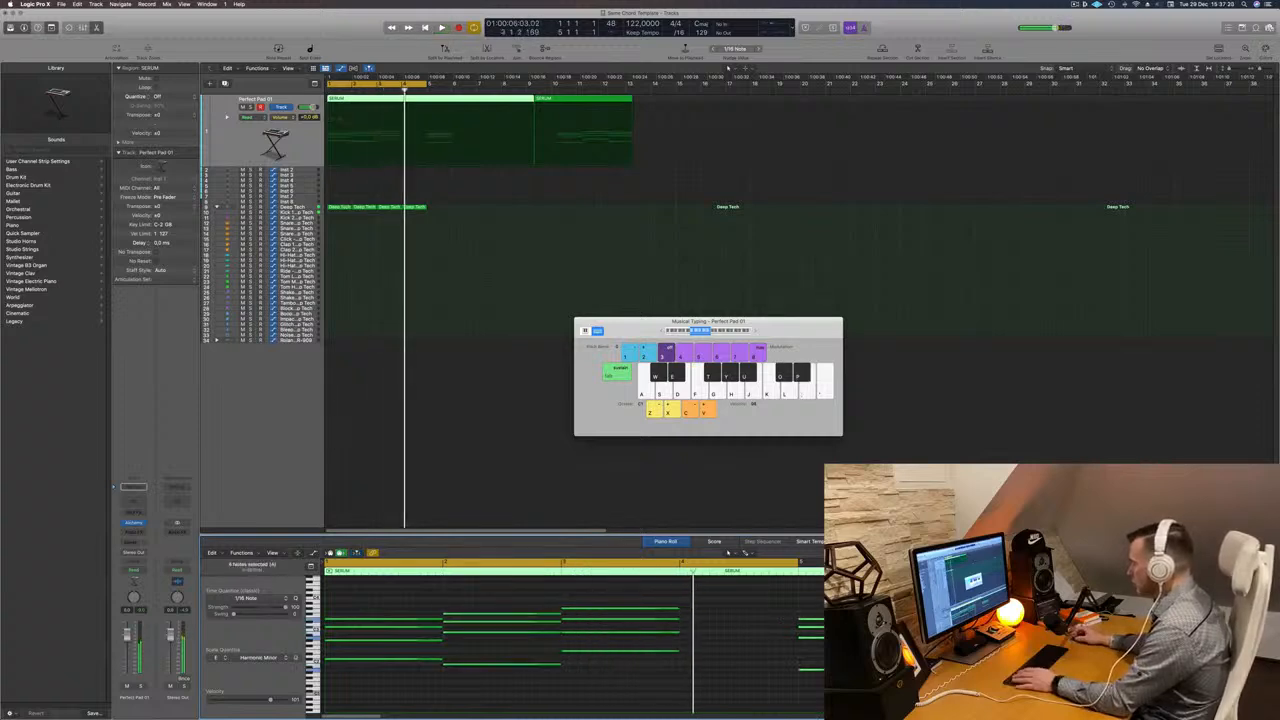
- Shift the moved chord's notes slightly earlier and play the progression again
left_click_drag(829, 620, 713, 622)
key("space")
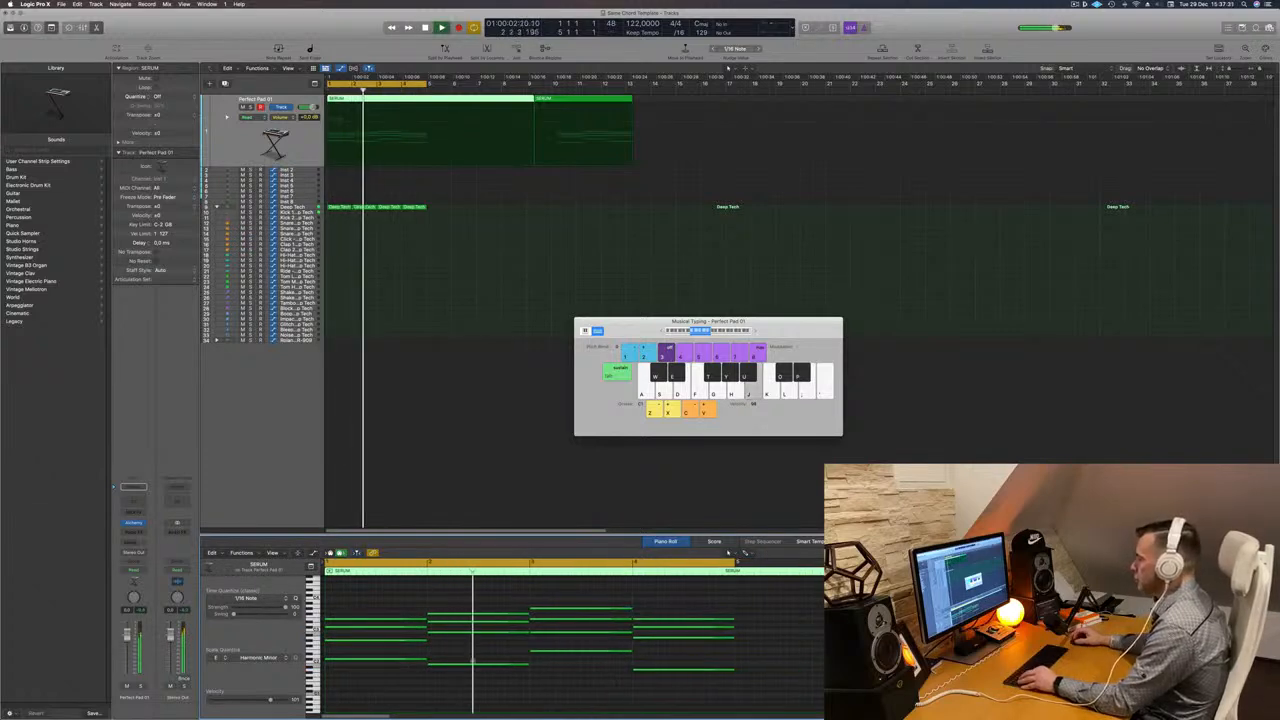
scroll(446, 660, "down", 1)
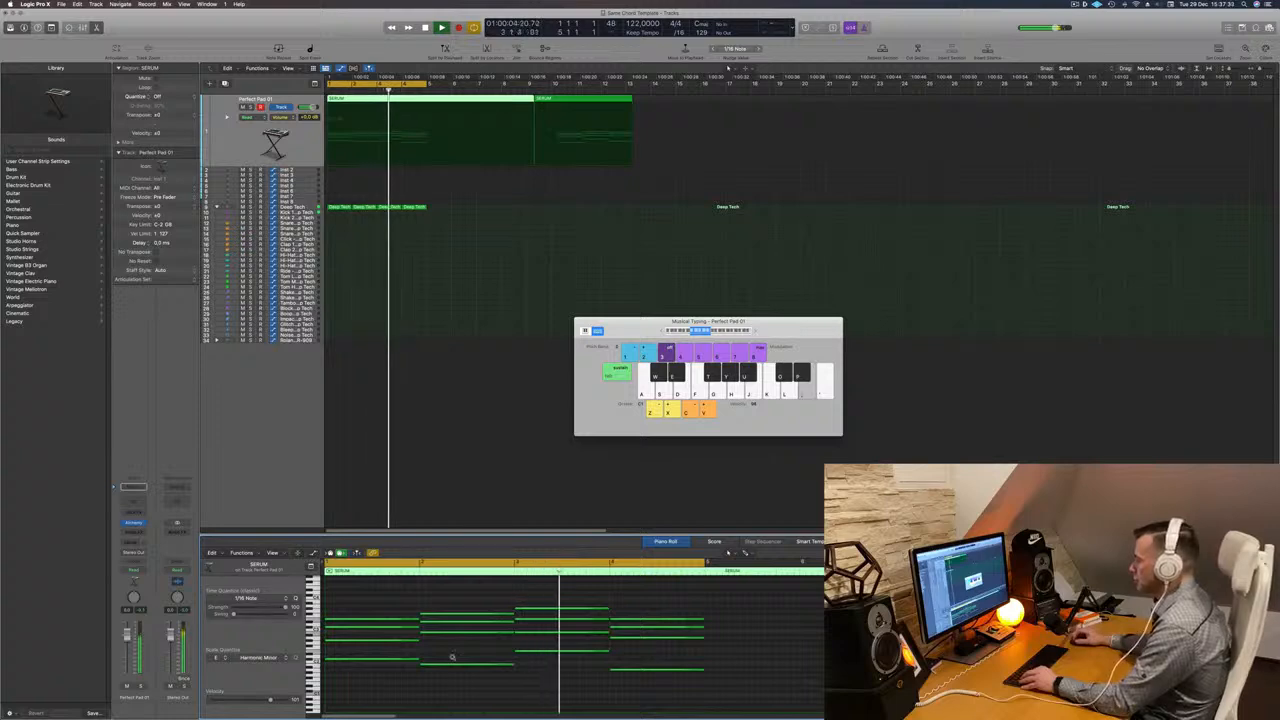
scroll(452, 652, "down", 1)
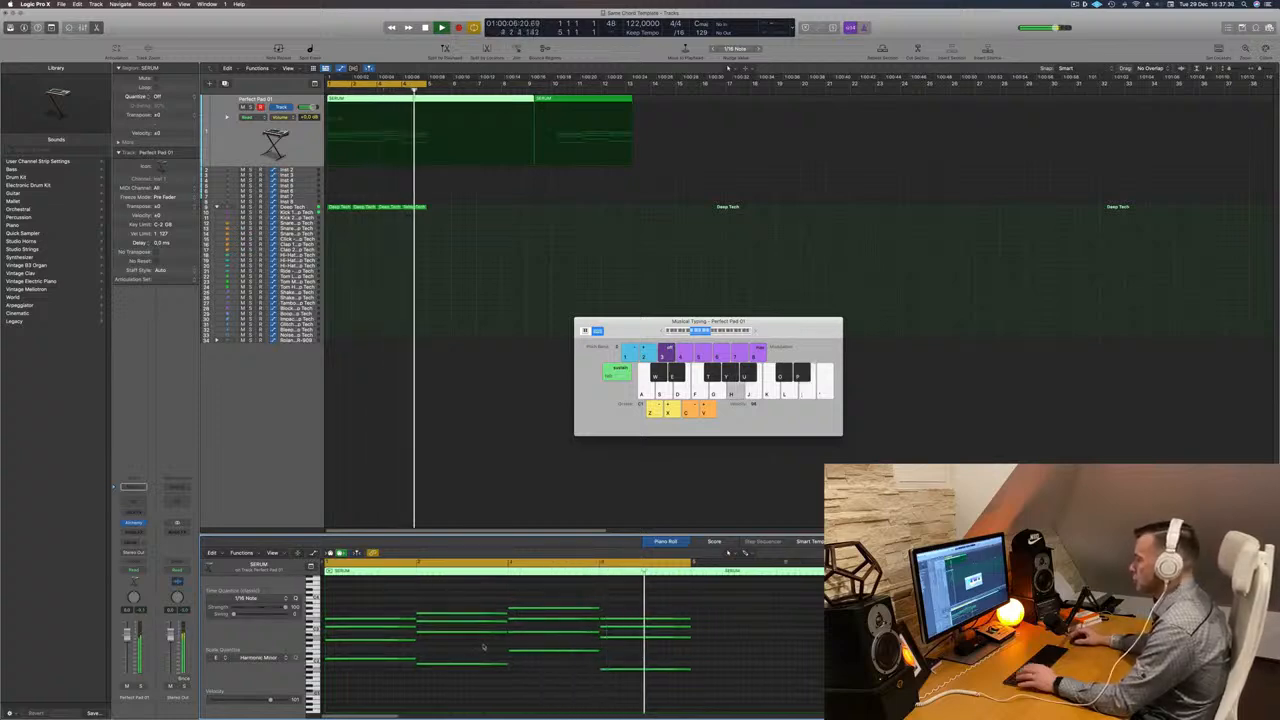
- Delete the two regions that follow the first four-bar chord region on the pad track
left_click(430, 100, "super")
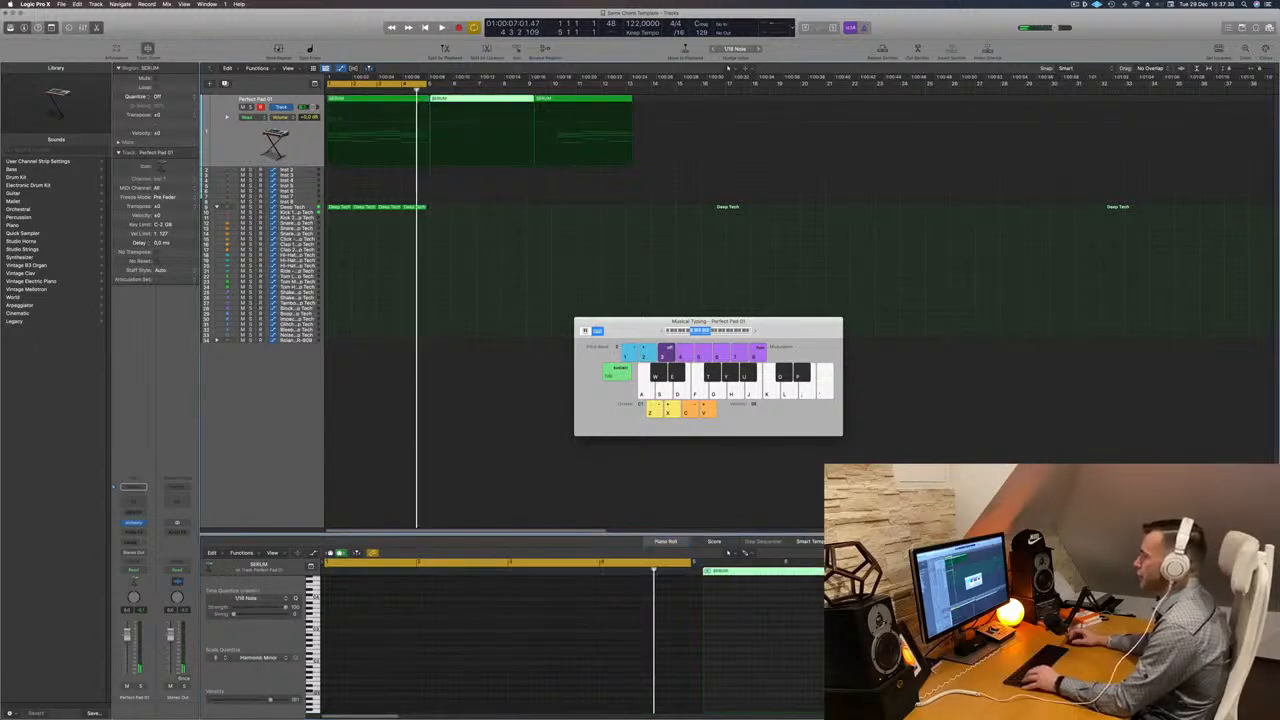
left_click(428, 100, "super")
left_click(492, 99)
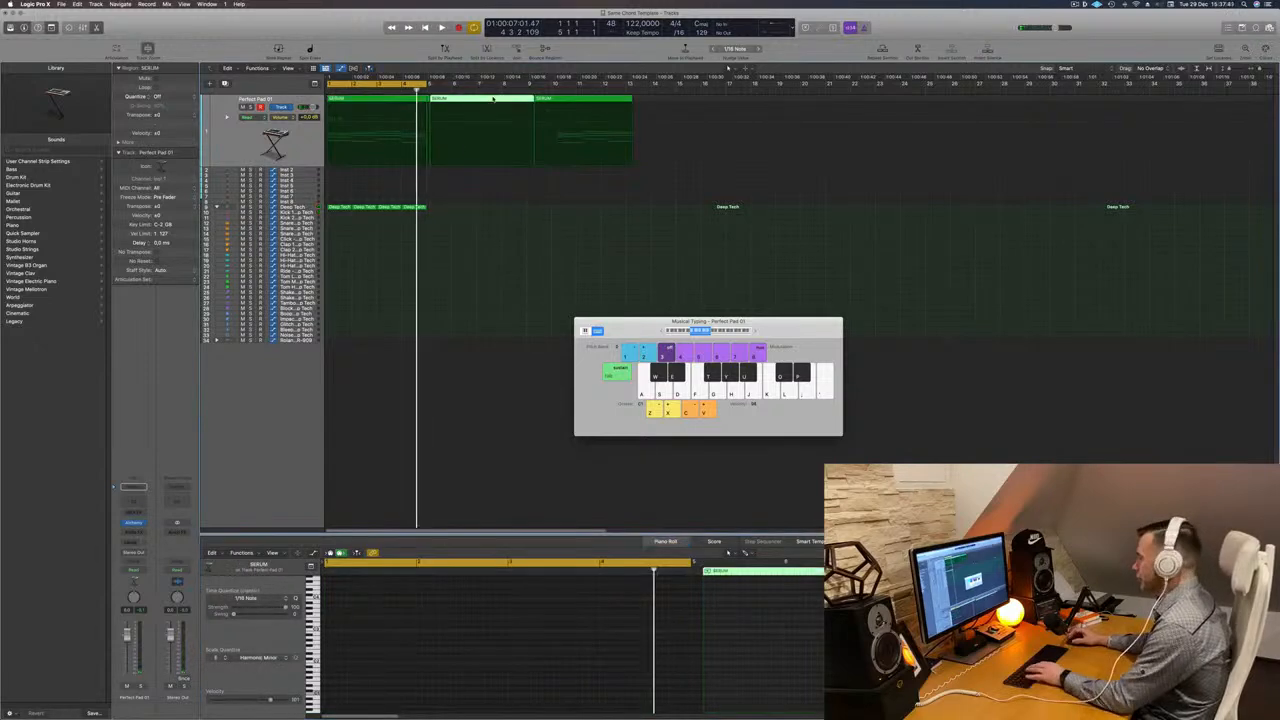
key("Delete")
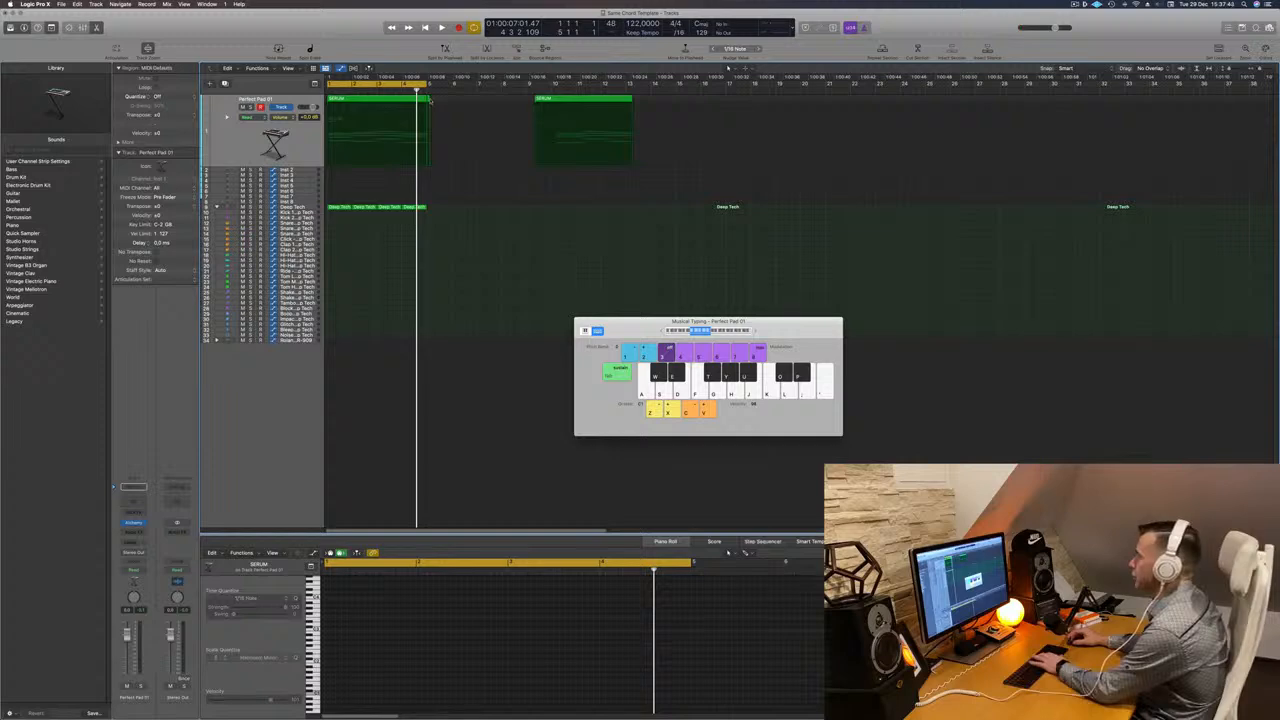
left_click(553, 99)
key("Delete")
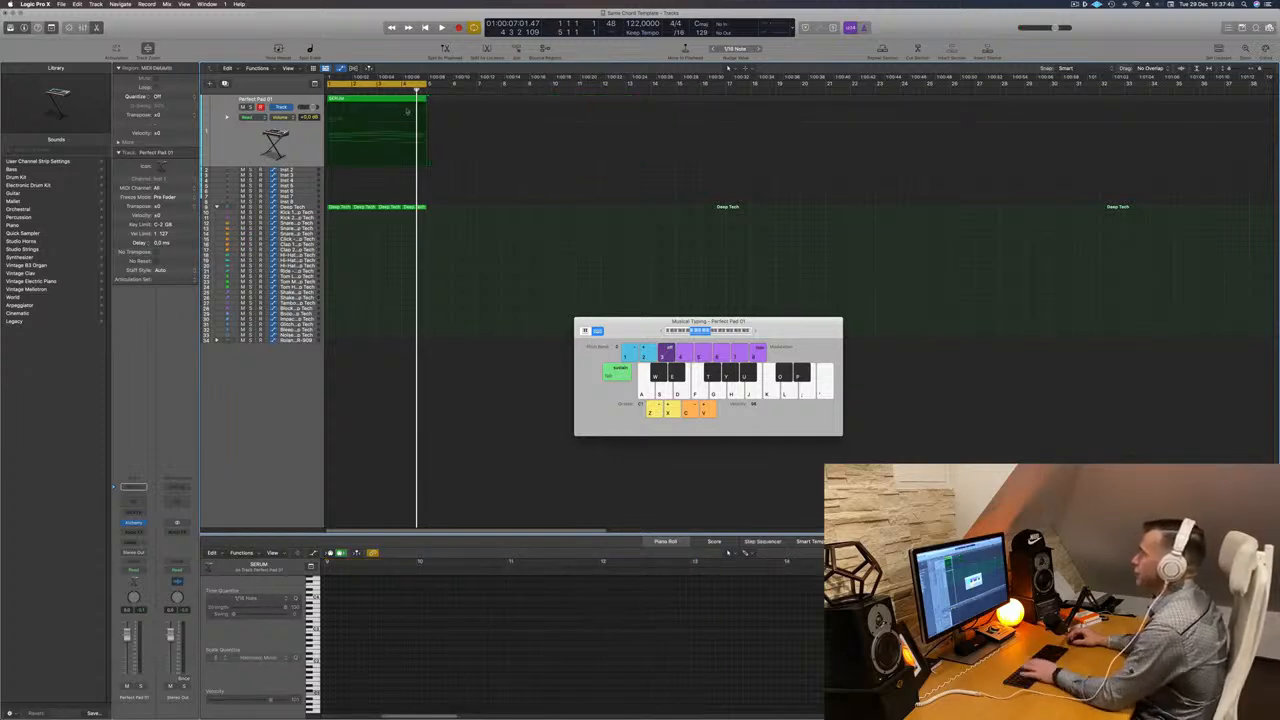
- Play the chord region and open the track's Alchemy instrument window
left_click(307, 140)
key("space")
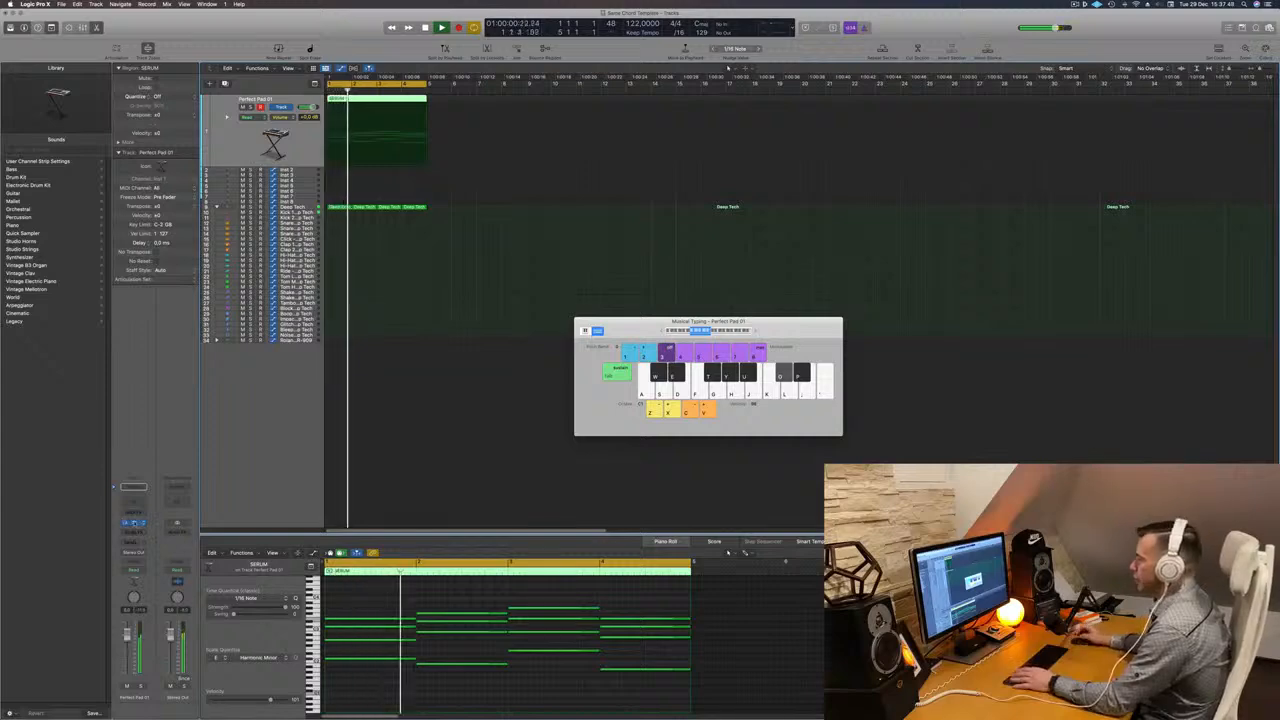
left_click(135, 523)
left_click_drag(720, 118, 560, 182)
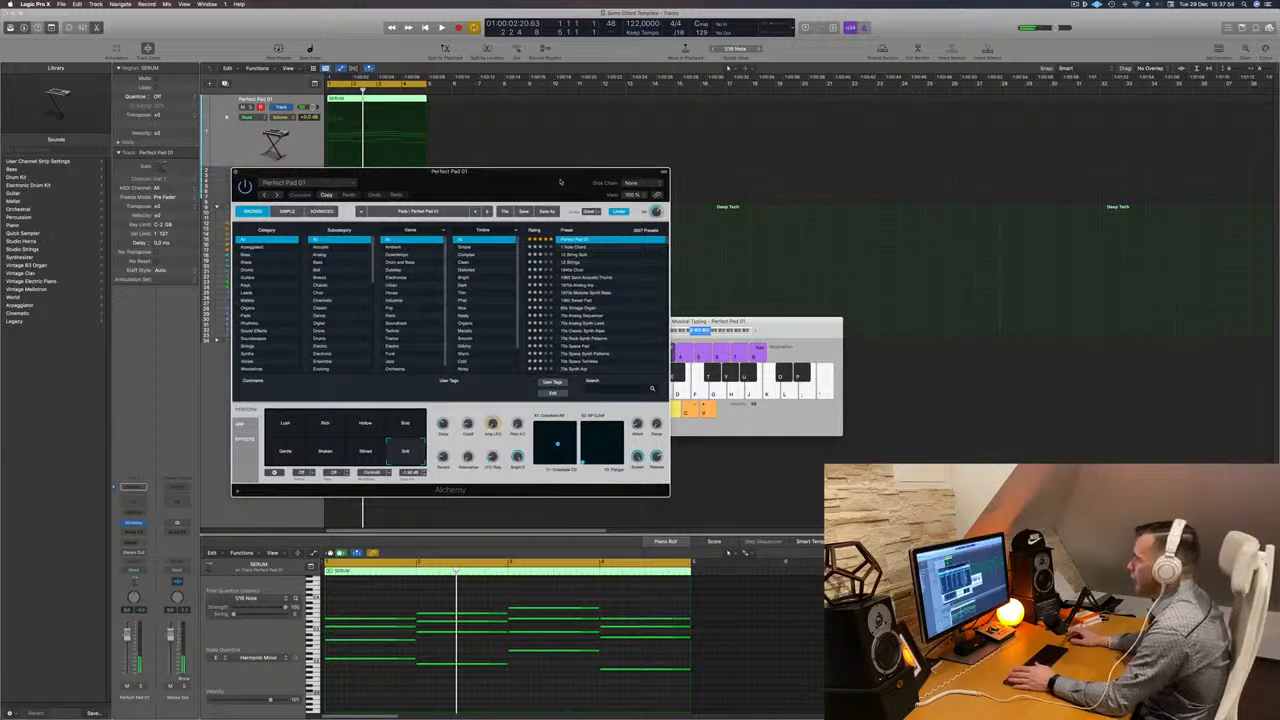
left_click_drag(560, 182, 636, 188)
- Try the 12 String Split and 12 Strings presets in Alchemy while auditioning the chords
key("space")
key("space")
left_click(656, 254)
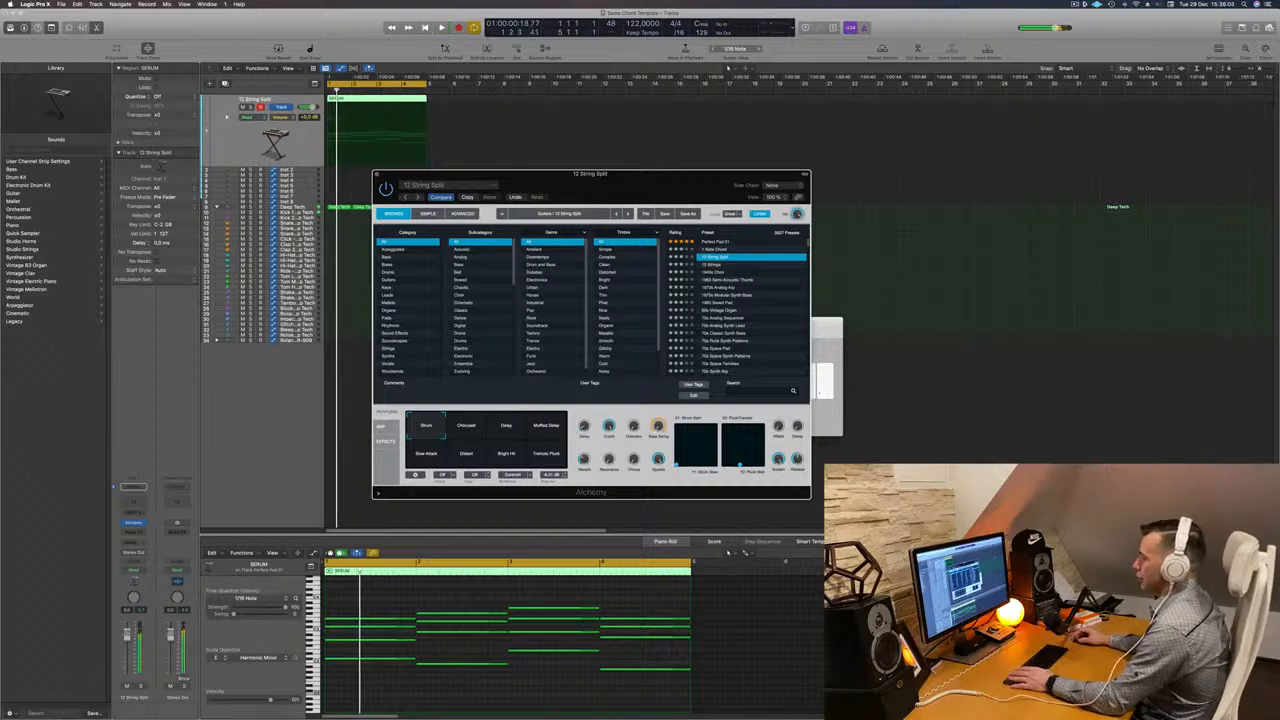
key("space")
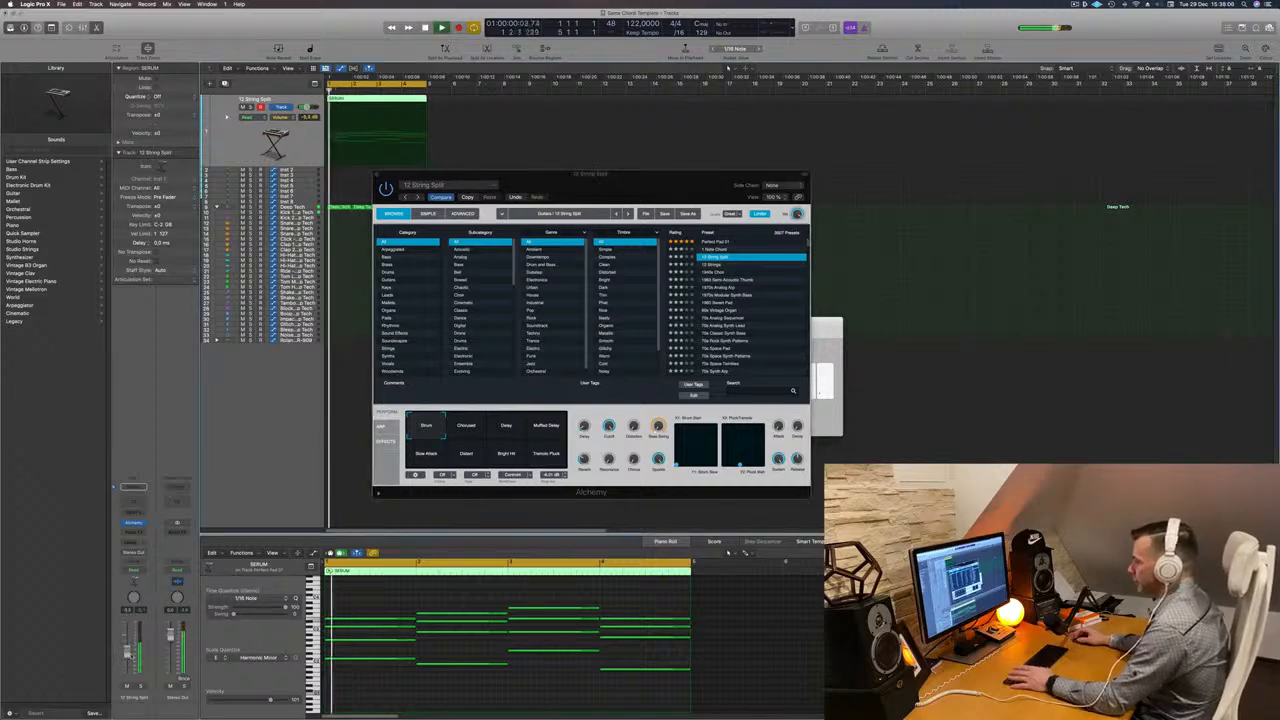
left_click_drag(690, 193, 696, 168)
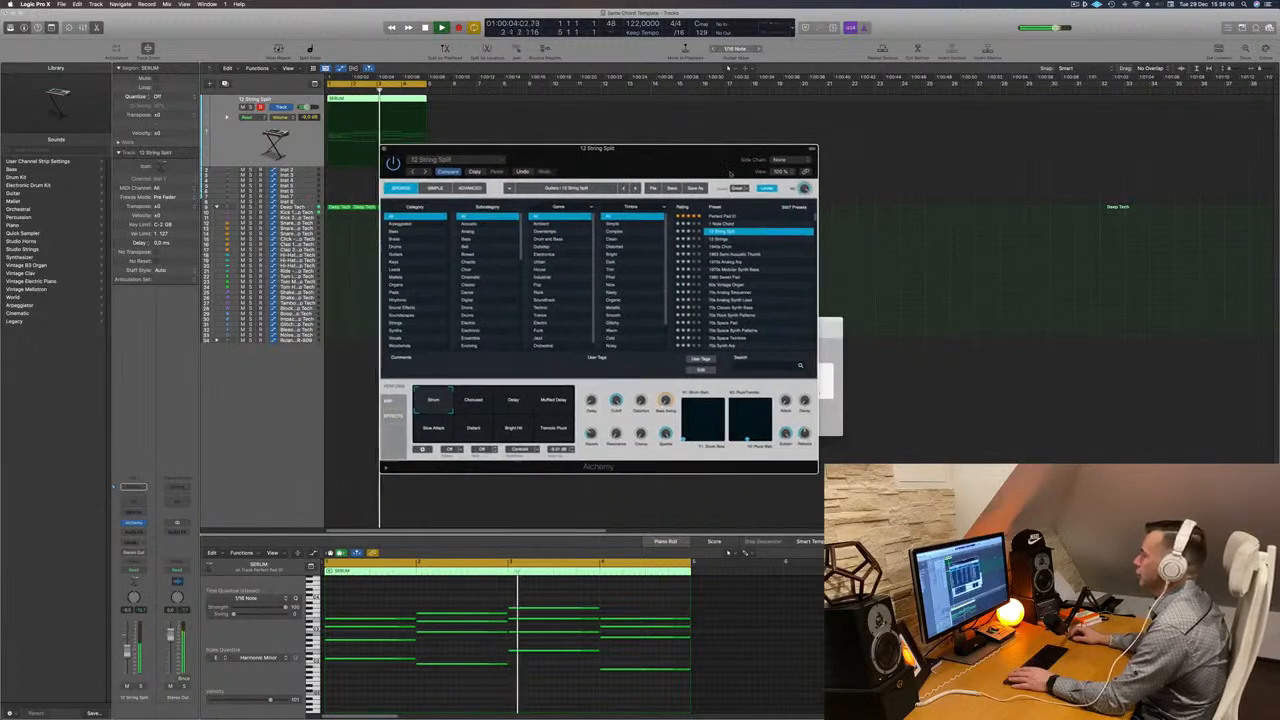
left_click(718, 240)
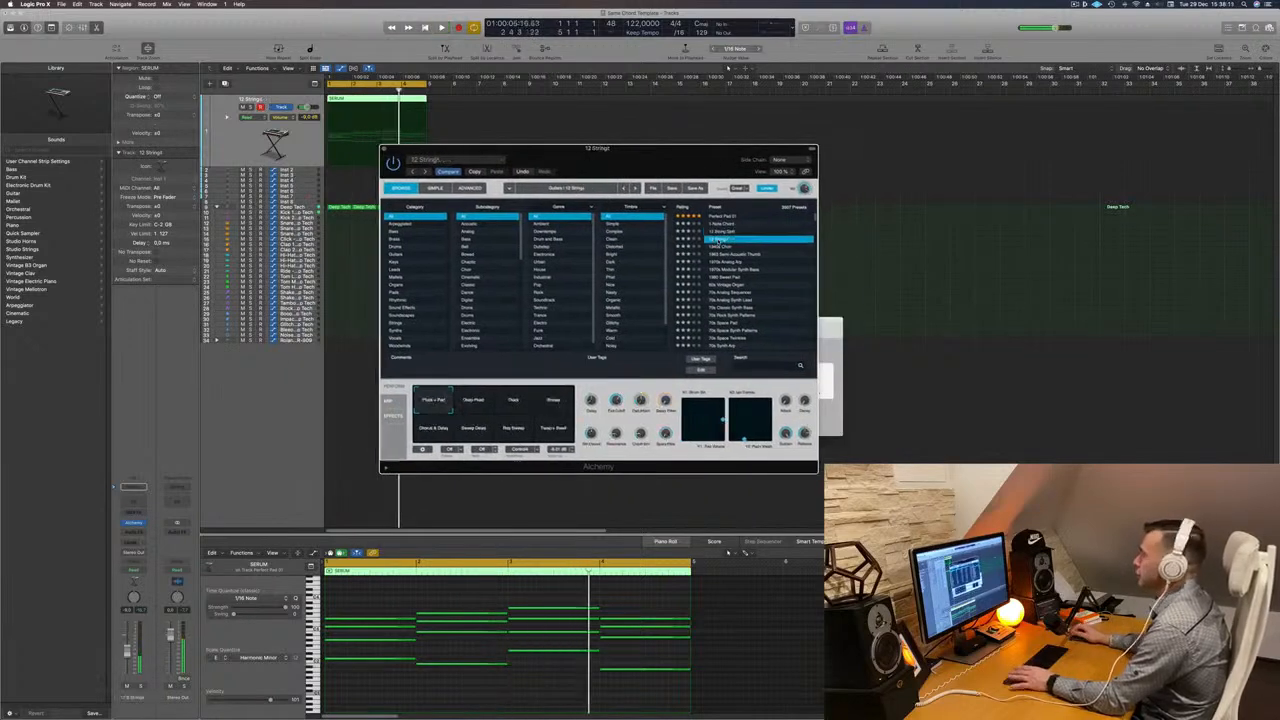
- Filter Alchemy's browser to the Pads category and load the Additive Sustain preset
left_click_drag(670, 155, 691, 148)
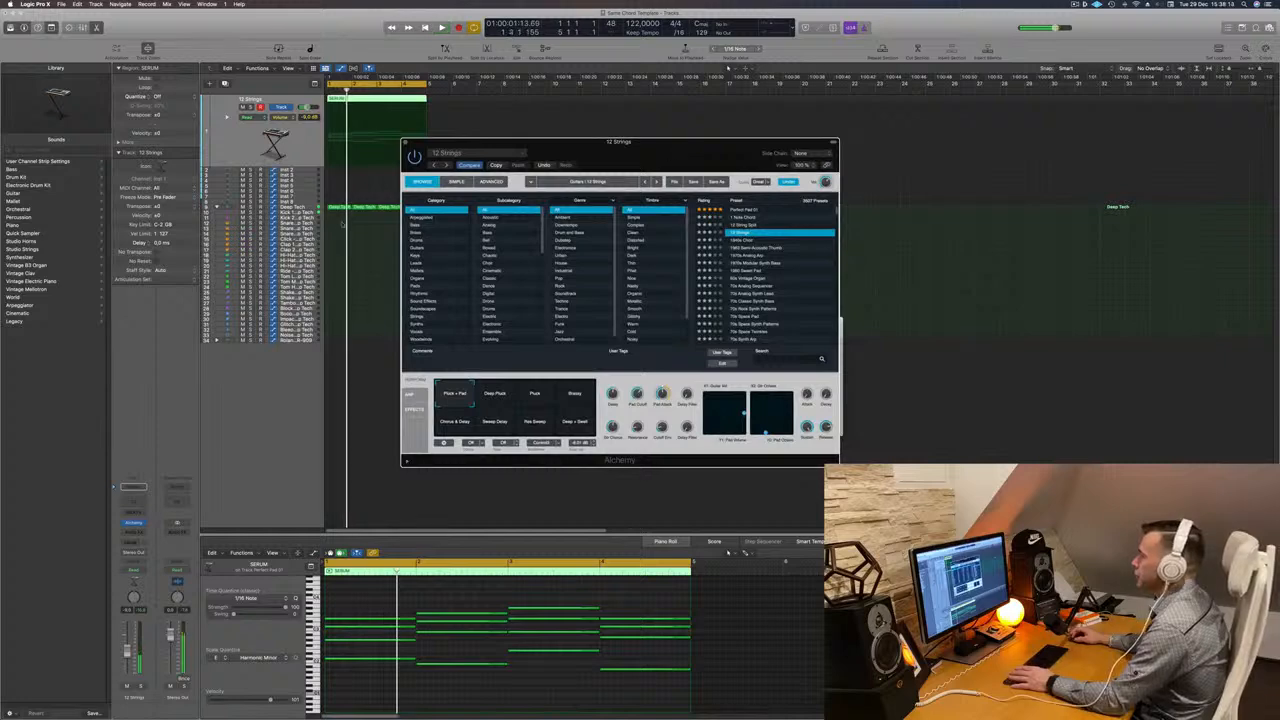
left_click(421, 287)
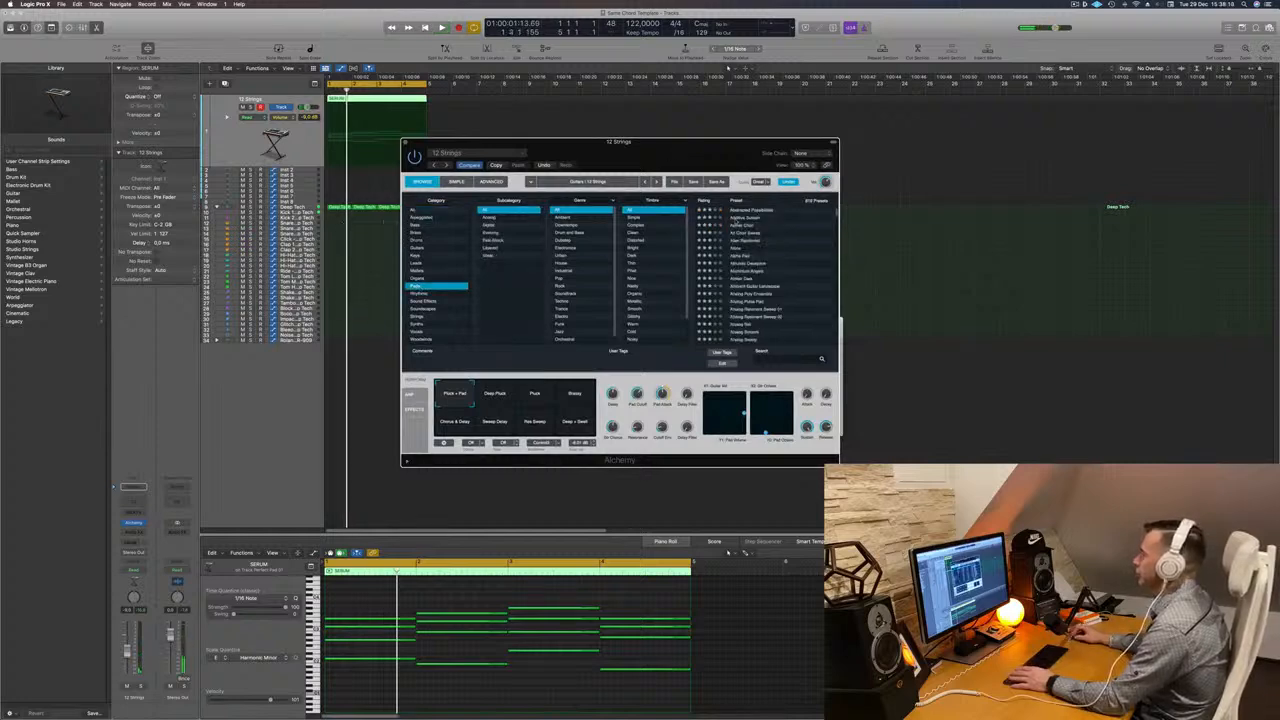
left_click(750, 218)
- Cycle through Additive Sustain's performance snapshots, ending on Warm, and close the plugin window
left_click_drag(620, 141, 707, 121)
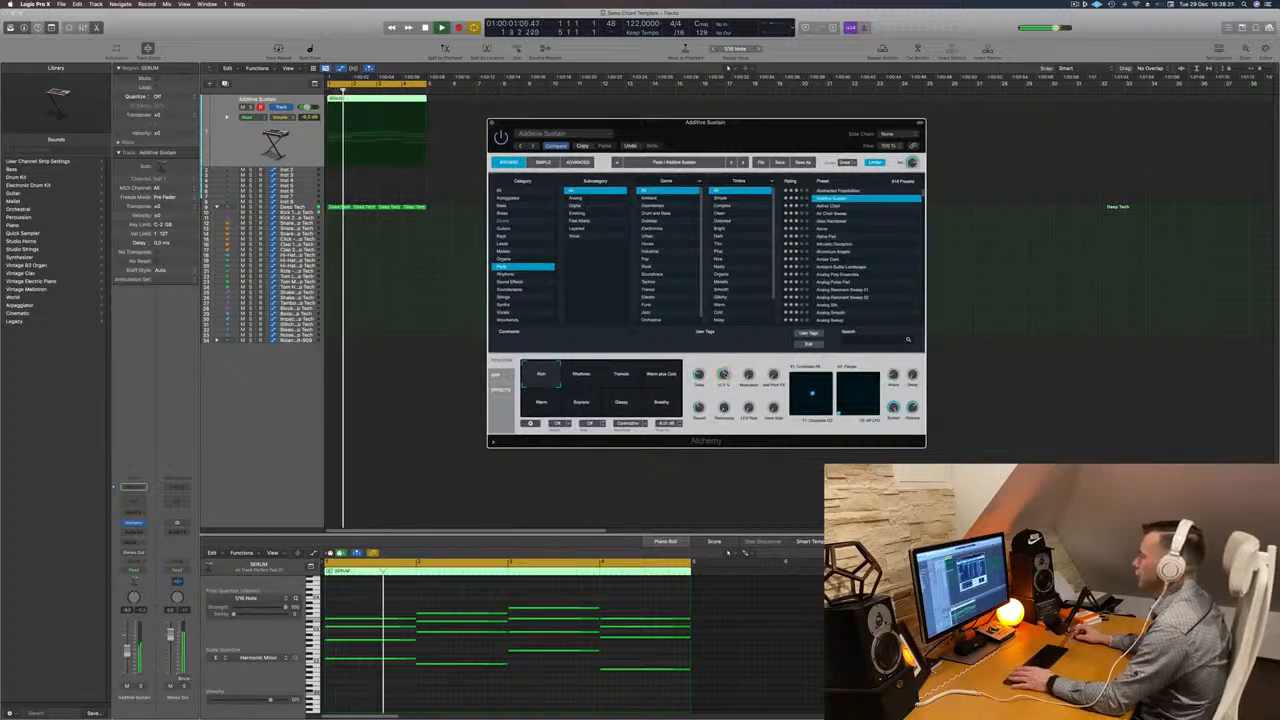
left_click(590, 375)
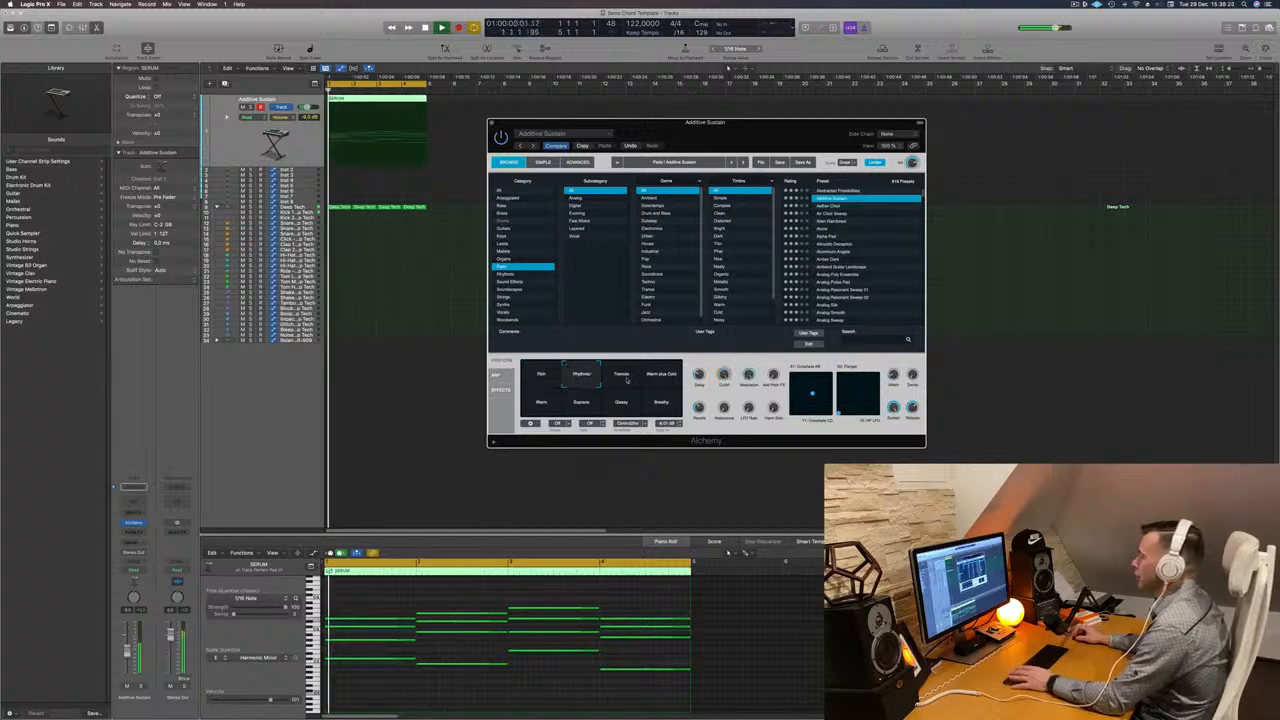
left_click(624, 377)
left_click(663, 378)
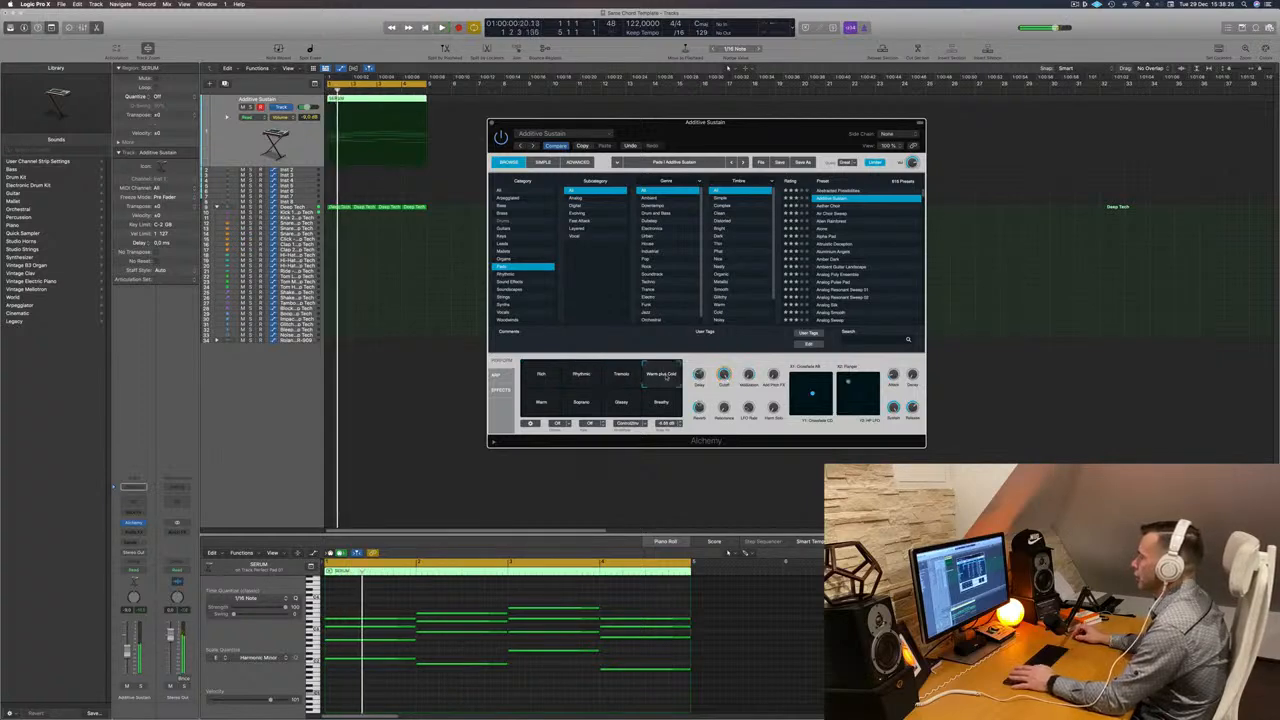
left_click(546, 404)
left_click(581, 405)
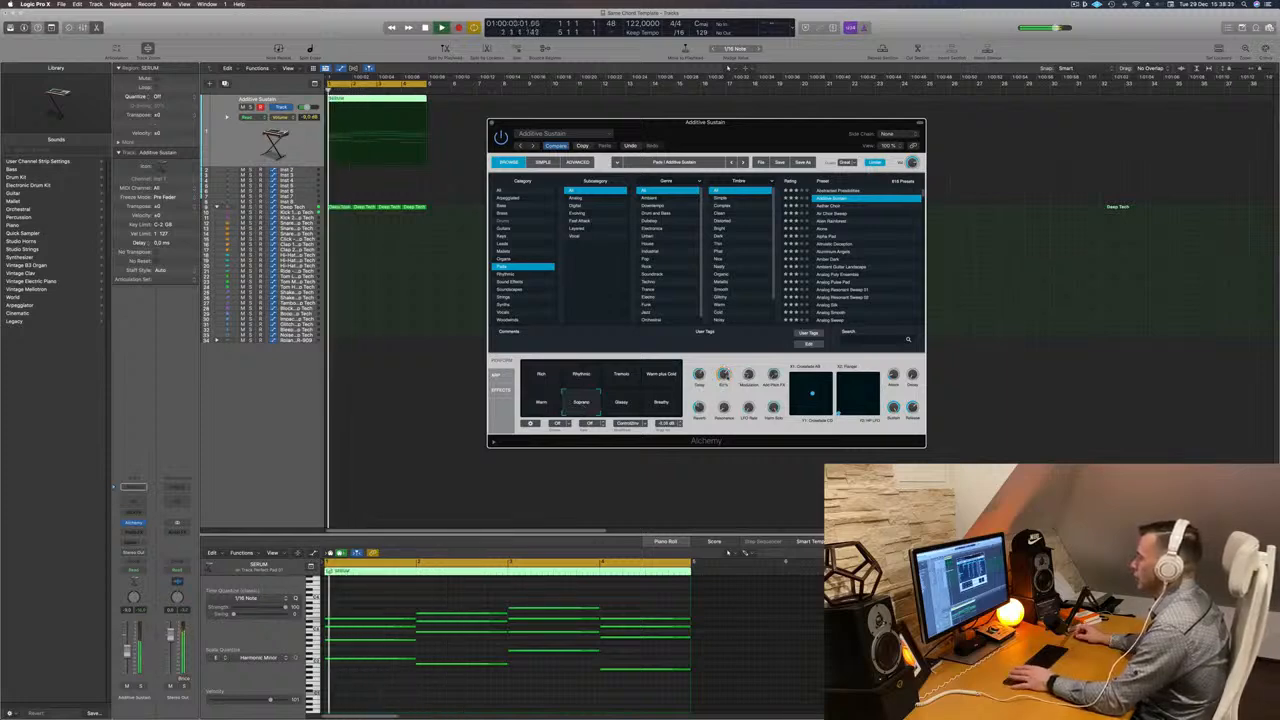
left_click(625, 405)
left_click(661, 404)
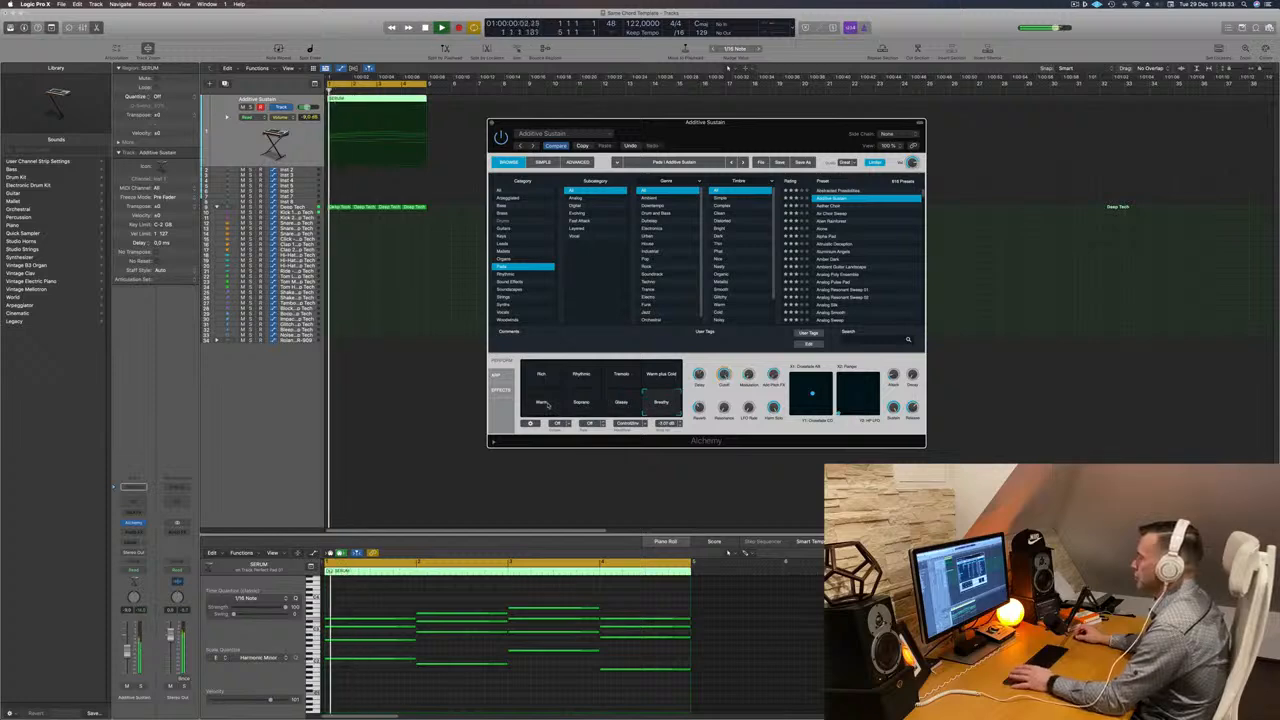
left_click(550, 400)
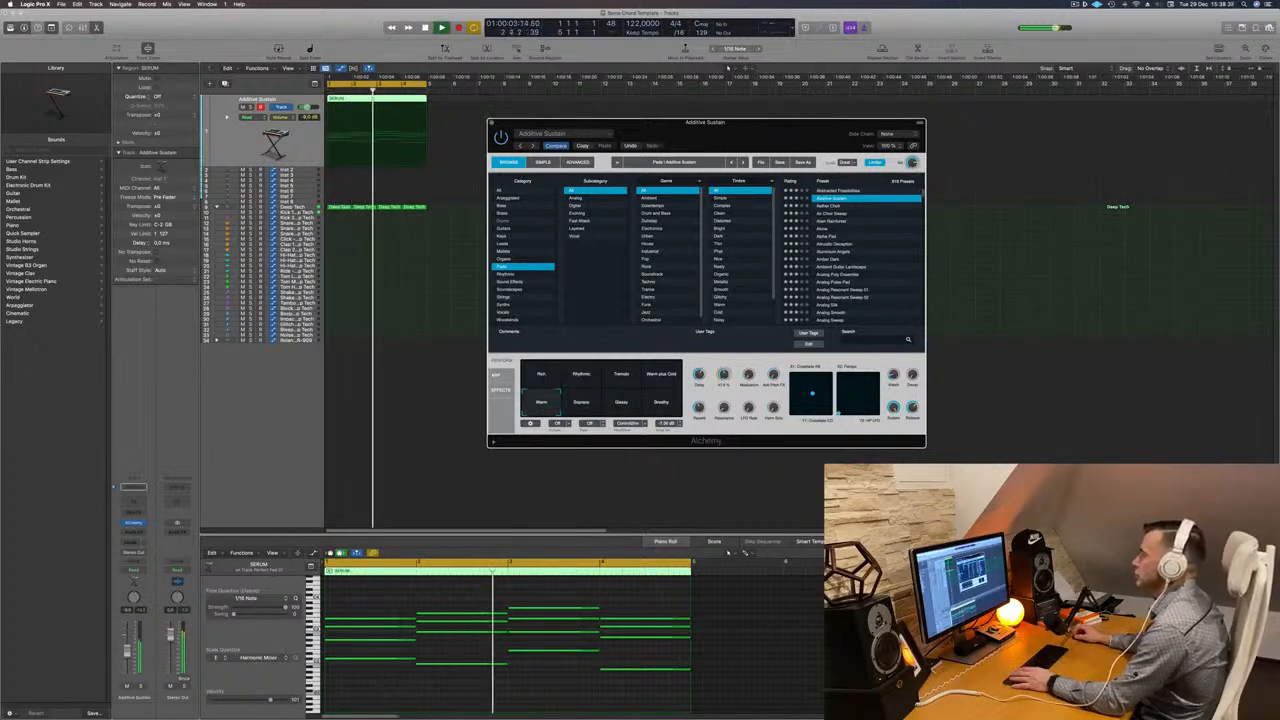
left_click(491, 122)
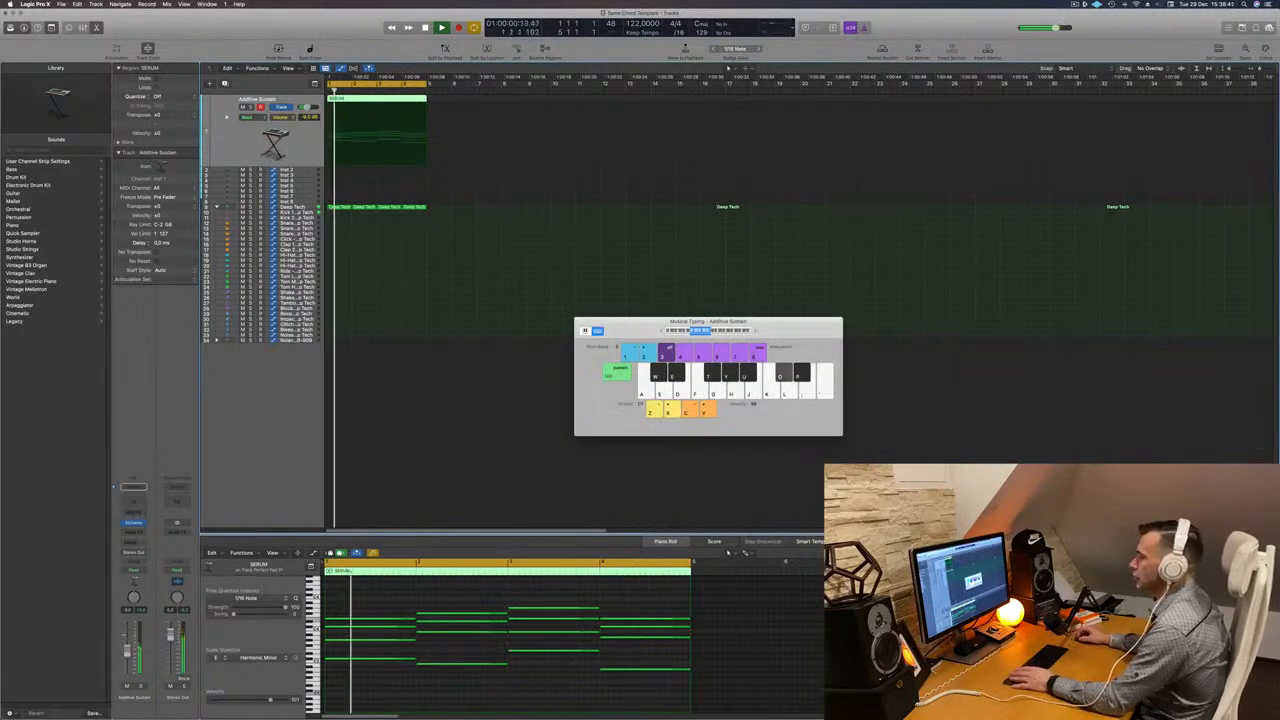
- Reopen Alchemy and step through the Pads presets from Aether Choir down to Amber Dark
left_click(133, 522)
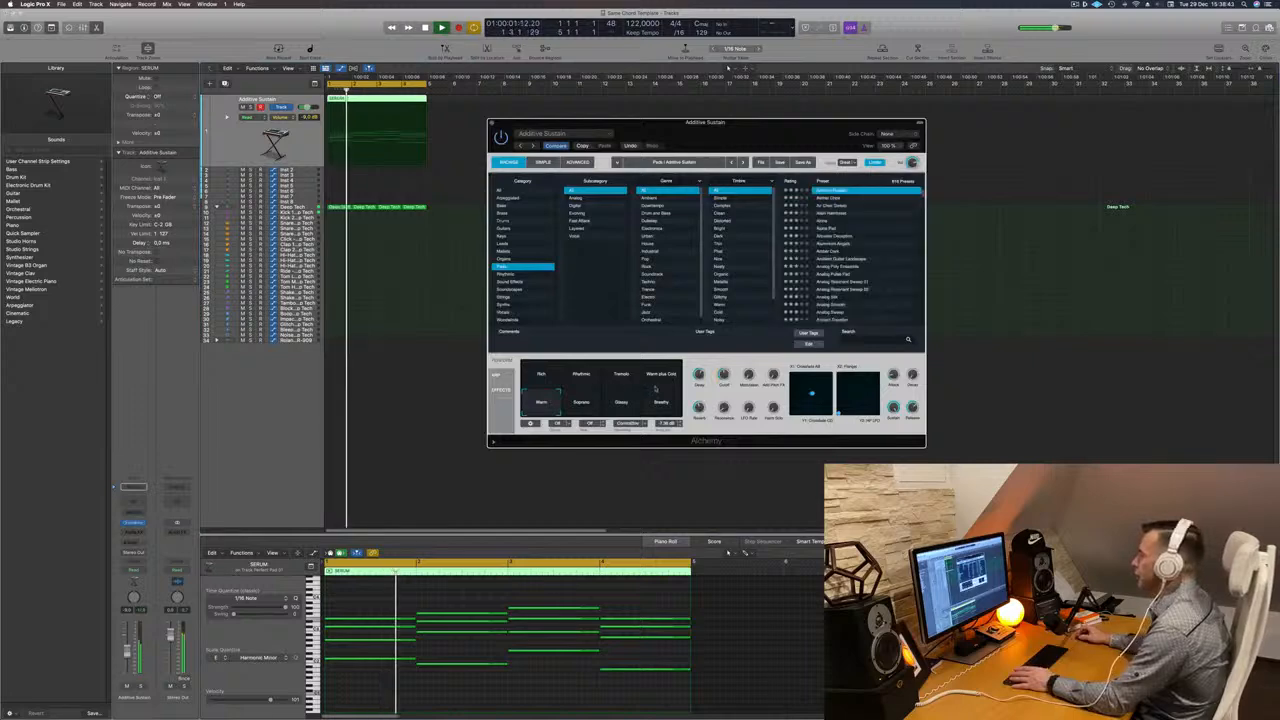
left_click(832, 199)
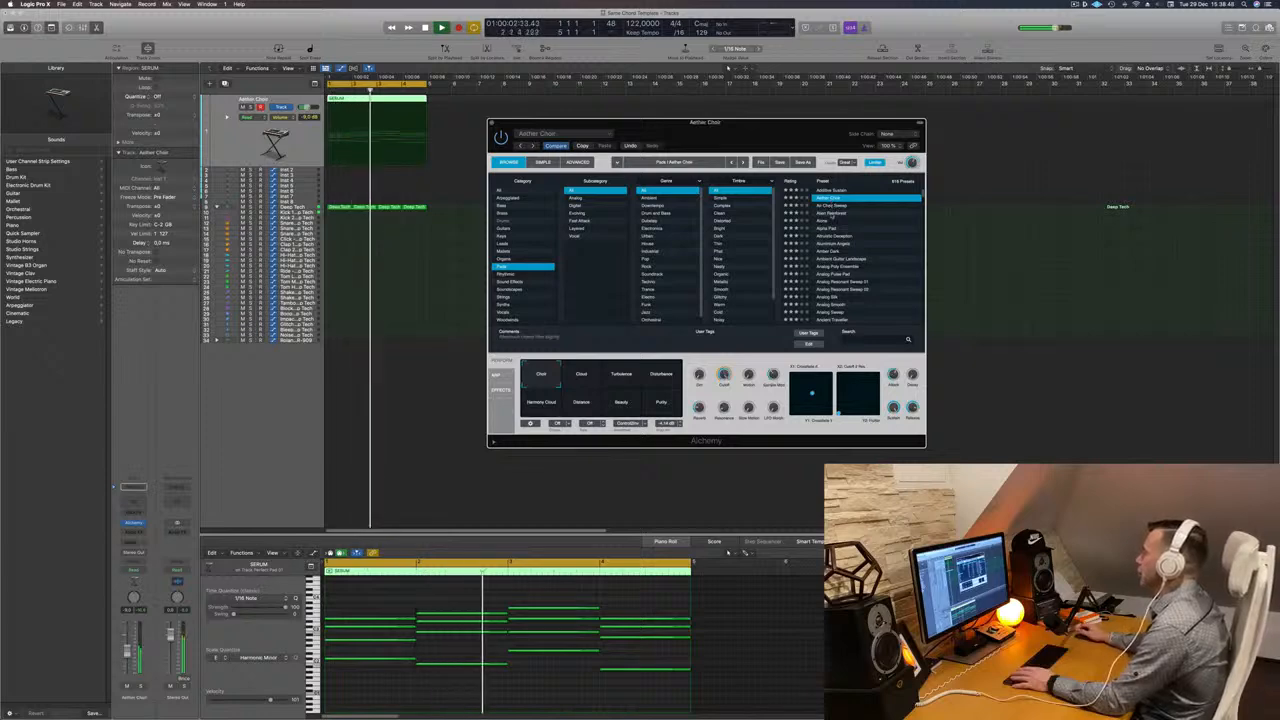
left_click(833, 213)
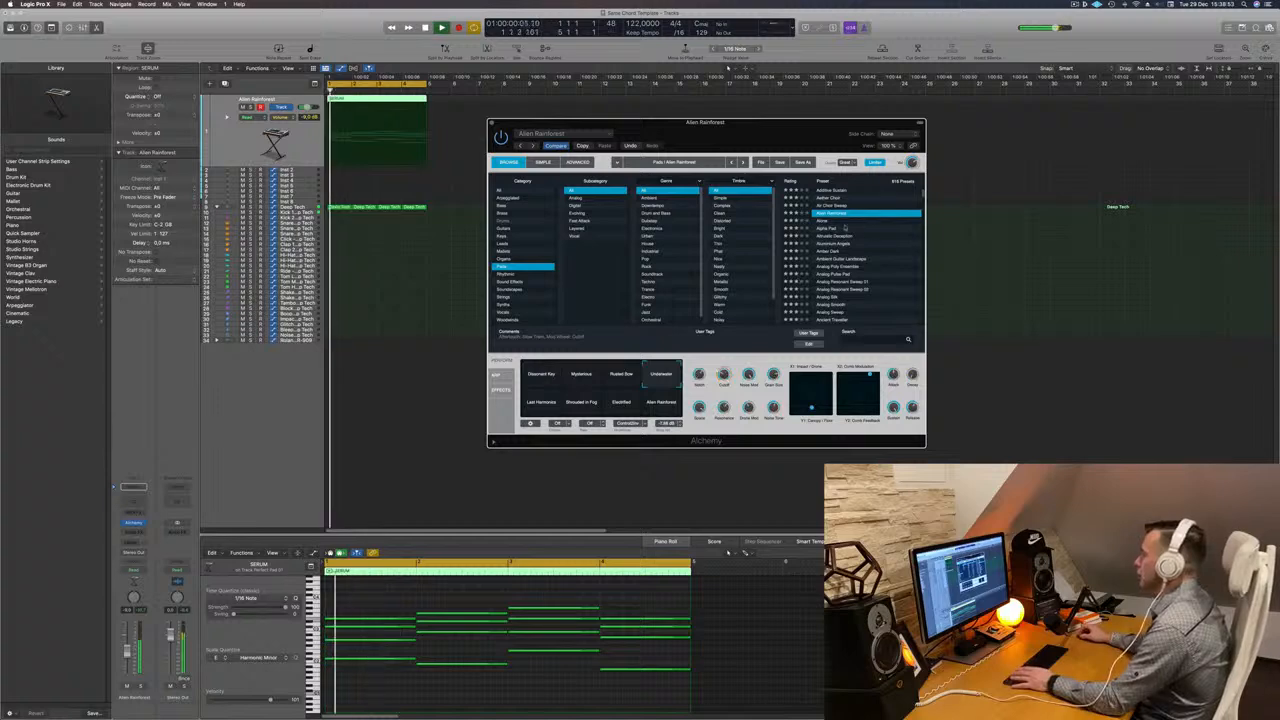
left_click(838, 229)
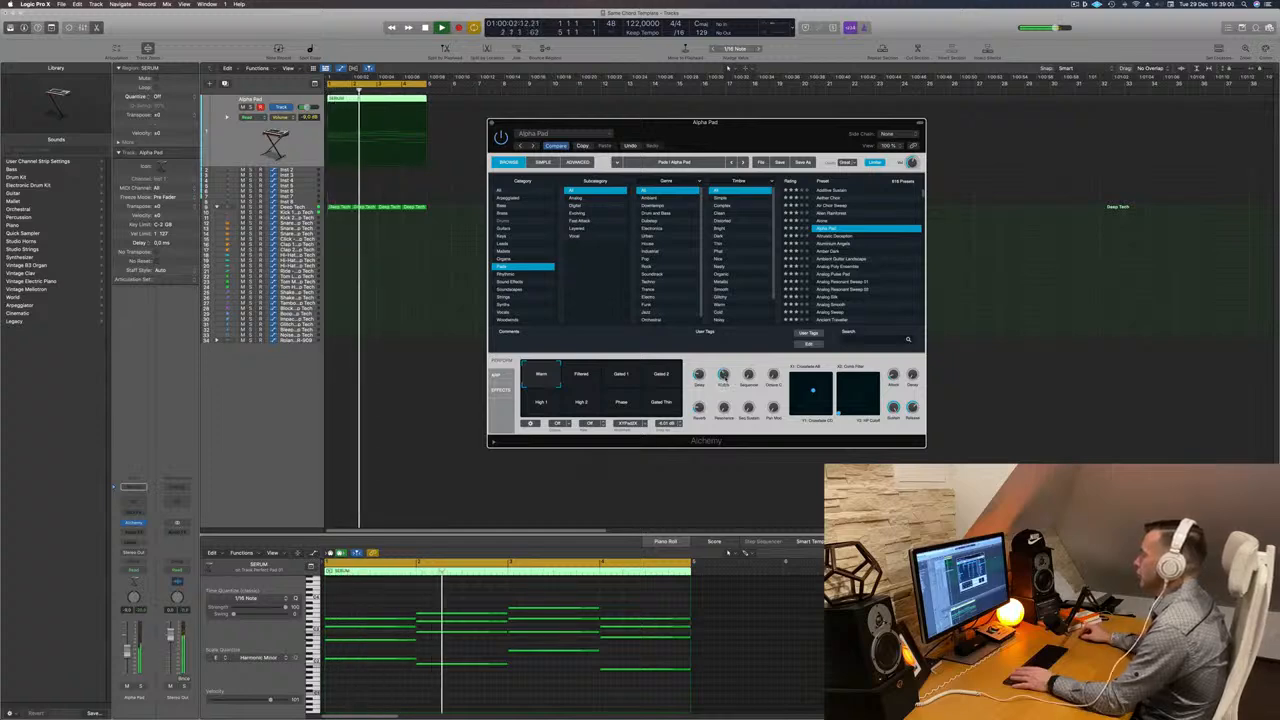
left_click(836, 237)
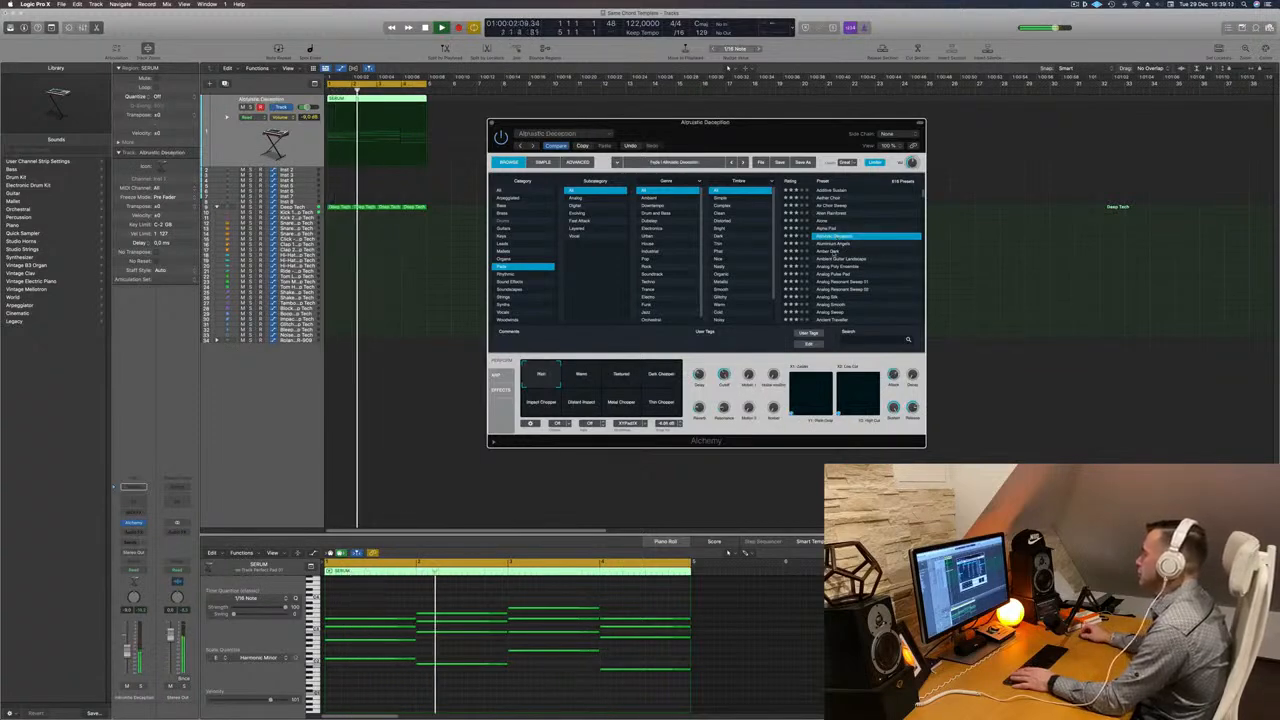
left_click(836, 251)
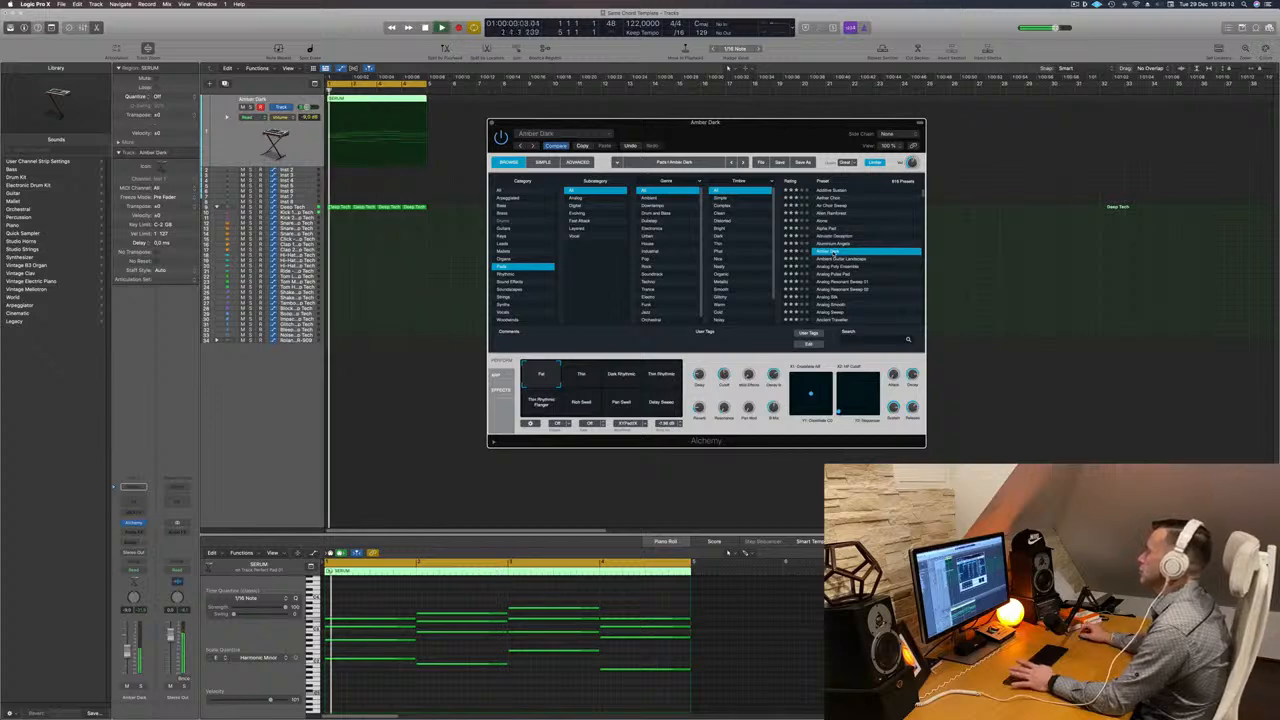
- Switch Amber Dark's performance snapshot to Dark Rhythms, then to Thin
left_click(621, 376)
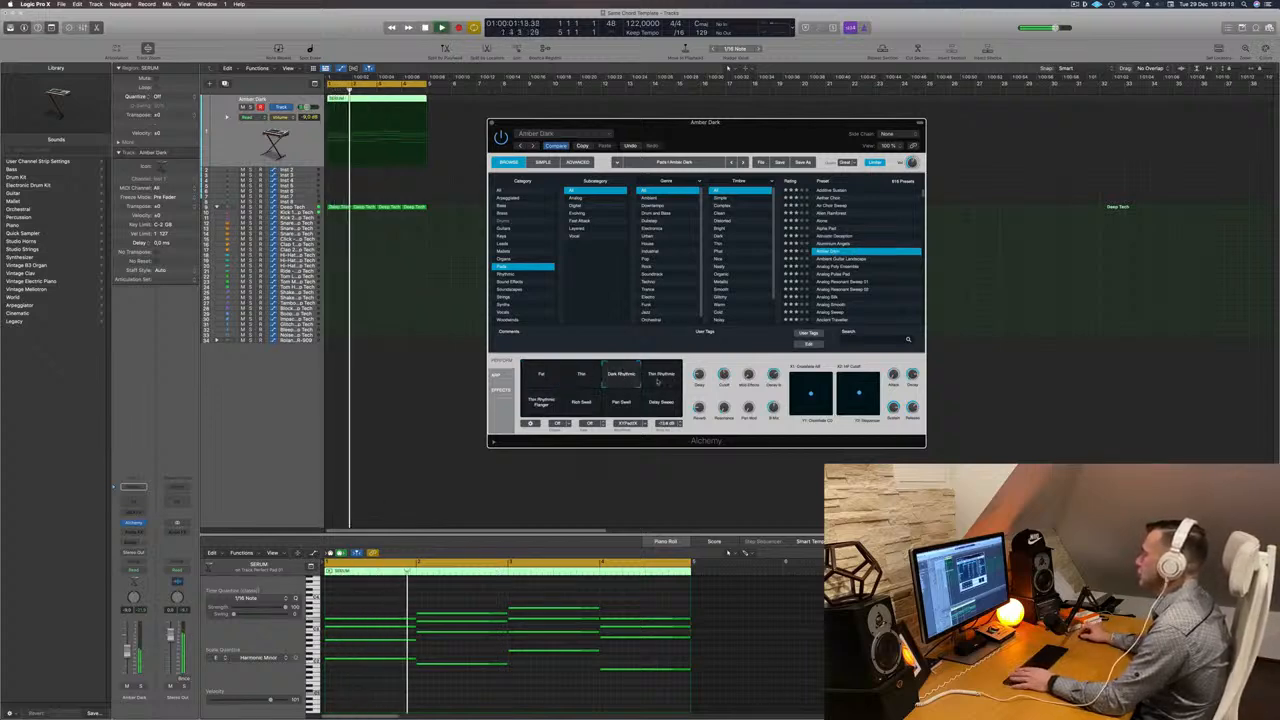
left_click(594, 383)
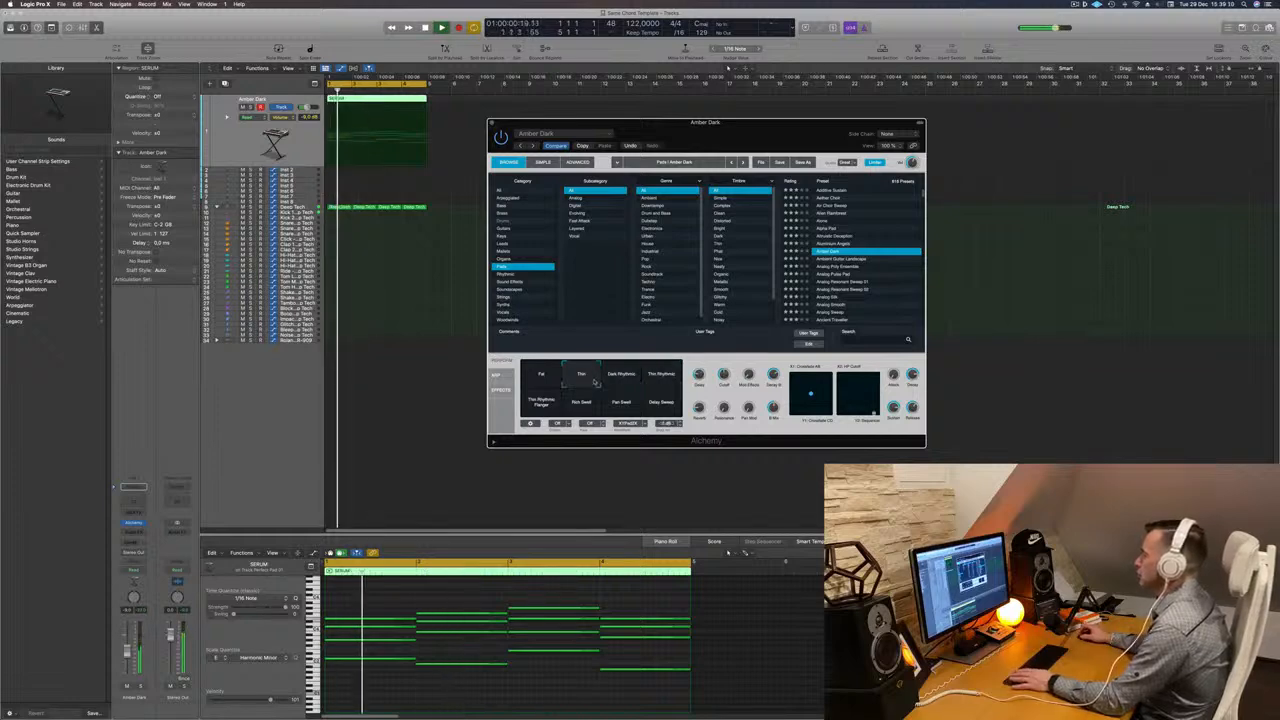
- Cycle Amber Dark's performance snapshots through Rich Swell, Pan Swell and Delay Sweep, ending on Thin Rhythms
left_click(590, 404)
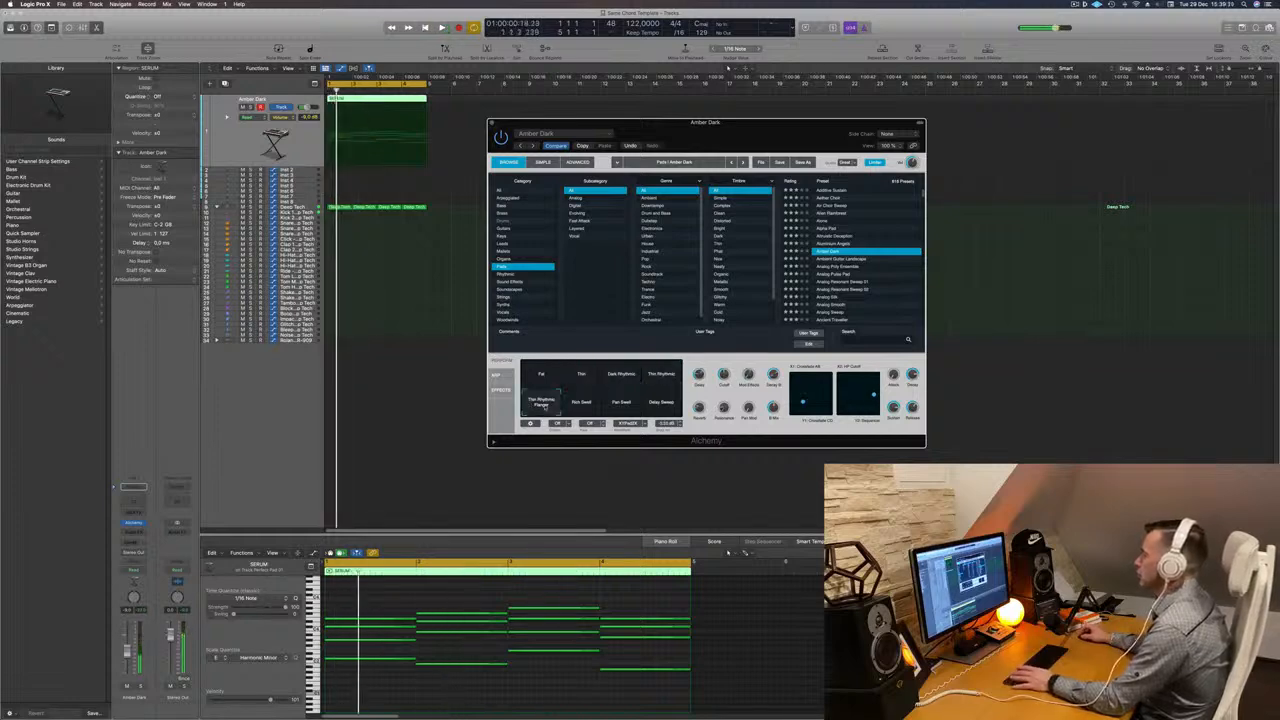
left_click(621, 403)
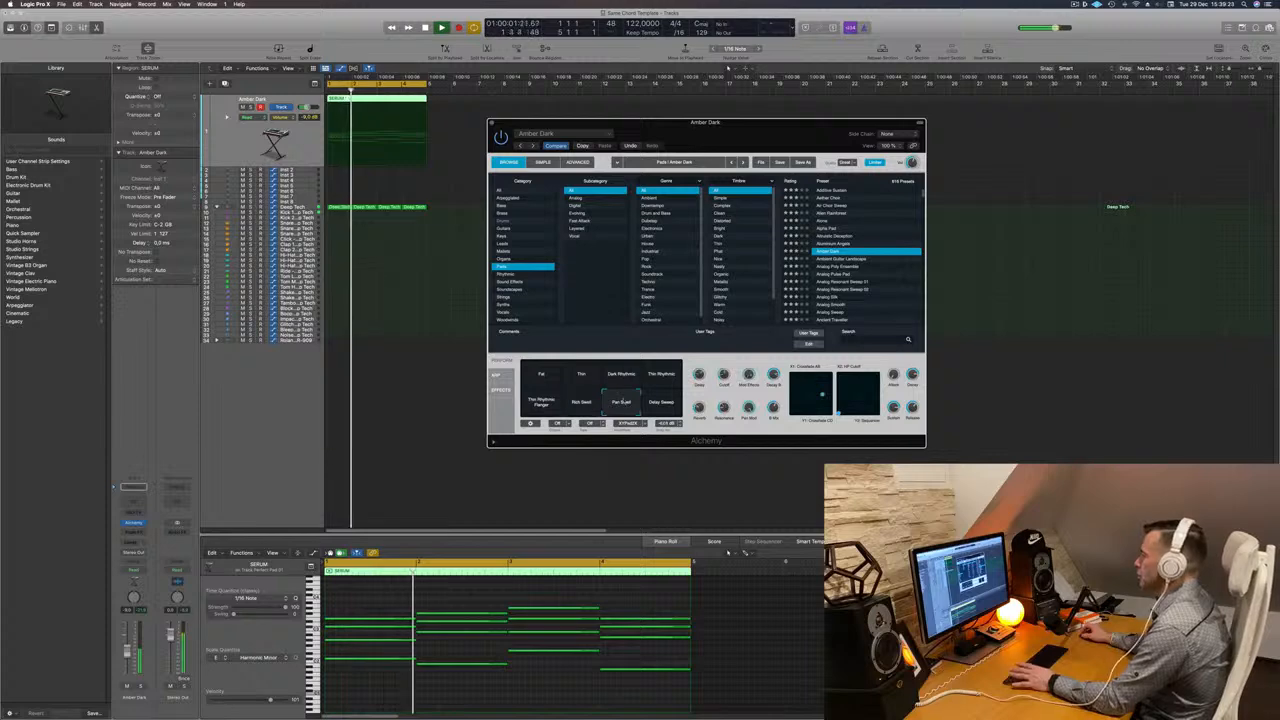
left_click(657, 406)
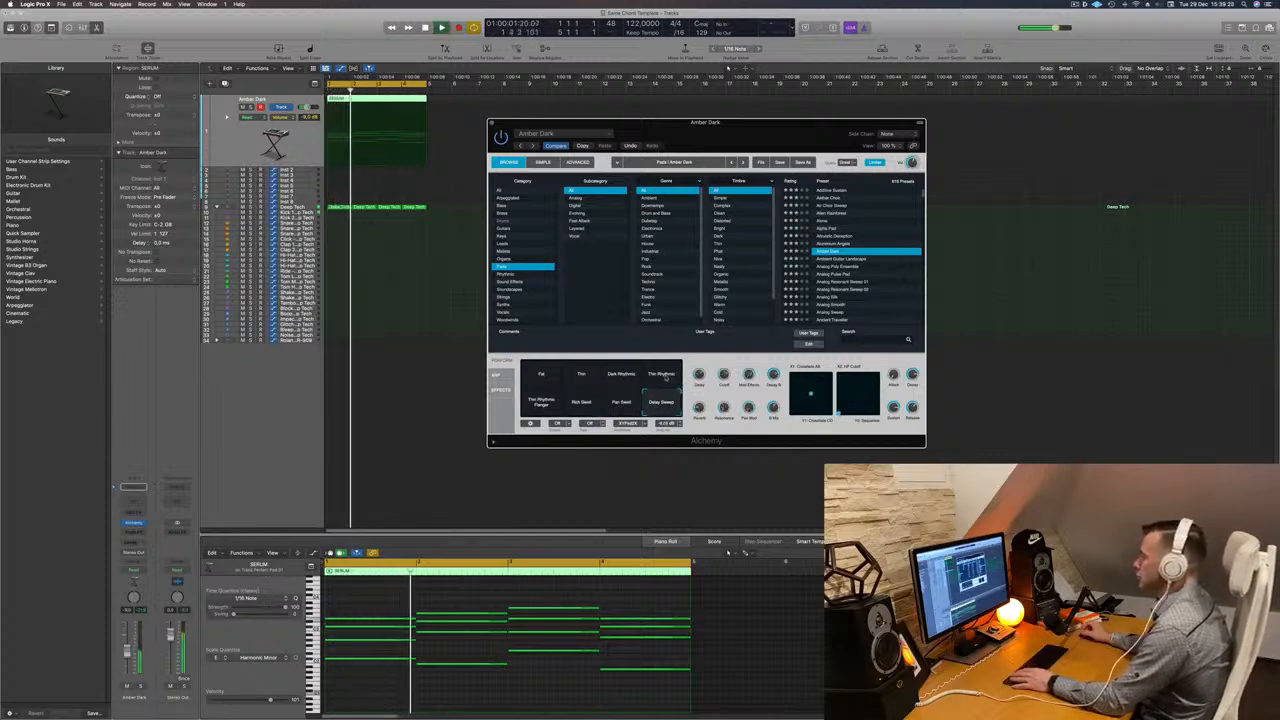
left_click(663, 376)
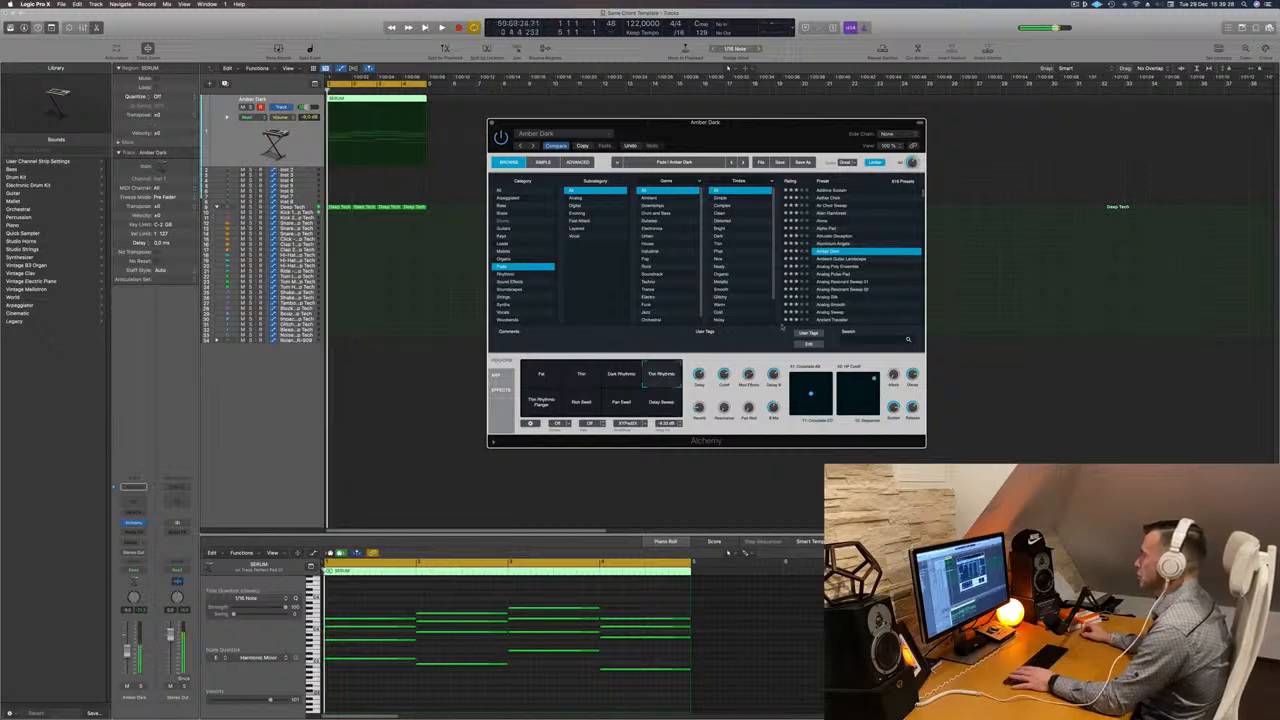
- Step through the Pads presets from Ambient Guitar Landscape down to Analog Resonant Sweep 01
left_click(830, 260)
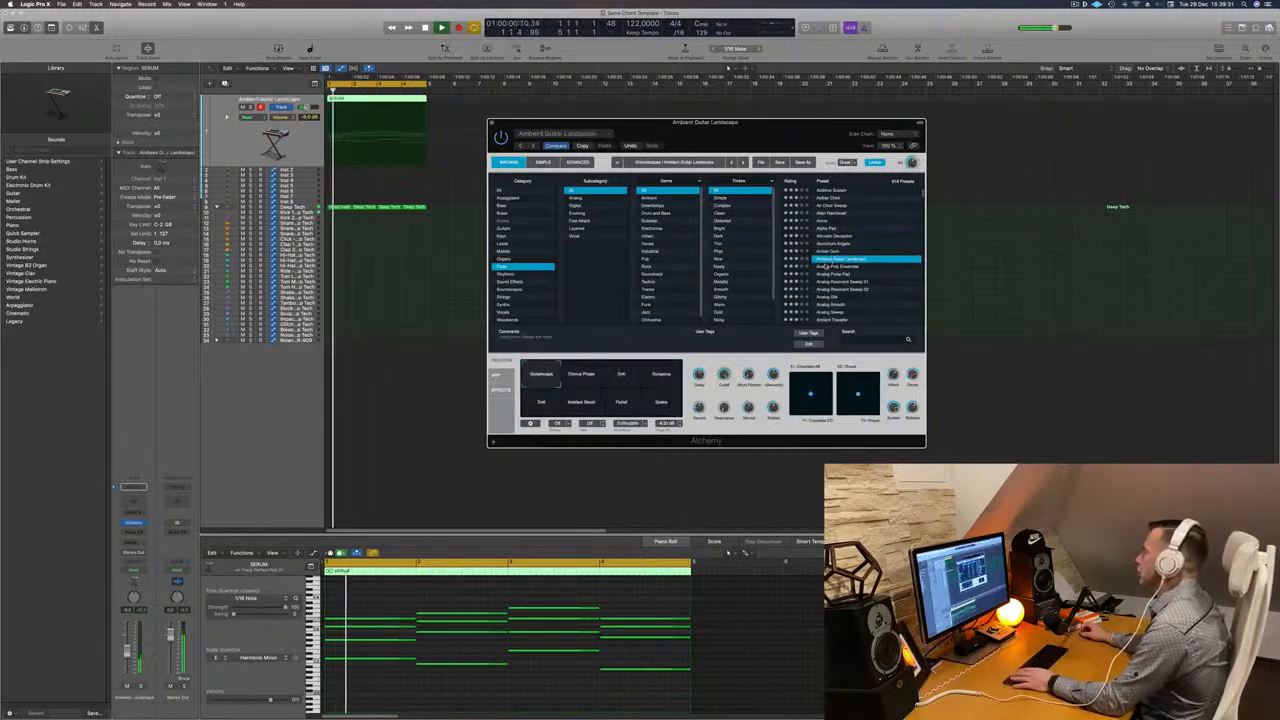
left_click(826, 267)
left_click(830, 274)
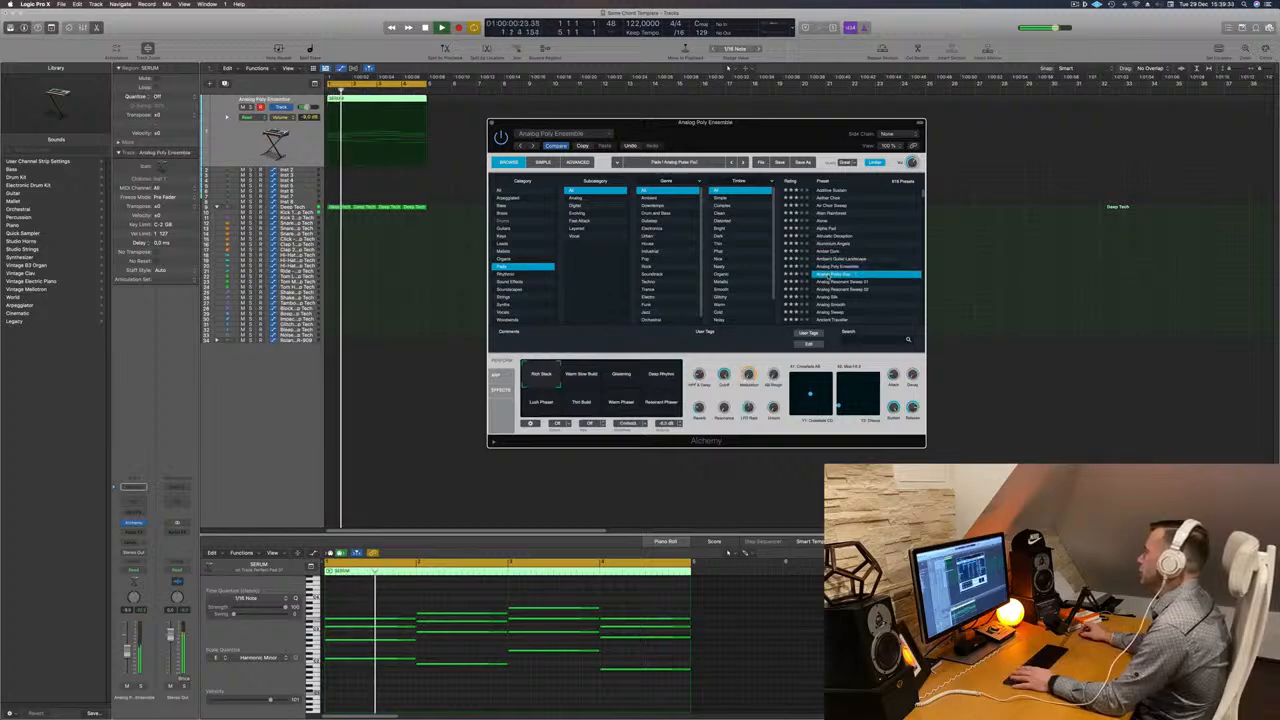
left_click(845, 282)
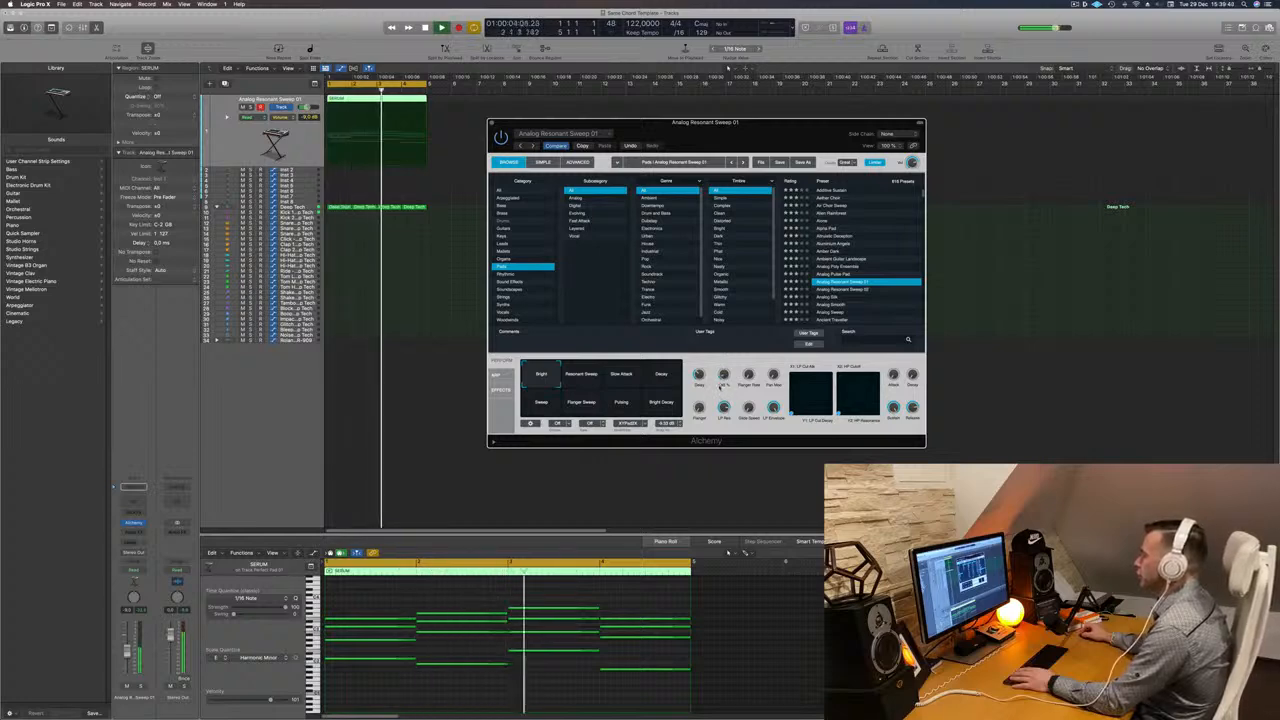
- Cycle through Analog Resonant Sweep 01's performance snapshots, ending on Bright
left_click(582, 375)
left_click(622, 377)
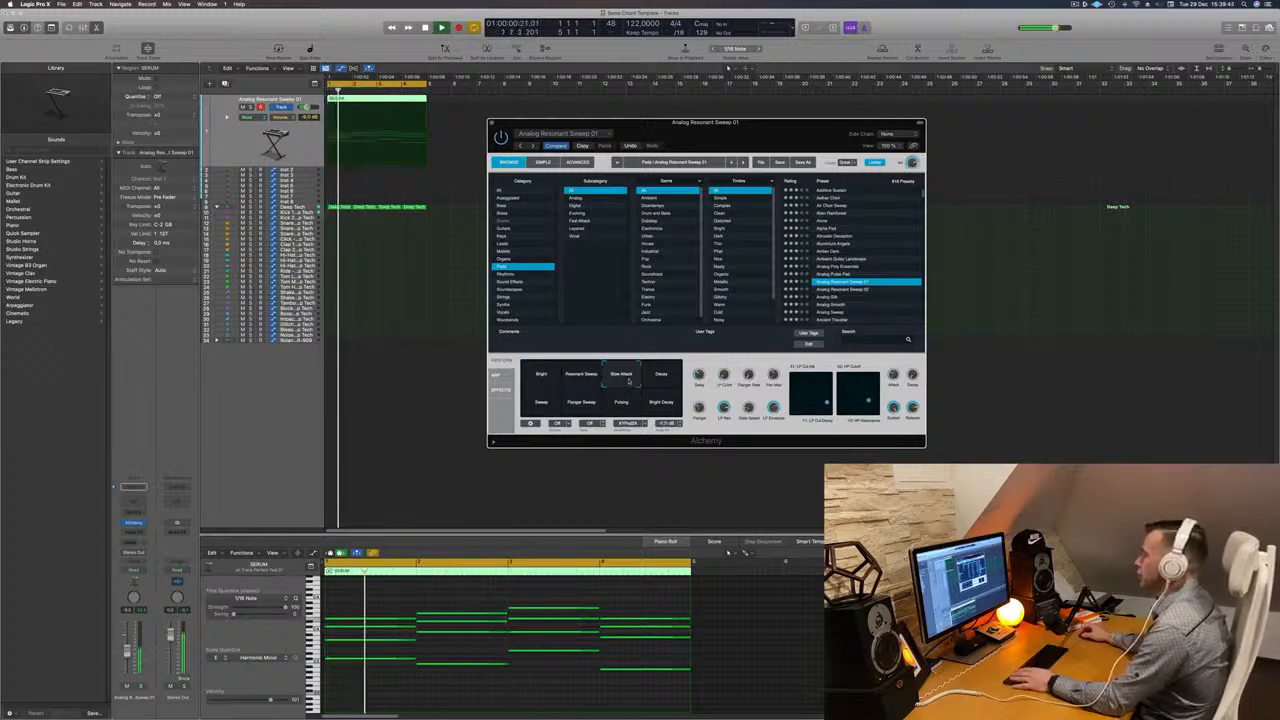
left_click(660, 376)
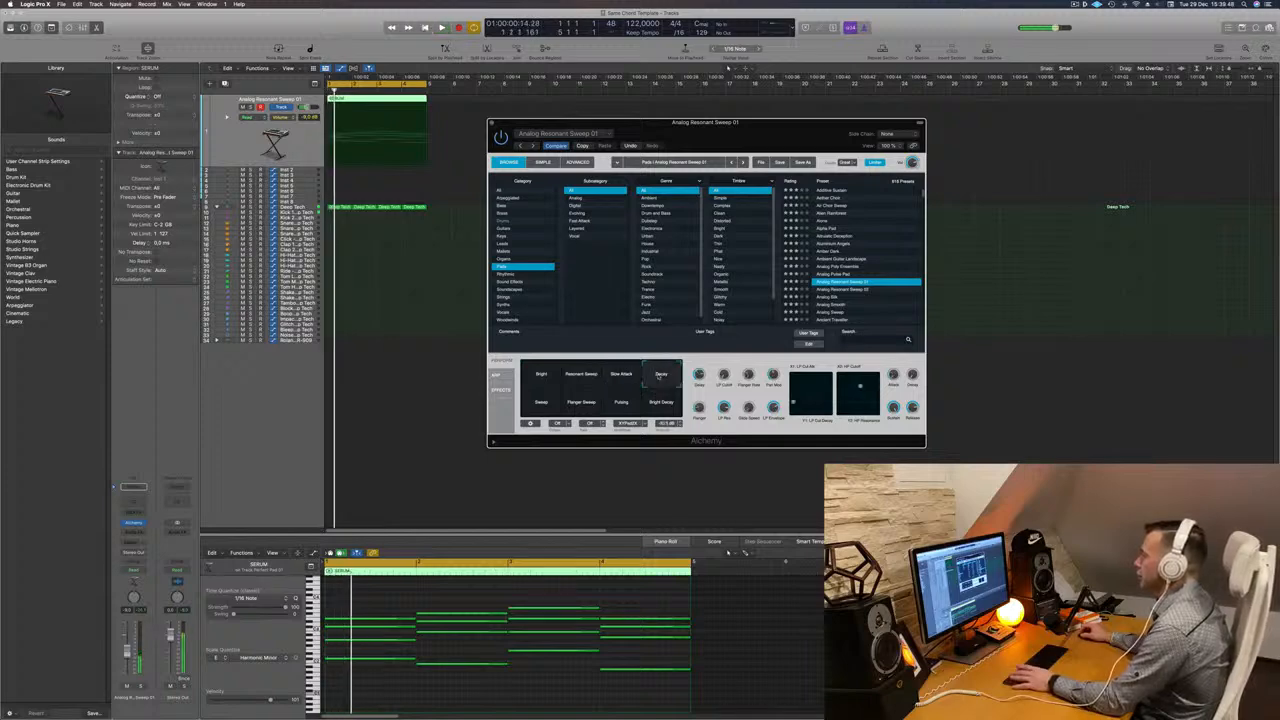
left_click(536, 405)
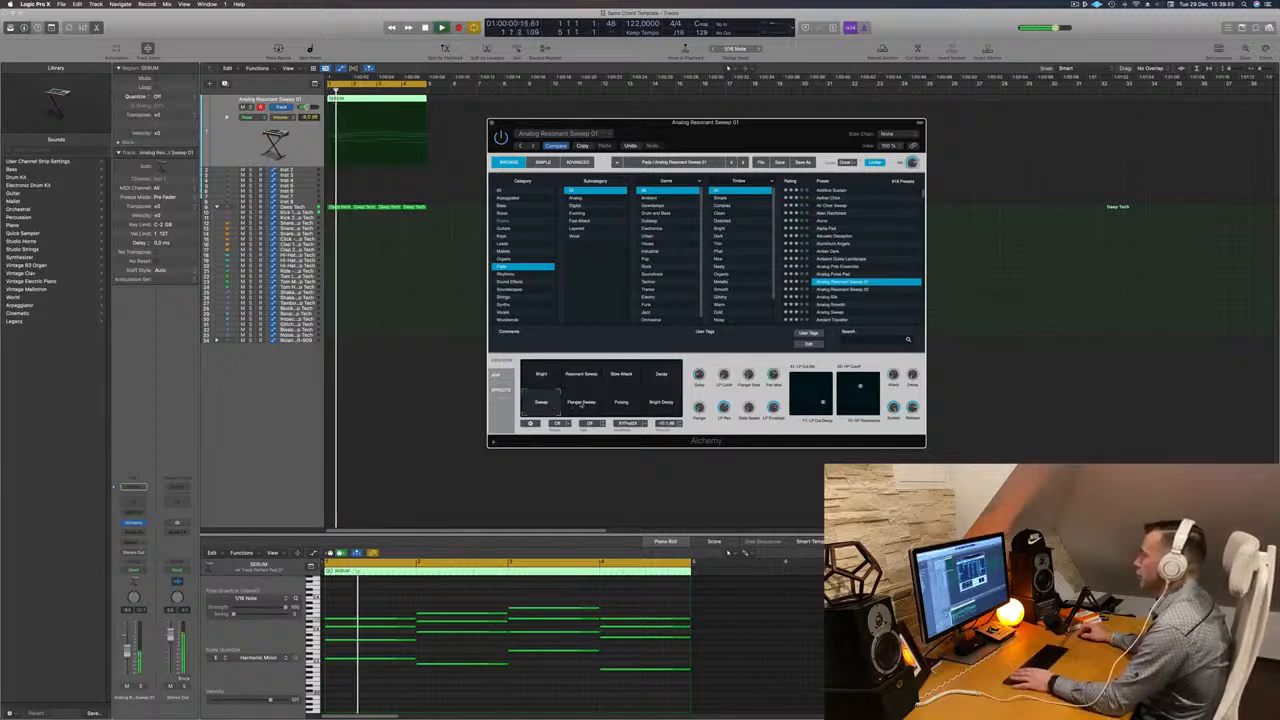
left_click(600, 404)
left_click(621, 404)
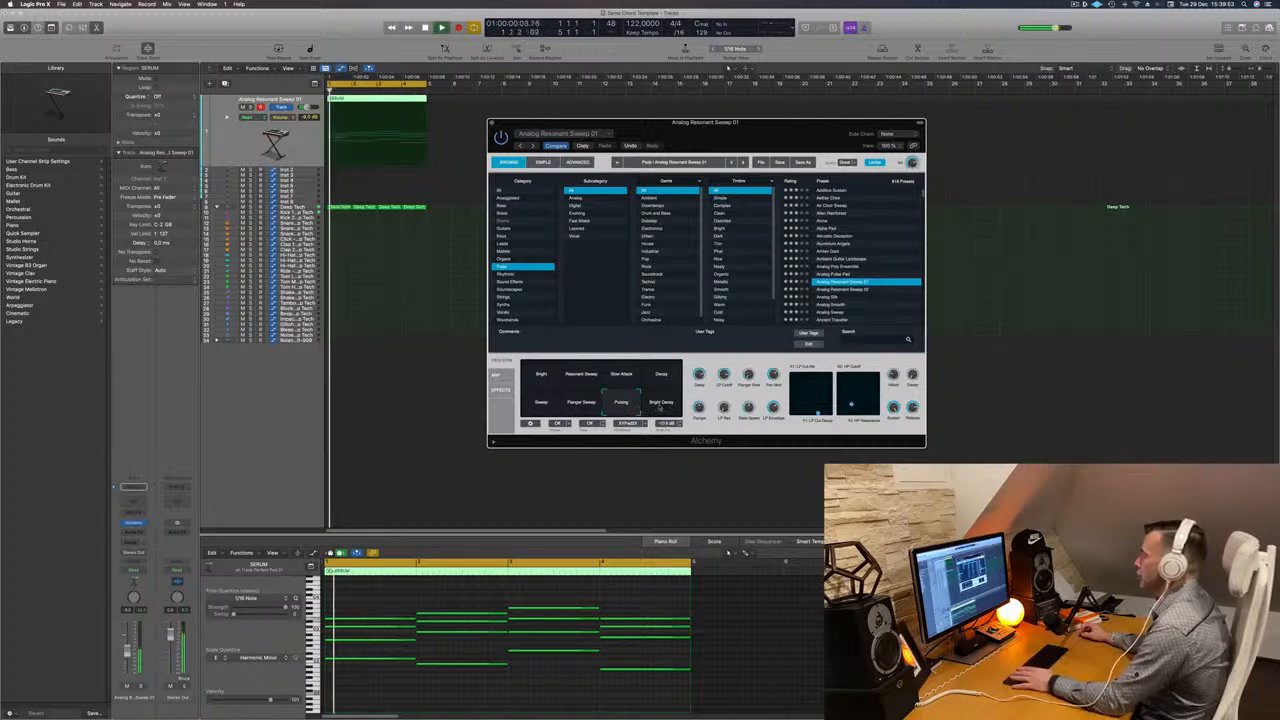
left_click(657, 402)
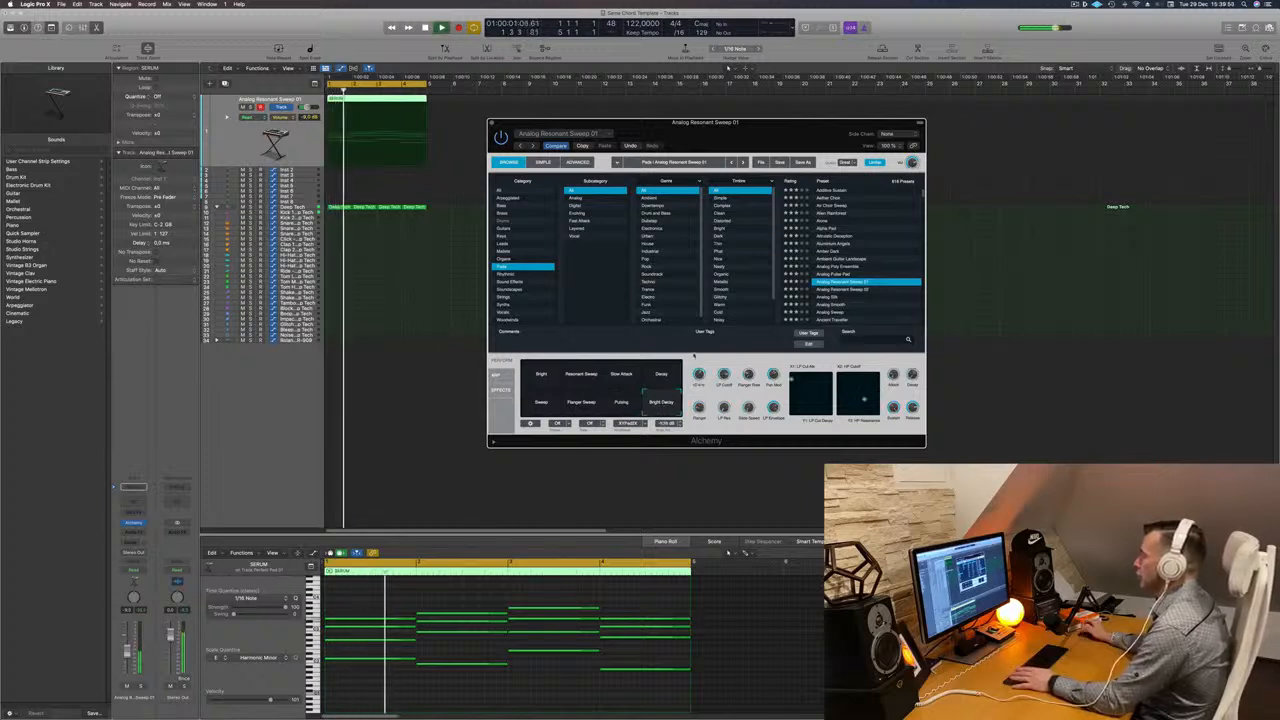
left_click(540, 374)
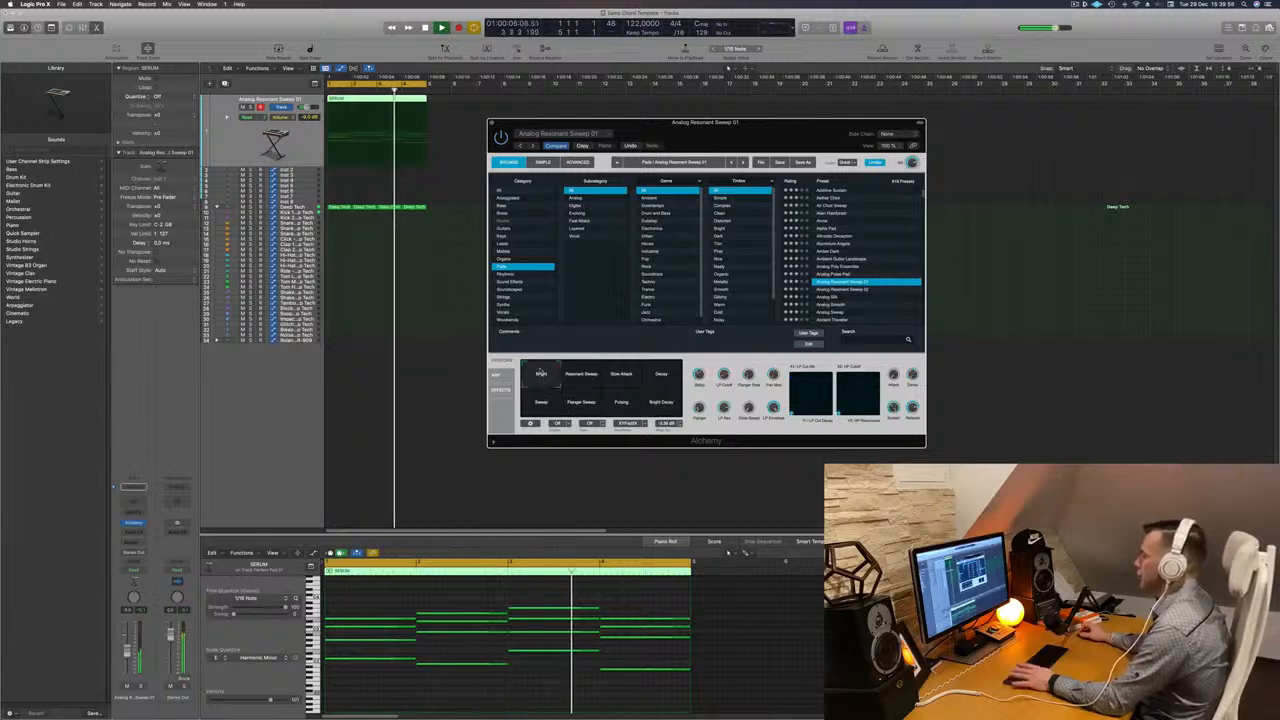
- Create a duplicate of the pad track and copy the chord region onto the new track
left_click_drag(744, 136, 807, 143)
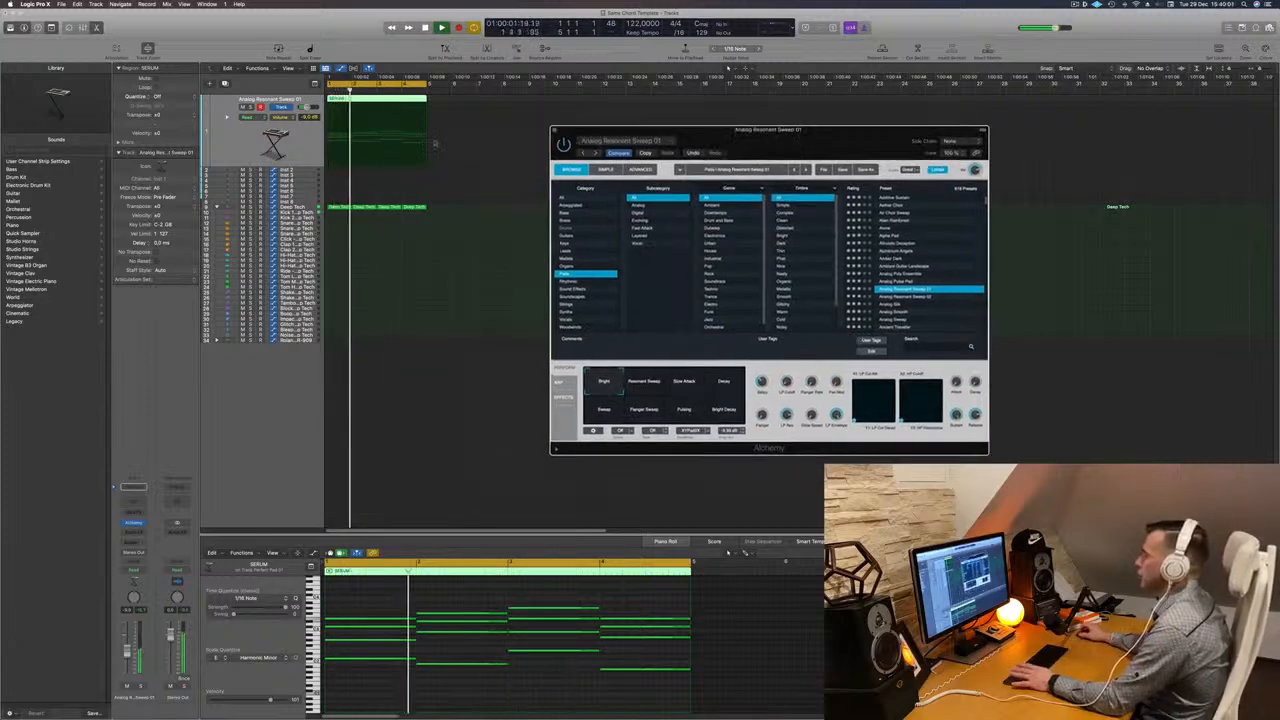
left_click(223, 84)
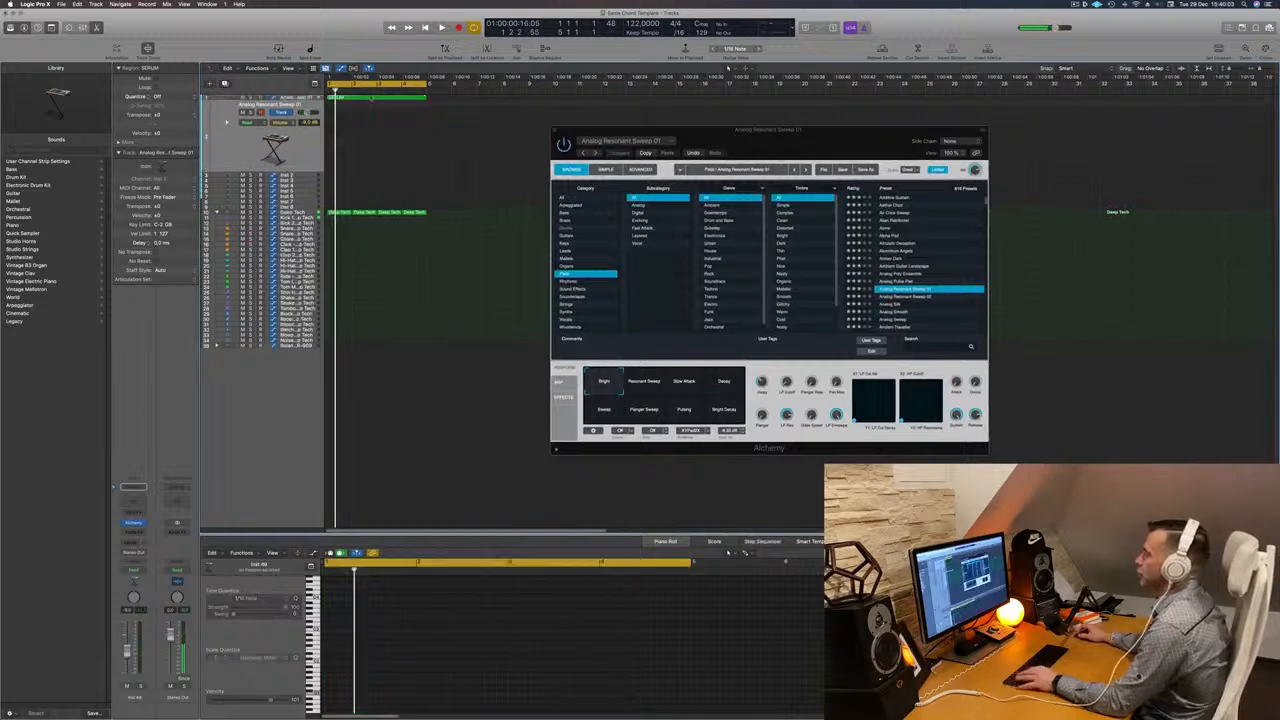
left_click_drag(365, 97, 365, 150)
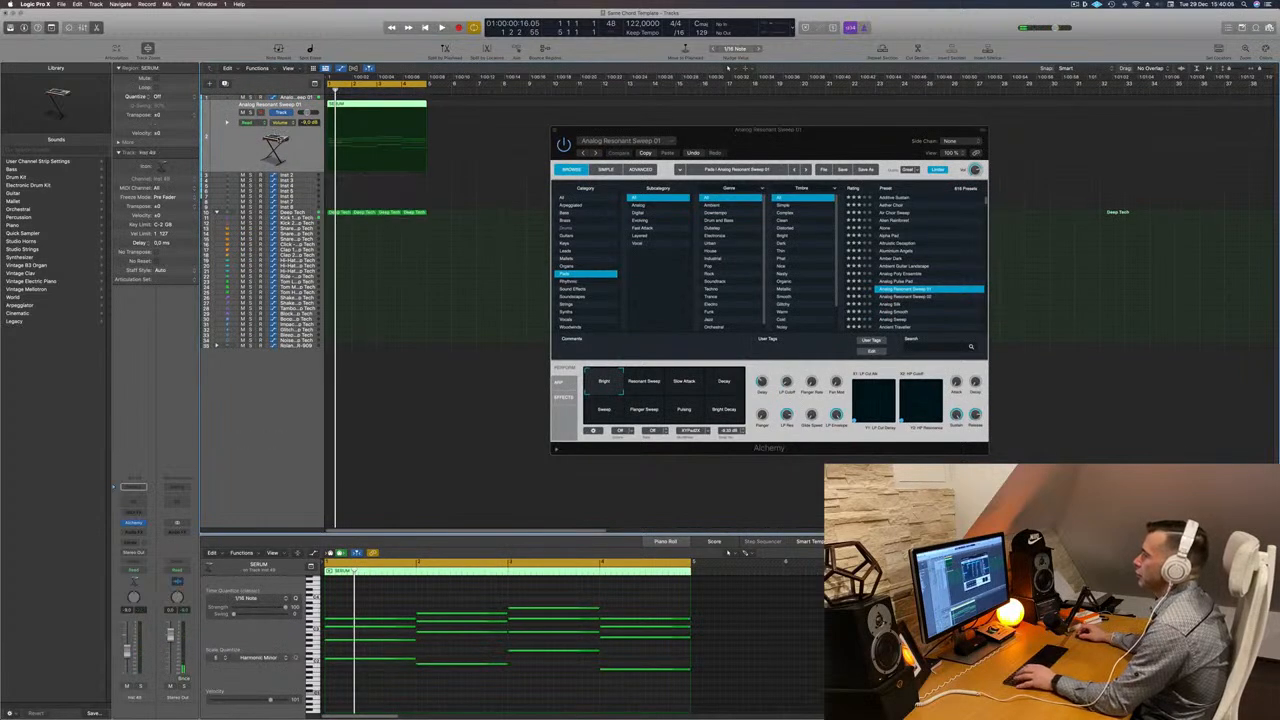
key("space")
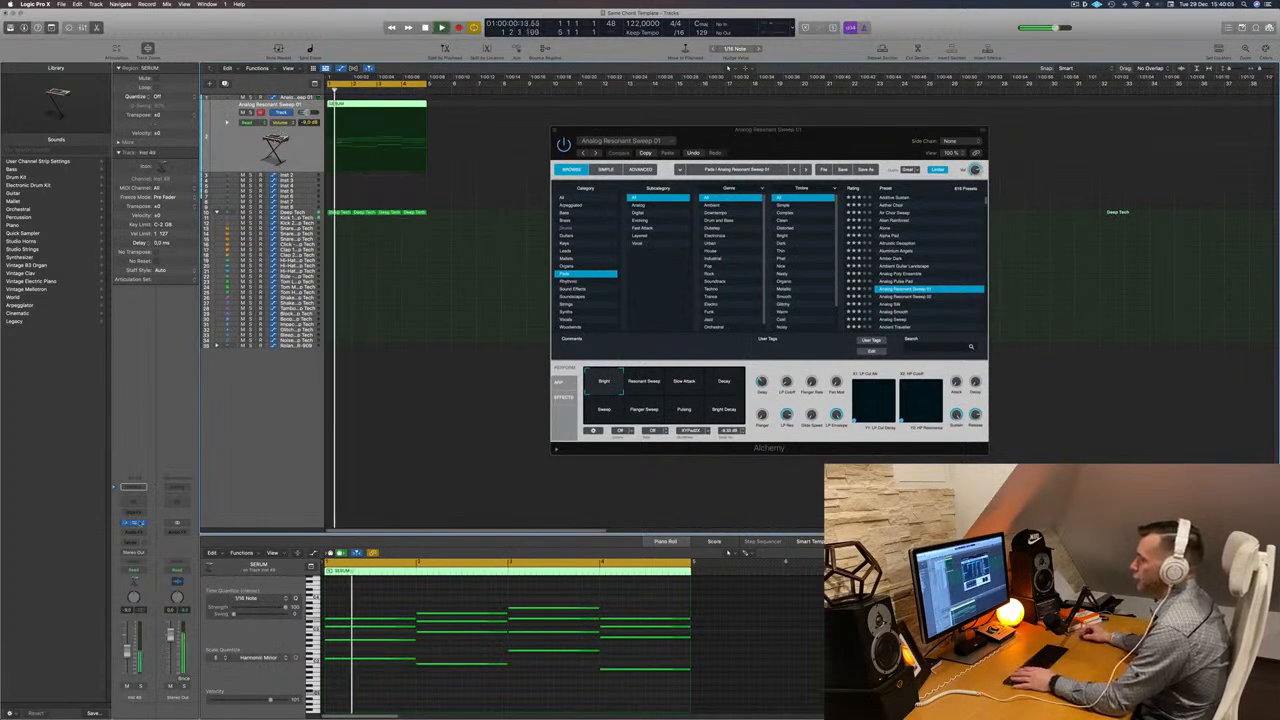
- Open the new track's Alchemy and audition its snapshots Pulsing and Flanger Sweep, ending on Bright Decay
left_click(135, 523)
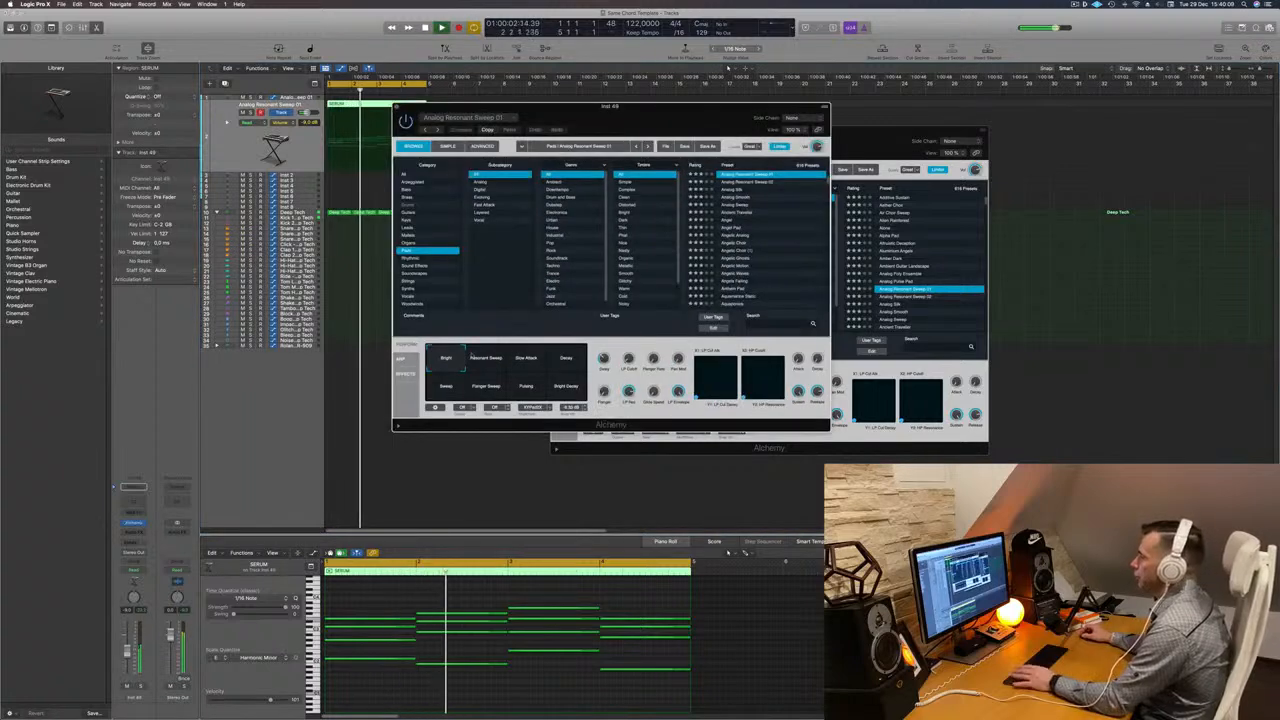
key("Return")
key("space")
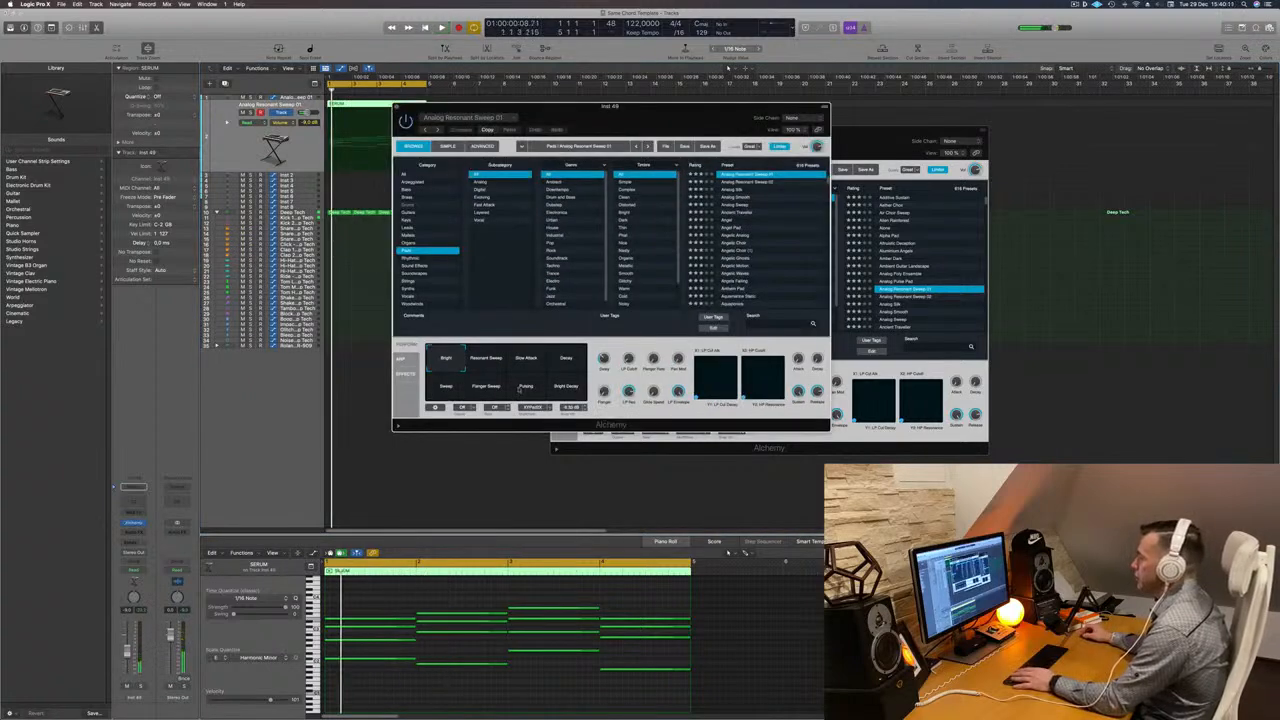
left_click(522, 390)
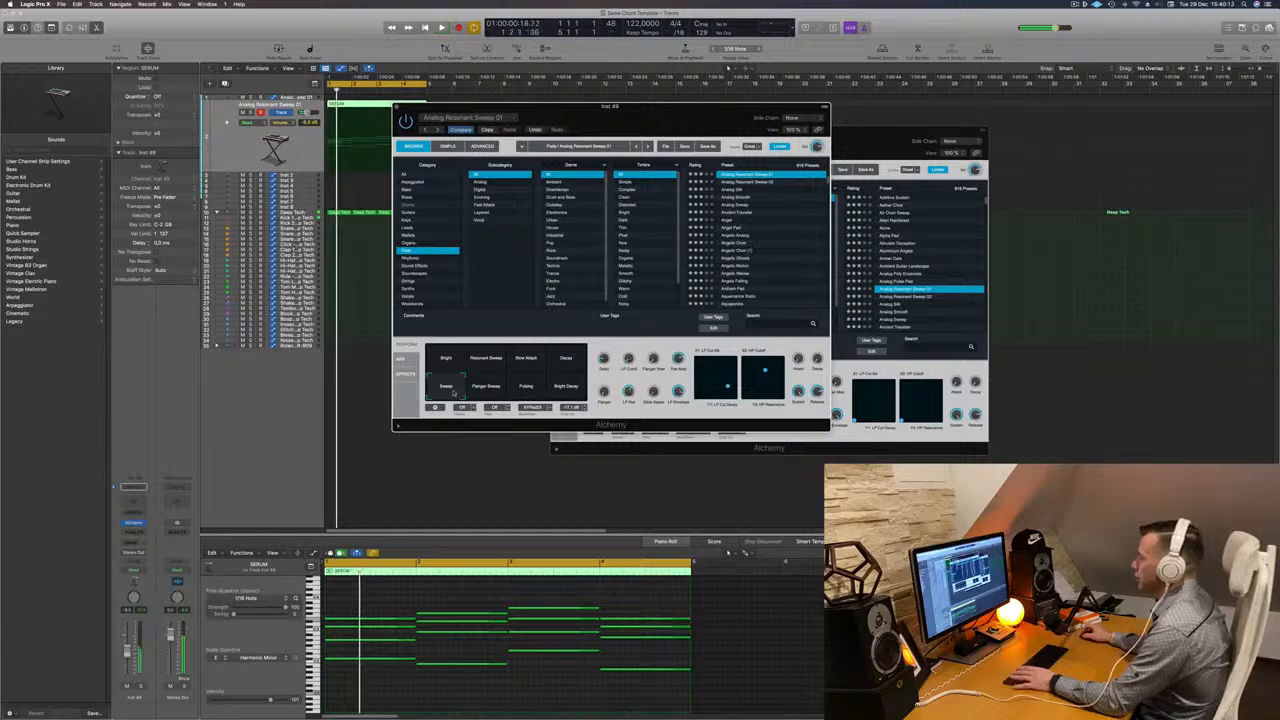
left_click(490, 388)
key("space")
left_click(567, 388)
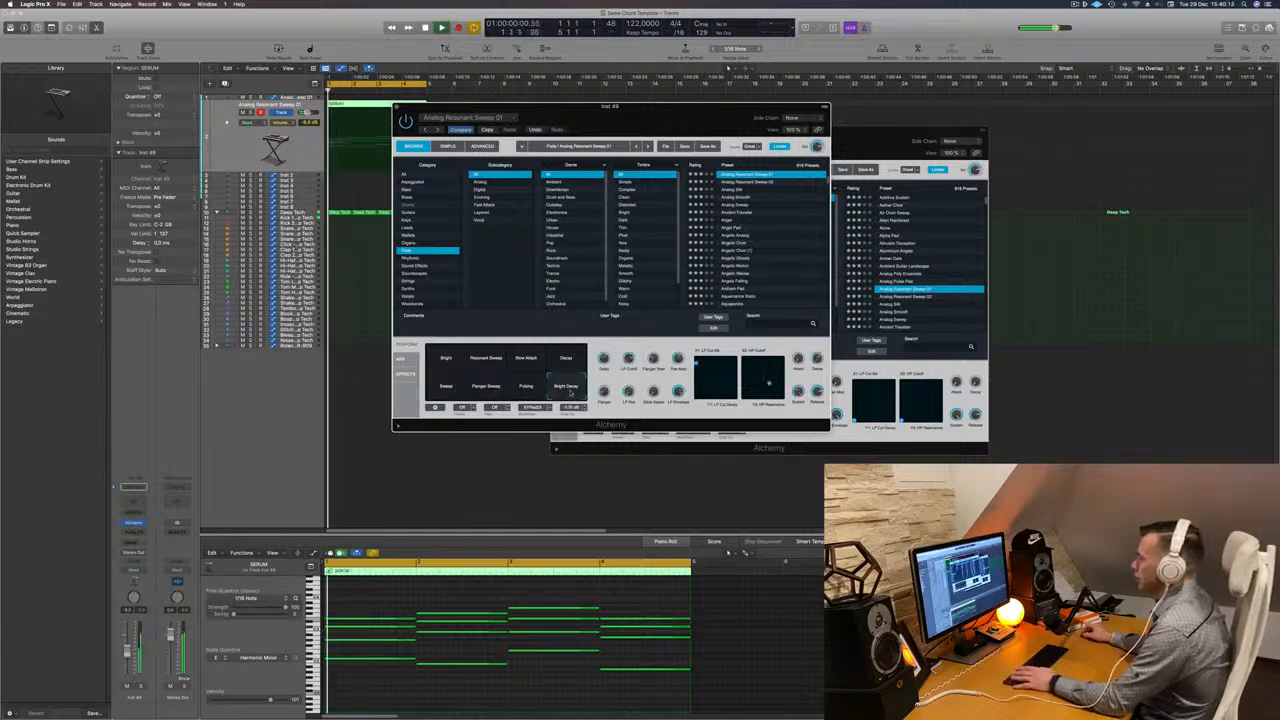
- Play the progression while switching between the two pad tracks to compare their sounds
left_click_drag(657, 126, 1098, 337)
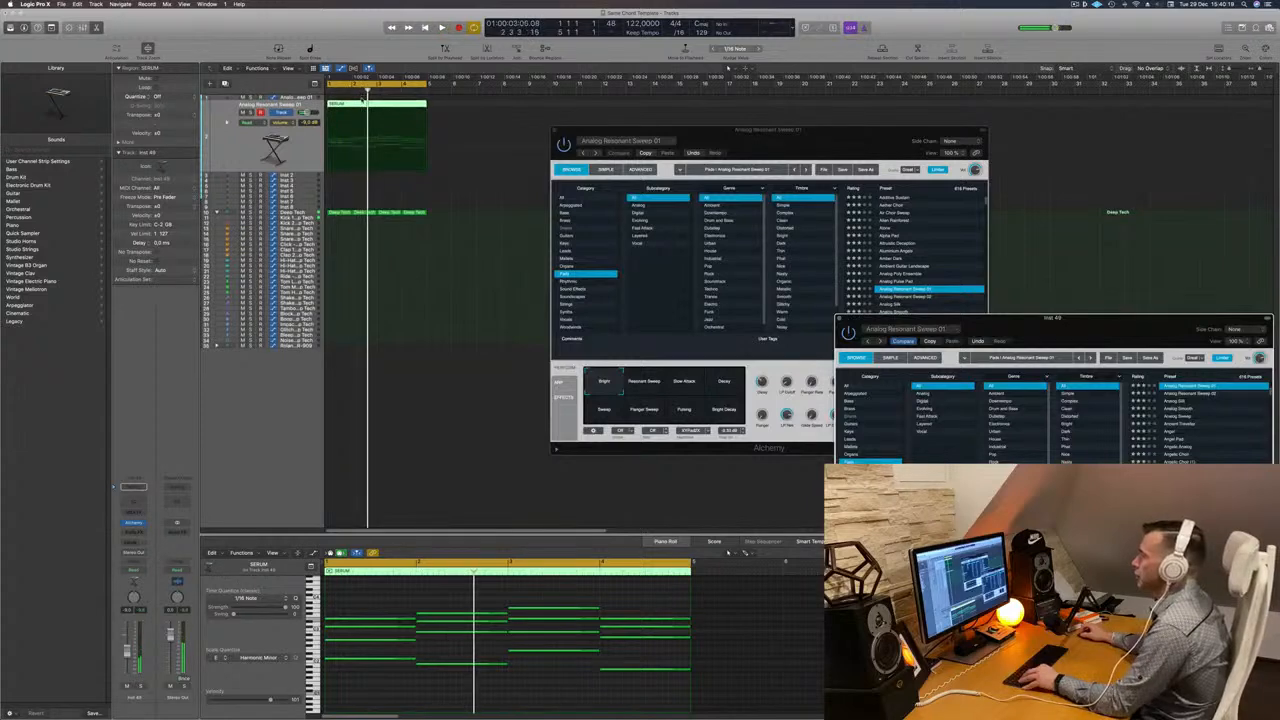
left_click_drag(362, 103, 362, 97)
key("space")
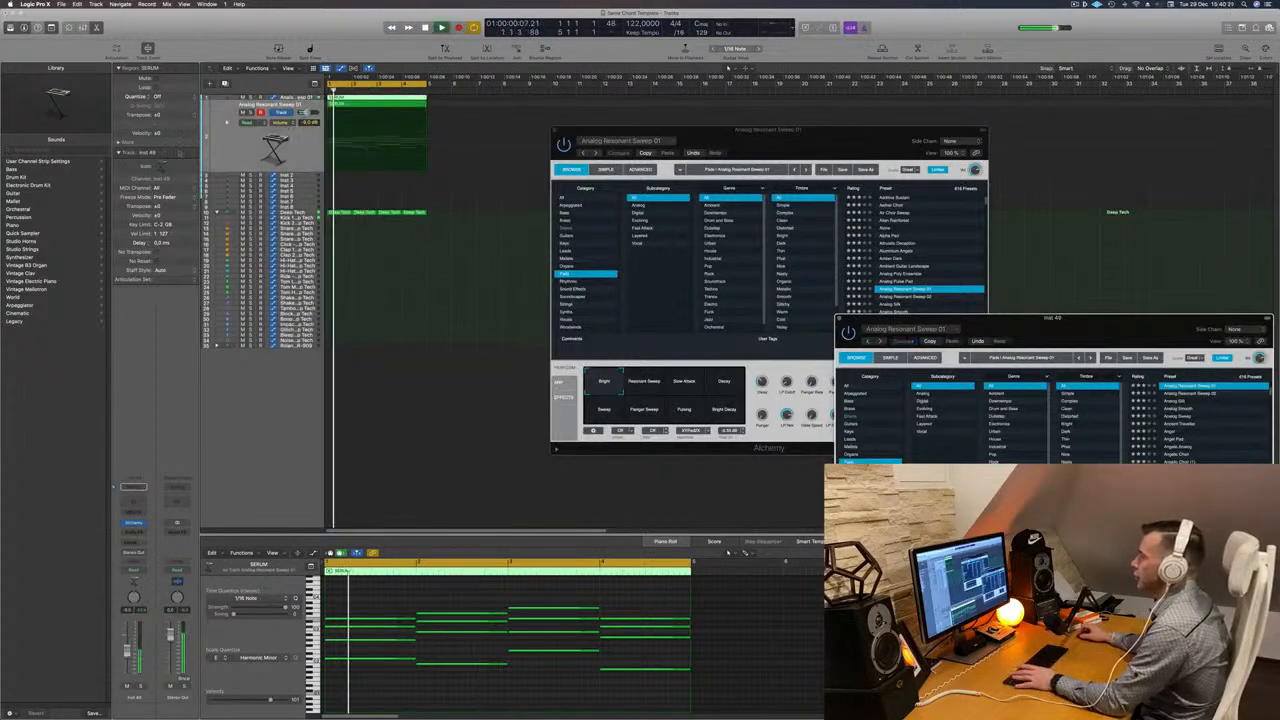
left_click(292, 98)
left_click_drag(722, 130, 578, 204)
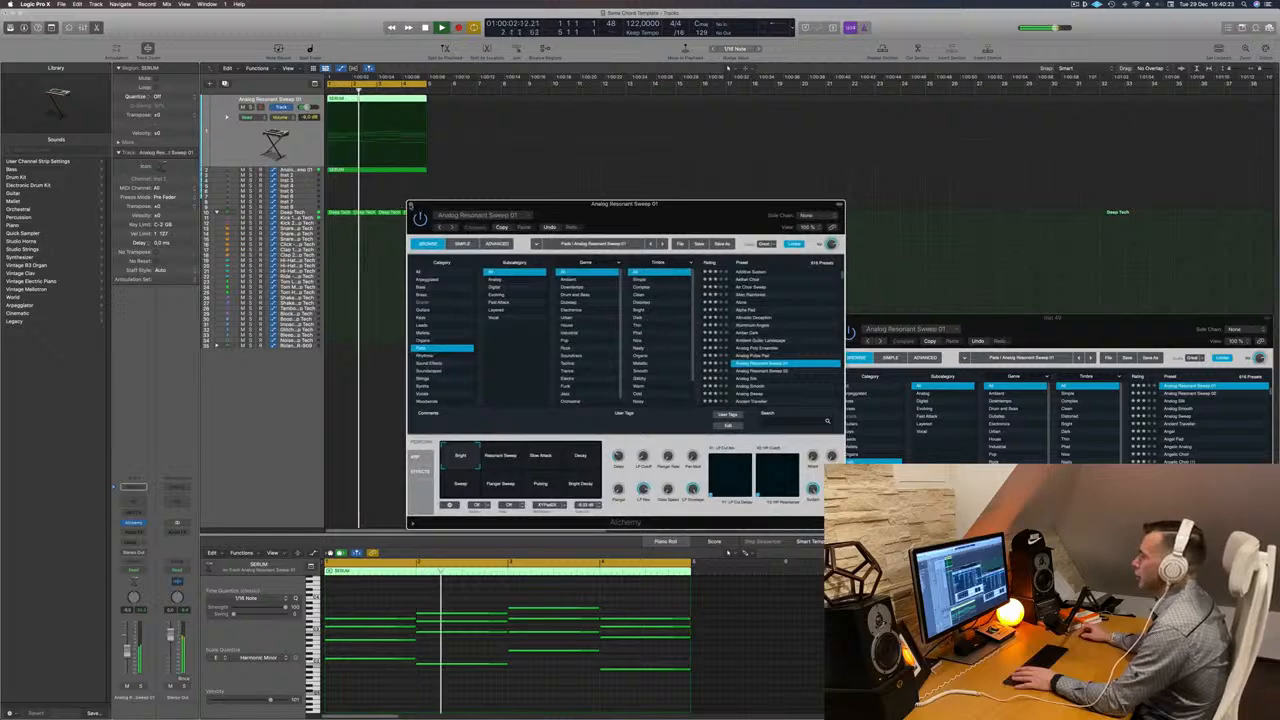
left_click(410, 205)
left_click_drag(877, 320, 761, 177)
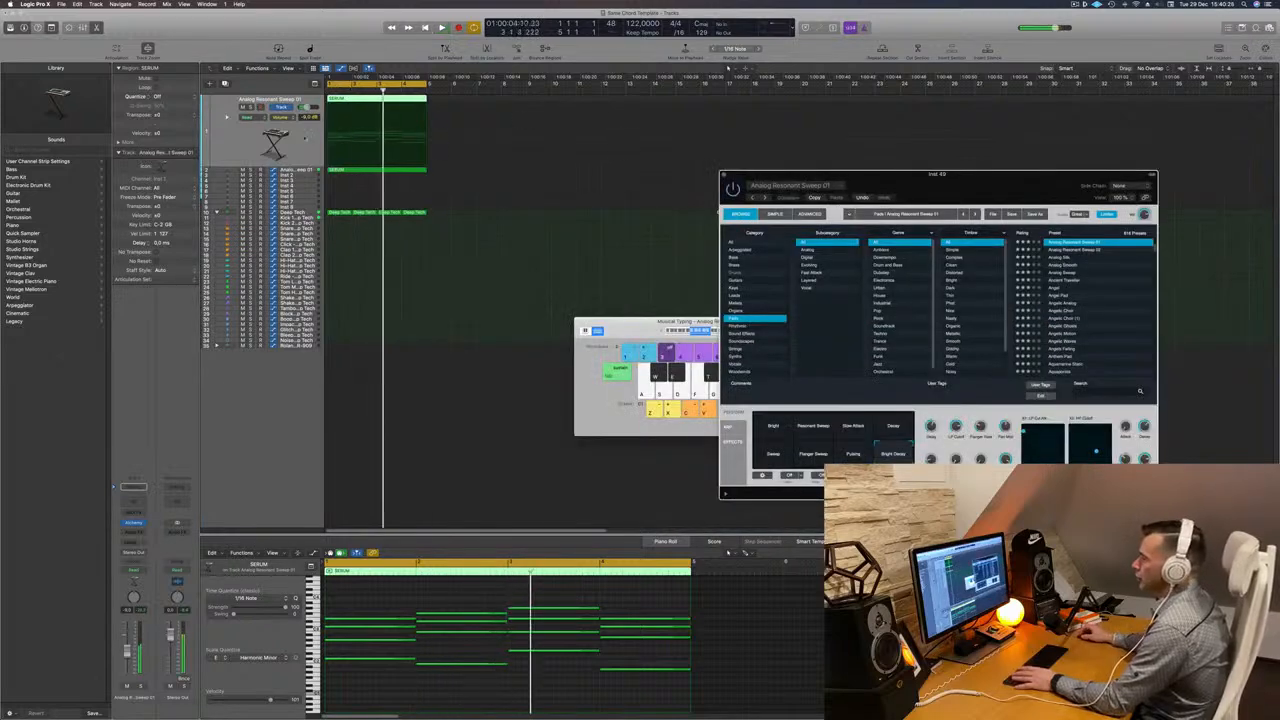
key("space")
left_click(305, 138)
key("space")
key("space")
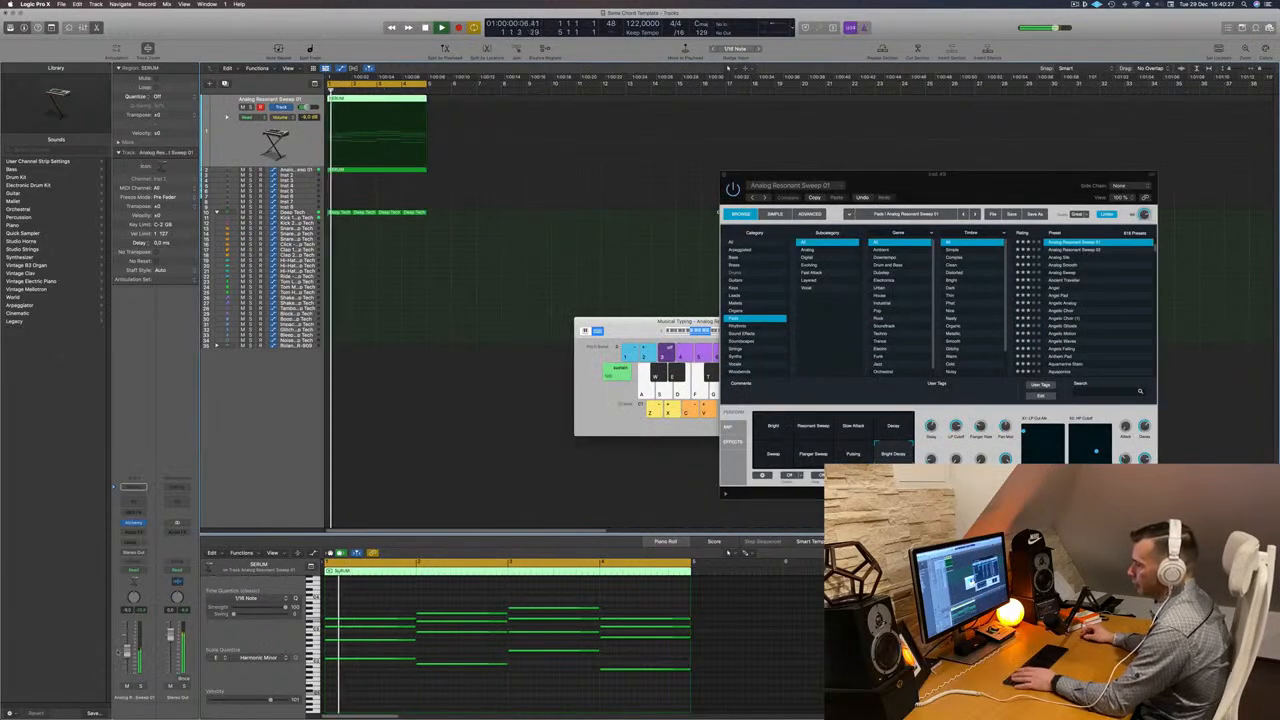
left_click(299, 170)
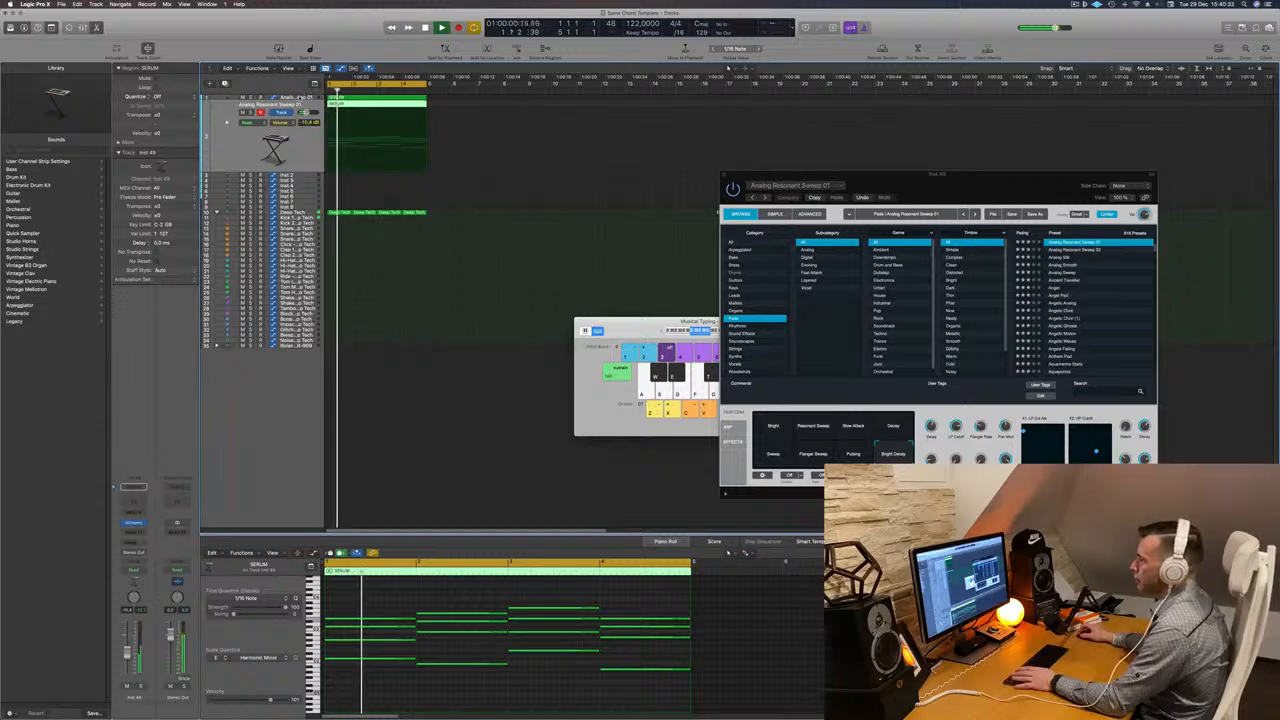
left_click(301, 98)
key("space")
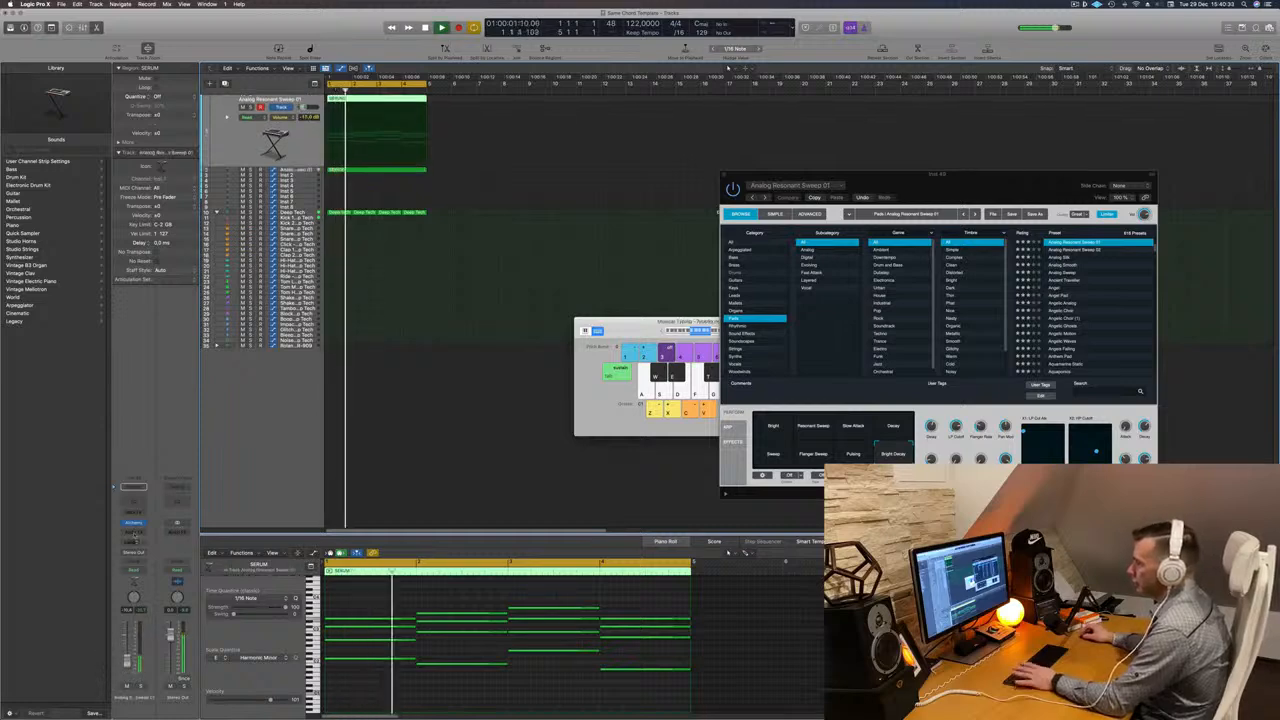
- Reopen the original pad track's Alchemy and select its Bright snapshot
left_click(133, 523)
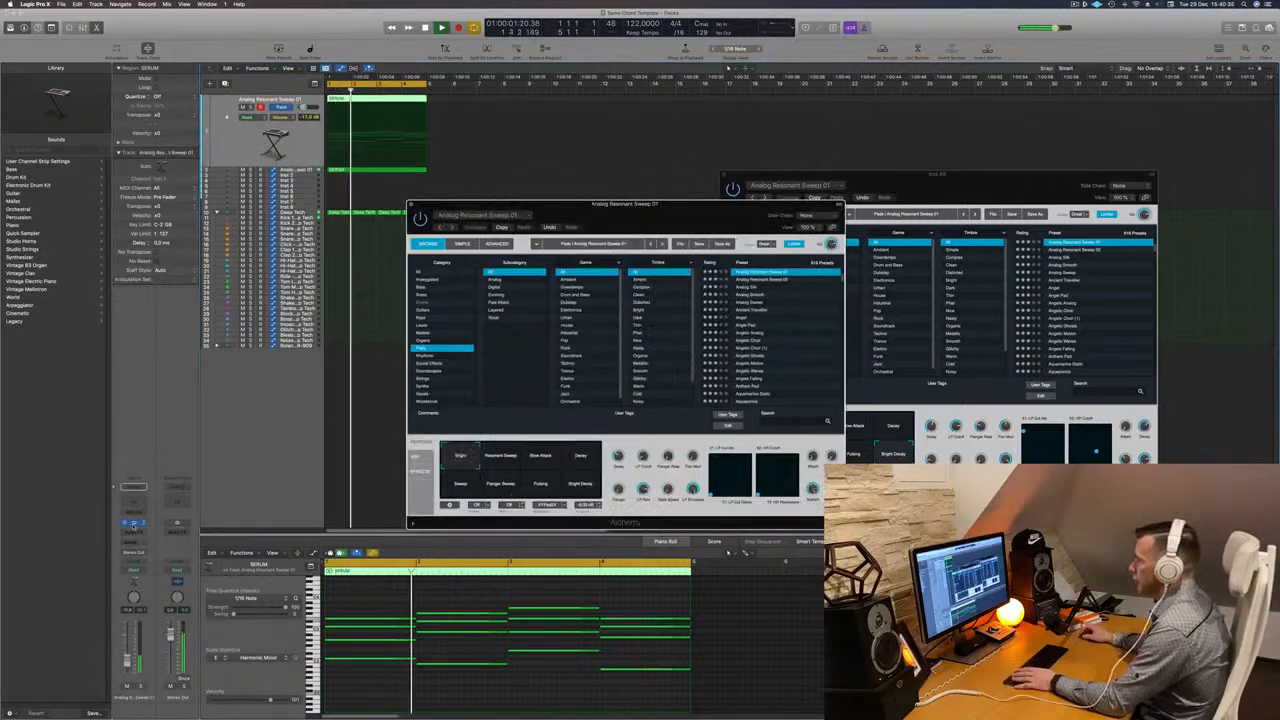
key("space")
key("space")
left_click(463, 459)
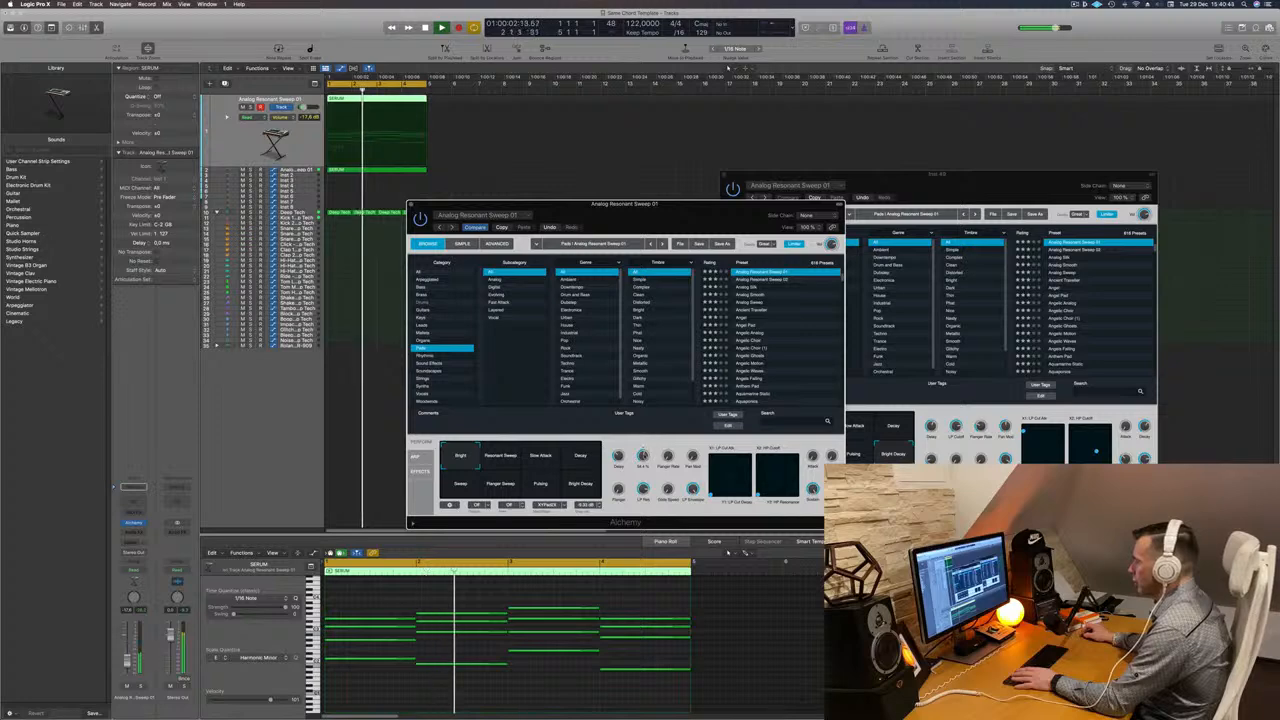
- Close both Alchemy plugin windows and select the original pad track's chord region
left_click_drag(675, 228, 953, 245)
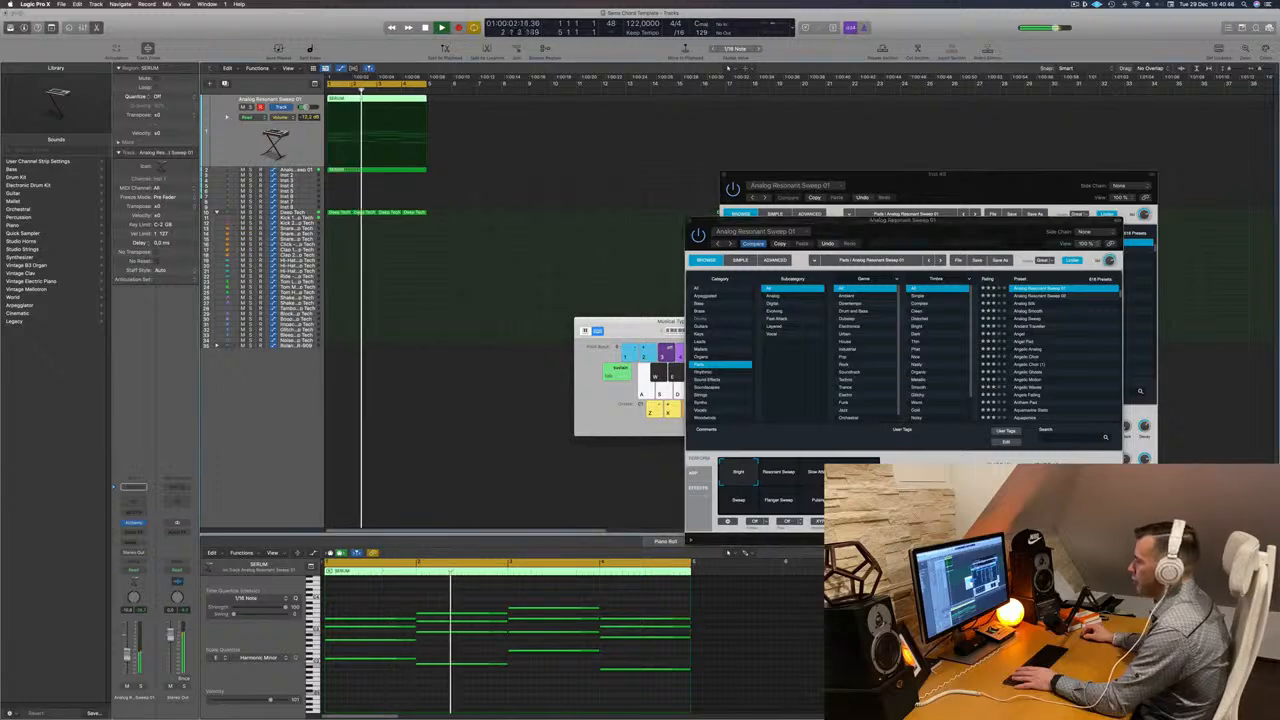
left_click_drag(900, 224, 508, 312)
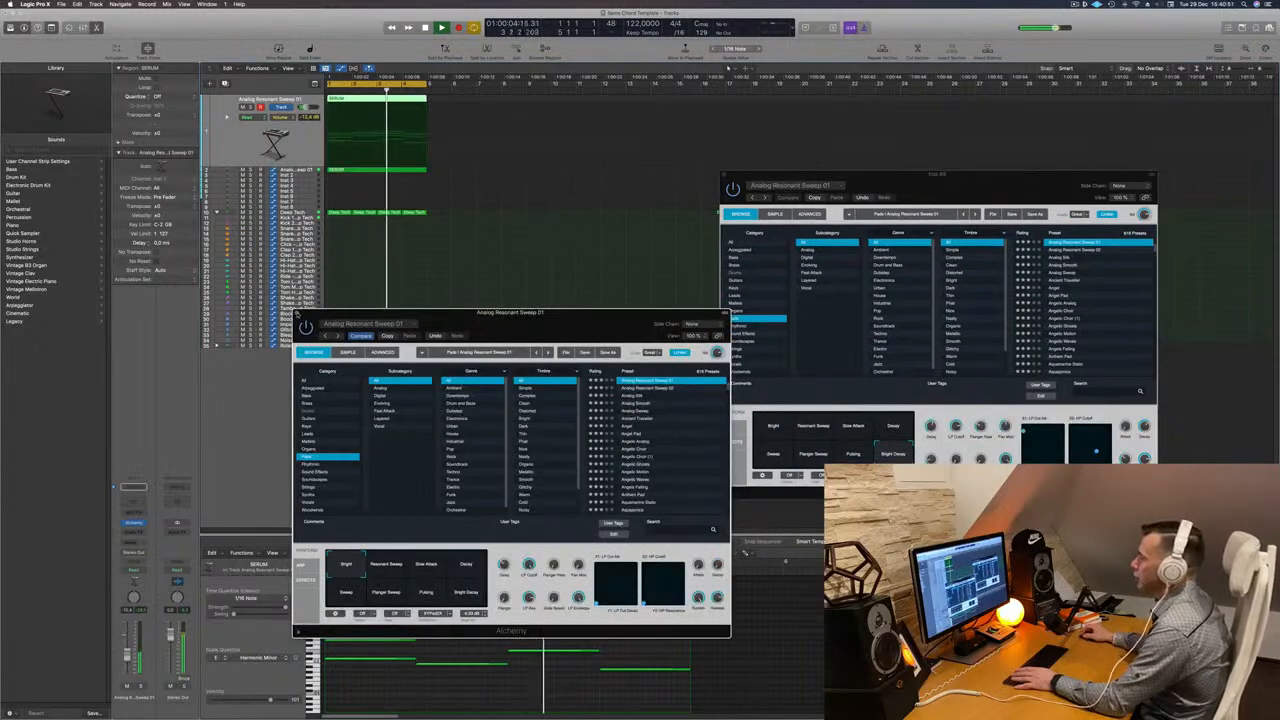
left_click(297, 314)
left_click_drag(932, 177, 877, 171)
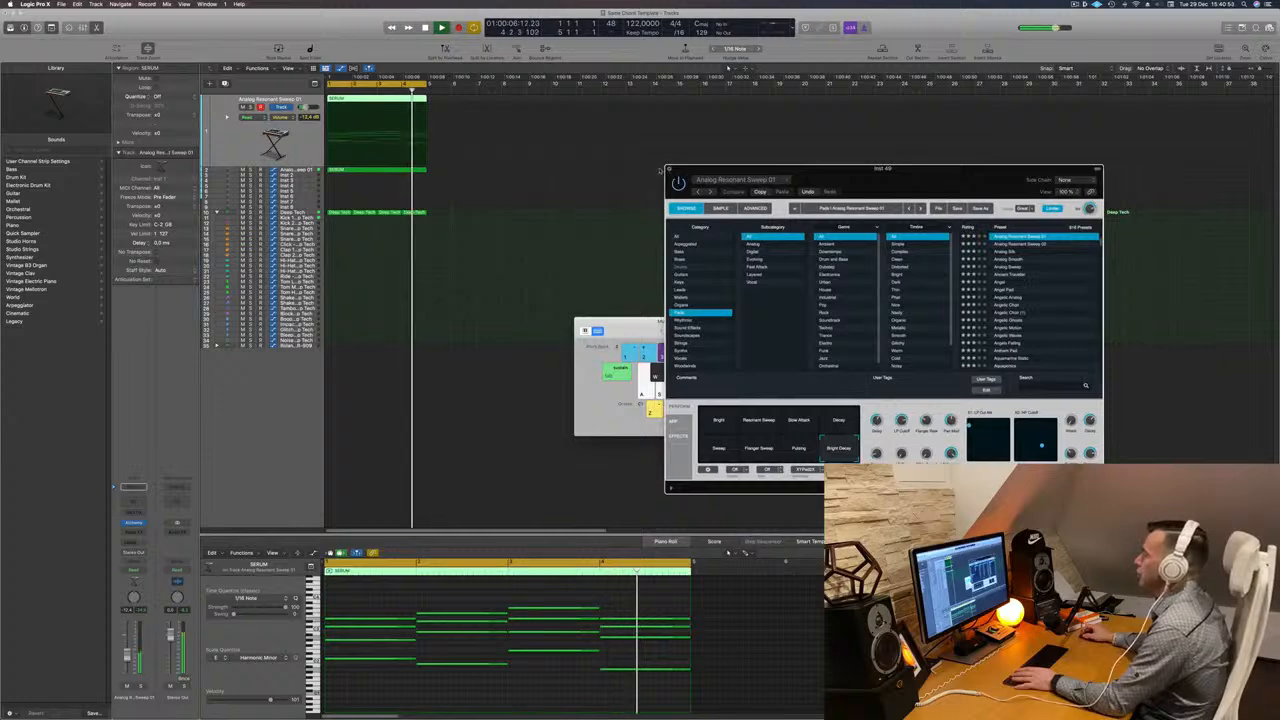
left_click(668, 169)
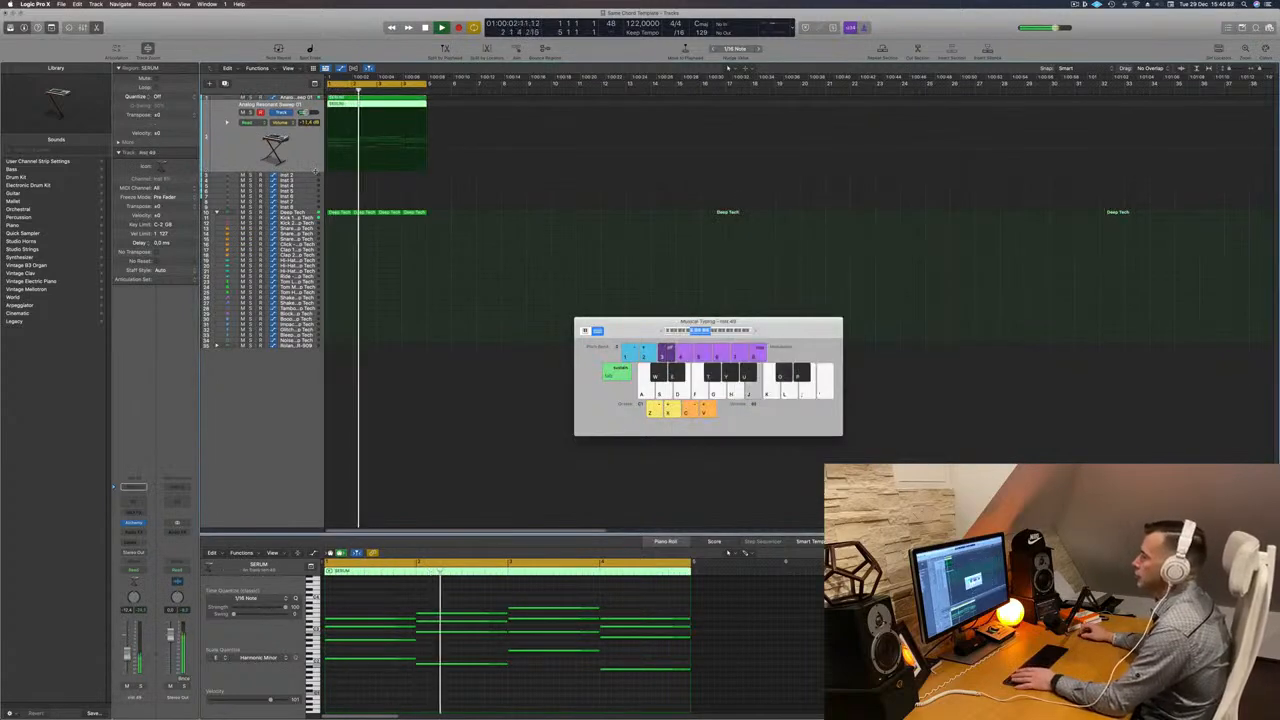
left_click(312, 175)
left_click(365, 98)
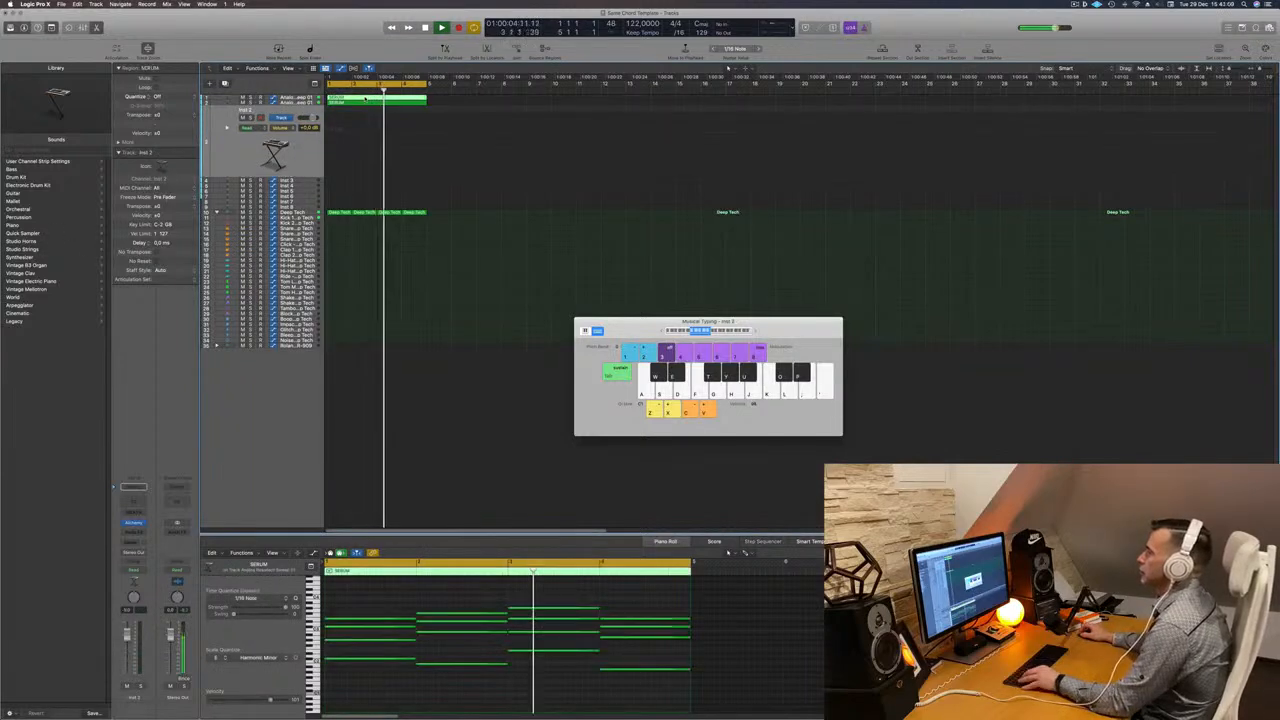
- Copy the chord region onto the third track and delete all but the lowest note of each chord
left_click_drag(365, 98, 363, 144)
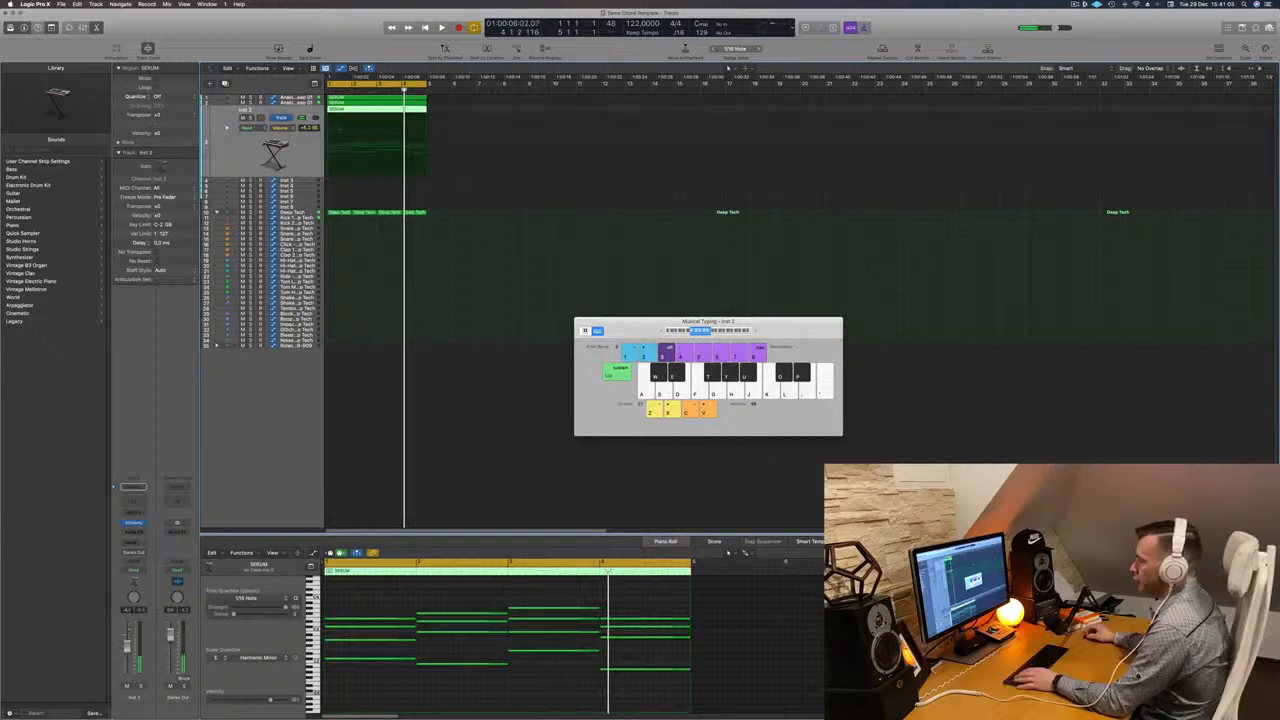
left_click_drag(369, 588, 665, 641)
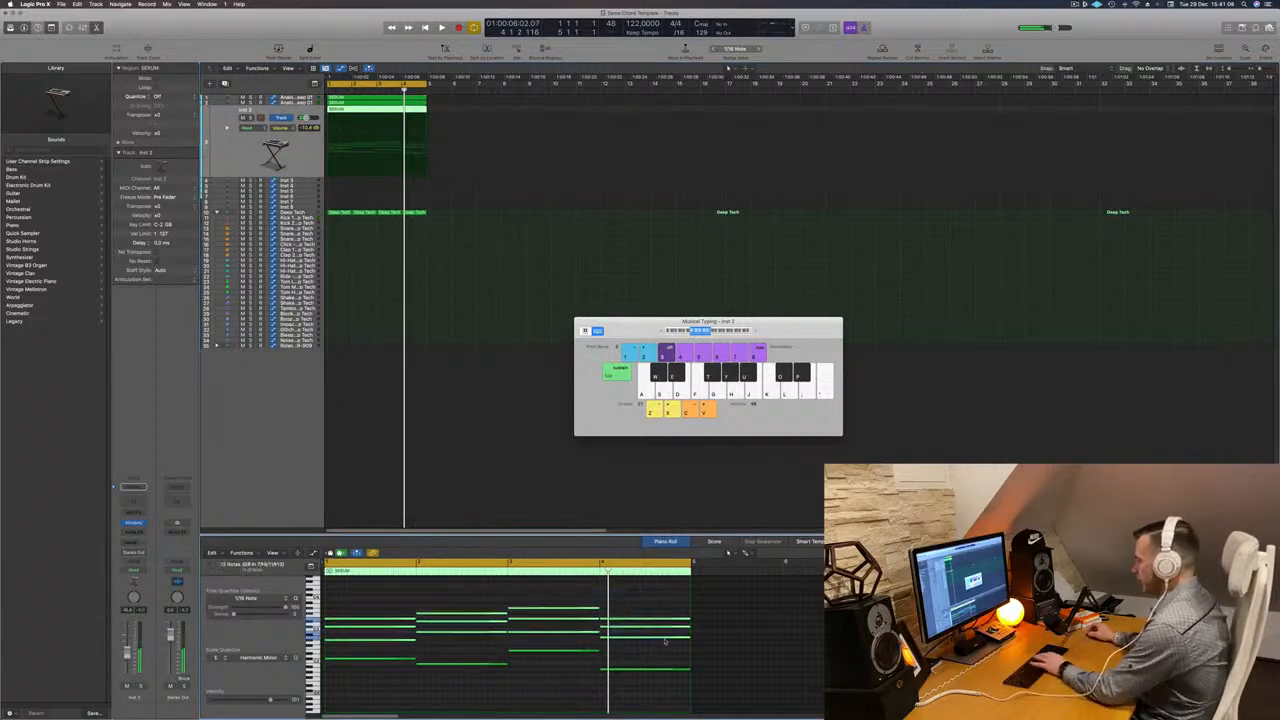
key("Delete")
- Shorten the remaining low notes and move them onto offbeat positions, playing the pattern back to check it
left_click_drag(377, 635, 704, 697)
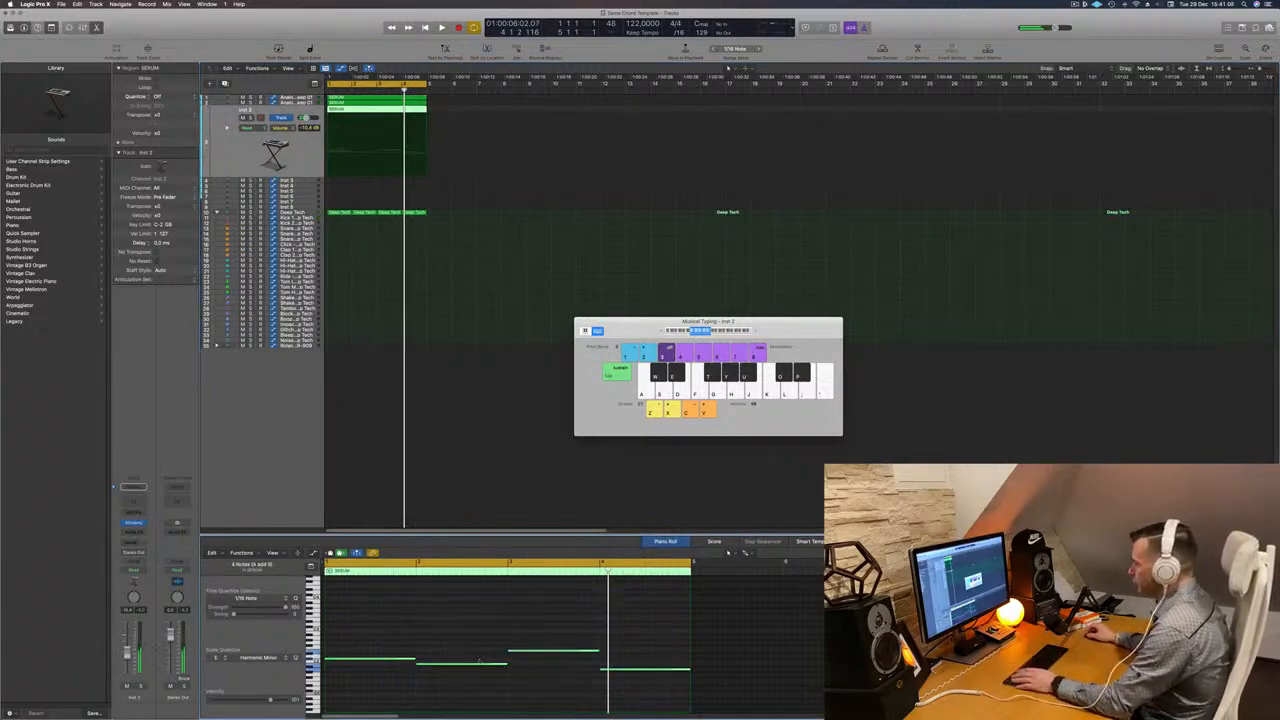
left_click_drag(505, 665, 423, 674)
key("super+Right")
key("super+Right")
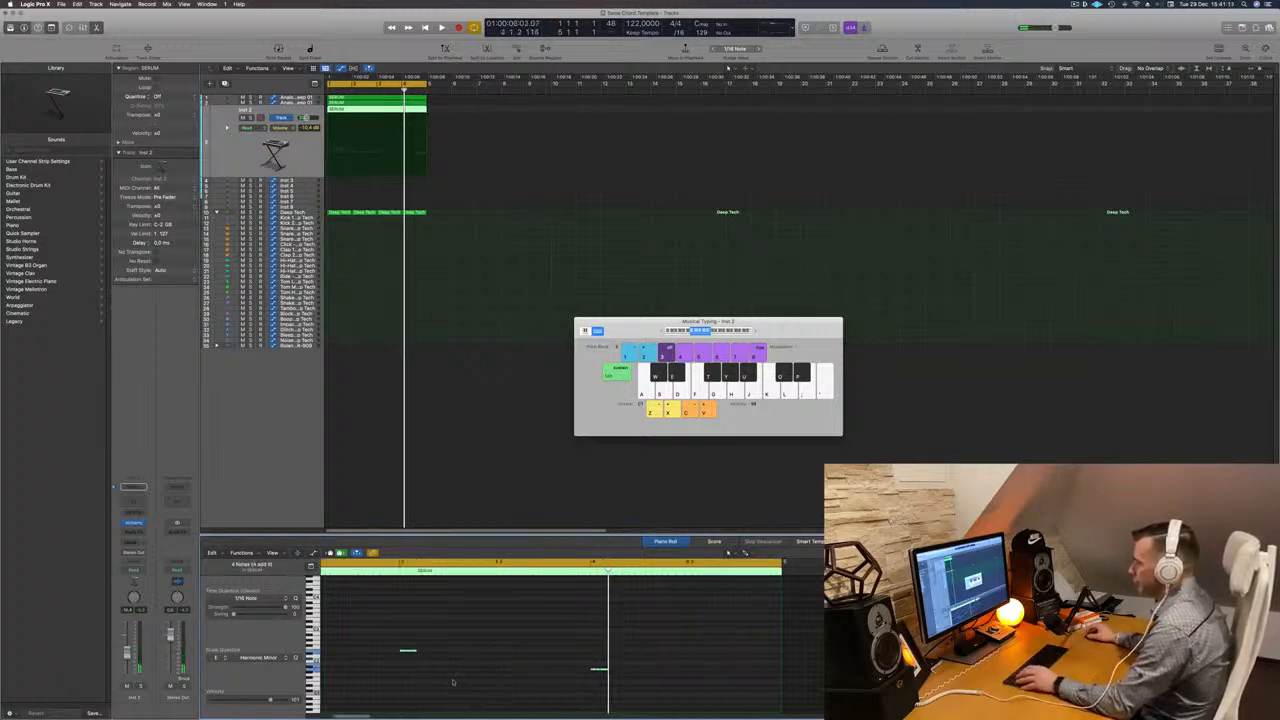
scroll(456, 682, "left", 5)
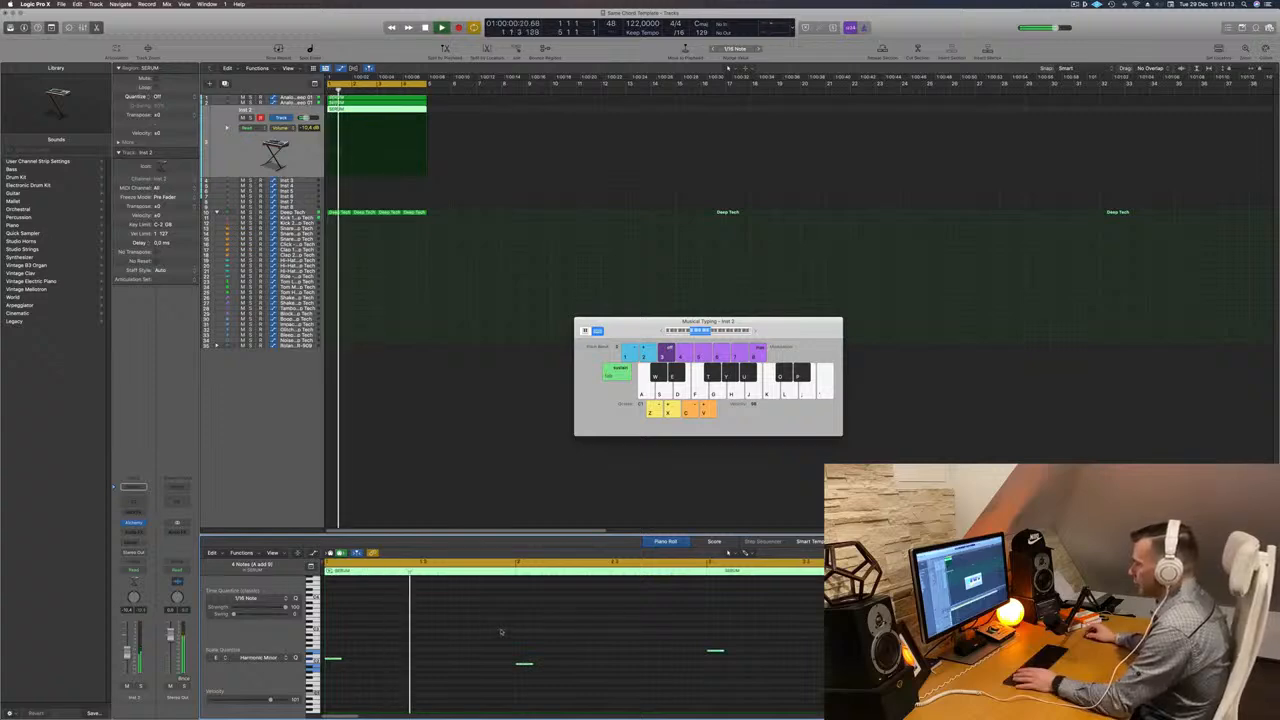
left_click_drag(330, 660, 403, 660)
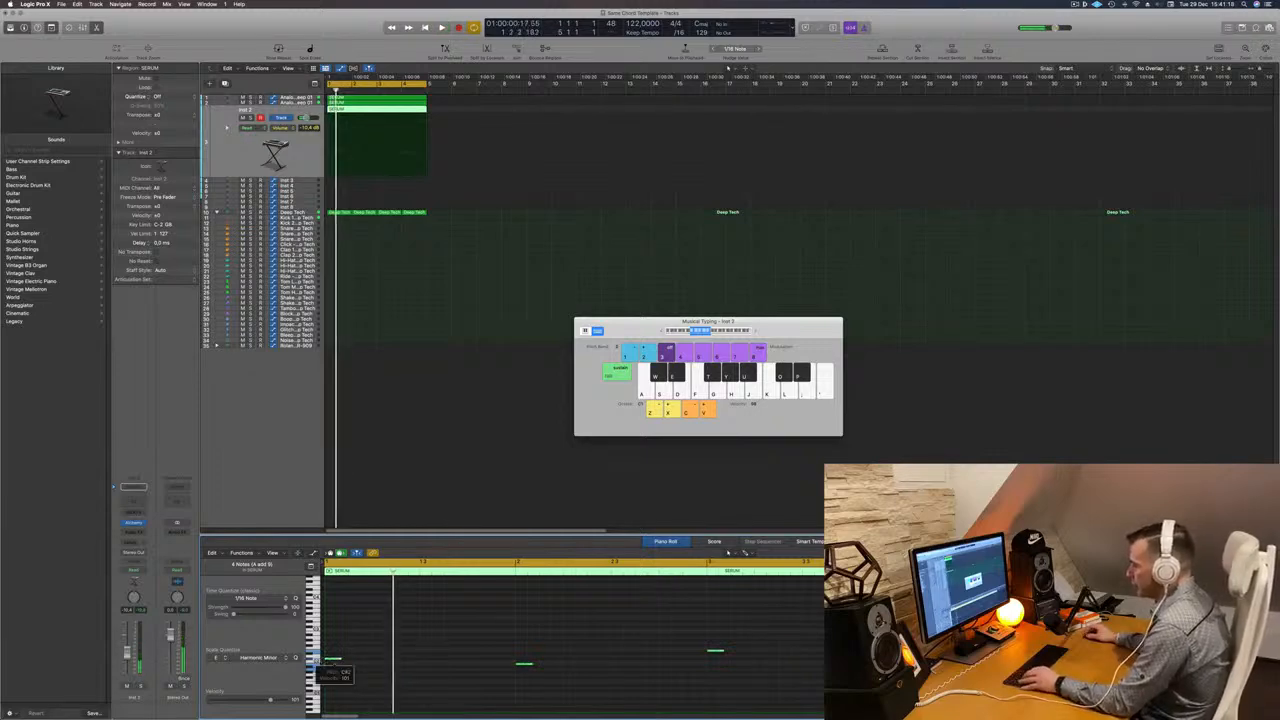
left_click_drag(335, 660, 406, 660)
key("space")
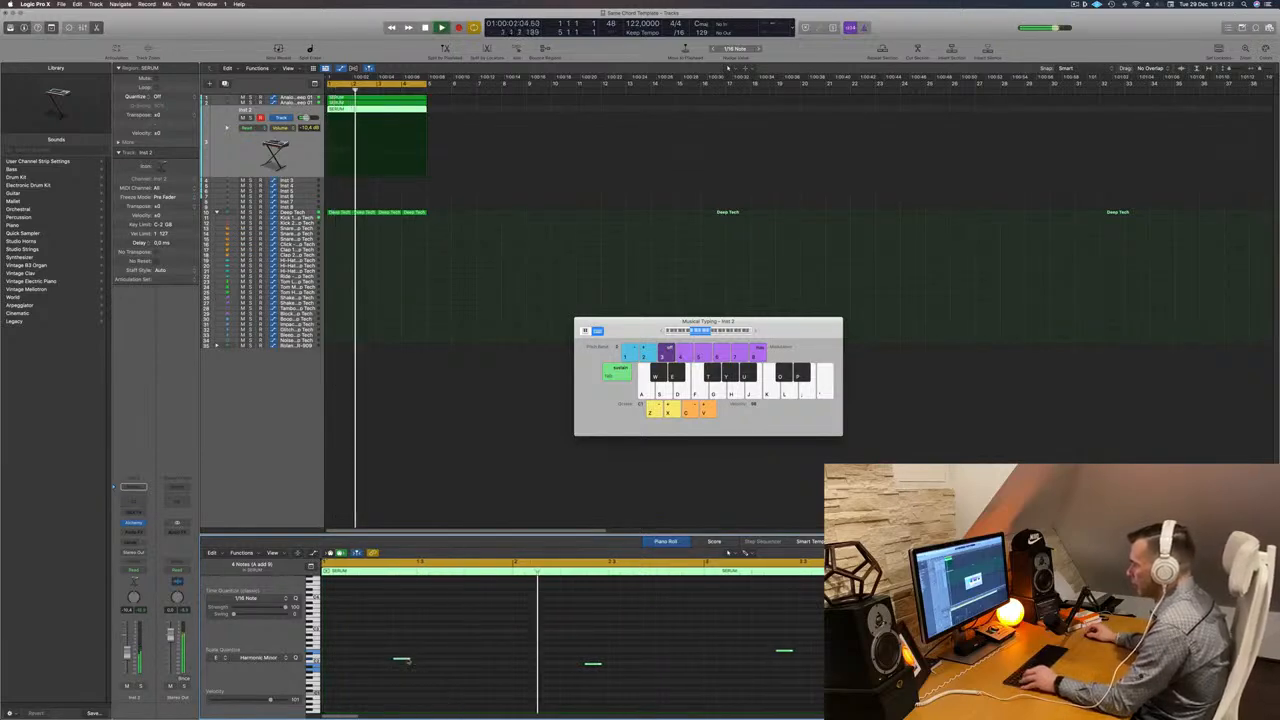
left_click_drag(403, 661, 449, 658)
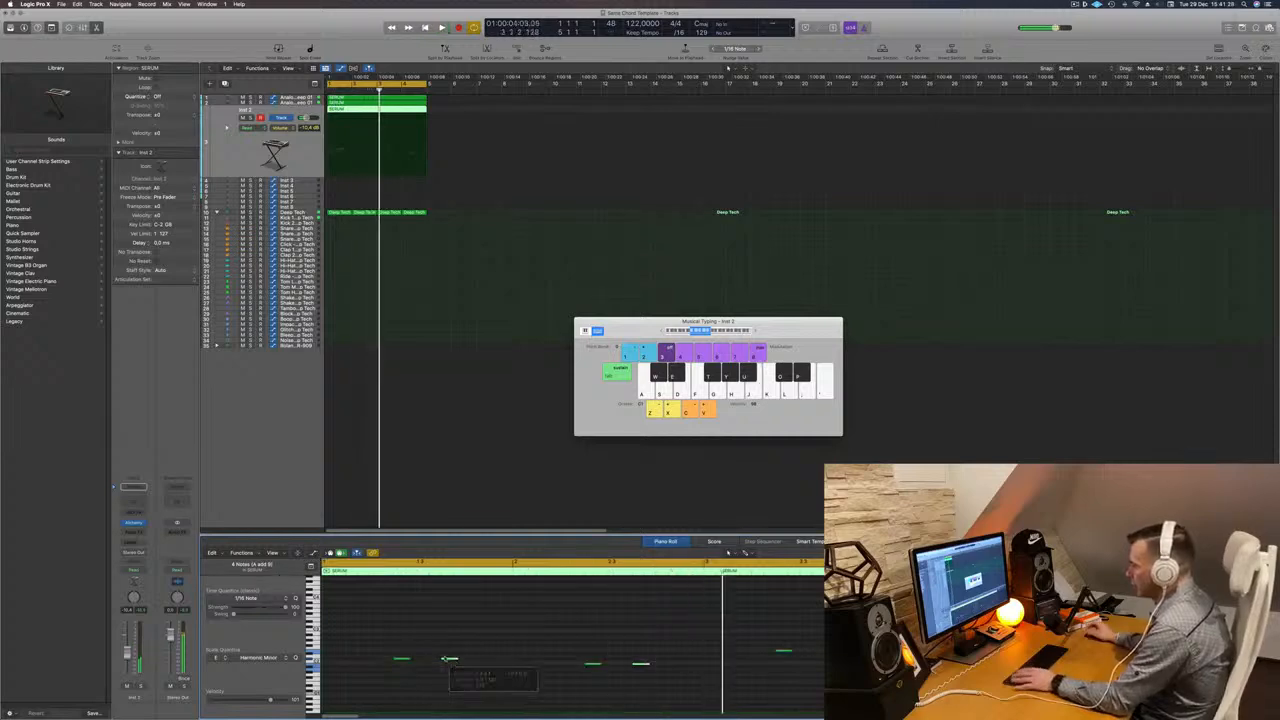
key("space")
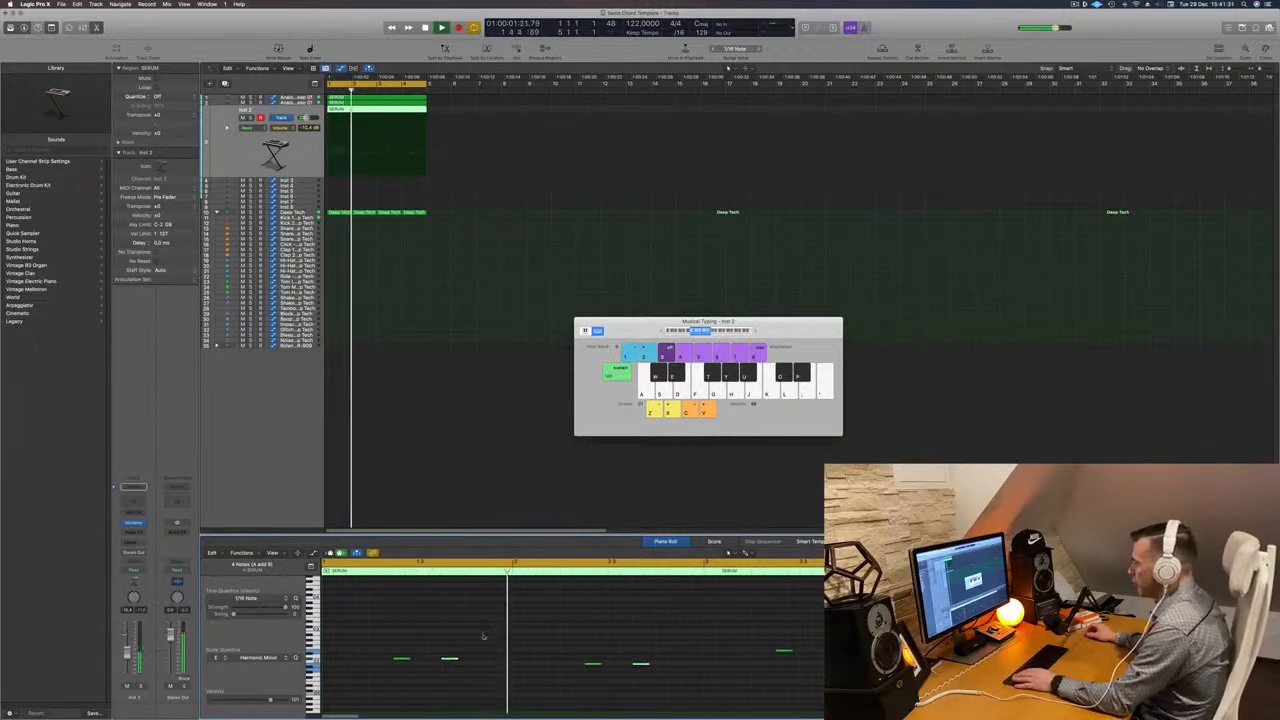
- Load the 70s Classic Synth Bass preset from the Bass category in the third track's Alchemy, then close it
left_click(360, 213)
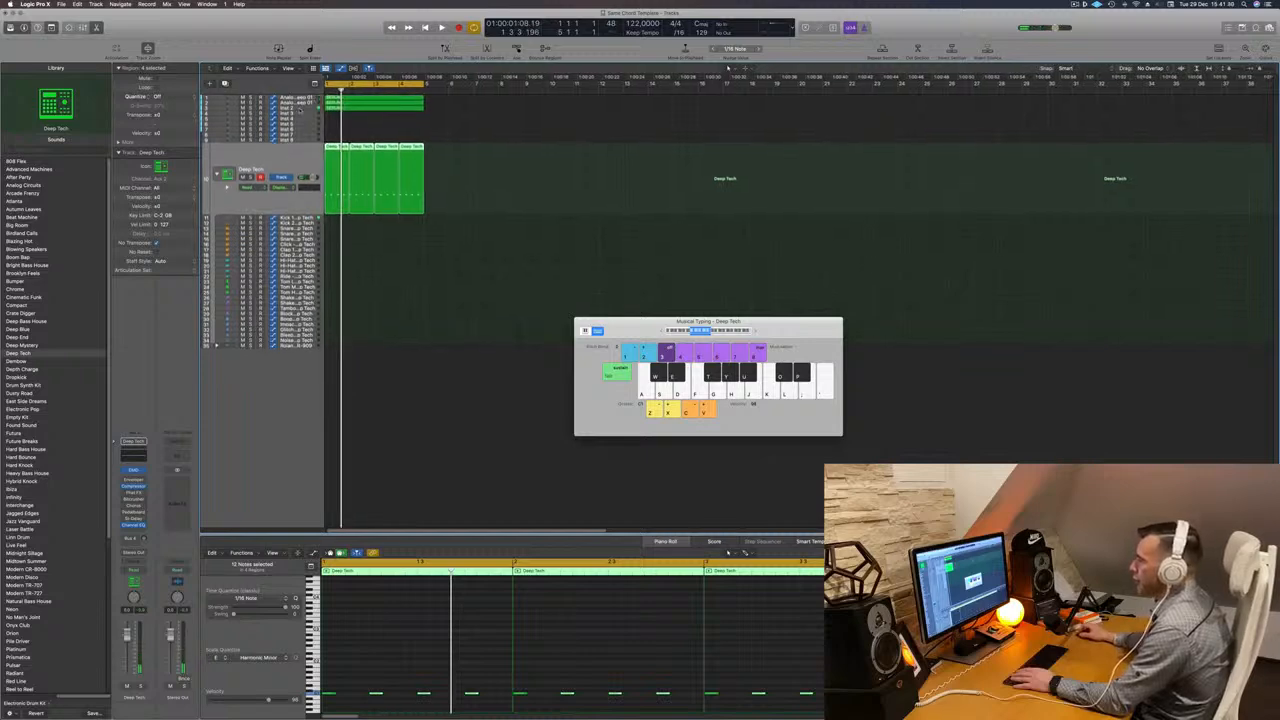
left_click(274, 108)
key("space")
key("space")
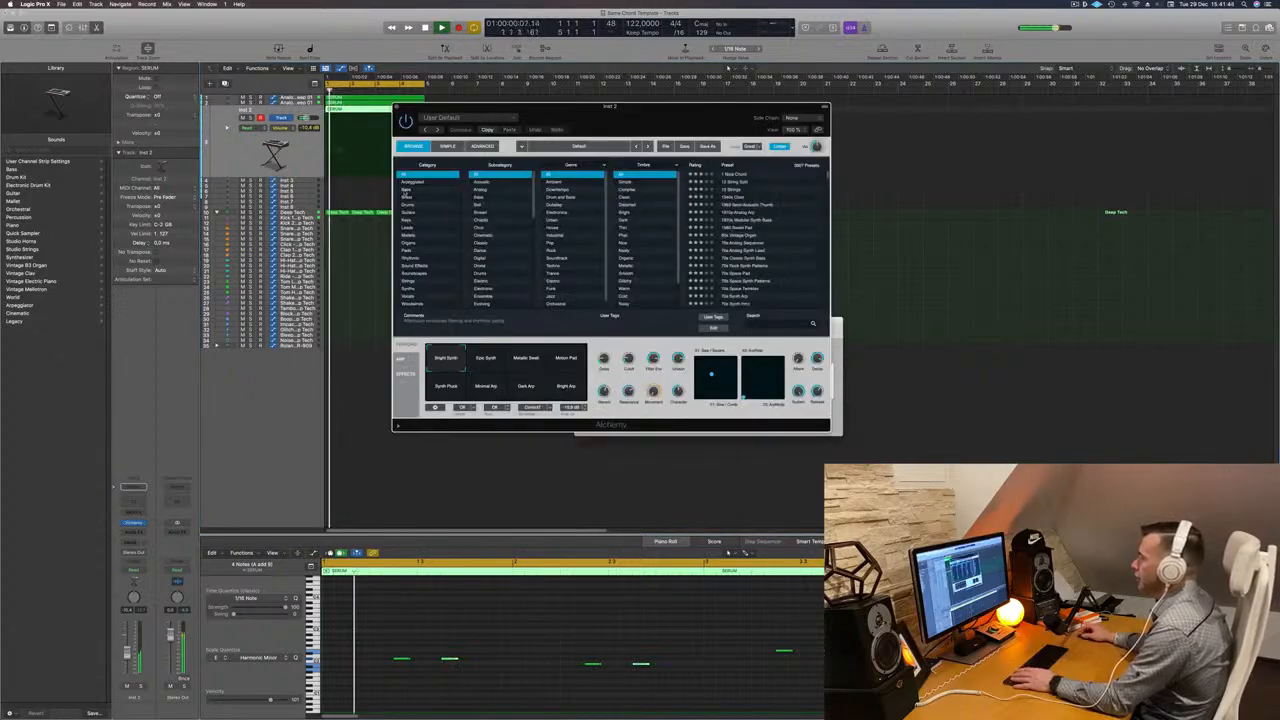
left_click(407, 190)
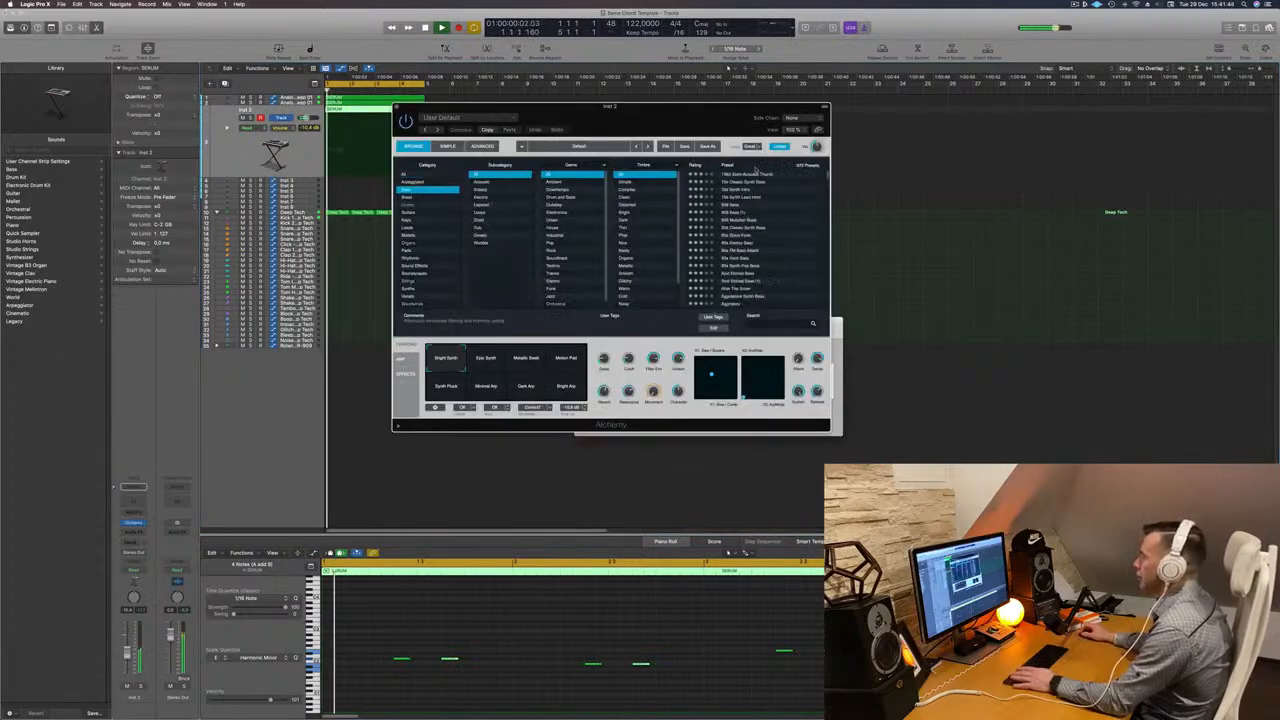
left_click(745, 174)
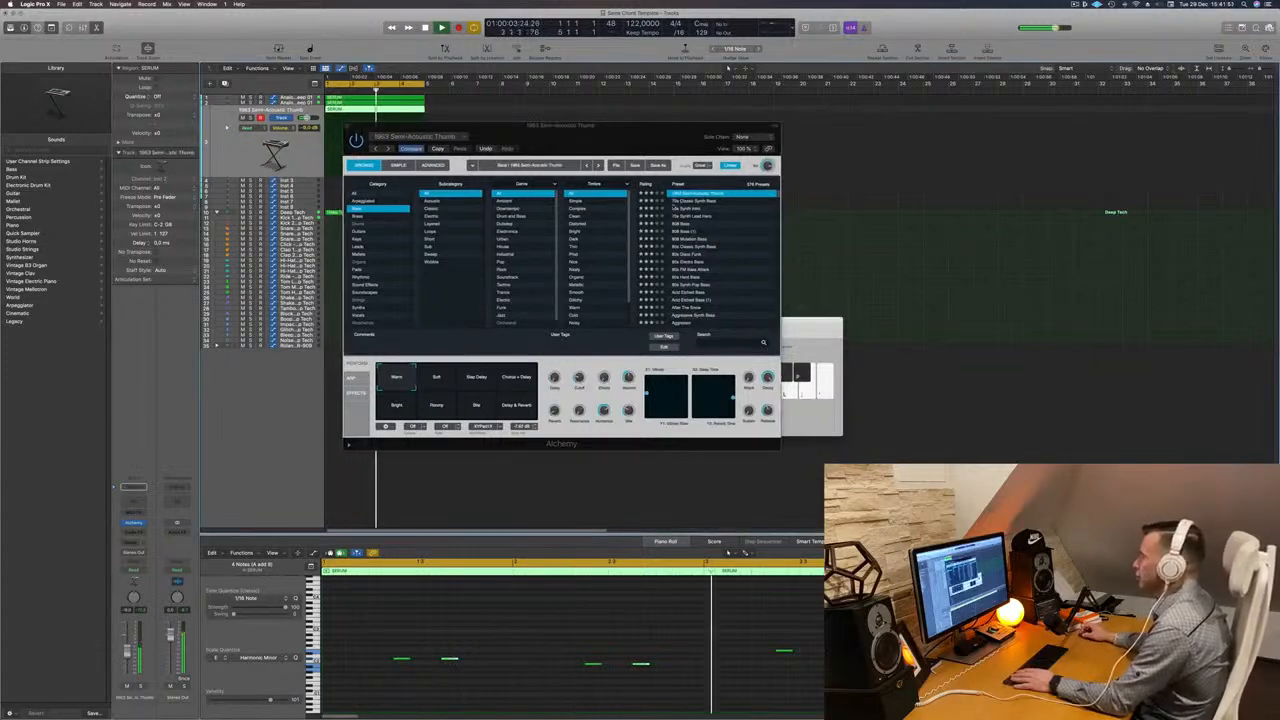
left_click(685, 203)
mouse_move(689, 143)
left_mouse_down()
mouse_move(734, 149)
mouse_move(731, 130)
mouse_move(777, 131)
mouse_move(699, 141)
left_mouse_up()
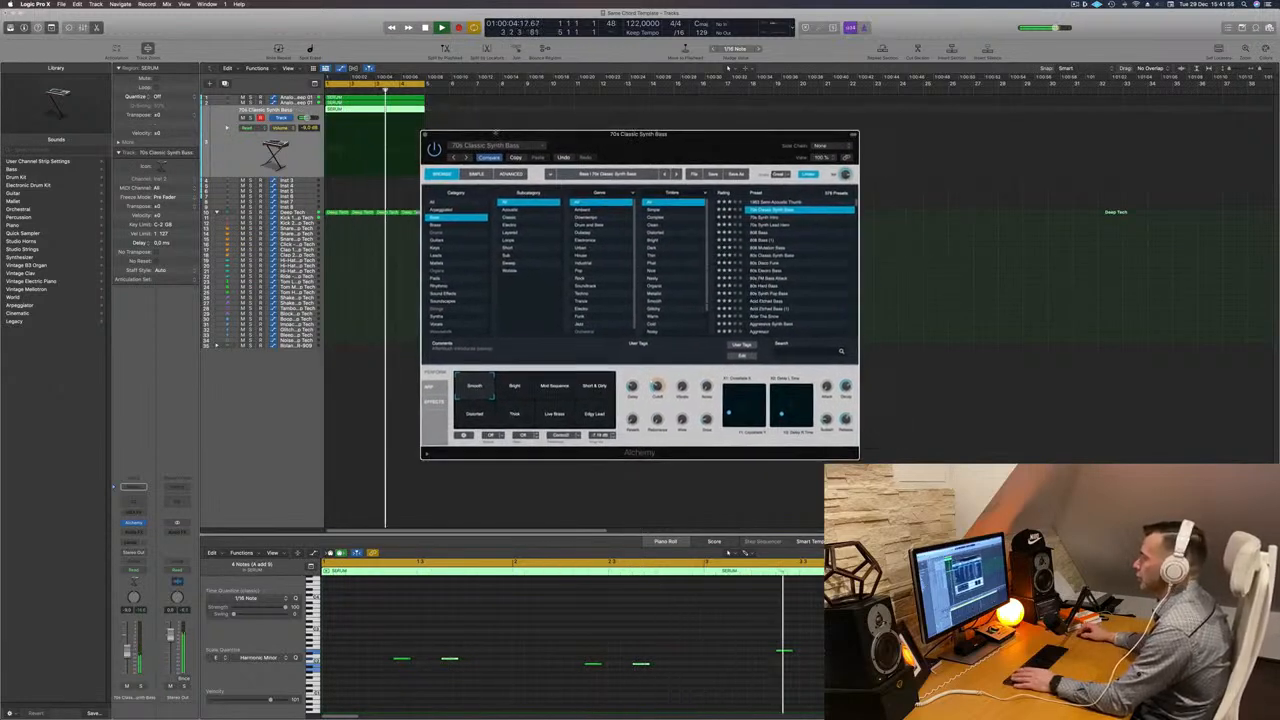
left_click(424, 133)
key("h")
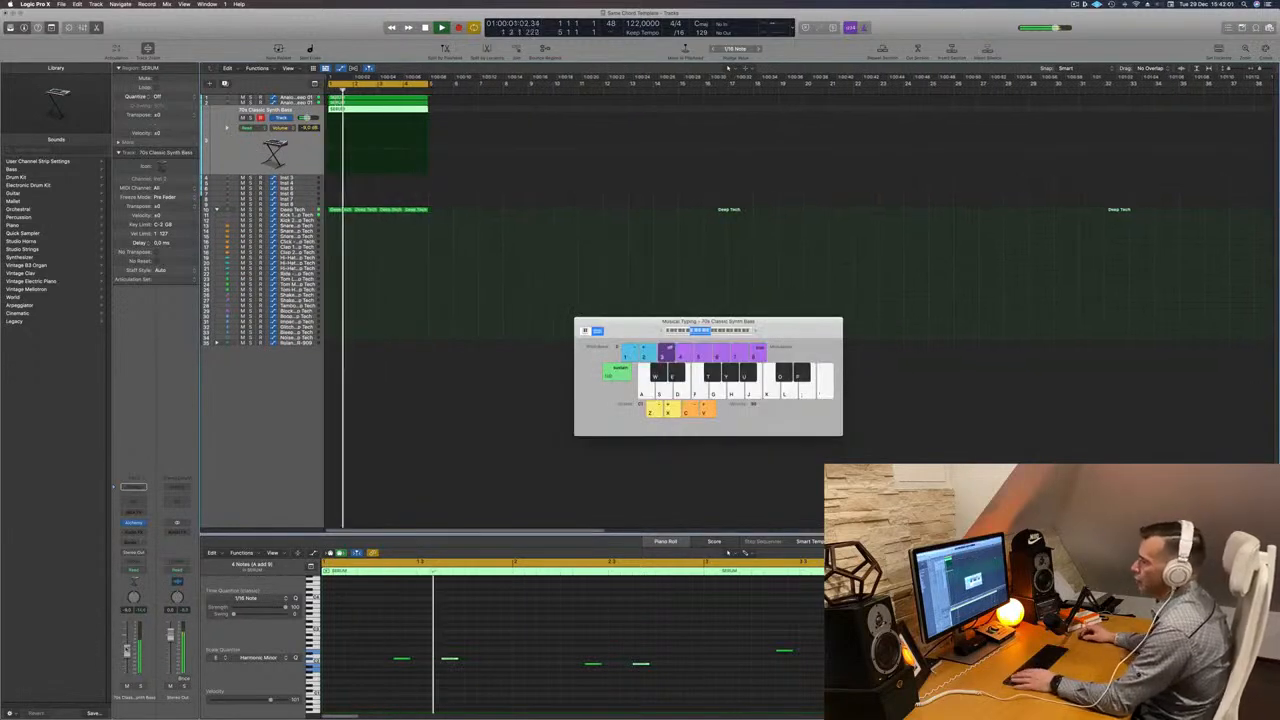
- Boost the drum track's 75 Hz Channel EQ band to about +5.4 dB and hide the plugin window
left_click(310, 210)
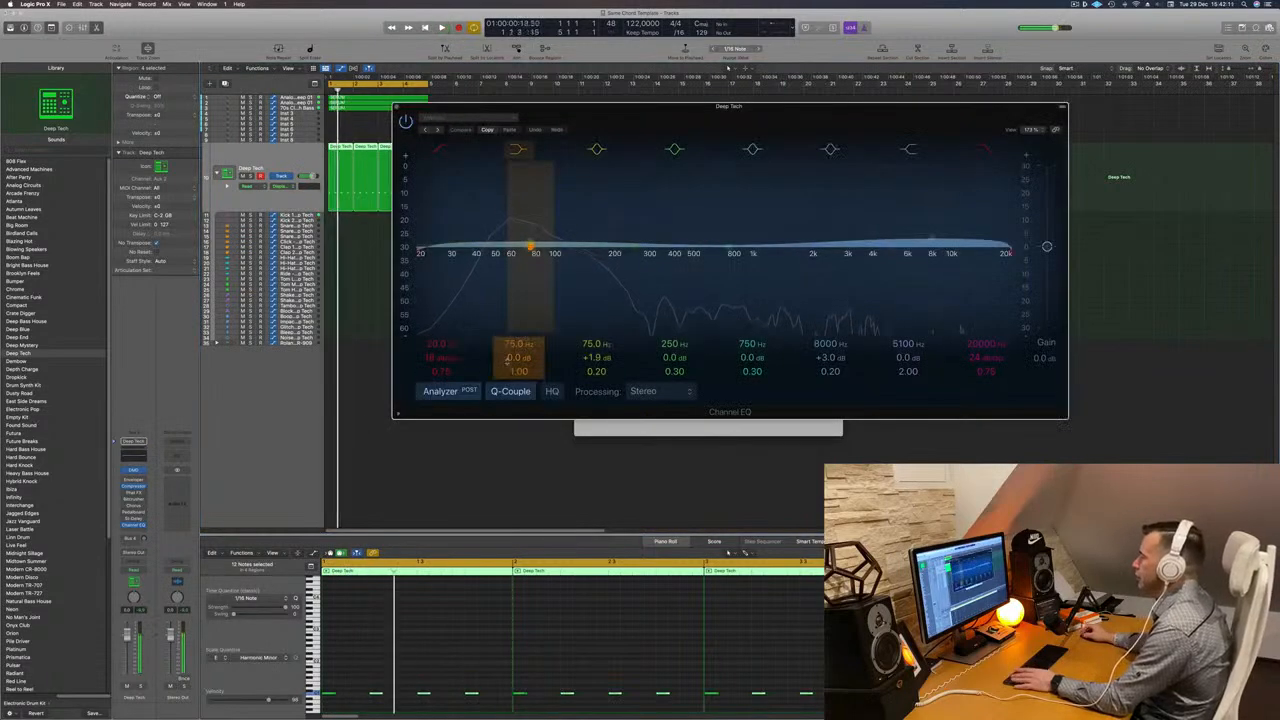
left_click_drag(516, 360, 516, 357)
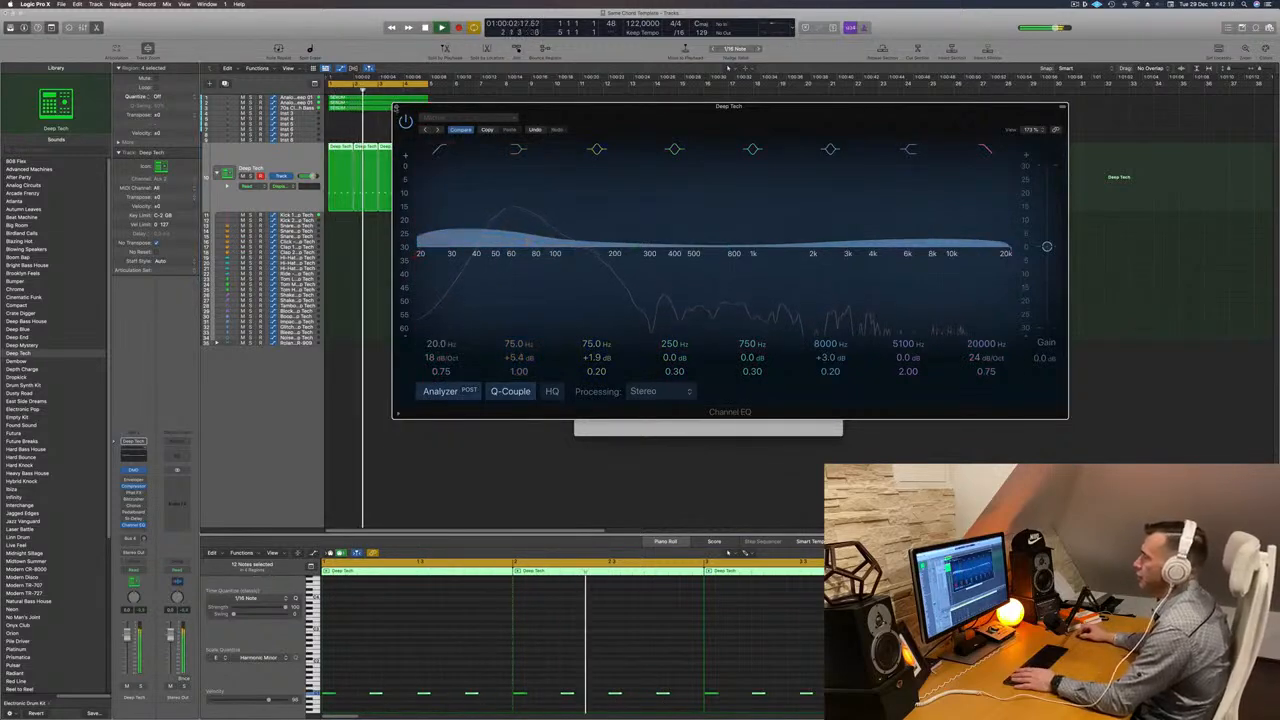
key("v")
key("super+k")
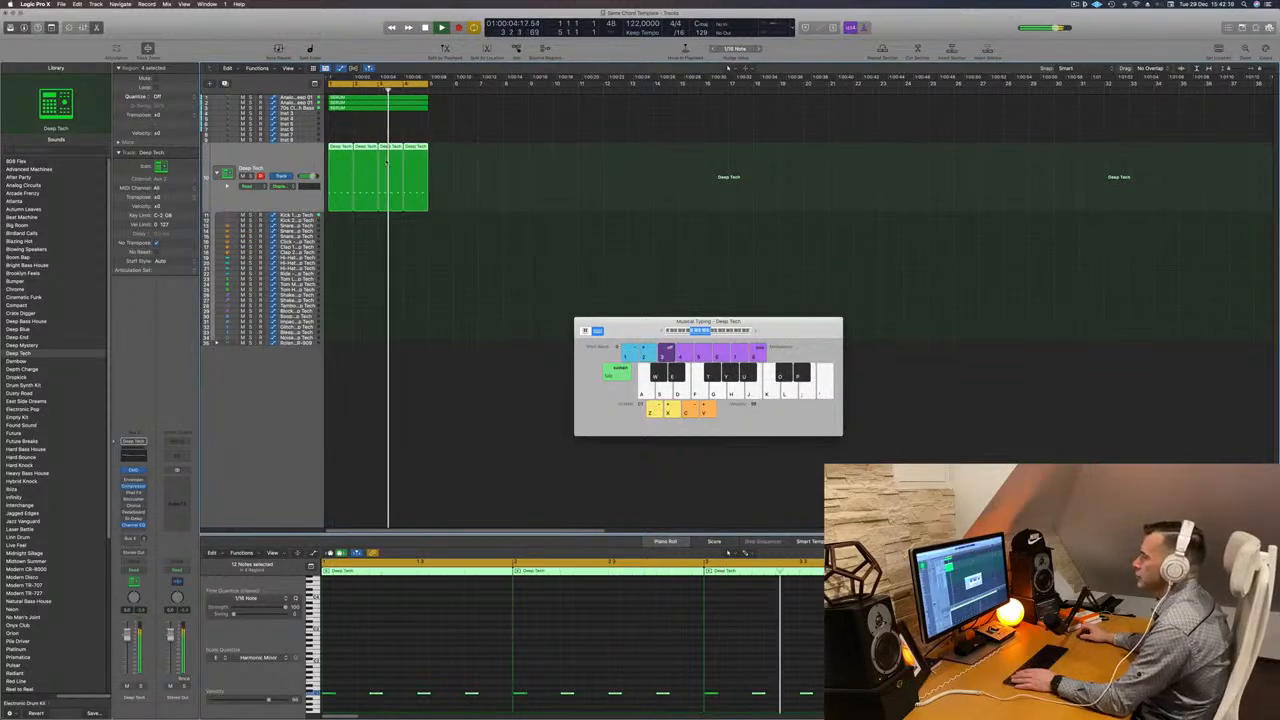
- Create a new software instrument track and copy the original chord region onto it
left_click(290, 107)
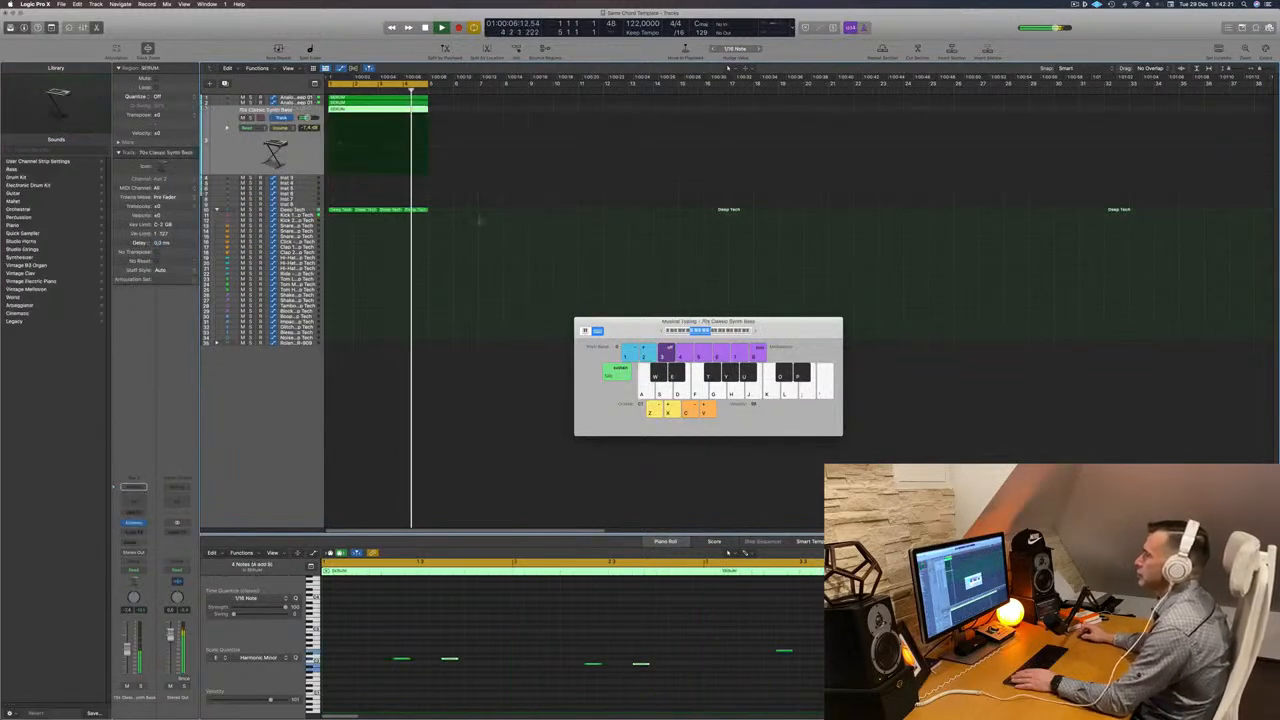
left_click(224, 97)
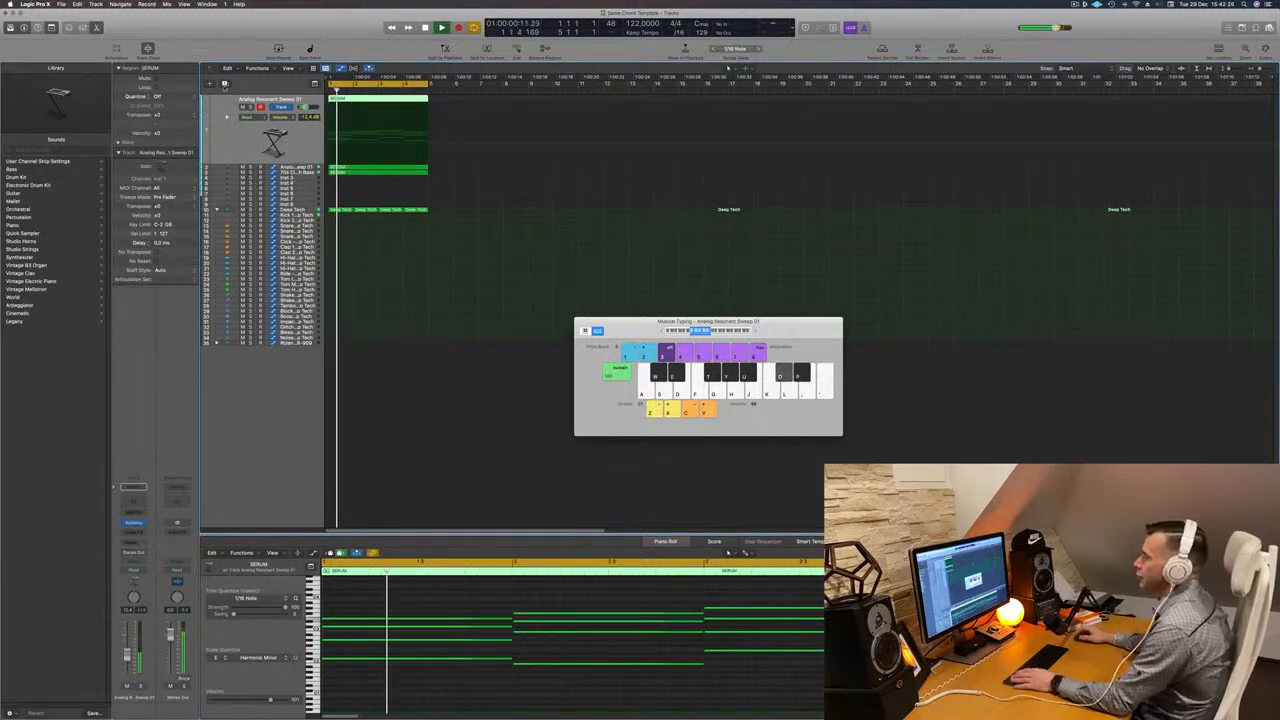
left_click(225, 85)
left_click(367, 98)
left_click_drag(367, 98, 366, 125)
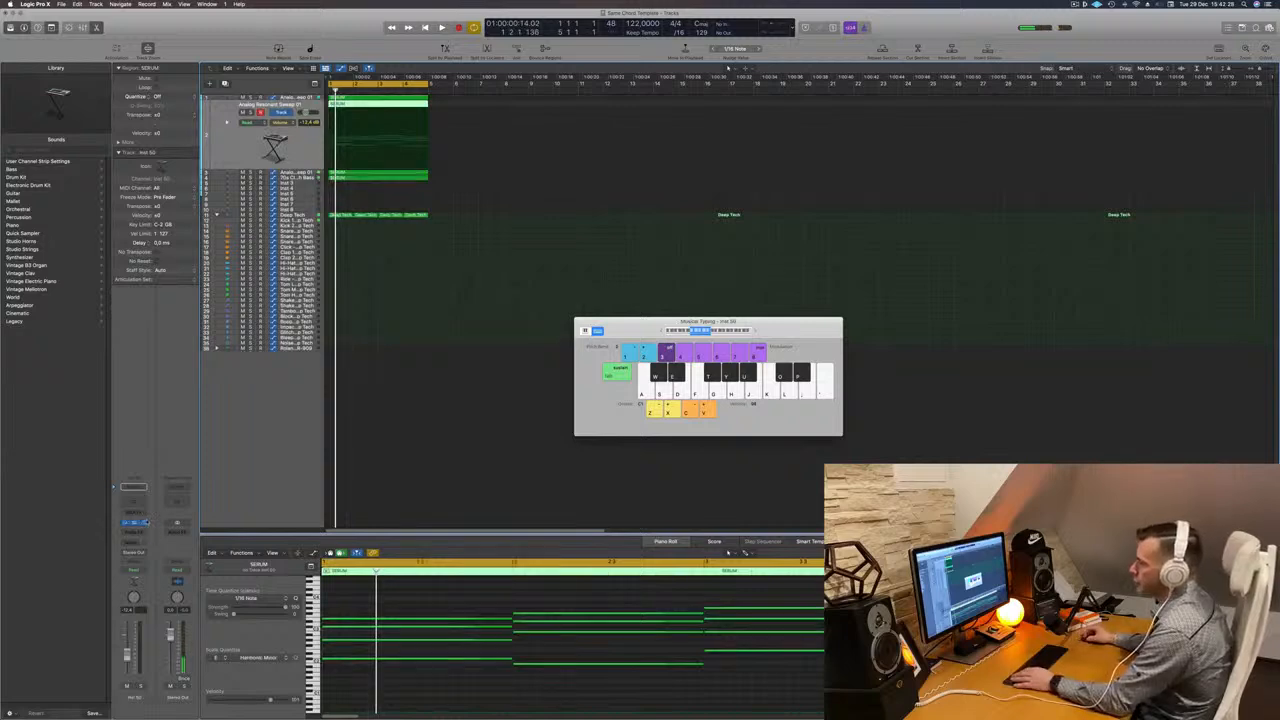
- Load Retro Synth in stereo as the new track's instrument
left_click(140, 522)
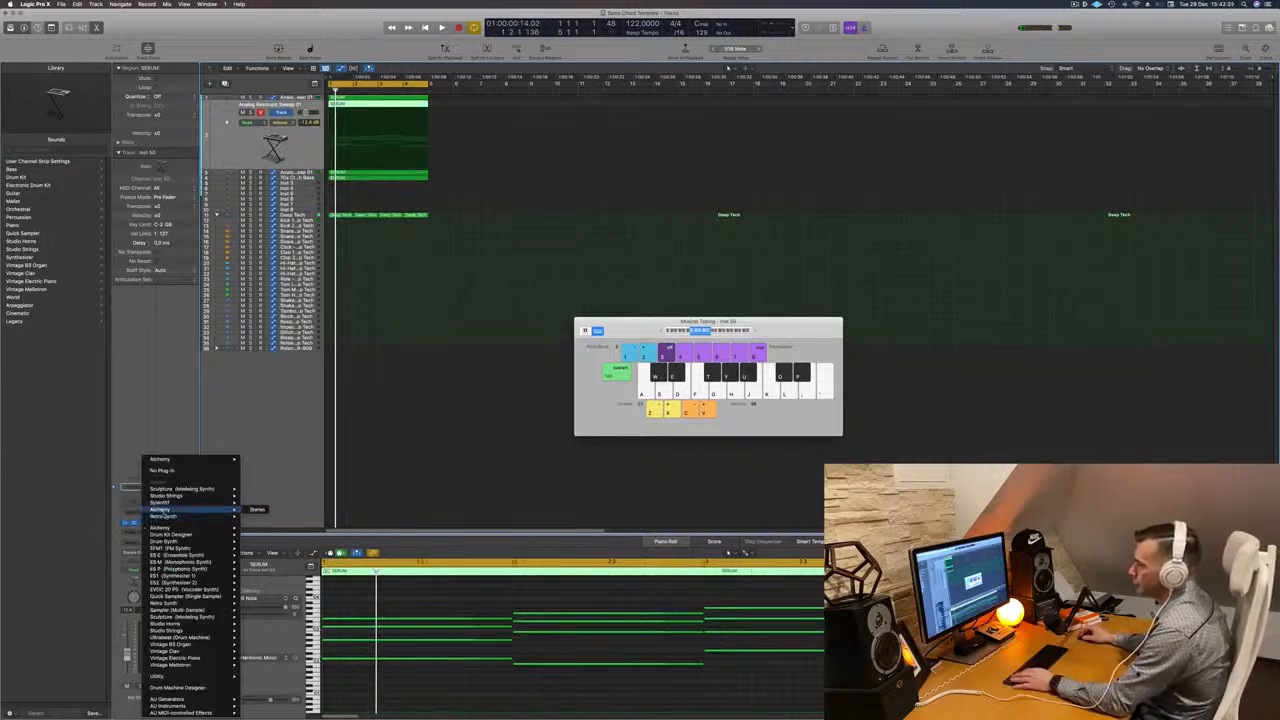
mouse_move(162, 516)
left_click(257, 516)
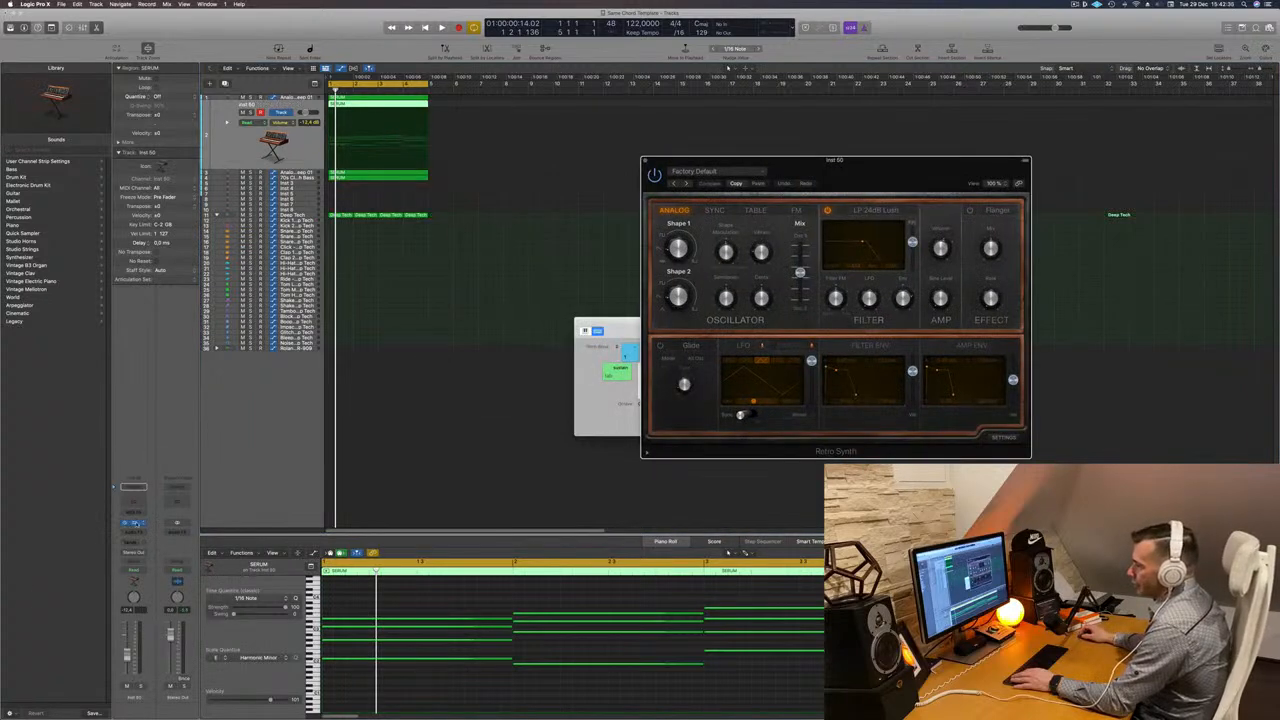
- Insert an Arpeggiator MIDI effect on the new track and play it back
left_click(133, 488)
left_click(138, 523)
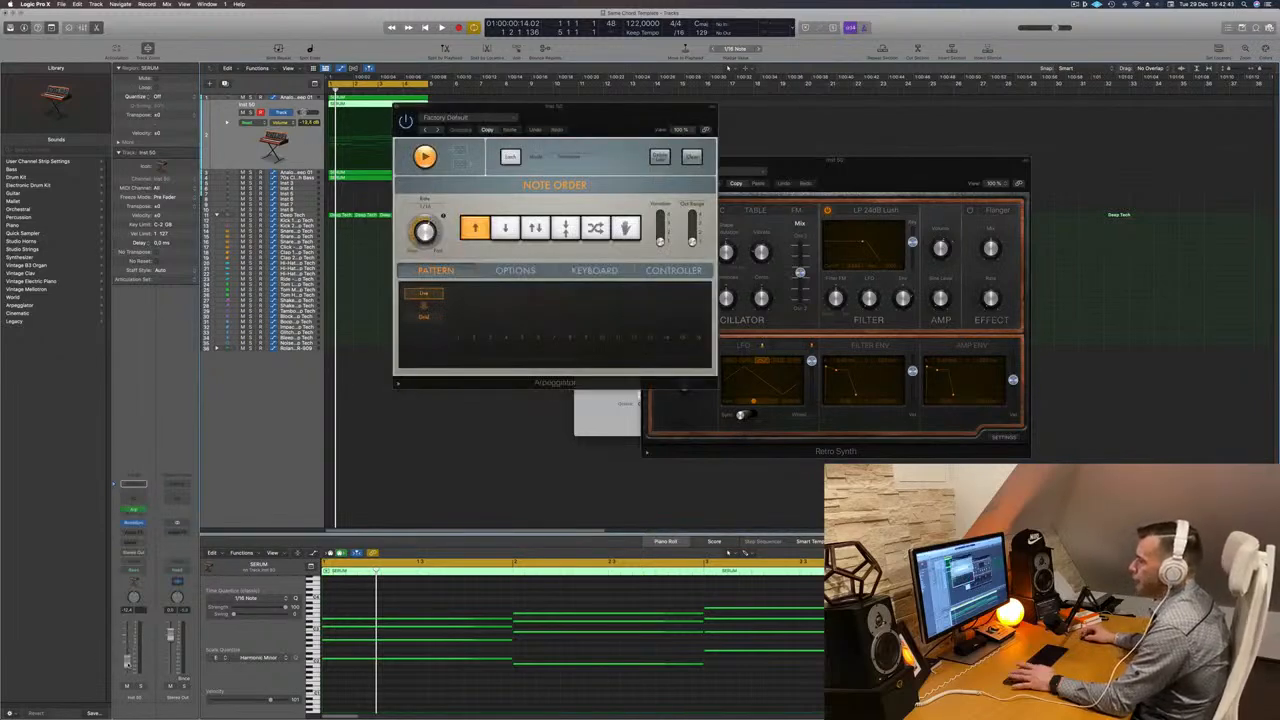
key("space")
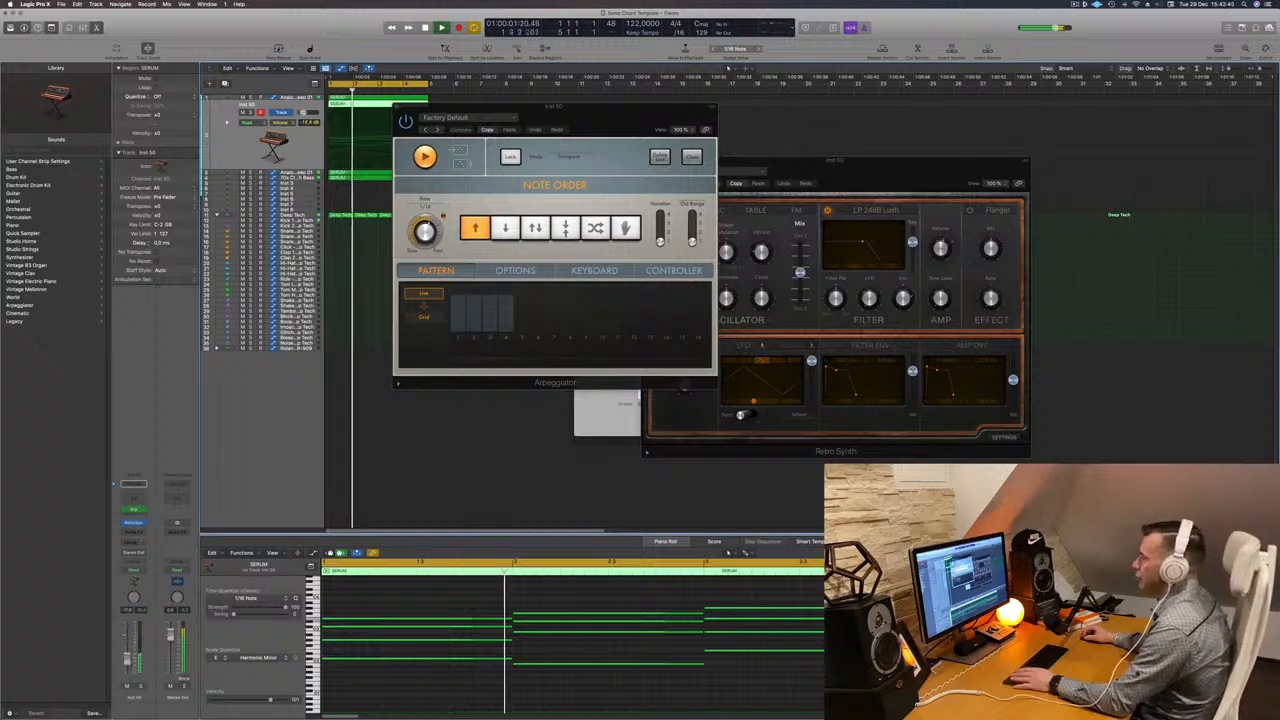
left_click_drag(553, 106, 981, 214)
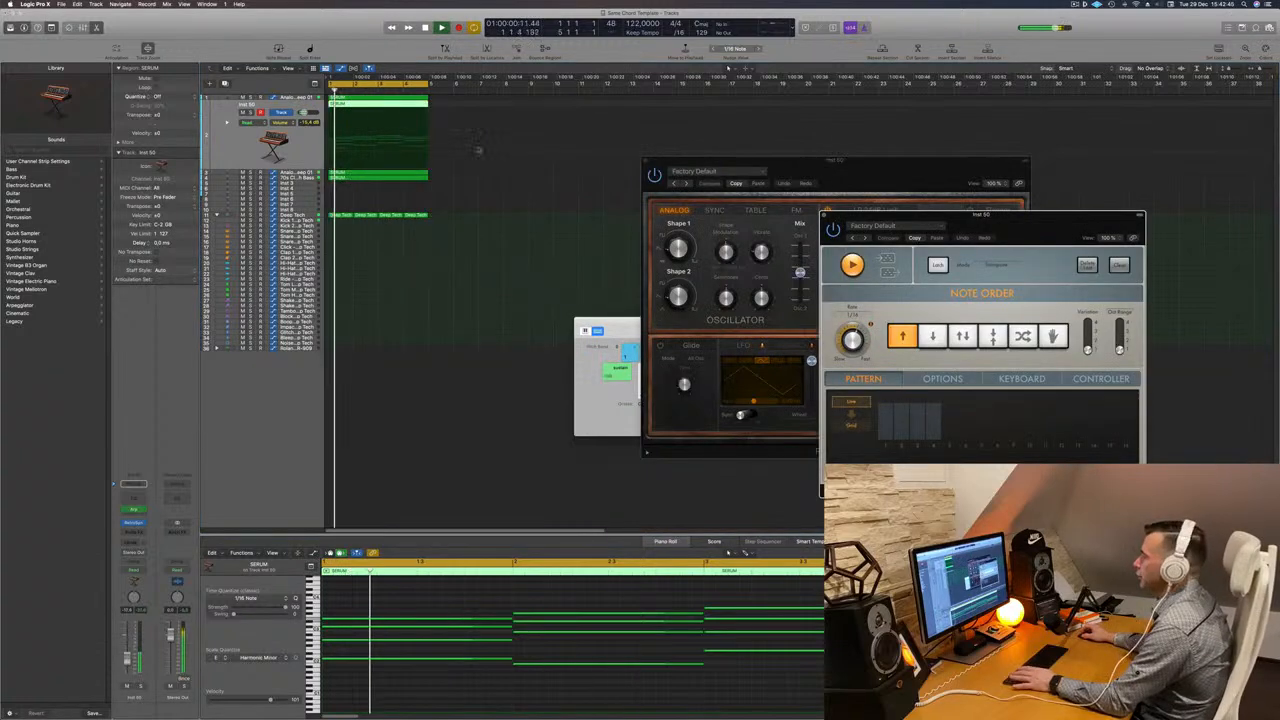
- Add a Channel EQ with a low cut around 94 Hz and a high cut around 340 Hz, then close it
left_click(134, 497)
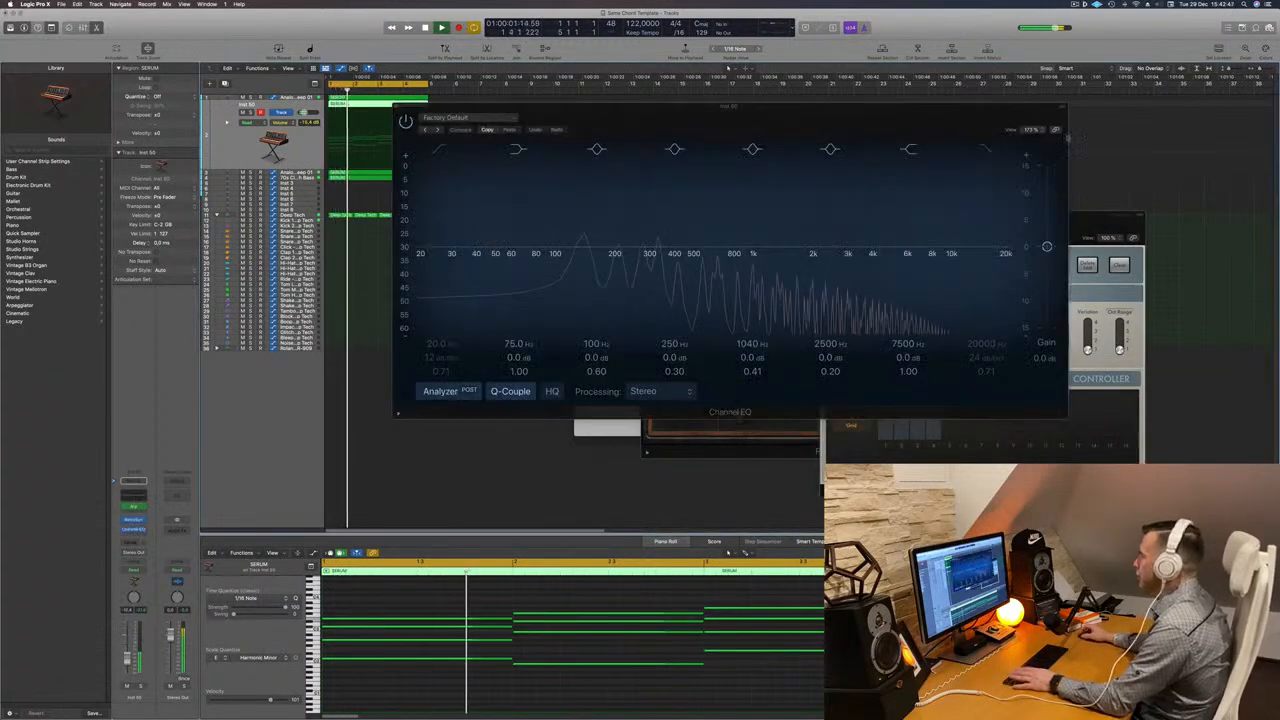
left_click_drag(1003, 256, 683, 261)
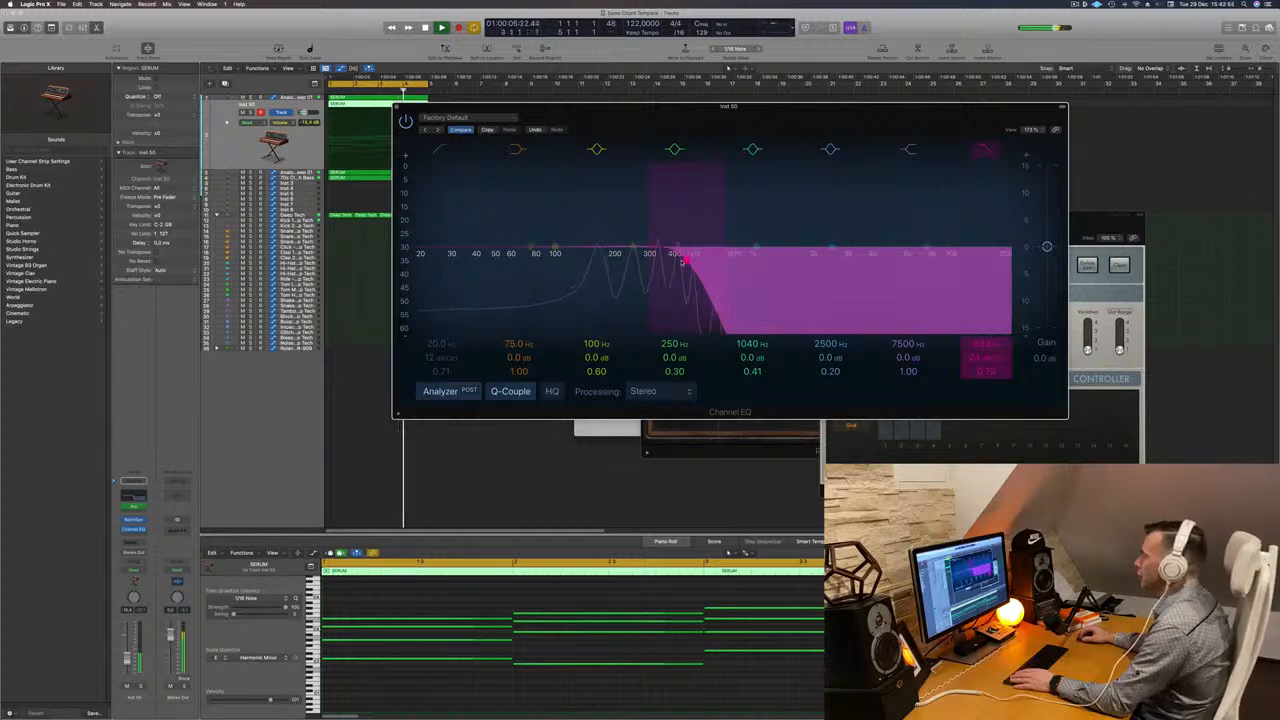
left_click_drag(445, 232, 587, 175)
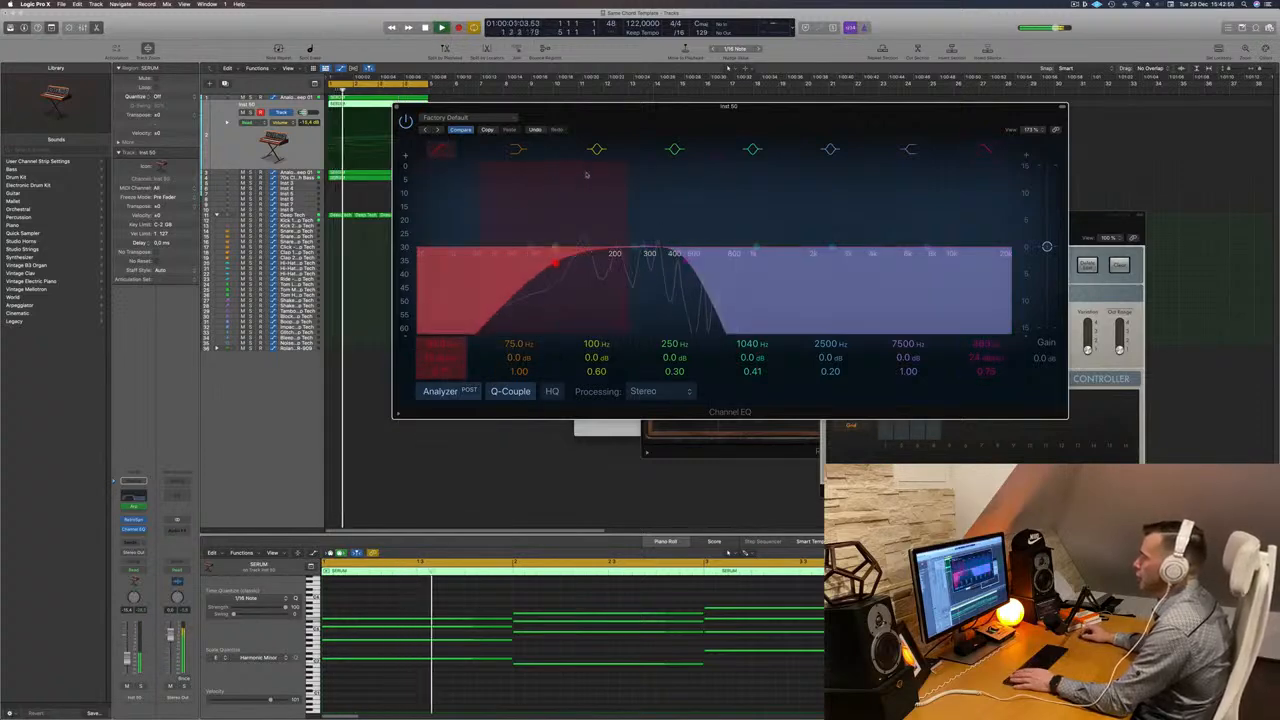
left_click_drag(556, 263, 578, 257)
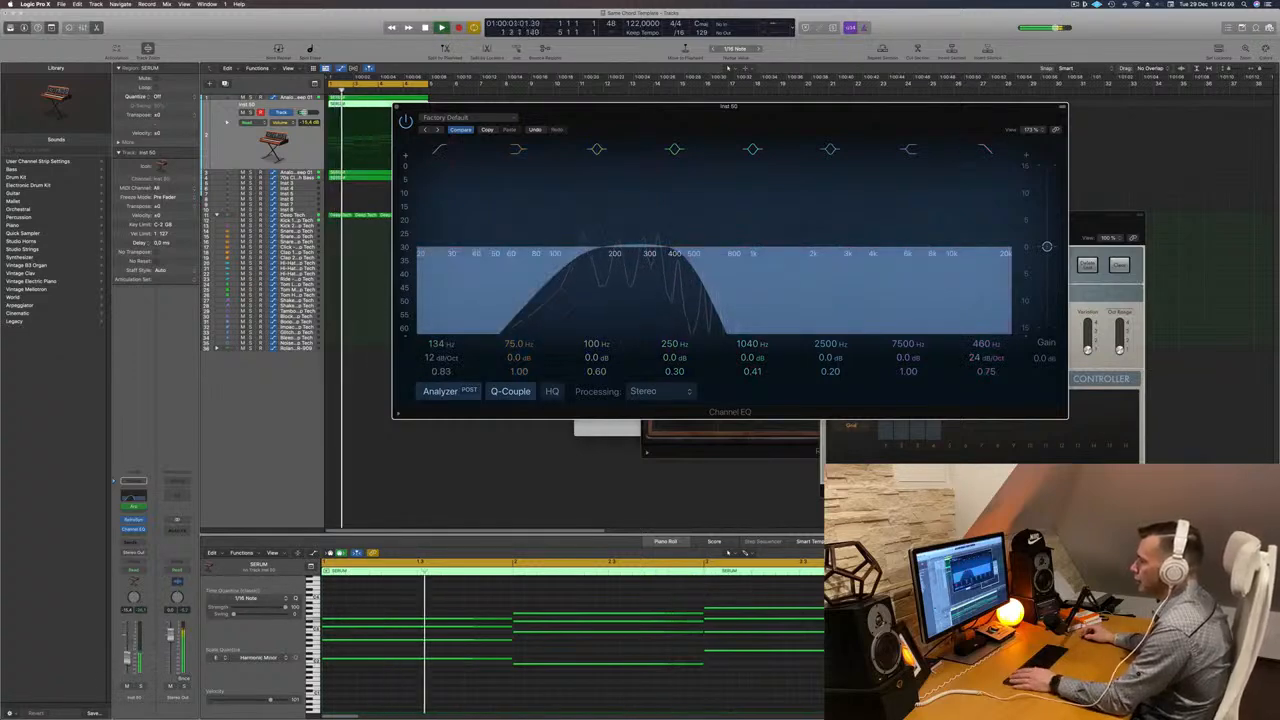
left_click_drag(686, 258, 661, 261)
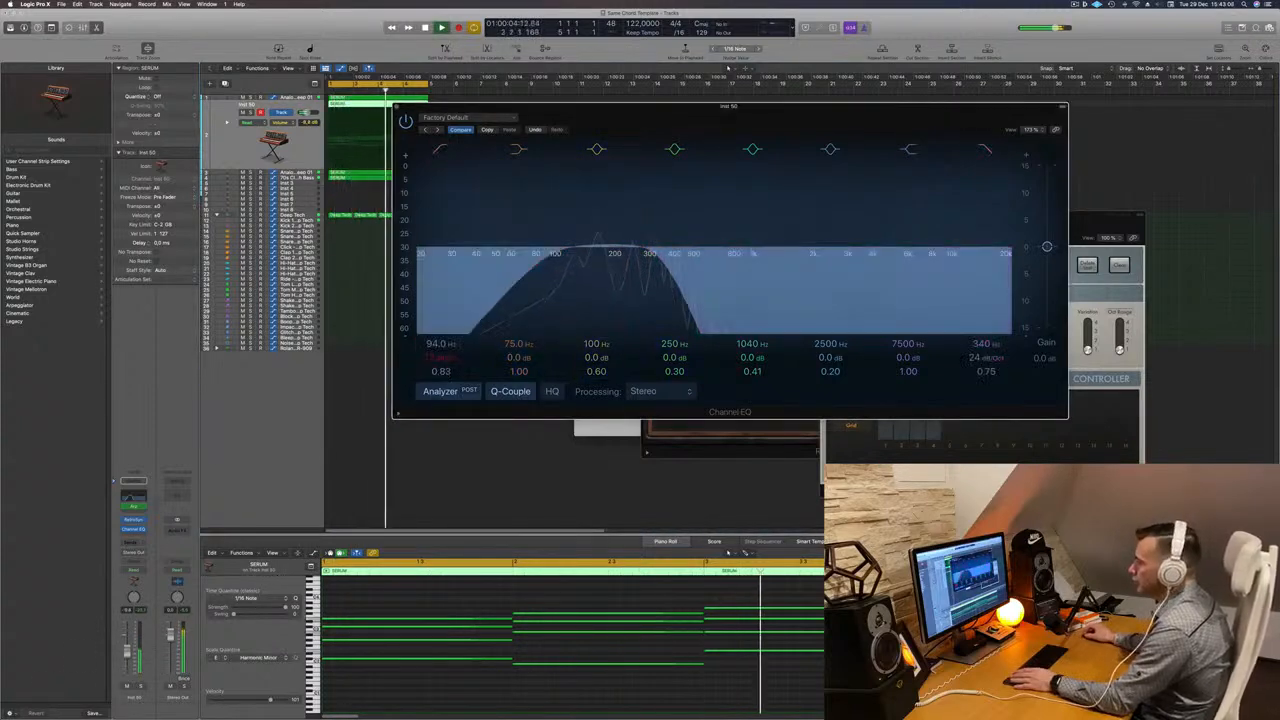
left_click(128, 652)
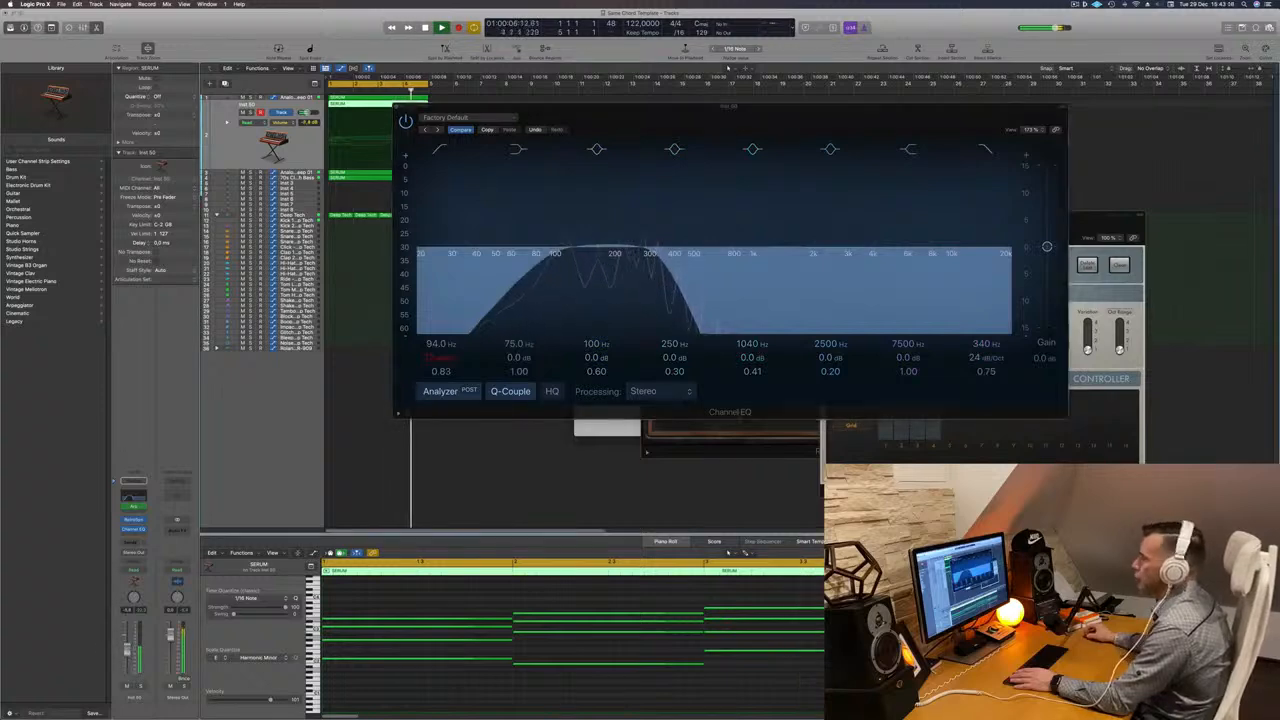
left_click(400, 108)
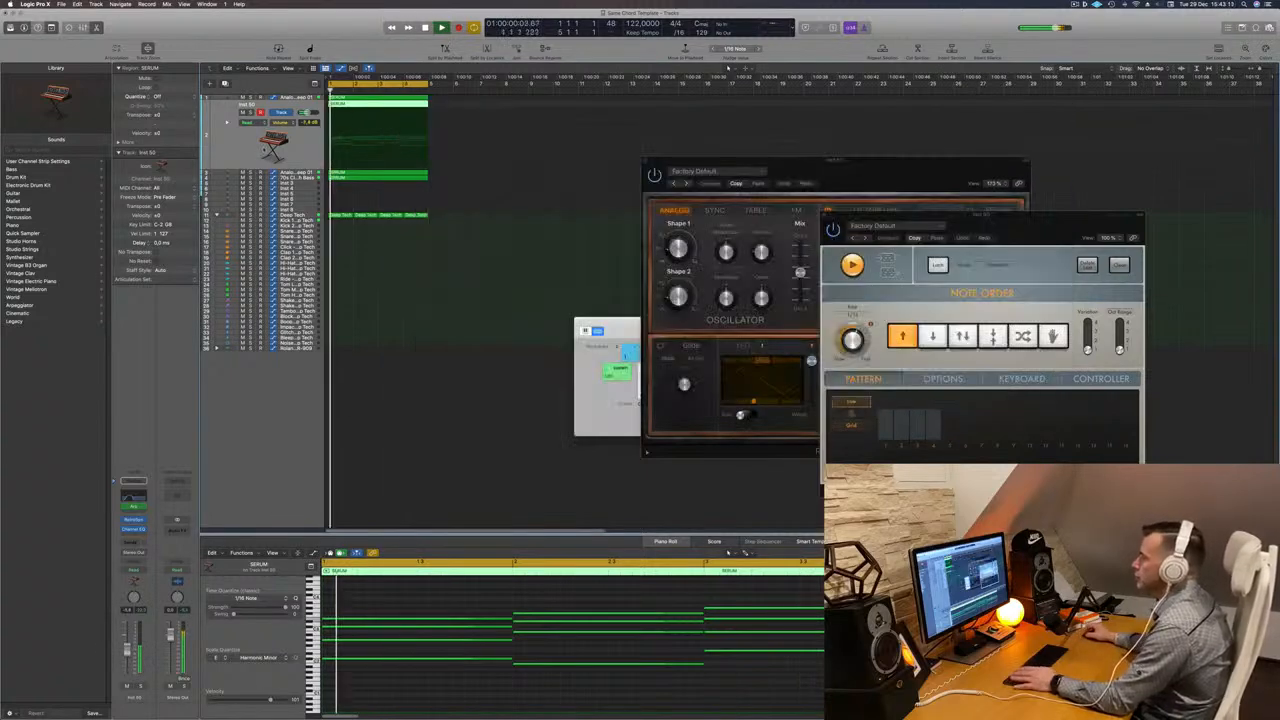
- Step through Retro Synth presets and settle on Digicream
left_click_drag(821, 174, 652, 164)
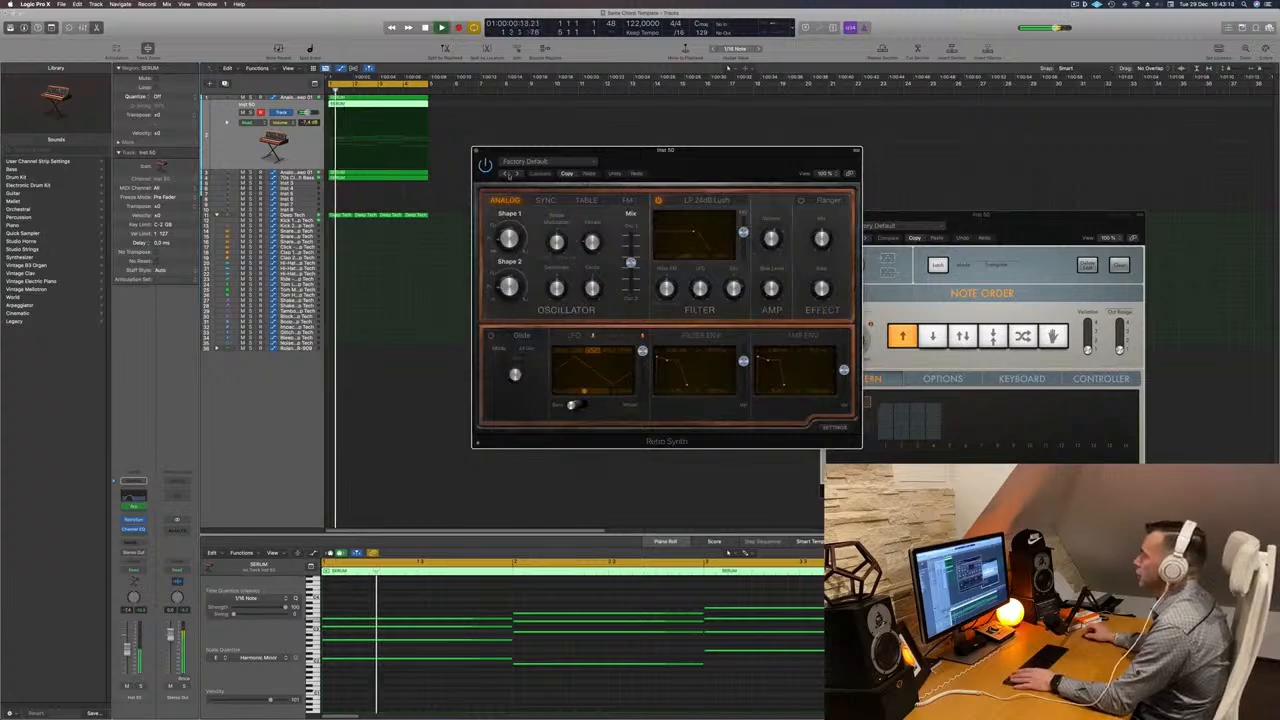
left_click(517, 175)
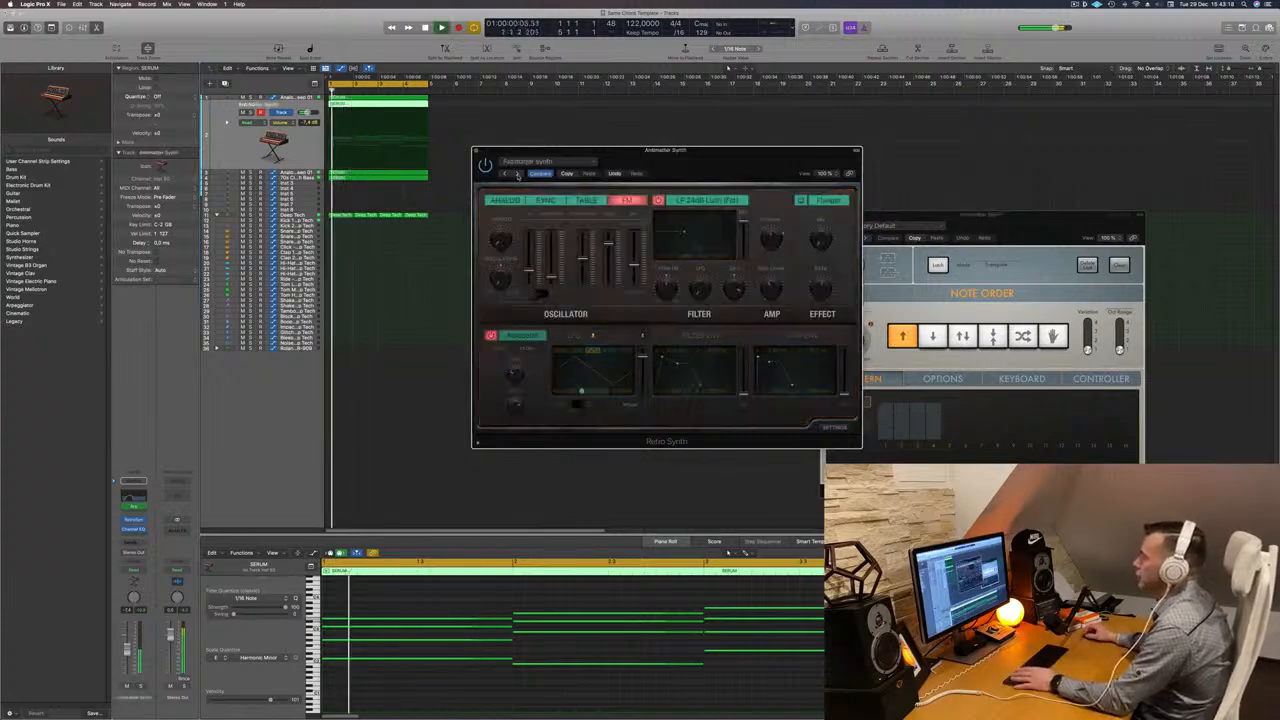
key("]")
left_click_drag(656, 173, 642, 184)
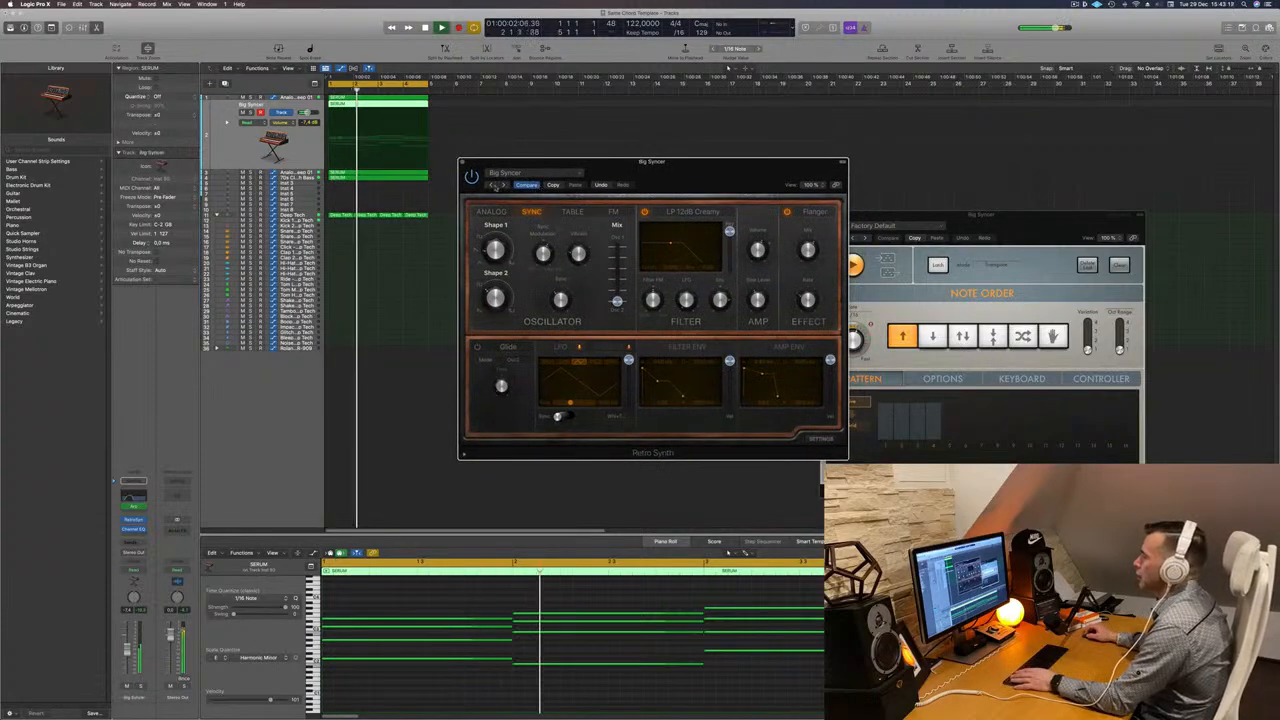
left_click(503, 185)
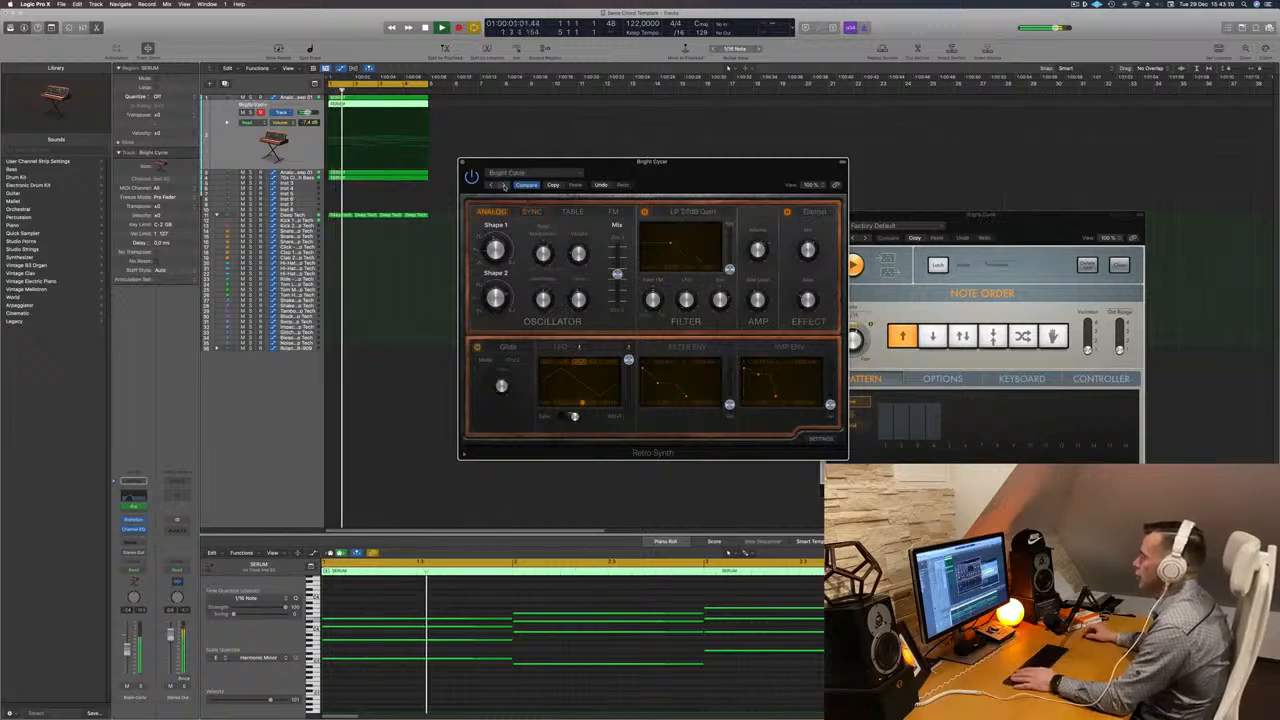
left_click(503, 185)
left_click(503, 185)
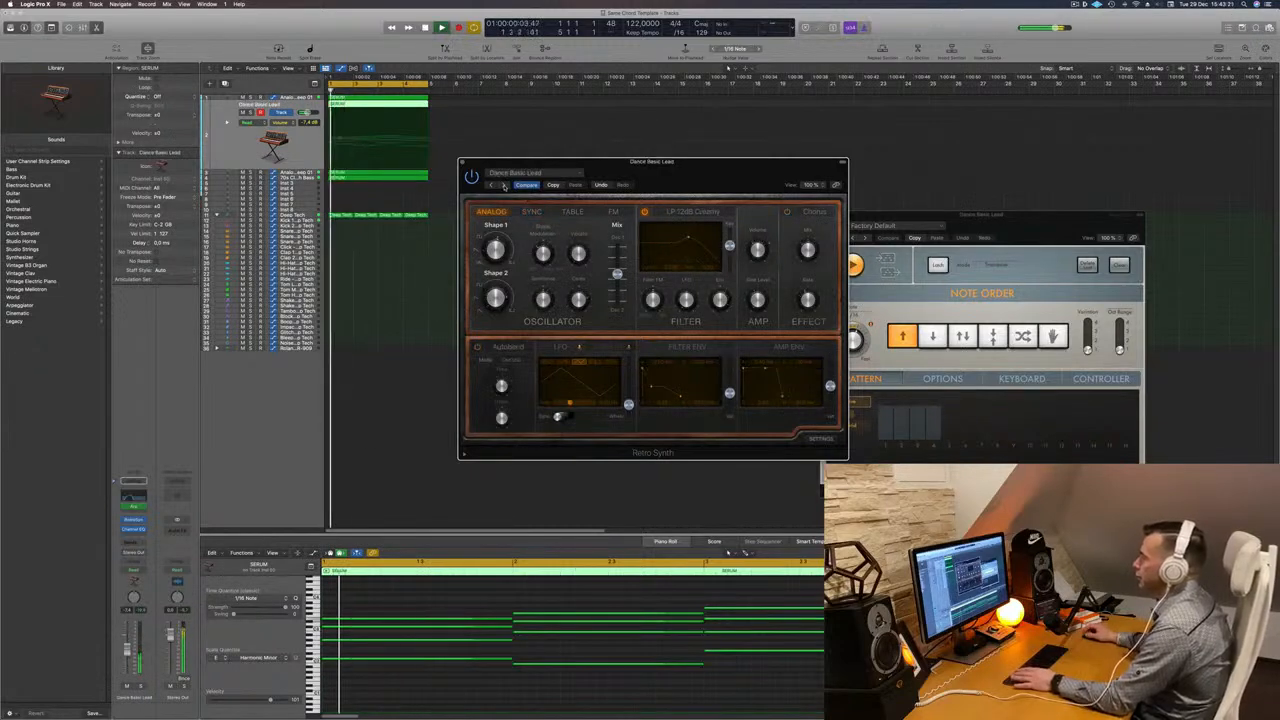
left_click(503, 185)
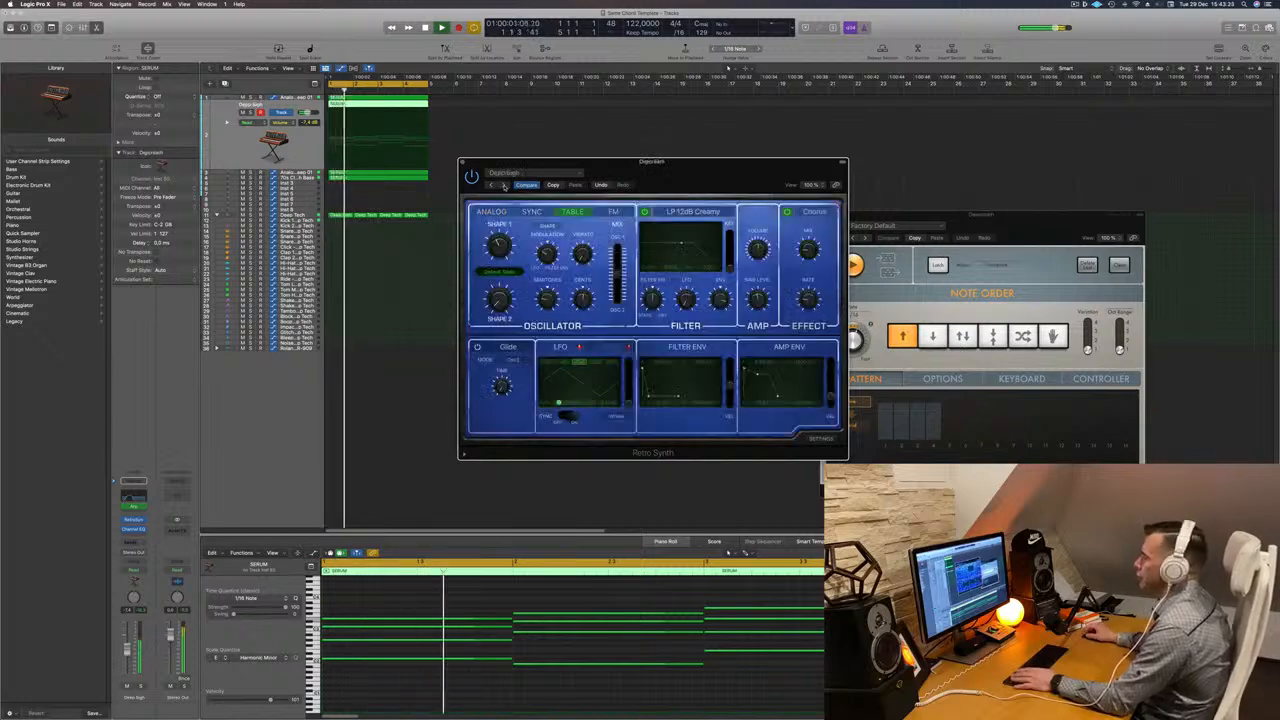
- Try the Sync and Analog oscillator modes, then return to Table
left_click(531, 212)
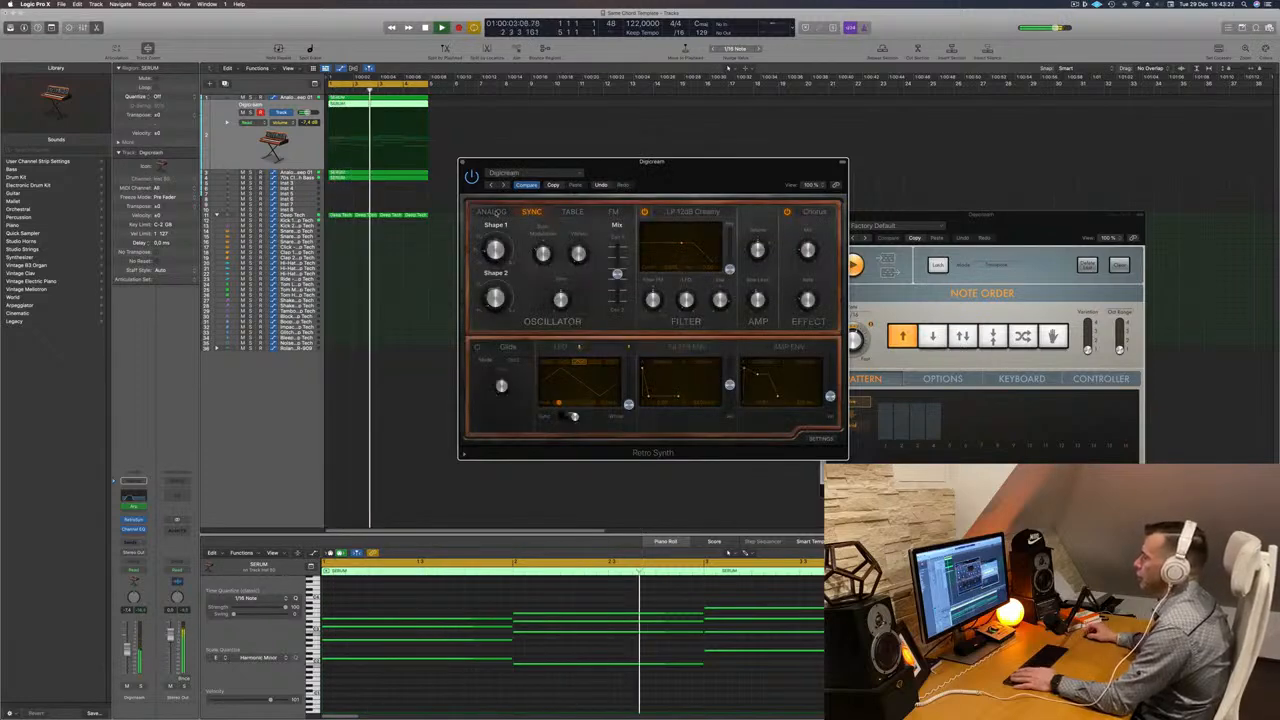
left_click(492, 212)
left_click(574, 212)
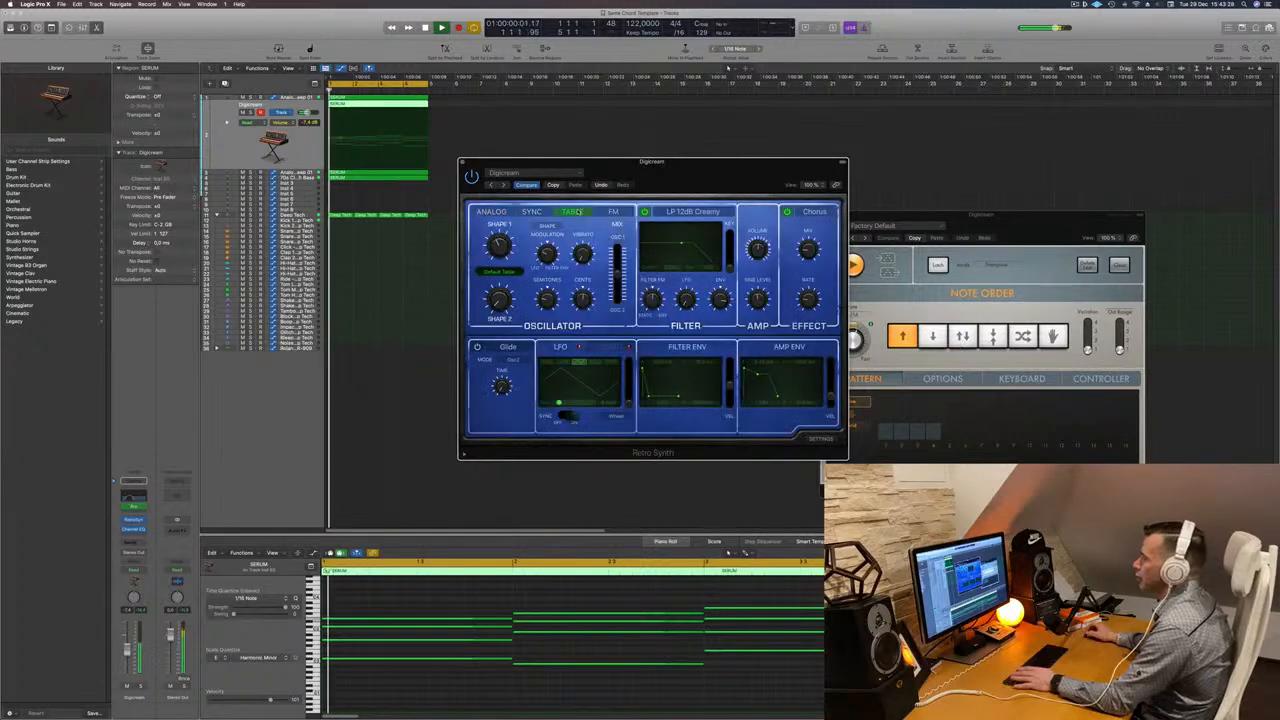
left_click_drag(678, 174, 715, 165)
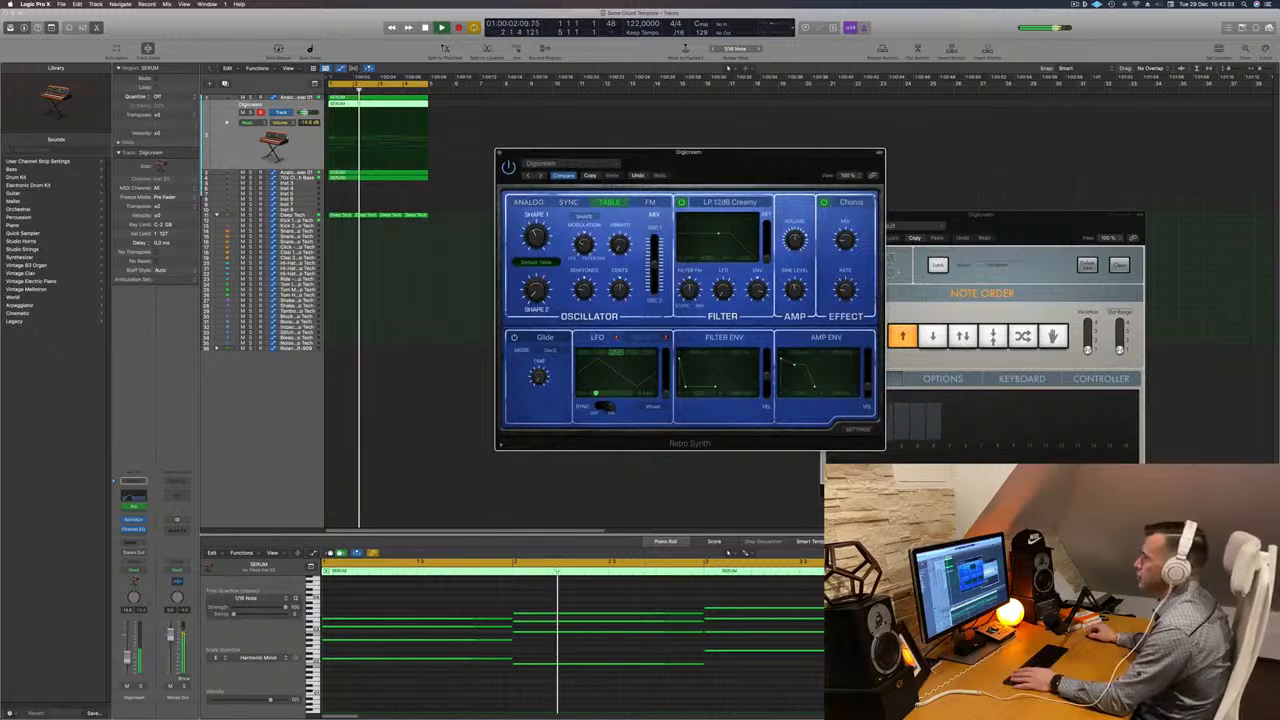
- Lower the Retro Synth track's volume fader slightly and close the synth window
left_click_drag(127, 657, 127, 654)
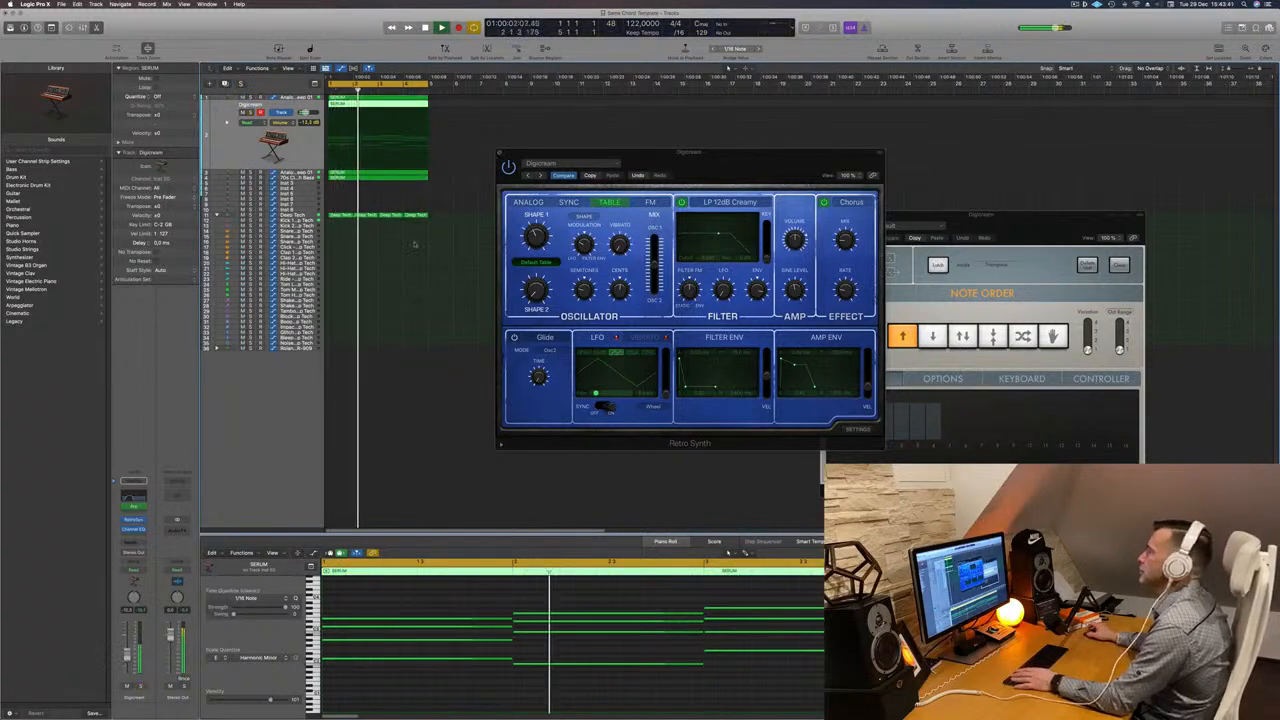
left_click(501, 154)
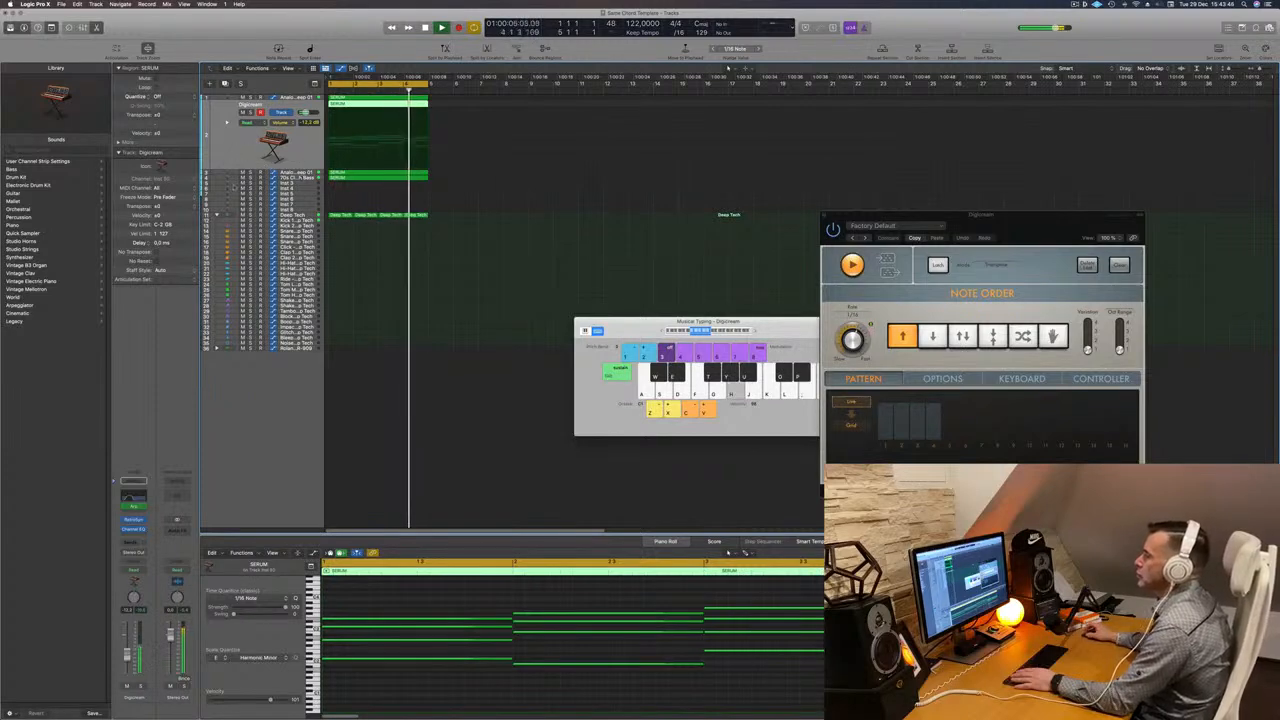
- Duplicate the Alchemy pad track and copy the chord region onto the new track
key("Down")
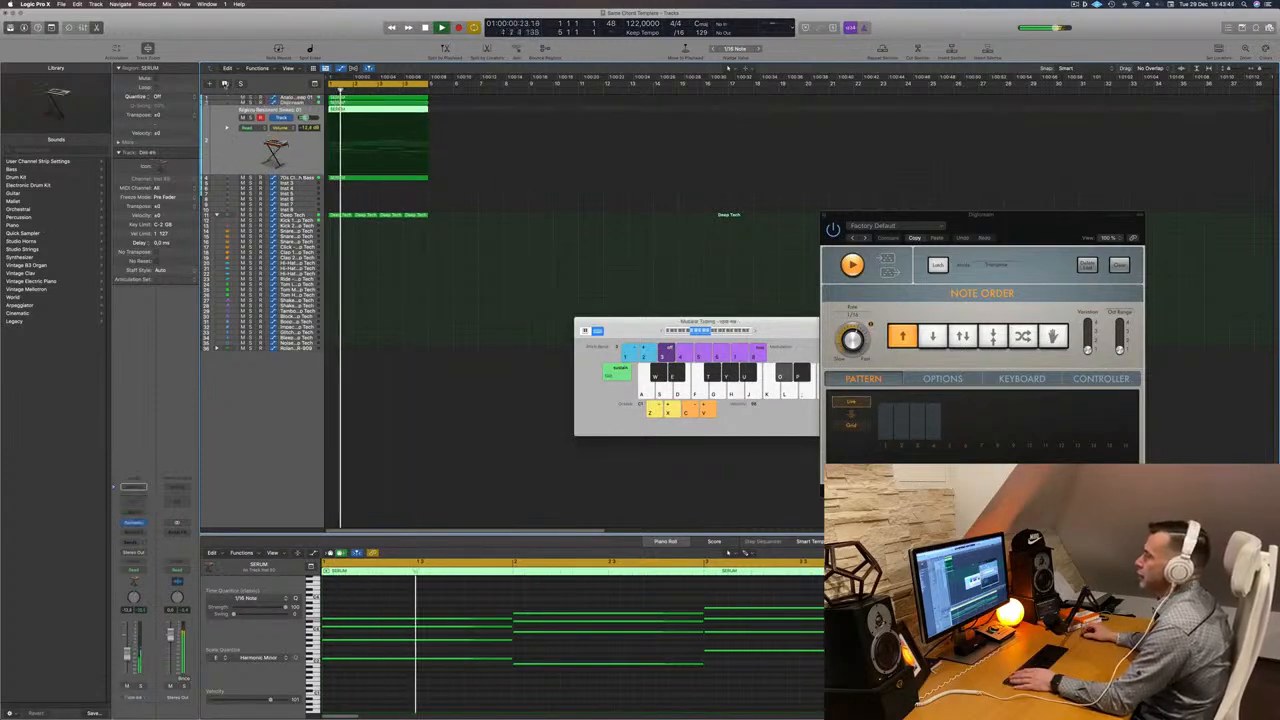
left_click(225, 84)
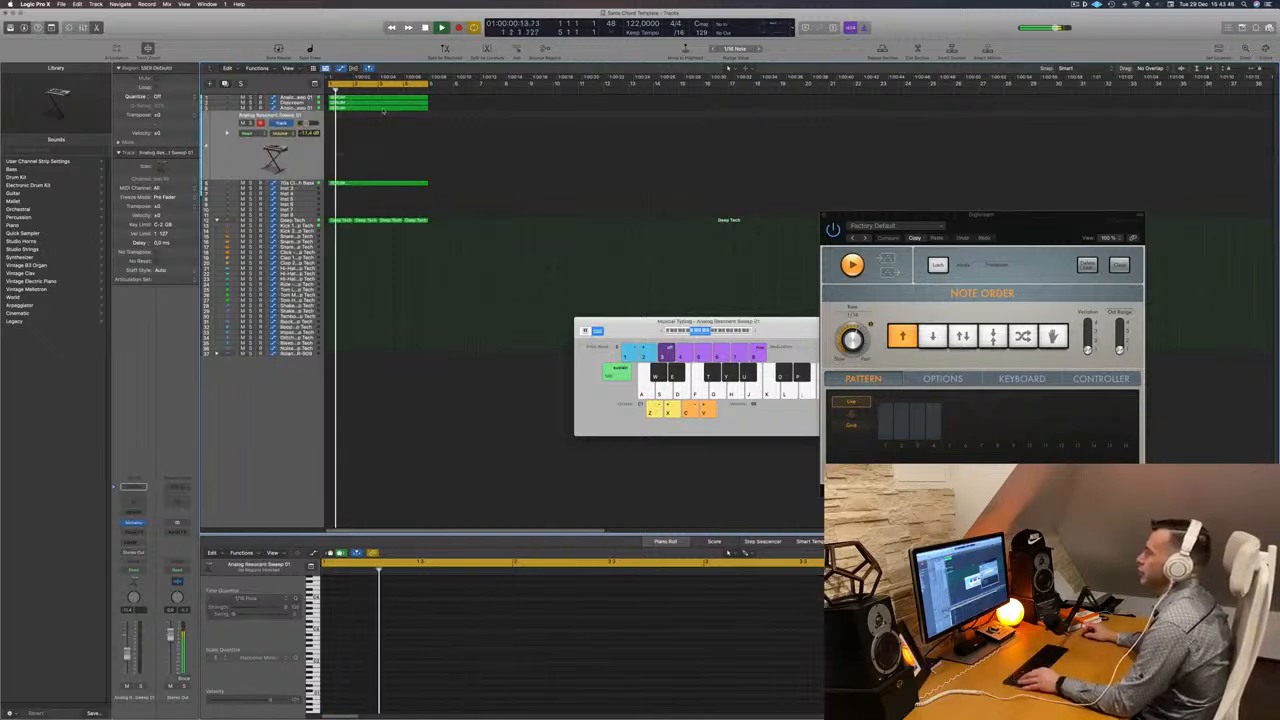
left_click(379, 109)
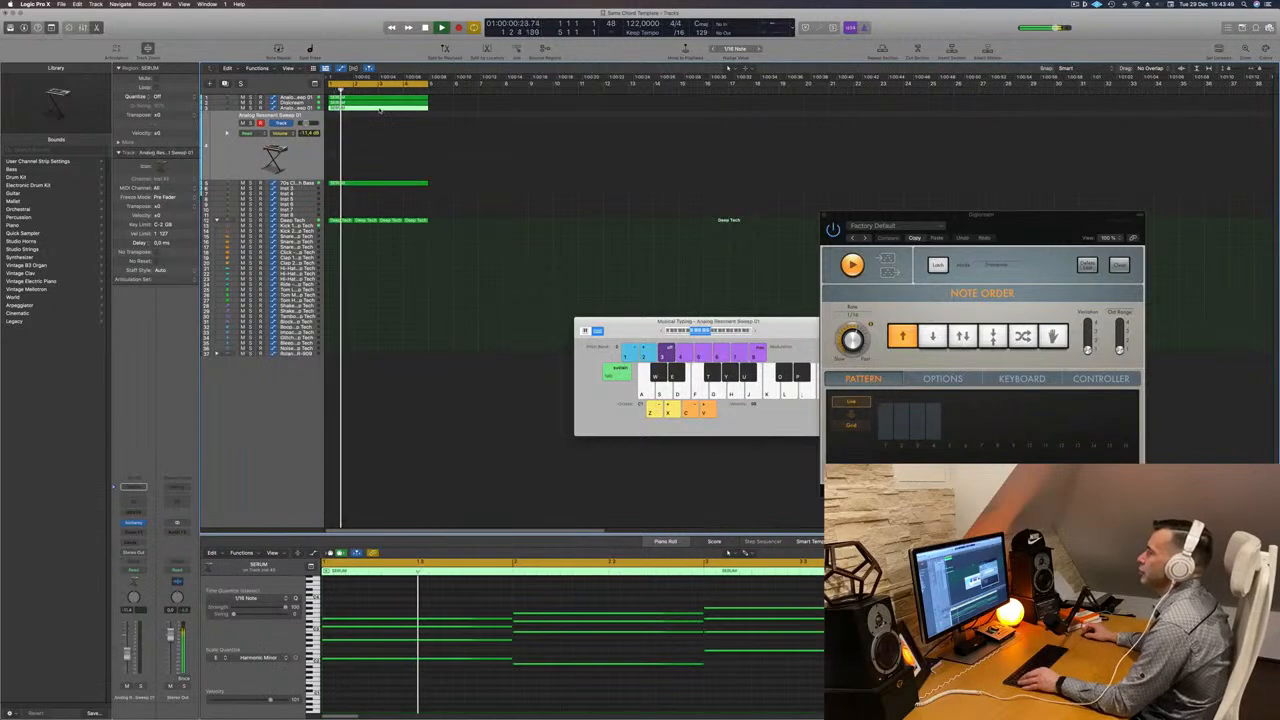
left_click_drag(379, 109, 380, 128)
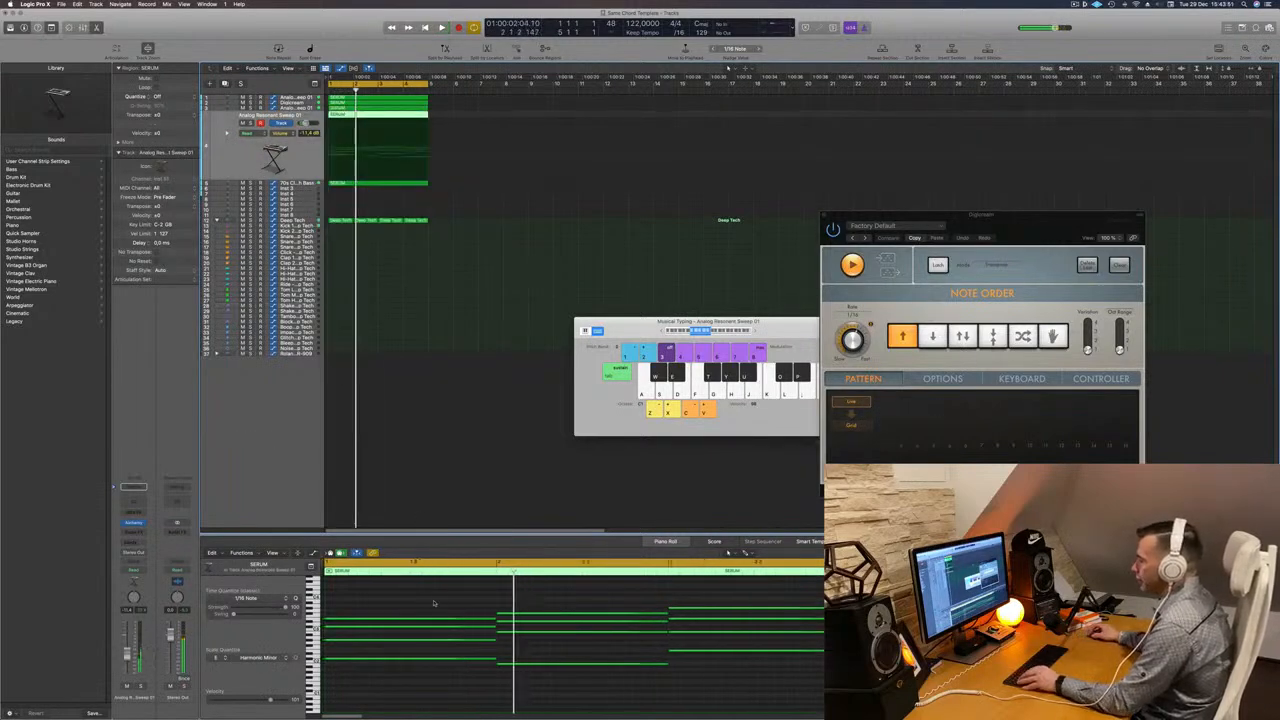
- Delete the upper notes of the copied chord region, keeping only the lowest line
left_click_drag(434, 590, 893, 643)
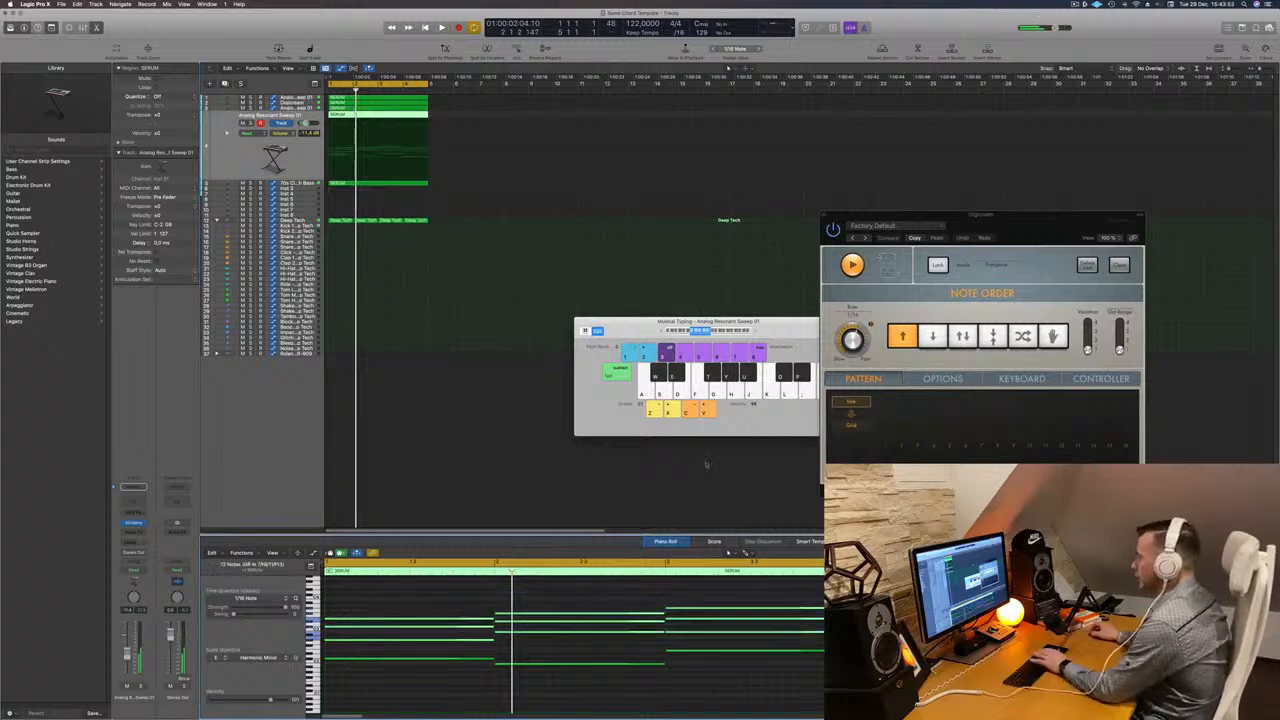
key("Delete")
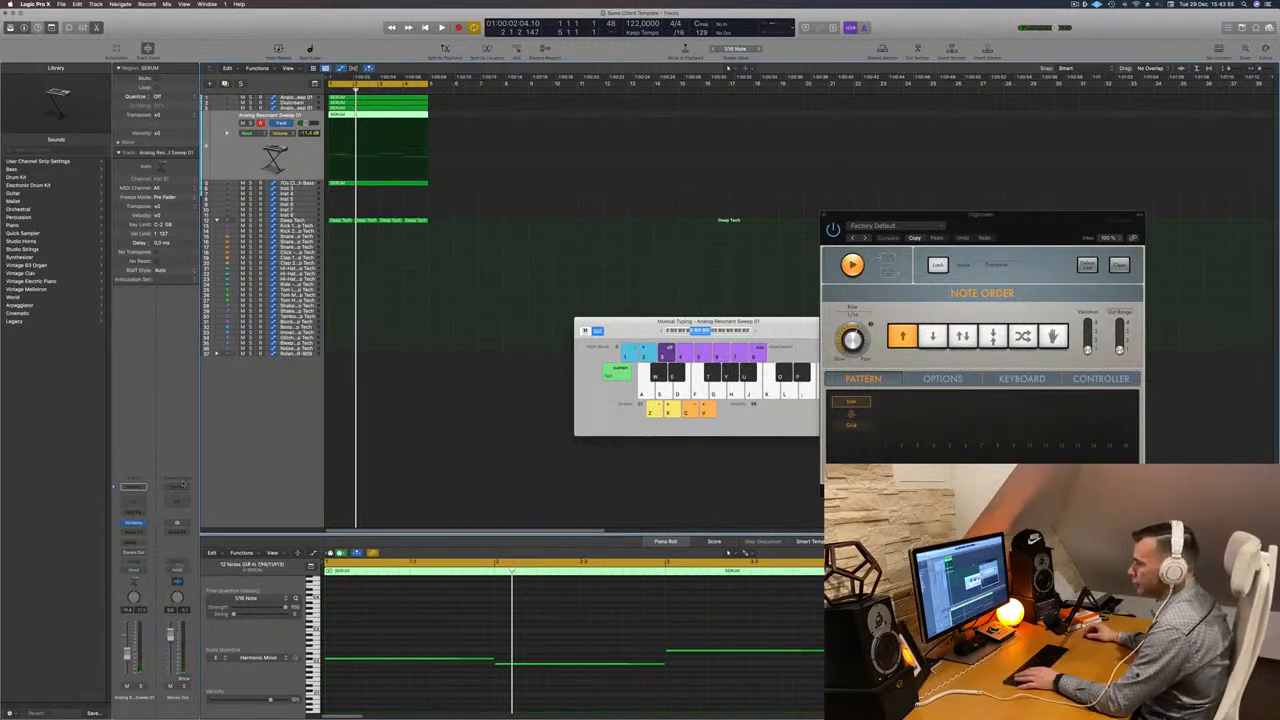
- Open the new track's Alchemy and browse Pad presets, choosing 90s Luscious Pad from the Fast Attack subcategory
key("space")
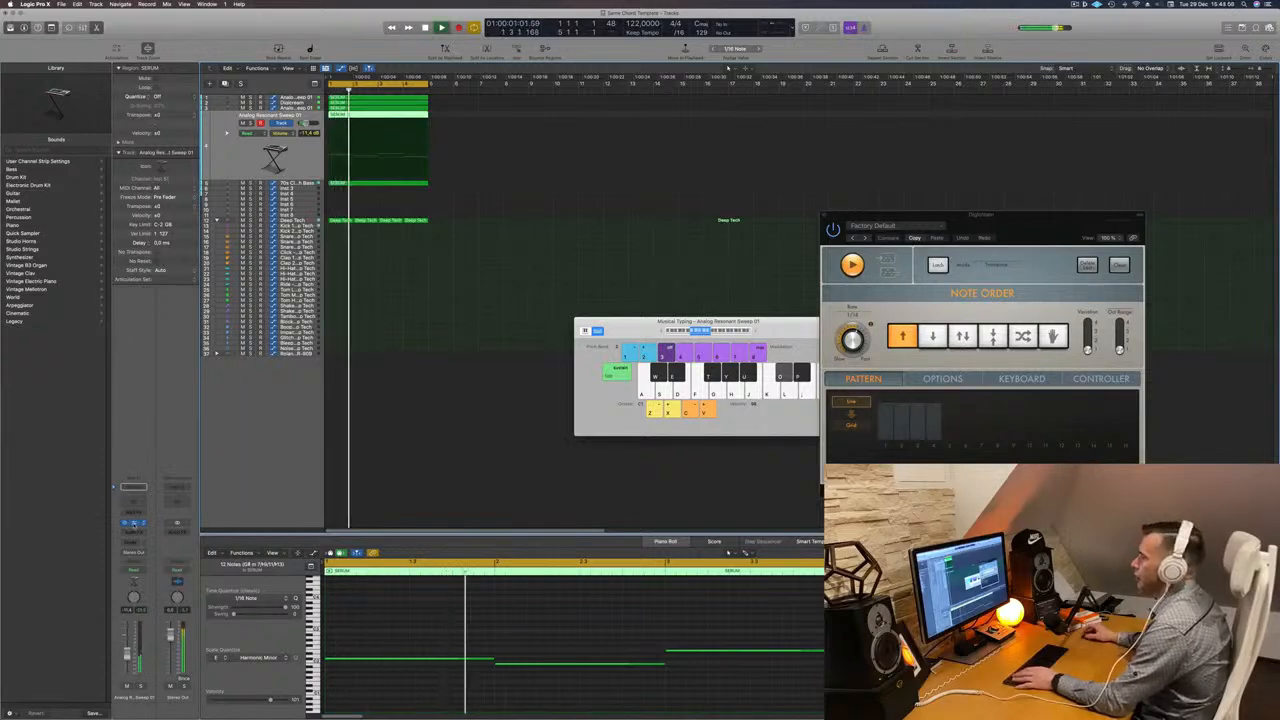
left_click(133, 522)
key("space")
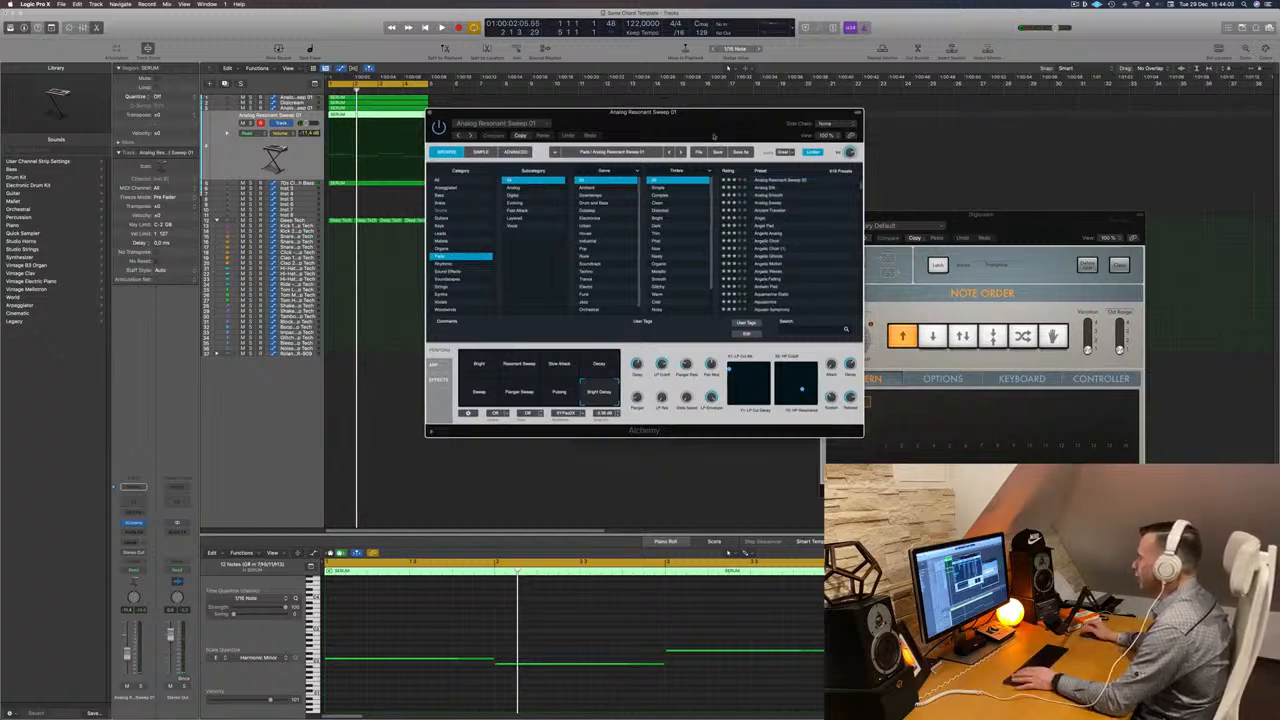
mouse_move(726, 129)
left_mouse_down()
mouse_move(764, 129)
mouse_move(729, 124)
left_mouse_up()
left_click(805, 241)
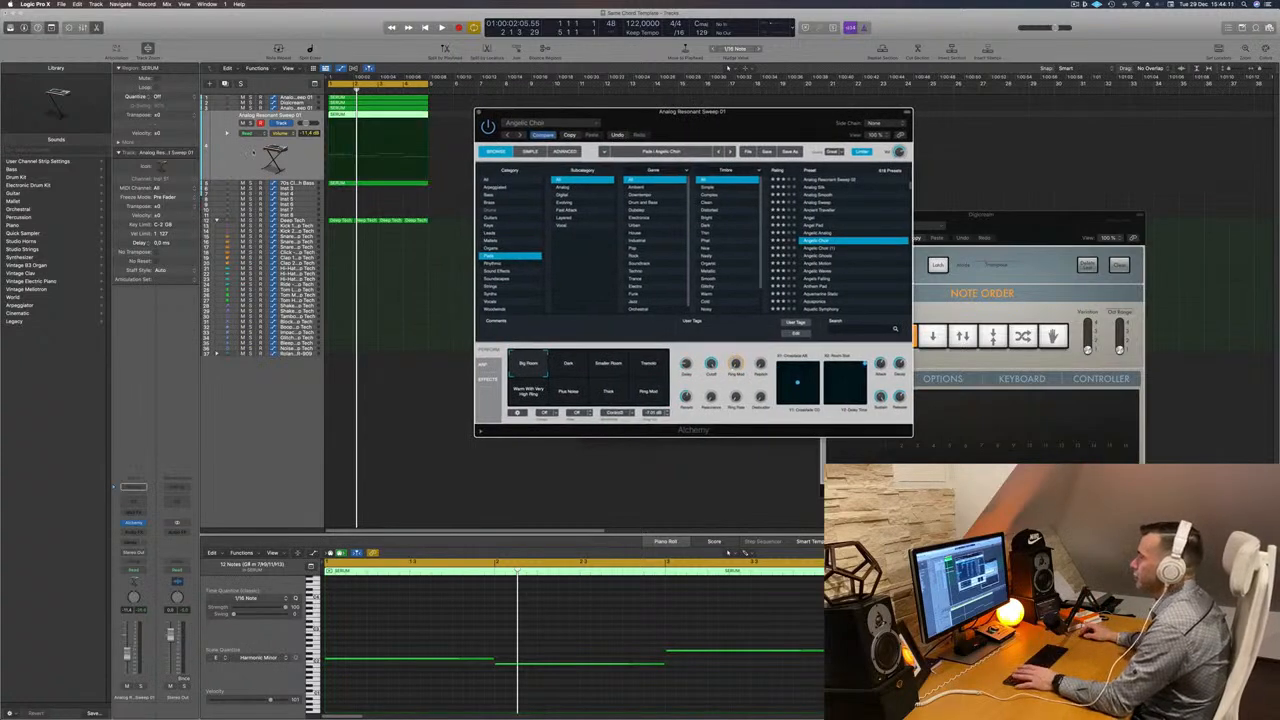
key("space")
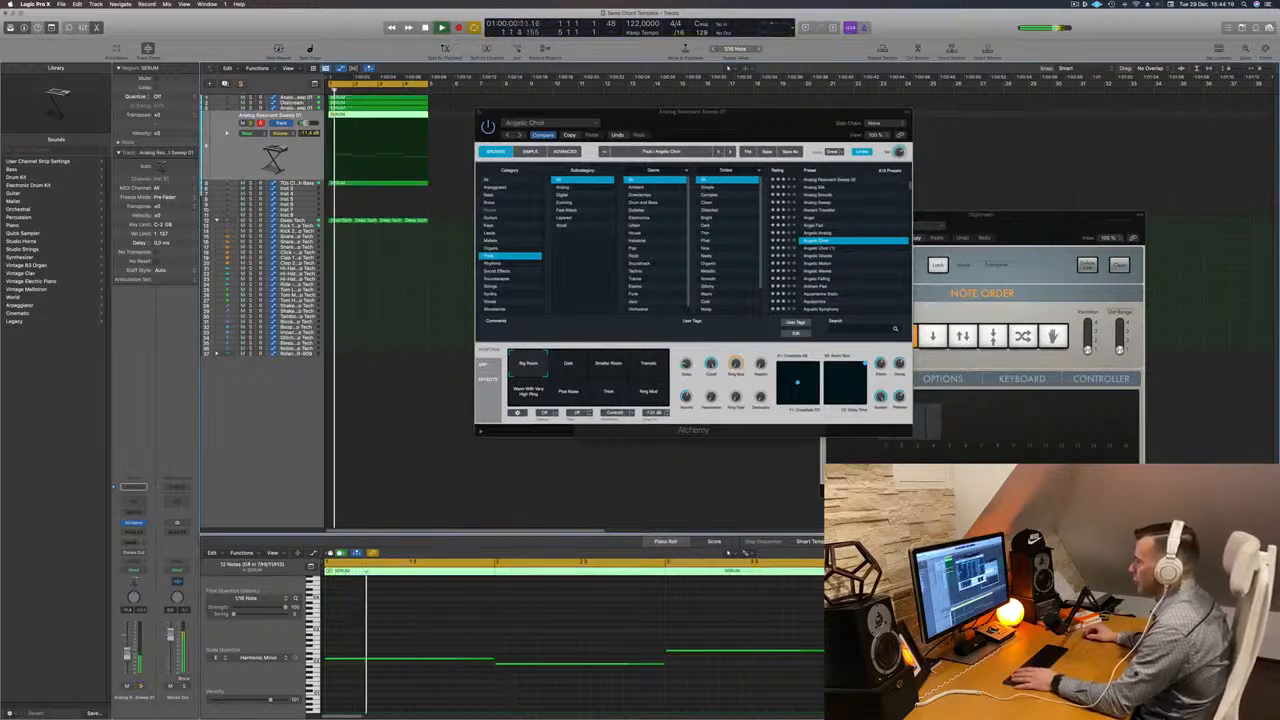
left_click(808, 249)
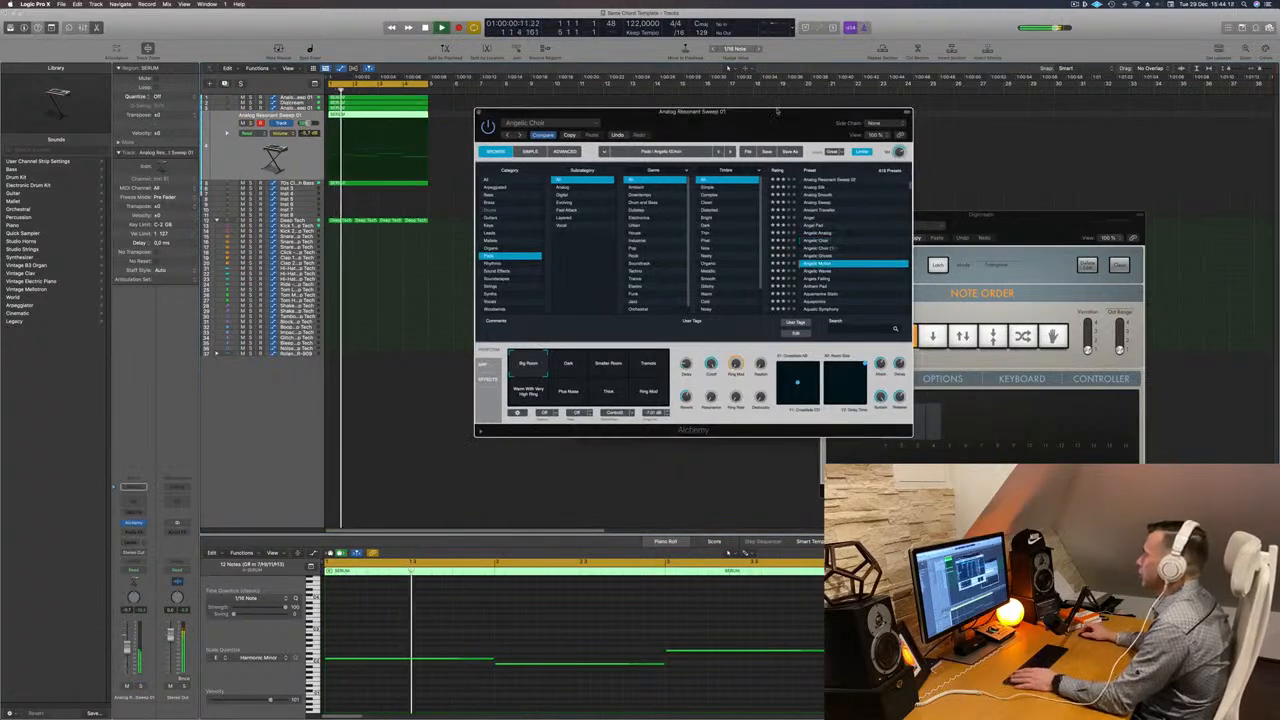
left_click_drag(746, 122, 736, 116)
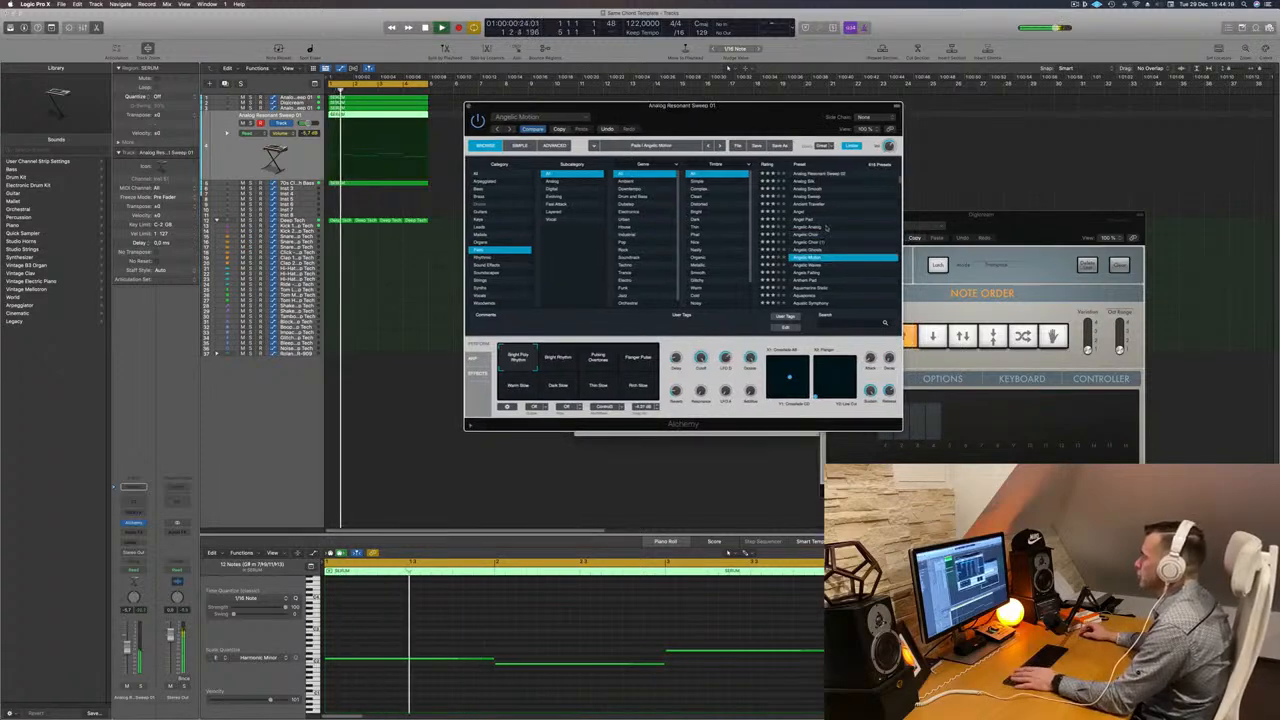
scroll(826, 228, "down", 3)
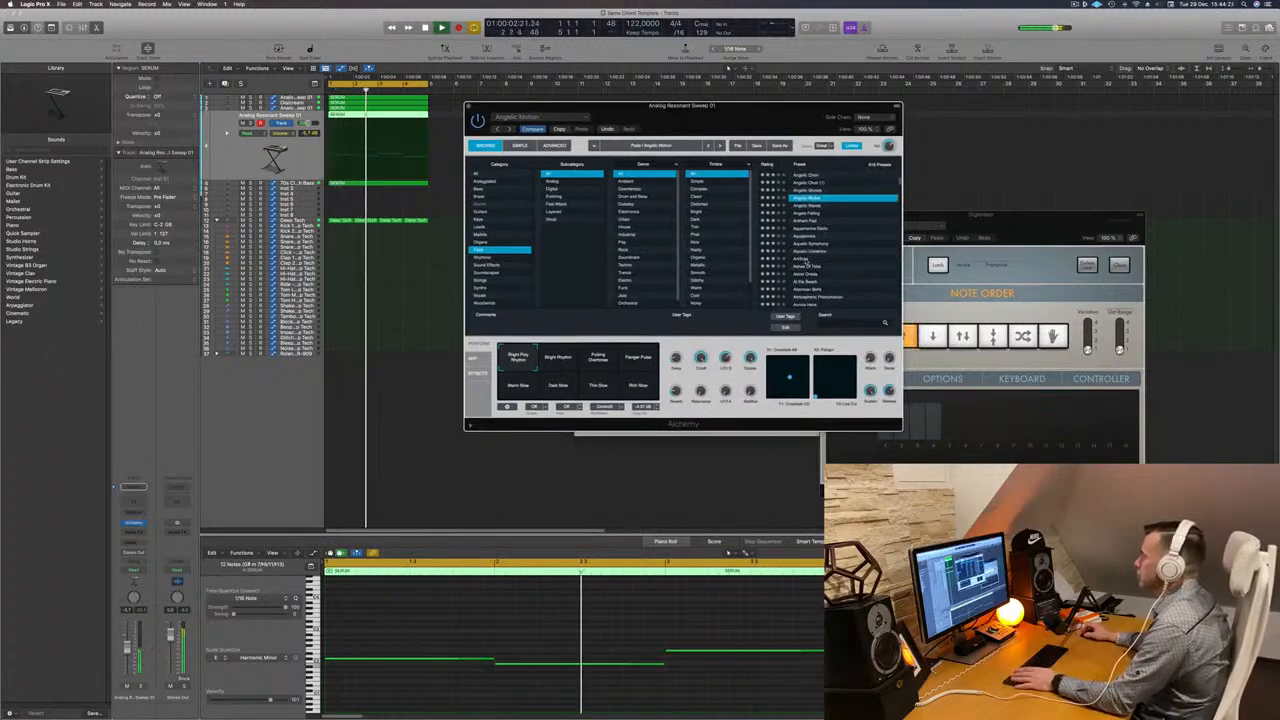
left_click(803, 259)
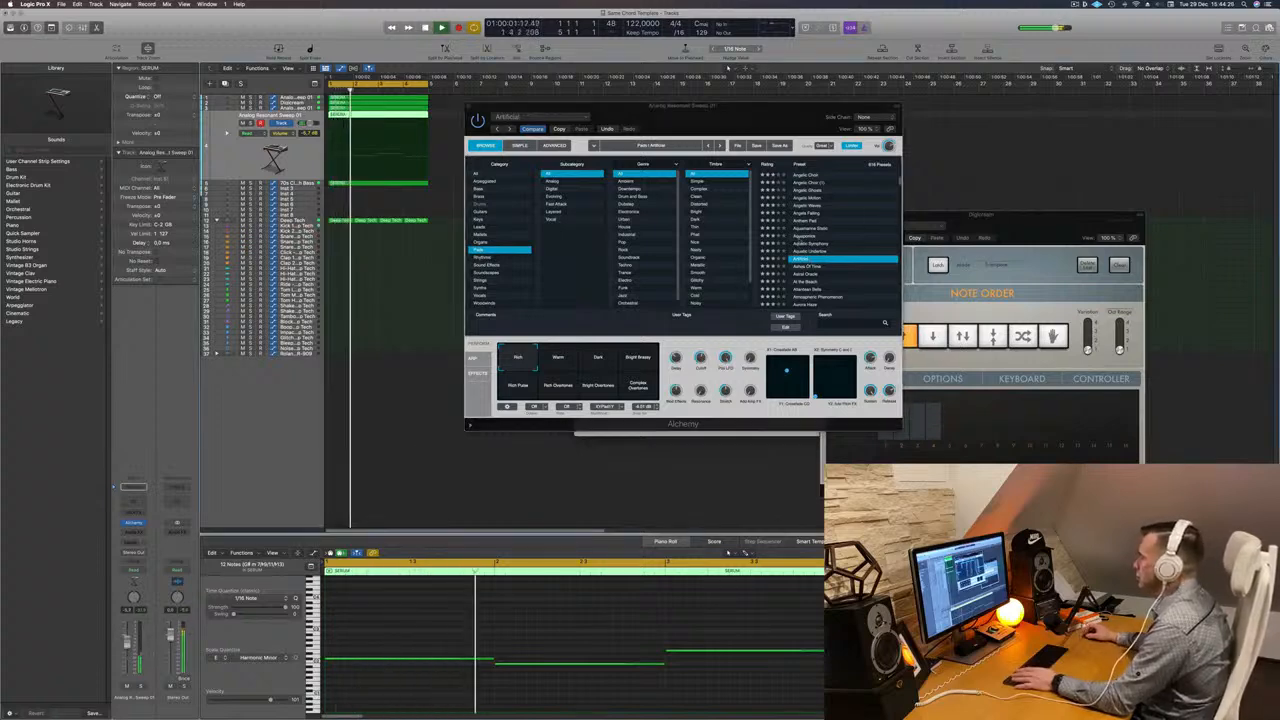
left_click(562, 205)
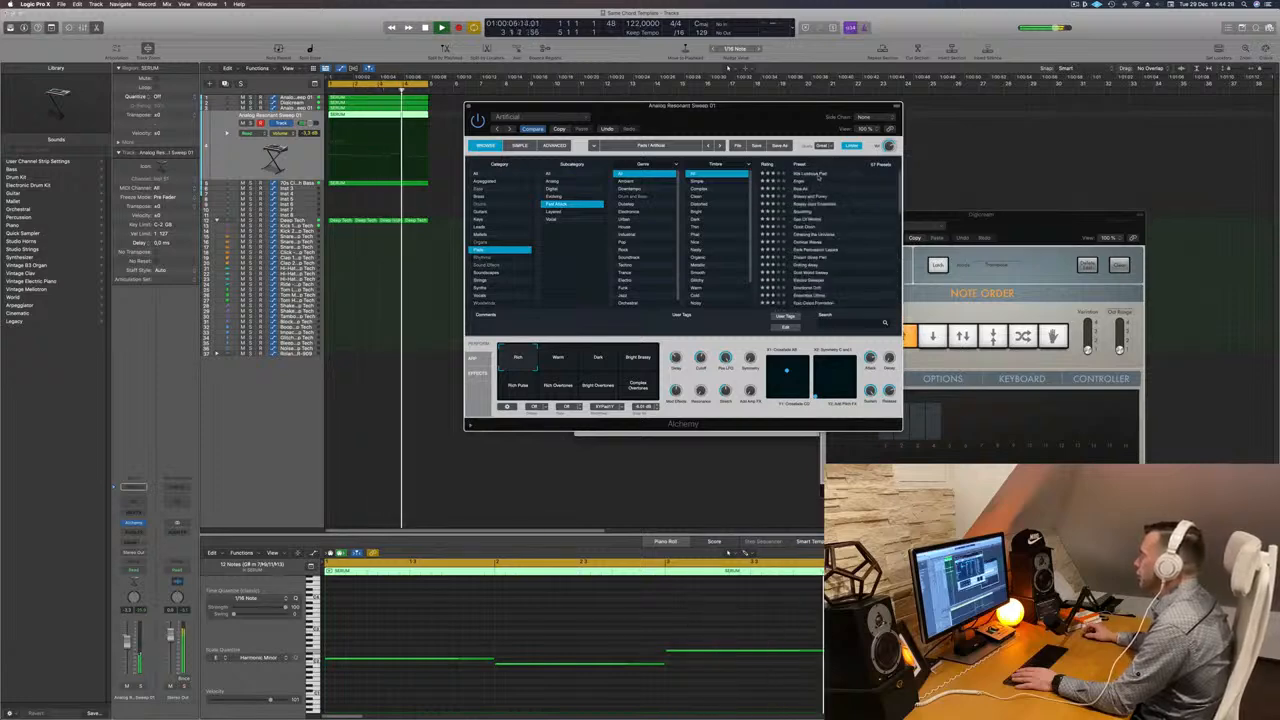
left_click(818, 175)
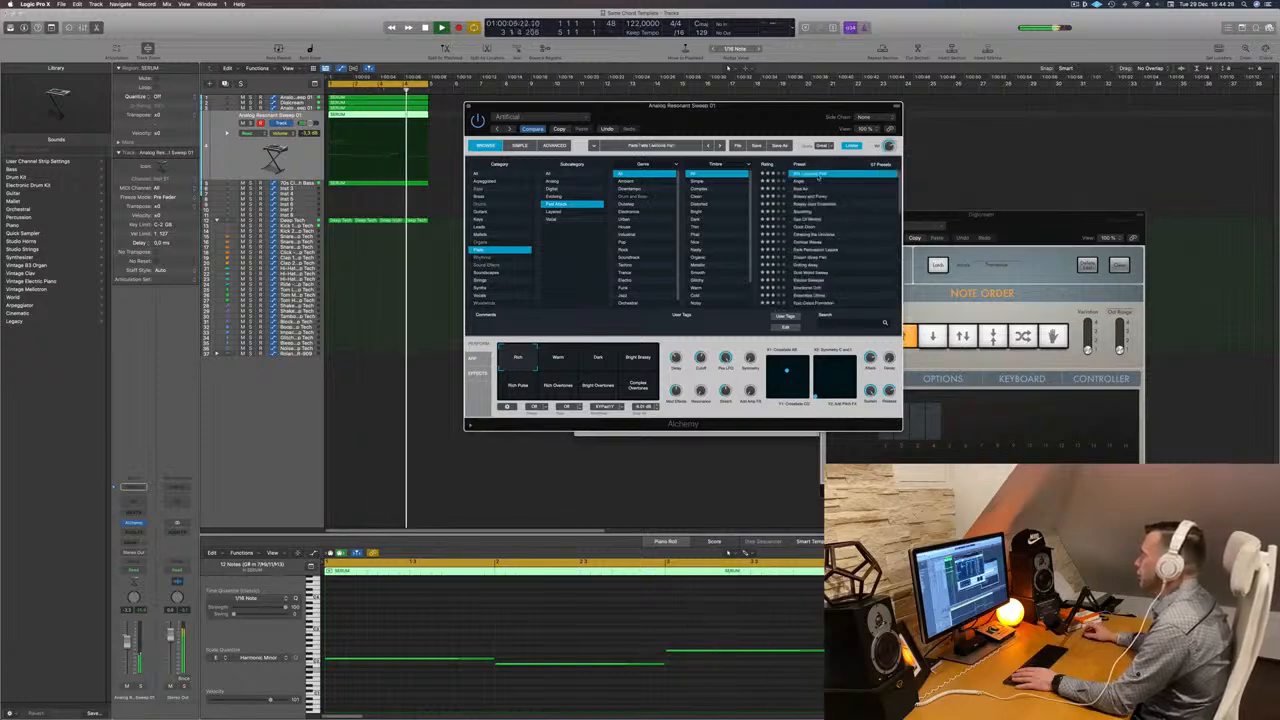
- Transpose the remaining notes in the region down one octave
left_click(445, 636)
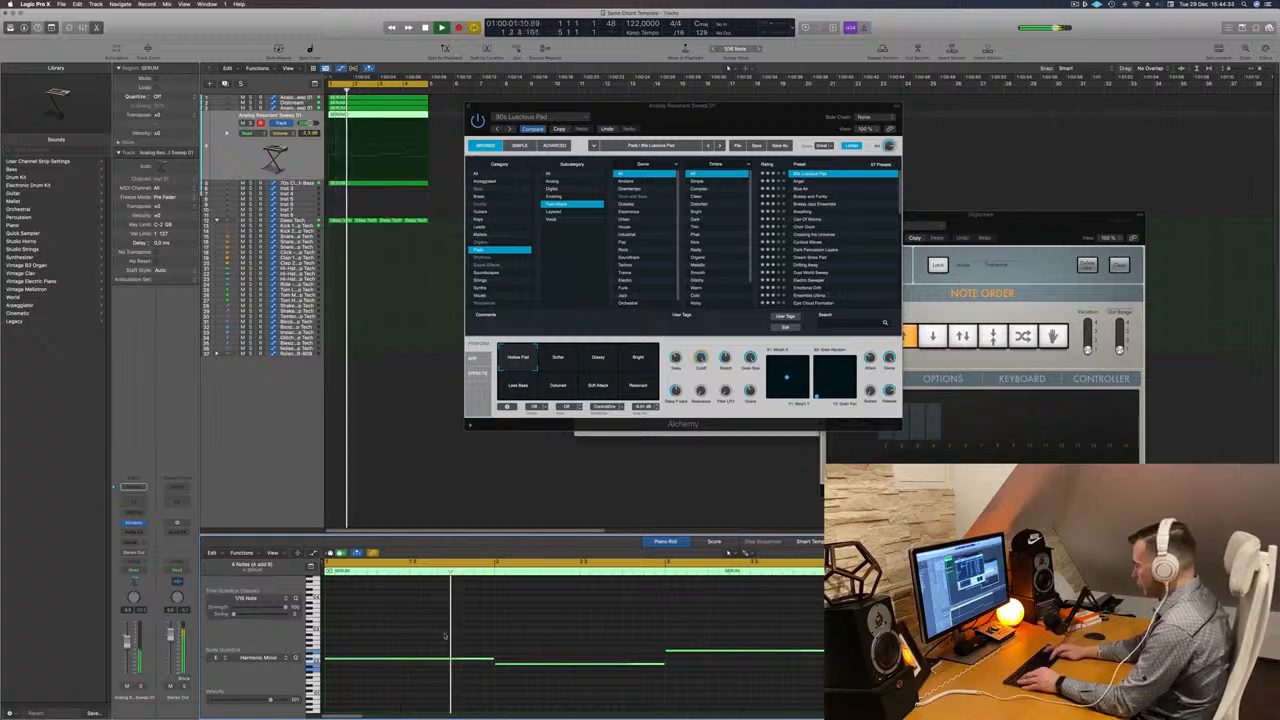
key("alt+shift+Down")
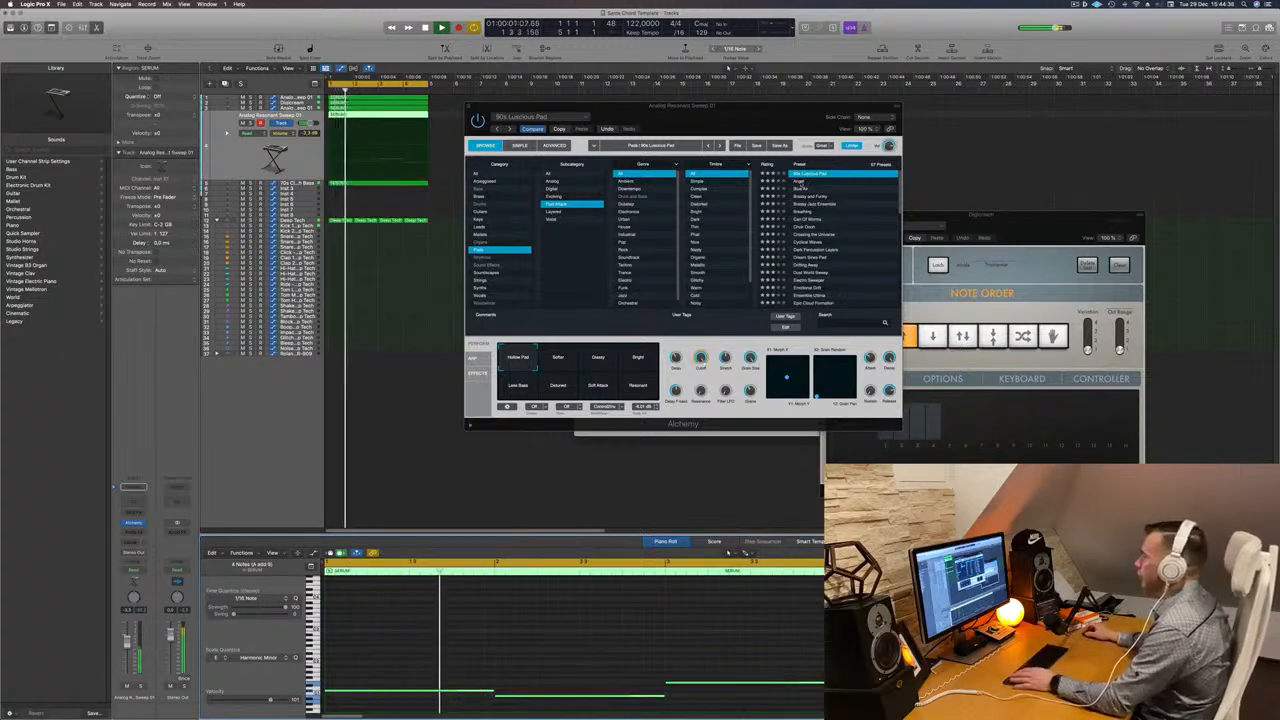
left_click_drag(741, 114, 785, 115)
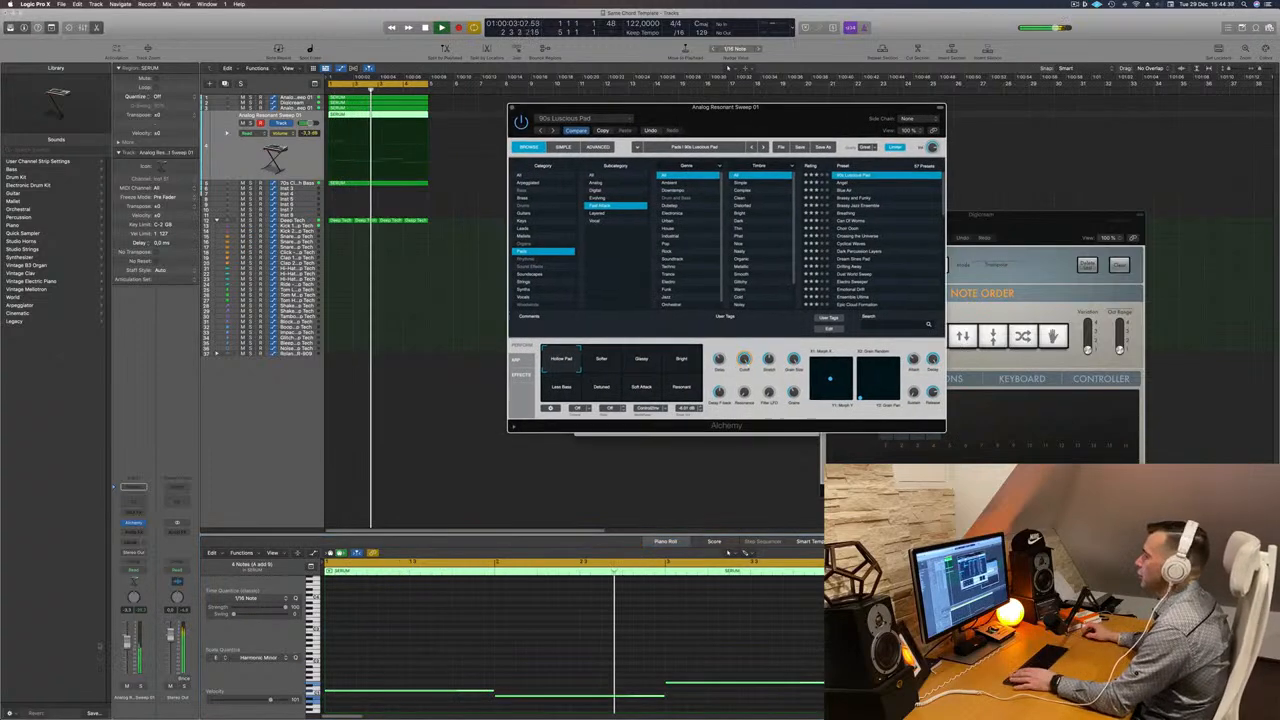
left_click(728, 552)
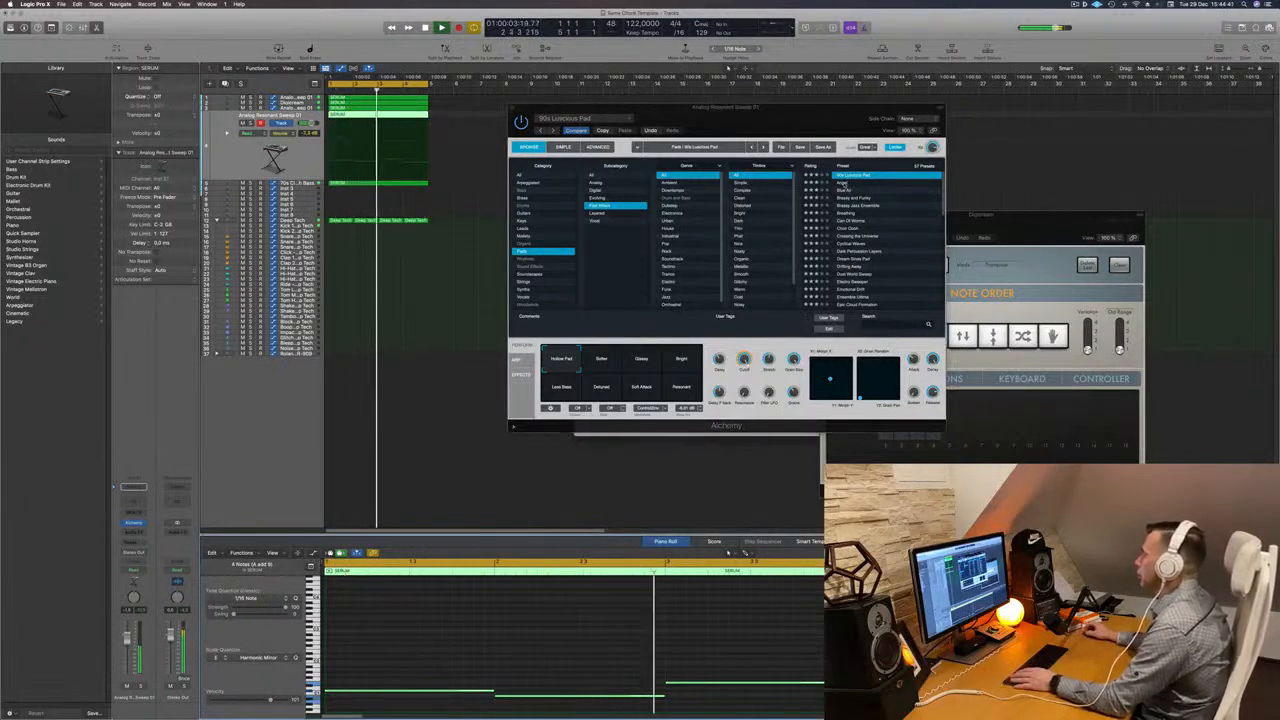
- Try the Alchemy performance variations and switch the preset to Angel
left_click(615, 362)
left_click(636, 364)
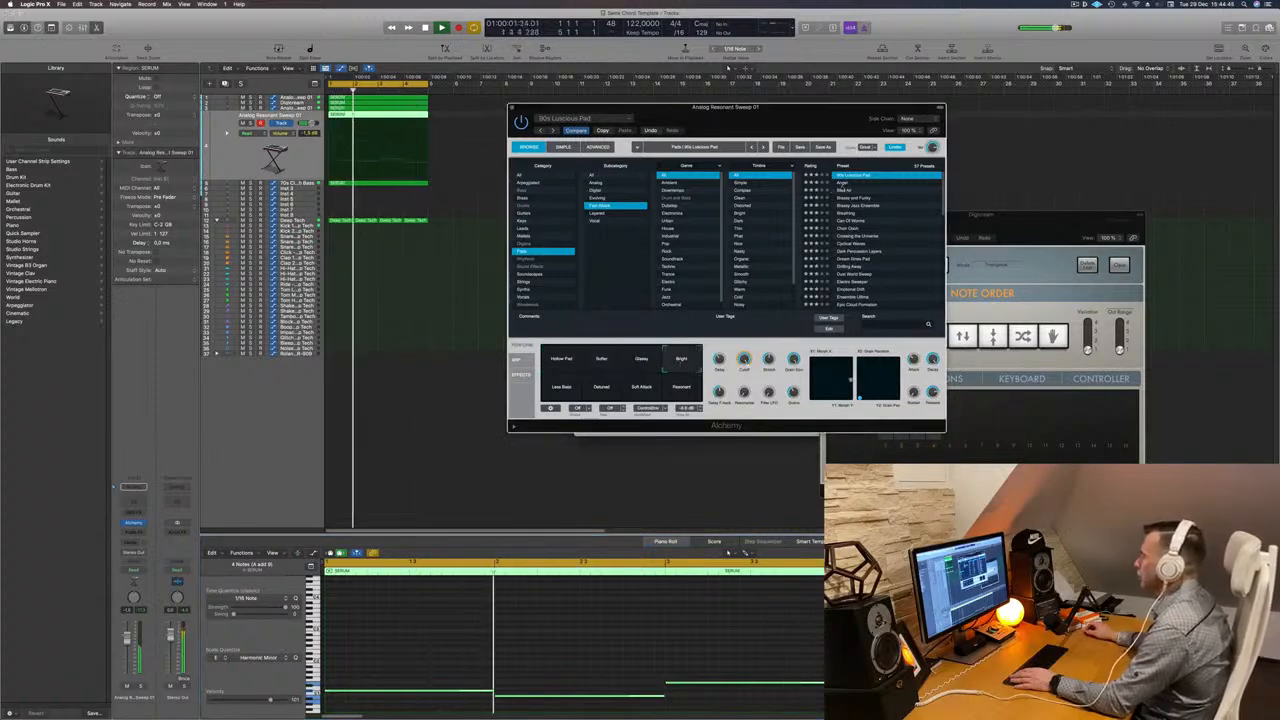
key("Down")
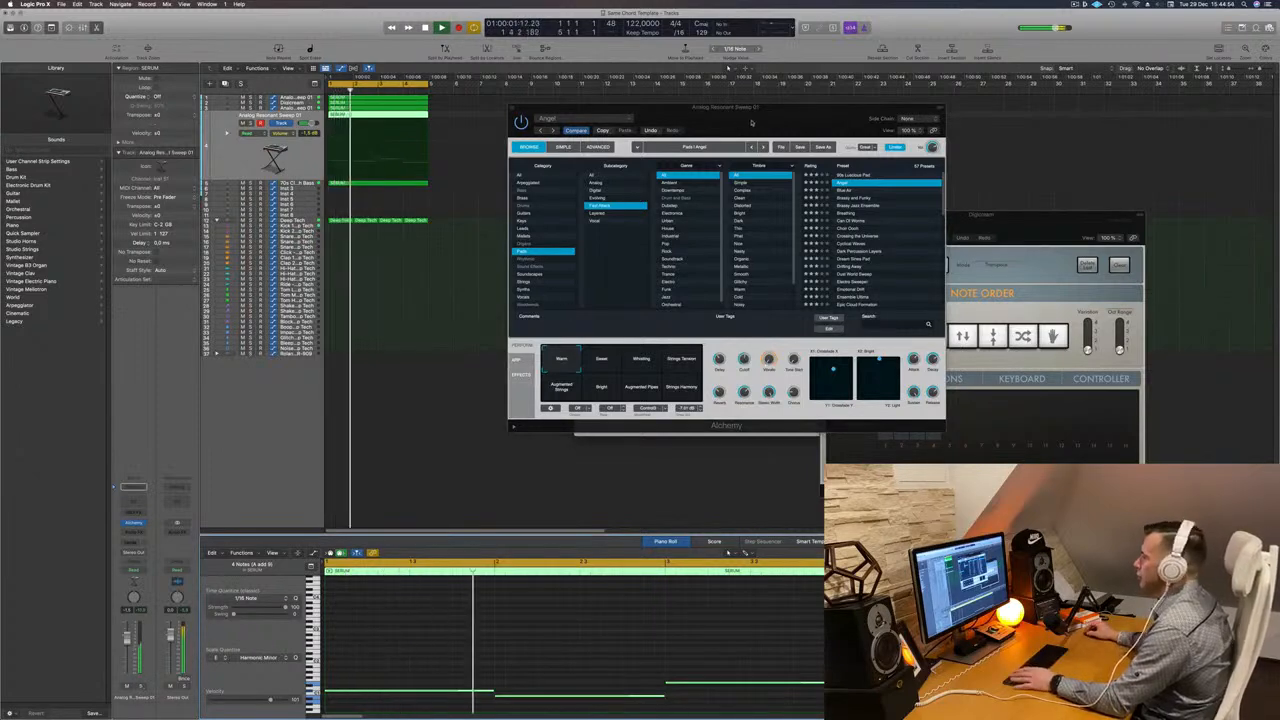
left_click_drag(526, 106, 380, 206)
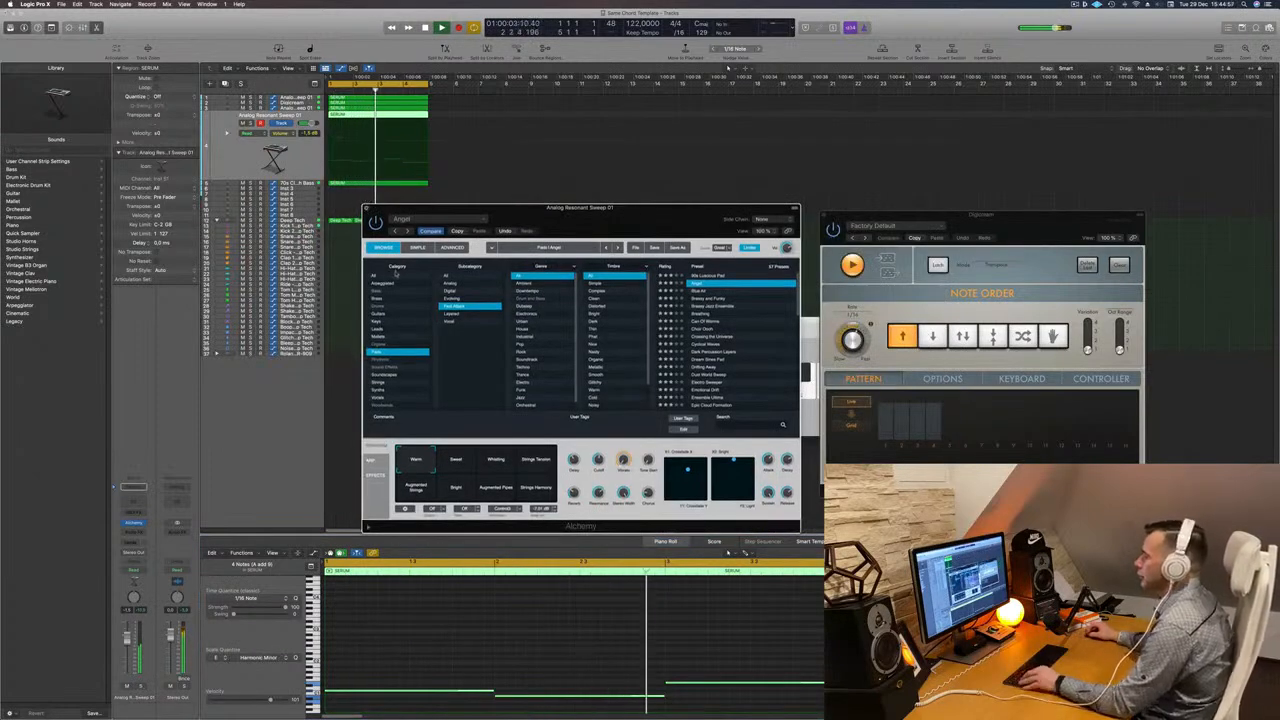
- Close the instrument window, select all regions and repeat them three times
key("super+w")
left_click(433, 274)
key("super+Right")
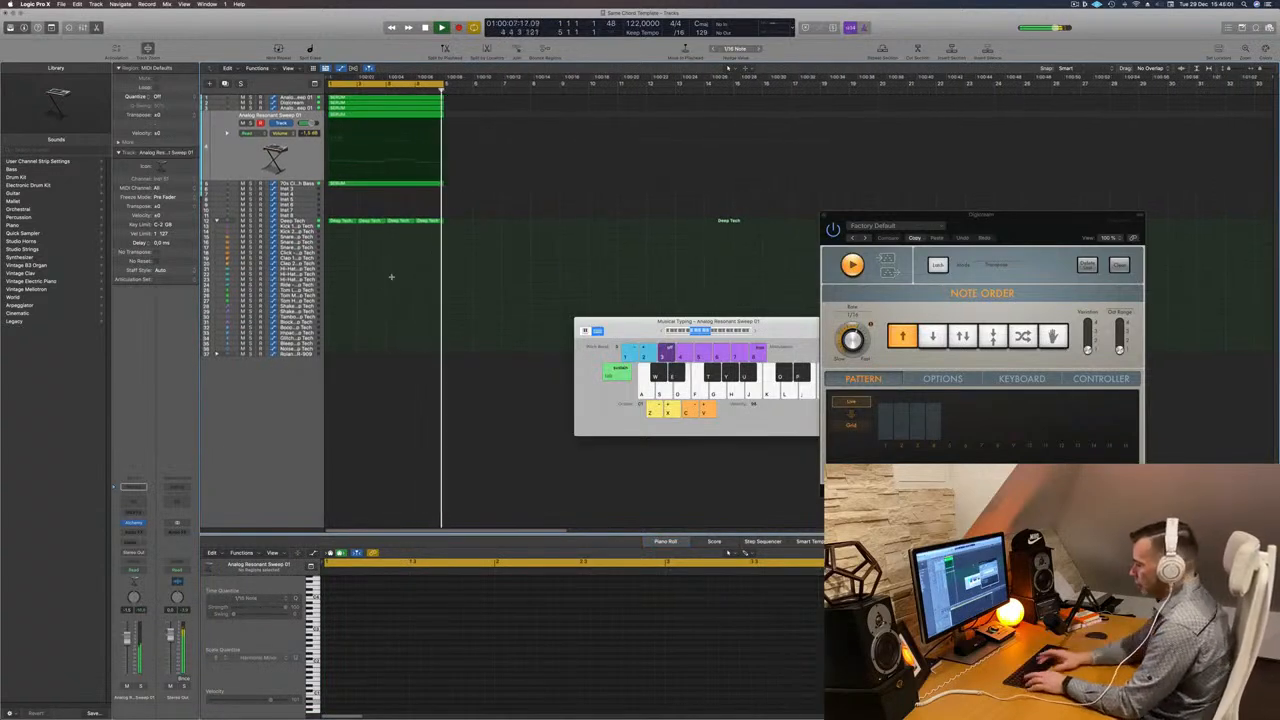
key("super+a")
key("super+r")
key("super+r")
key("super+r")
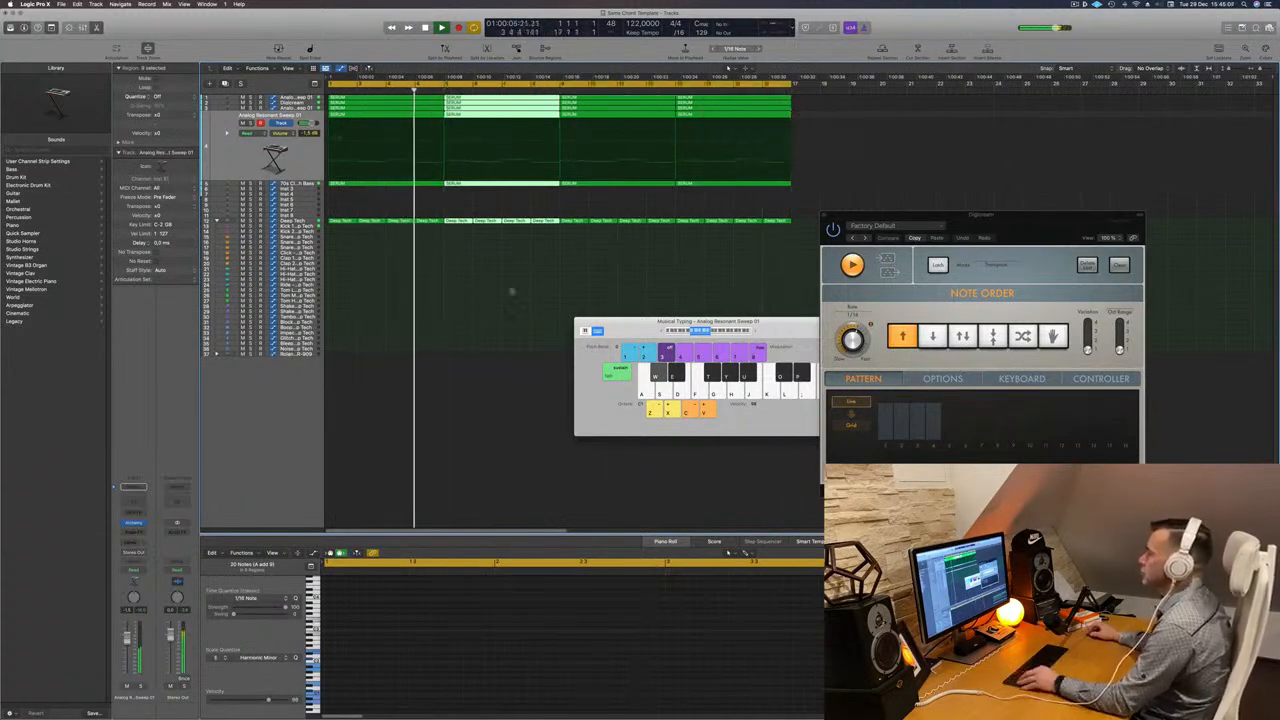
- Open the 70s Classic Synth Bass track's Alchemy instrument and raise its volume fader slightly
key("super+Down")
key("super+Down")
key("super+Down")
key("super+Down")
key("super+Down")
key("super+Down")
key("super+Down")
key("super+Down")
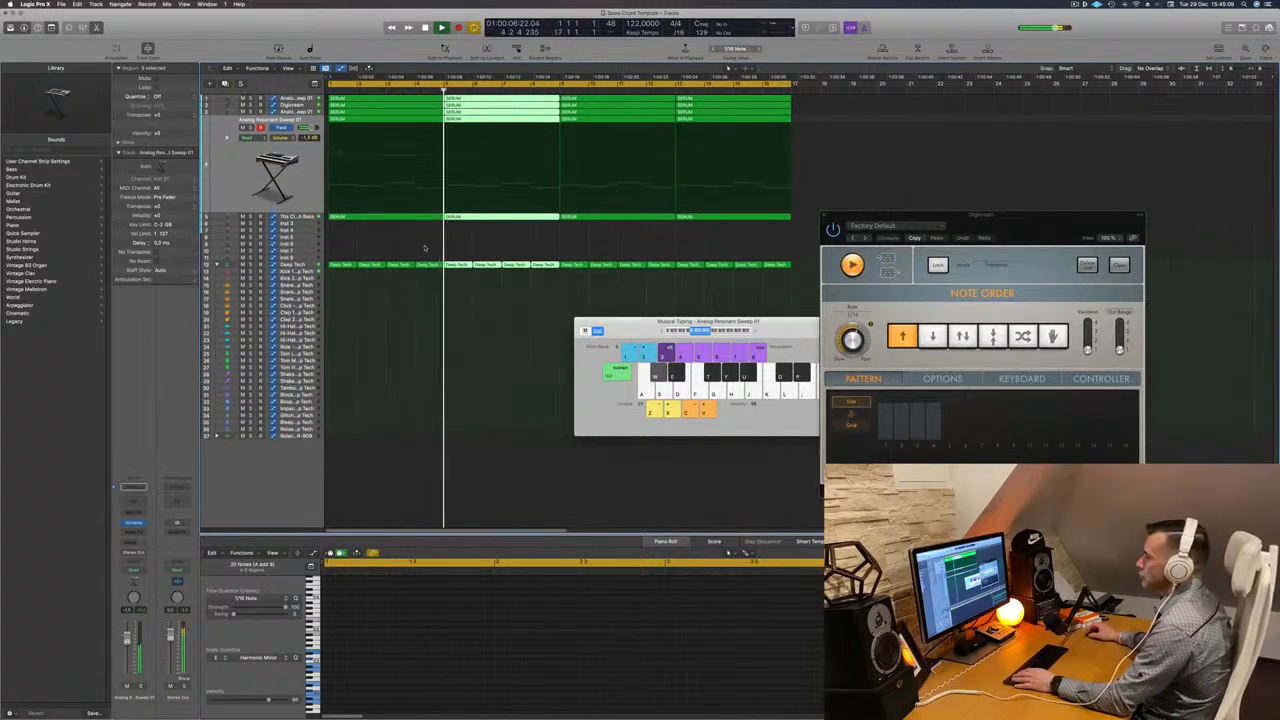
left_click(427, 246)
key("Return")
left_click(287, 222)
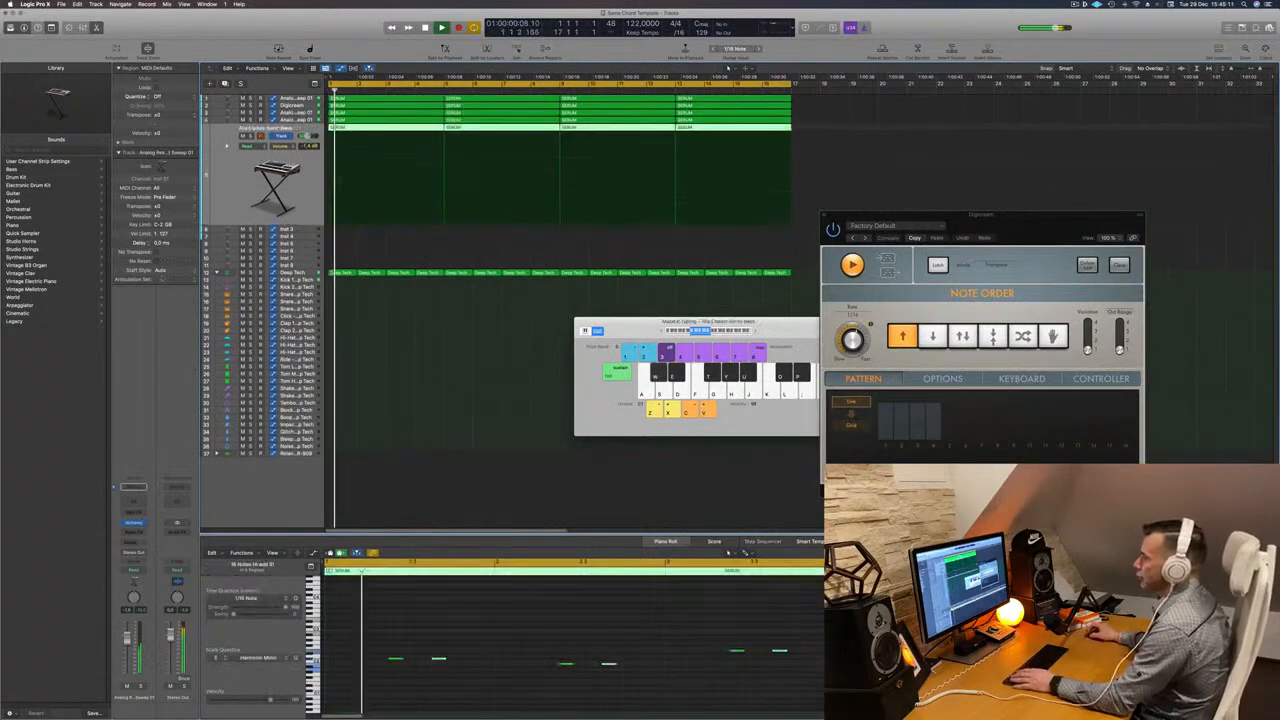
key("Return")
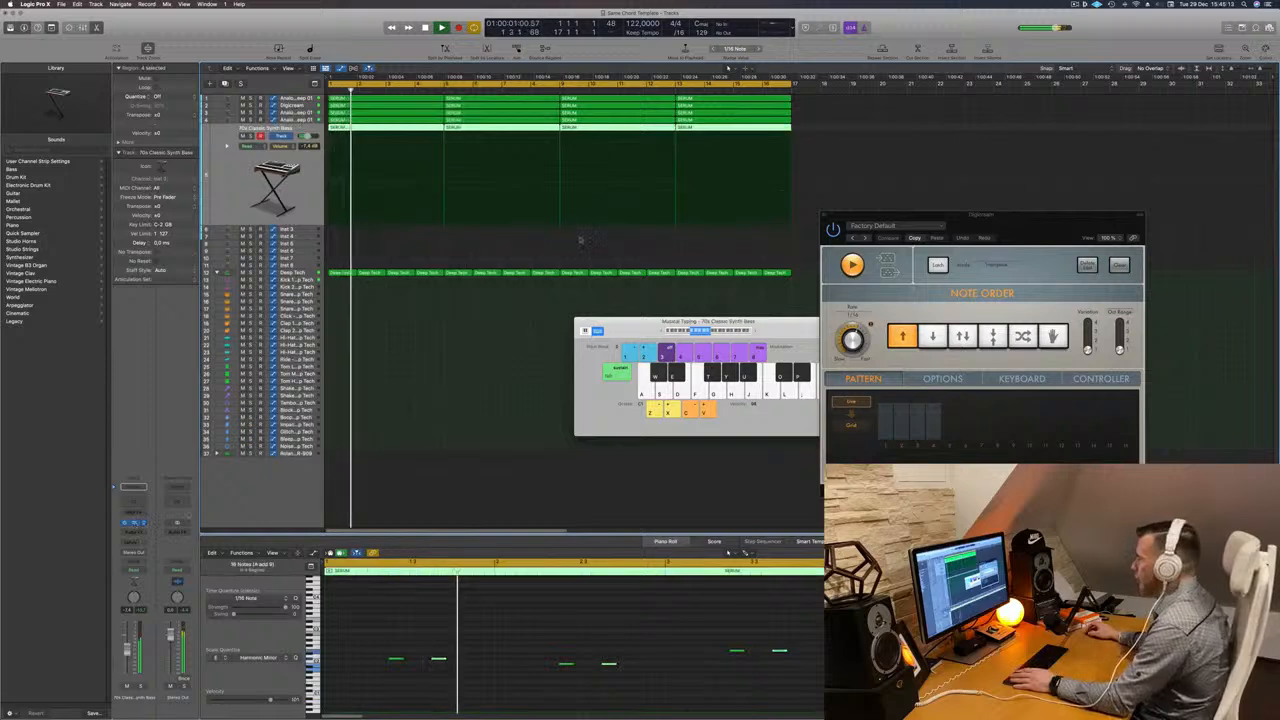
left_click(133, 522)
left_click_drag(657, 387, 655, 397)
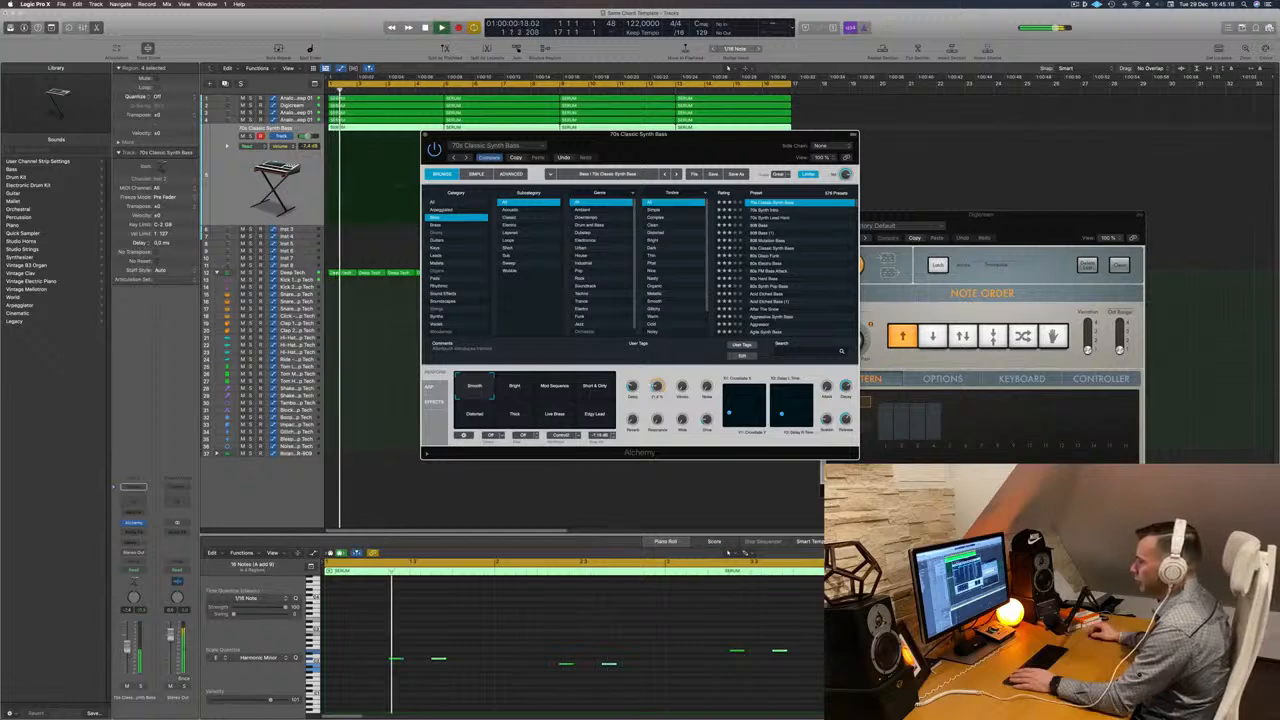
left_click_drag(127, 650, 127, 643)
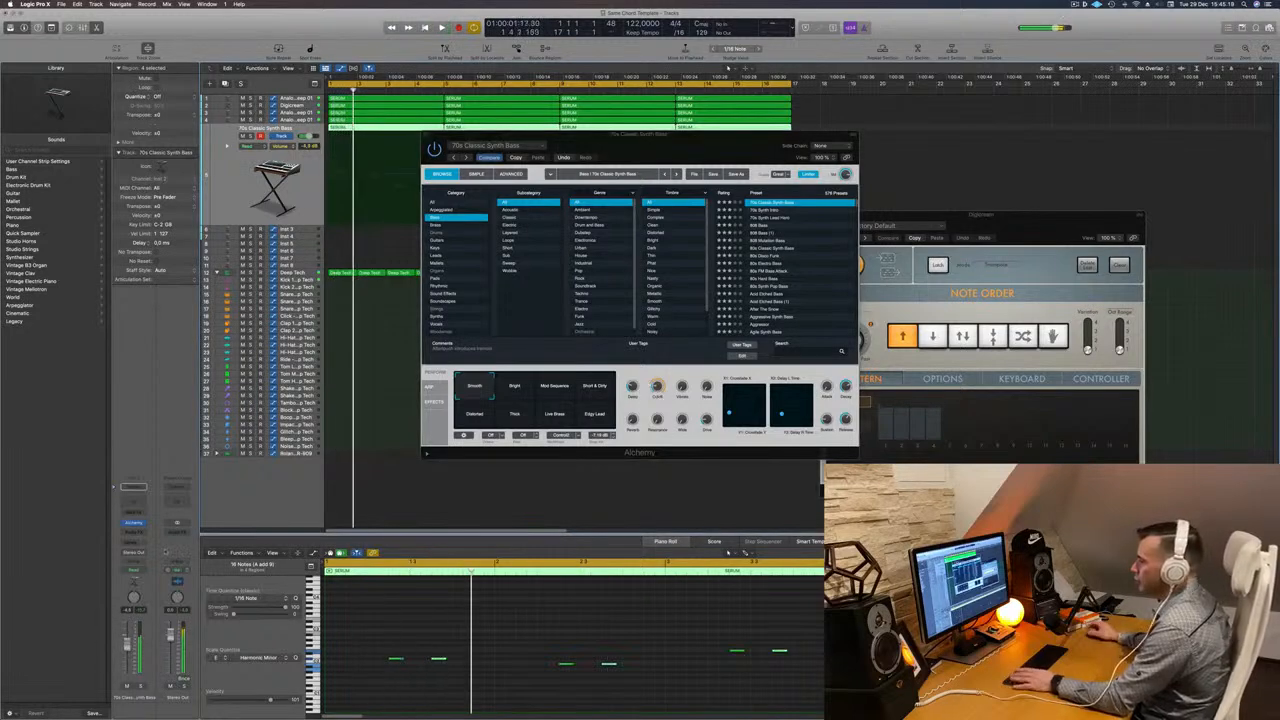
- Insert a Compressor on the bass channel and switch it to the Classic VCA model
left_click(133, 531)
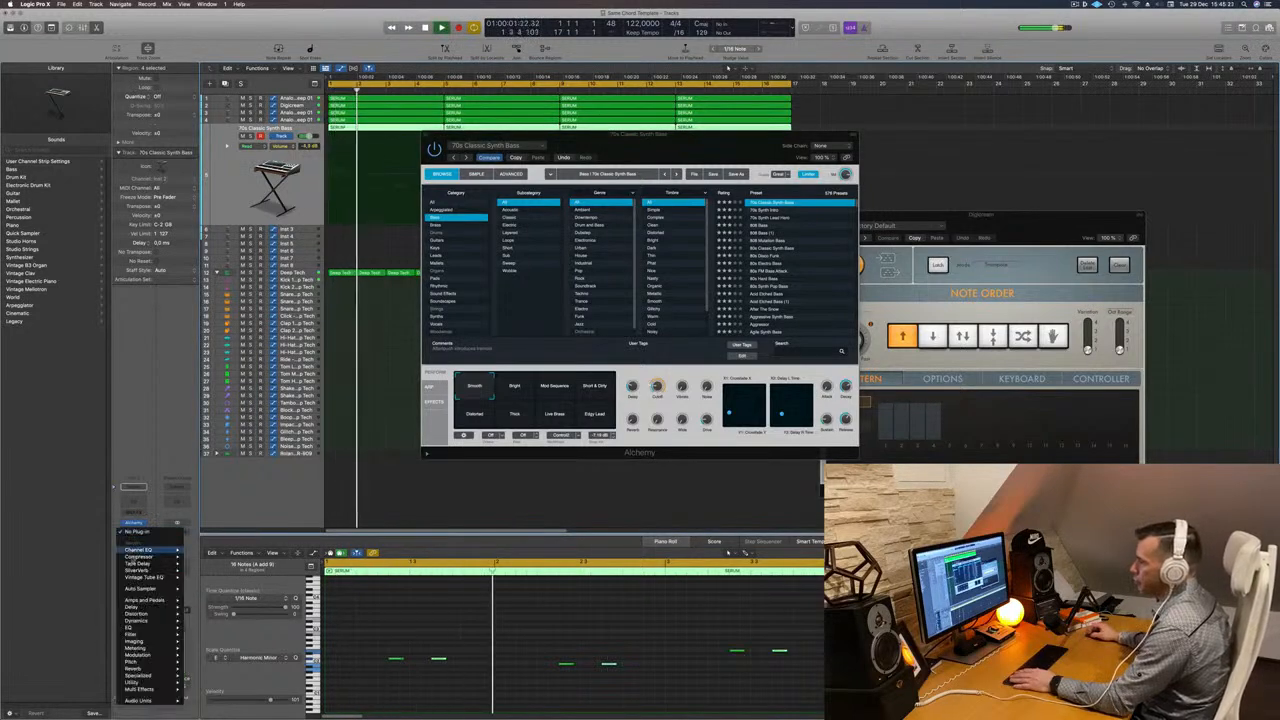
mouse_move(140, 556)
left_click(207, 556)
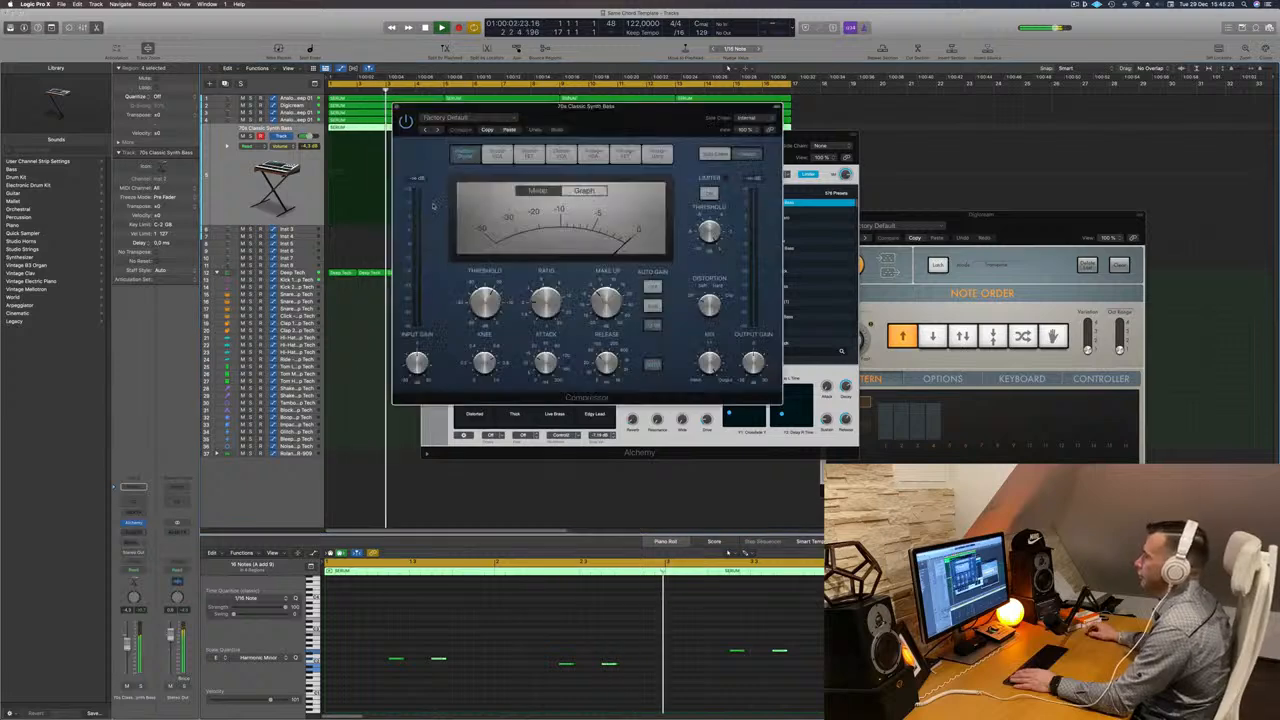
left_click(595, 154)
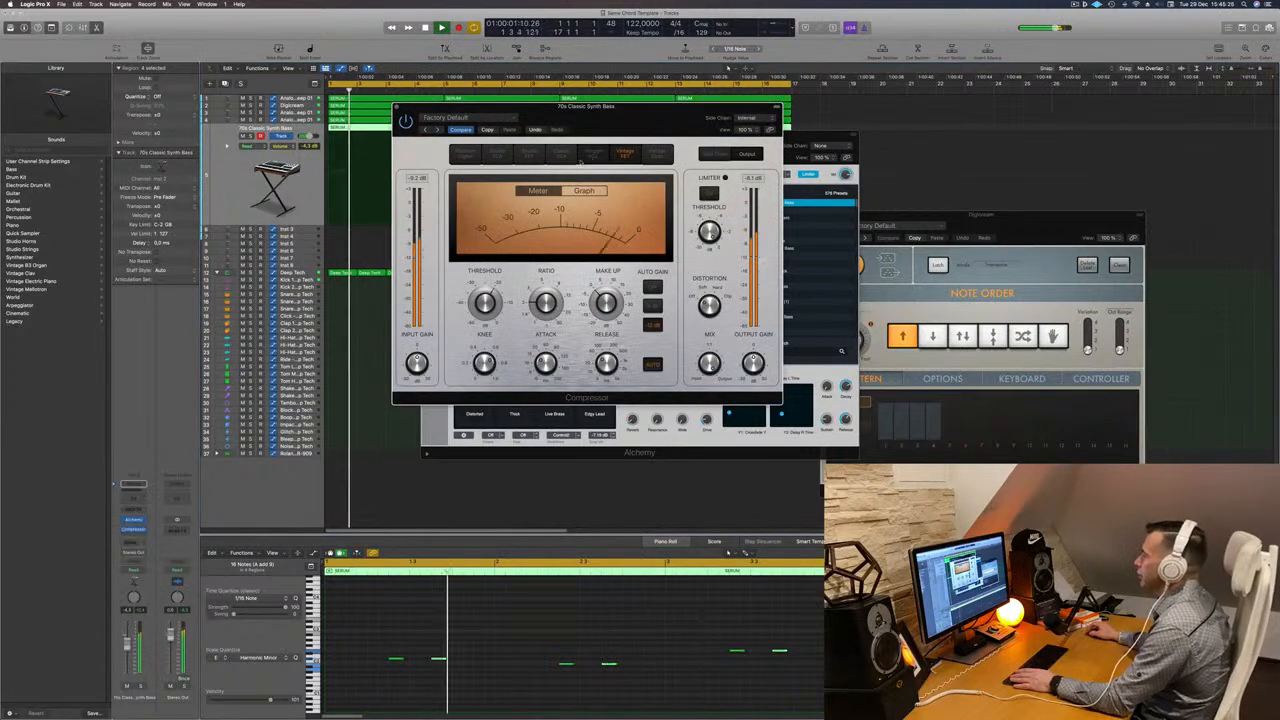
left_click(561, 154)
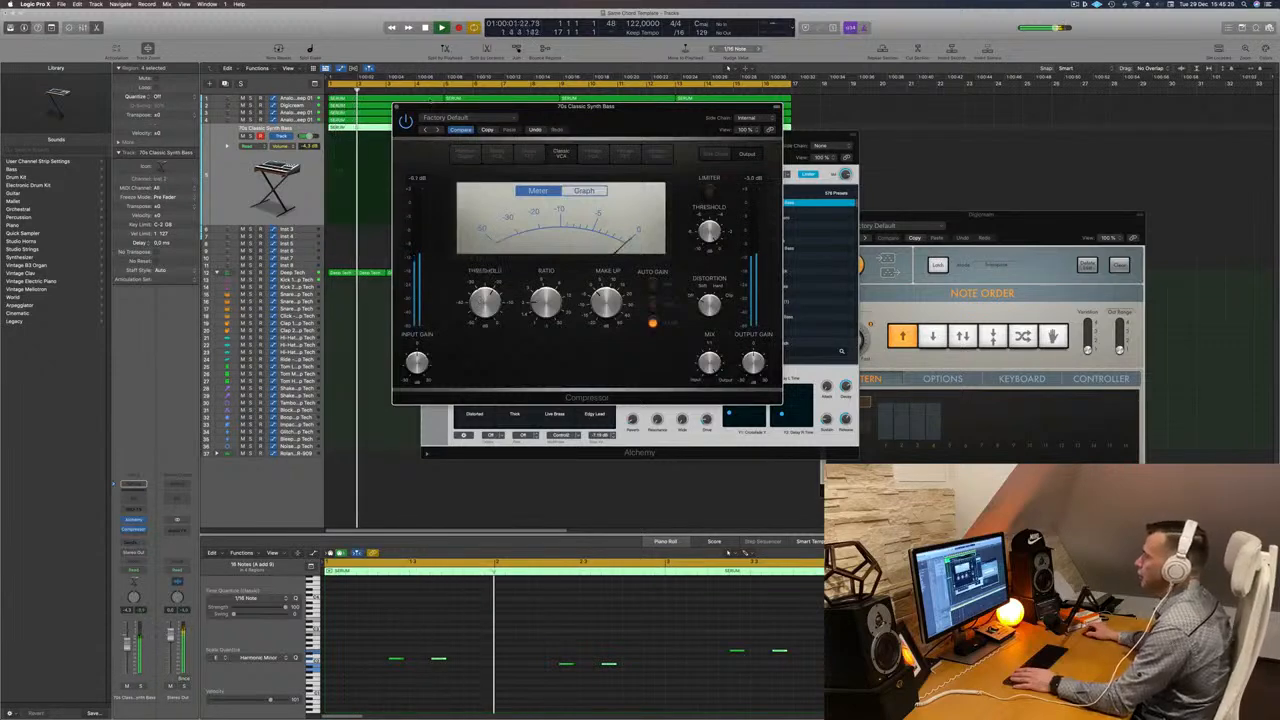
left_click(398, 107)
left_click_drag(600, 134, 500, 156)
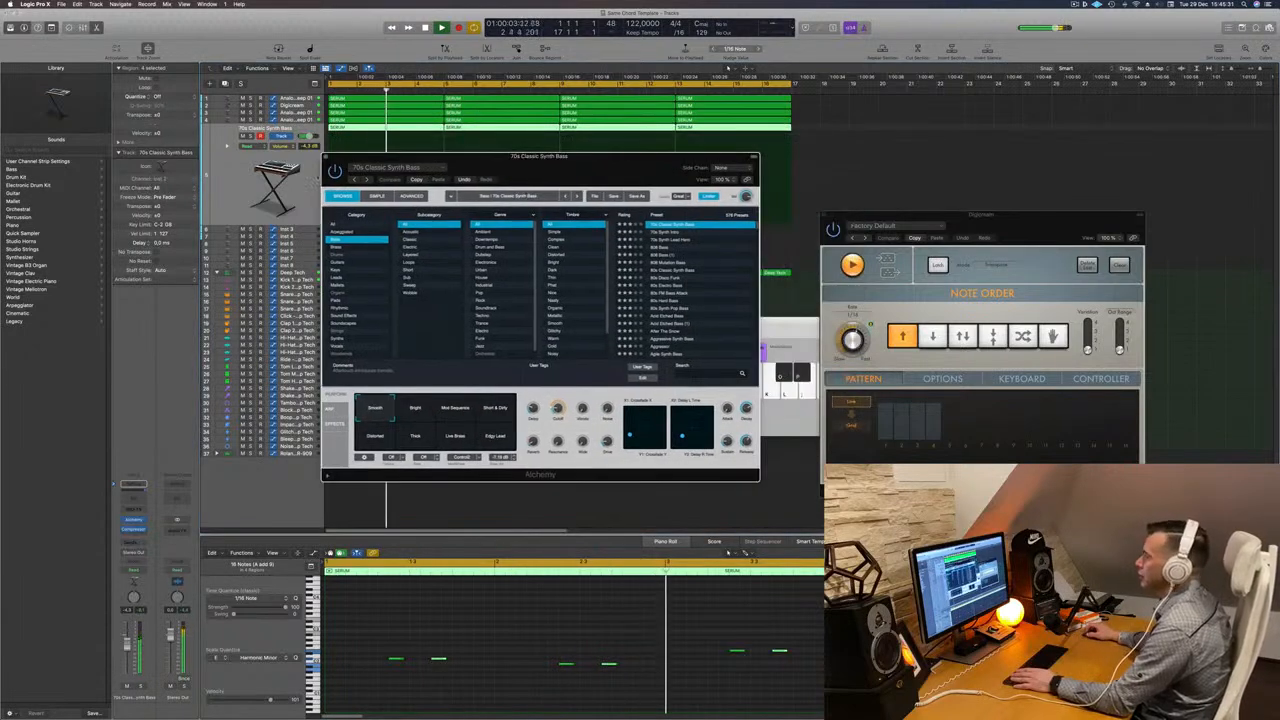
left_click(326, 157)
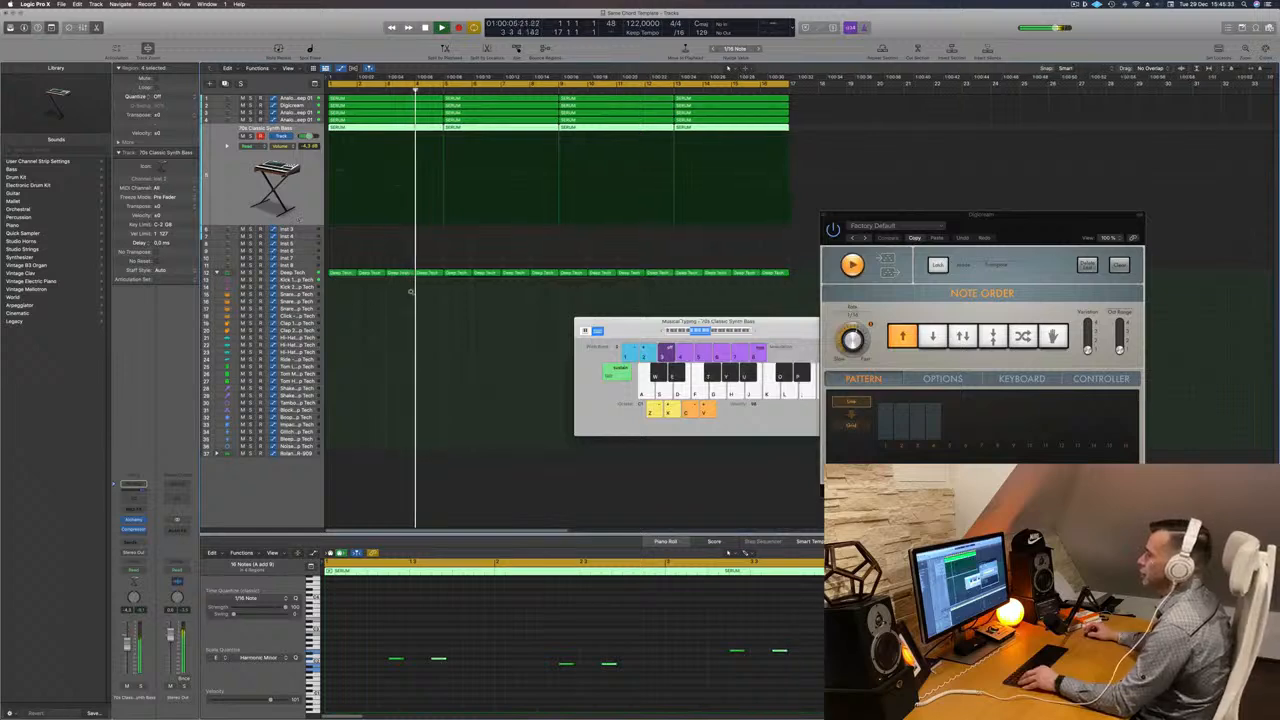
- Copy the first Deep Tech drum region down onto a drum track below
scroll(400, 275, "down", 8)
scroll(430, 253, "up", 3)
scroll(464, 252, "up", 2)
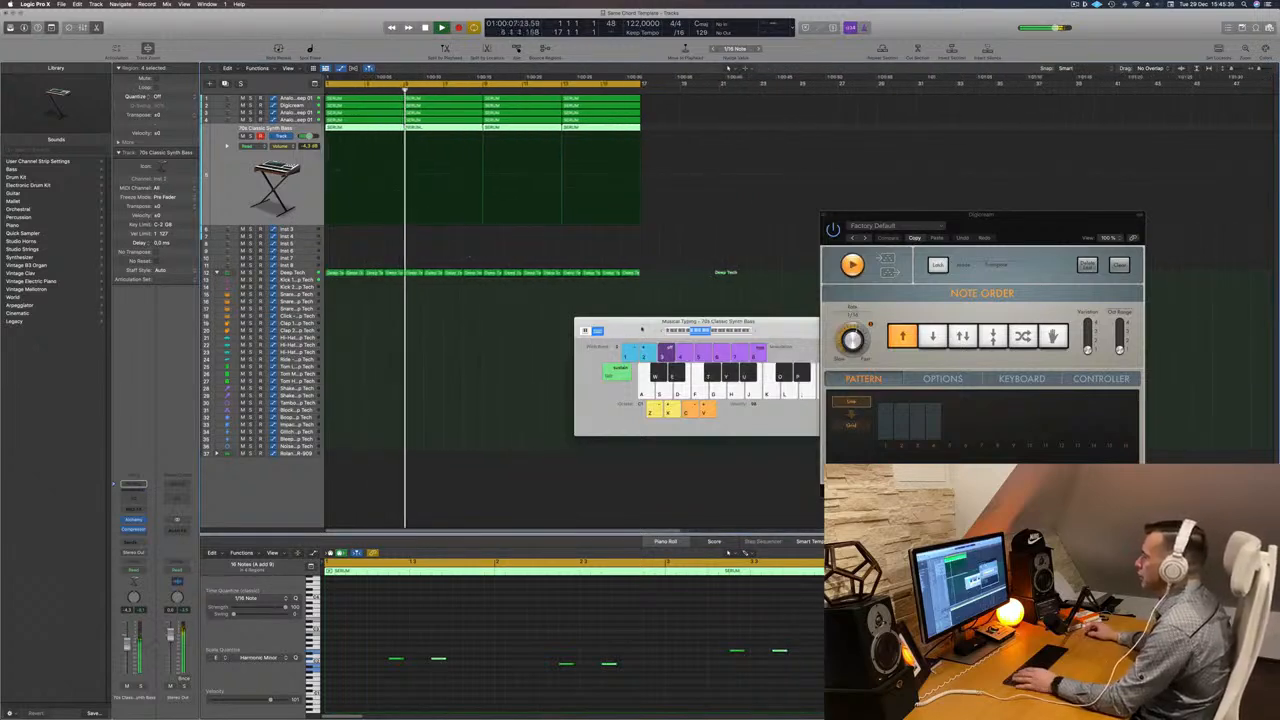
left_click_drag(642, 329, 748, 295)
key("Return")
left_click(334, 274)
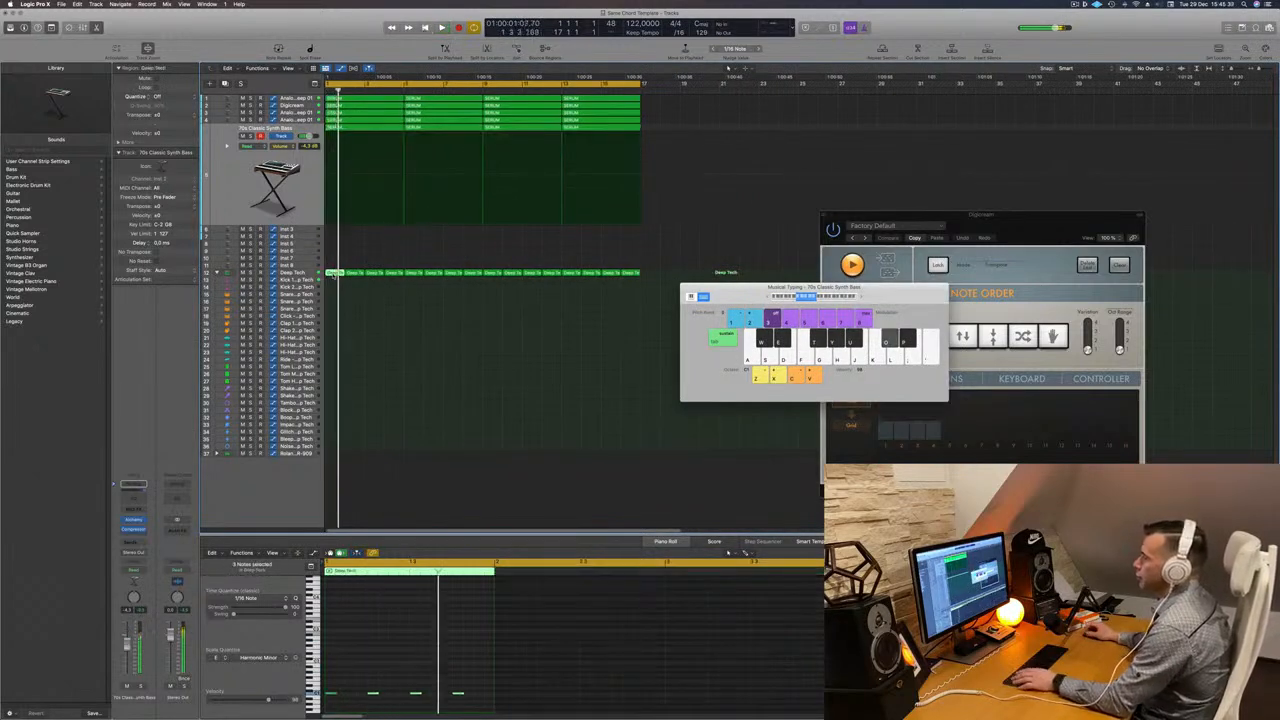
key("Return")
left_click_drag(334, 274, 335, 296)
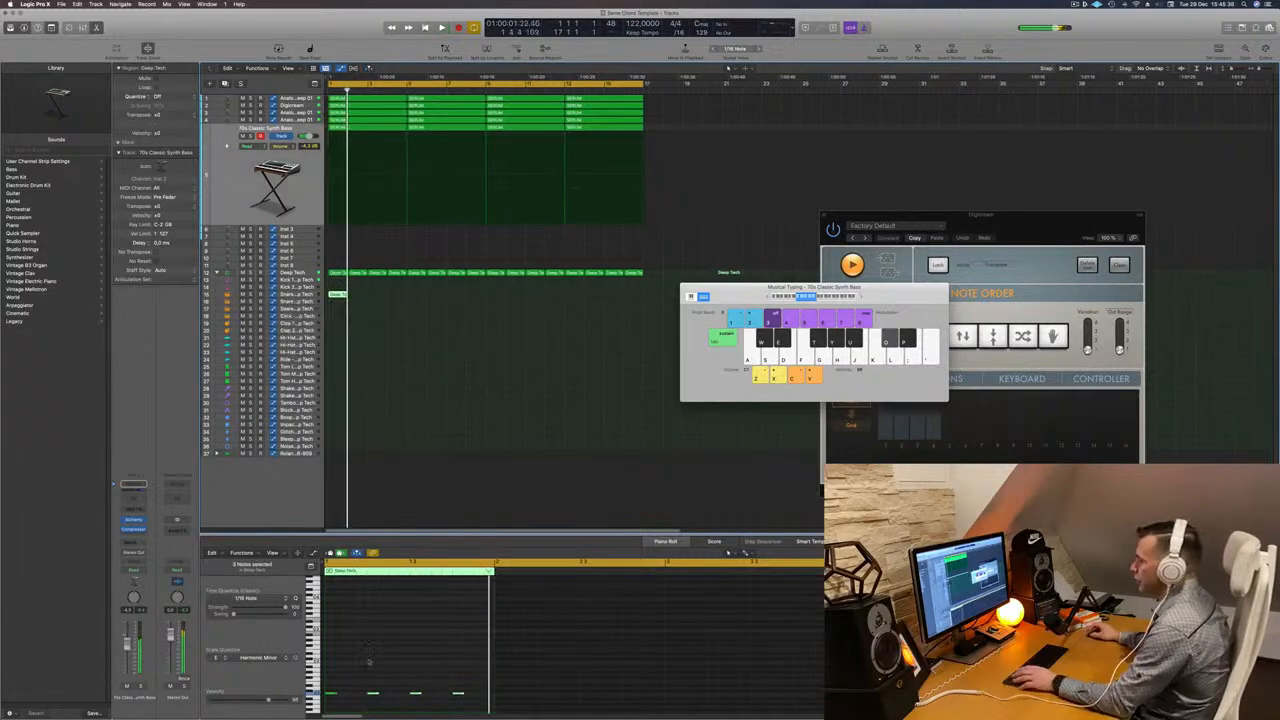
- Reduce the copied region to two hits on beats two and four at the snare's pitch, then audition it
left_click(342, 692)
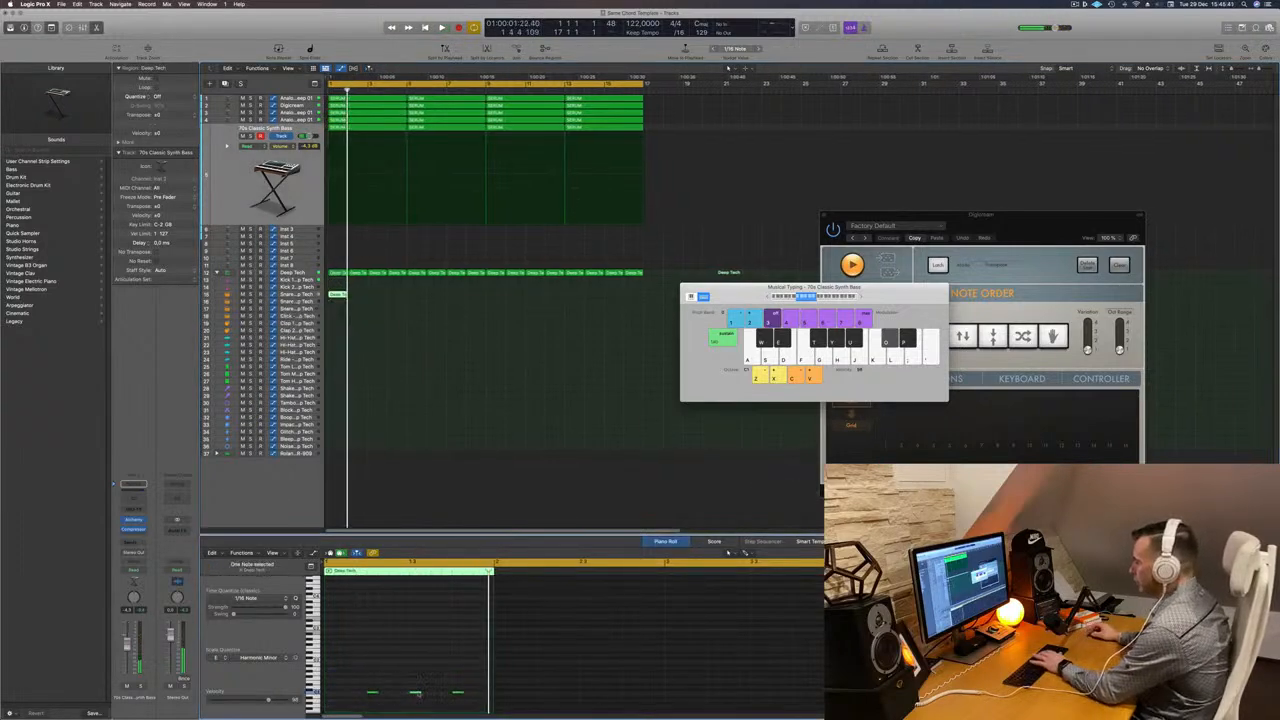
left_click_drag(366, 676, 465, 703)
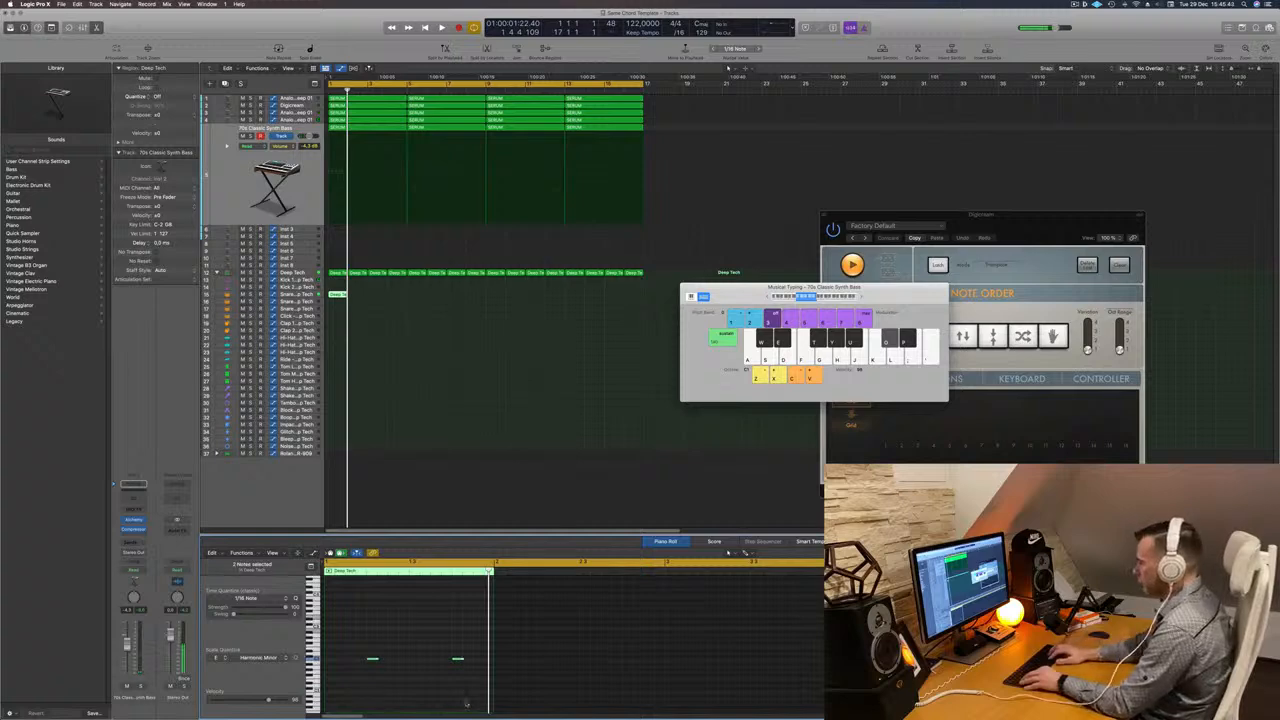
key("space")
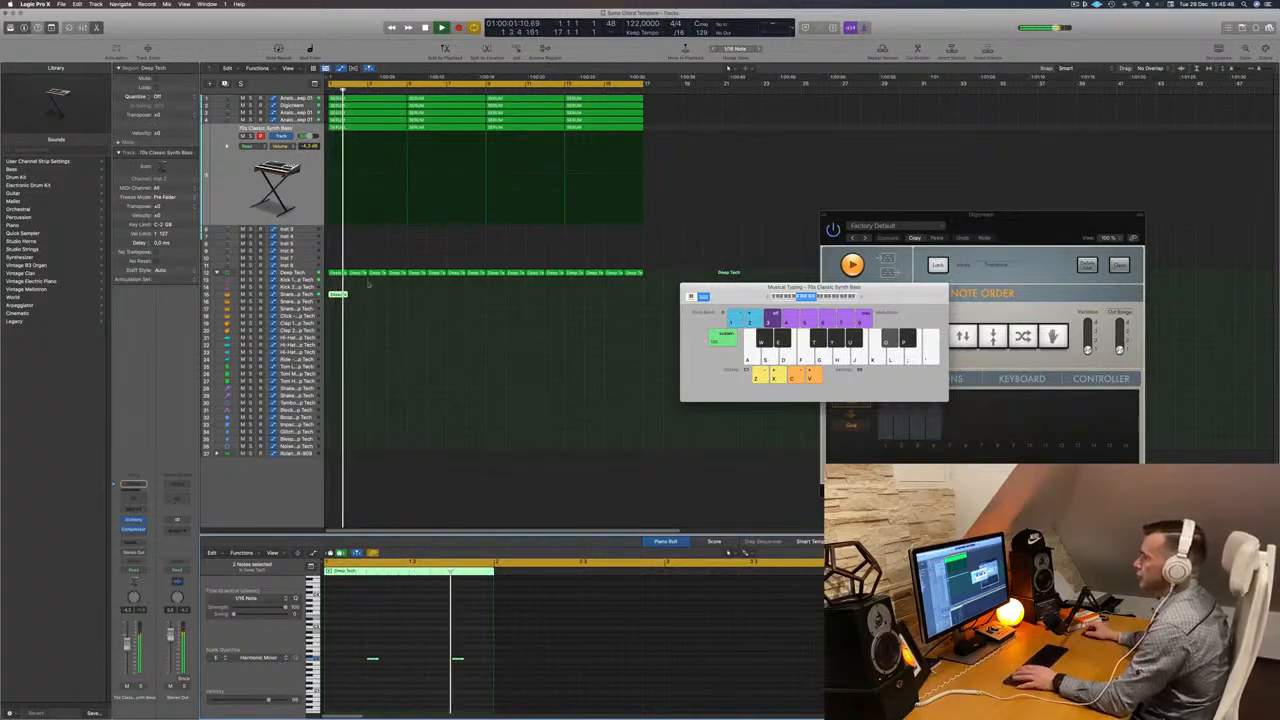
key("space")
- Extend the new snare pattern across the whole section and play it back
left_click_drag(338, 294, 500, 303)
left_click(333, 294, "shift")
left_click(333, 295, "shift")
key("space")
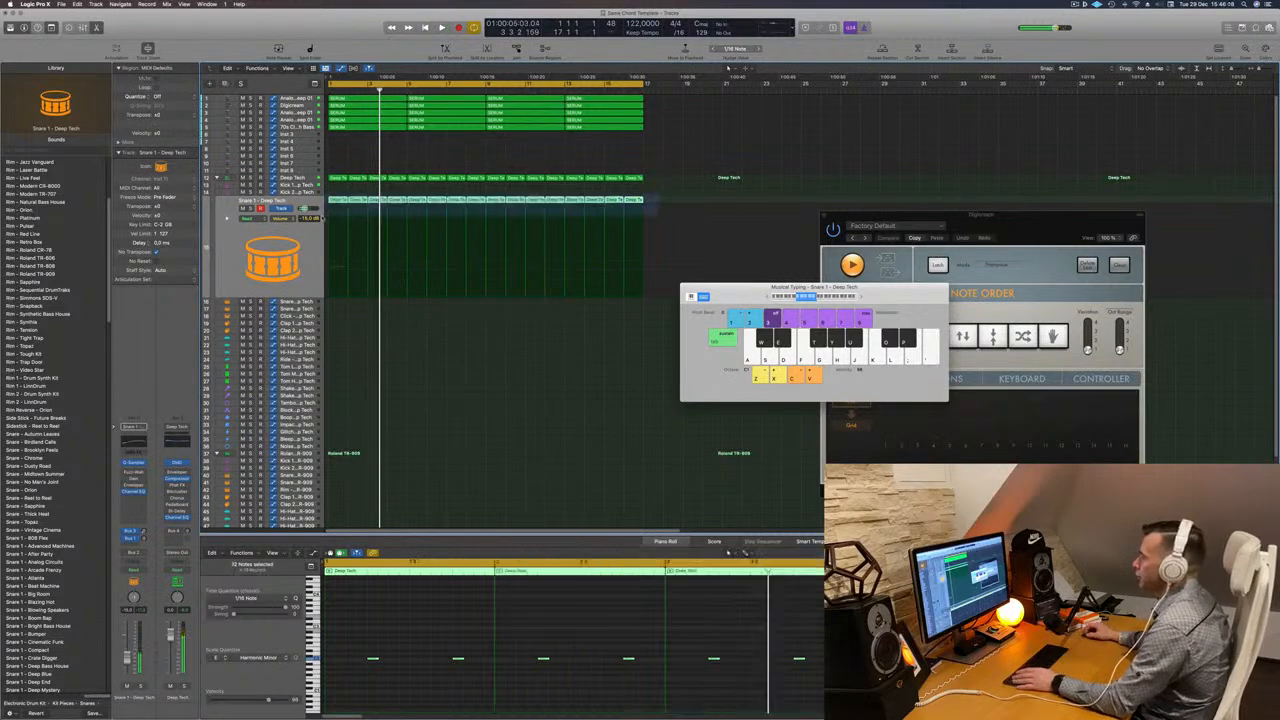
- Move the Snare 1 track down into the Roland TR-808 drum kit group
left_click_drag(346, 250, 327, 470)
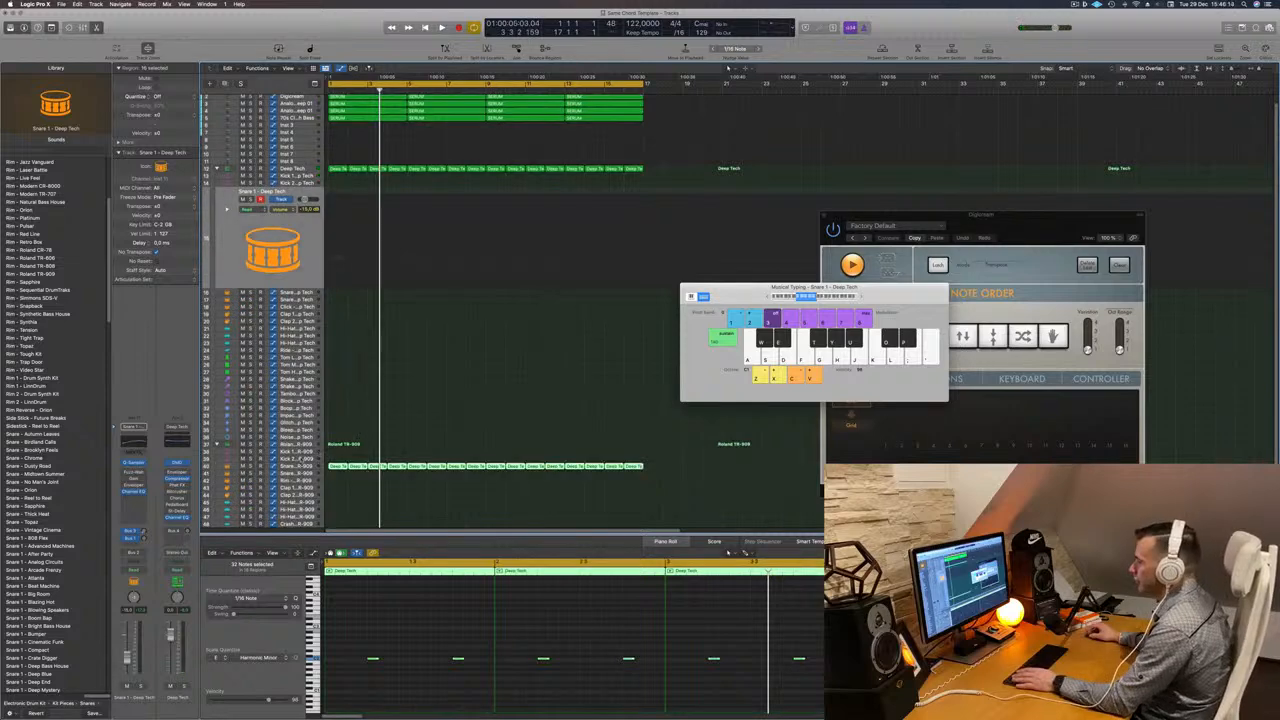
key("space")
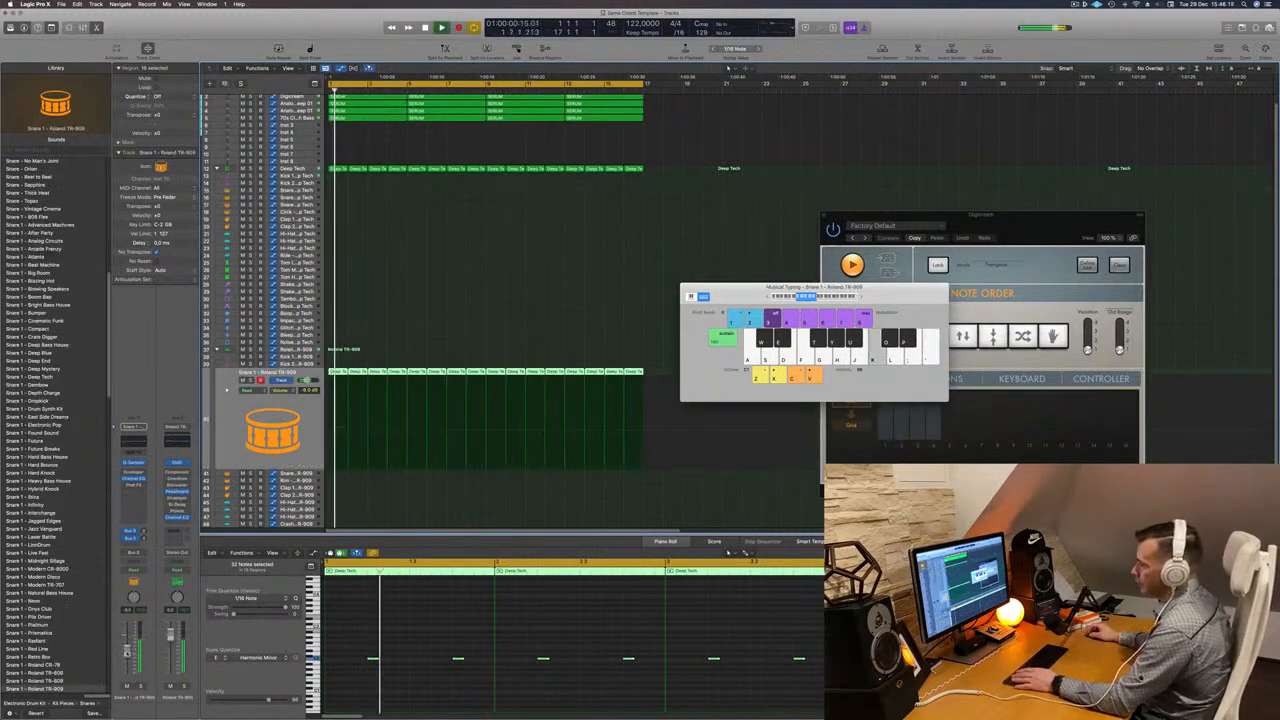
scroll(335, 310, "up", 1)
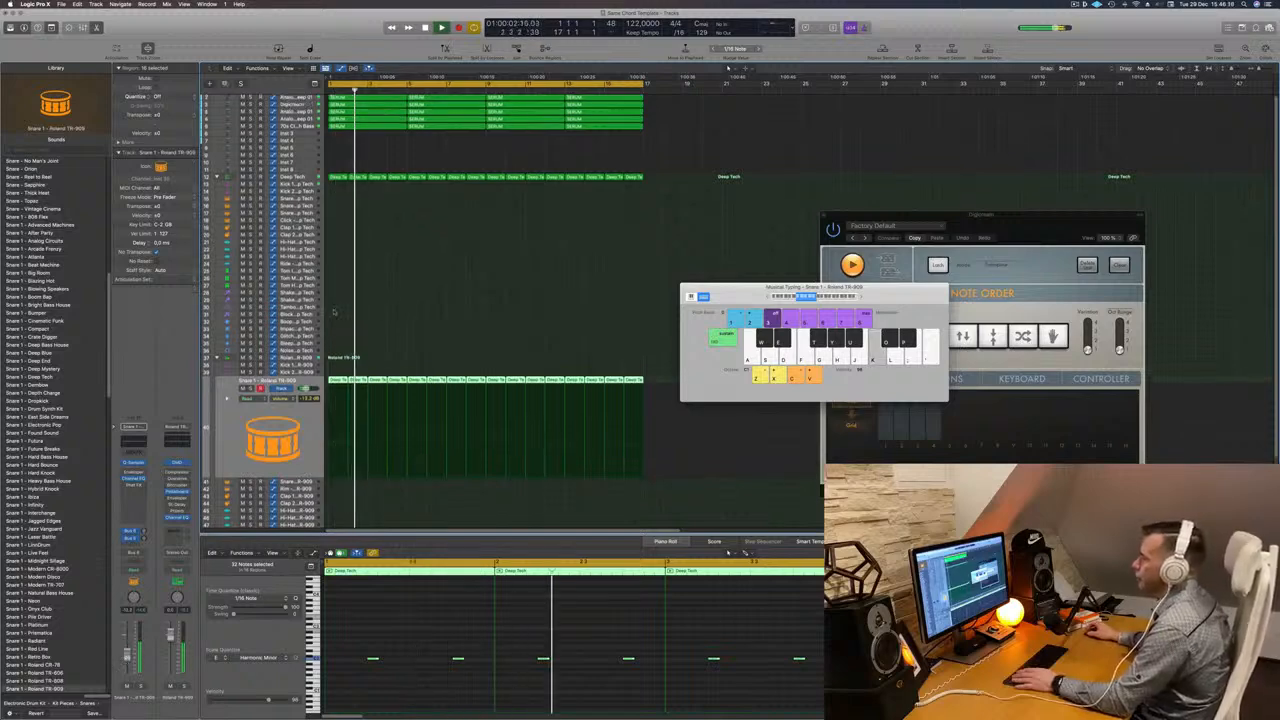
- Copy the first Deep Tech region to another drum track and shift its notes onto the off-beats
left_click(337, 179)
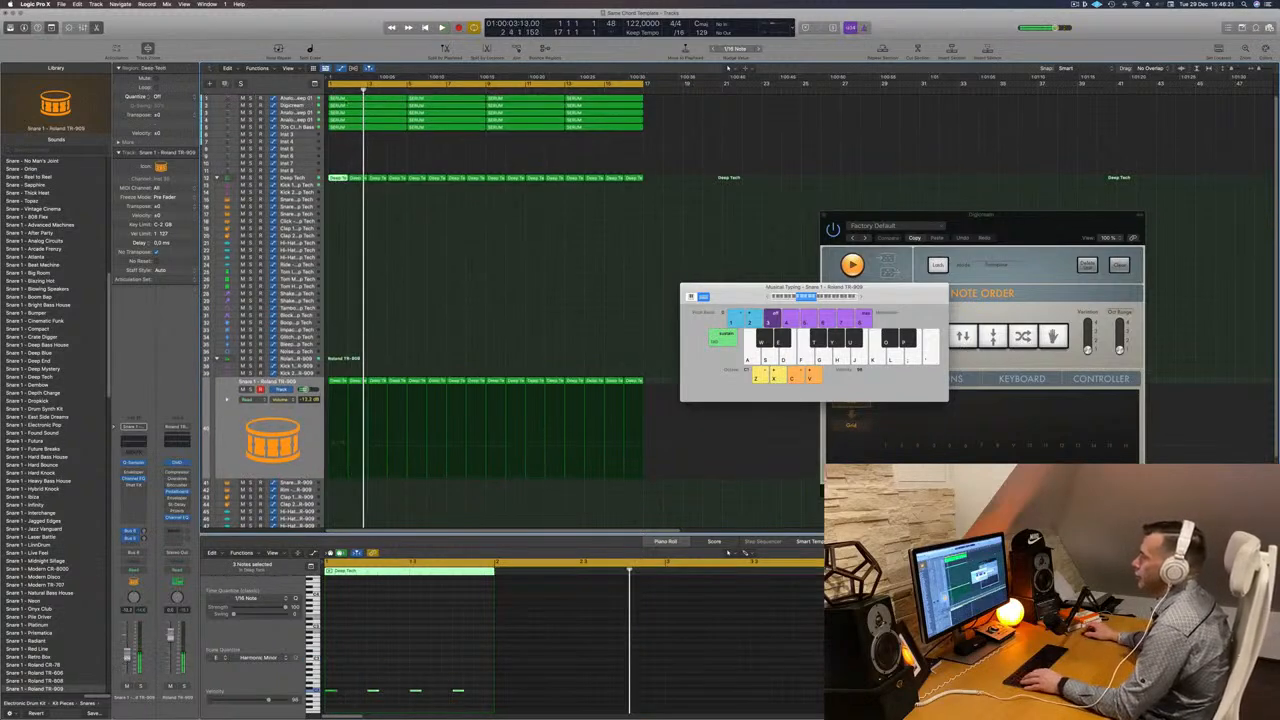
left_click_drag(337, 179, 335, 264)
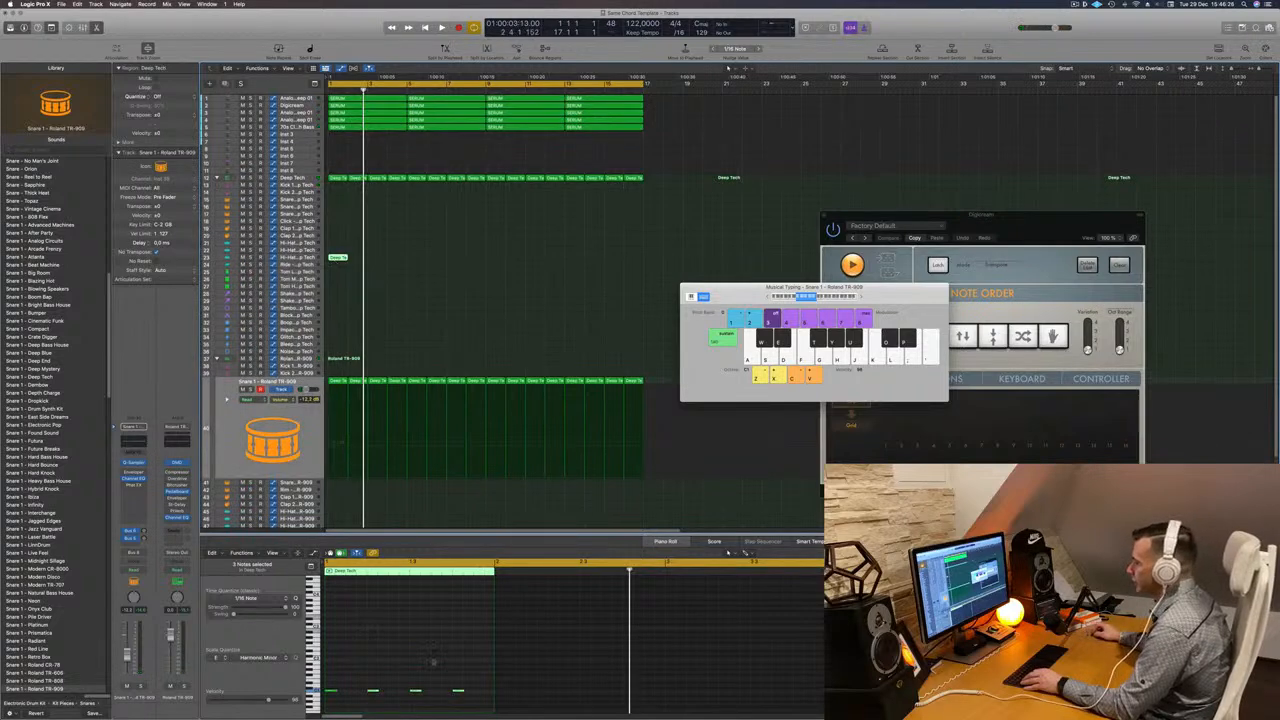
left_click_drag(464, 671, 312, 699)
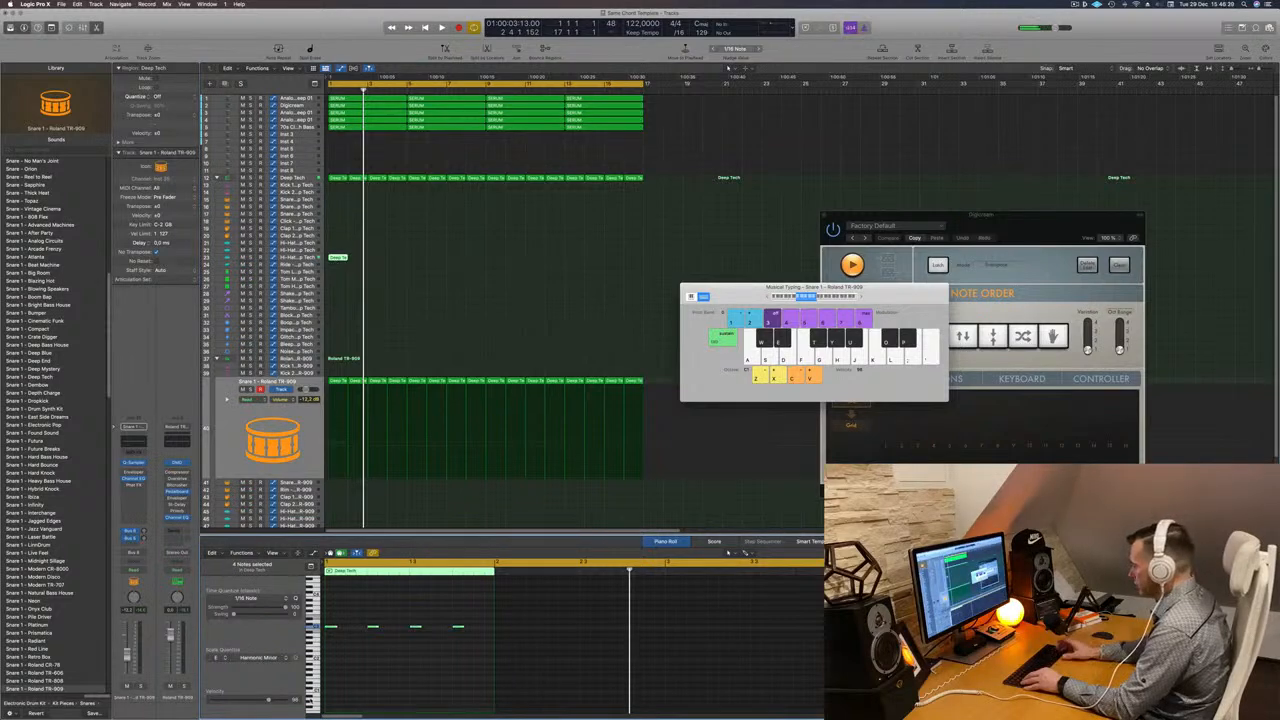
key("space")
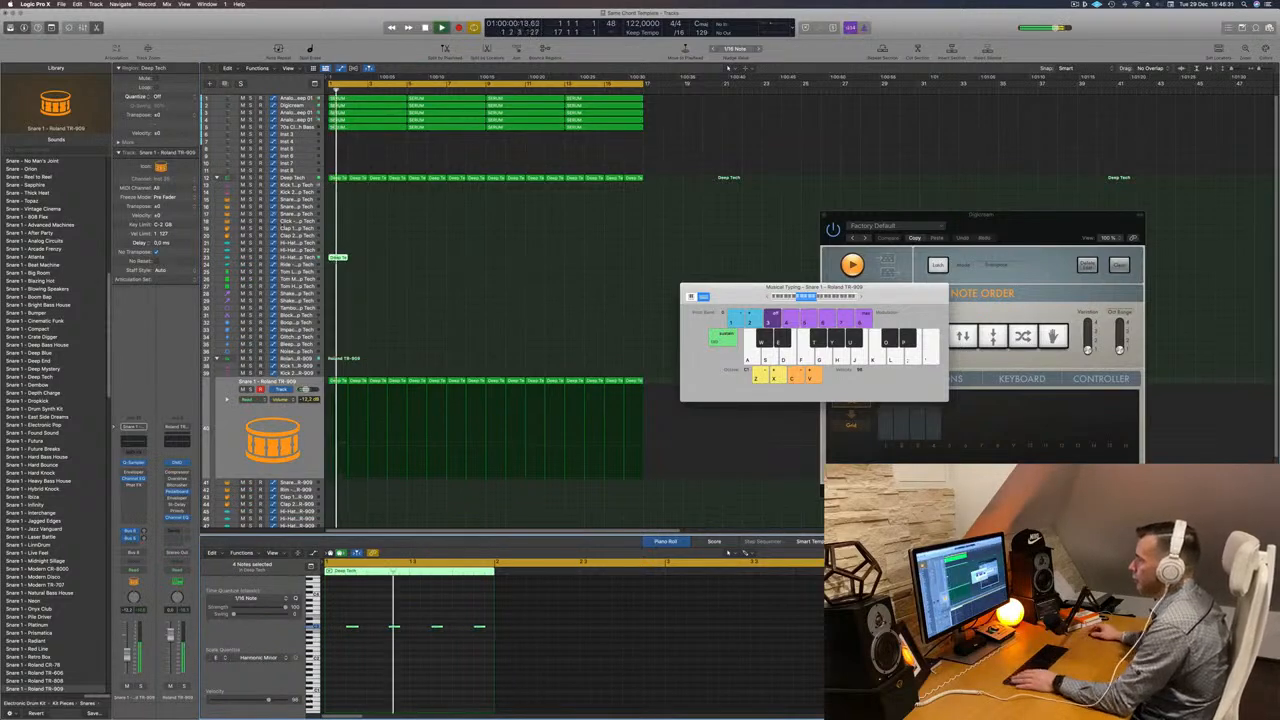
- Extend the off-beat open hi-hat pattern across the whole section and audition it
left_click_drag(338, 258, 420, 262)
key("space")
left_click(297, 257)
key("space")
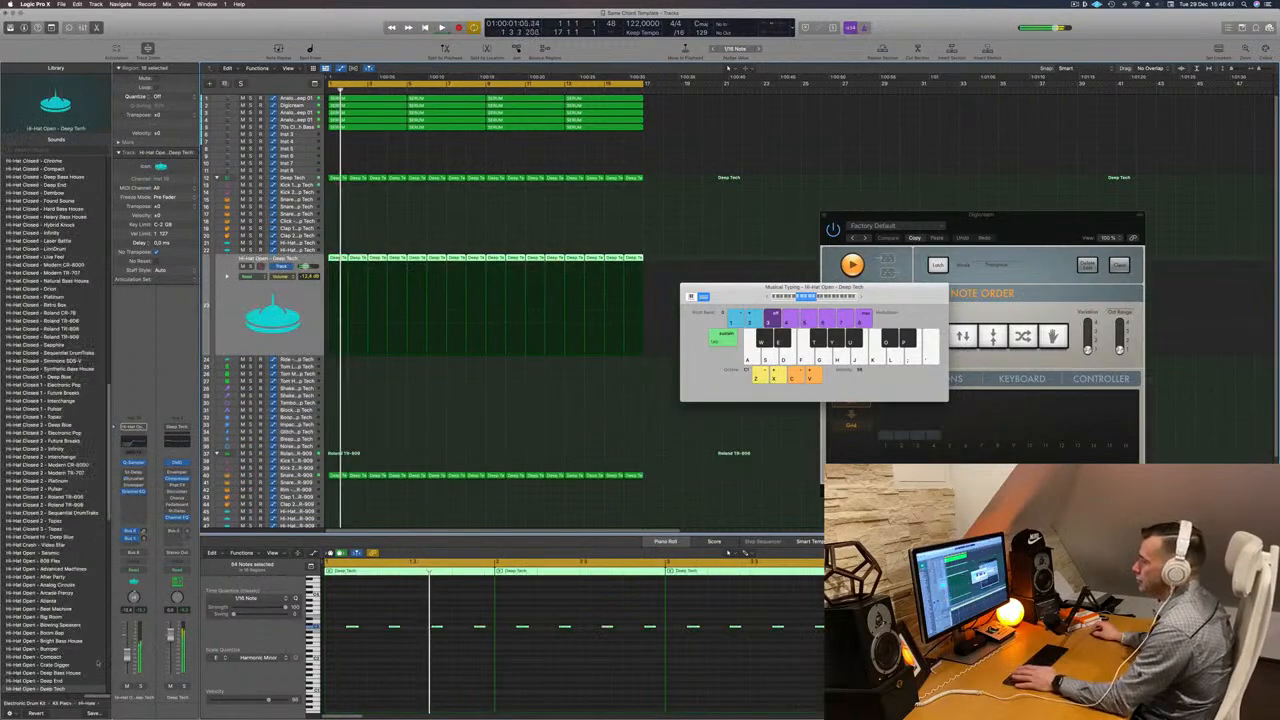
key("space")
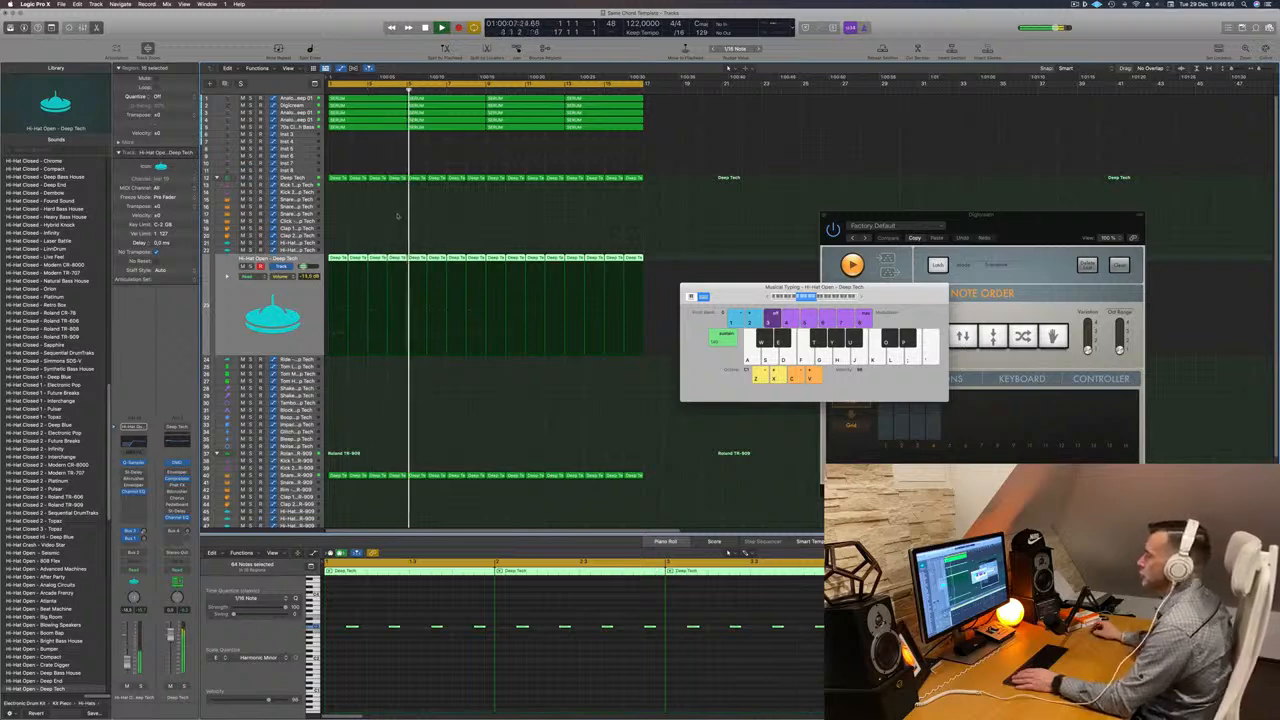
- Select all regions, then name and colour them by their tracks
key("super+a")
right_click(446, 128)
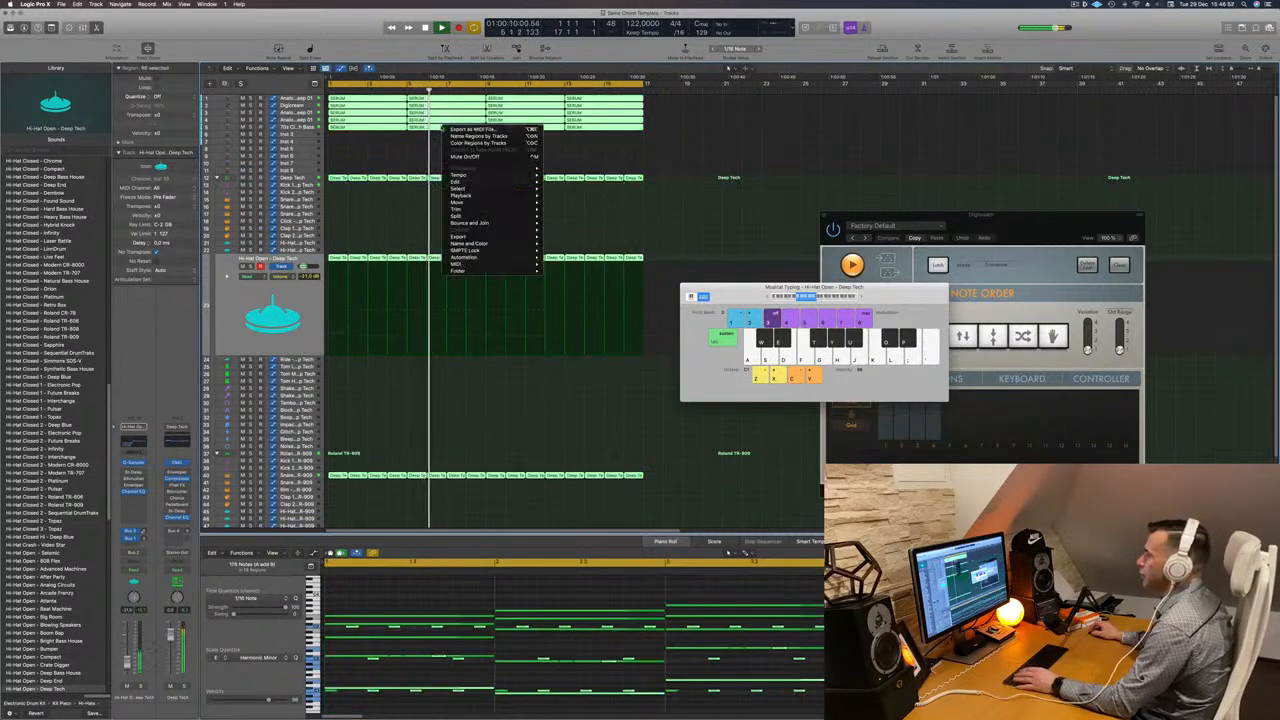
left_click(452, 136)
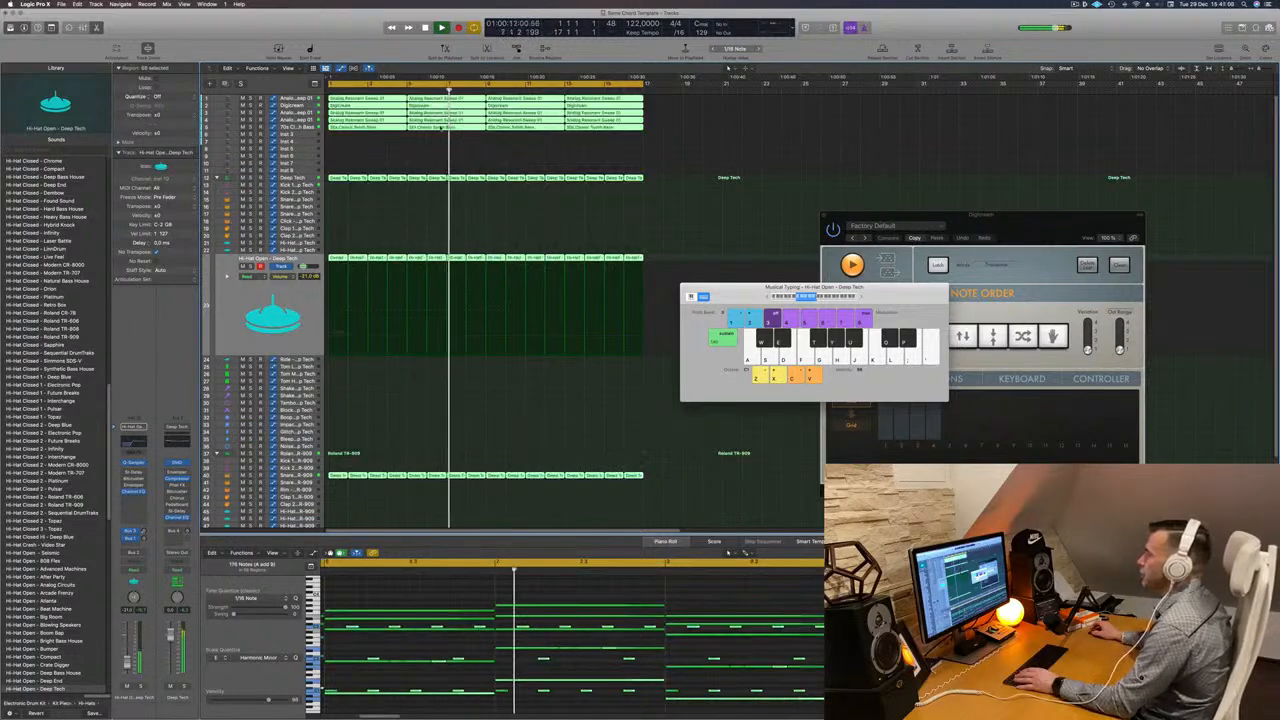
right_click(447, 129)
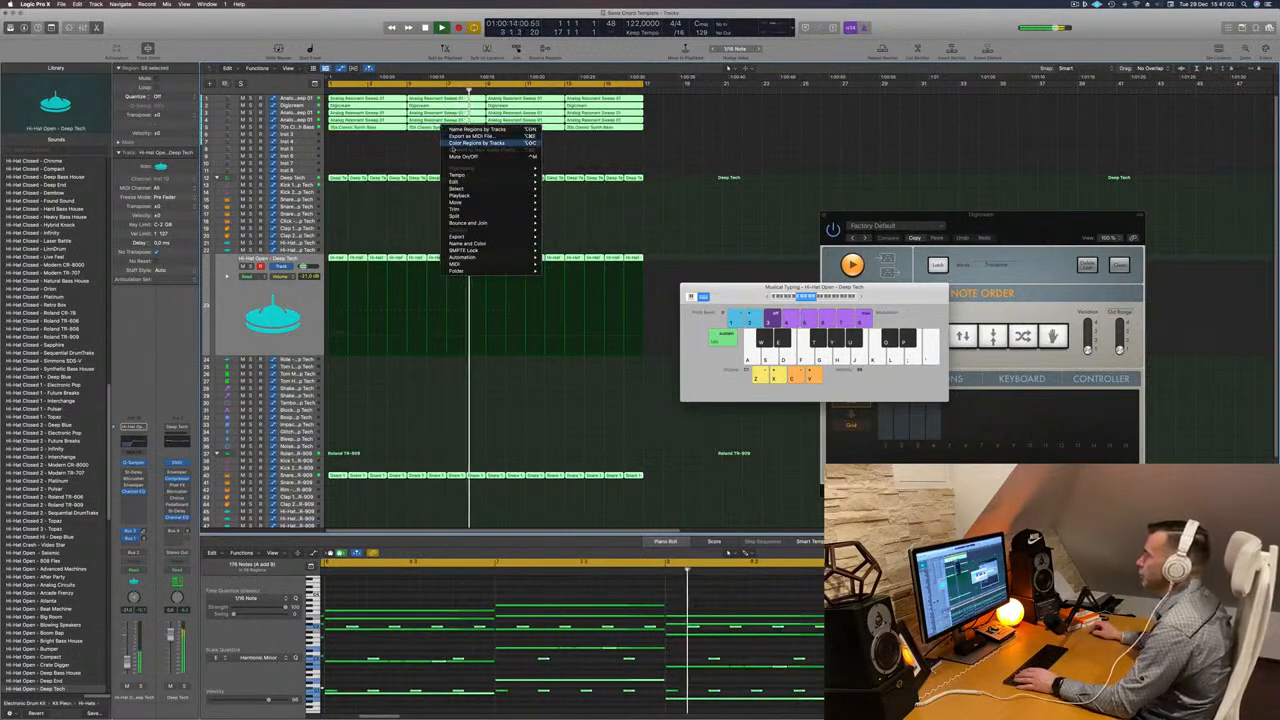
left_click(458, 143)
- Copy the first open hi-hat region down onto another drum track
scroll(404, 218, "down", 3)
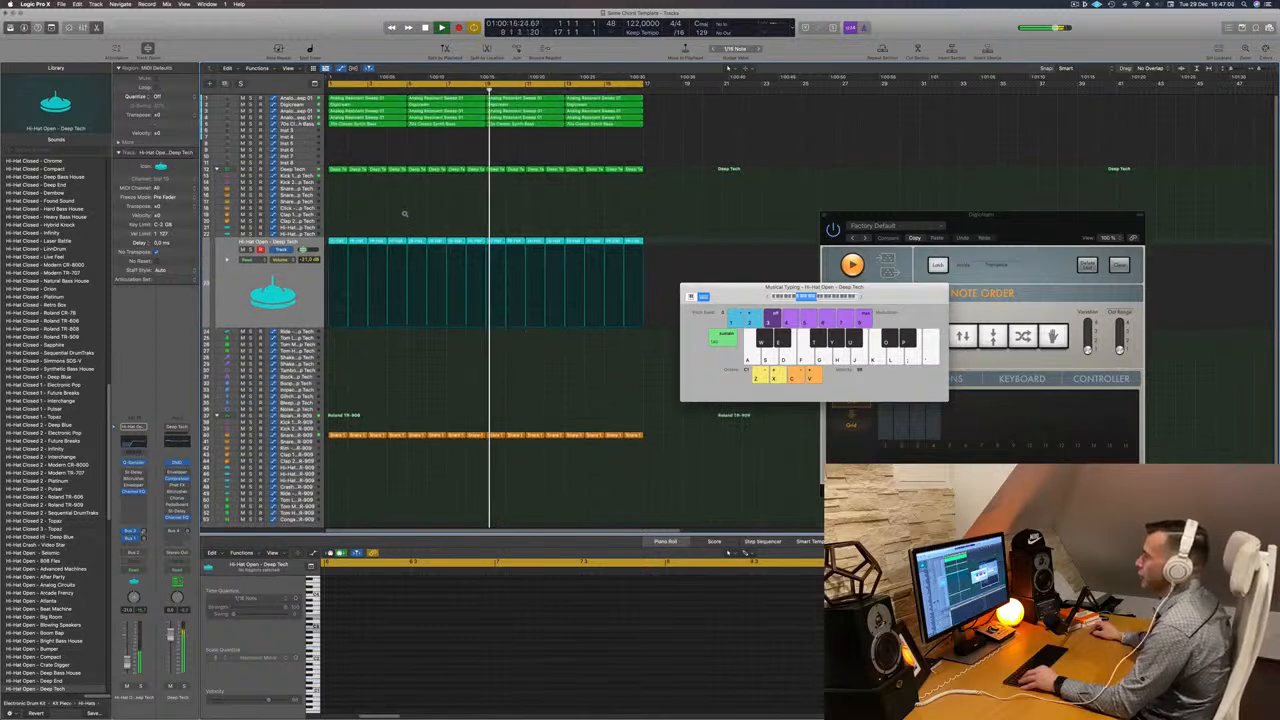
scroll(403, 211, "up", 1)
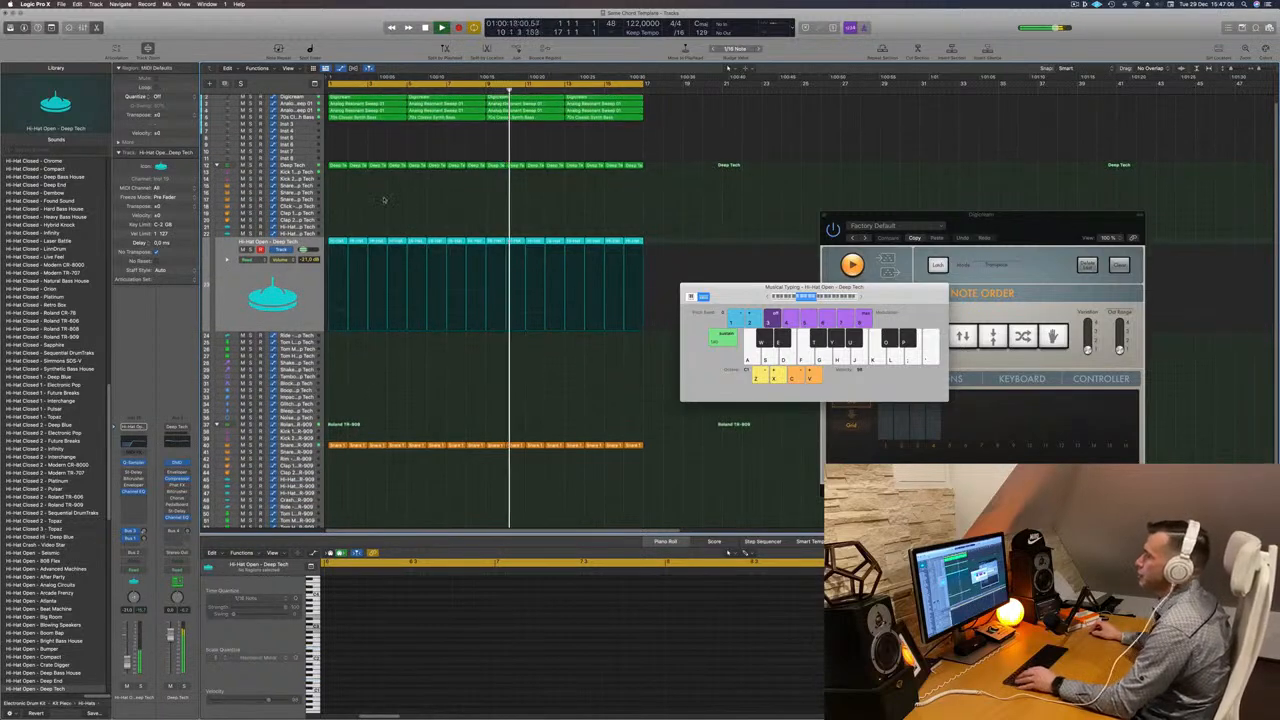
scroll(383, 200, "down", 3)
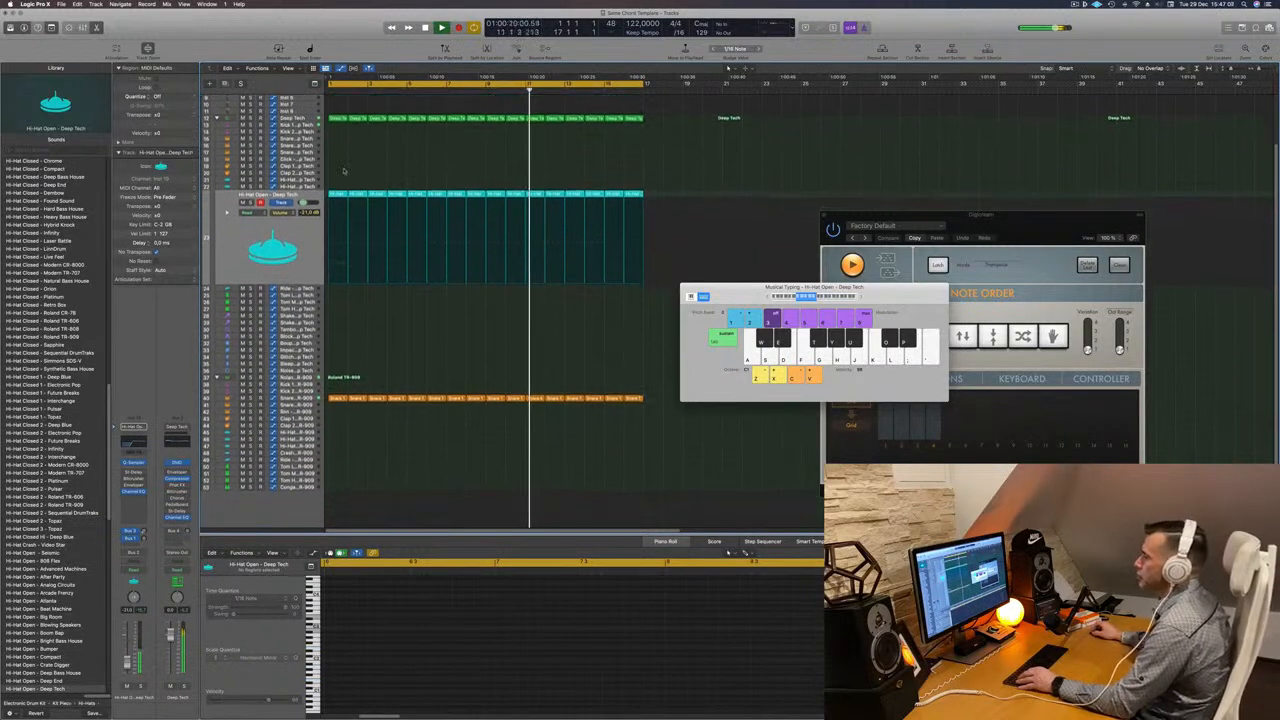
left_click(337, 194)
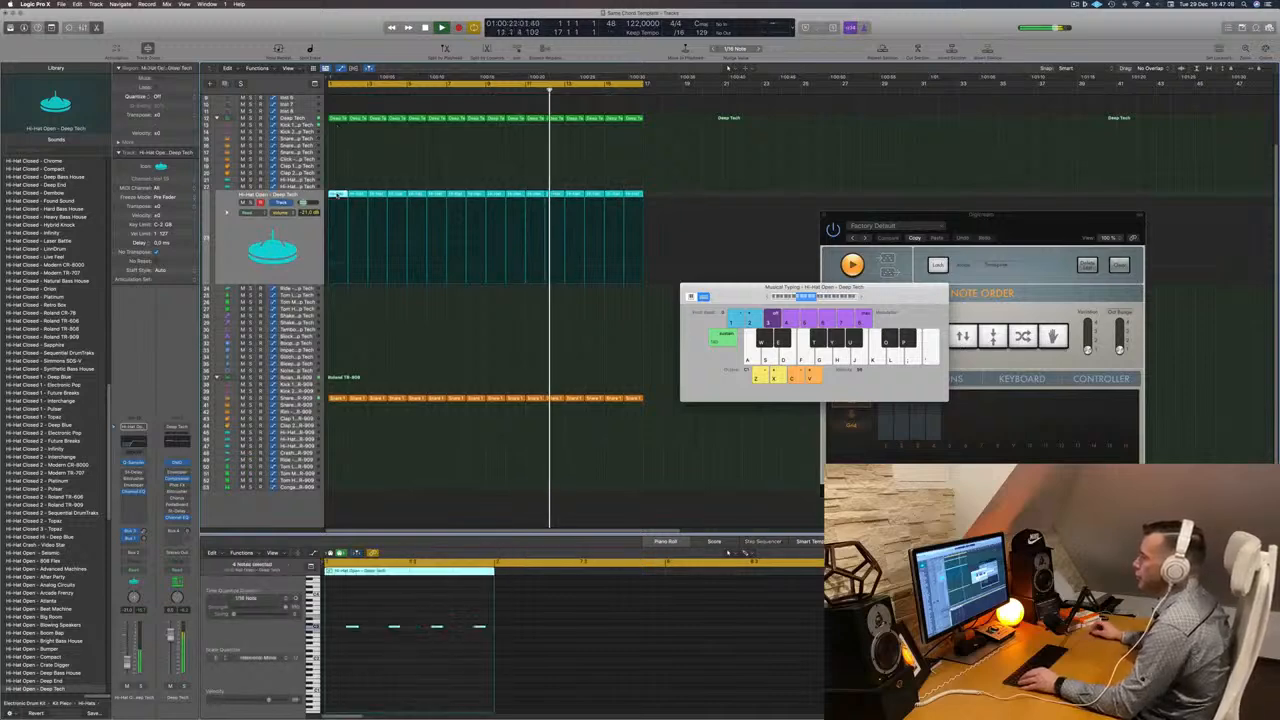
left_click_drag(337, 194, 335, 338)
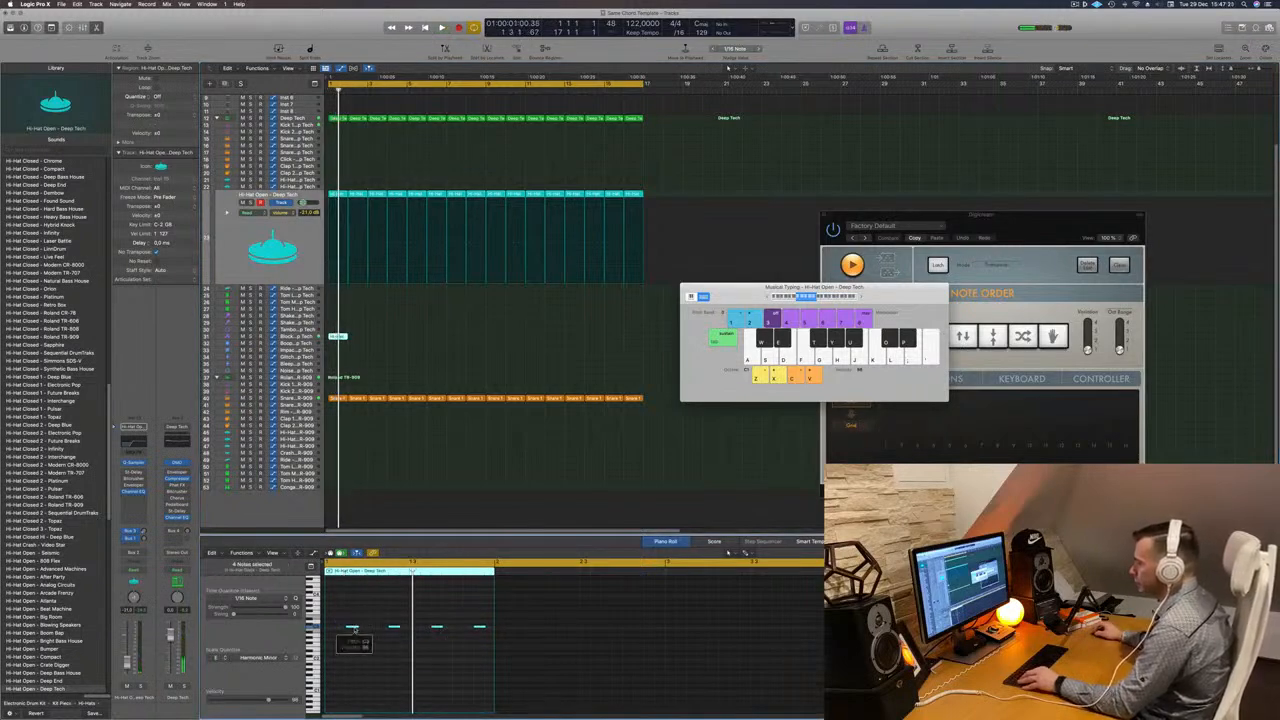
- Nudge the copied open hi-hat notes slightly earlier, repeat that region across the whole section and audition it
left_click_drag(349, 633, 339, 633)
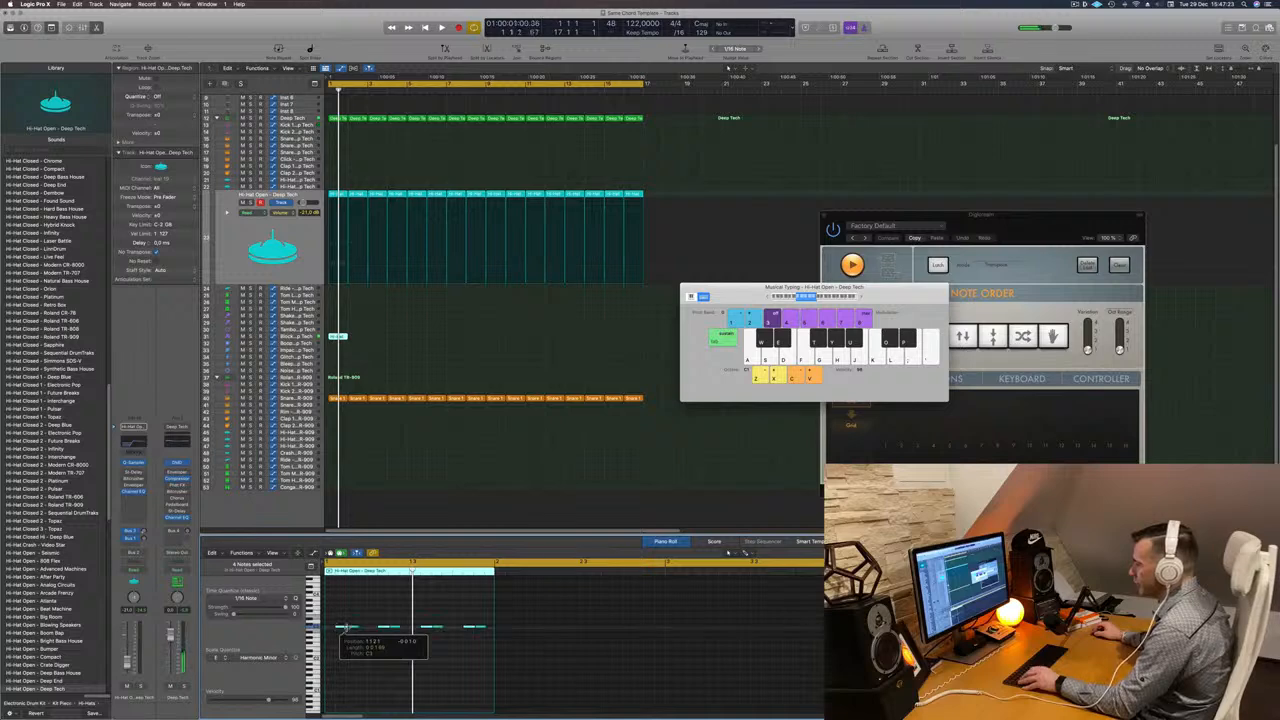
key("space")
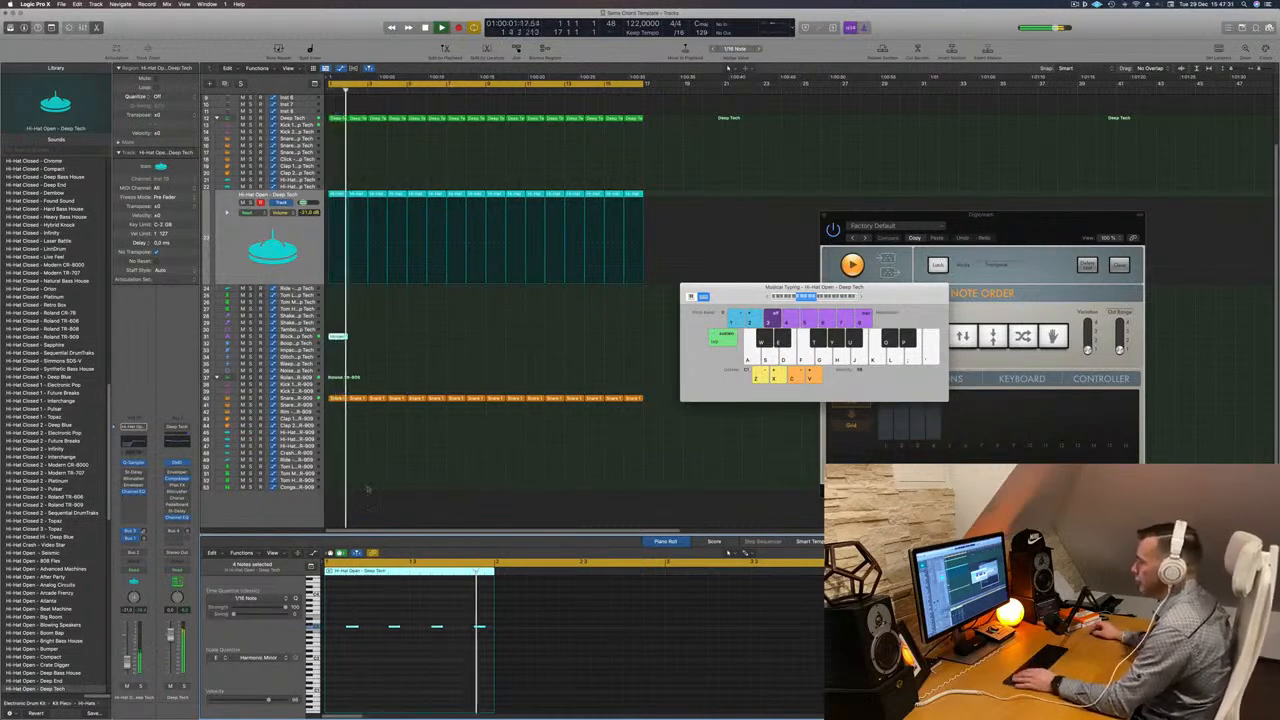
left_click_drag(340, 338, 498, 343)
left_click(343, 338, "shift")
key("Return")
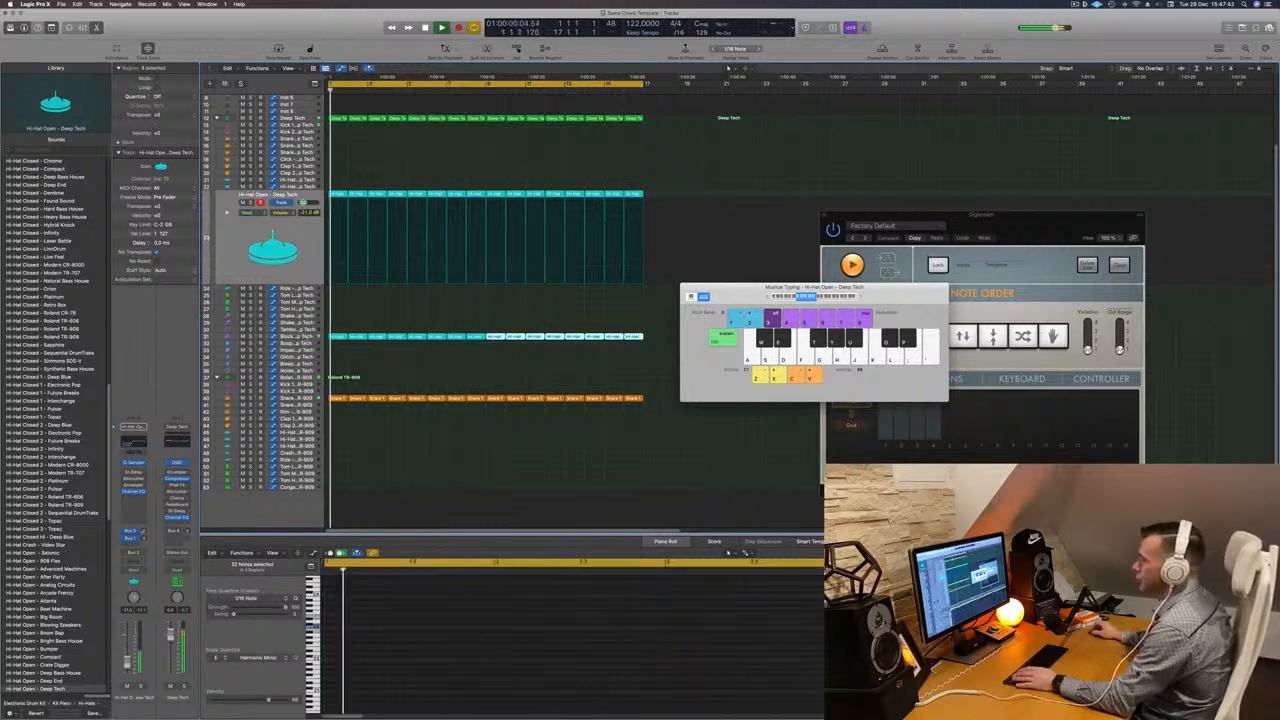
left_click(297, 337)
key("space")
key("space")
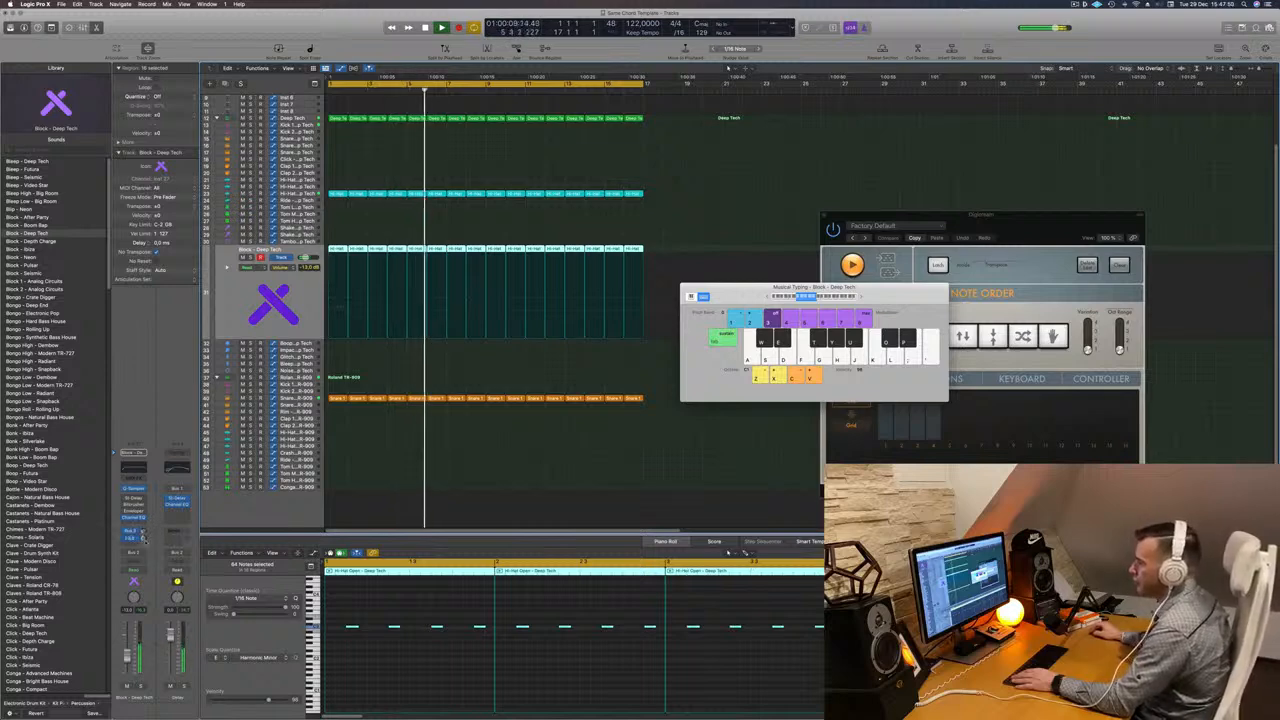
- Select the Analog Resonant Sweep pad track and open its automation lane
scroll(480, 300, "up", 3)
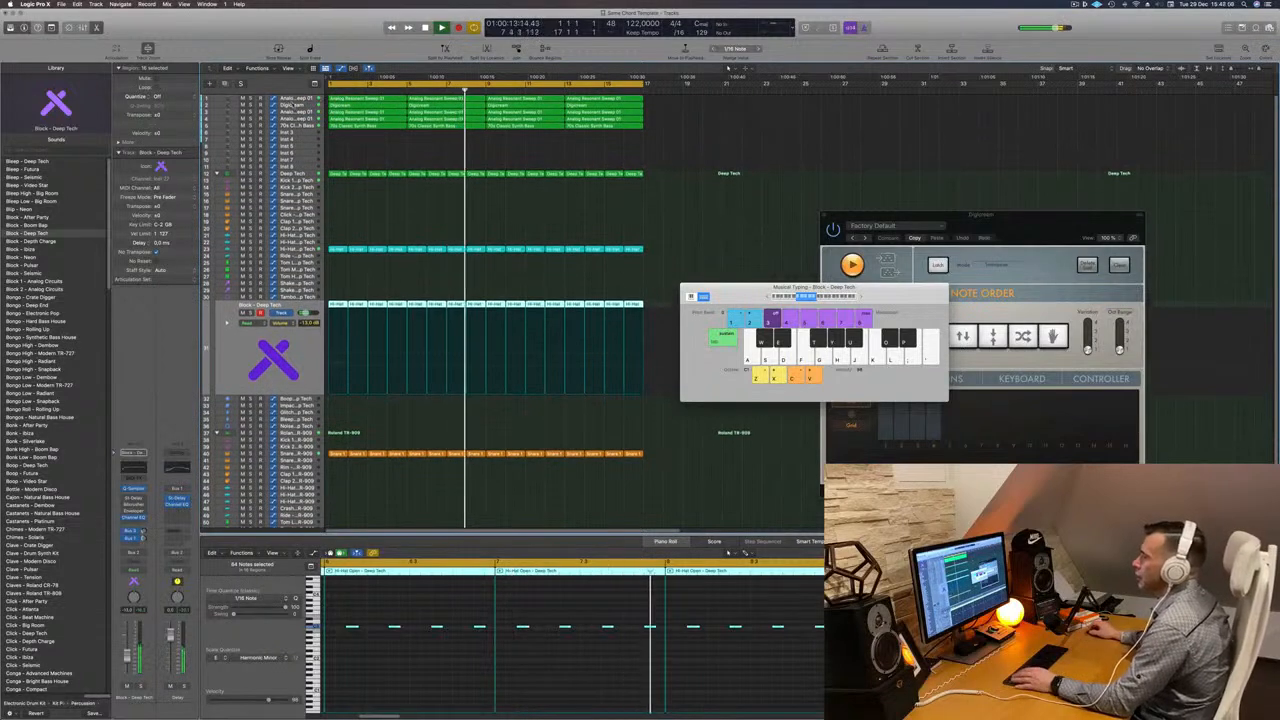
left_click(265, 99)
key("Return")
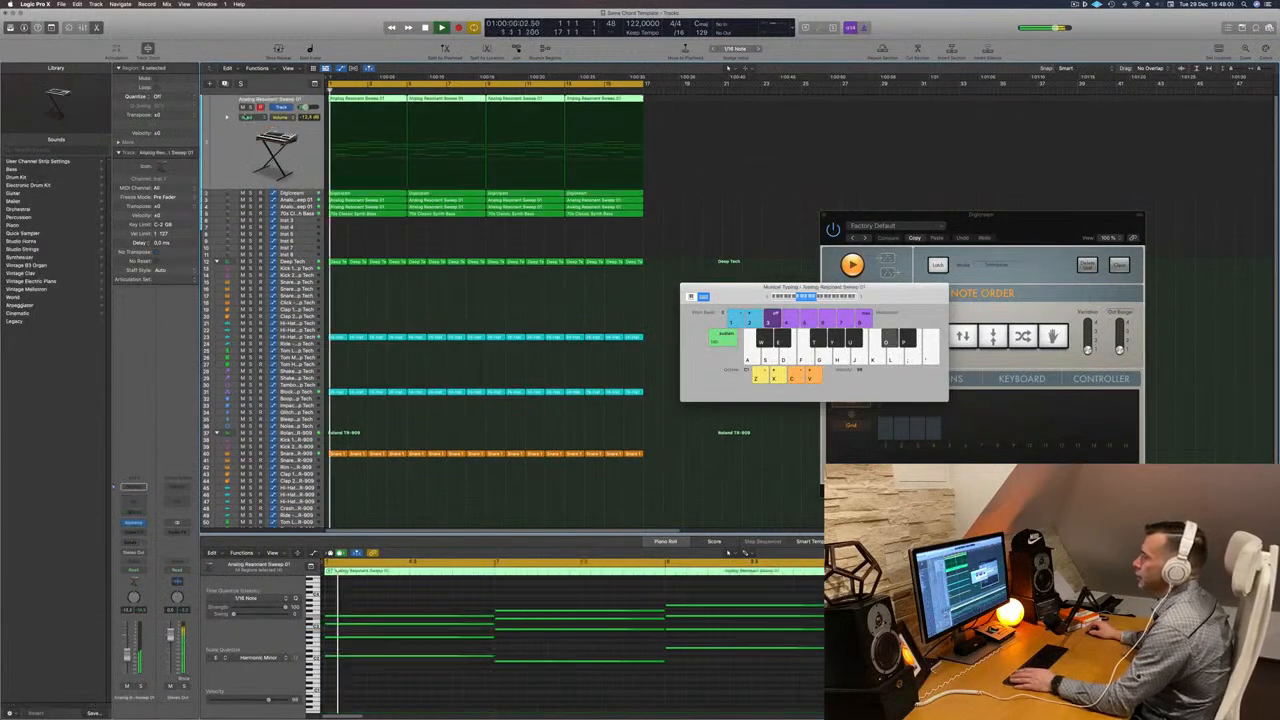
left_click(250, 108)
left_click(250, 108)
key("Return")
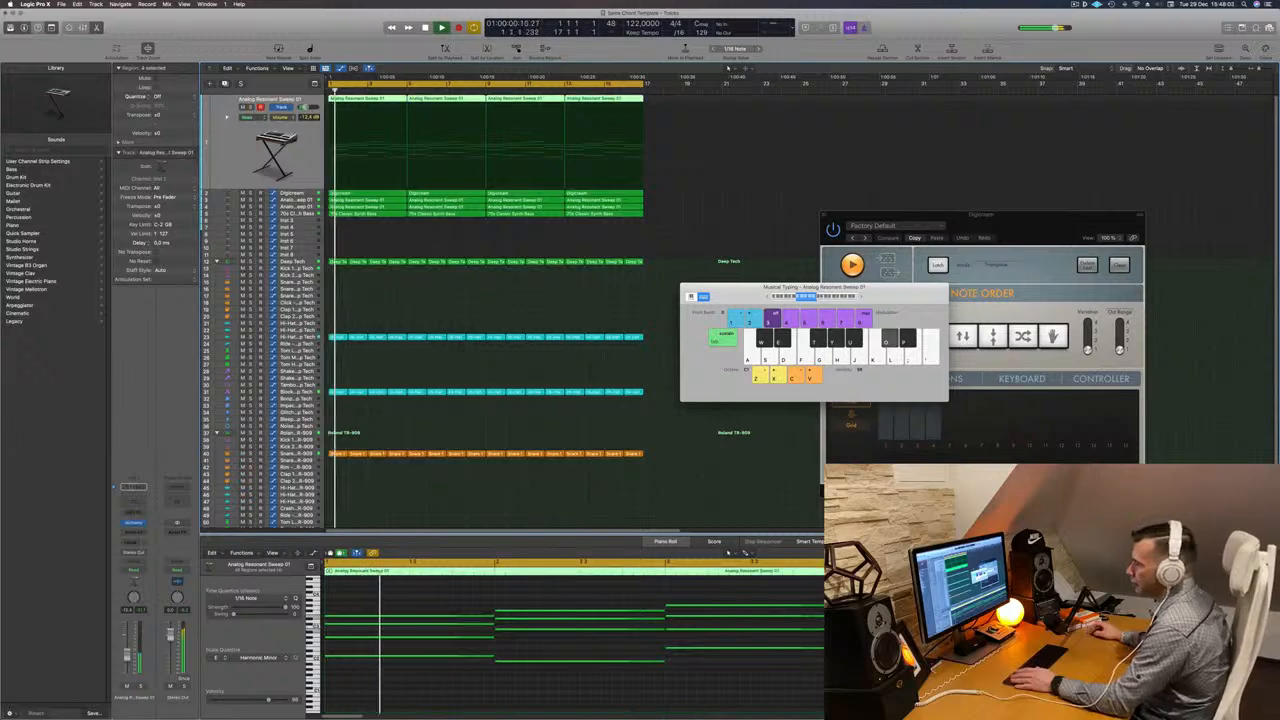
key("Return")
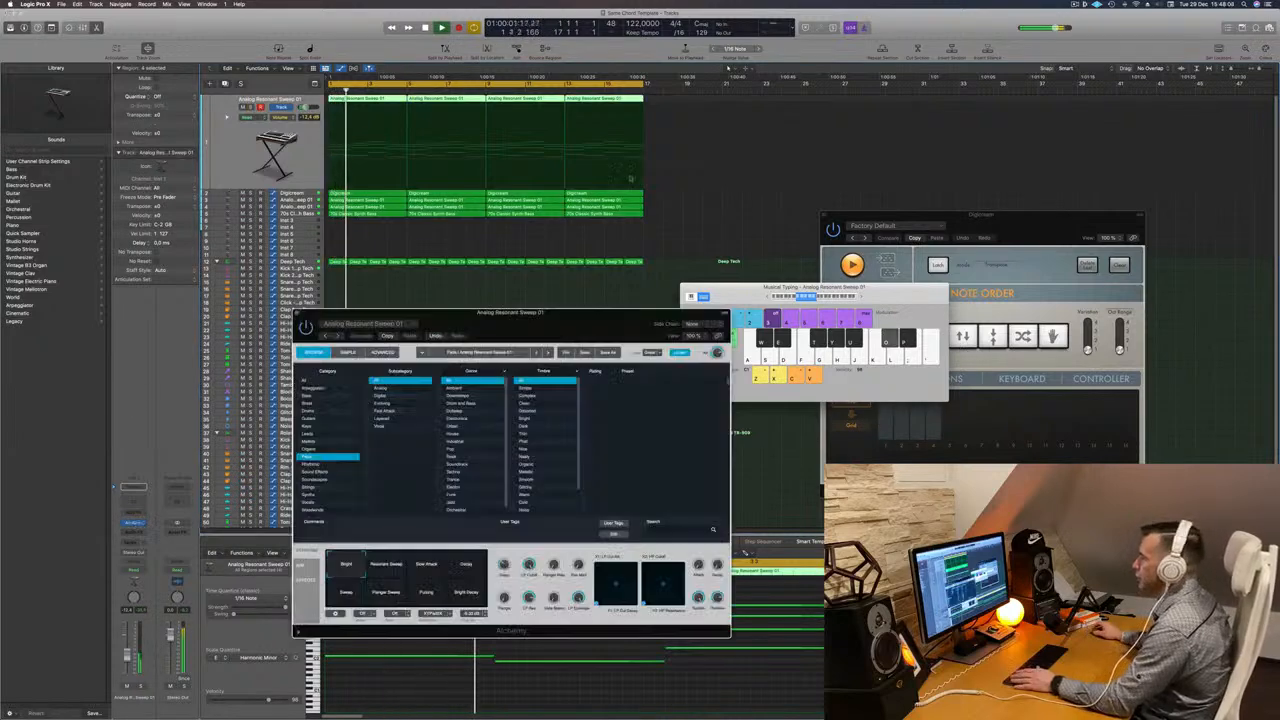
- Try recording Touch automation of an Alchemy knob on the pad track, then delete the recorded automation points
left_click_drag(577, 311, 791, 186)
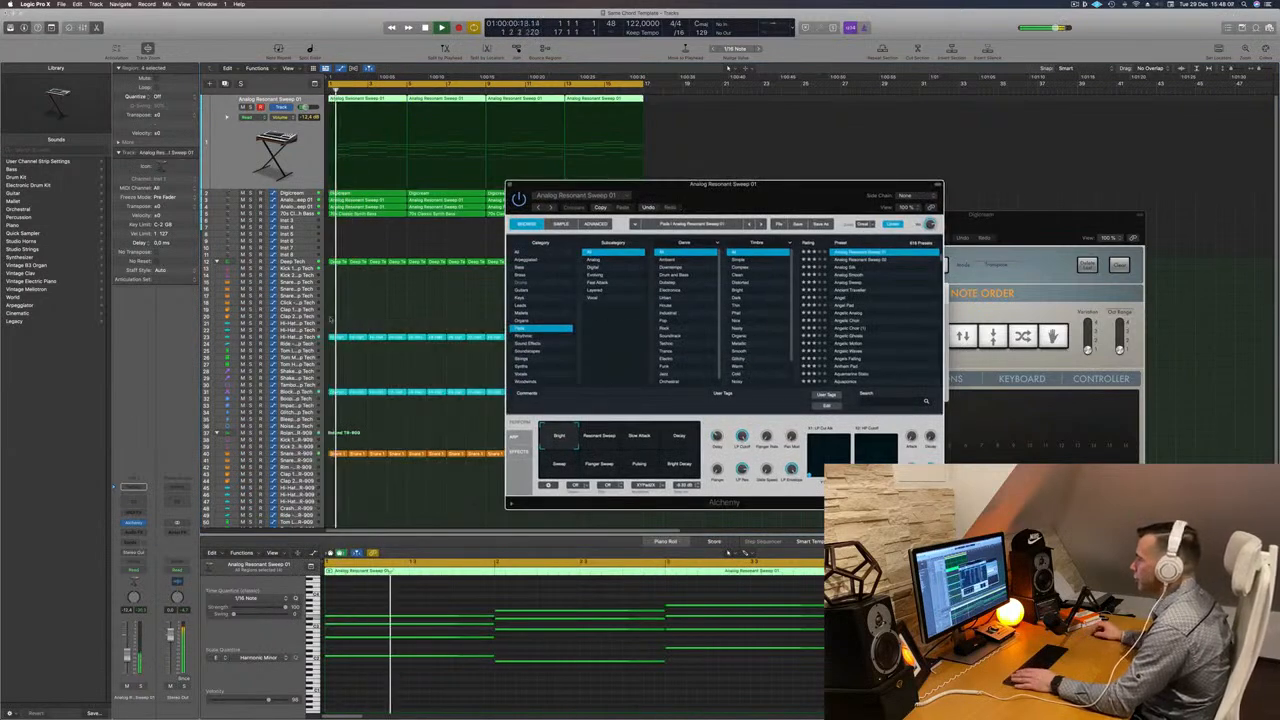
left_click(141, 571)
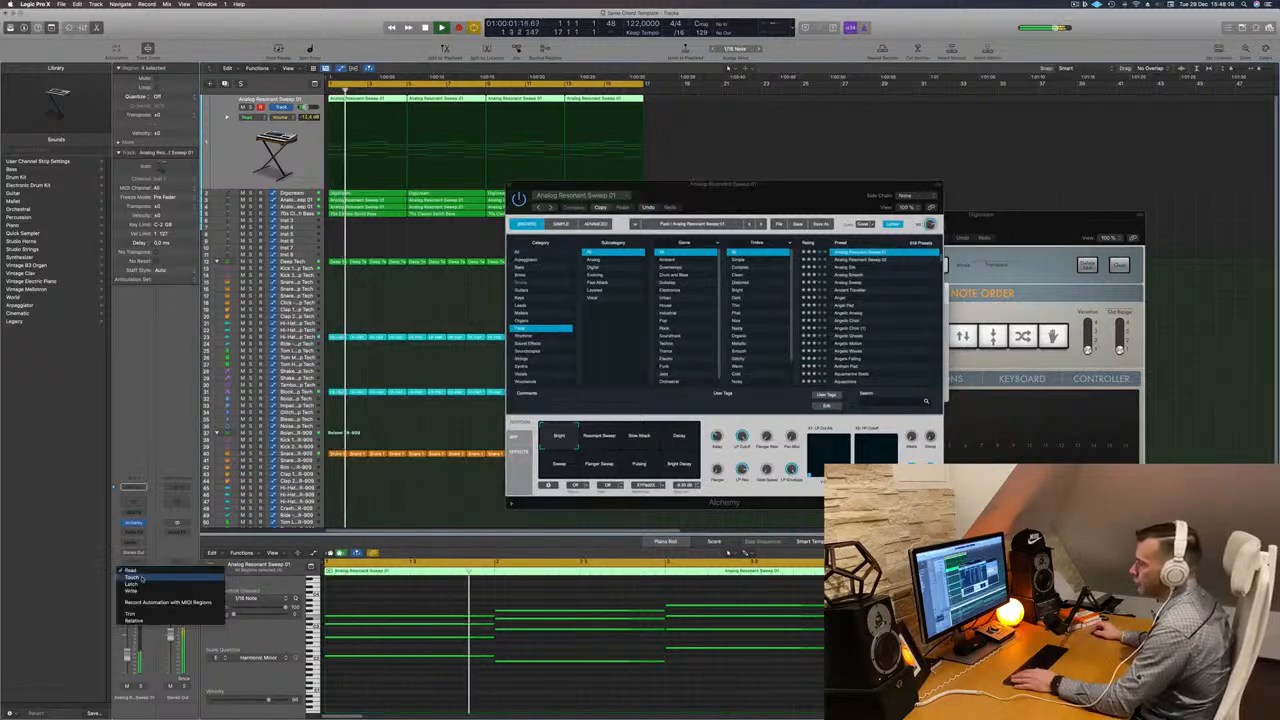
left_click(141, 577)
key("Return")
left_click(742, 503)
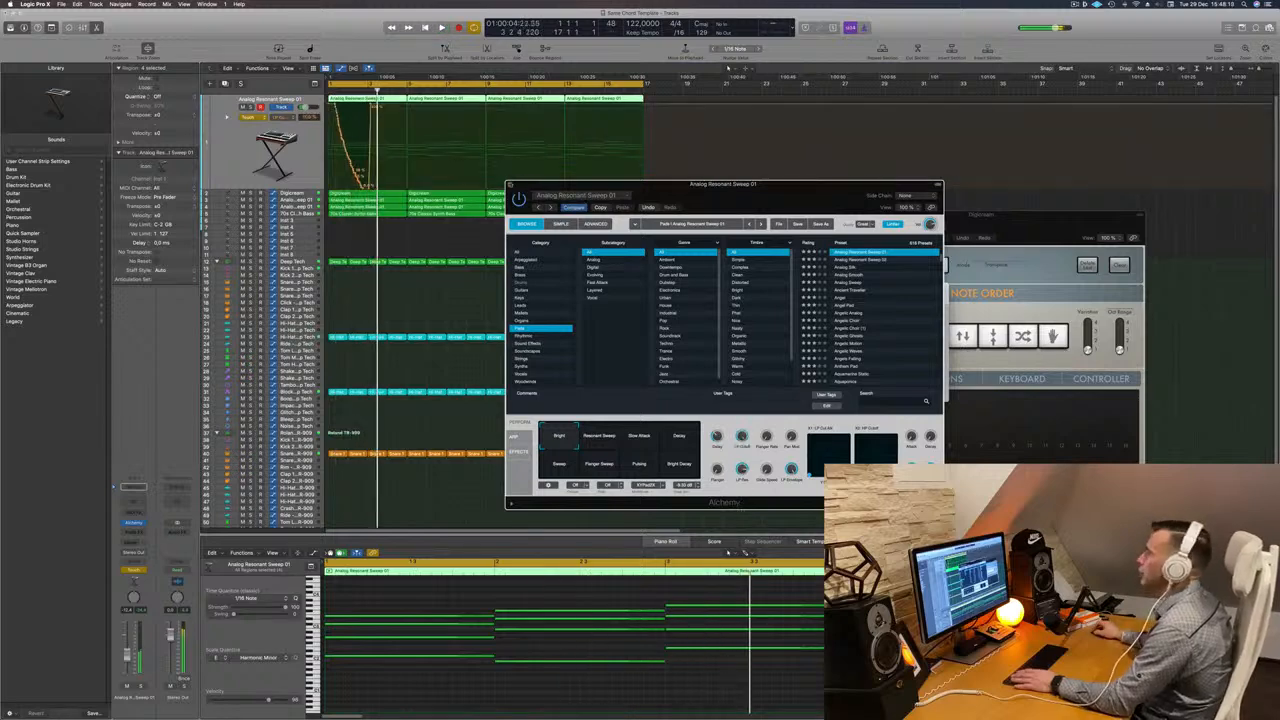
left_click(509, 185)
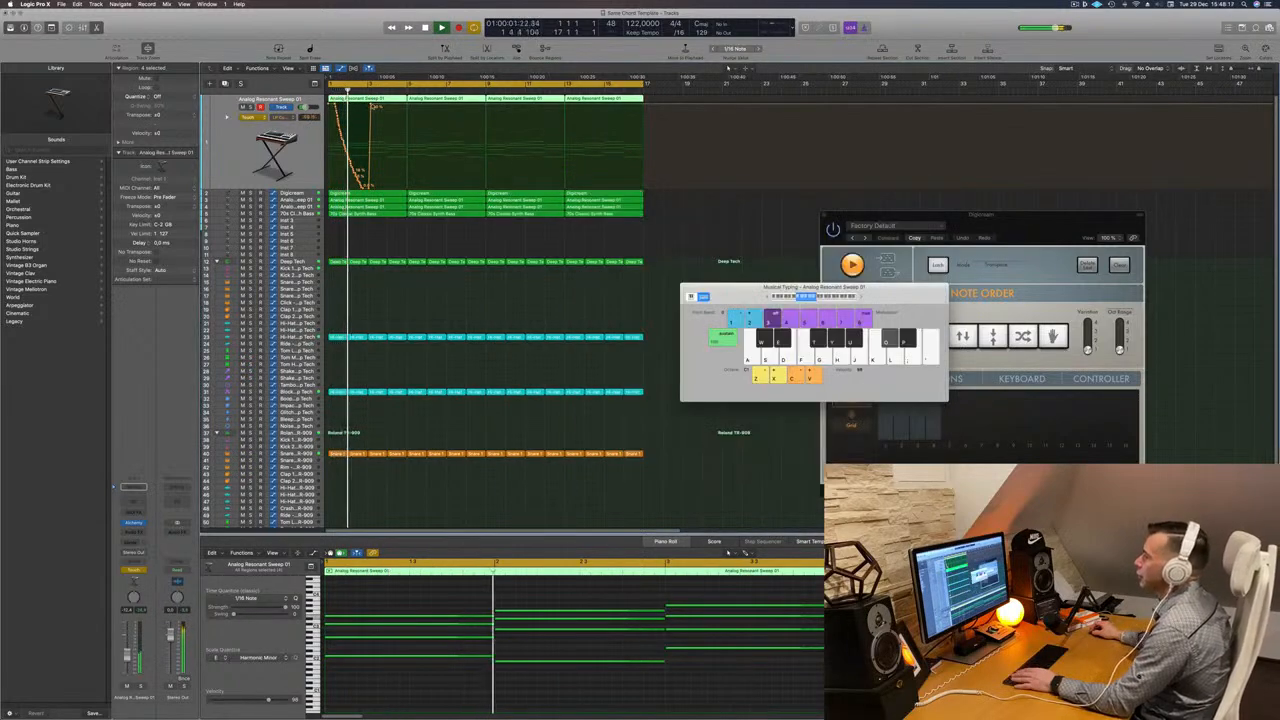
left_click_drag(376, 108, 308, 186)
key("Delete")
key("Return")
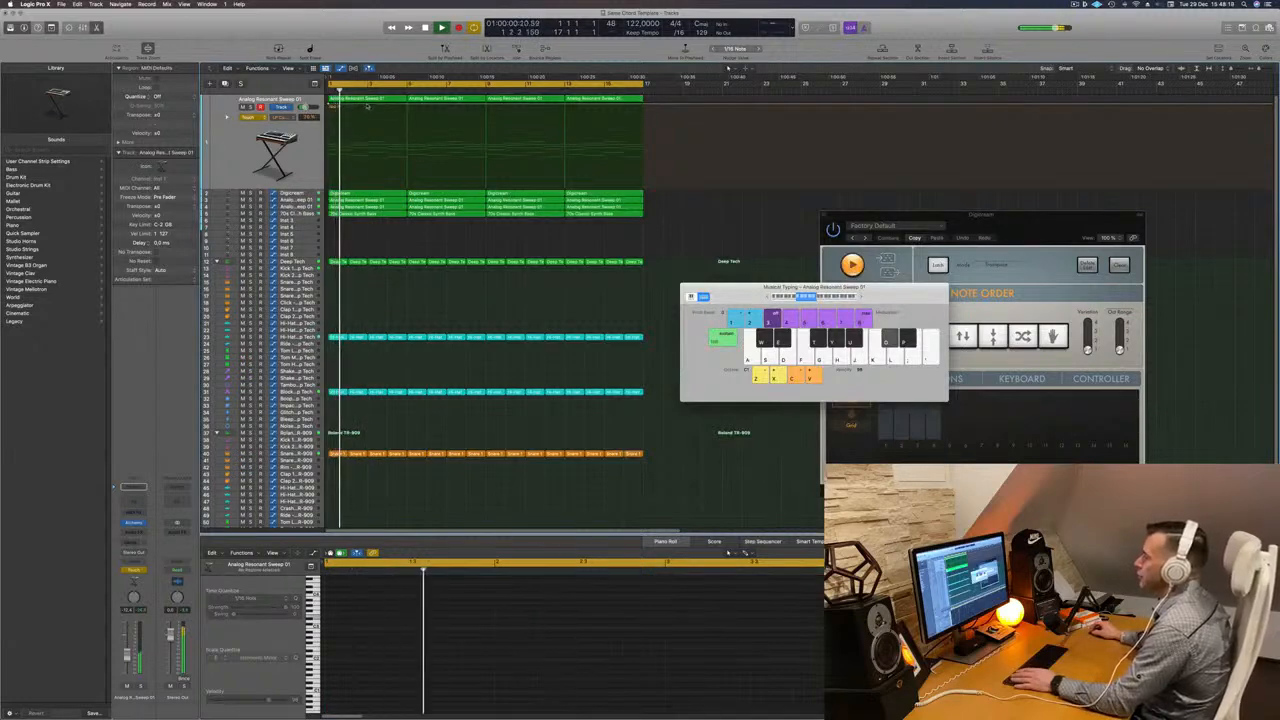
- Draw a V-shaped automation dip at the start of the pad track and set its automation mode to Read
left_click_drag(372, 106, 405, 104)
left_click_drag(369, 186, 369, 187)
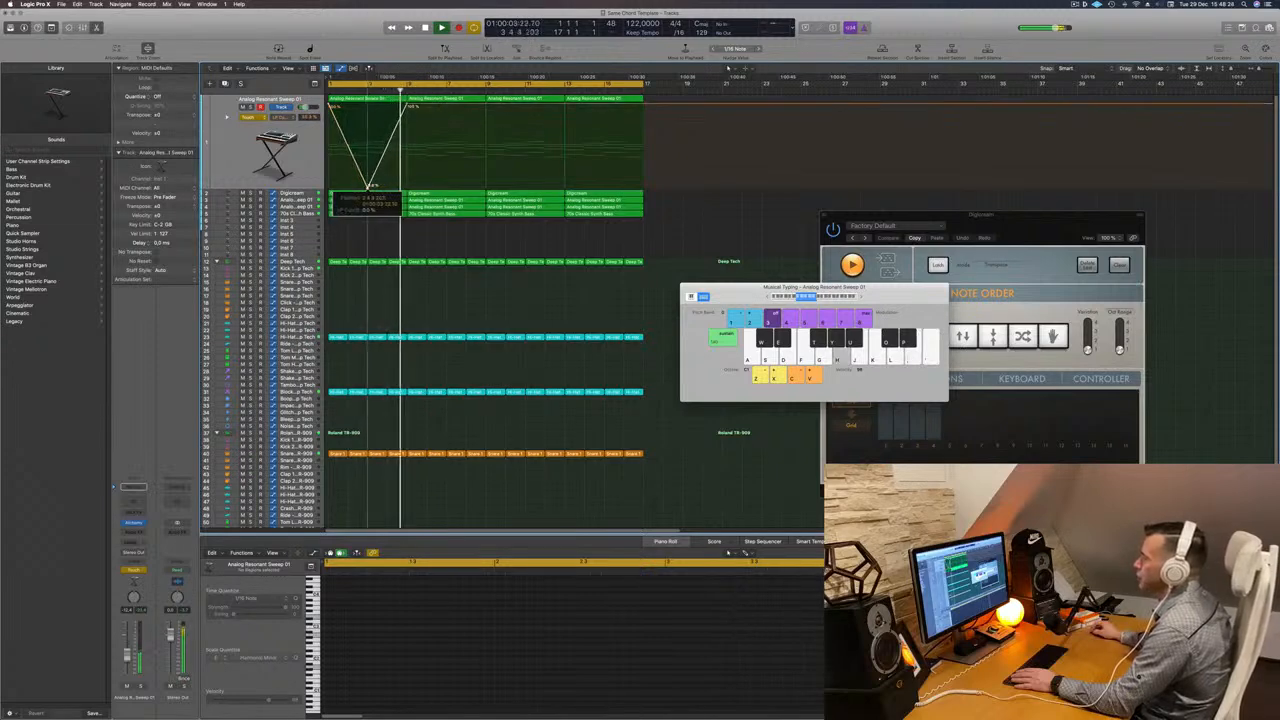
key("Return")
left_click(256, 118)
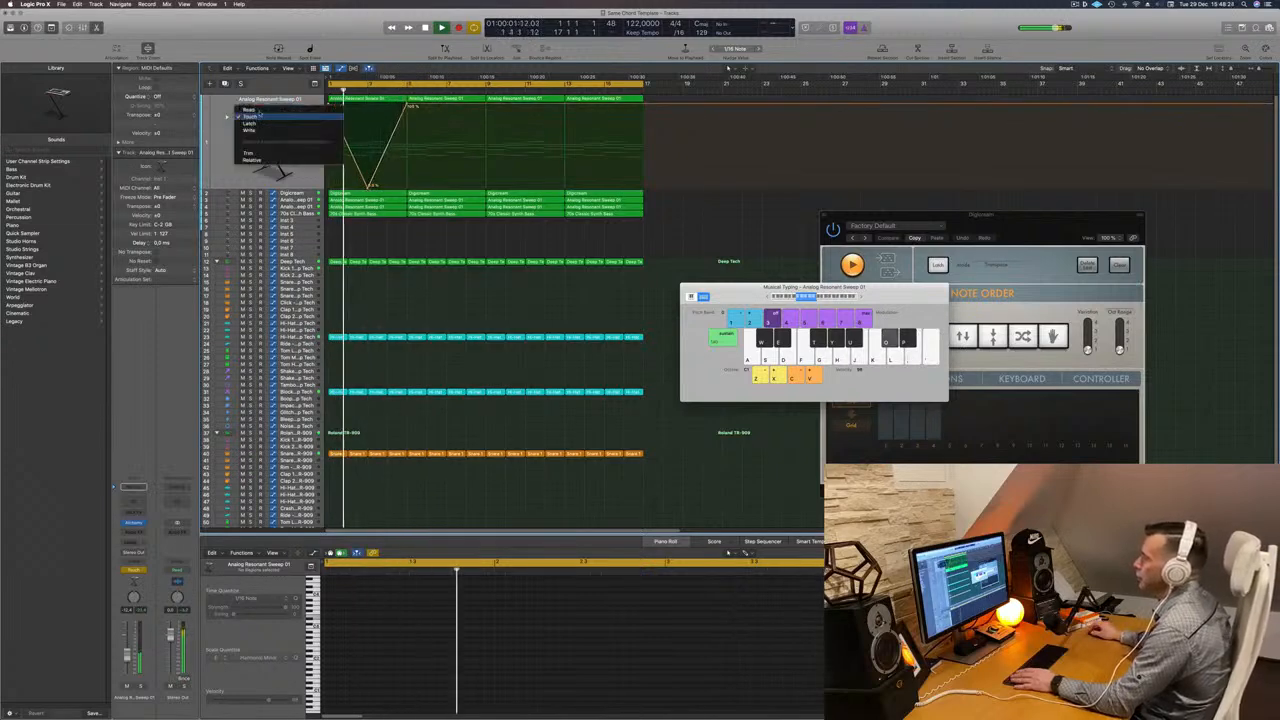
left_click(246, 110)
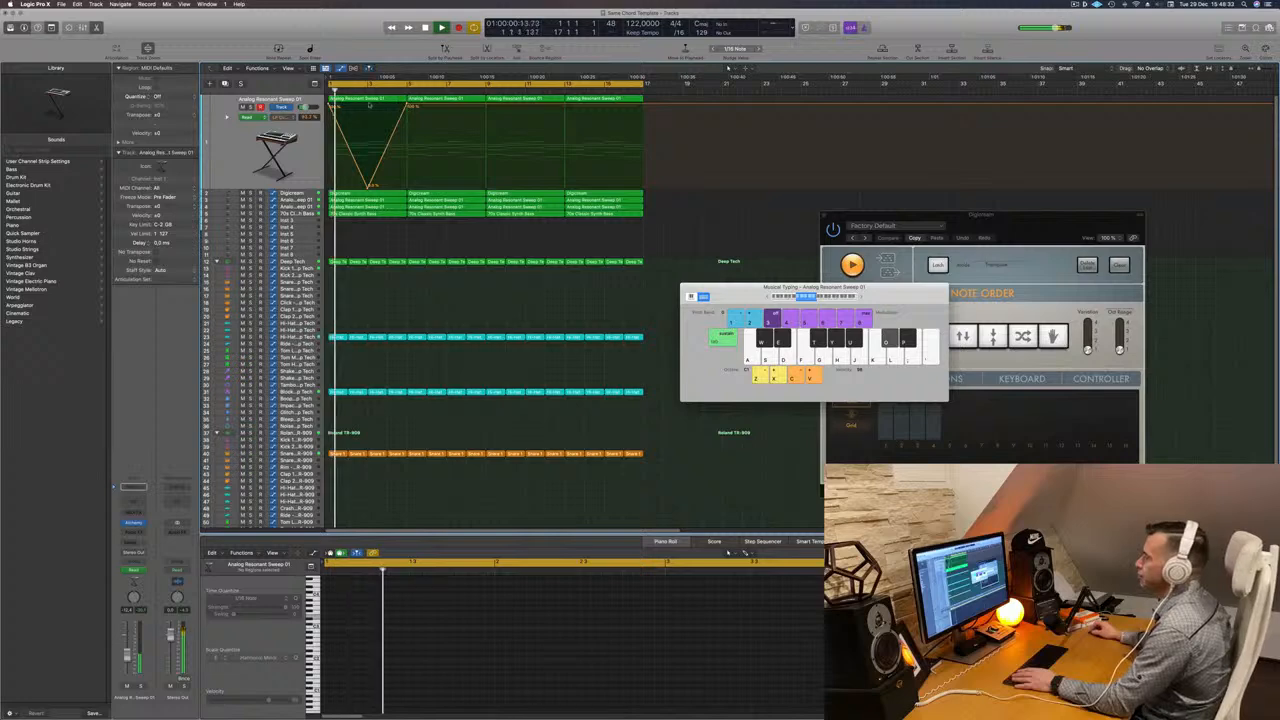
key("Return")
left_click(275, 145)
key("Return")
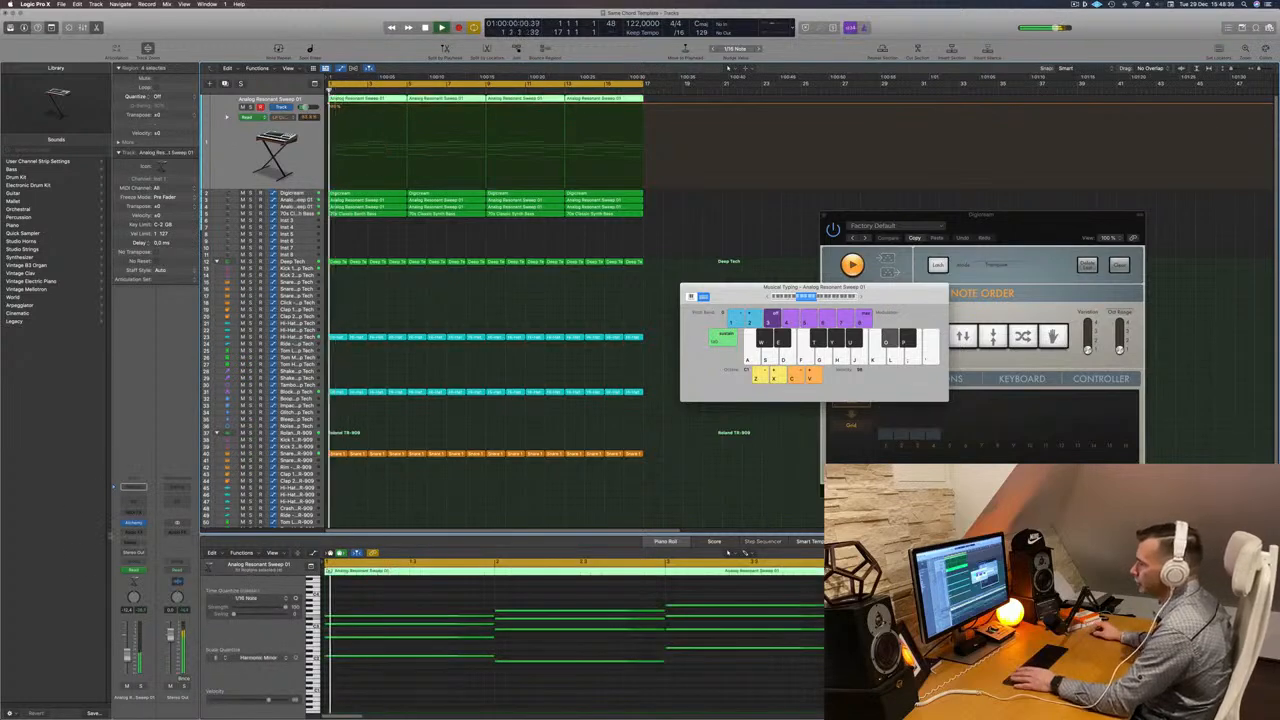
- Open the pad's Channel EQ and pull its high-cut filter down to about 625 Hz
left_click(133, 523)
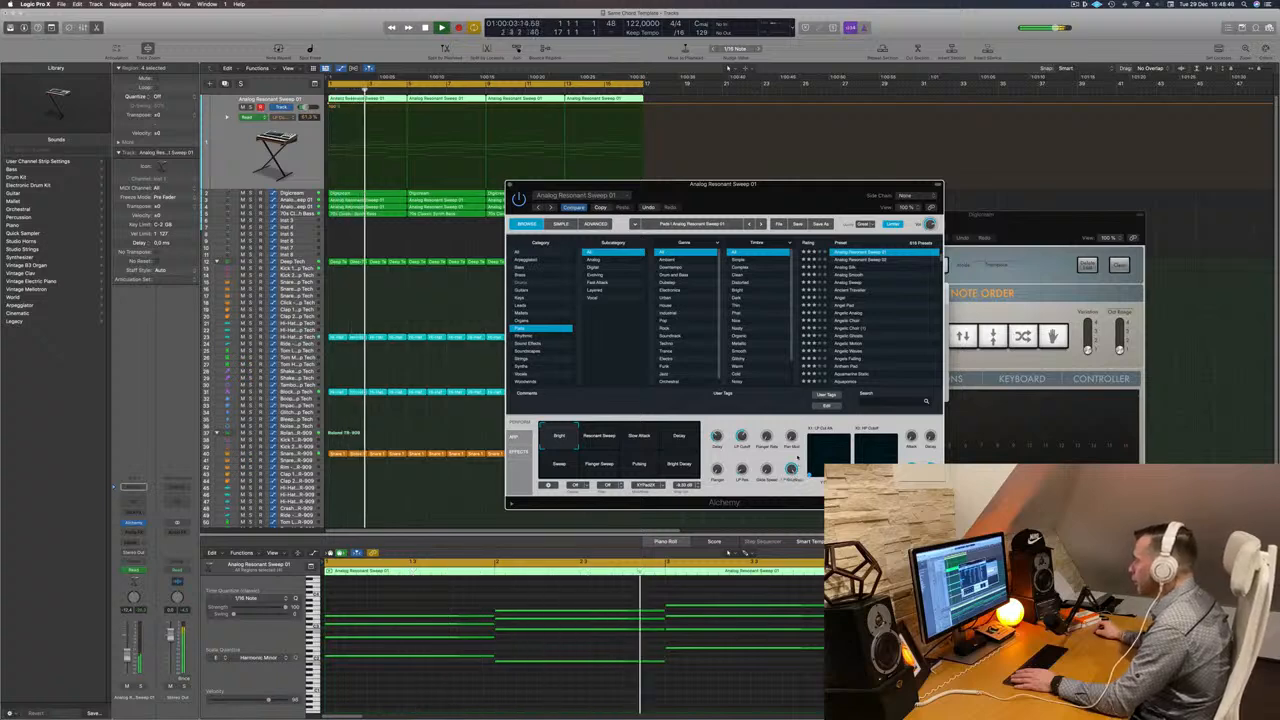
key("space")
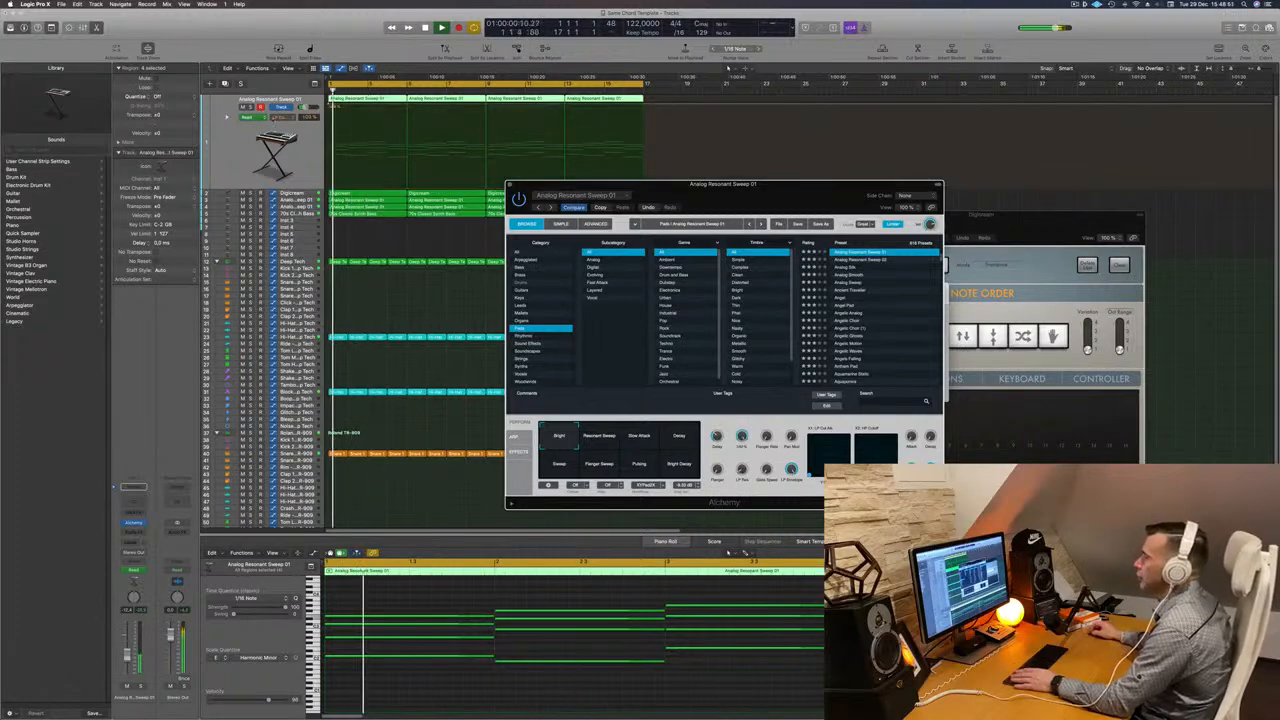
left_click(236, 169)
left_click(132, 501)
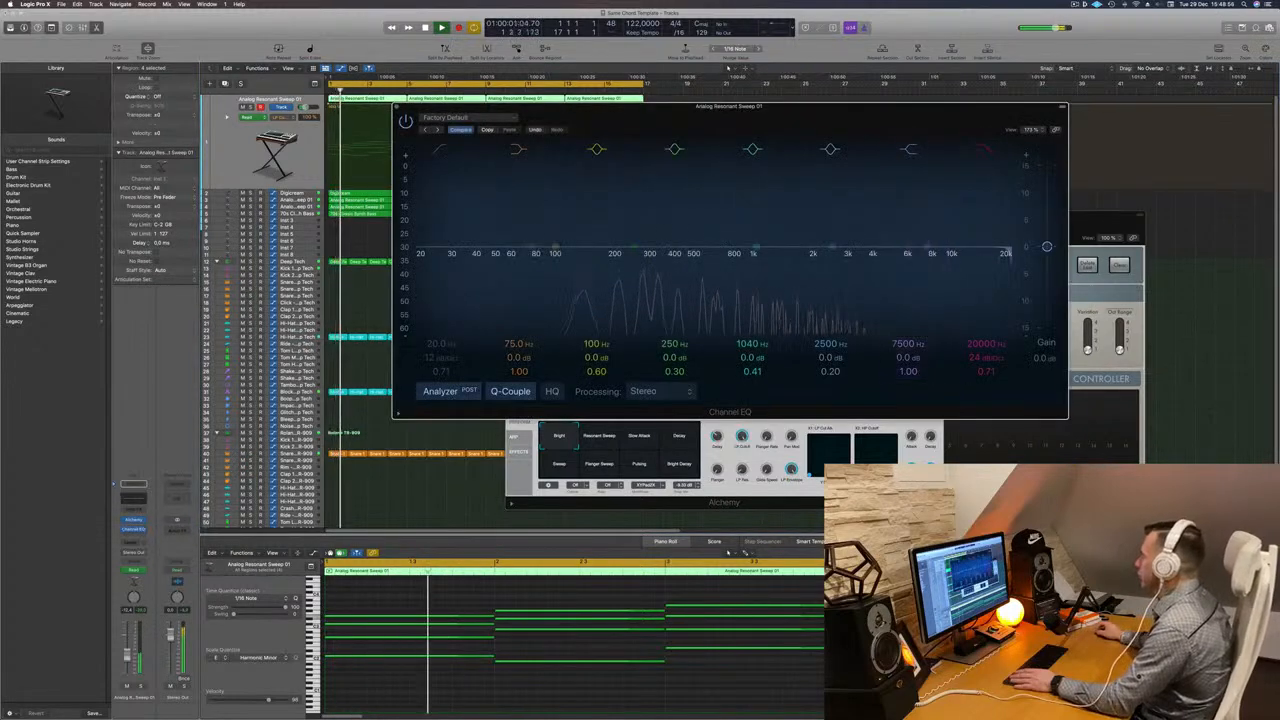
left_click_drag(1008, 254, 713, 260)
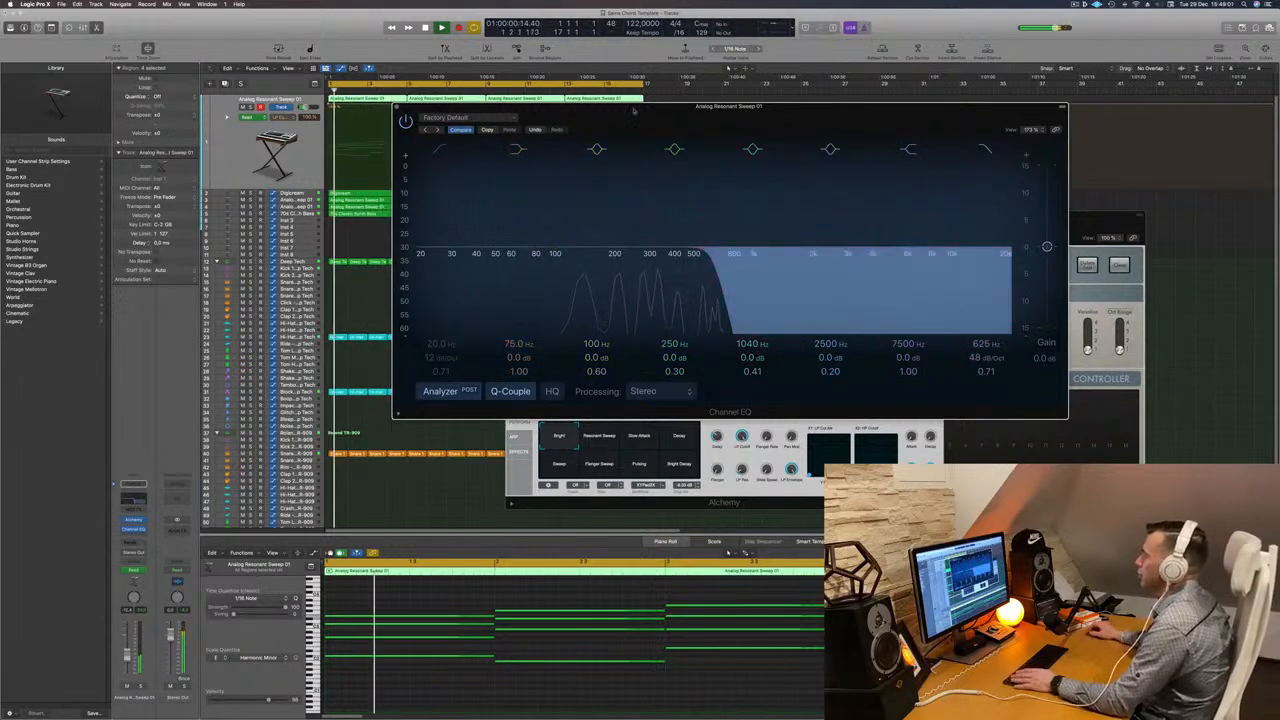
left_click_drag(628, 113, 740, 195)
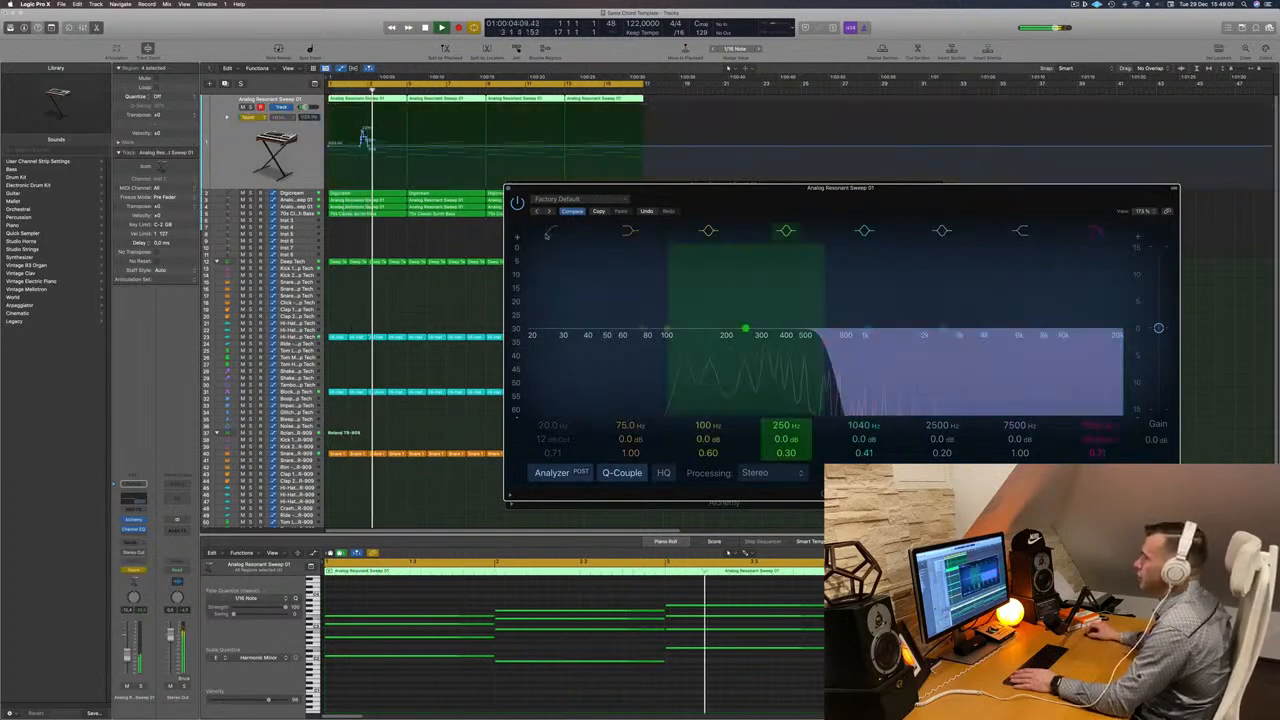
- Automate the EQ high-cut frequency to rise to the top over the first bars of the pad track
key("space")
left_click_drag(372, 148, 331, 147)
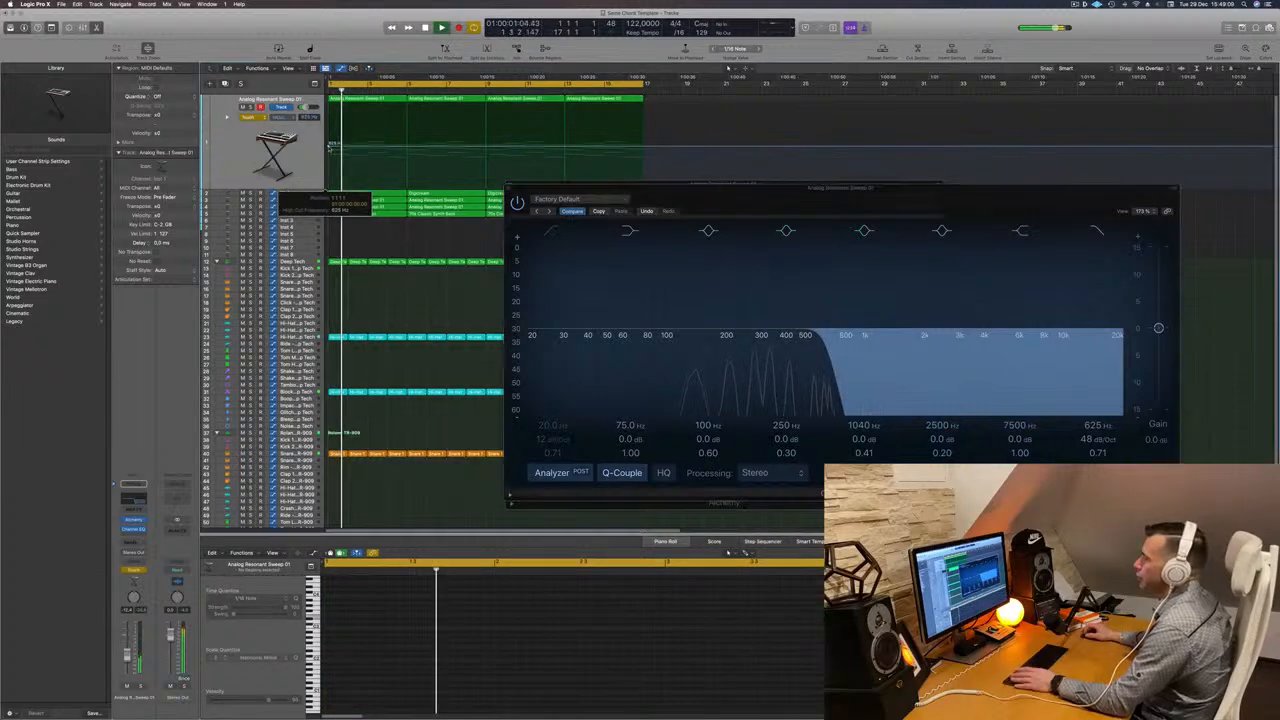
key("space")
key("space")
left_click_drag(408, 147, 408, 104)
left_click(249, 117)
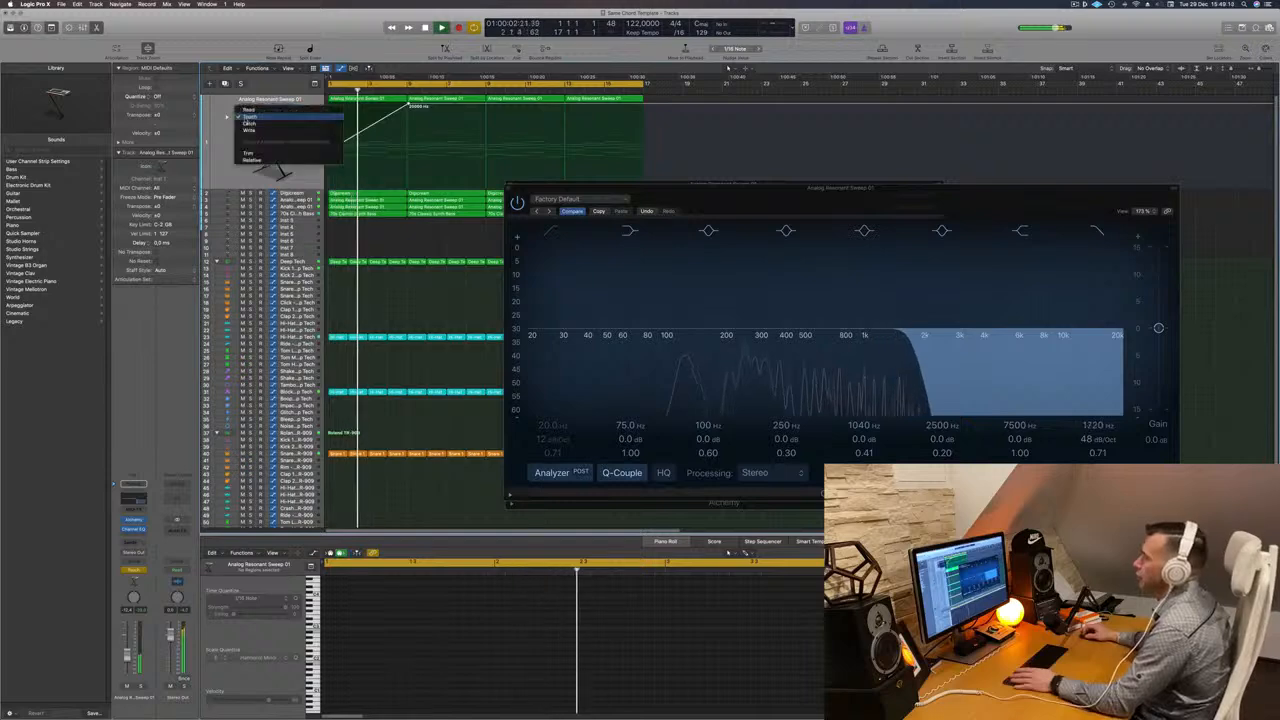
left_click(250, 110)
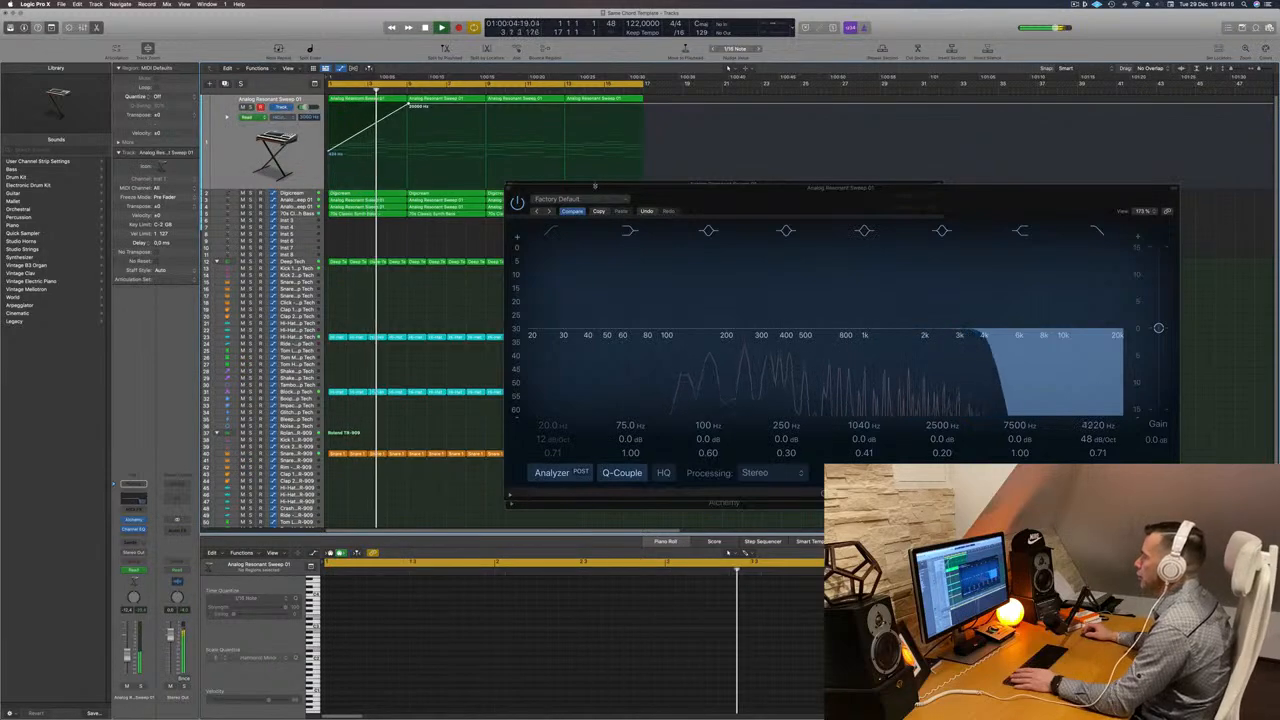
- Add automation points so the high-cut sweep falls, rises again and falls by the section's end
left_click_drag(620, 188, 765, 192)
left_click(487, 135)
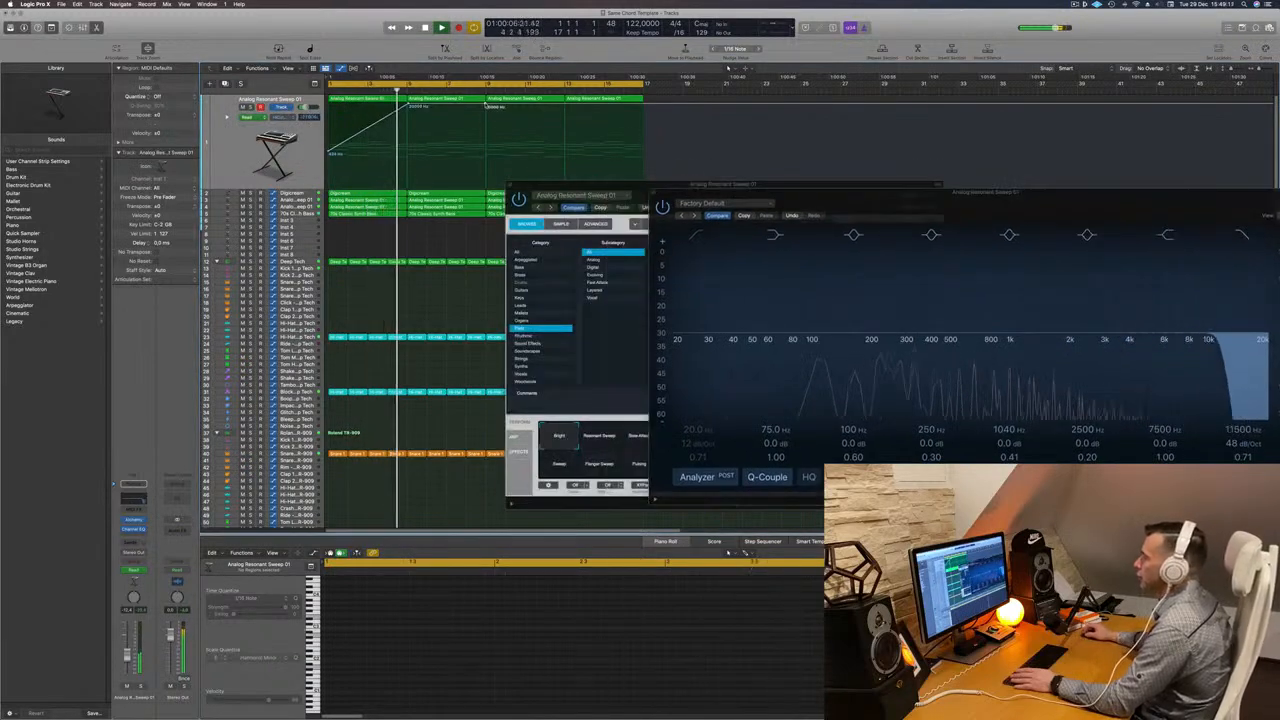
left_click_drag(487, 135, 487, 152)
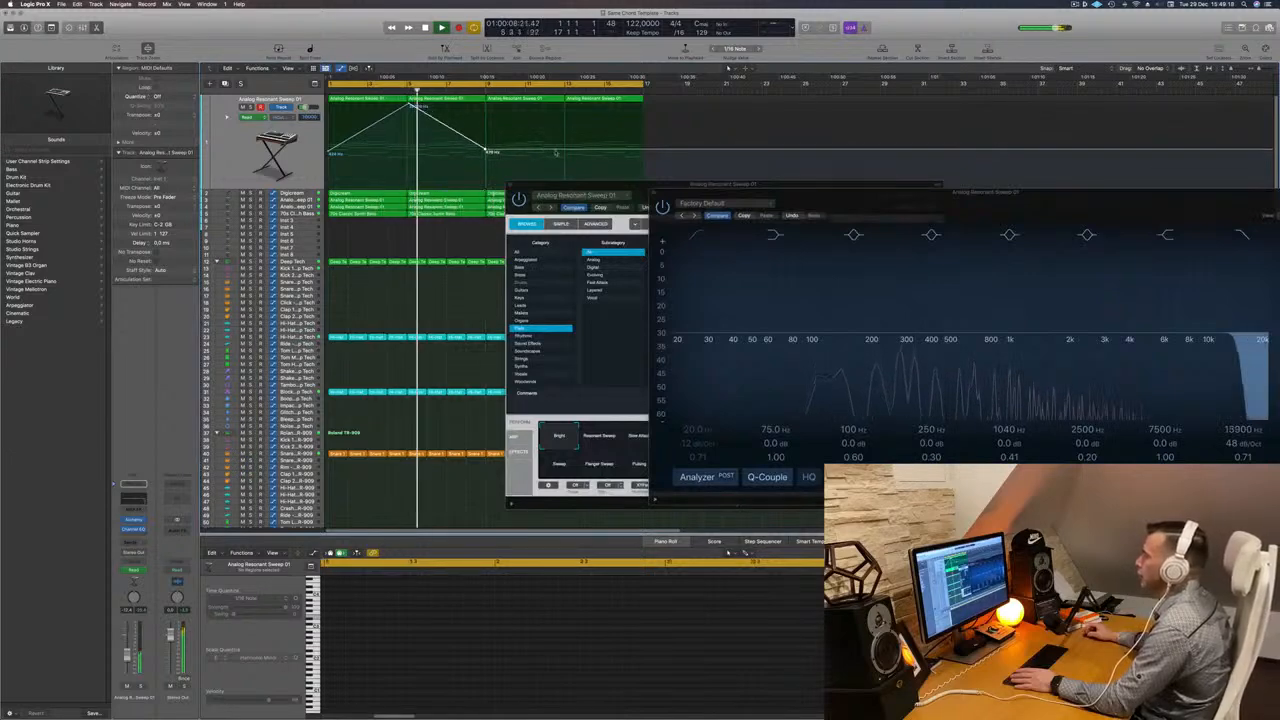
left_click_drag(565, 152, 566, 104)
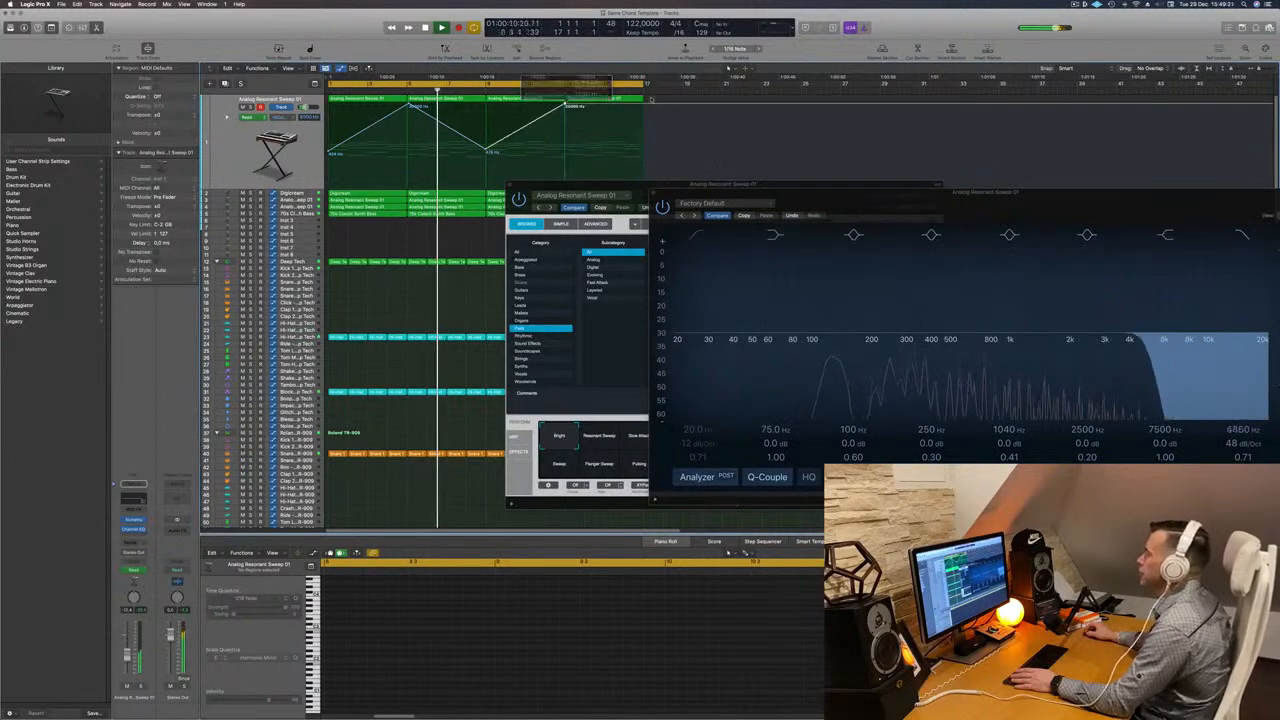
left_click_drag(643, 104, 643, 150)
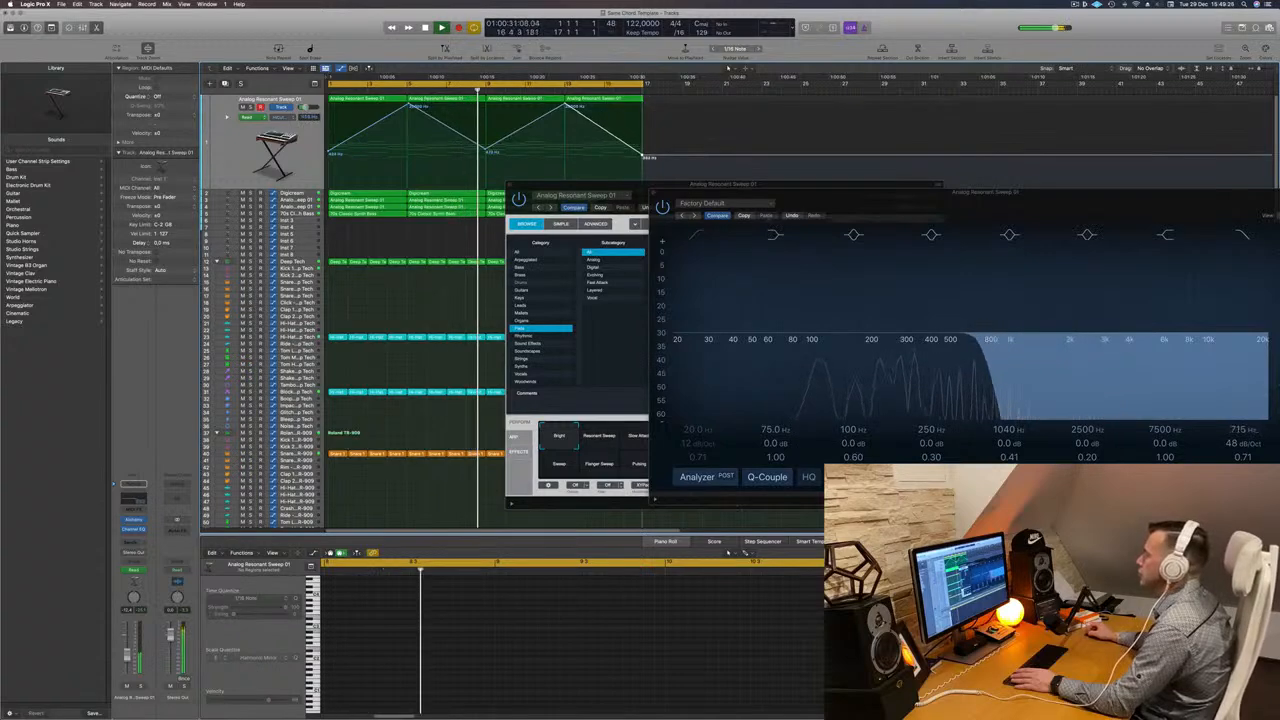
left_click_drag(622, 184, 550, 186)
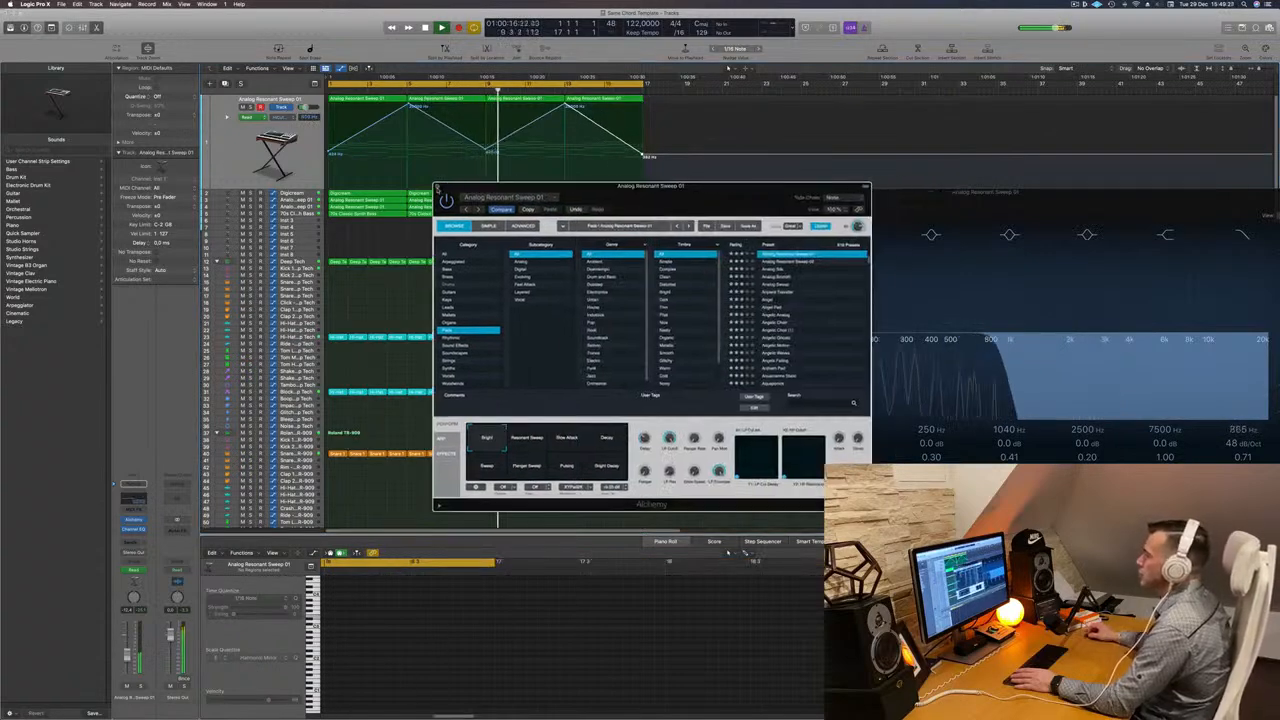
left_click(965, 216)
left_click_drag(975, 191, 670, 184)
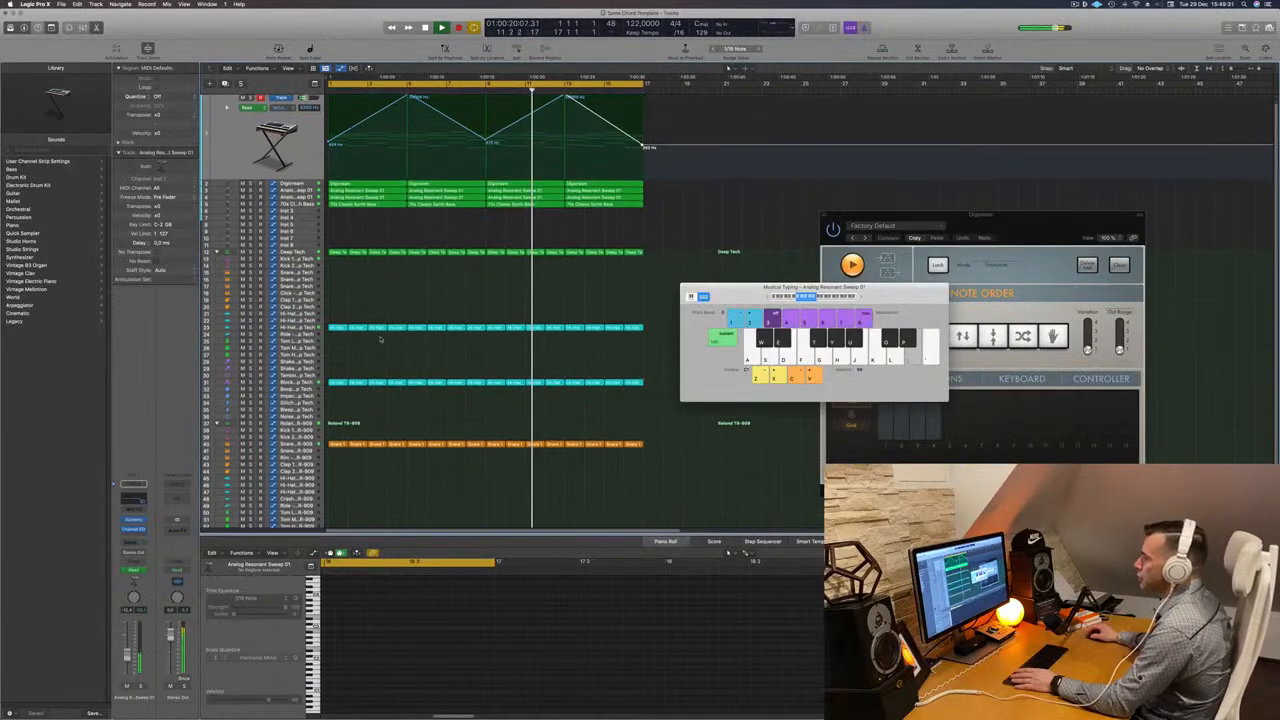
key("a")
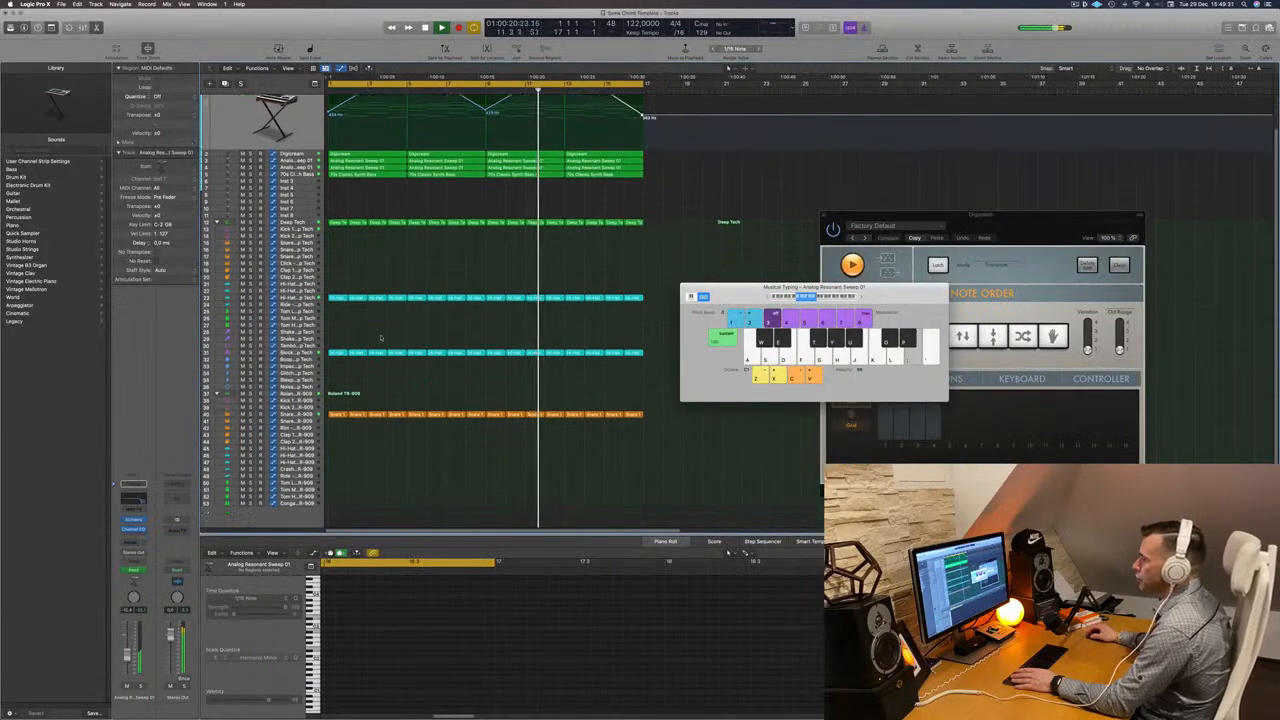
- Move the copied hi-hat region up onto the Shaker 2 track and audition it
left_click(333, 338)
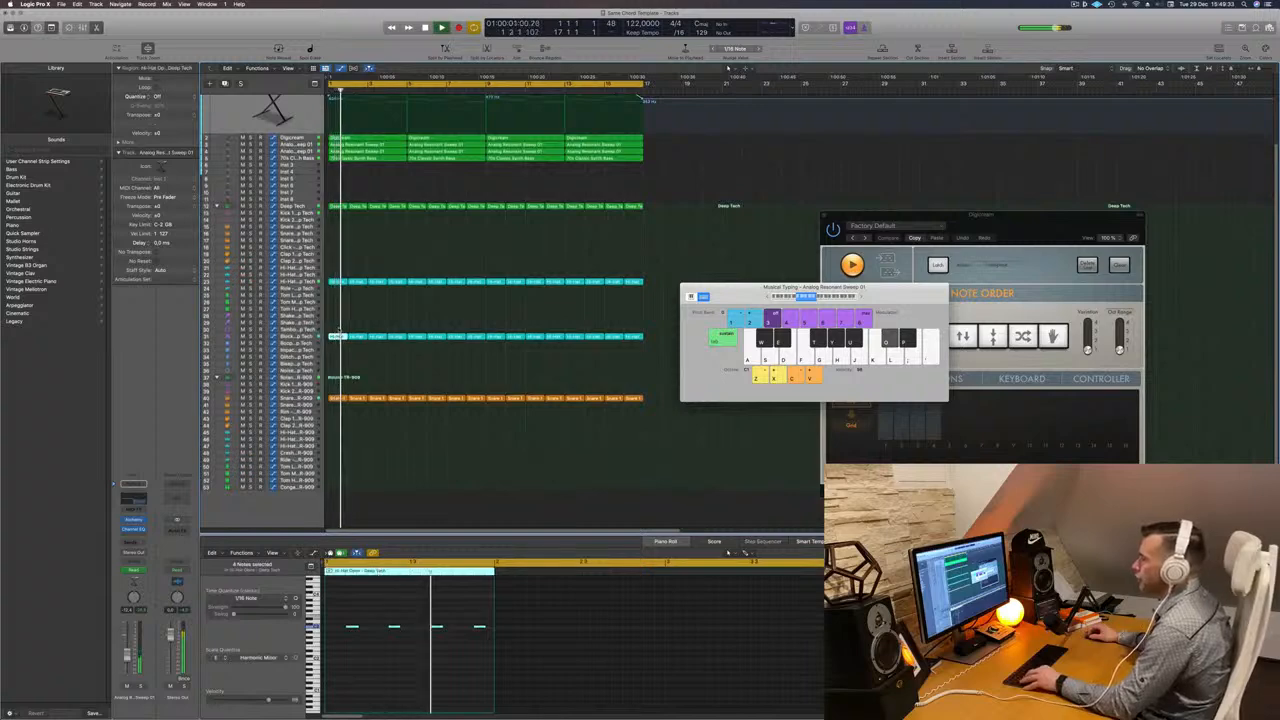
mouse_move(339, 335)
left_mouse_down()
mouse_move(340, 323)
mouse_move(356, 337)
mouse_move(341, 340)
mouse_move(341, 324)
left_mouse_up()
key("space")
key("space")
key("space")
key("space")
- Open the Stereo Delay on the Shaker 2 track, step through its presets to Dual 1/8 Note Dotted, and audition it
left_click(311, 323)
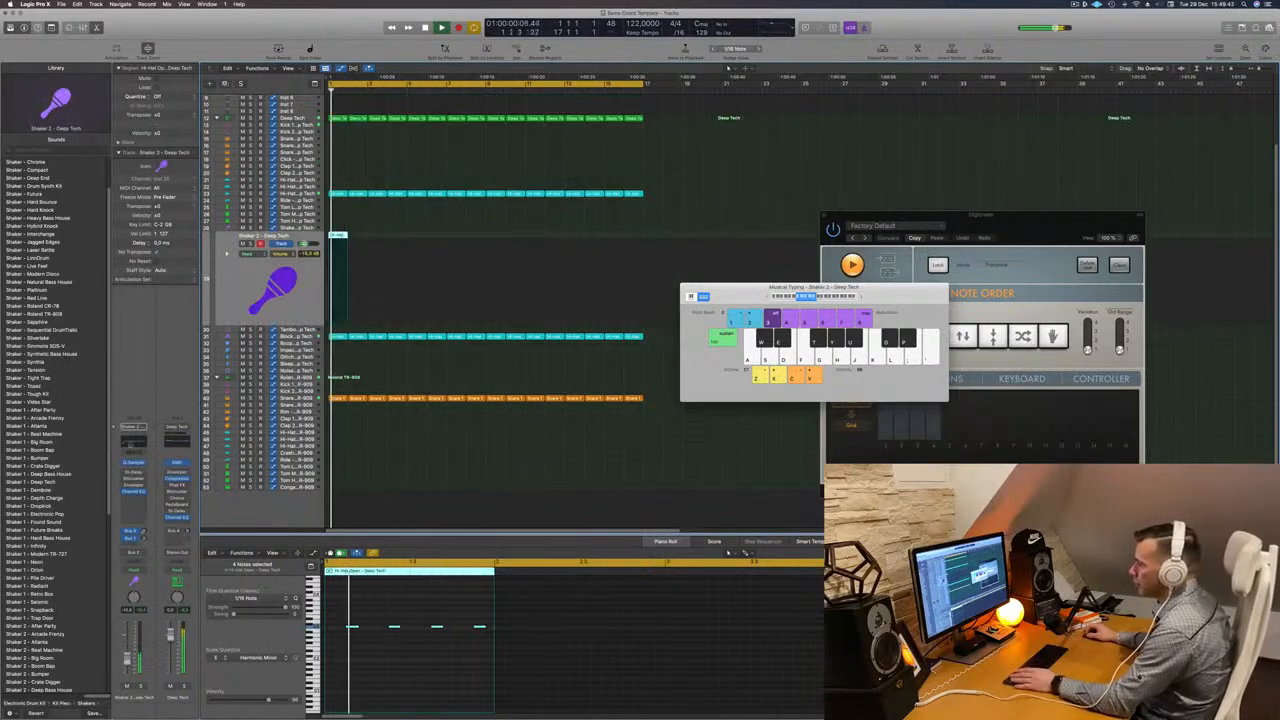
left_click(134, 473)
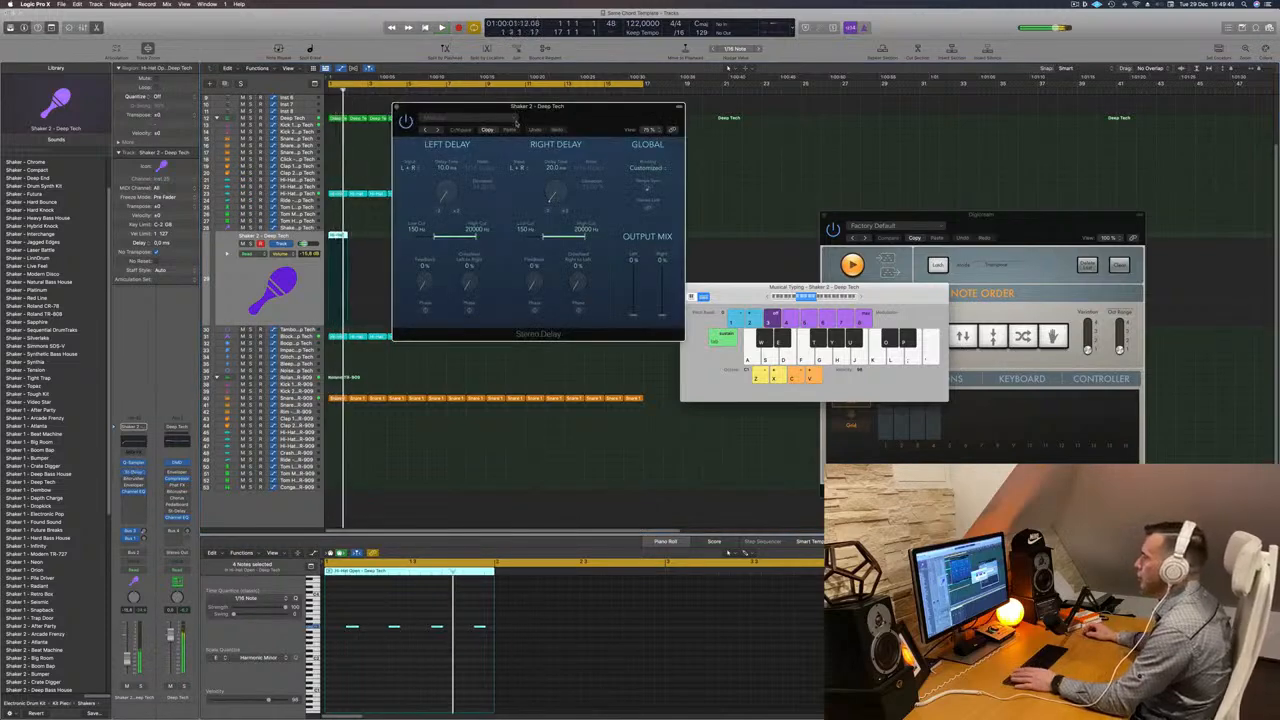
left_click(427, 131)
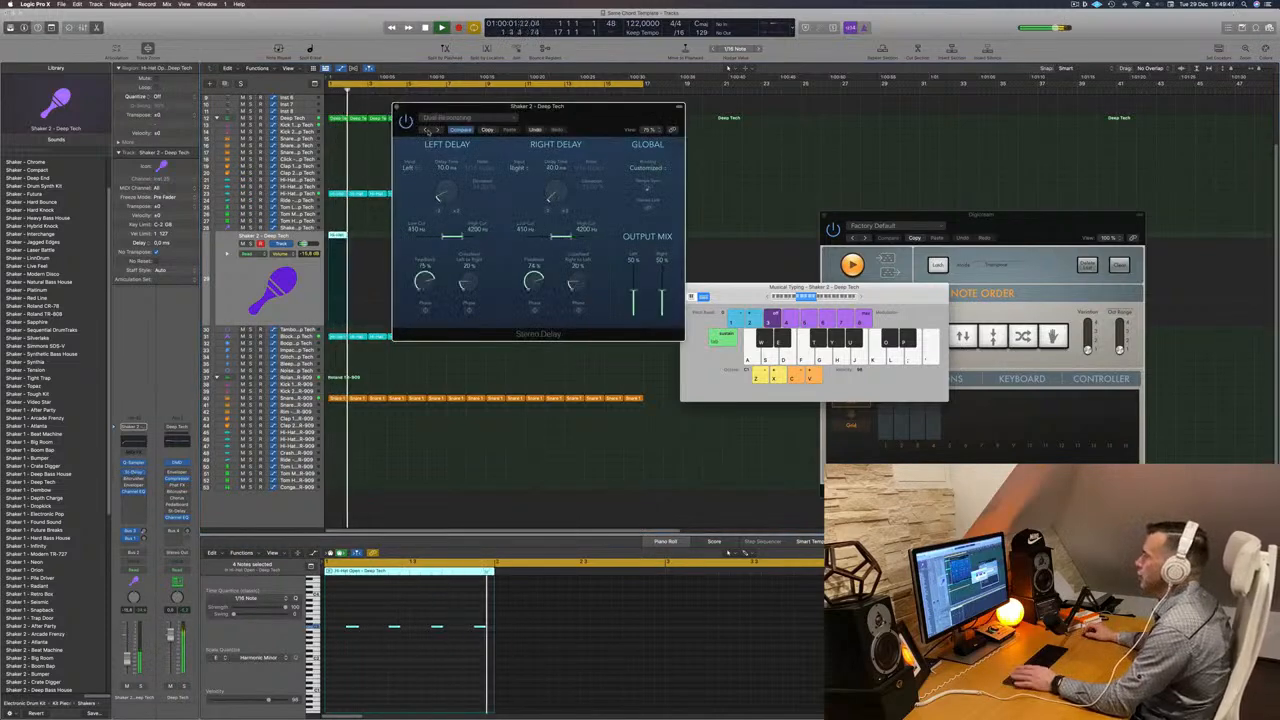
left_click(427, 131)
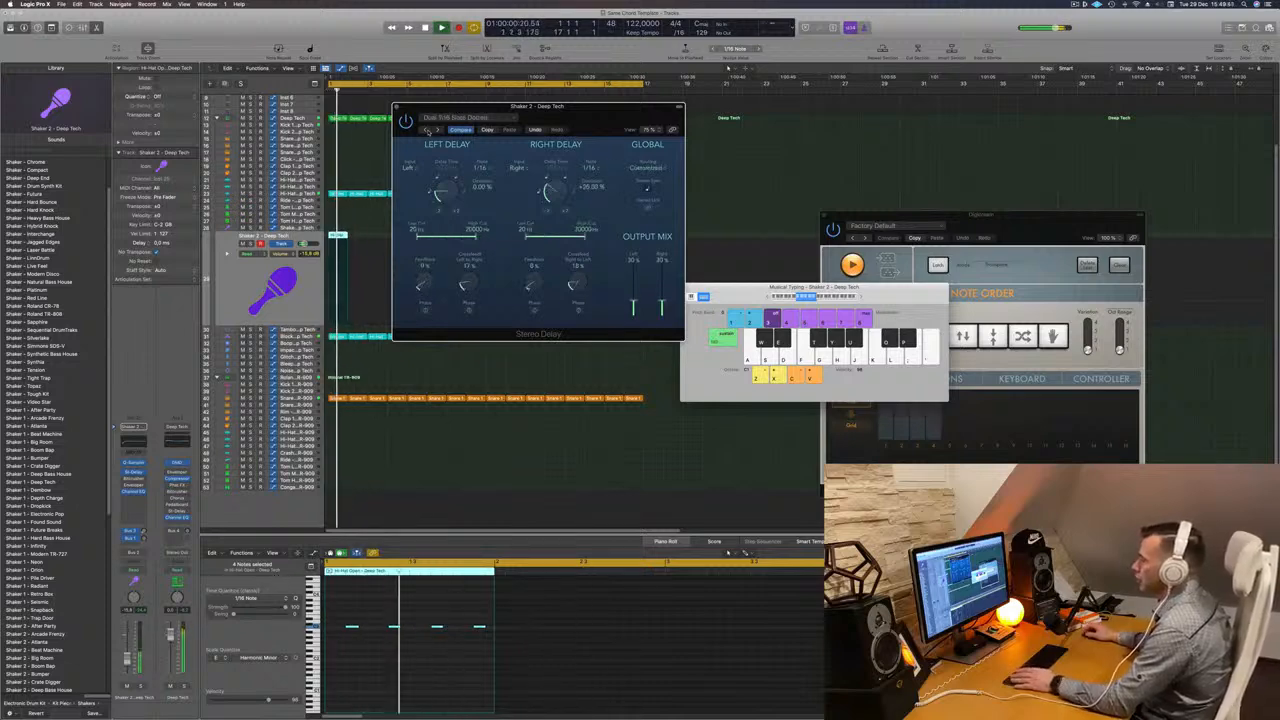
left_click(427, 131)
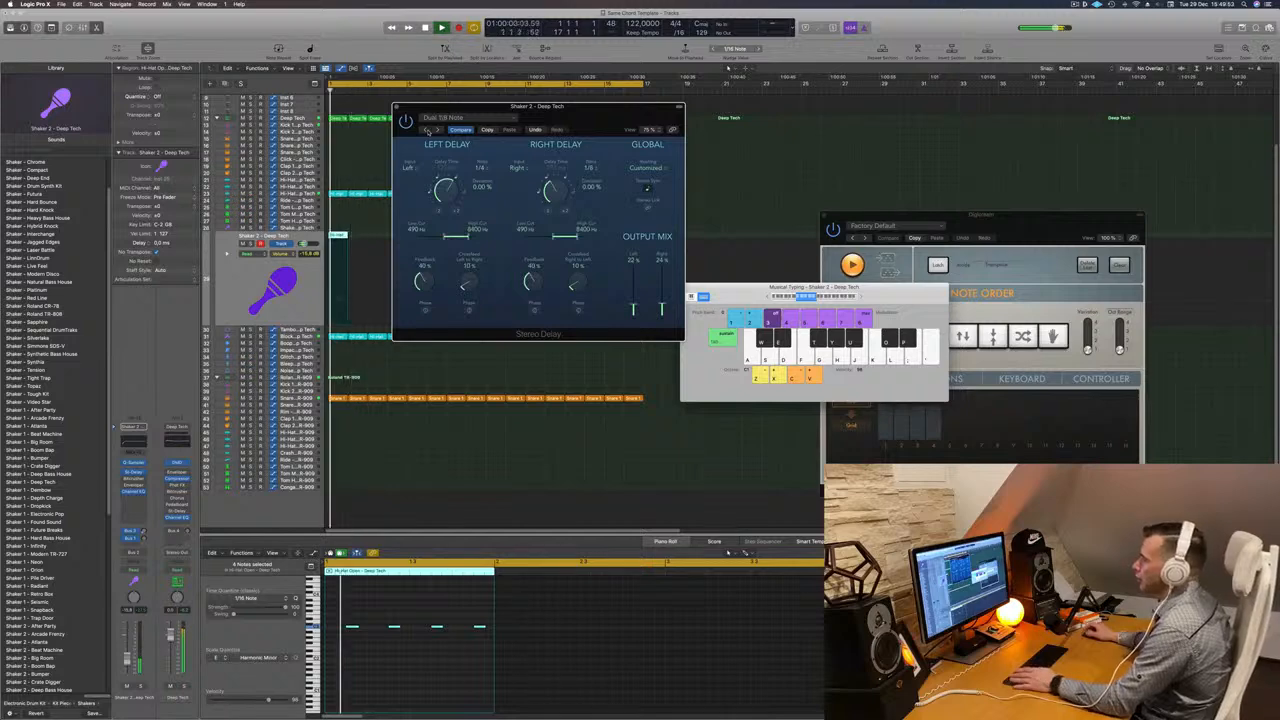
left_click(427, 131)
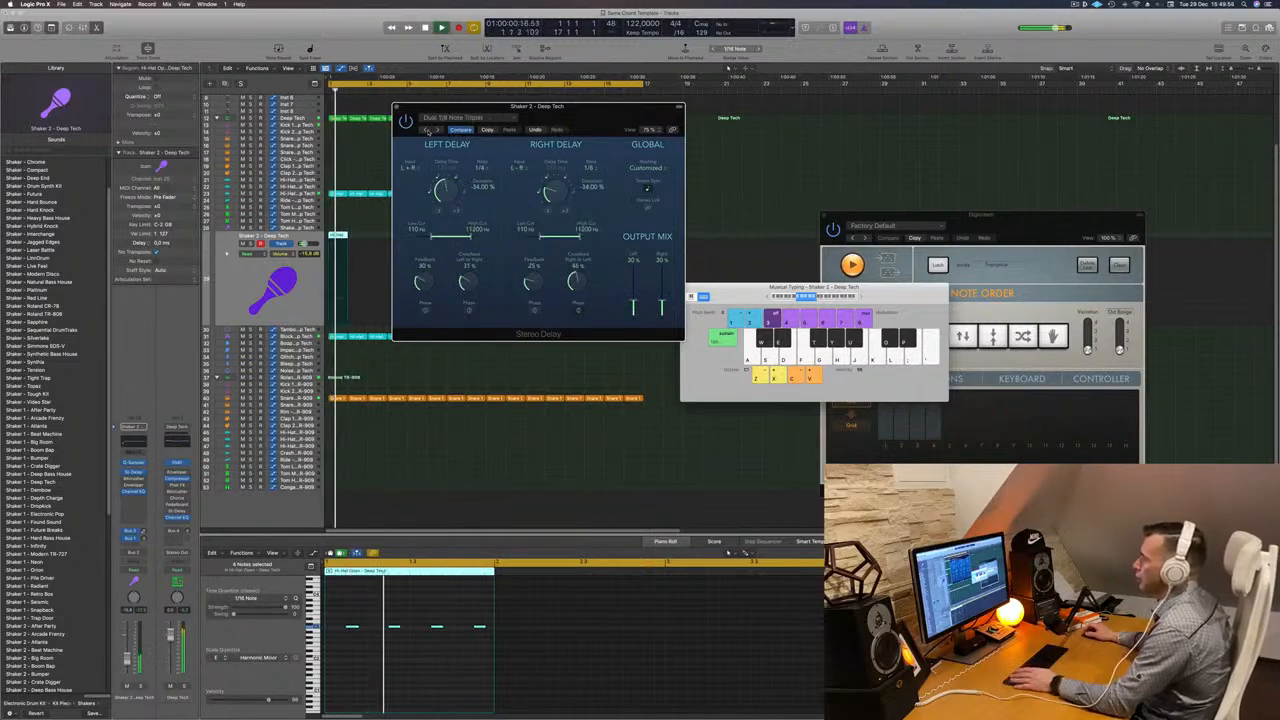
left_click(427, 131)
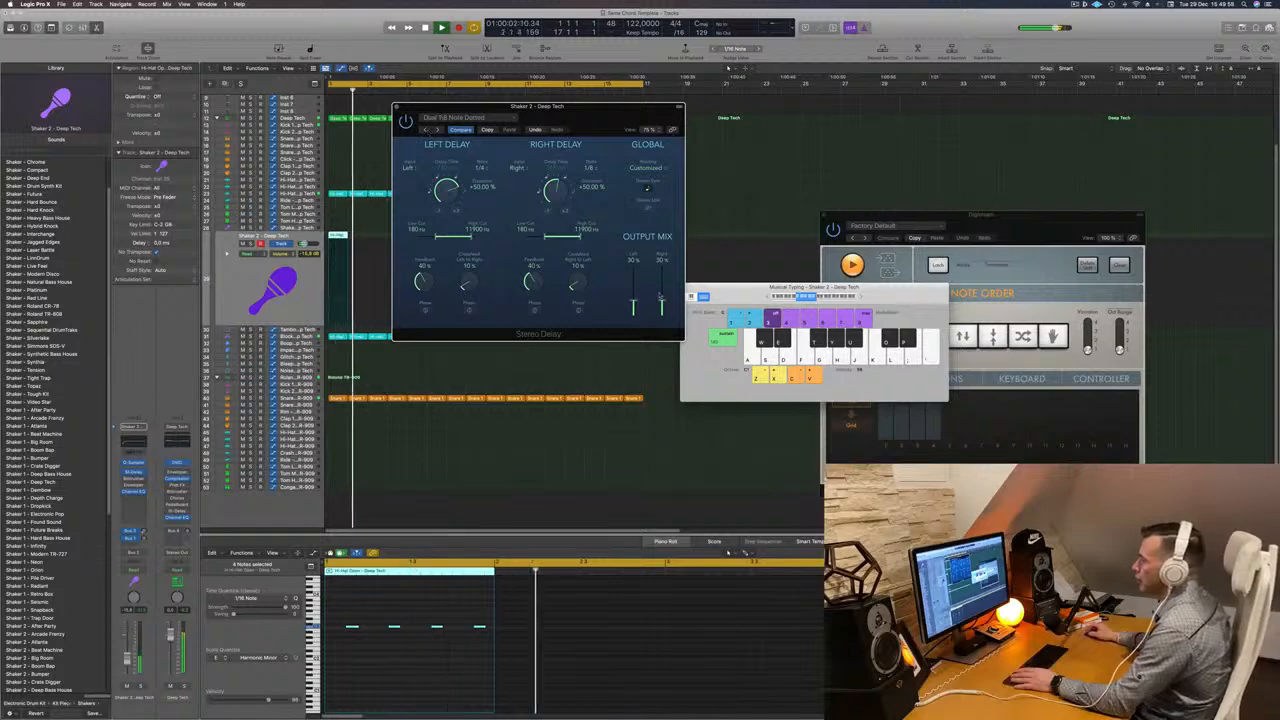
key("space")
- Repeat the Shaker 2 region so it continues across the whole section
key("space")
left_click_drag(588, 108, 995, 177)
key("space")
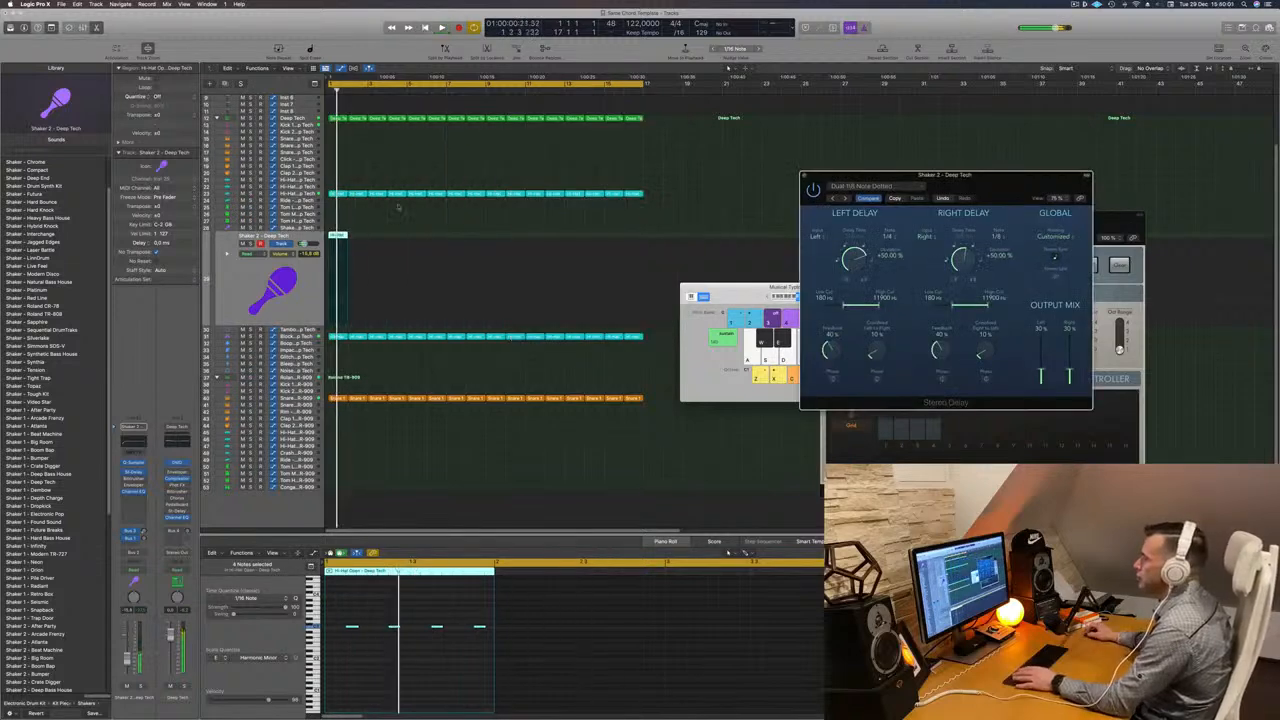
left_click_drag(337, 236, 418, 243)
left_click(338, 242, "shift")
left_click(358, 243, "shift")
left_click(338, 243, "shift")
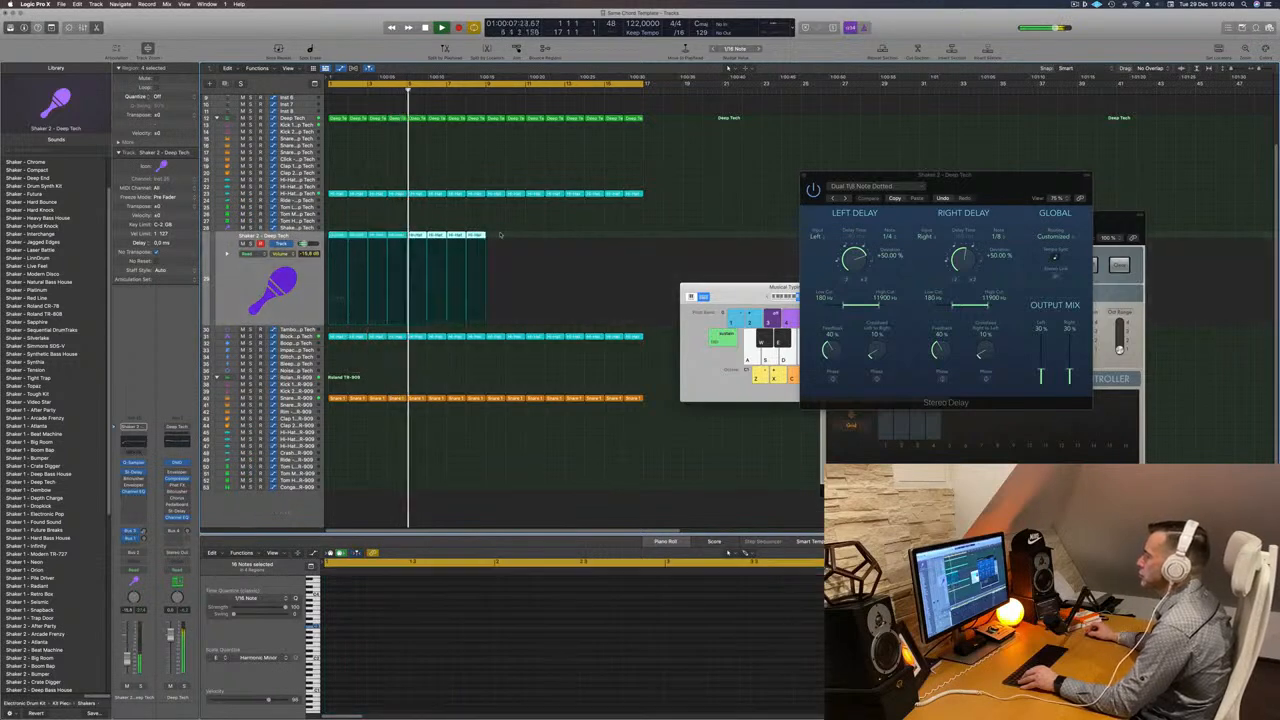
mouse_move(499, 238)
left_mouse_down()
mouse_move(337, 238)
mouse_move(494, 240)
left_mouse_up()
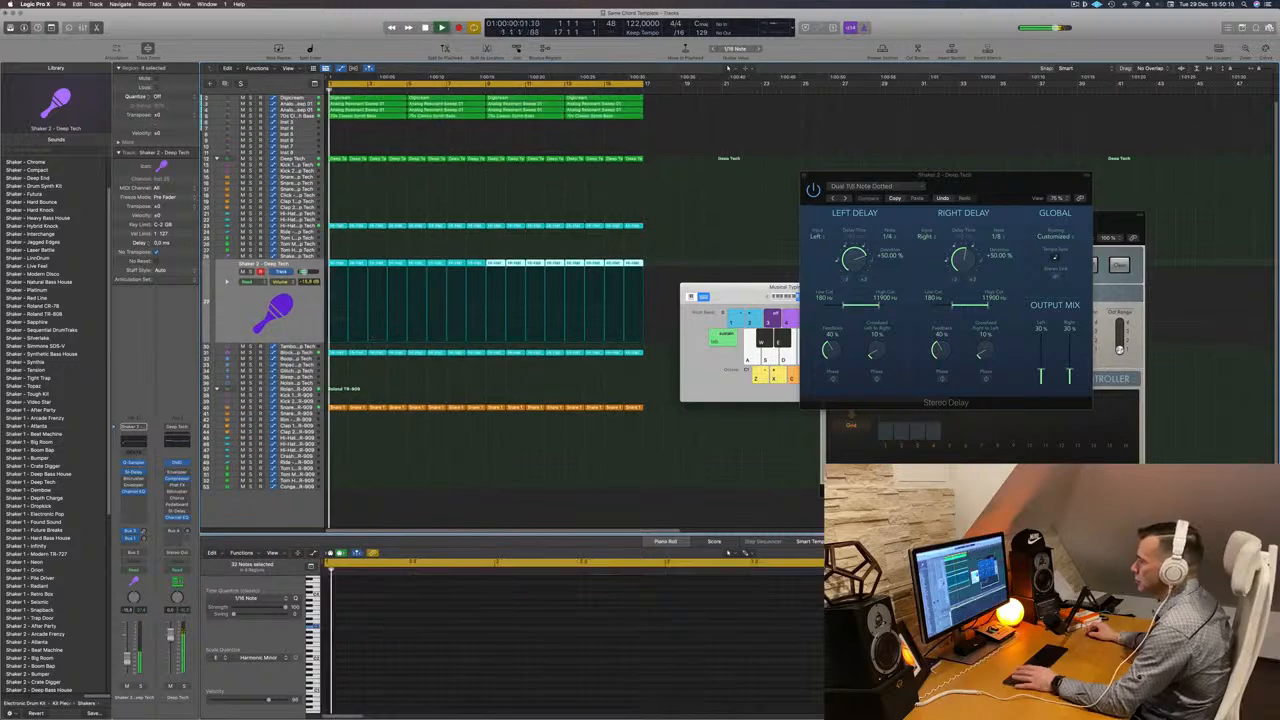
- Select the Block track, open its Channel EQ and raise the low-cut filter to about 200 Hz
left_click(306, 354)
key("Return")
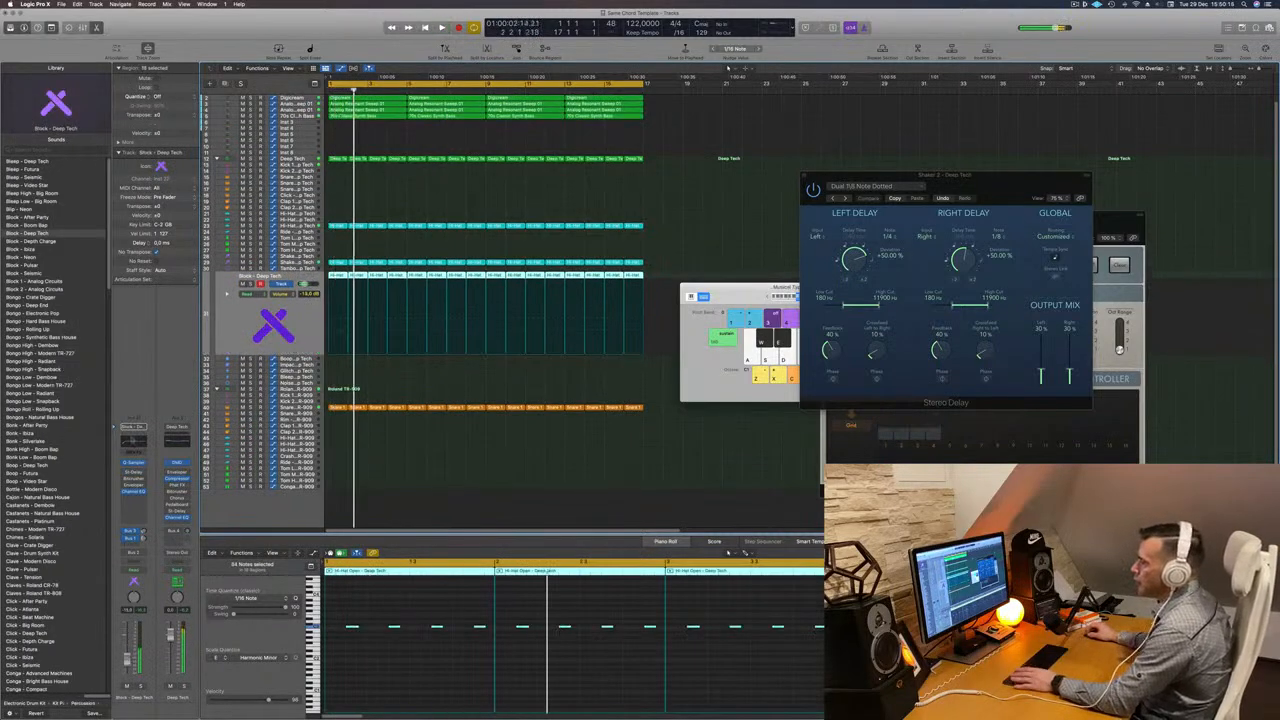
key("space")
left_click(135, 444)
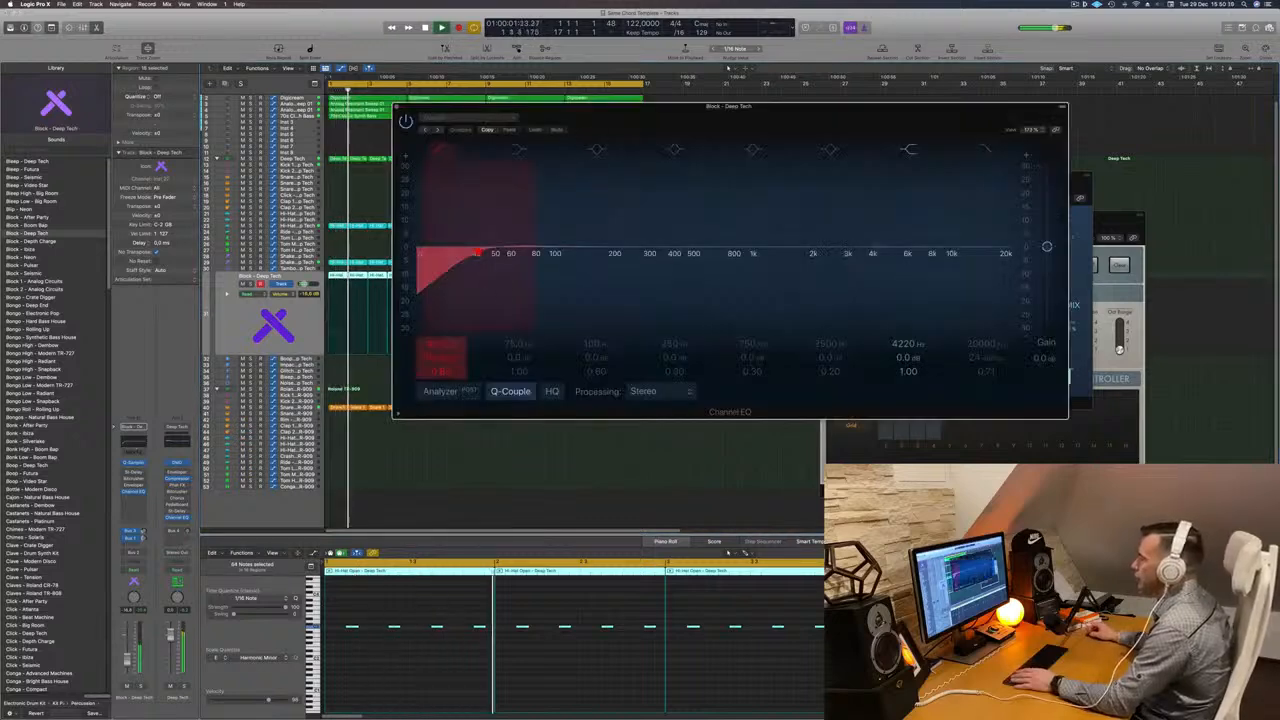
left_click_drag(440, 253, 620, 248)
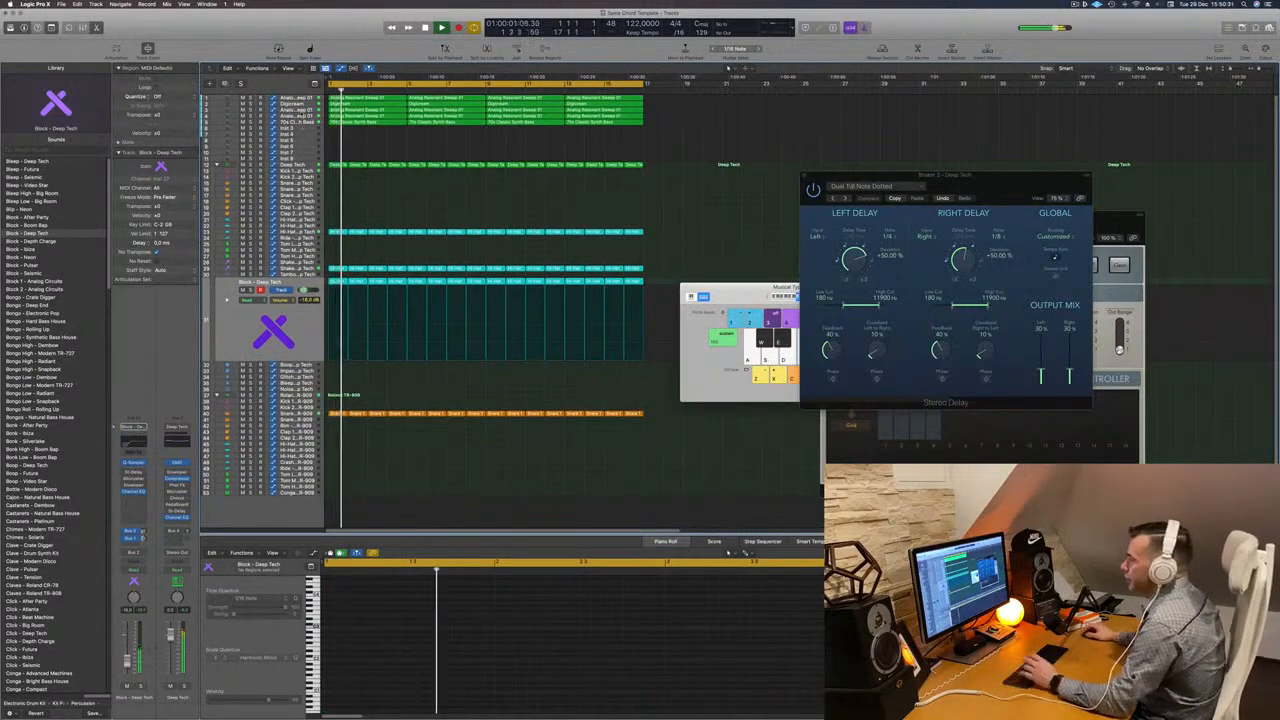
- Add a send from the 70s Classic Synth Bass track to Bus 7
left_click(302, 123)
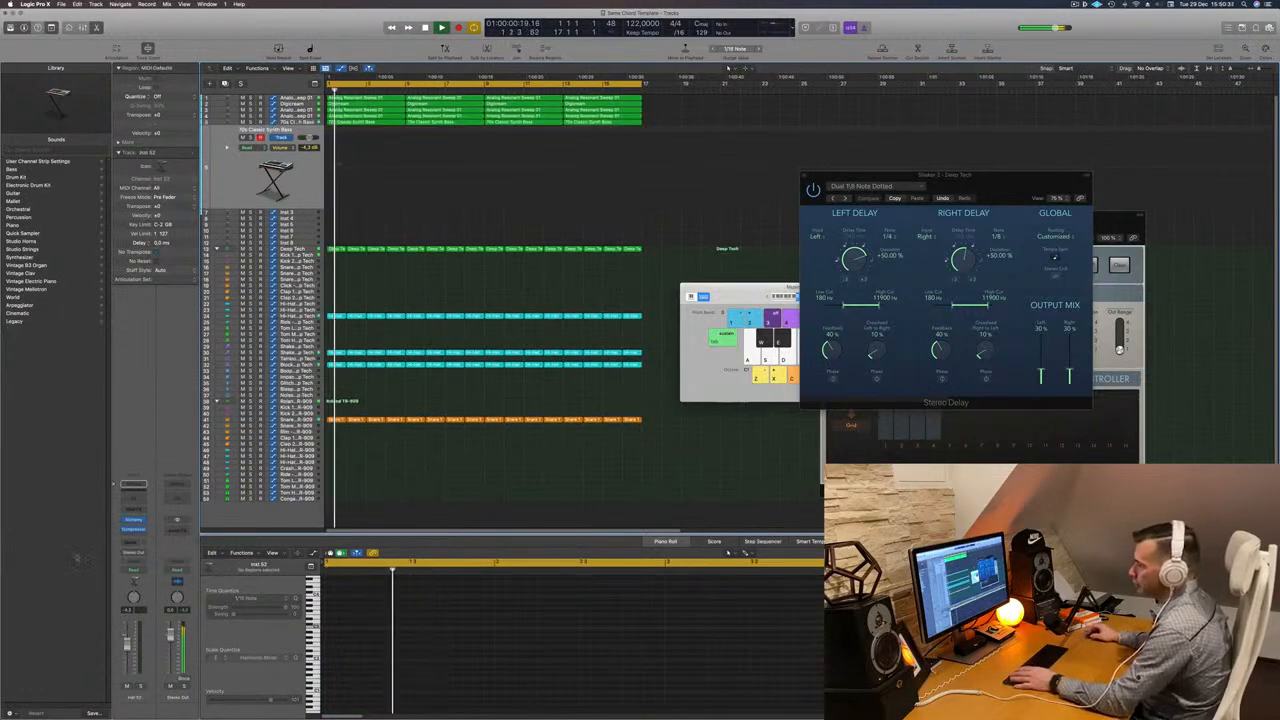
left_click(133, 541)
mouse_move(168, 554)
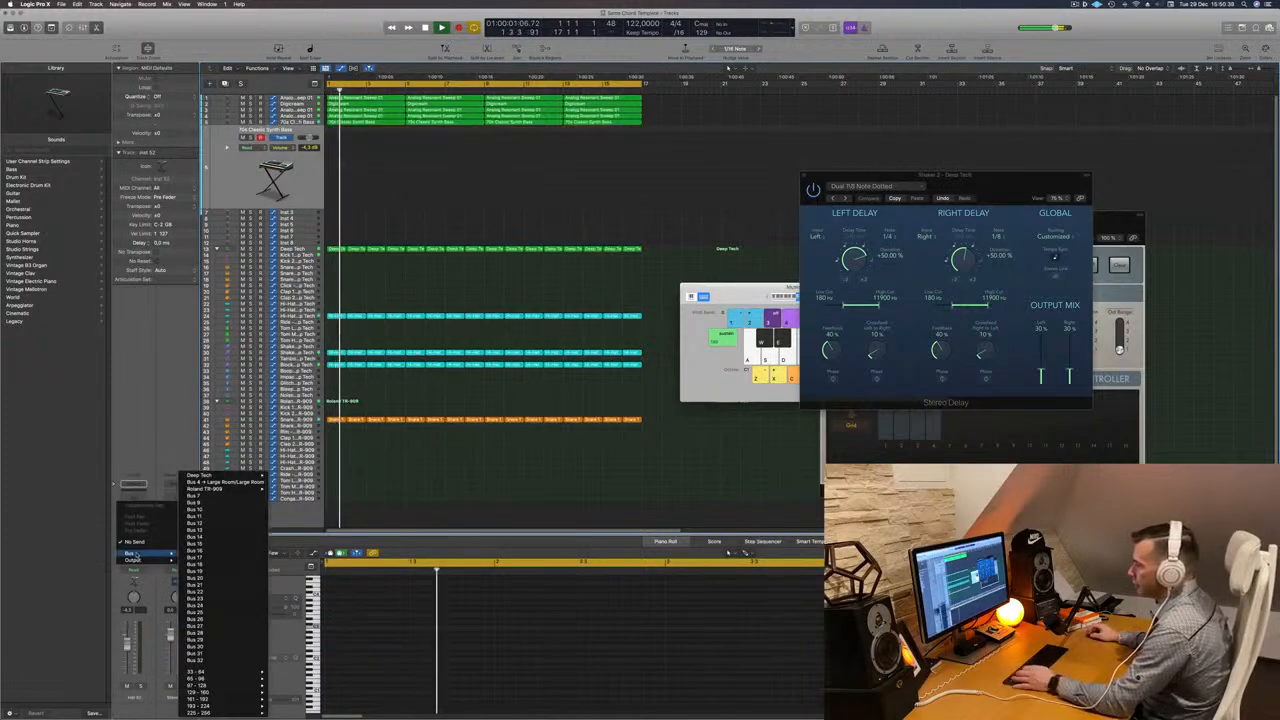
left_click(212, 498)
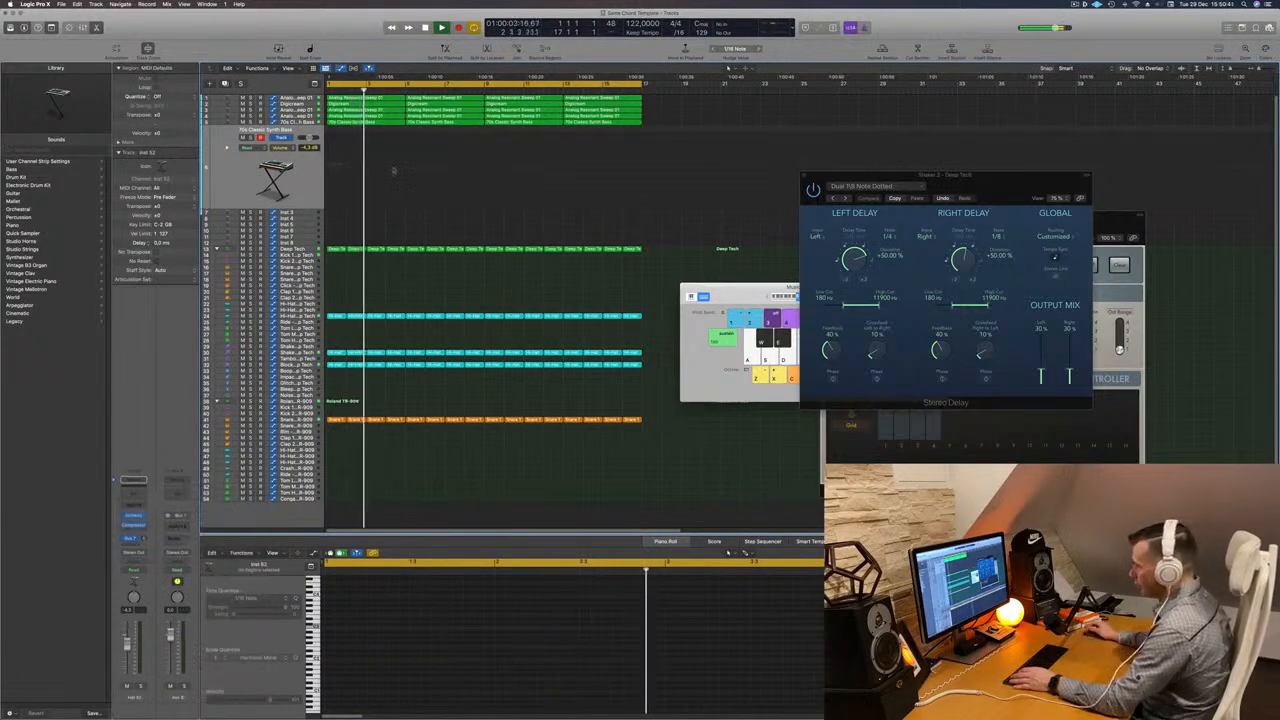
- Insert a stereo SilverVerb on the Bus 7 aux and load its grandiose preset
left_click(172, 524)
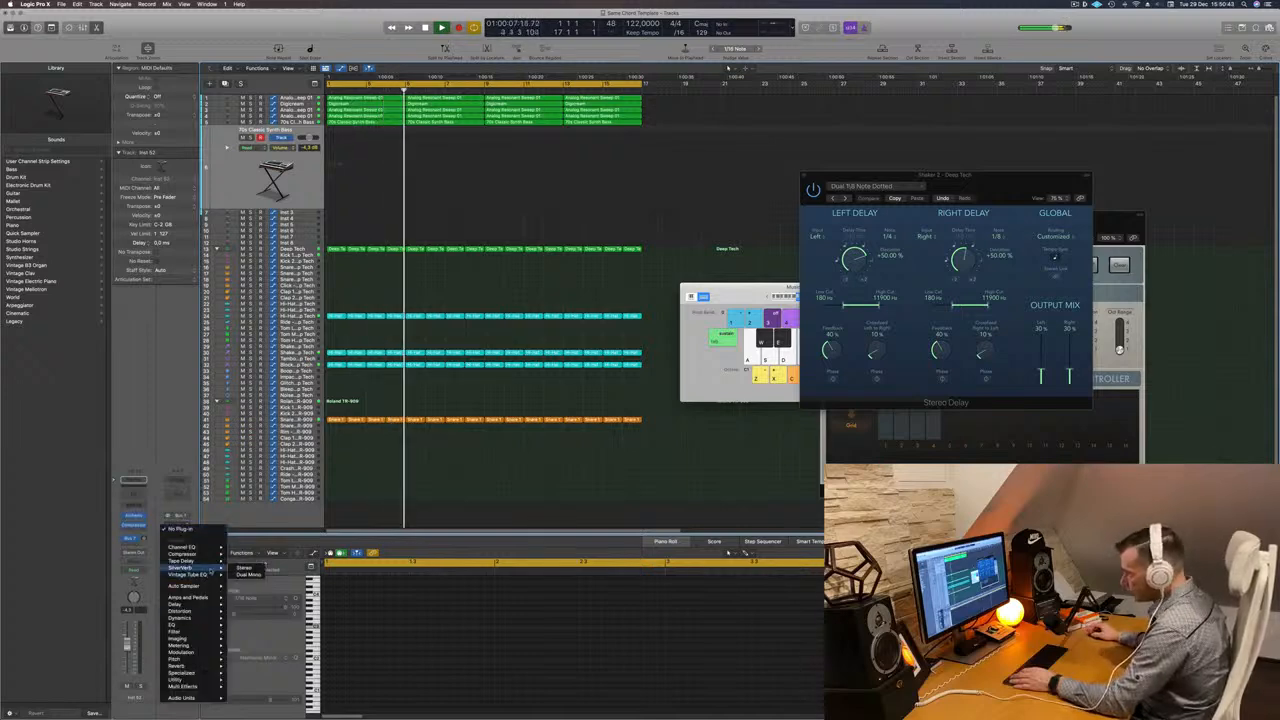
left_click(240, 568)
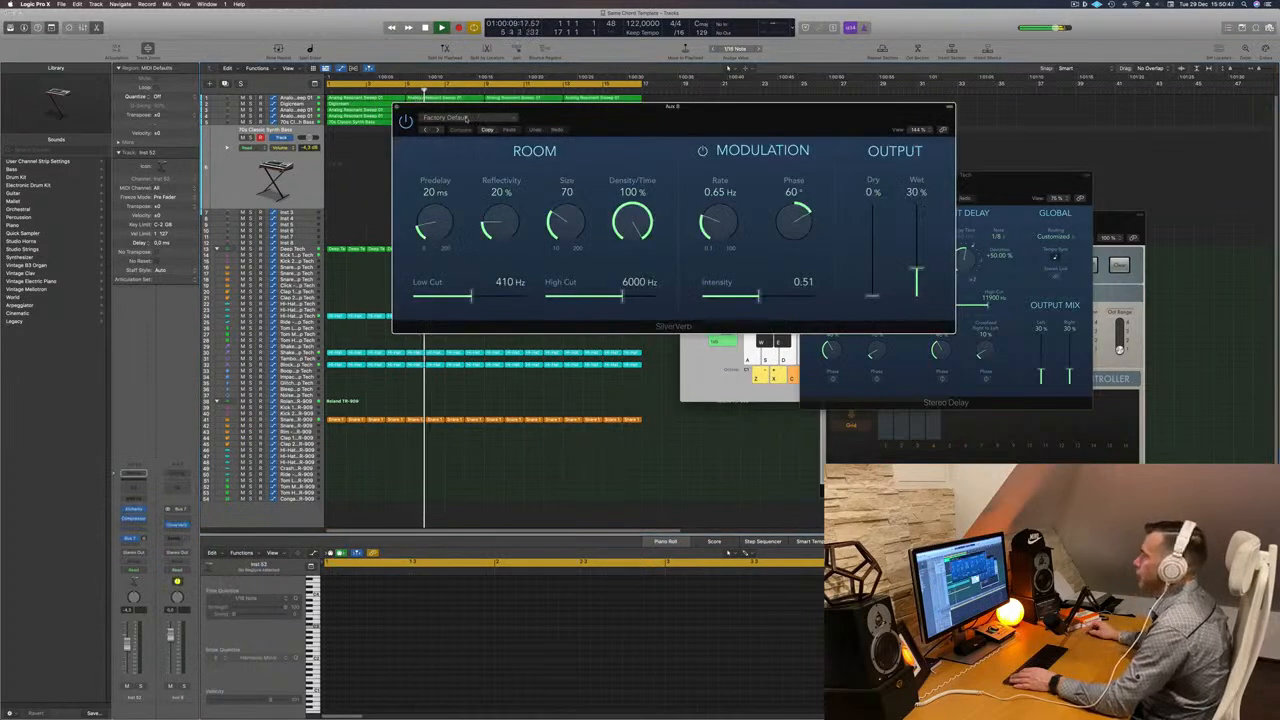
left_click(465, 118)
left_click(458, 266)
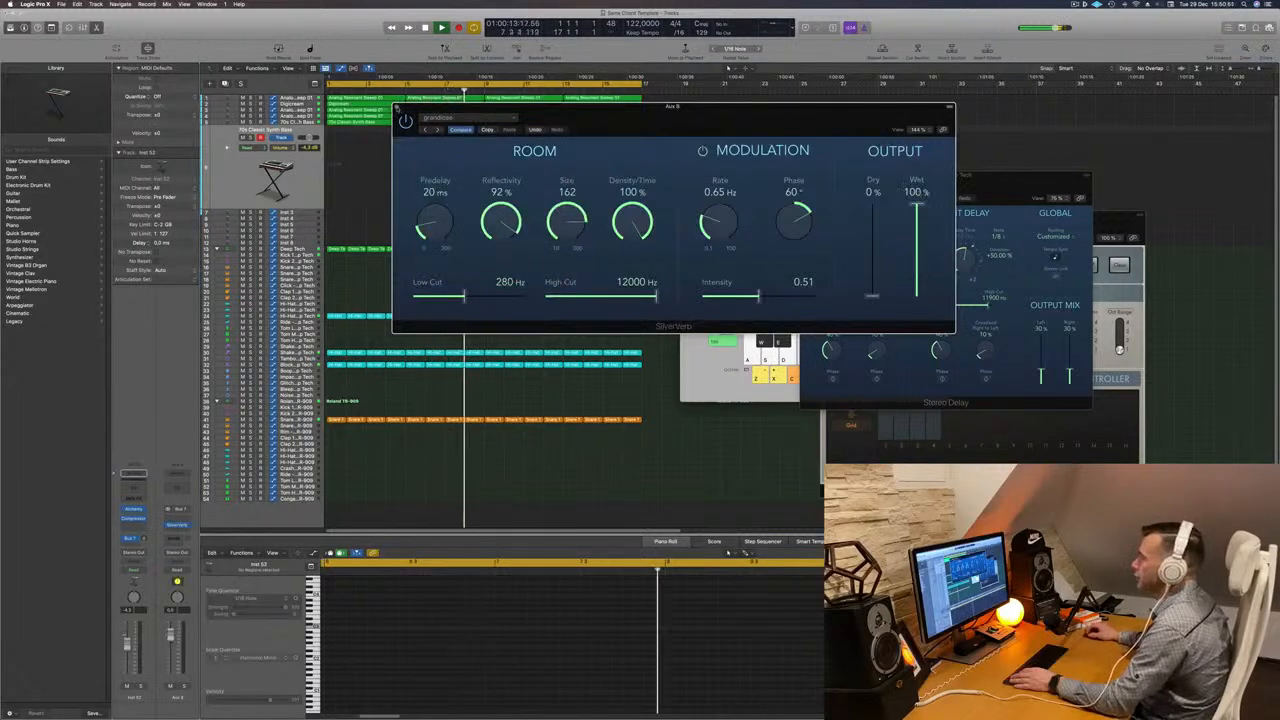
left_click(397, 107)
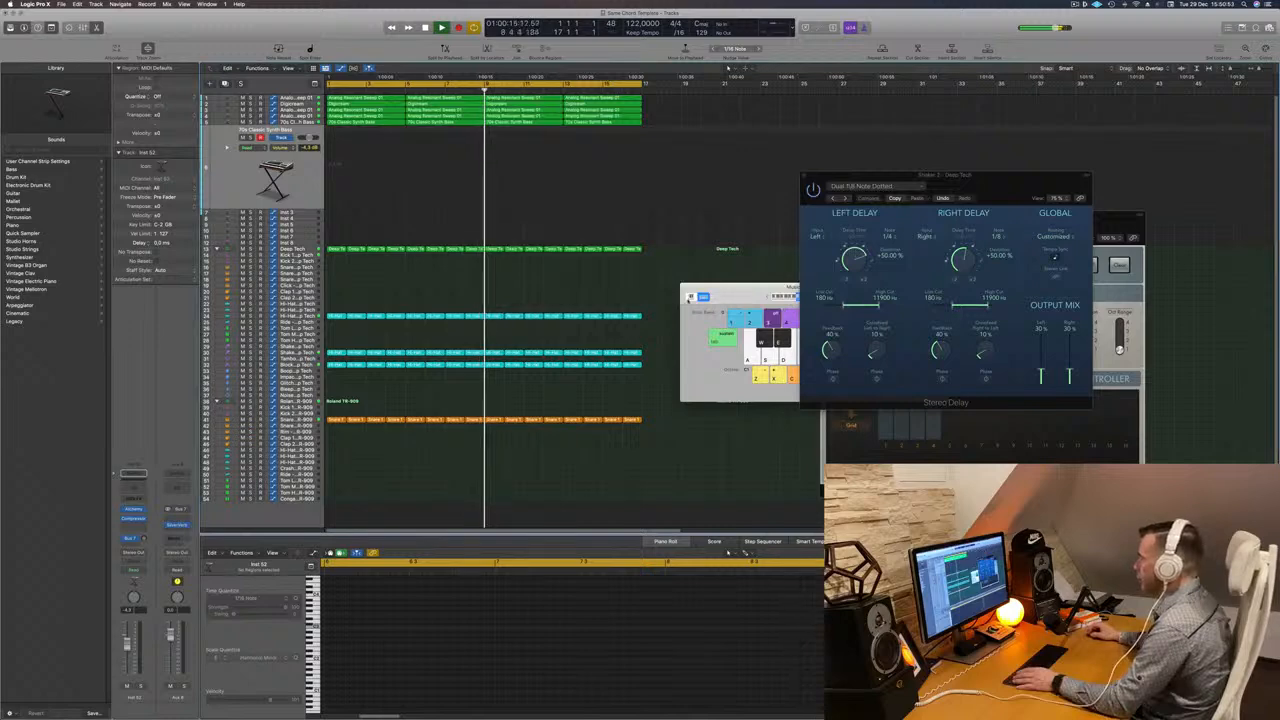
- Play test notes on the bass with musical typing, then open the bass track's Alchemy instrument
left_click_drag(762, 288, 622, 298)
left_click(722, 307)
left_click(722, 307)
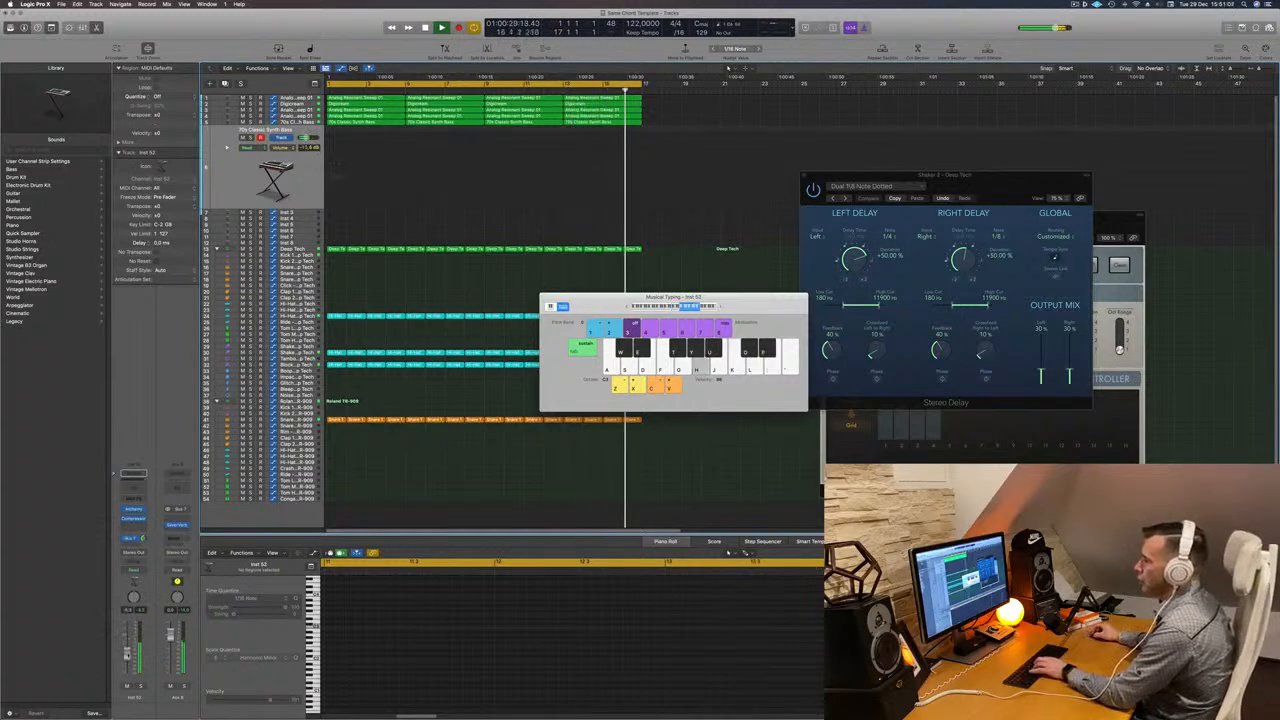
key("j")
key("k")
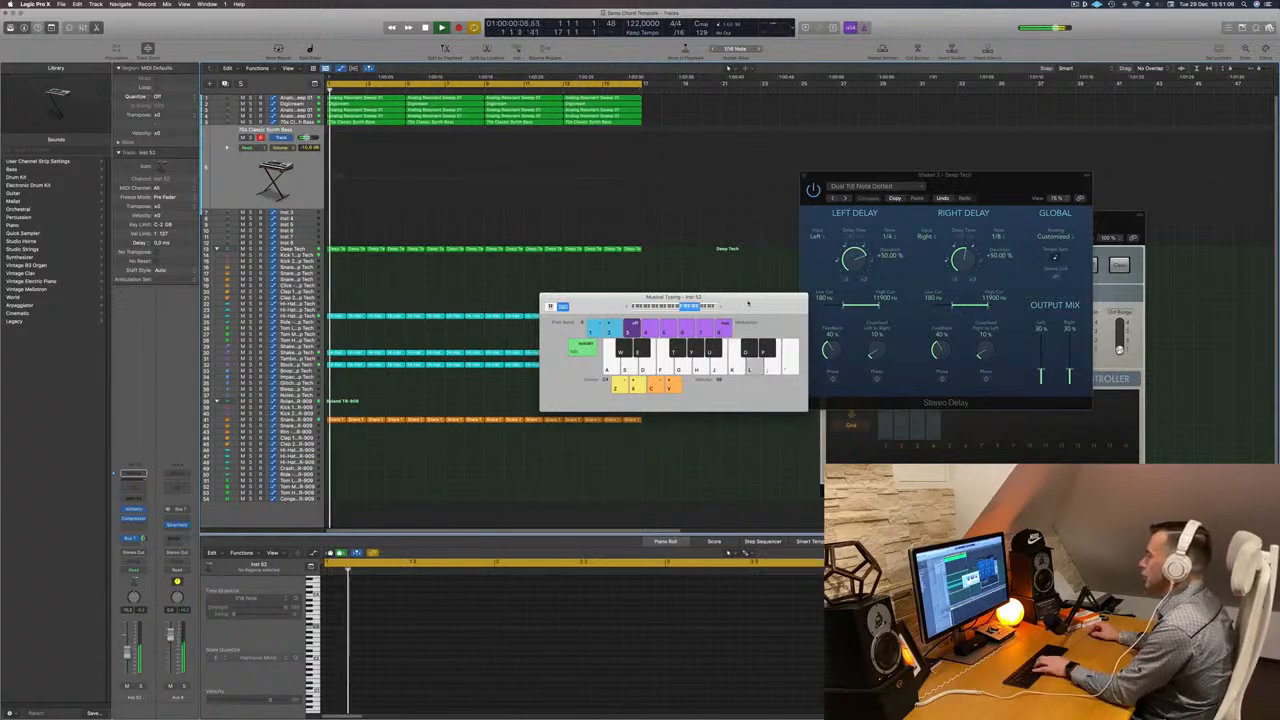
key("l")
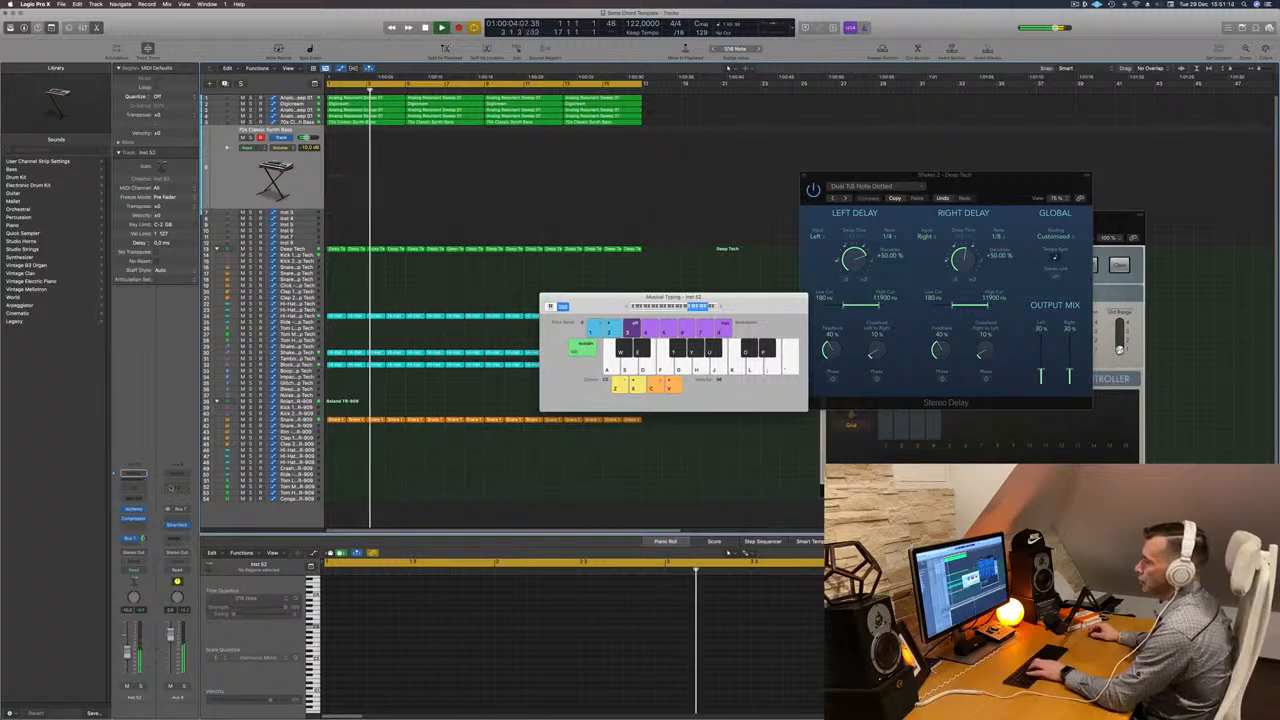
left_click(133, 509)
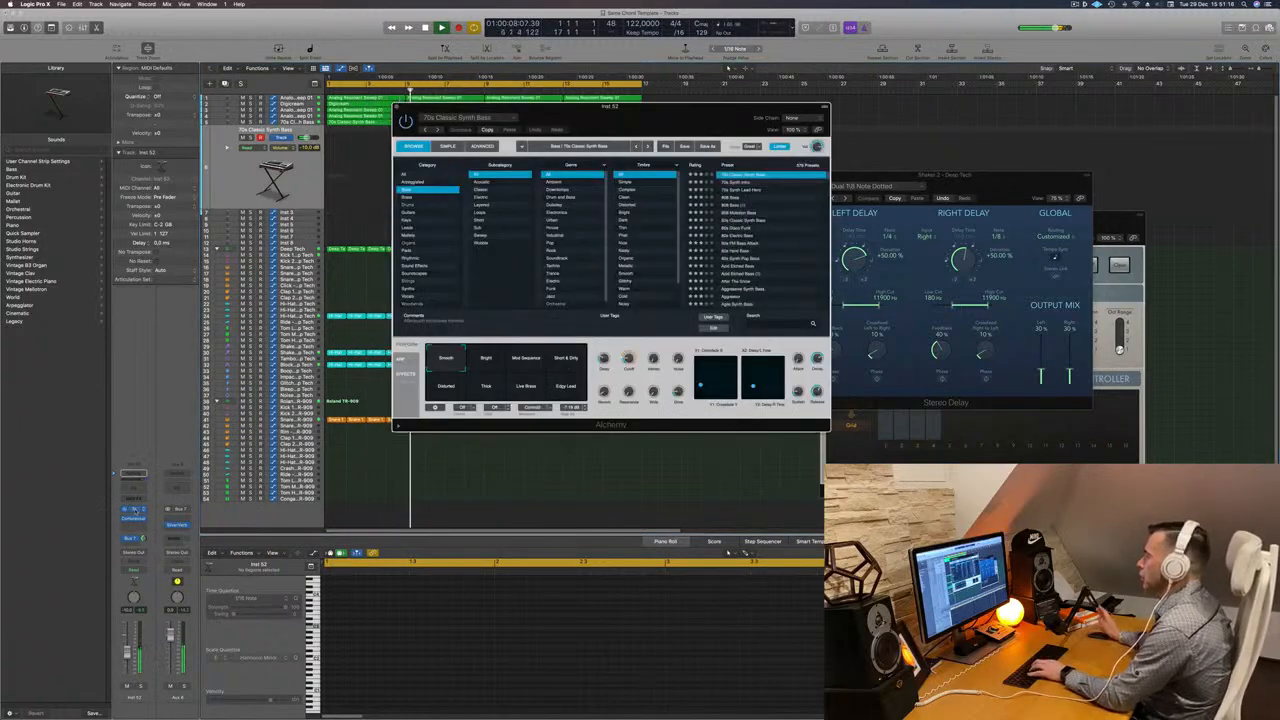
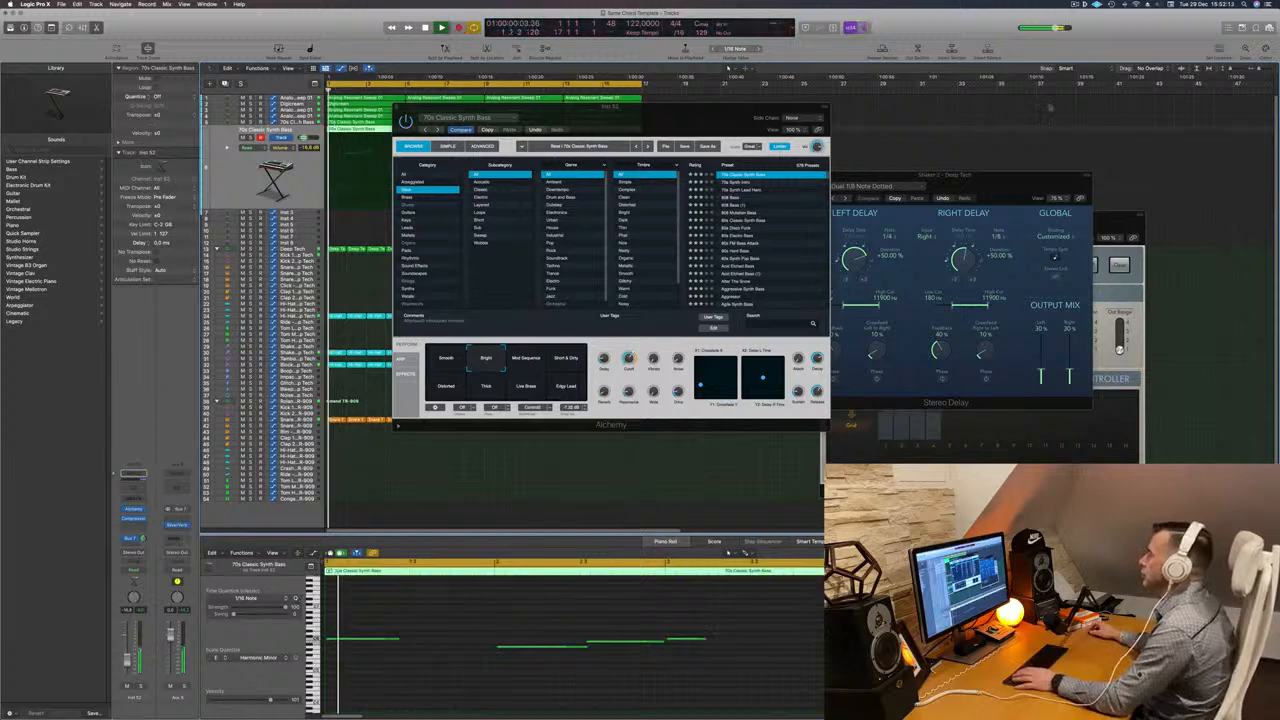
- Delete the recorded test-note region from the 70s Classic Synth Bass track
left_click_drag(579, 105, 983, 124)
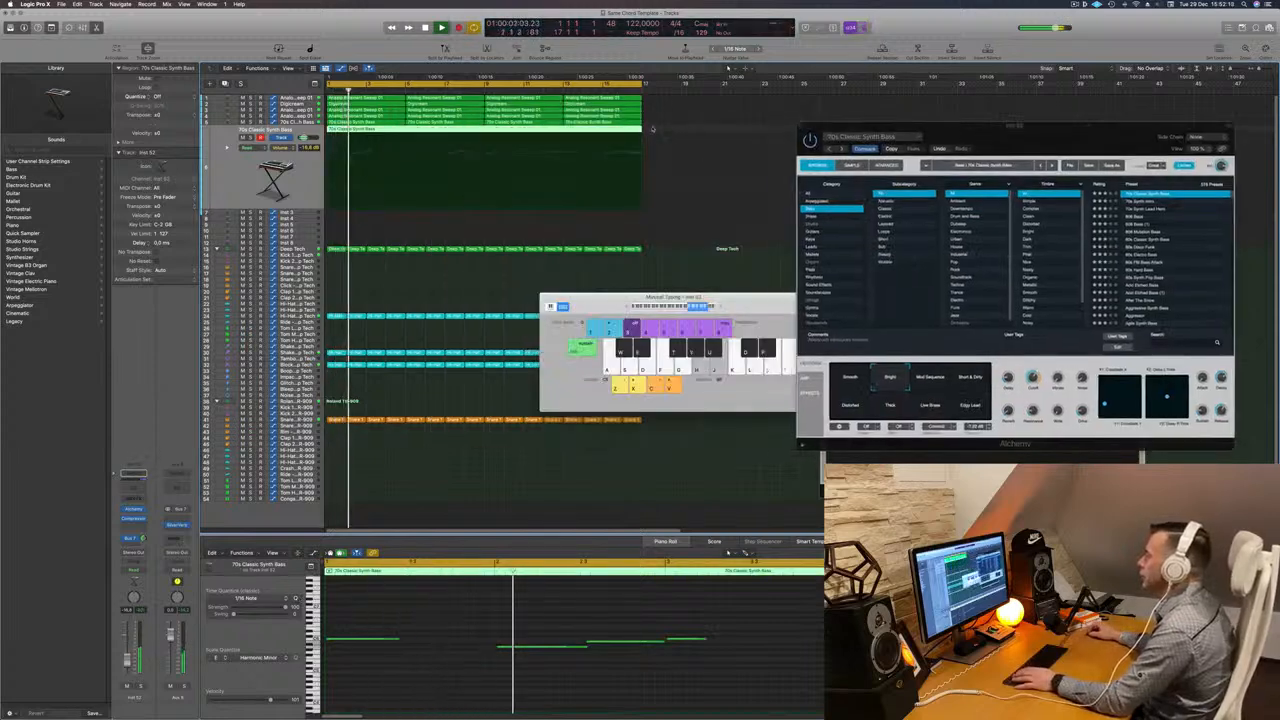
key("Delete")
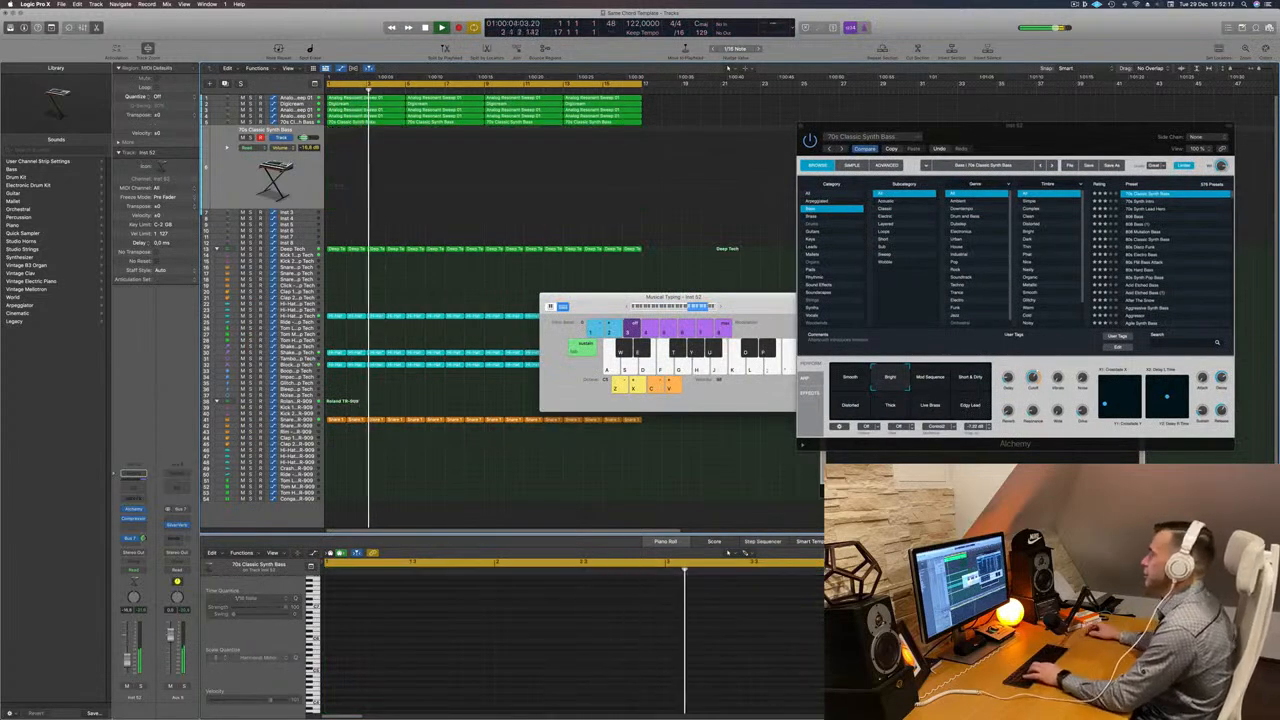
left_click_drag(886, 133, 853, 134)
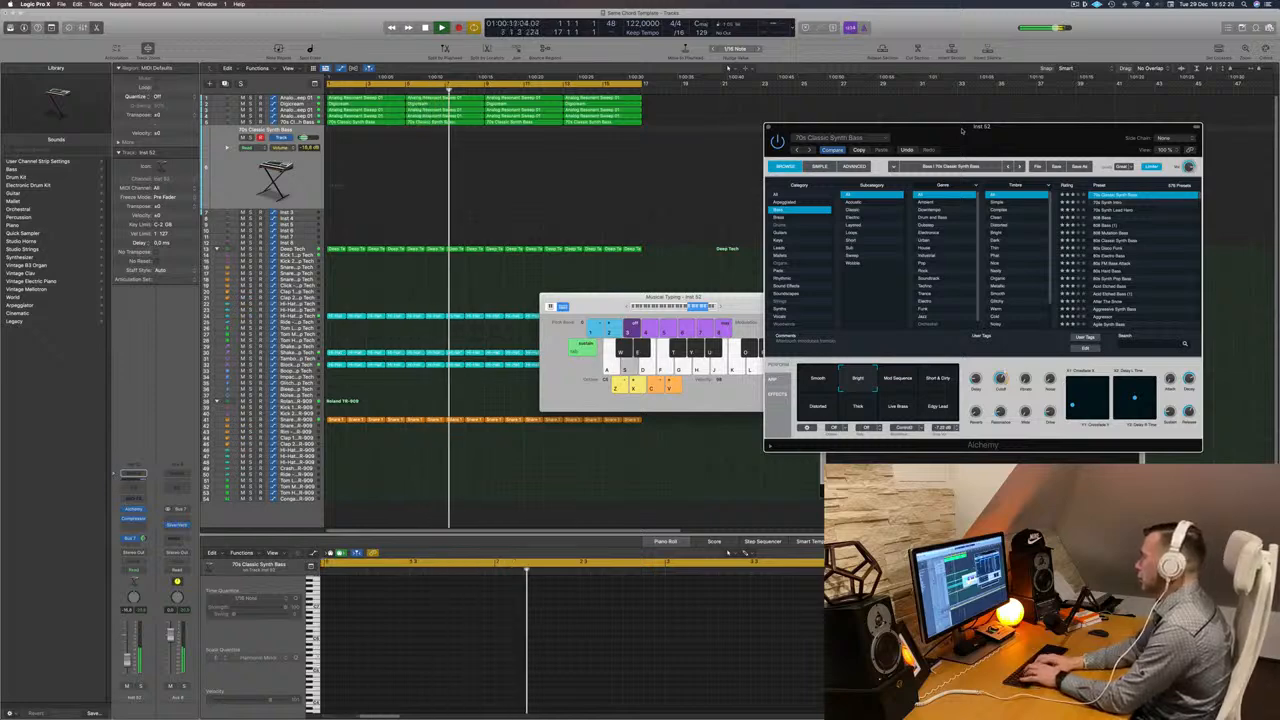
- Try the Alchemy perform pads Mod Sequence, Short & Dirty, Distorted, Thick, Live Brass and Edge Lead while playing test notes
left_click(896, 382)
left_click(940, 380)
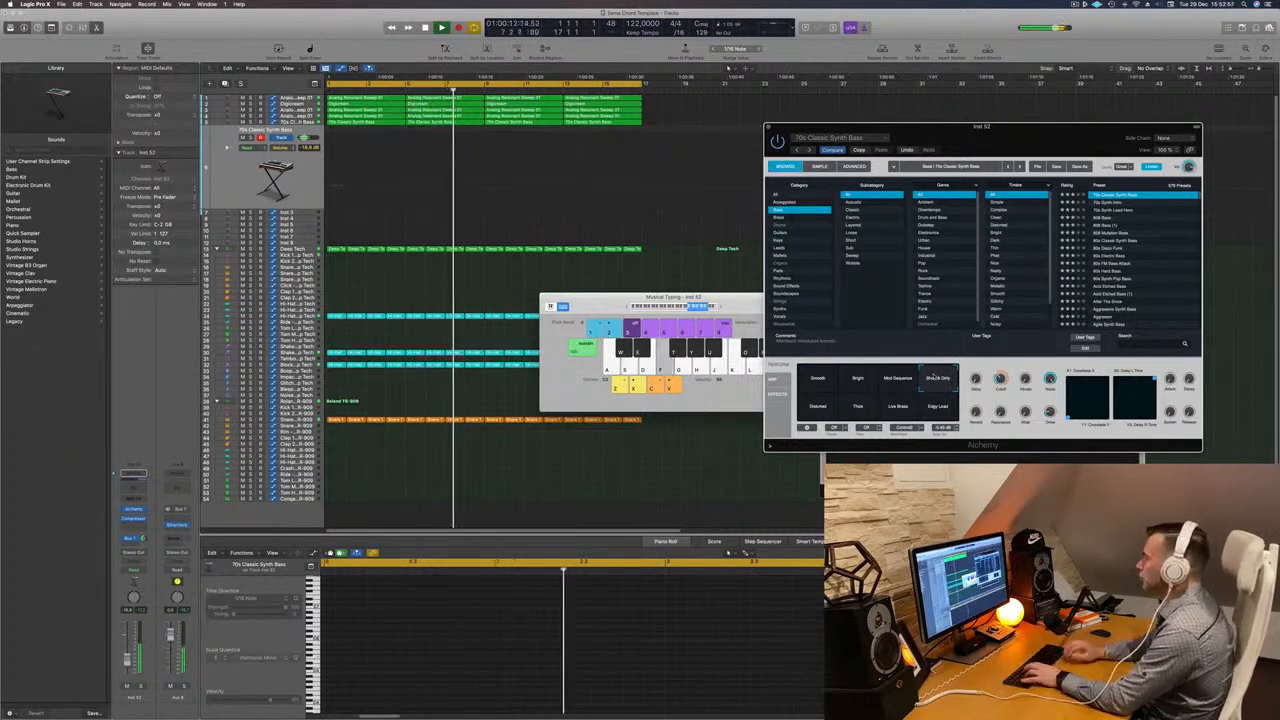
left_click(817, 407)
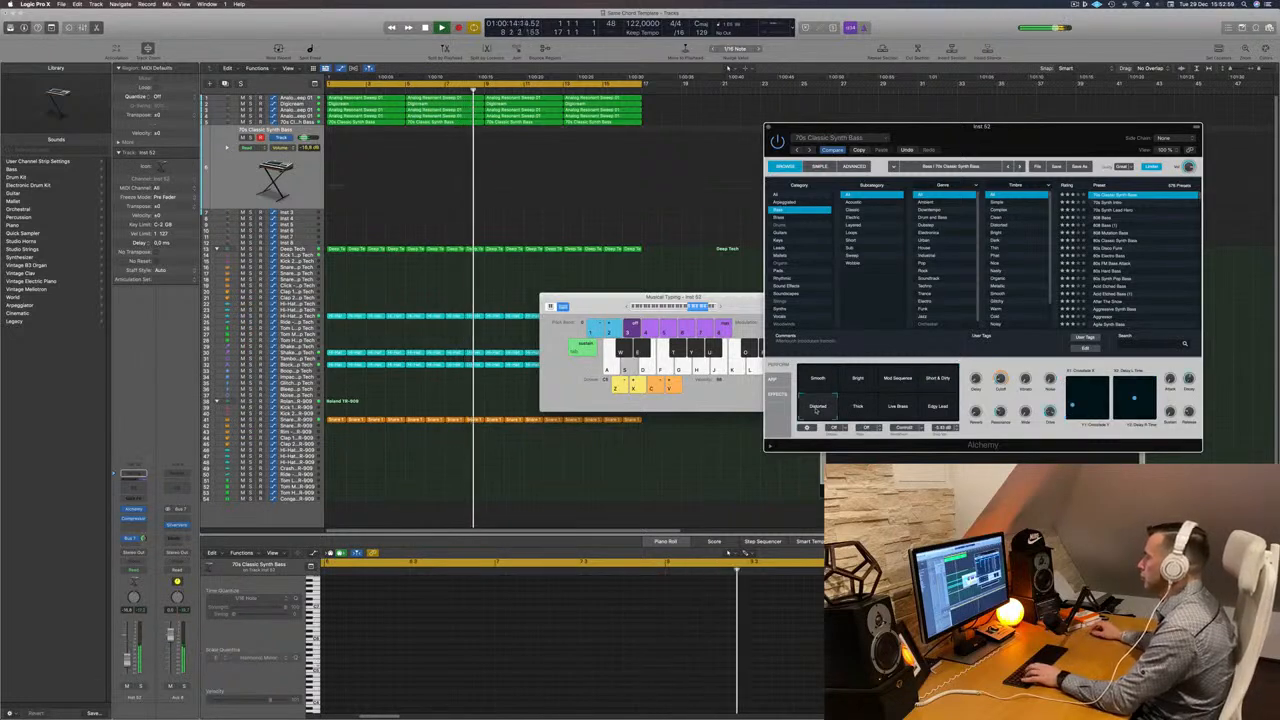
left_click(858, 407)
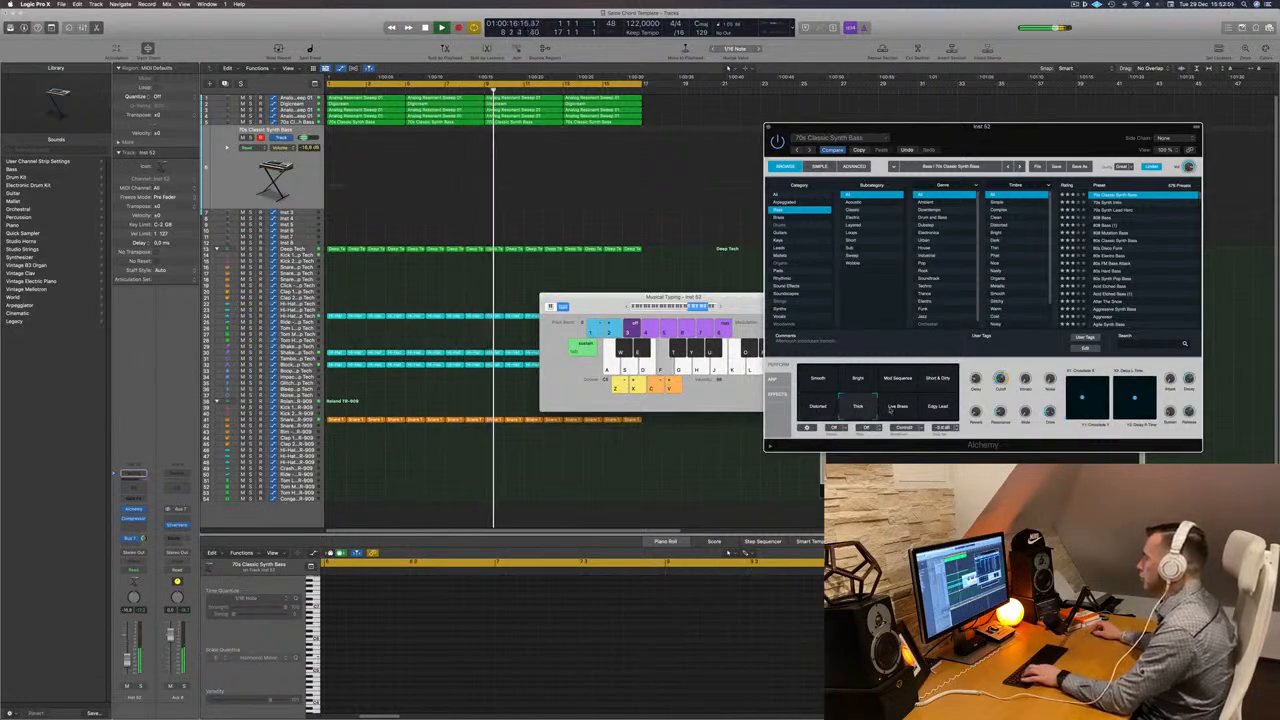
left_click(890, 409)
key("s")
key("d")
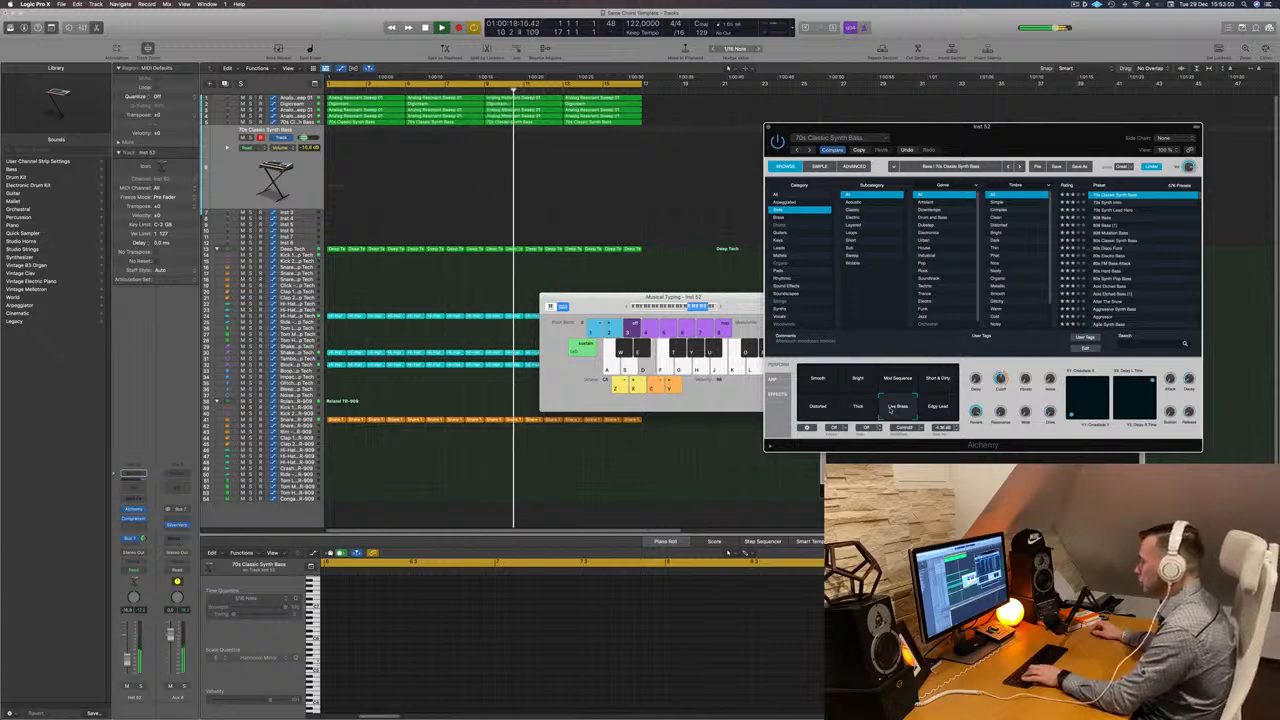
key("j")
left_click(938, 407)
key("h")
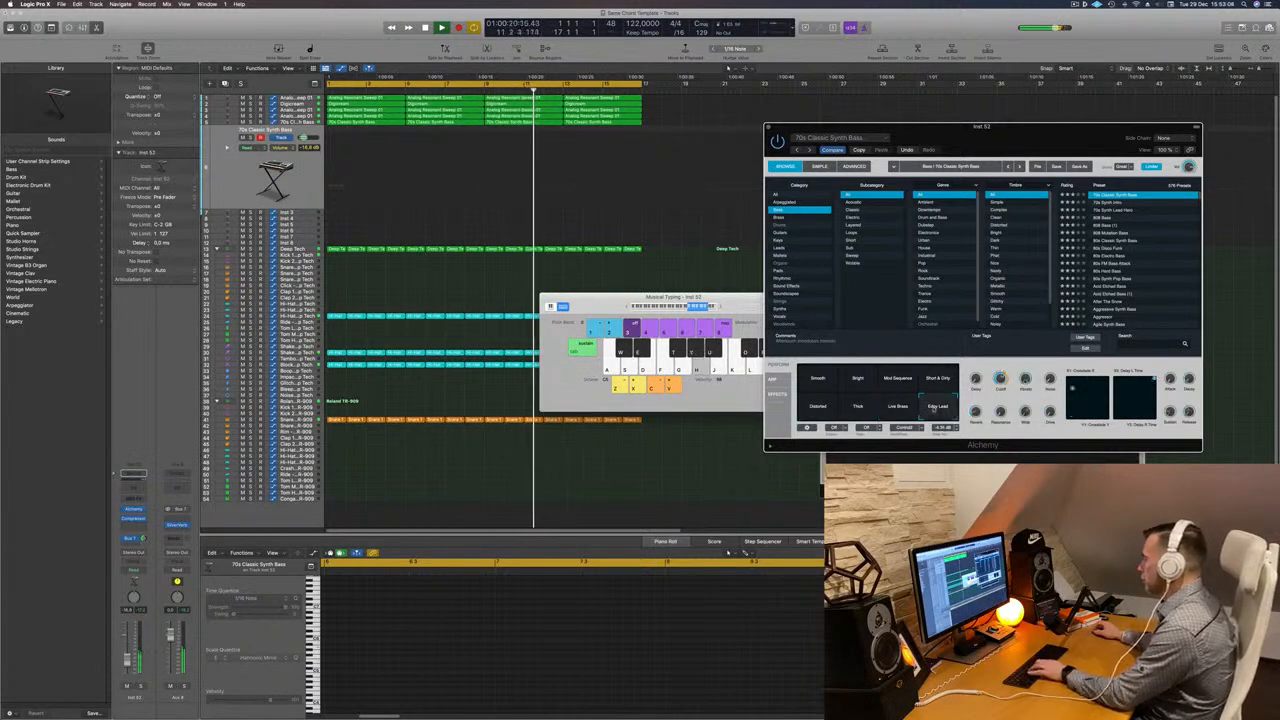
key("f")
left_click(866, 408)
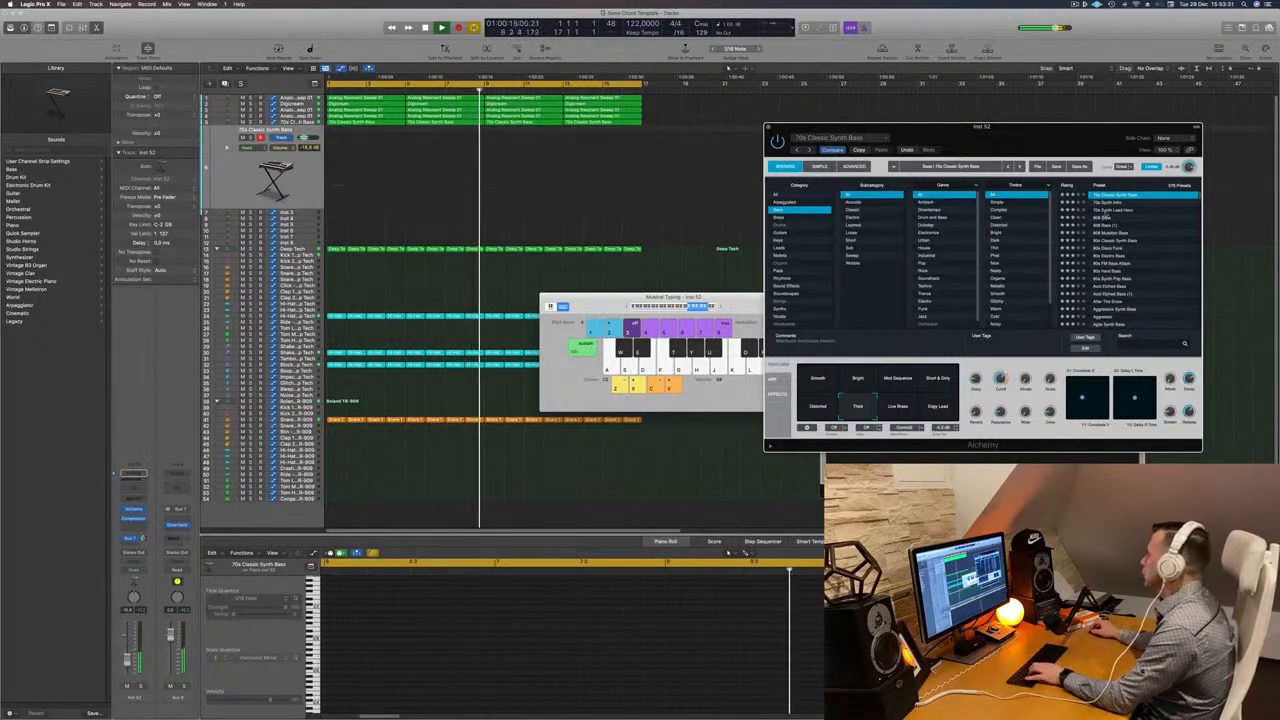
- Audition Alchemy bass presets from 808 Bass through 80s FM Bass Attack to After The Snow while playing notes
left_click(1105, 210)
left_click(1104, 220)
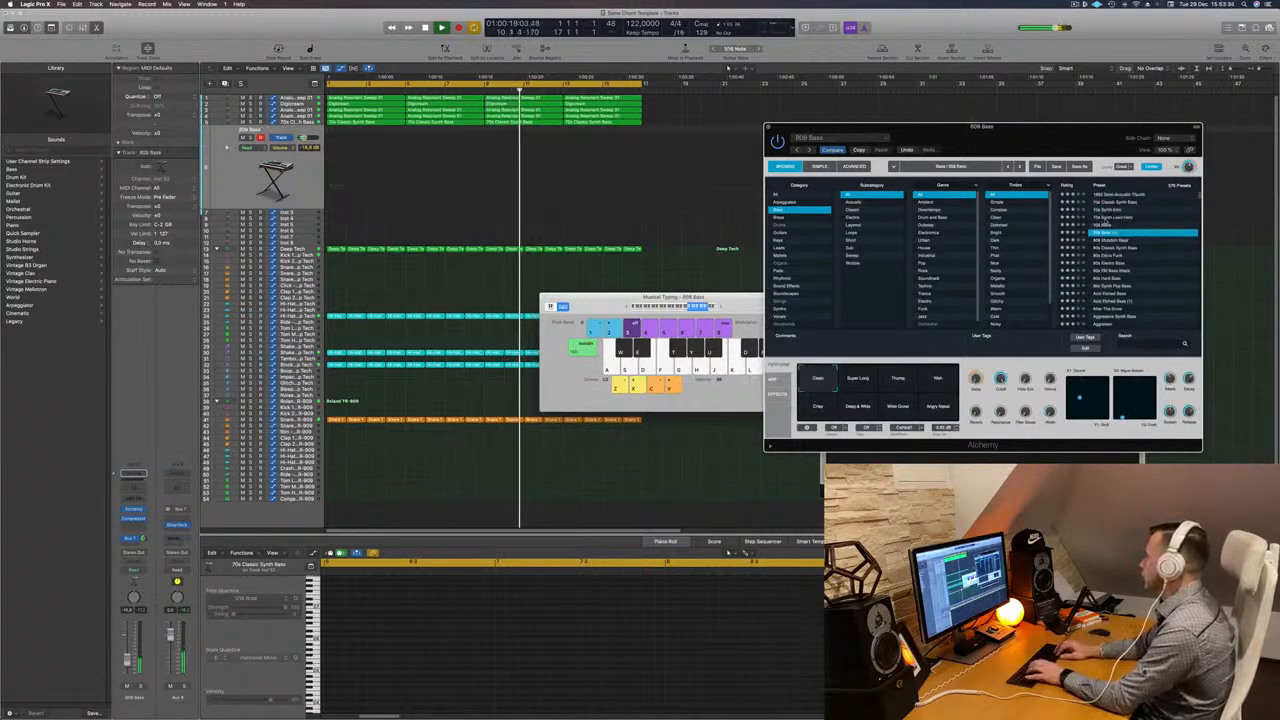
key("Down")
key("g")
key("Down")
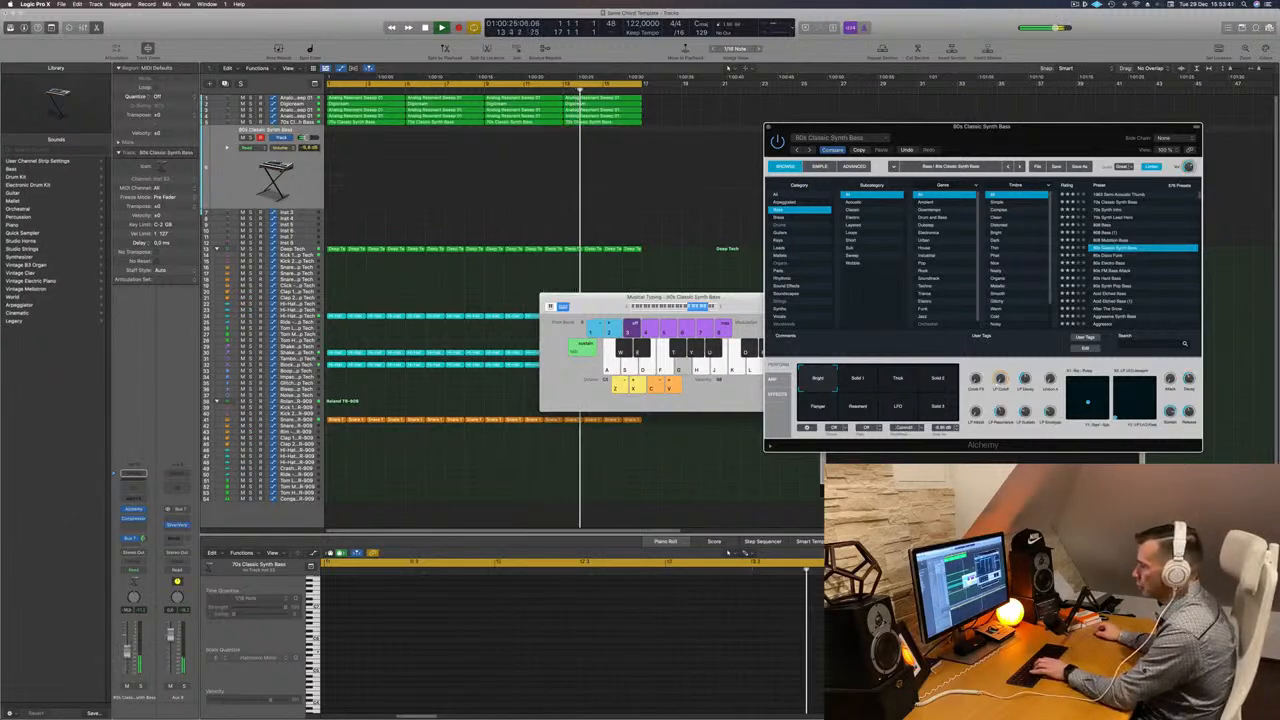
left_click(1126, 256)
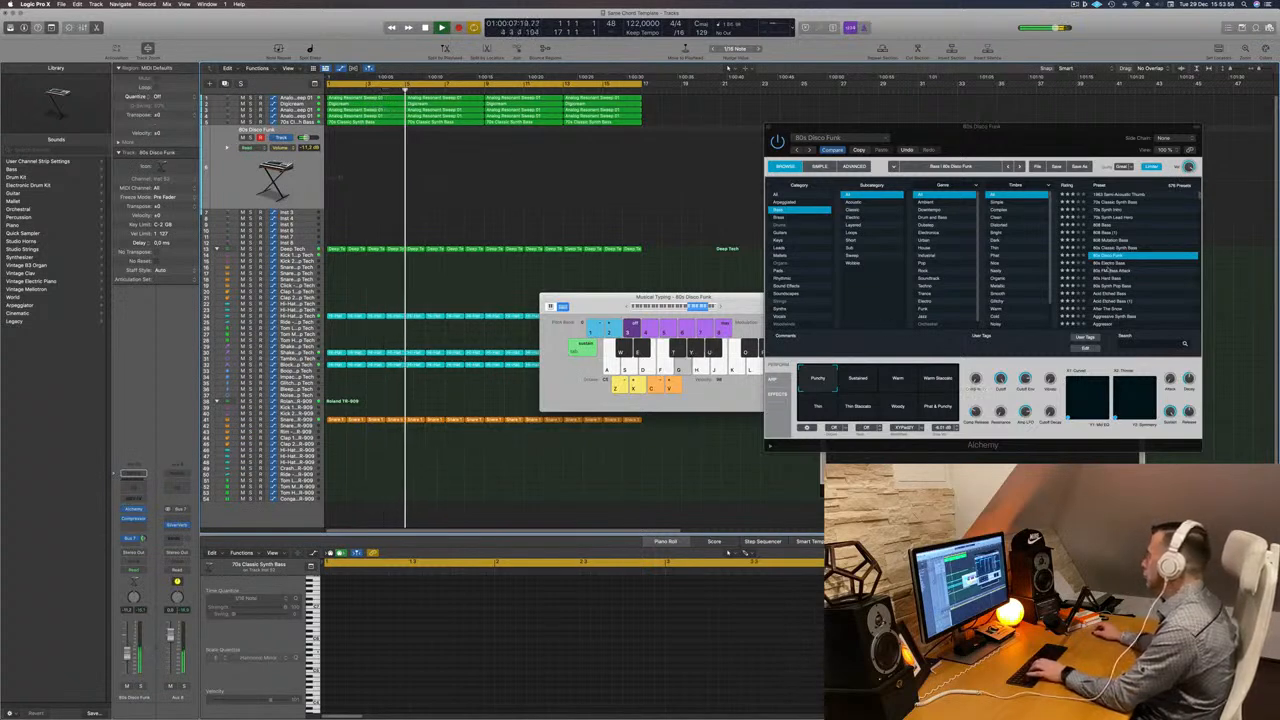
left_click(1108, 270)
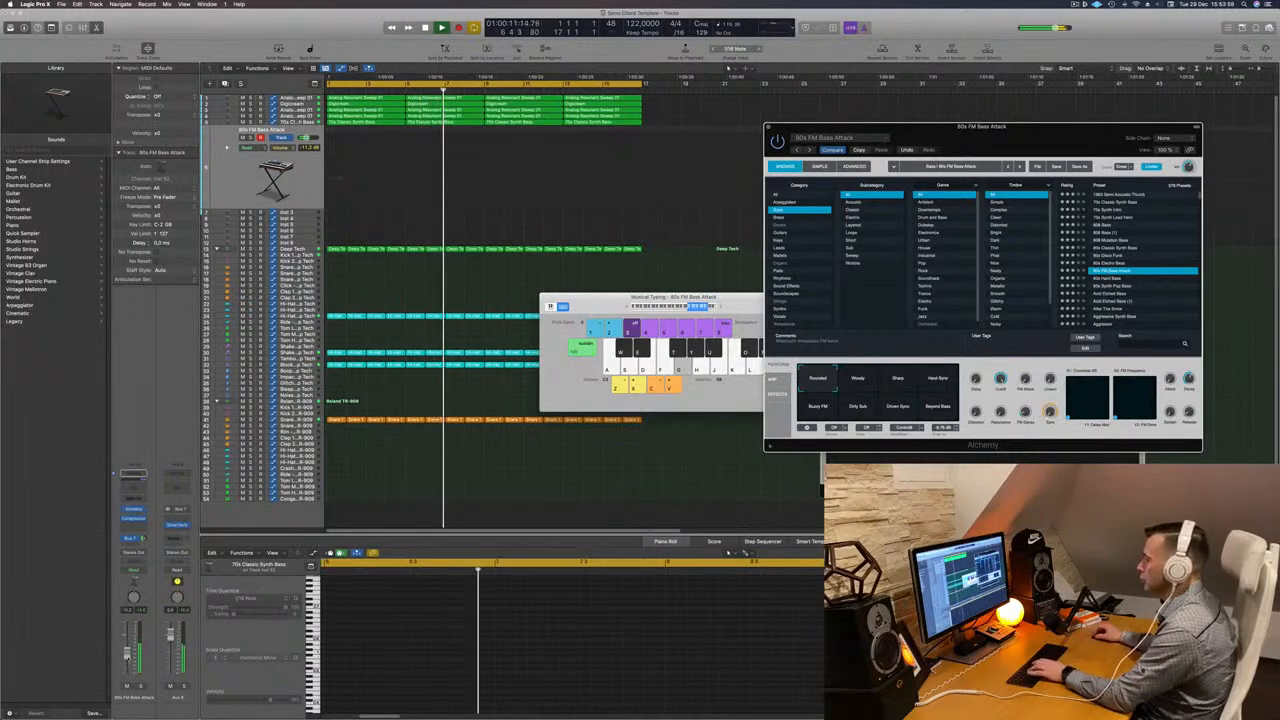
left_click_drag(128, 656, 129, 662)
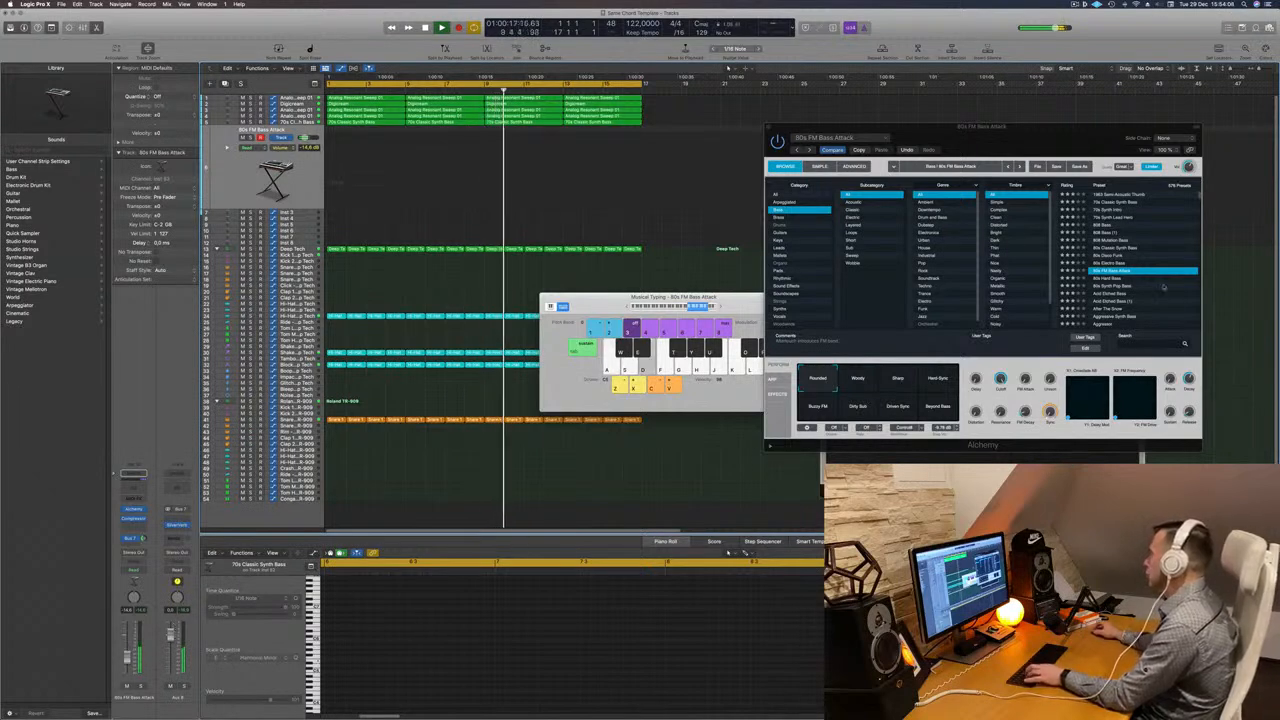
left_click(1113, 286)
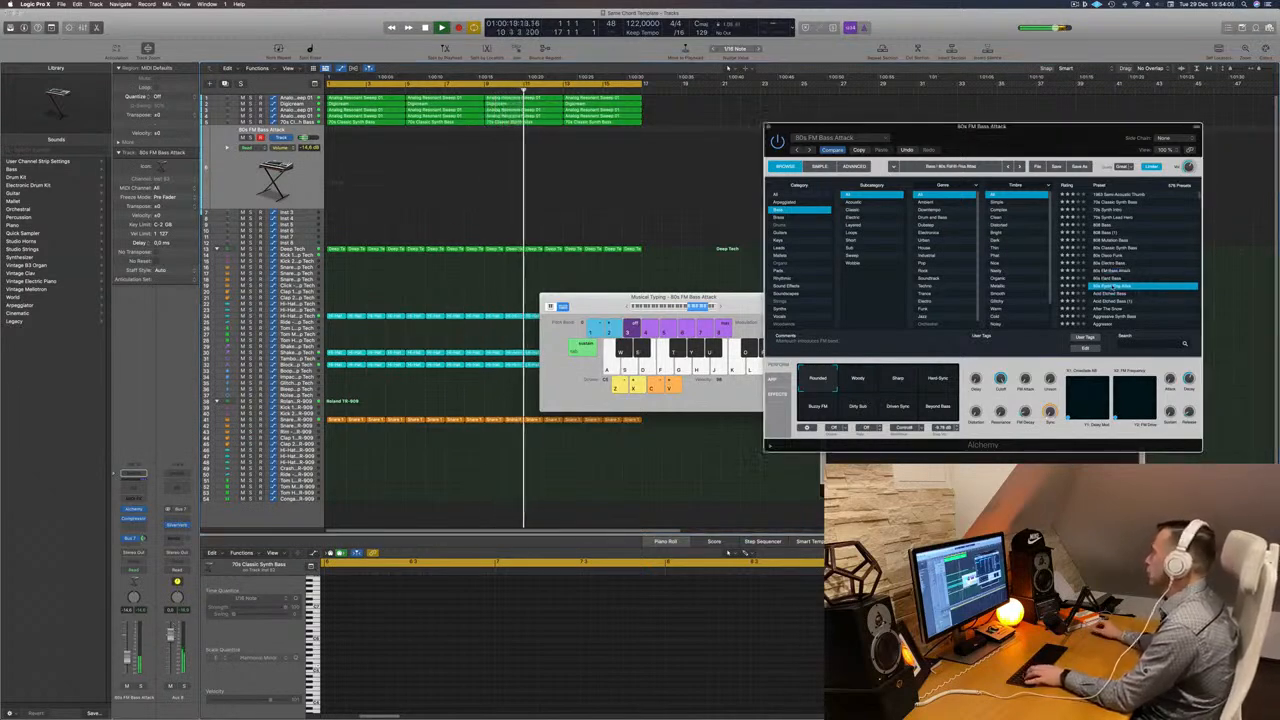
left_click(1122, 309)
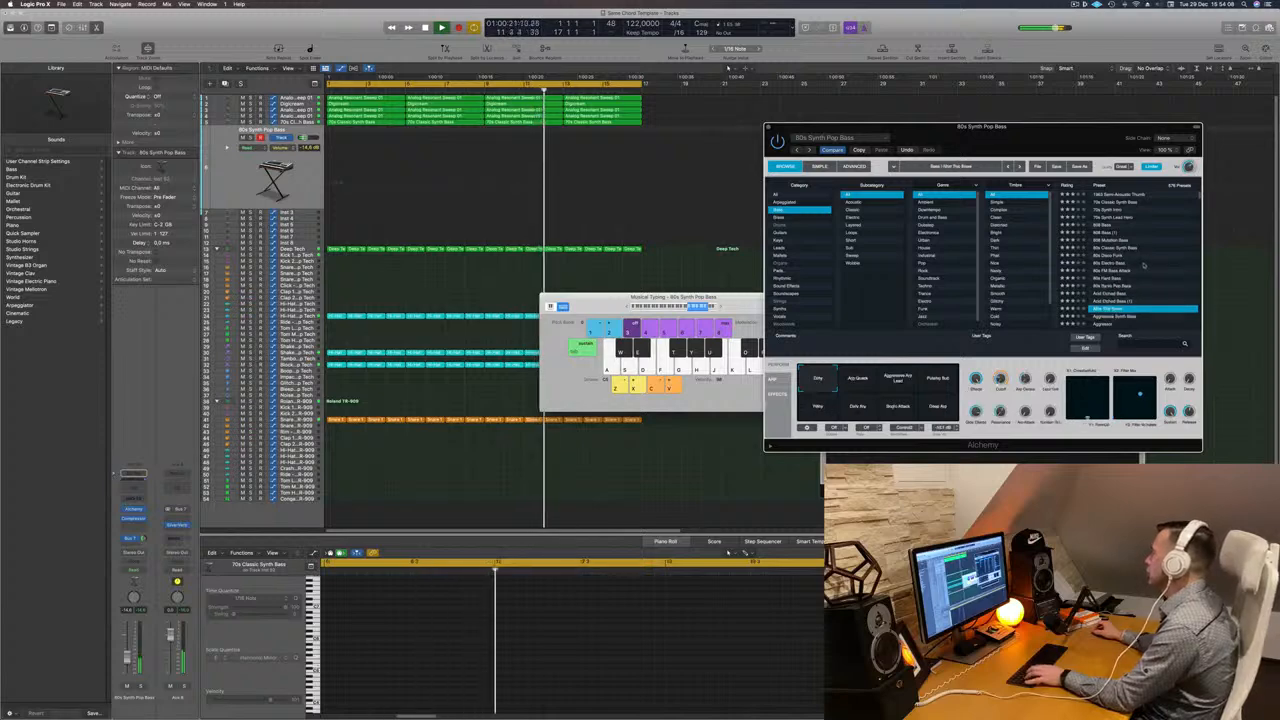
scroll(1146, 265, "down", 3)
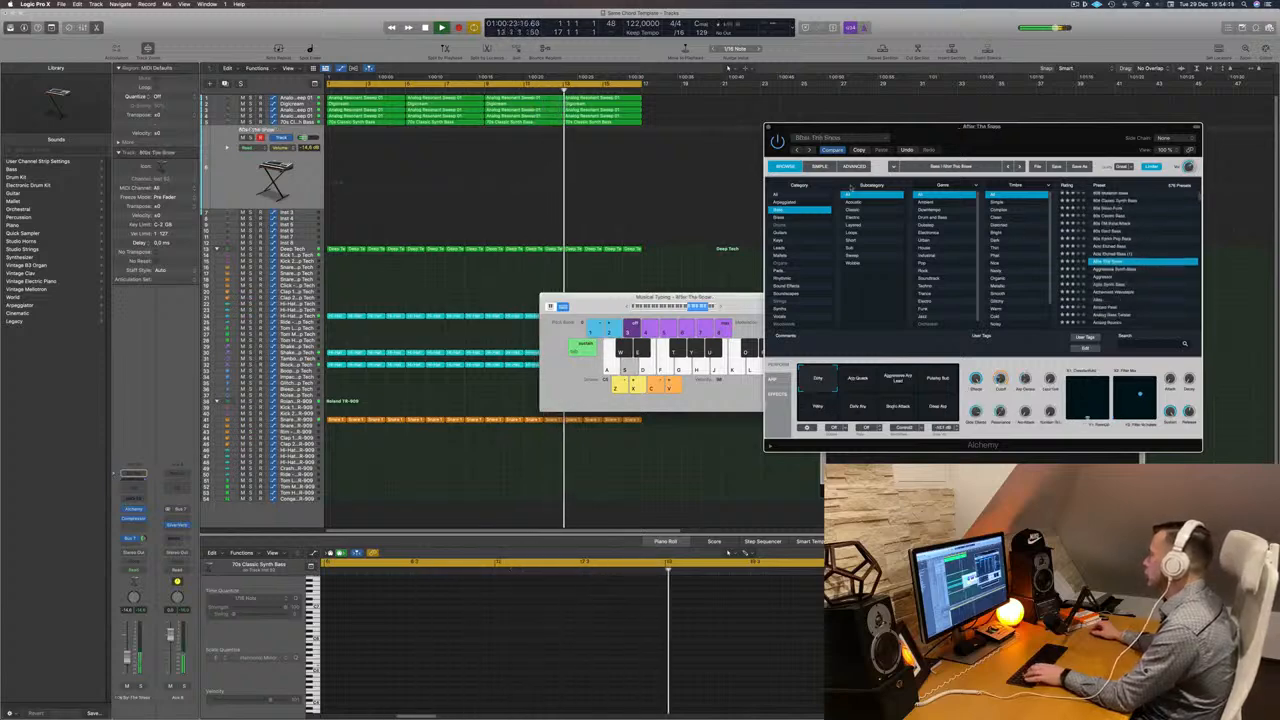
- Switch the Alchemy browser to the Keys category, load Autoharp-Binaural and play test notes an octave shifted
left_click(785, 240)
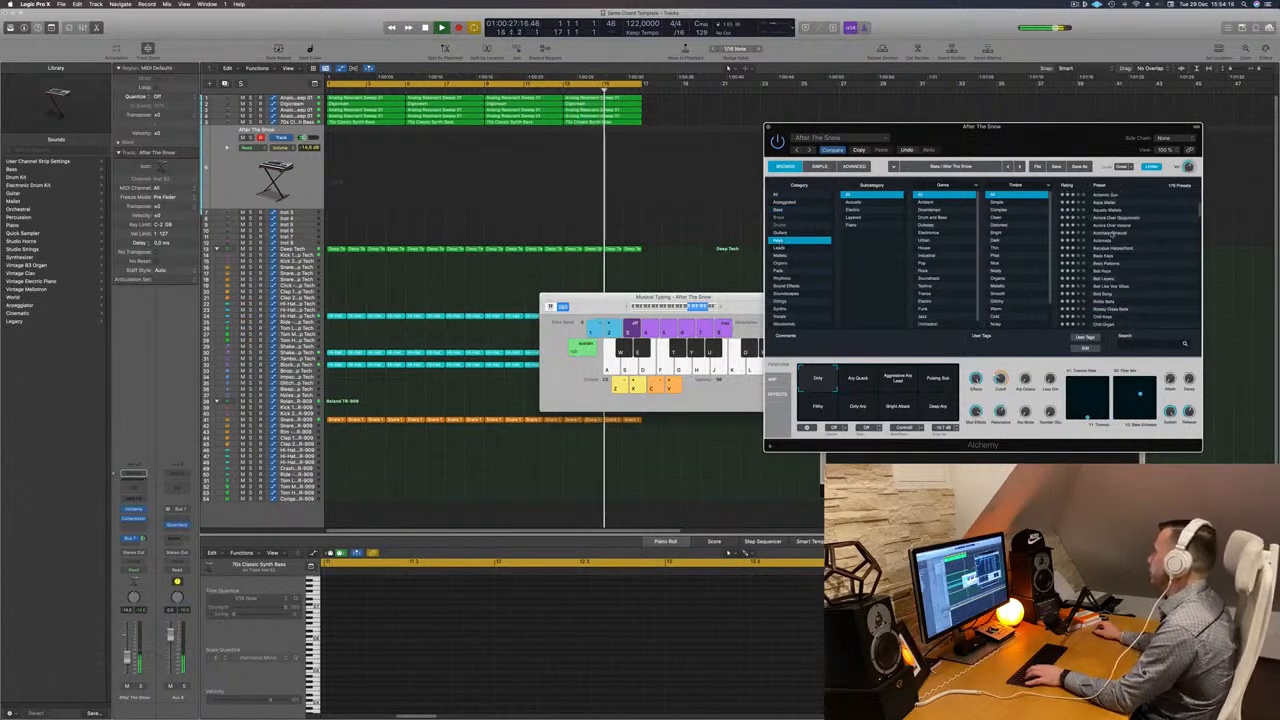
left_click(1112, 233)
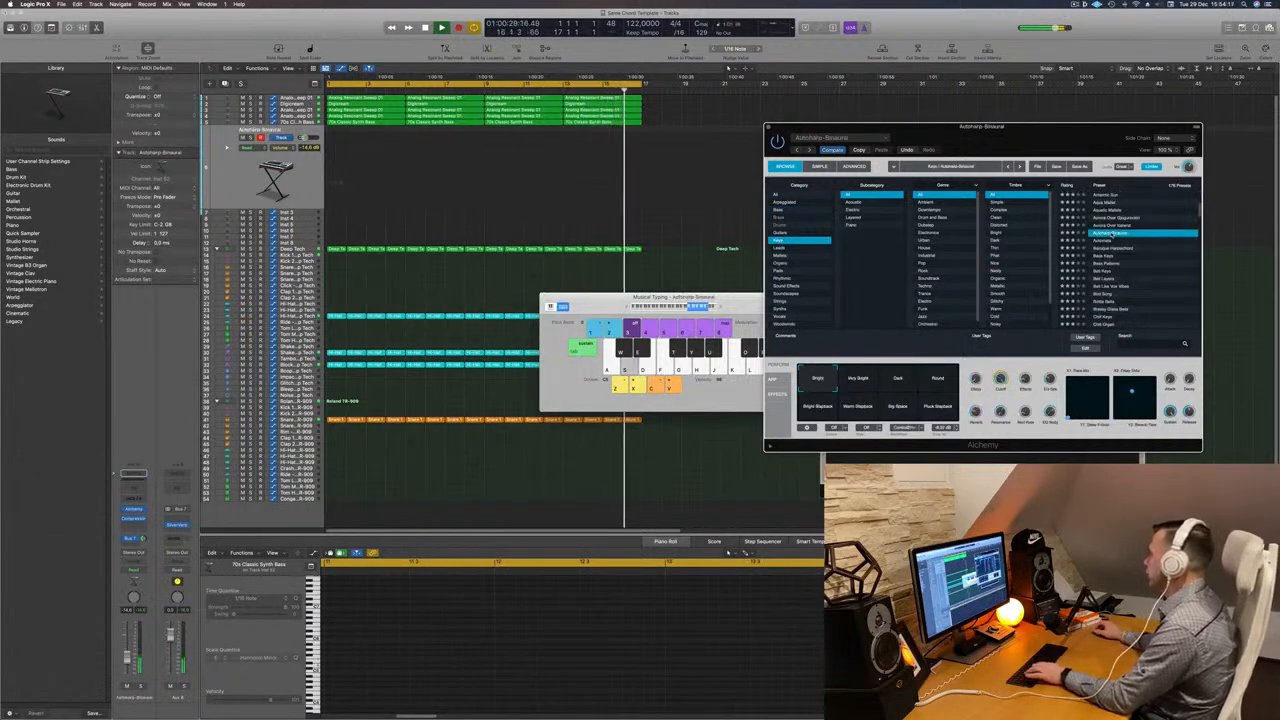
left_click(684, 310)
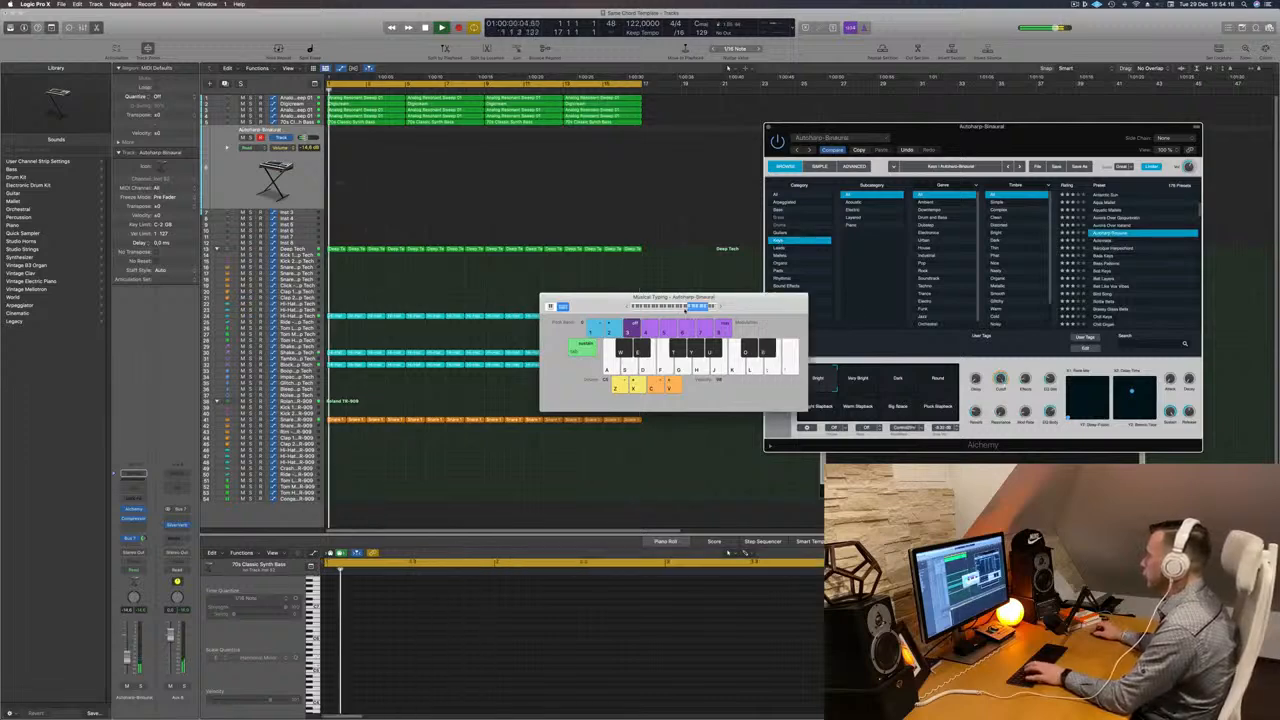
left_click(685, 310)
key("s")
key("d")
key("f")
key("d")
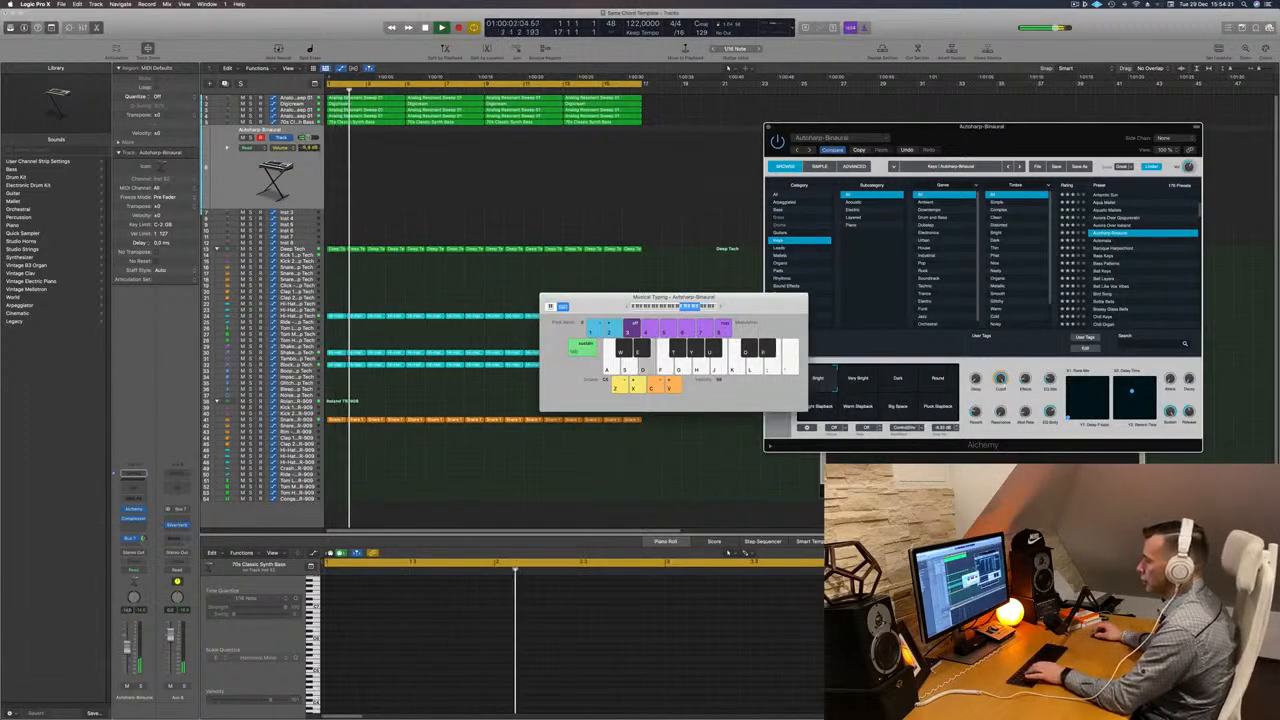
- Audition the Bird Song, Breezy Glass Bells and Chill Keys presets, shifting the typing octave and playing notes
left_click(1100, 294)
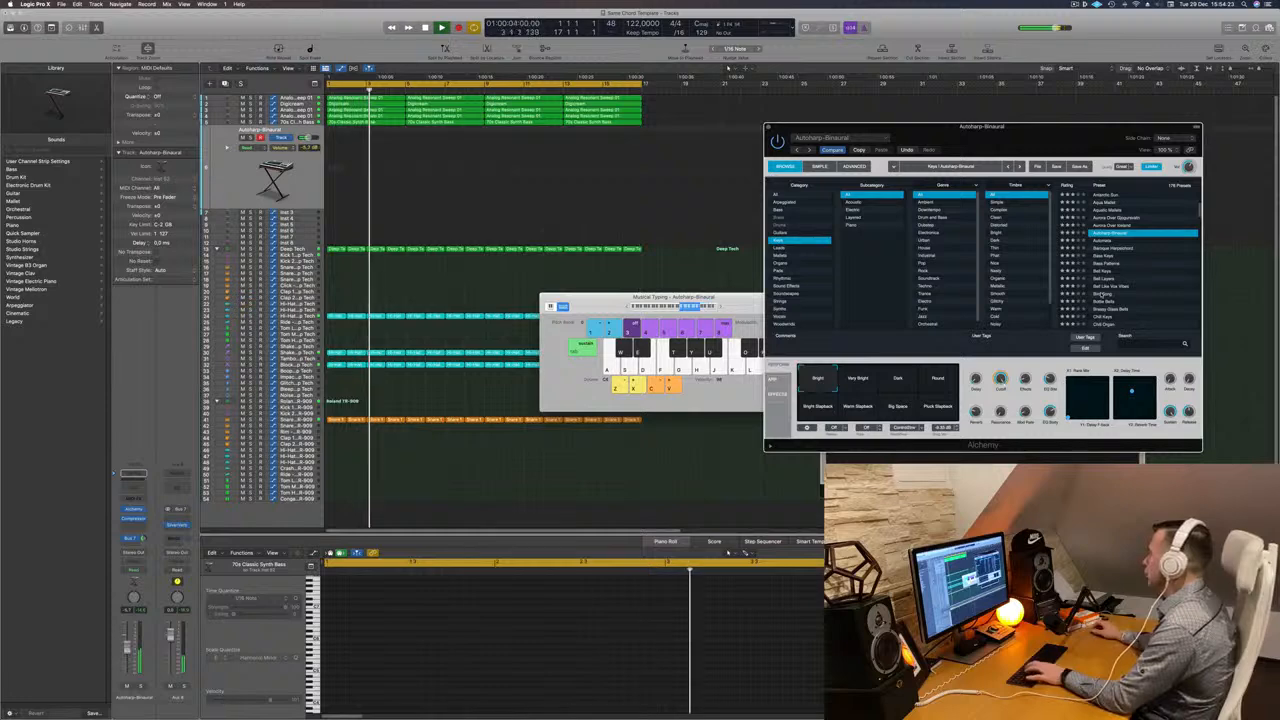
left_click(1112, 293)
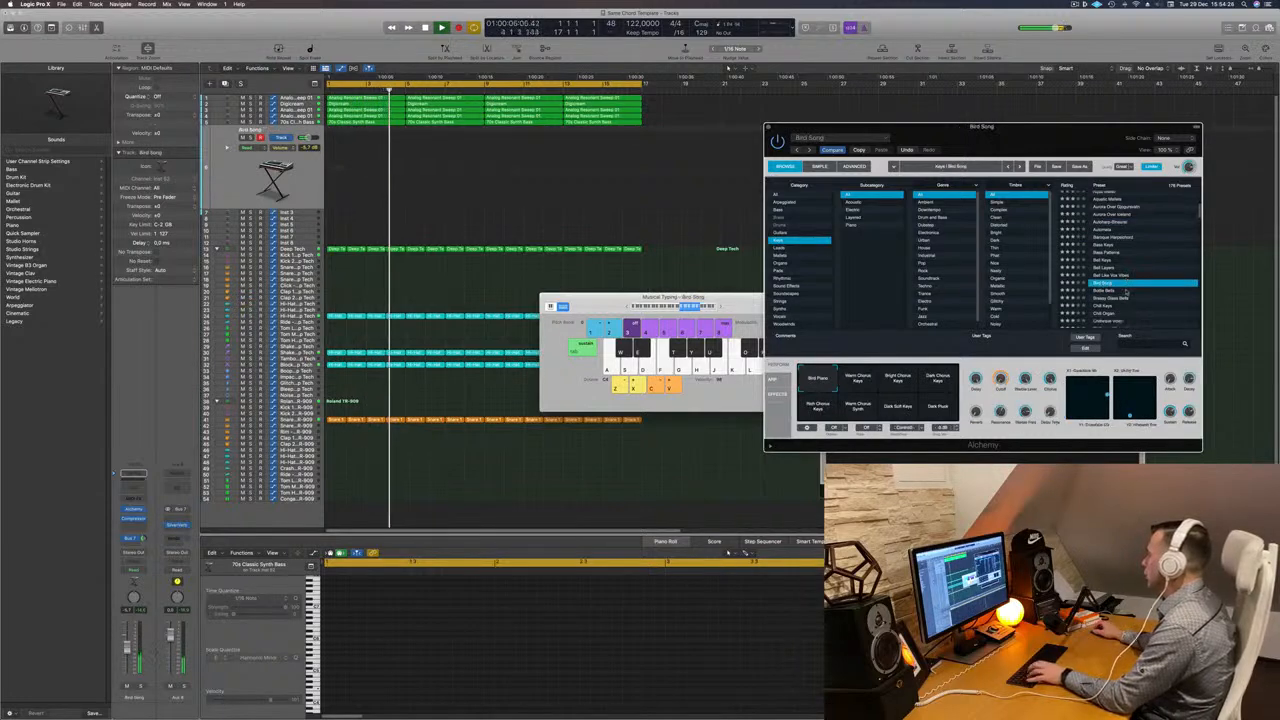
left_click(1126, 296)
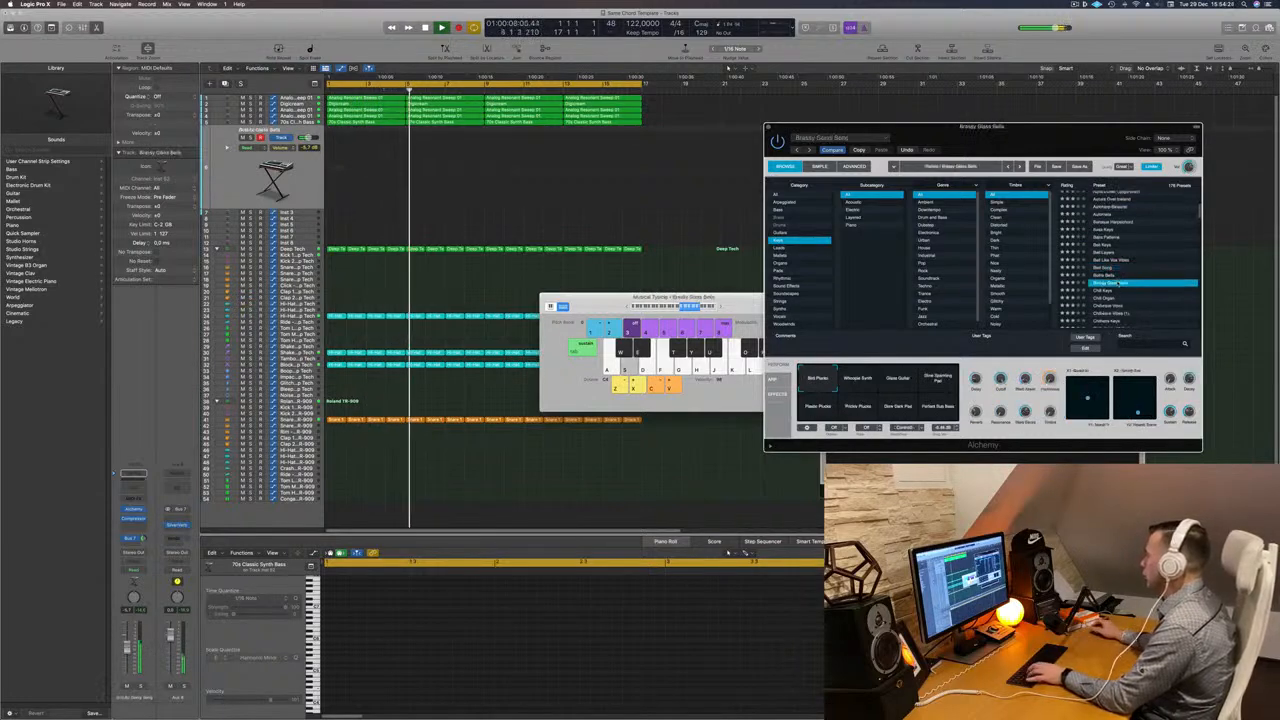
left_click(1106, 291)
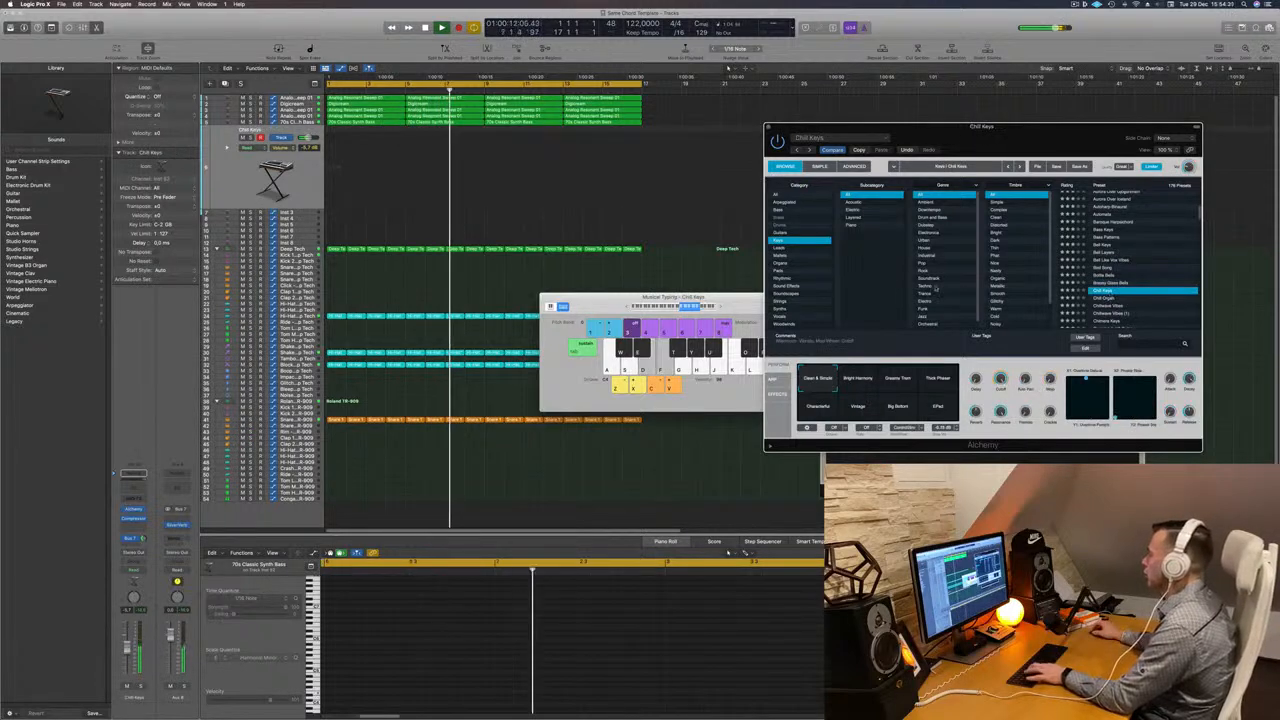
left_click(683, 307)
left_click(719, 307)
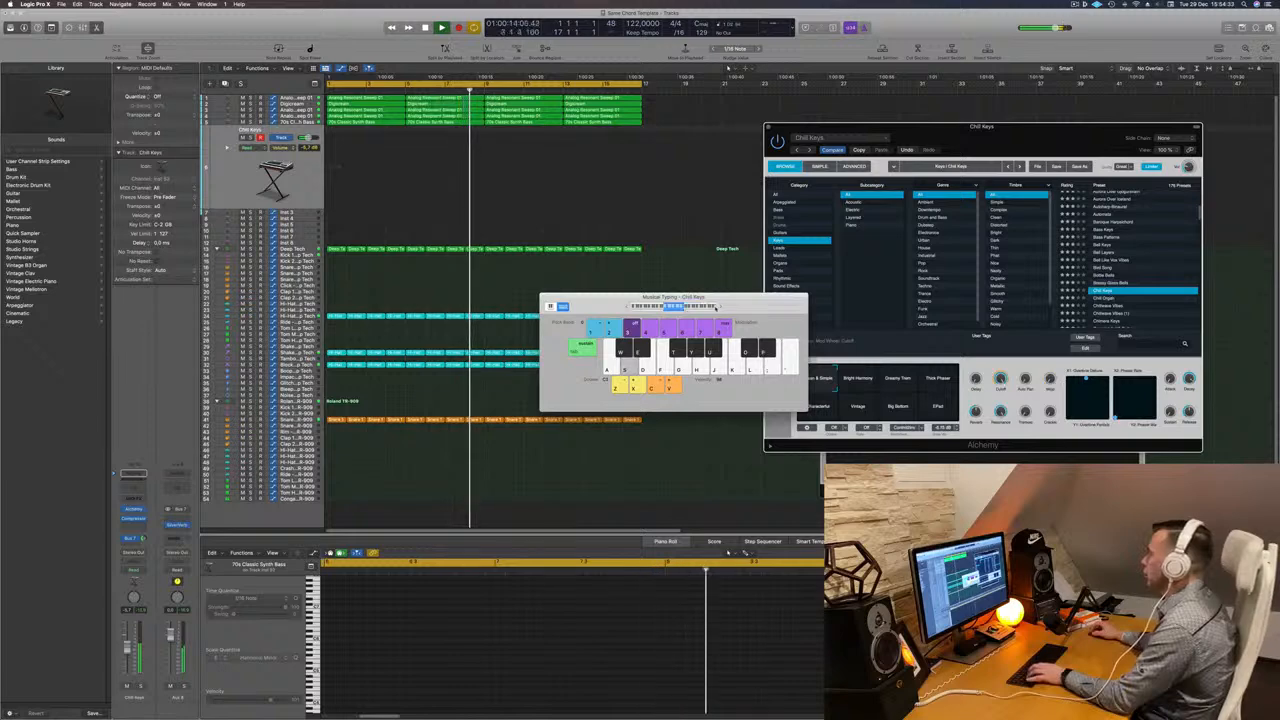
key("s")
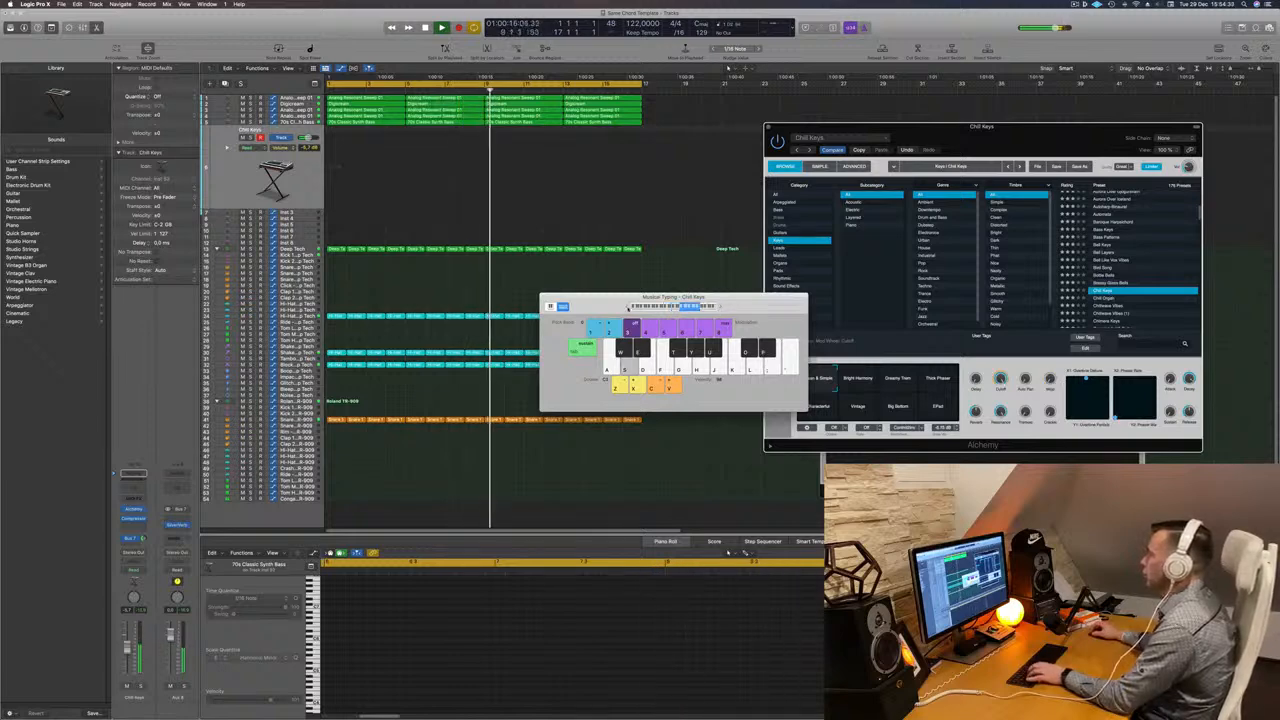
left_click(628, 307)
key("d")
key("f")
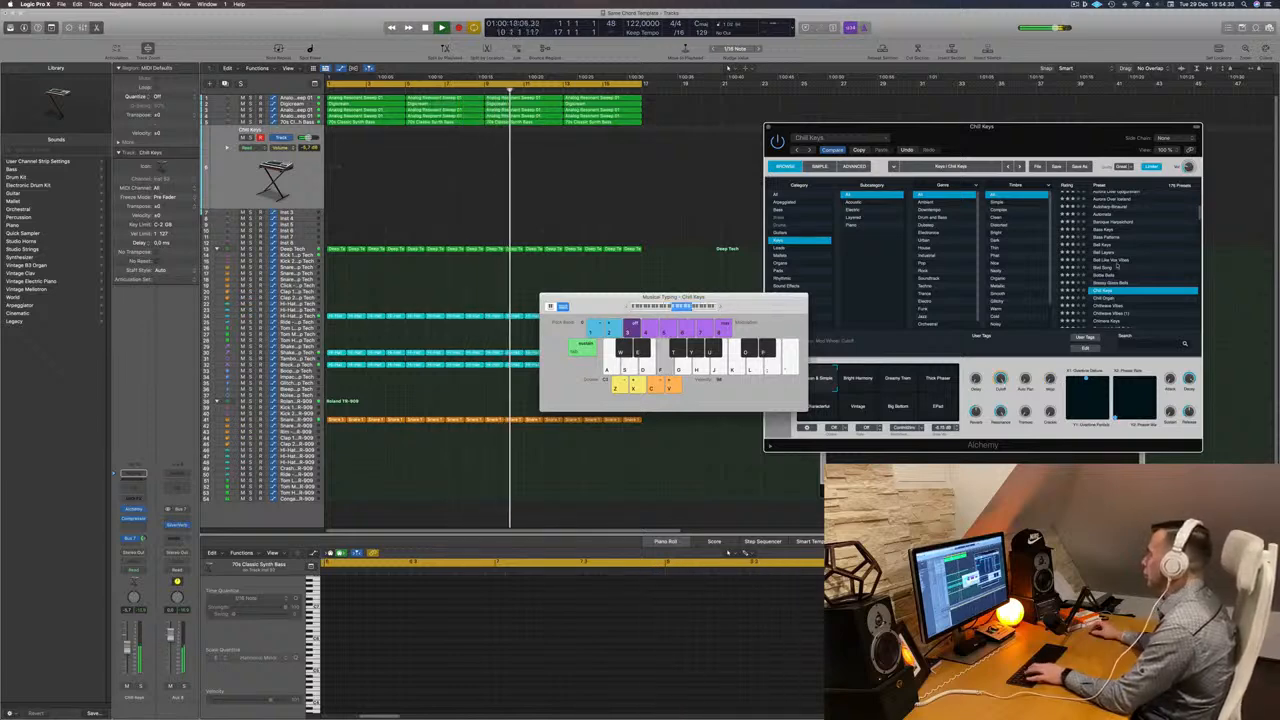
- Try the Chill Keys perform pads Bright Harmony, Thick Phase, Vintage, Big Bottom and EPad
left_click(850, 378)
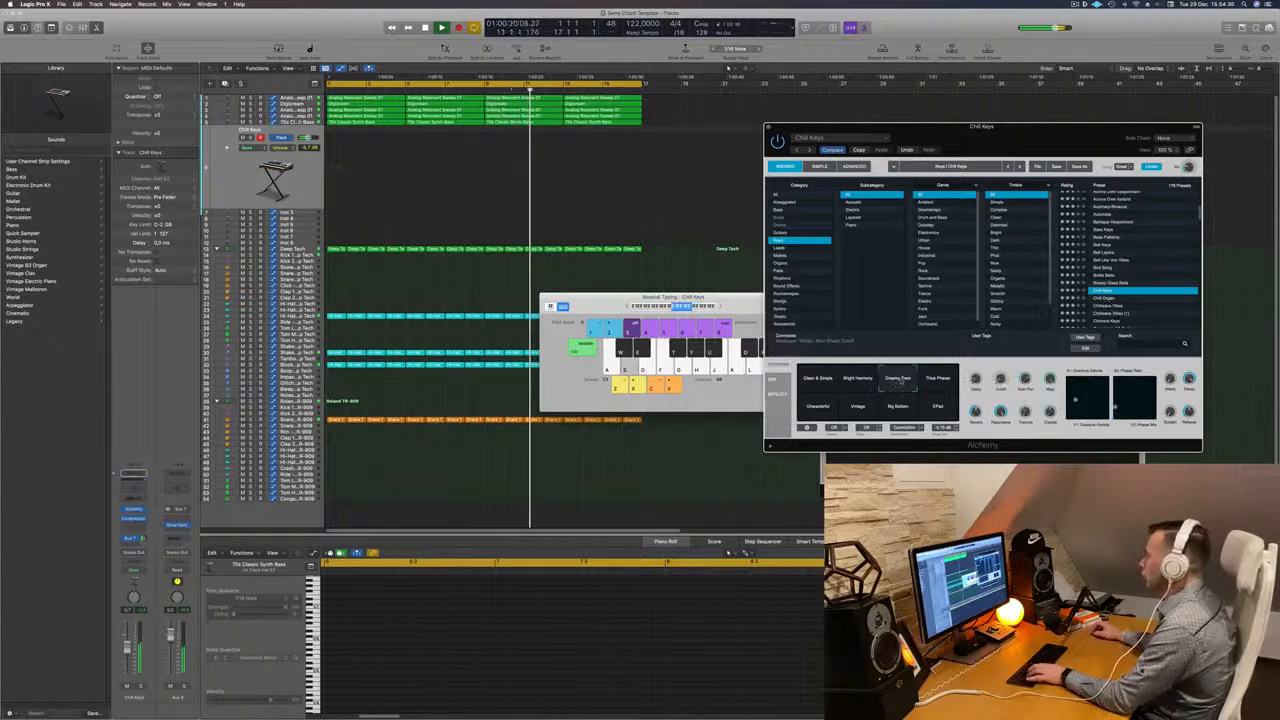
left_click(946, 380)
left_click(836, 406)
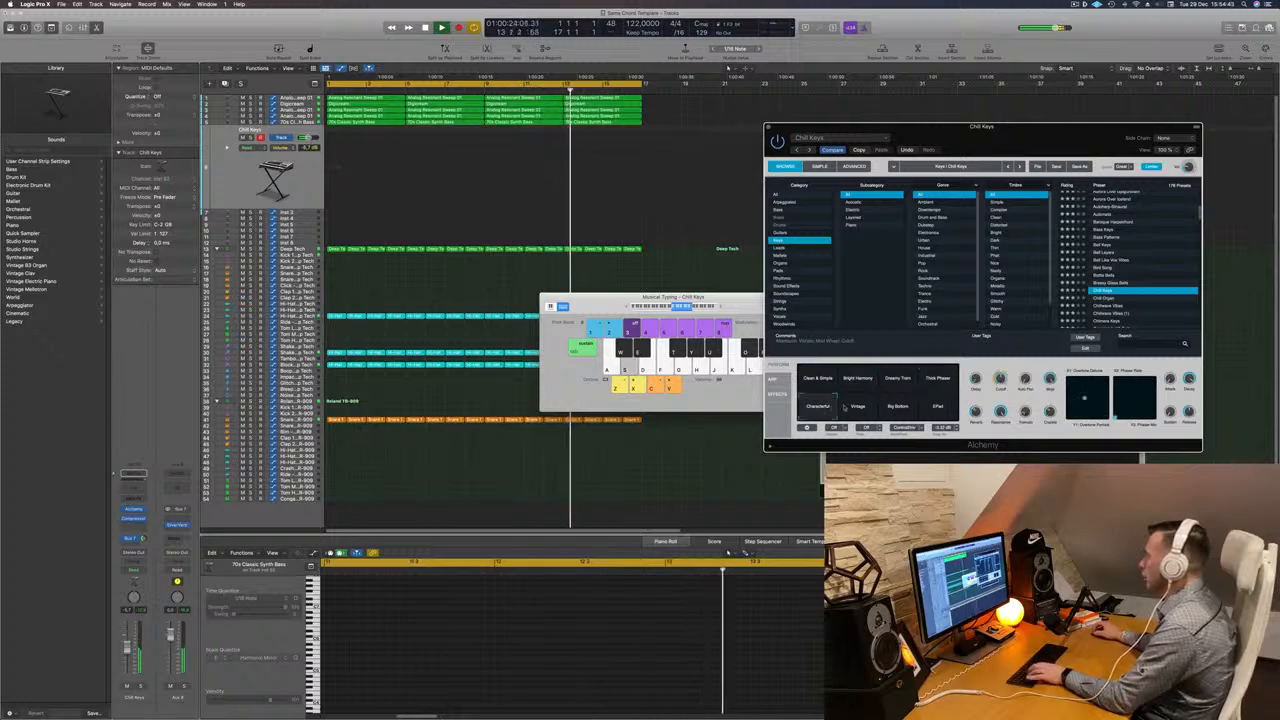
left_click(894, 408)
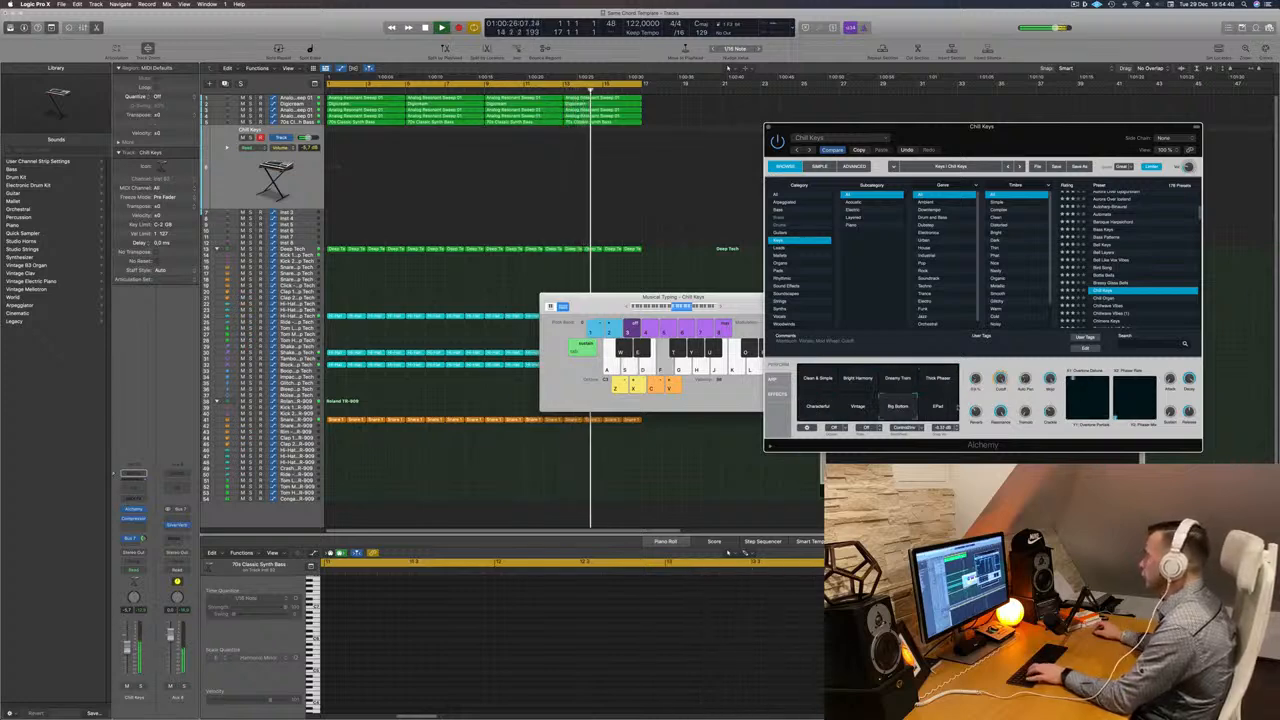
left_click(938, 405)
- Load the Chillwave Vibes preset and try its Soft Chime and Plucked Fifth perform pads with test notes
scroll(1133, 308, "down", 1)
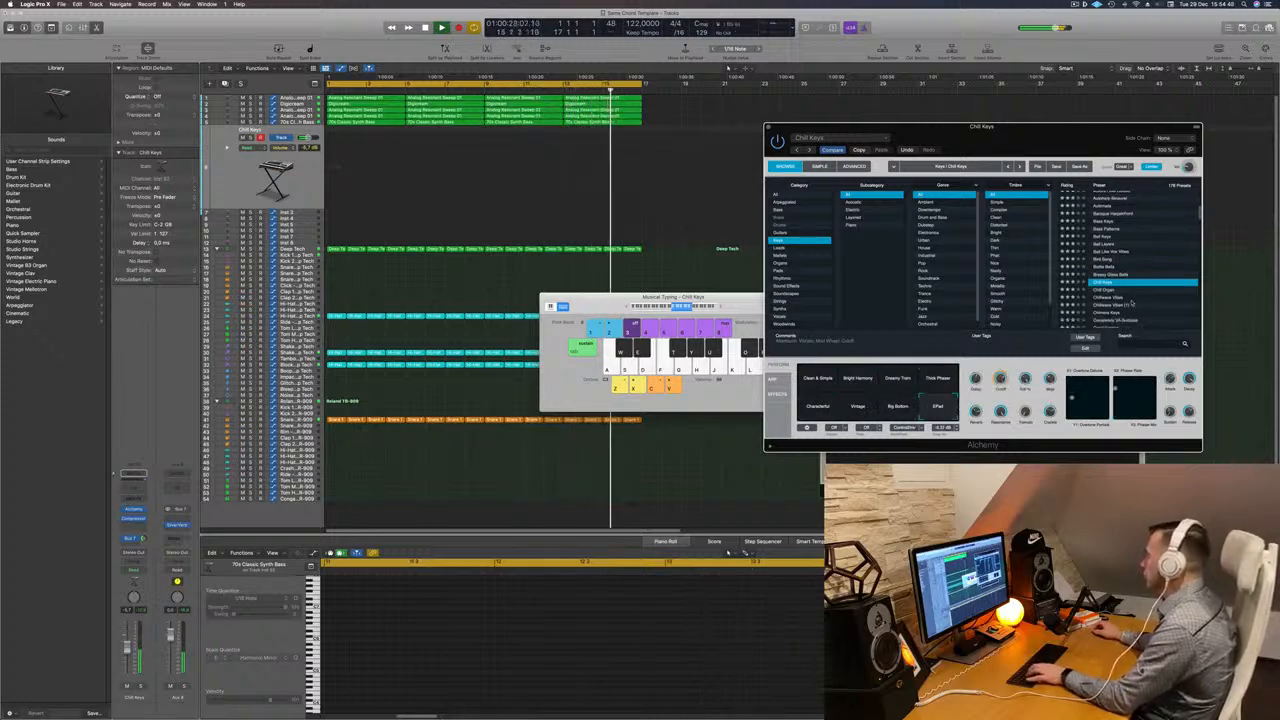
left_click(1117, 298)
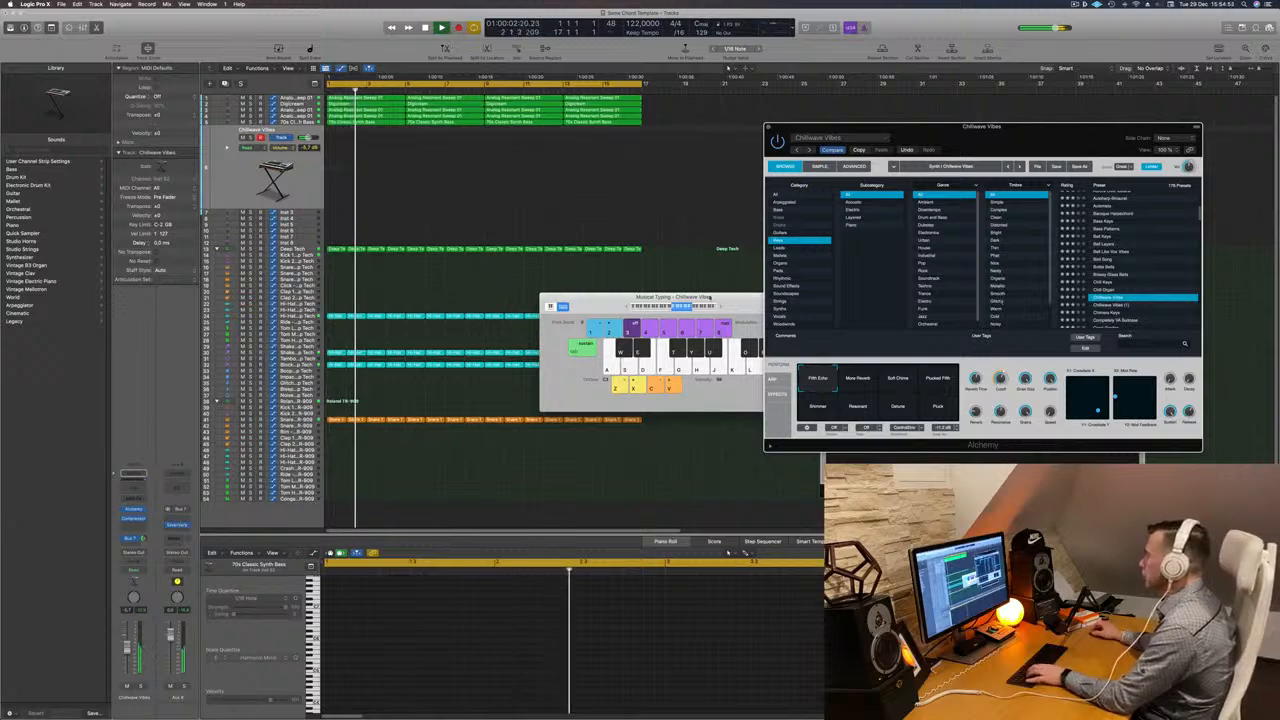
left_click_drag(722, 298, 712, 298)
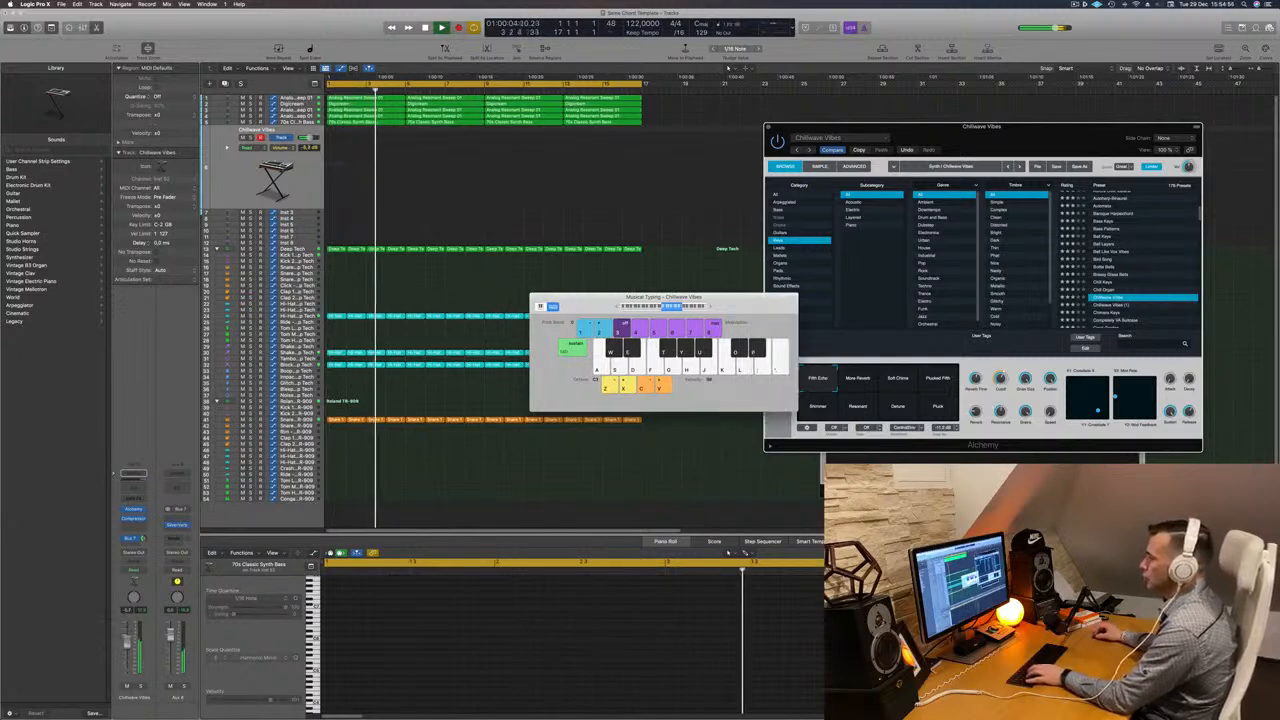
left_click(898, 380)
key("d")
left_click(939, 386)
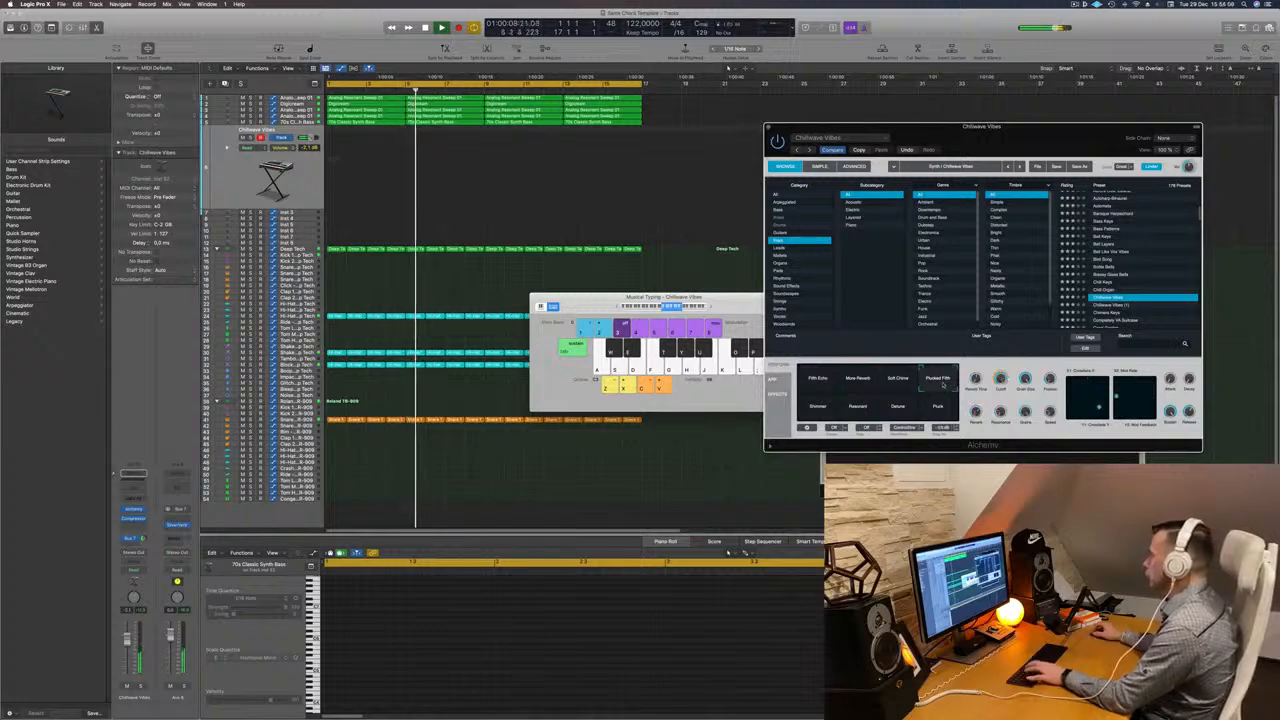
- Play test notes on the Chillwave Vibes preset with the Pluck and Deluxe perform pads, nudging the track volume up
key("f")
left_click(939, 408)
key("d")
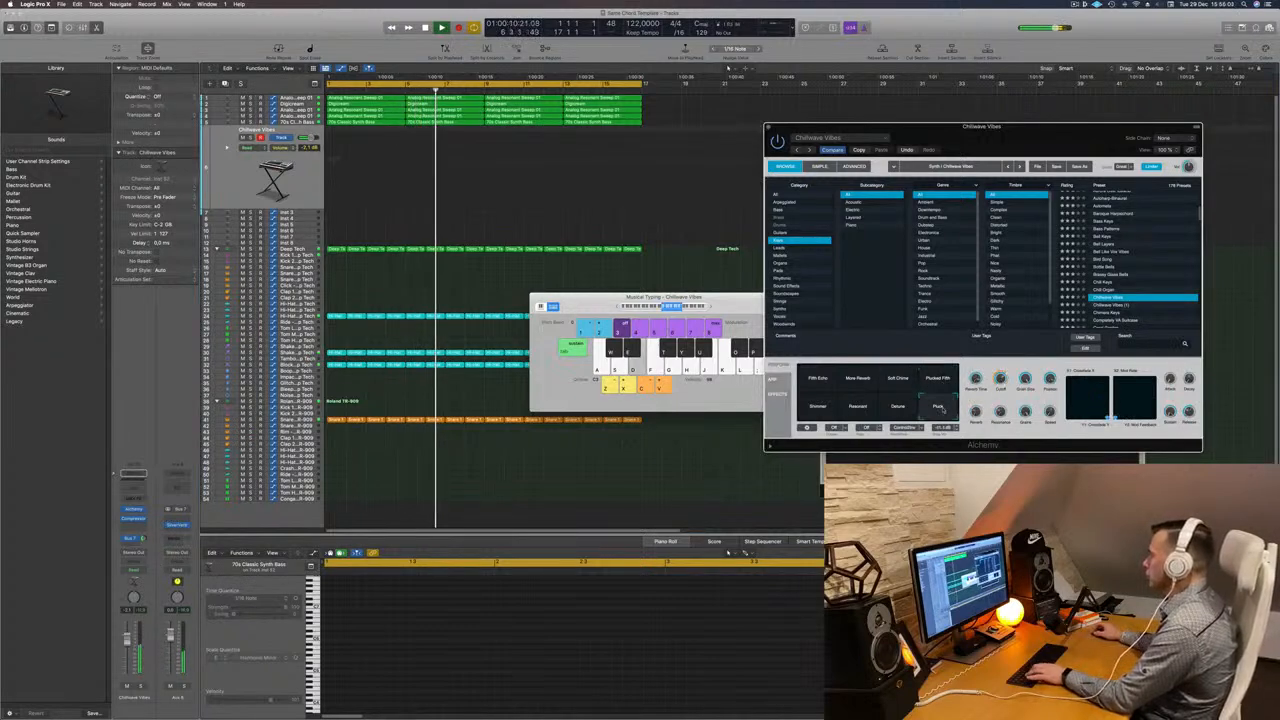
key("f")
key("s")
key("d")
left_click_drag(127, 641, 127, 629)
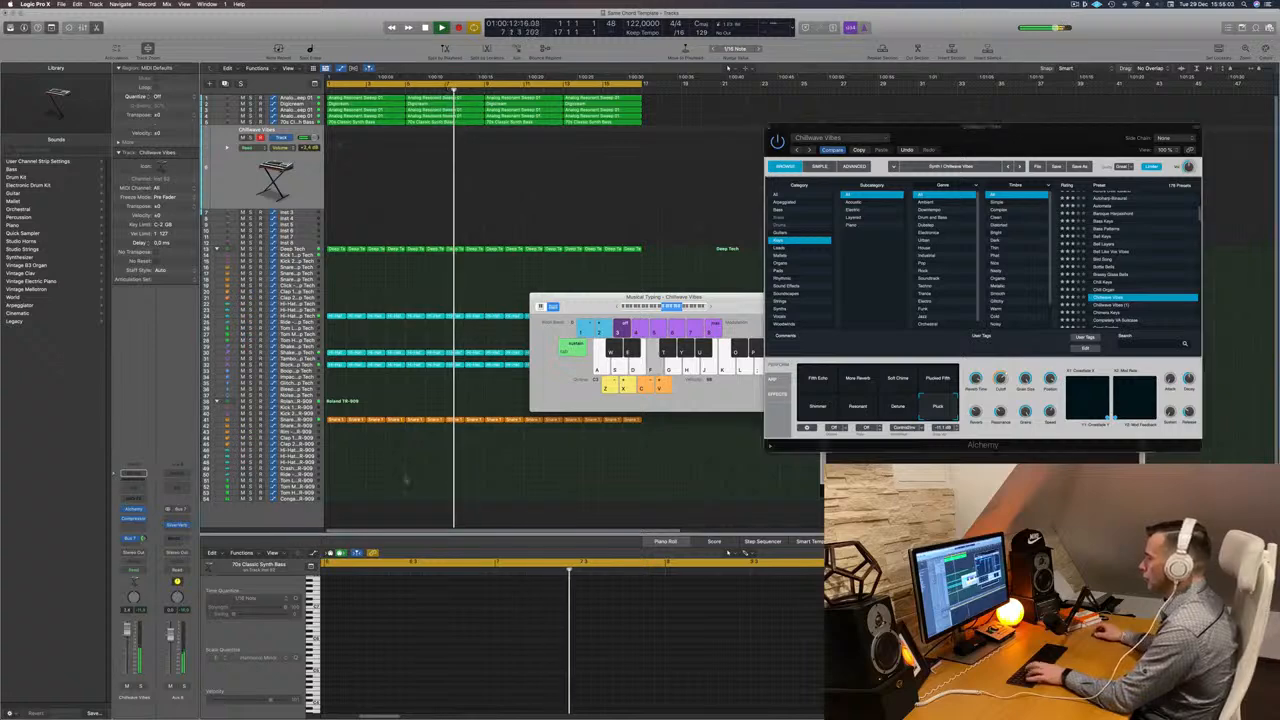
key("f")
key("f")
left_click(1188, 167)
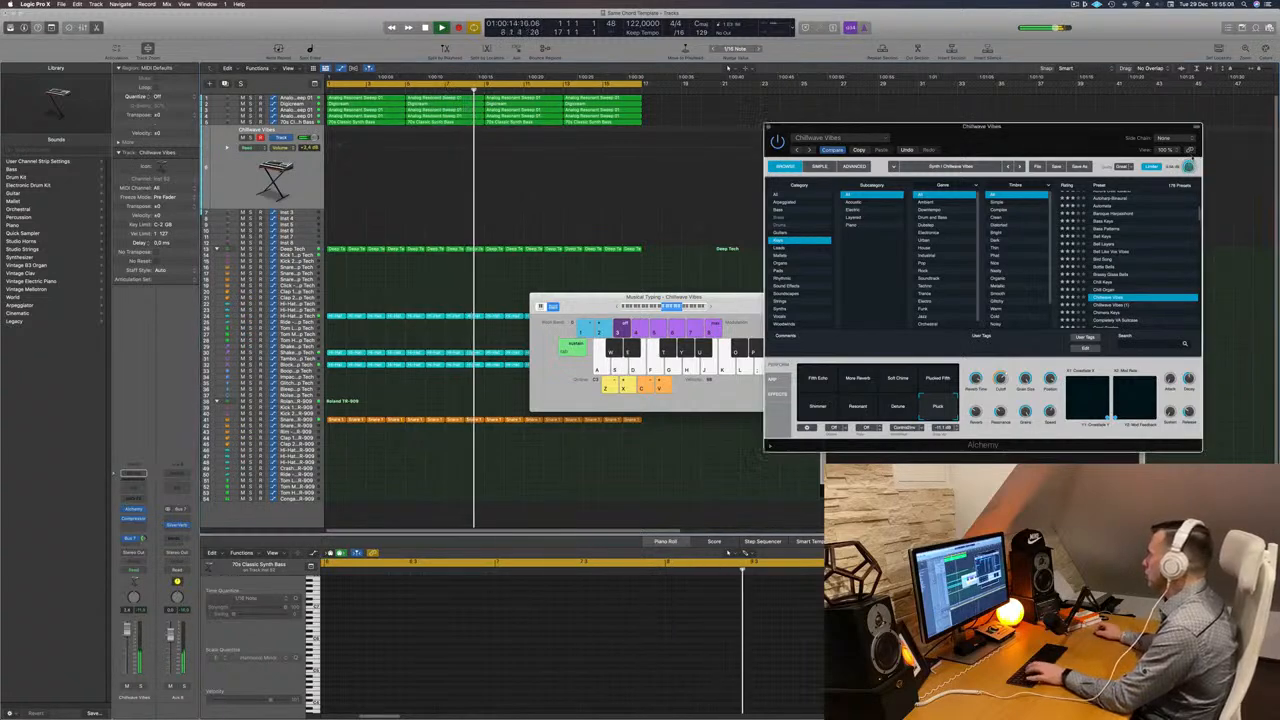
left_click(898, 407)
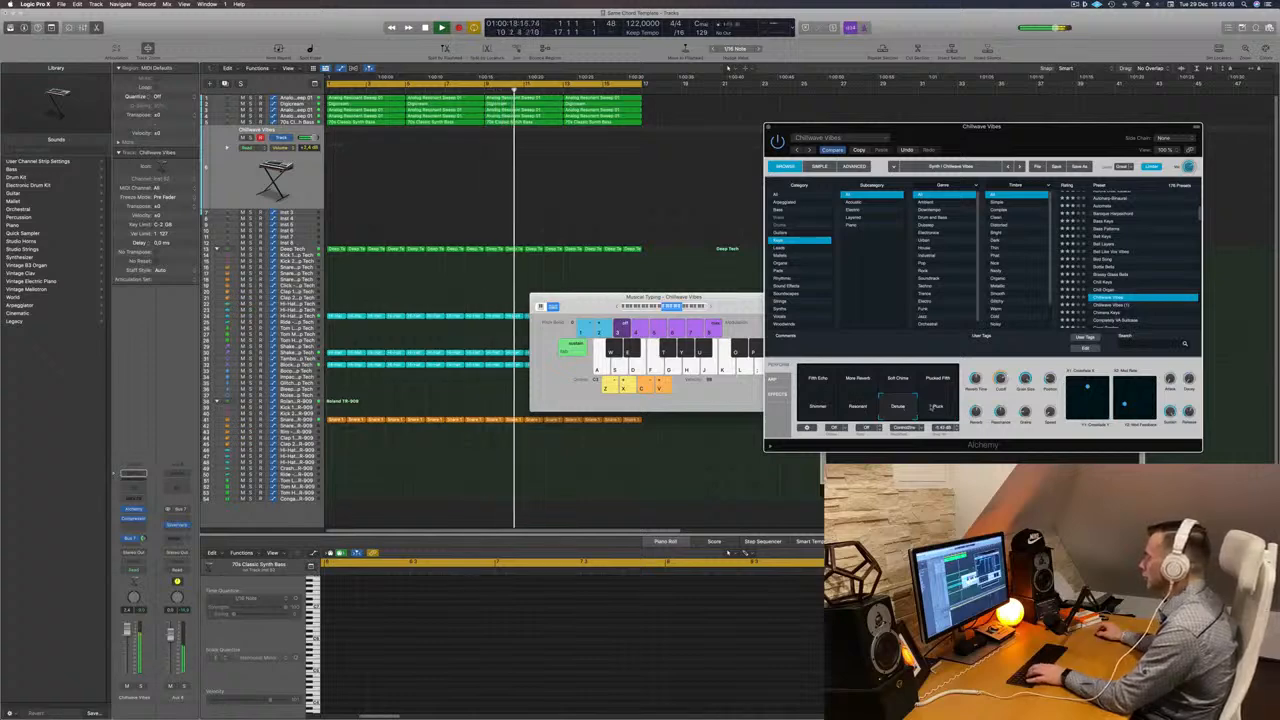
left_click(938, 406)
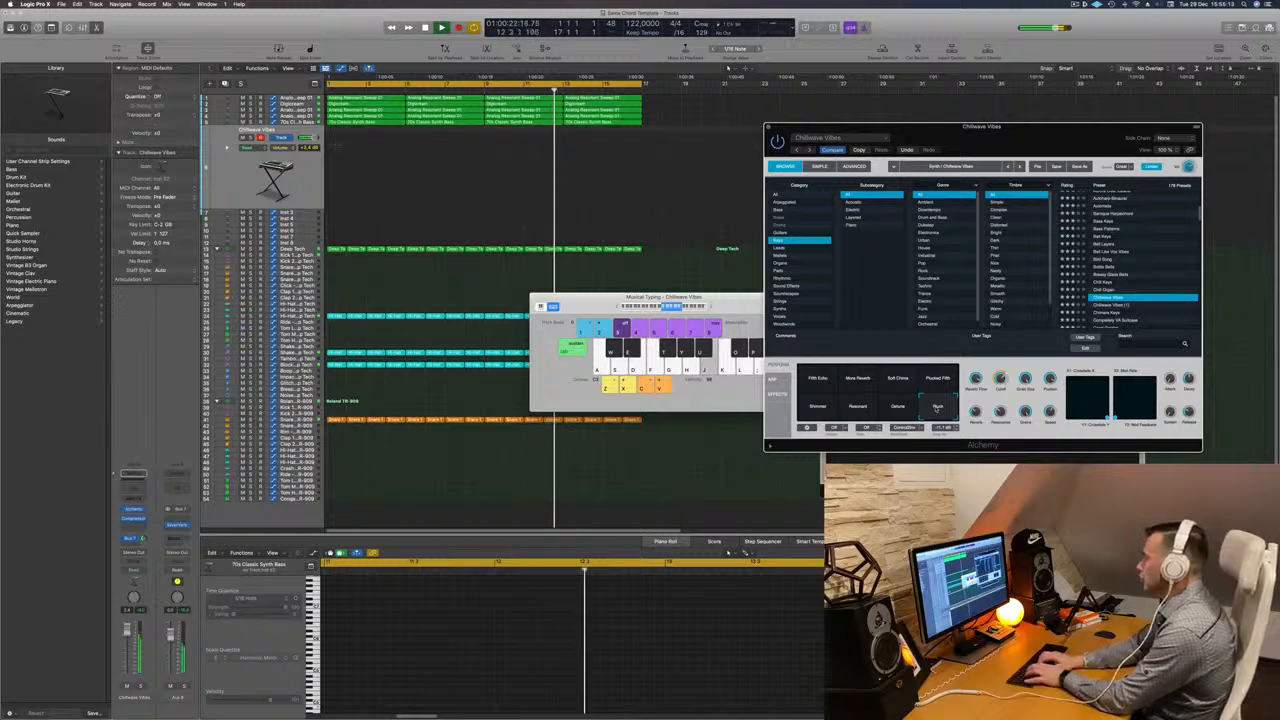
- Record a phrase on the Chillwave Vibes track, move the recorded region to the project start and play it back
key("r")
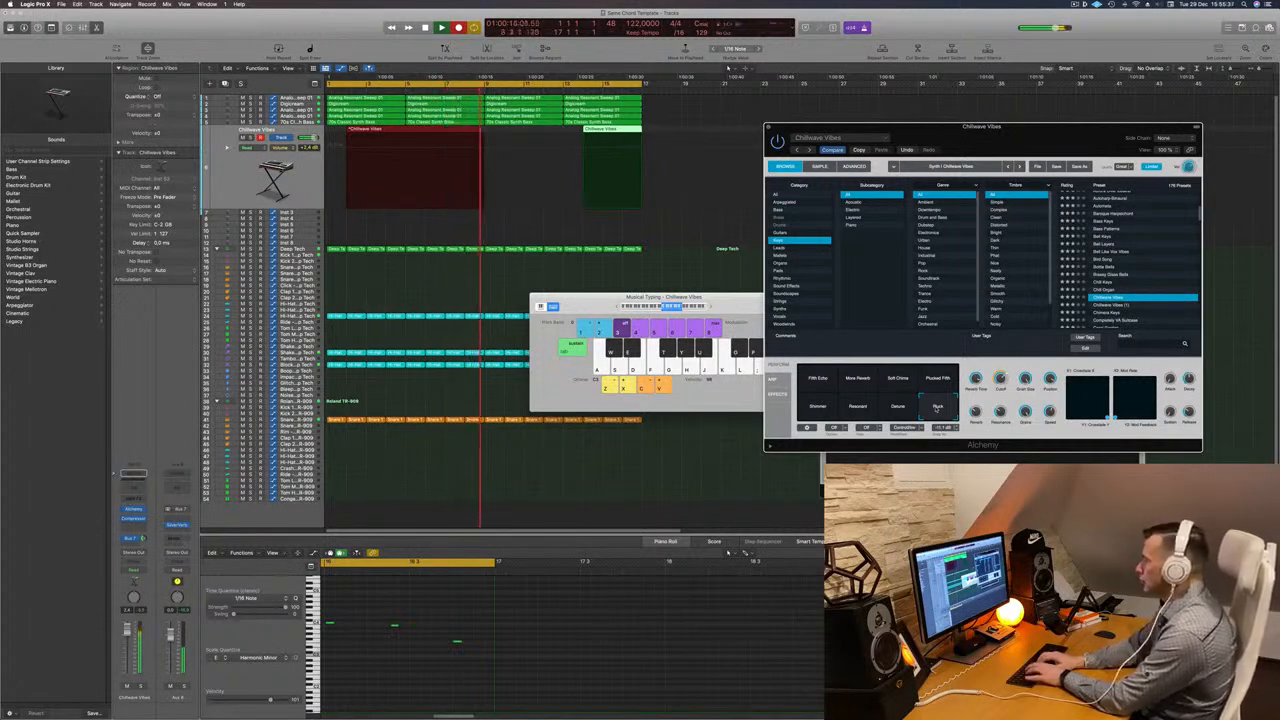
key("space")
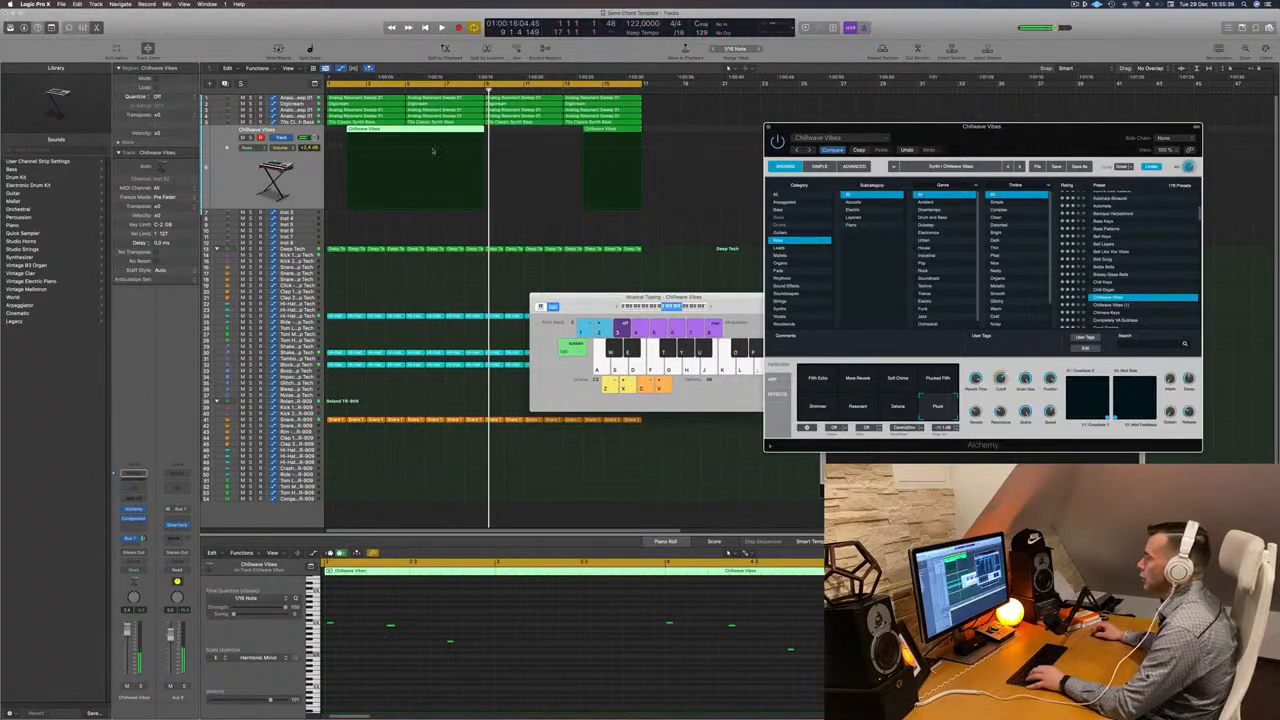
left_click(404, 131)
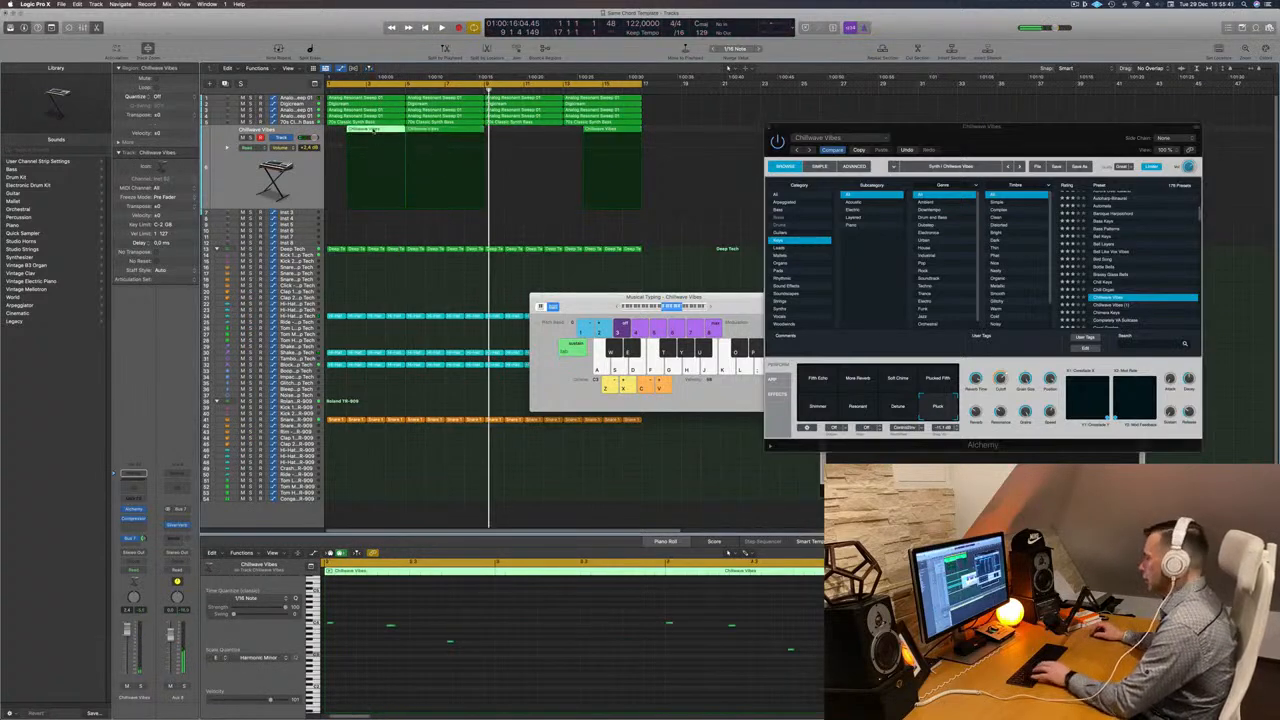
left_click_drag(444, 165, 365, 165)
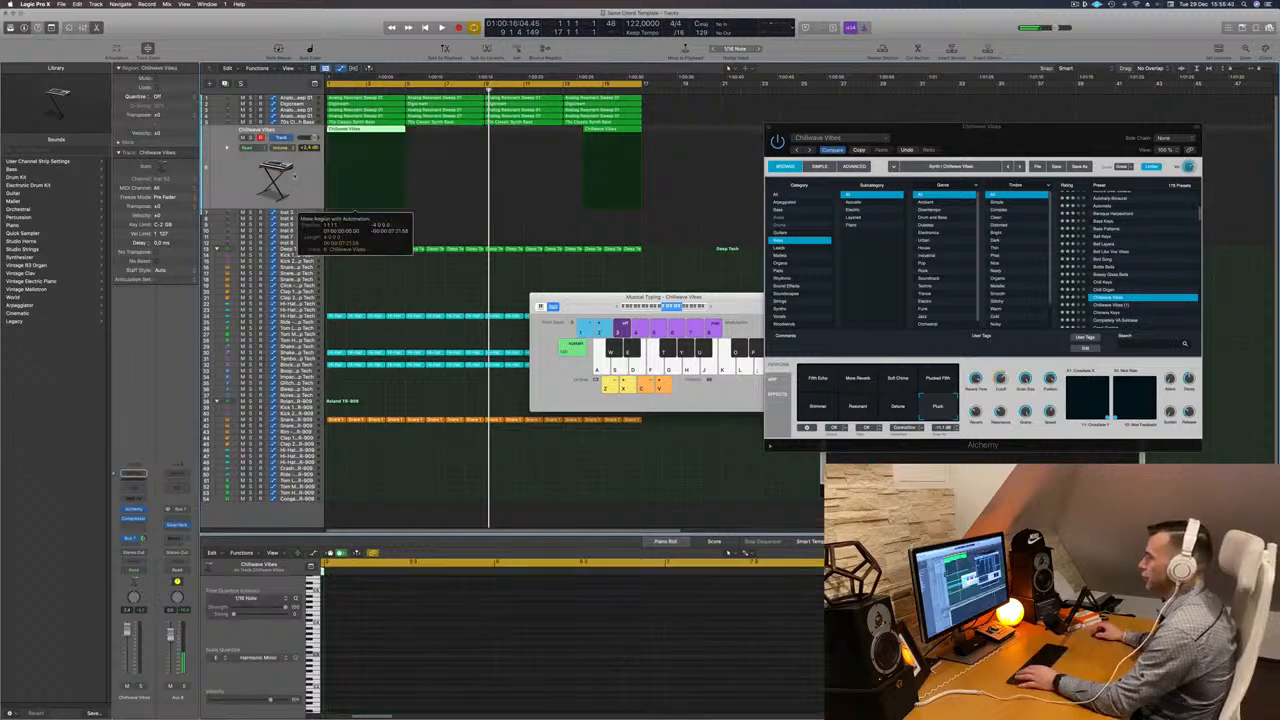
key("space")
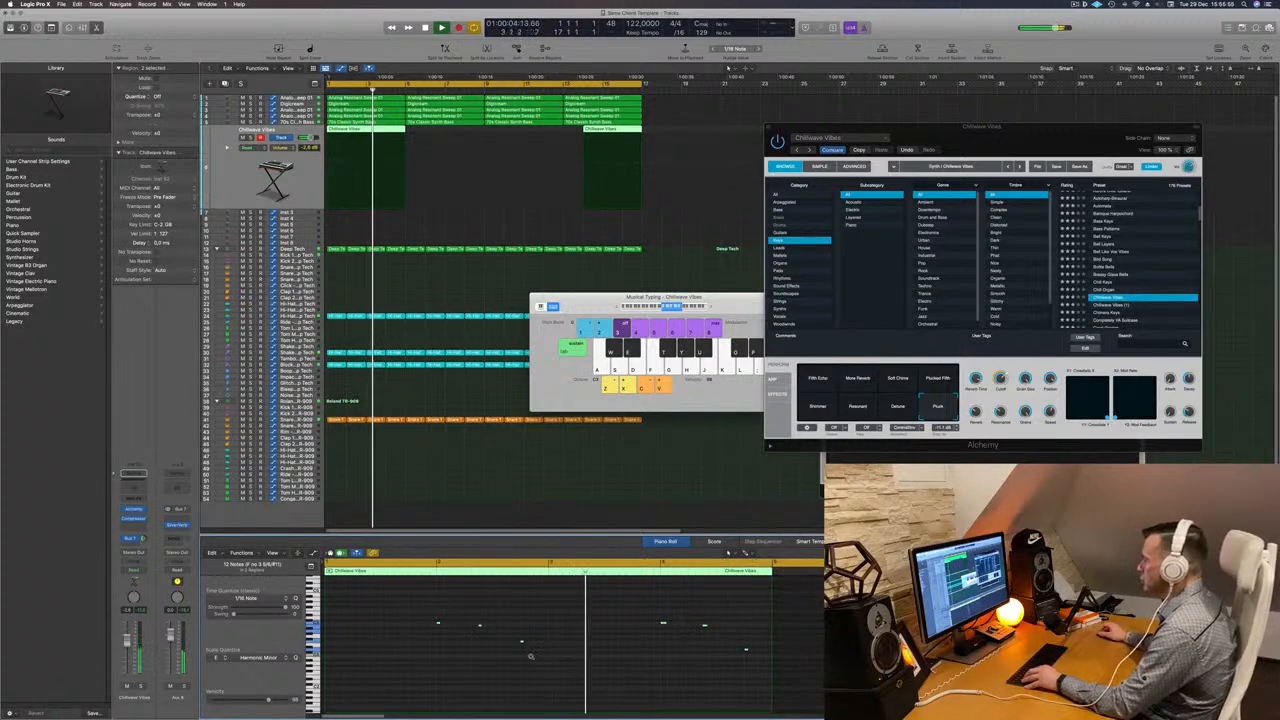
- Transpose the recorded Chillwave Vibes notes up one octave and play back from the start
left_click_drag(997, 129, 775, 122)
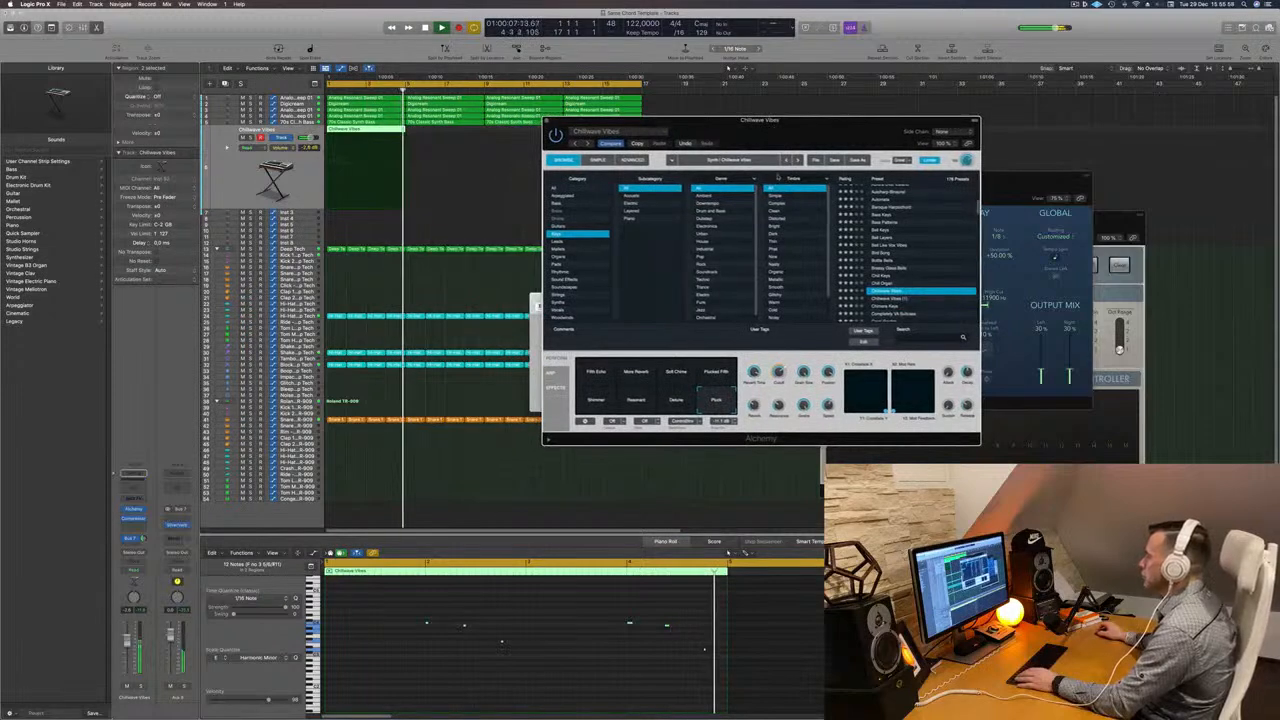
left_click(567, 603)
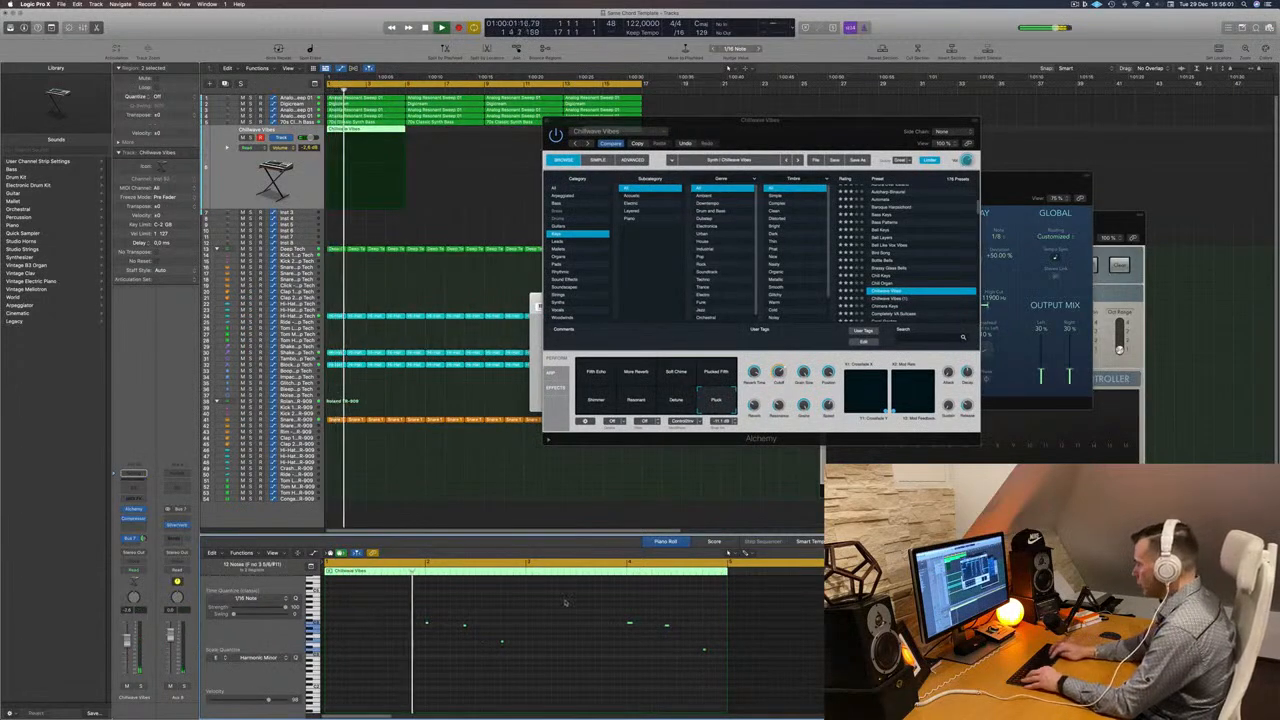
key("alt+shift+Up")
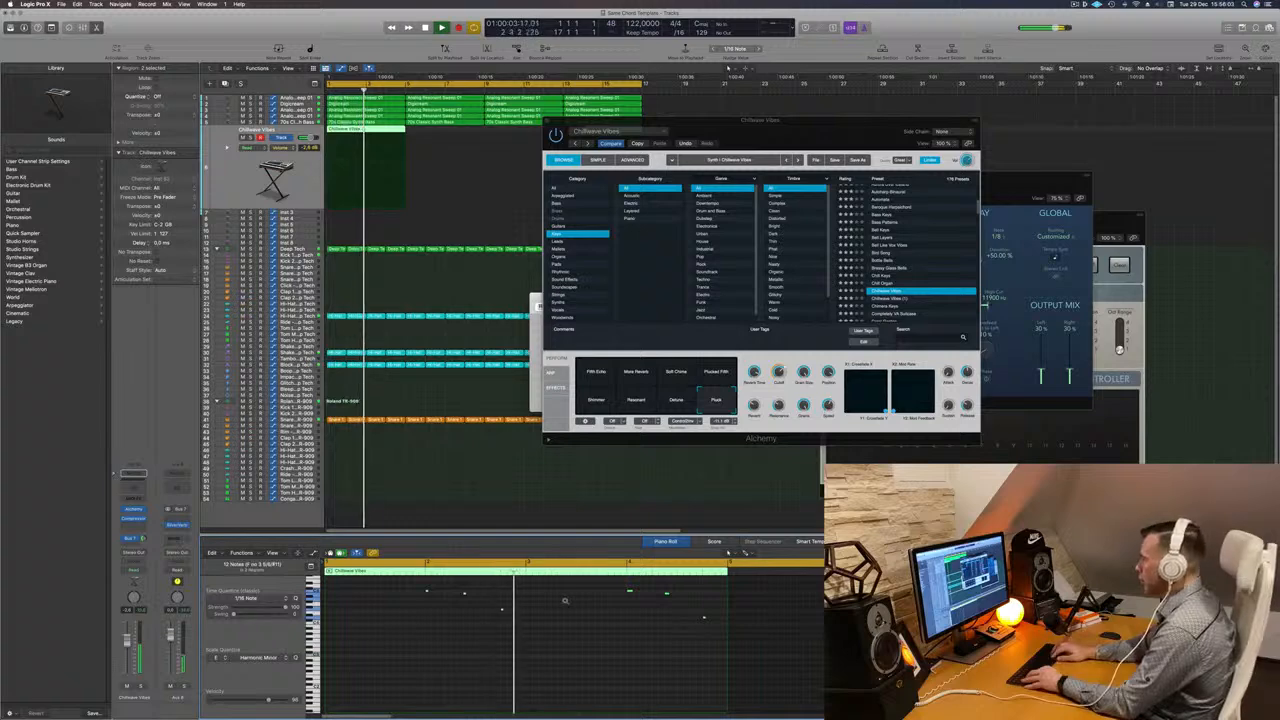
key("Return")
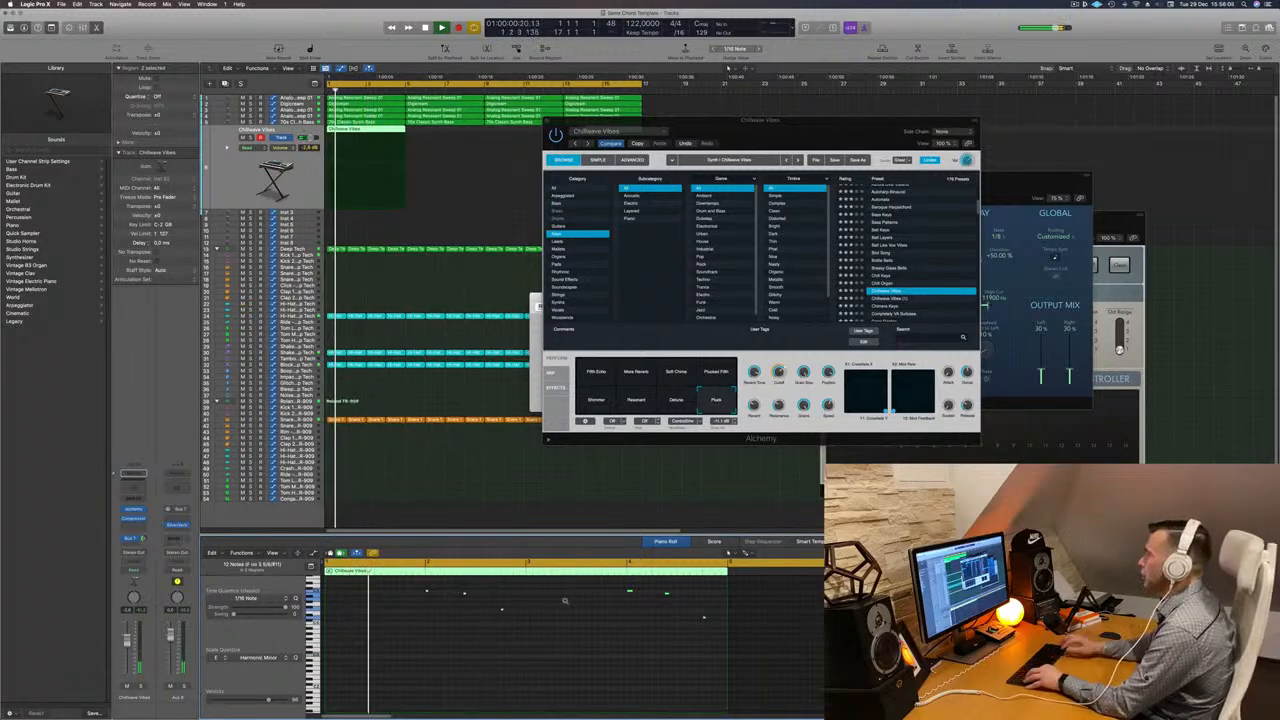
key("space")
- Delete the stray second Chillwave Vibes region further along the track
left_click_drag(750, 120, 506, 227)
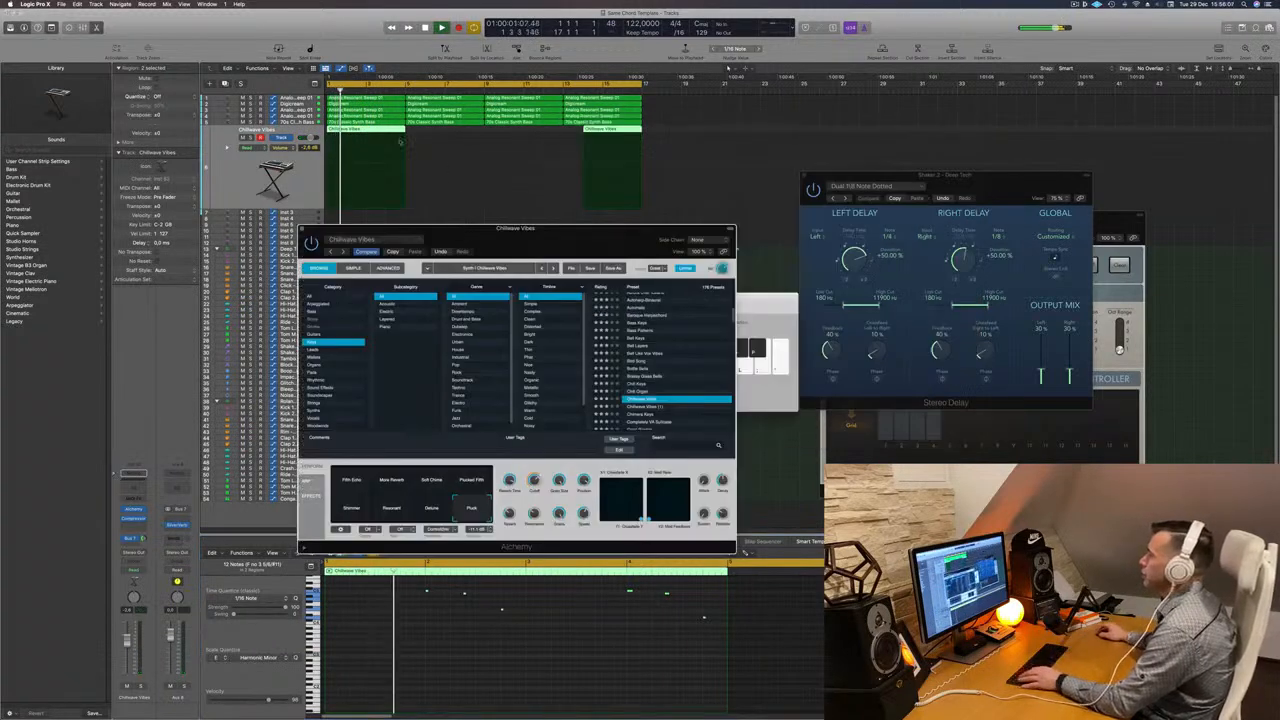
left_click(626, 130)
key("Delete")
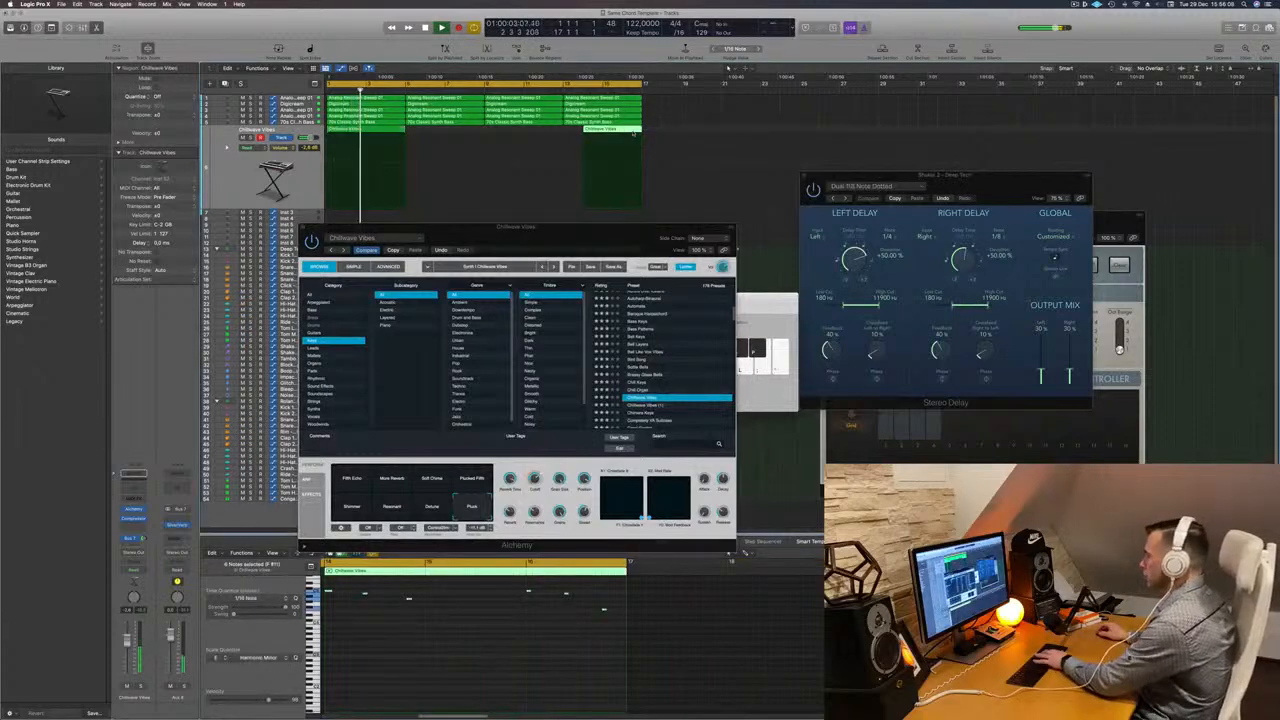
- Create a duplicate Chillwave Vibes track and move the recorded region onto it
left_click(357, 130)
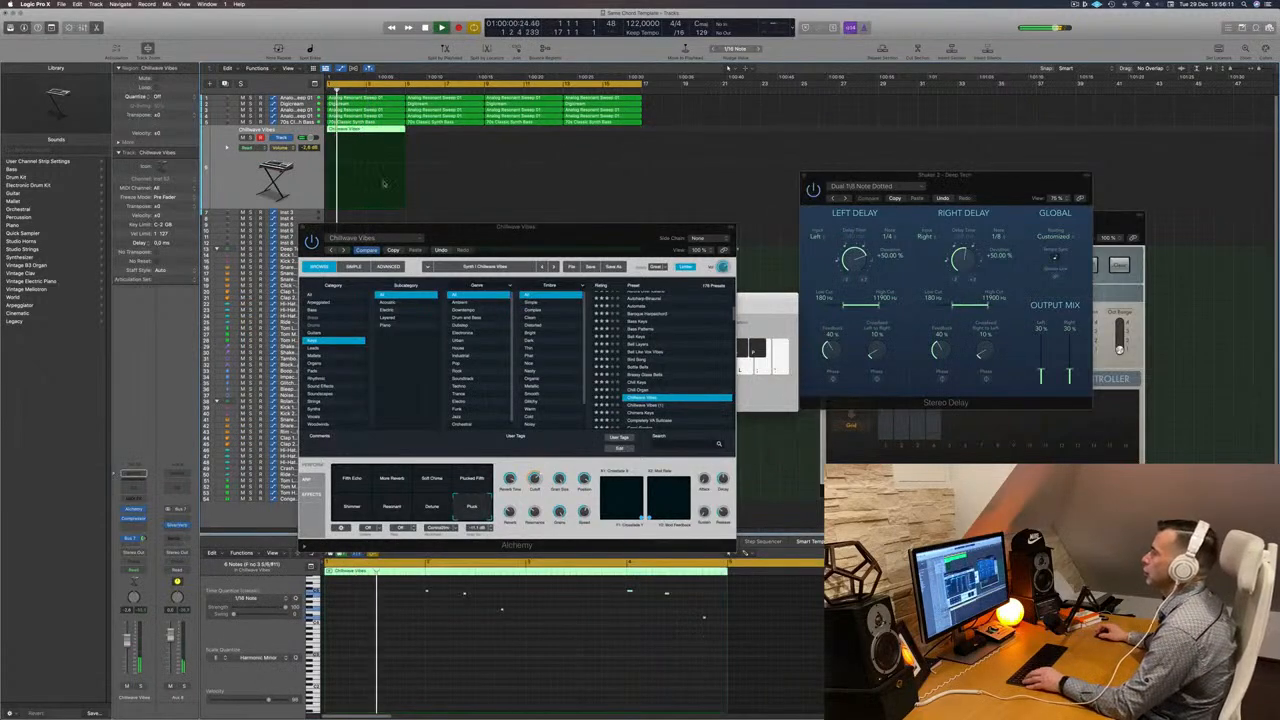
scroll(396, 162, "down", 2)
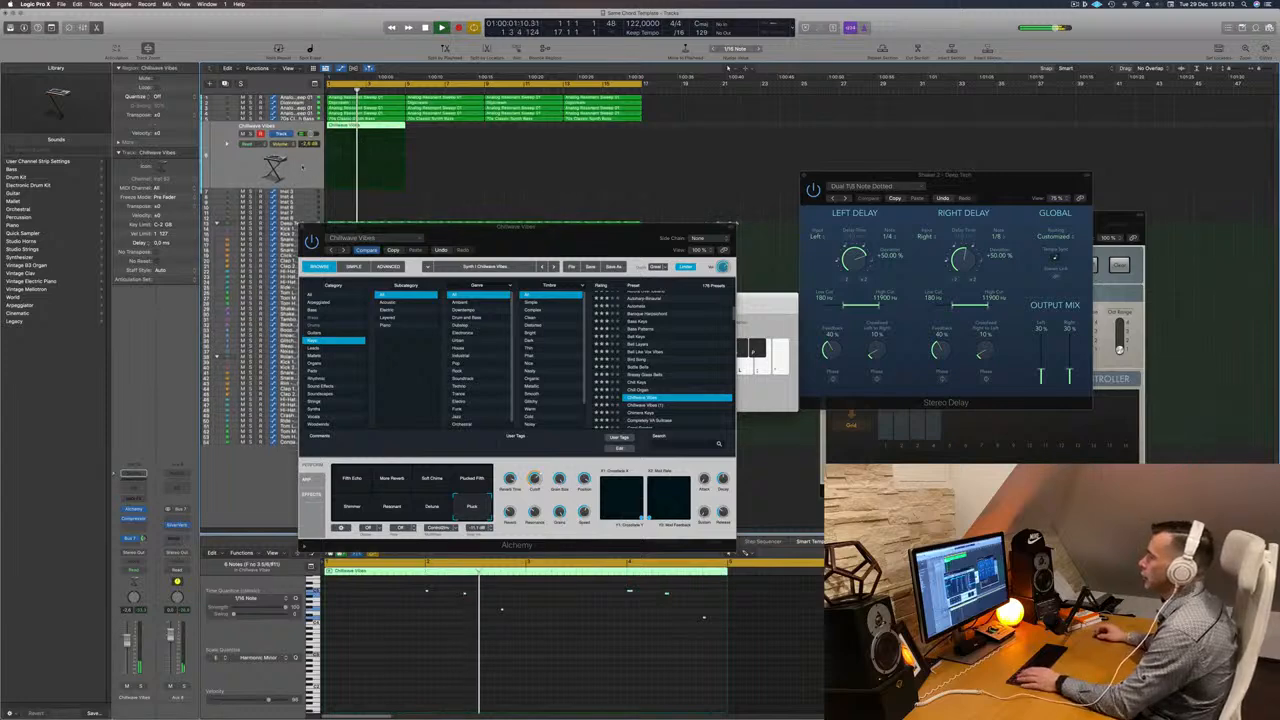
key("Return")
key("super+d")
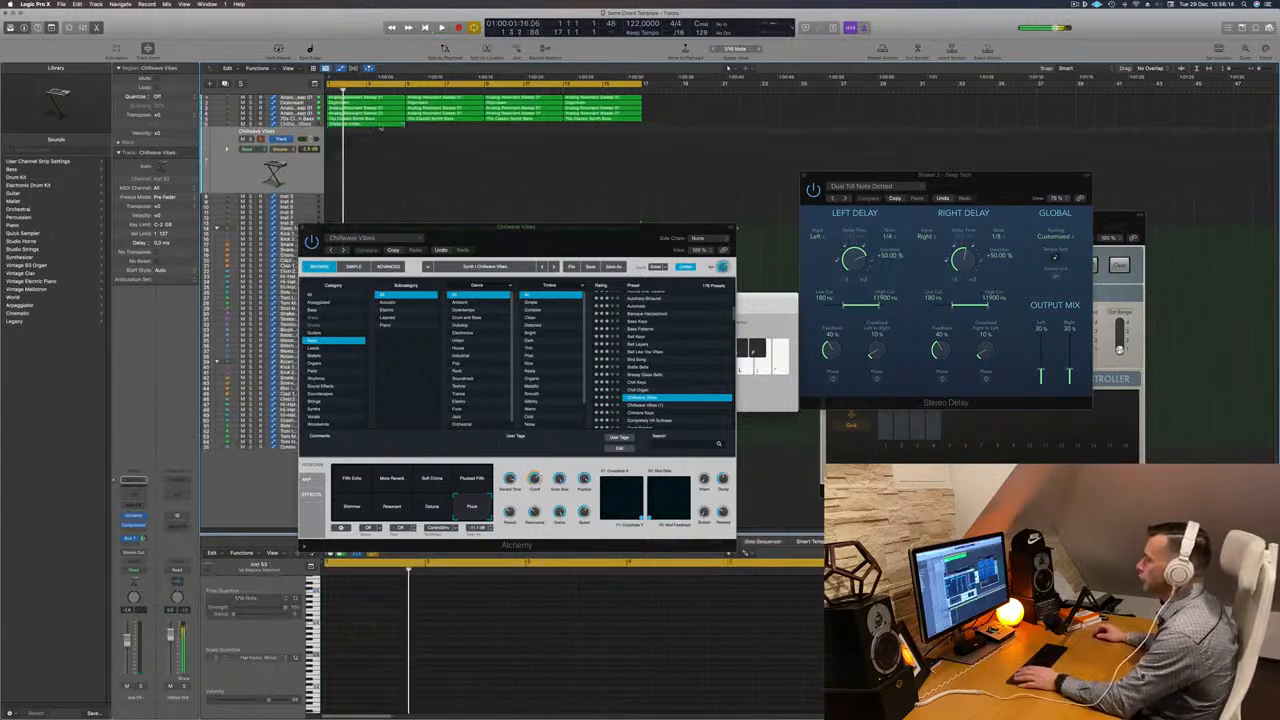
left_click(375, 127)
left_click_drag(372, 125, 373, 146)
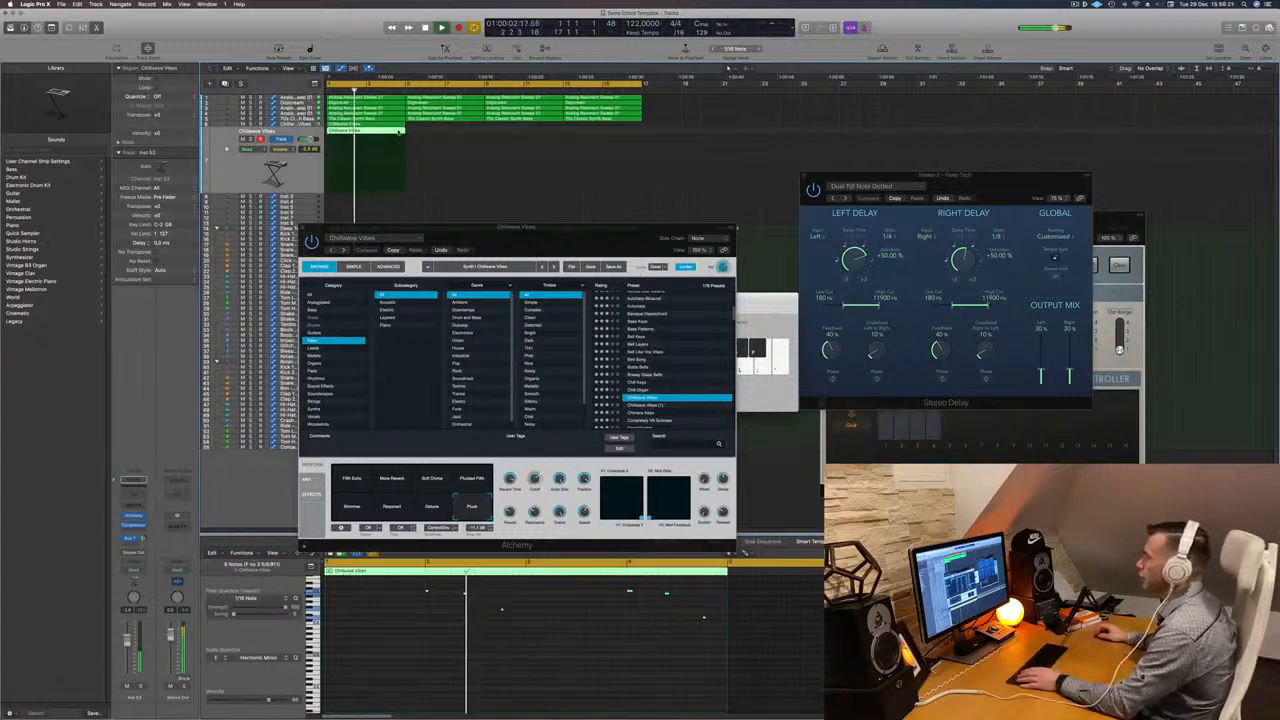
- Play back the layered Chillwave Vibes parts to audition them
key("space")
left_click(437, 642)
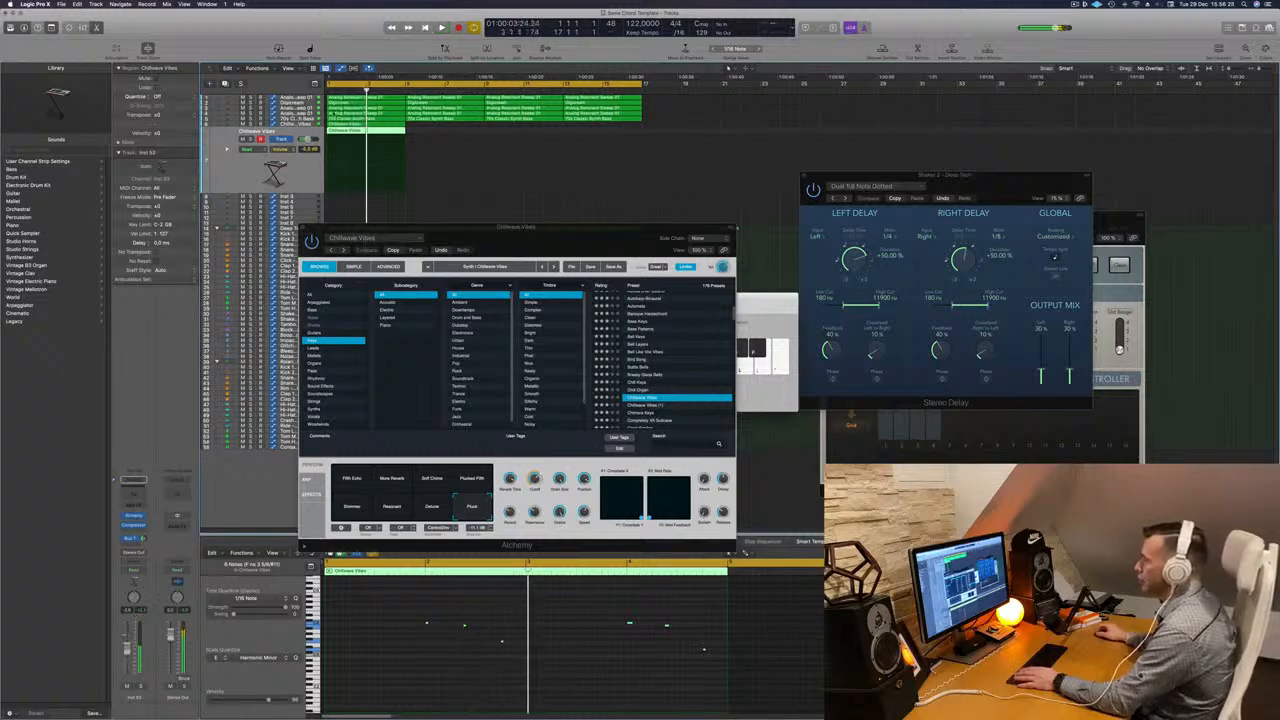
left_click(304, 124)
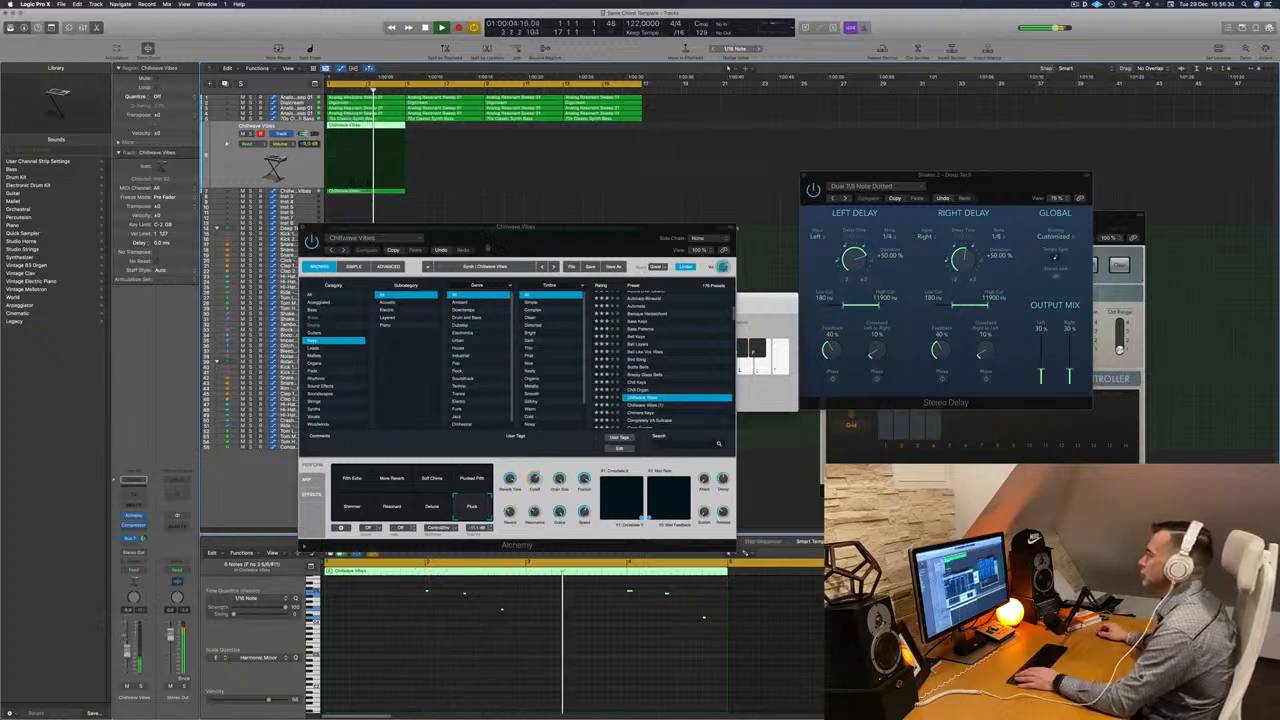
left_click_drag(486, 248, 427, 253)
left_click(244, 233)
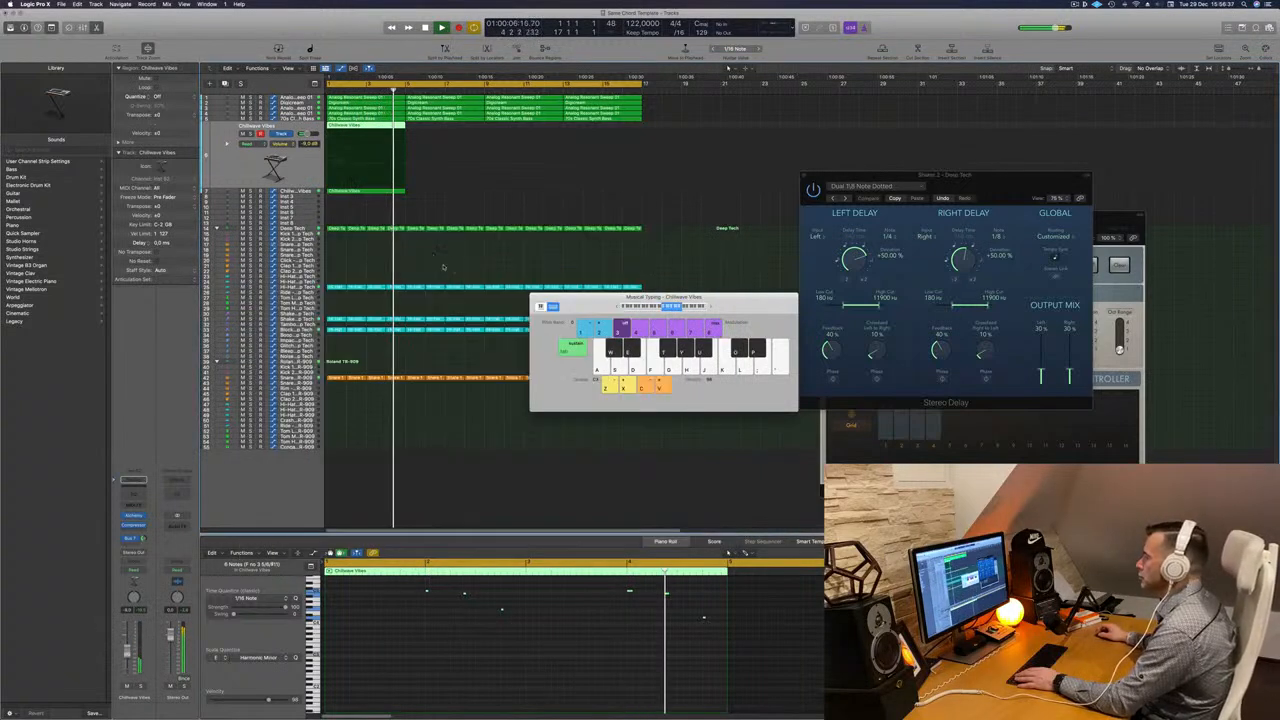
key("space")
key("space")
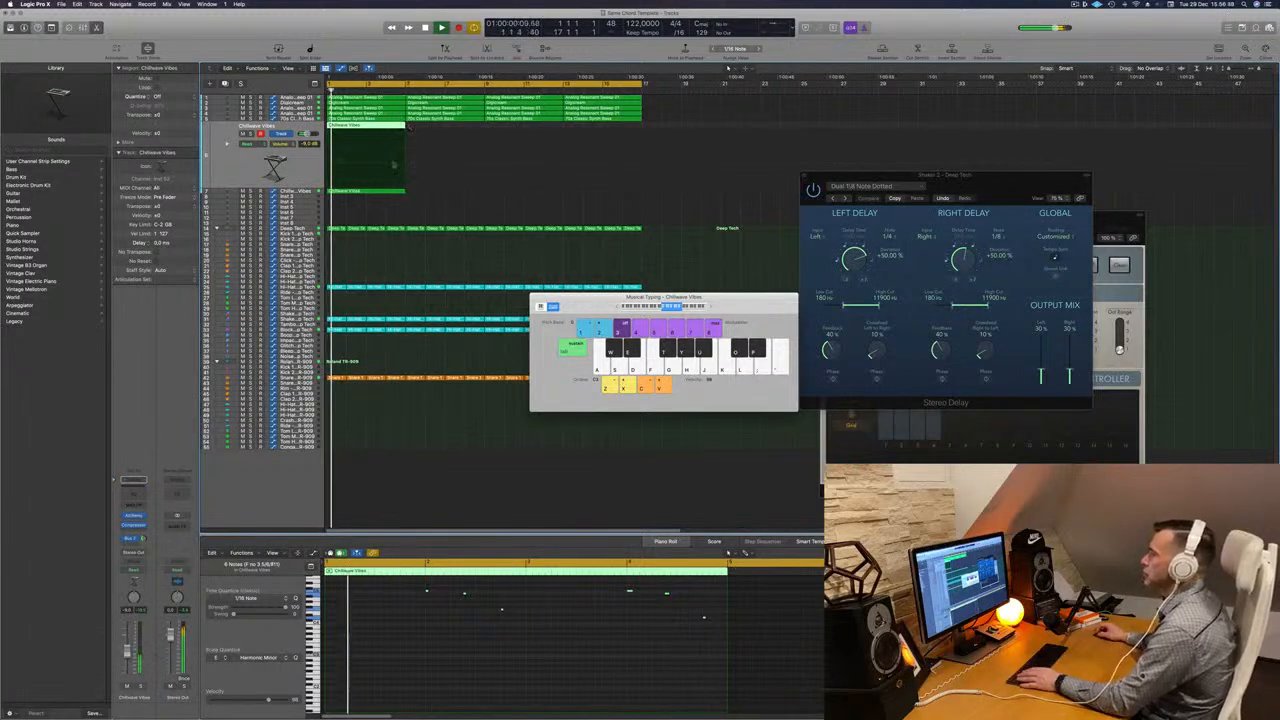
- Select both Chillwave Vibes regions and repeat them across the 16-bar section
left_click(356, 127, "shift")
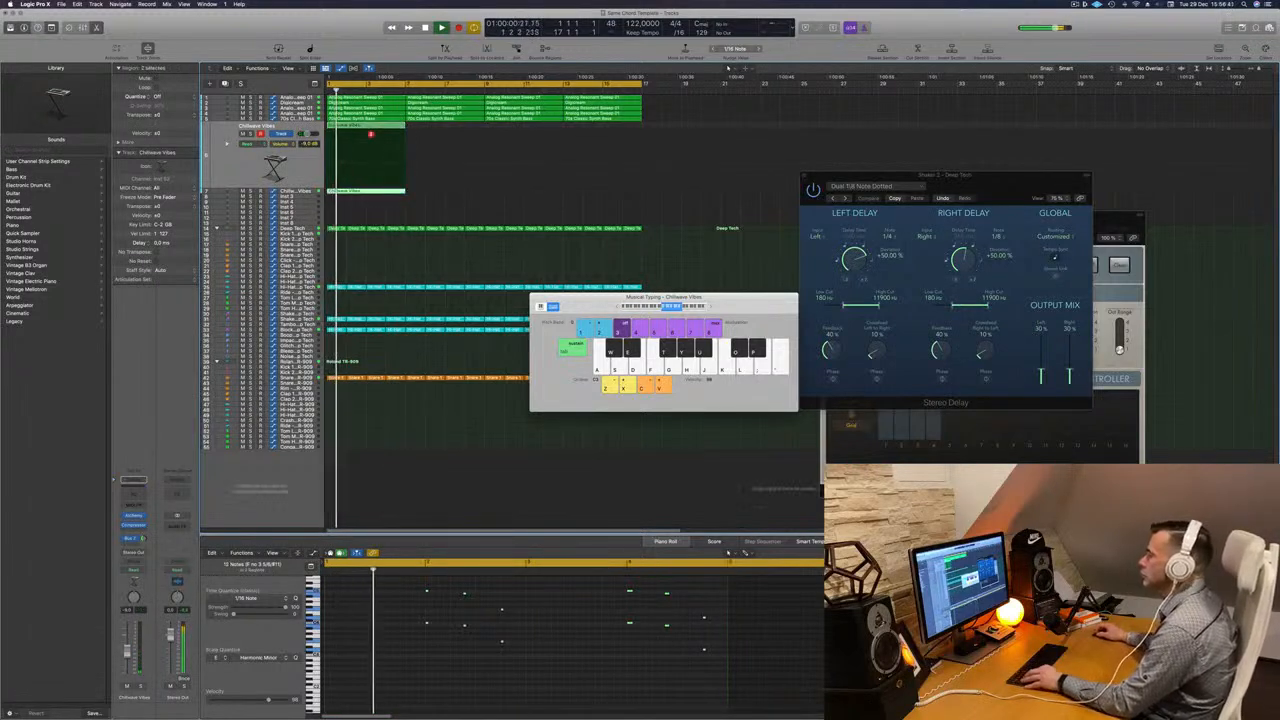
left_click_drag(365, 130, 536, 131)
left_click(375, 127, "shift")
key("Return")
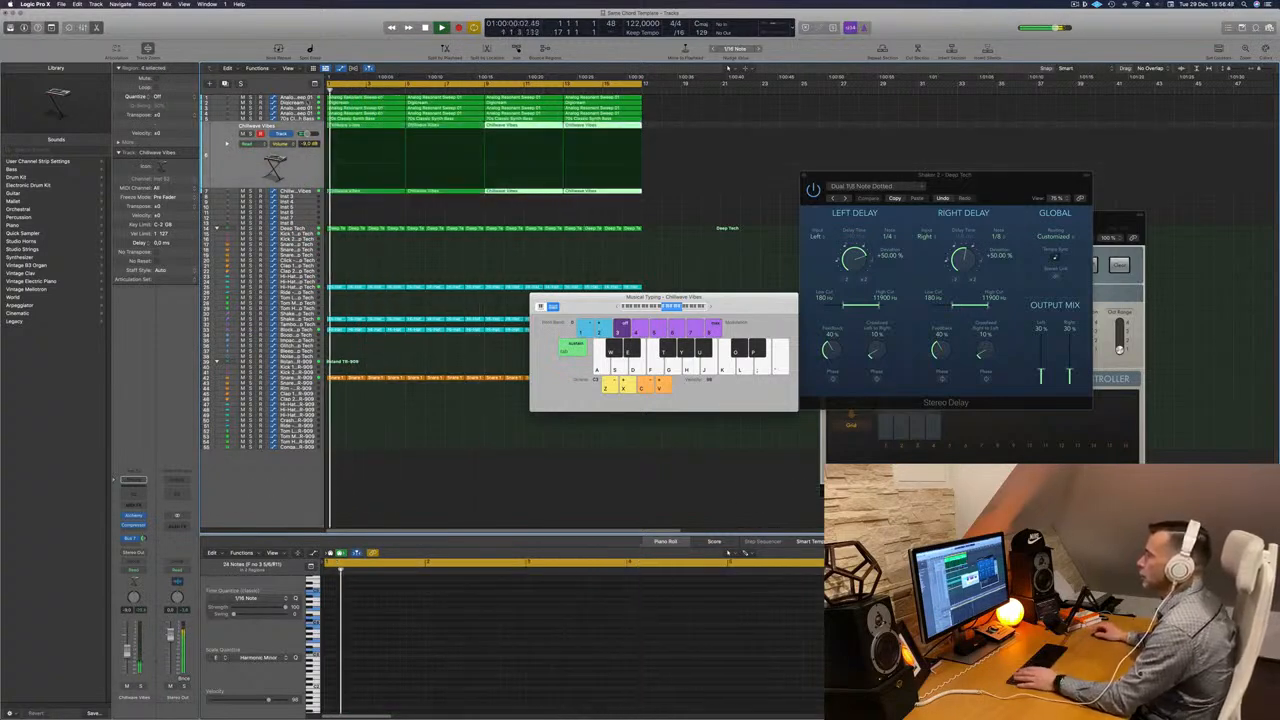
- Reorder the pad tracks at the top, moving the Analog Resonant Sweep track above Digicream
left_click(286, 98)
key("Return")
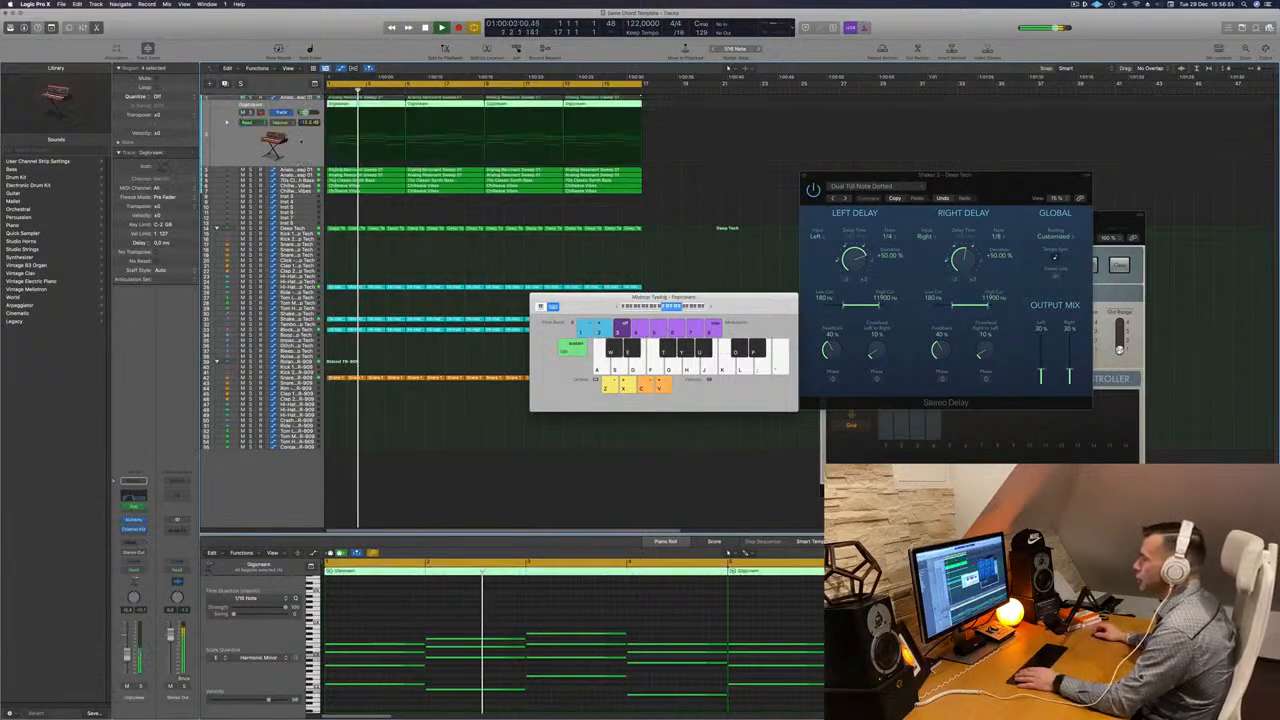
key("Down")
key("Return")
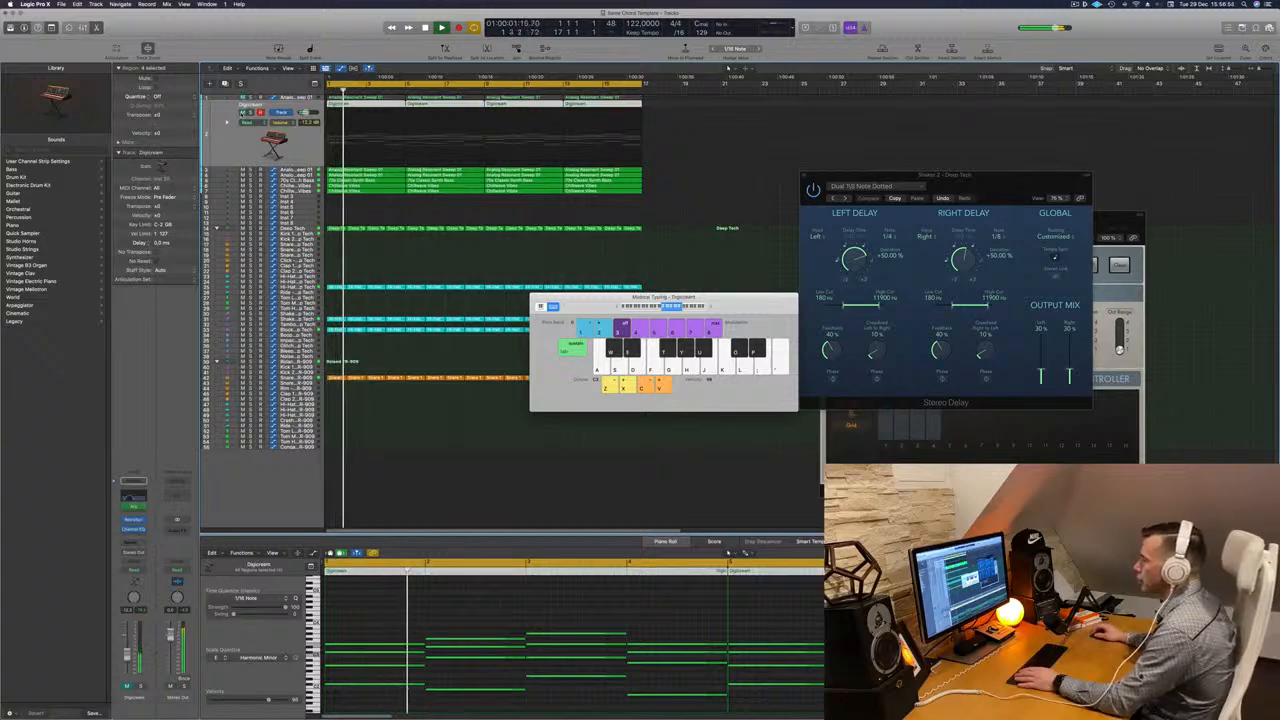
left_click(242, 113)
key("Return")
left_click(302, 171)
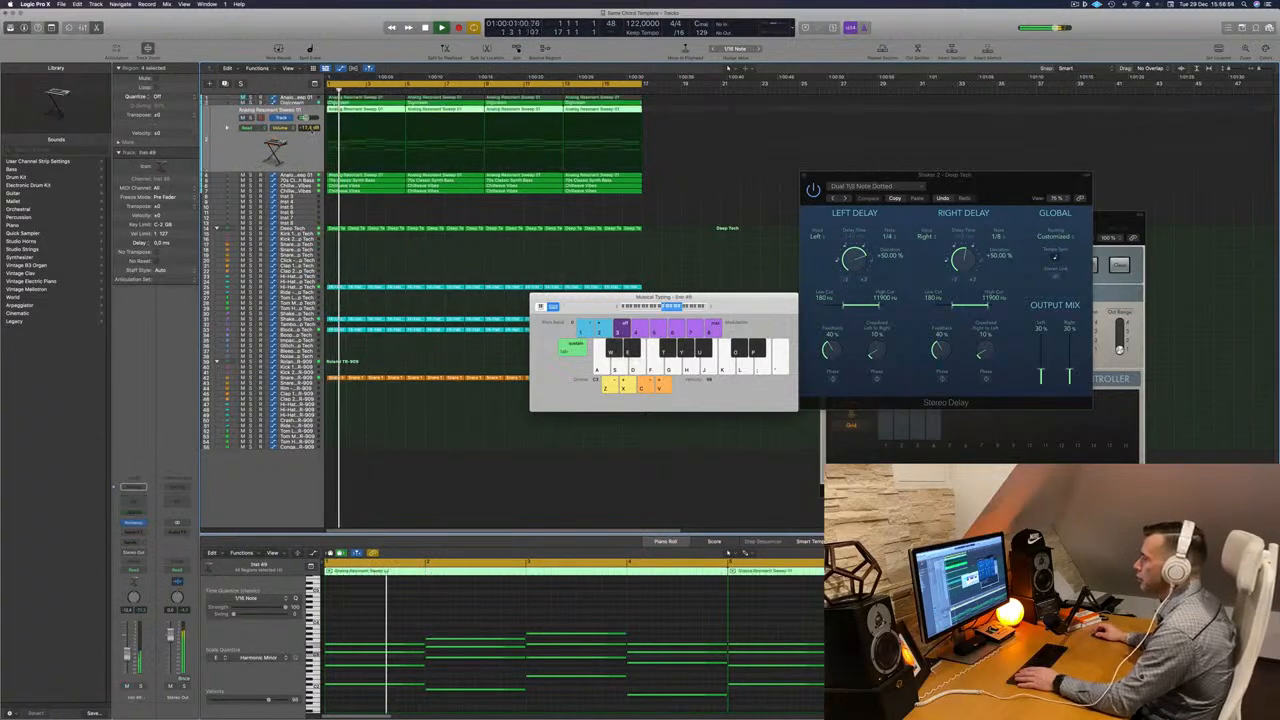
left_click(243, 119)
left_click_drag(242, 140, 249, 102)
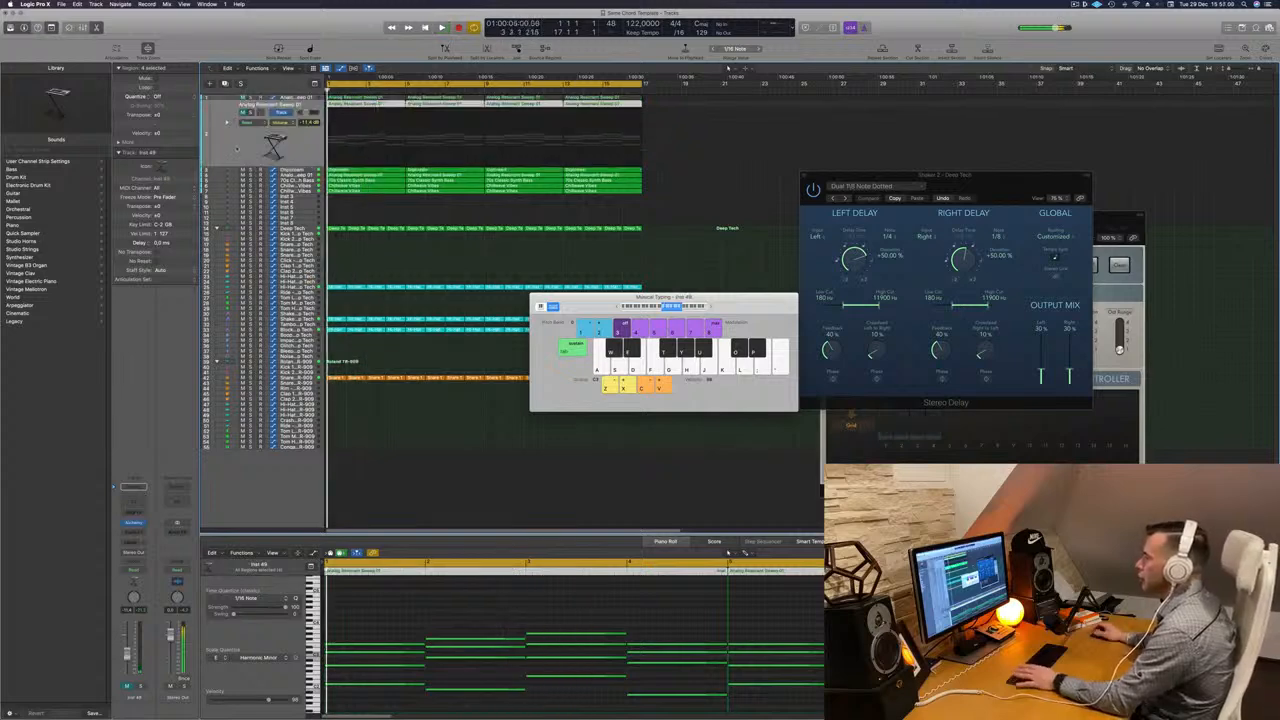
- Step down through the tracks to the 70s Classic Synth Bass track and mute it
key("Down")
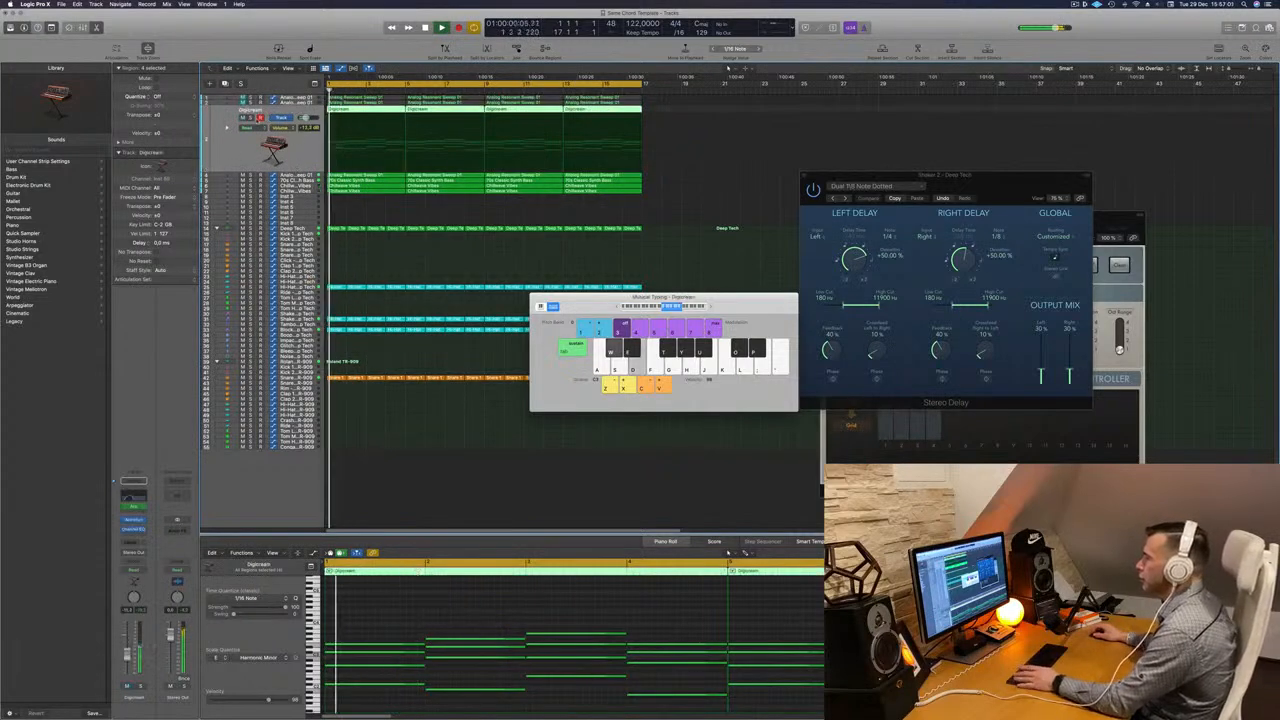
left_click(242, 118)
scroll(371, 203, "up", 5)
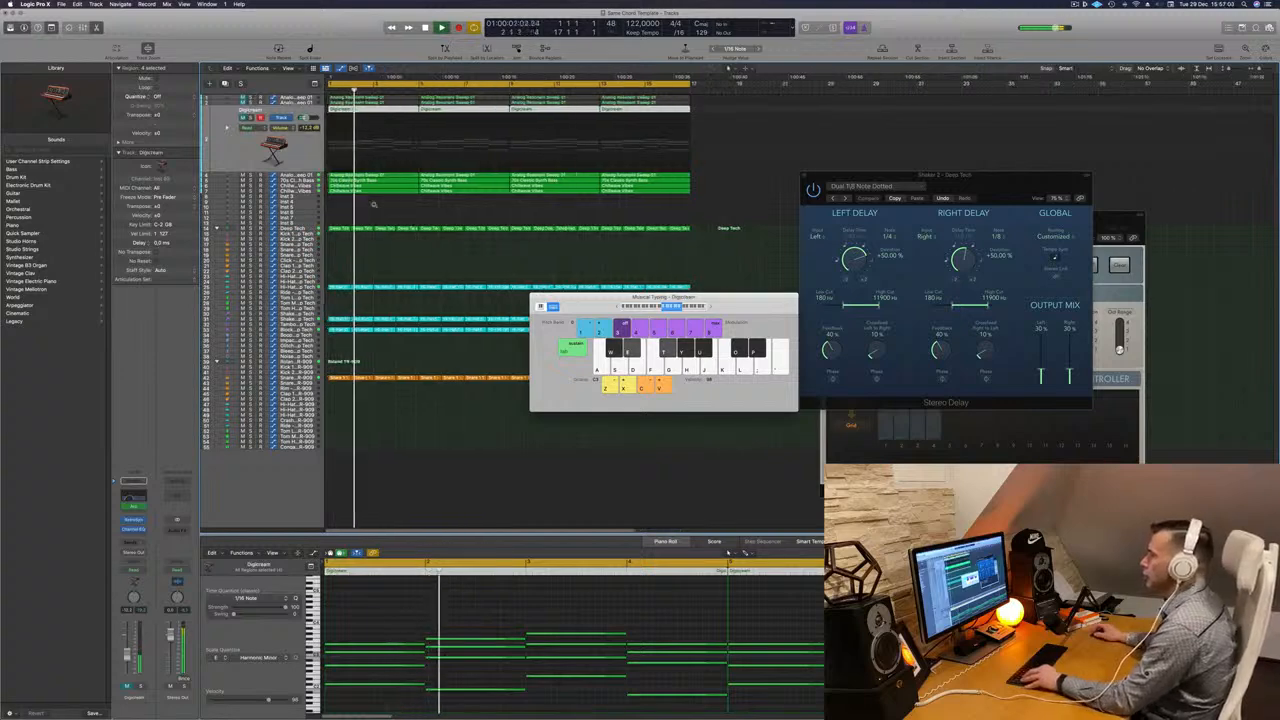
scroll(421, 213, "down", 2)
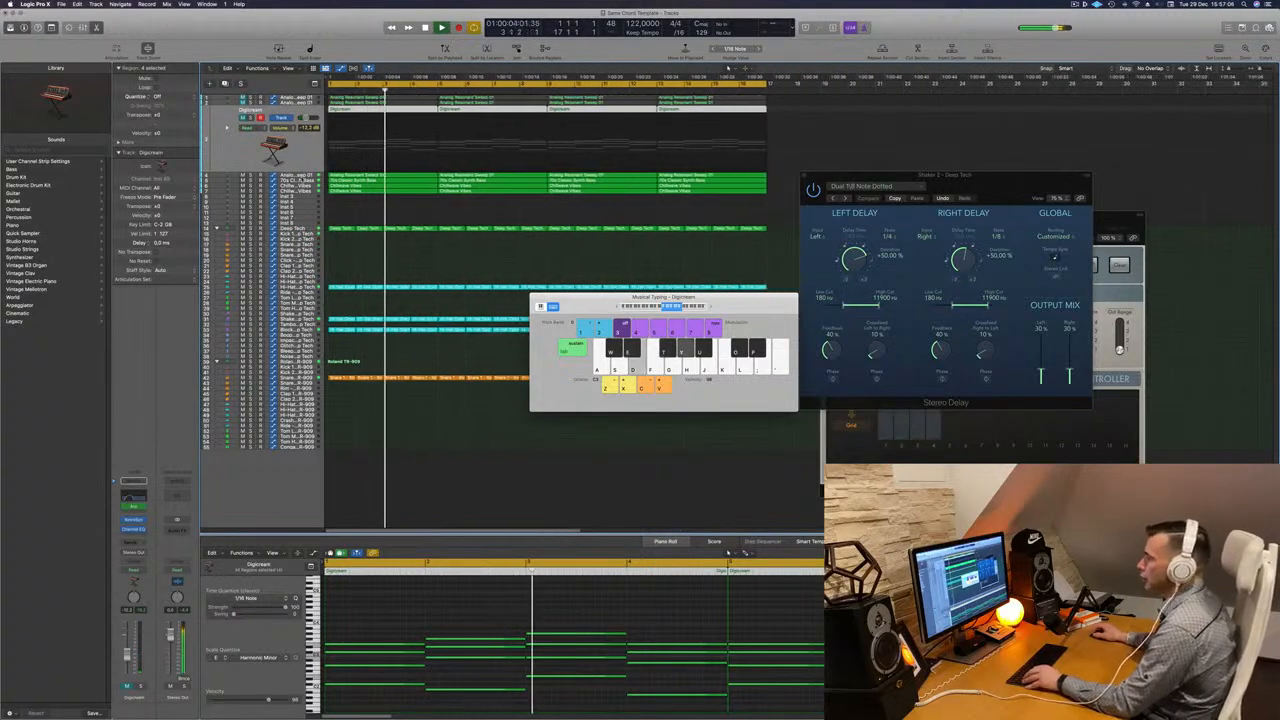
key("Down")
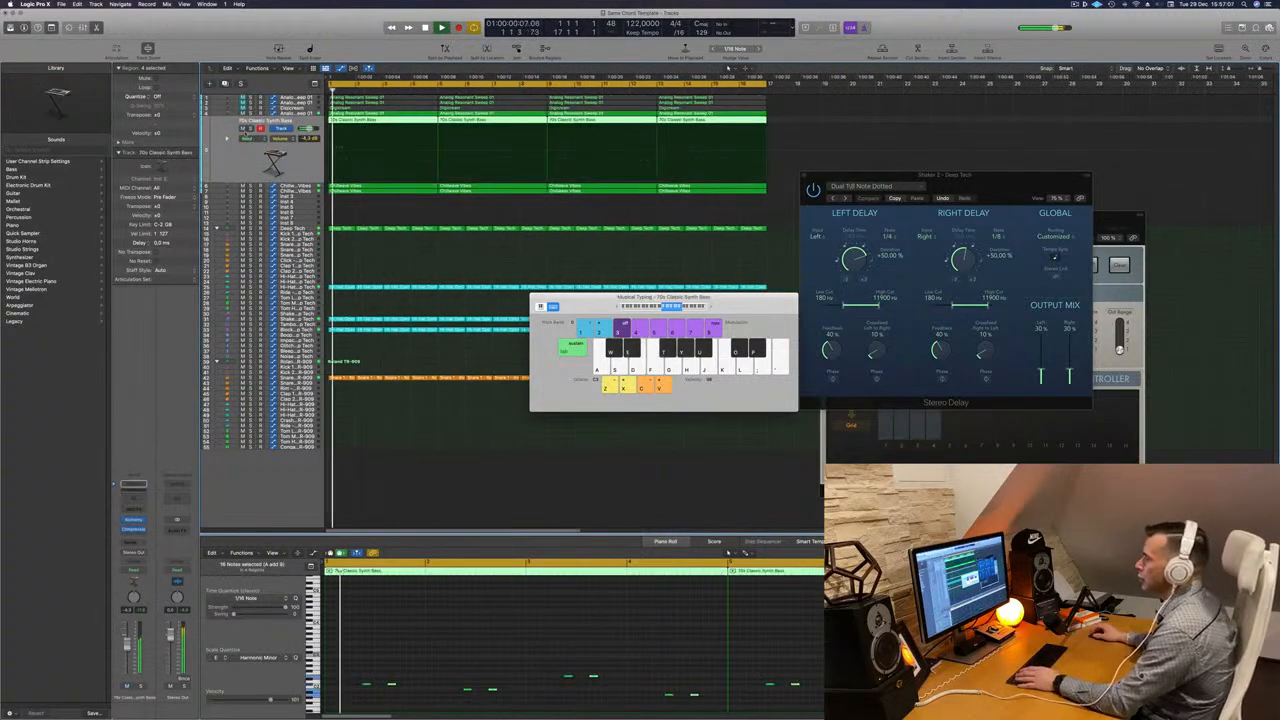
key("m")
scroll(238, 168, "down", 3)
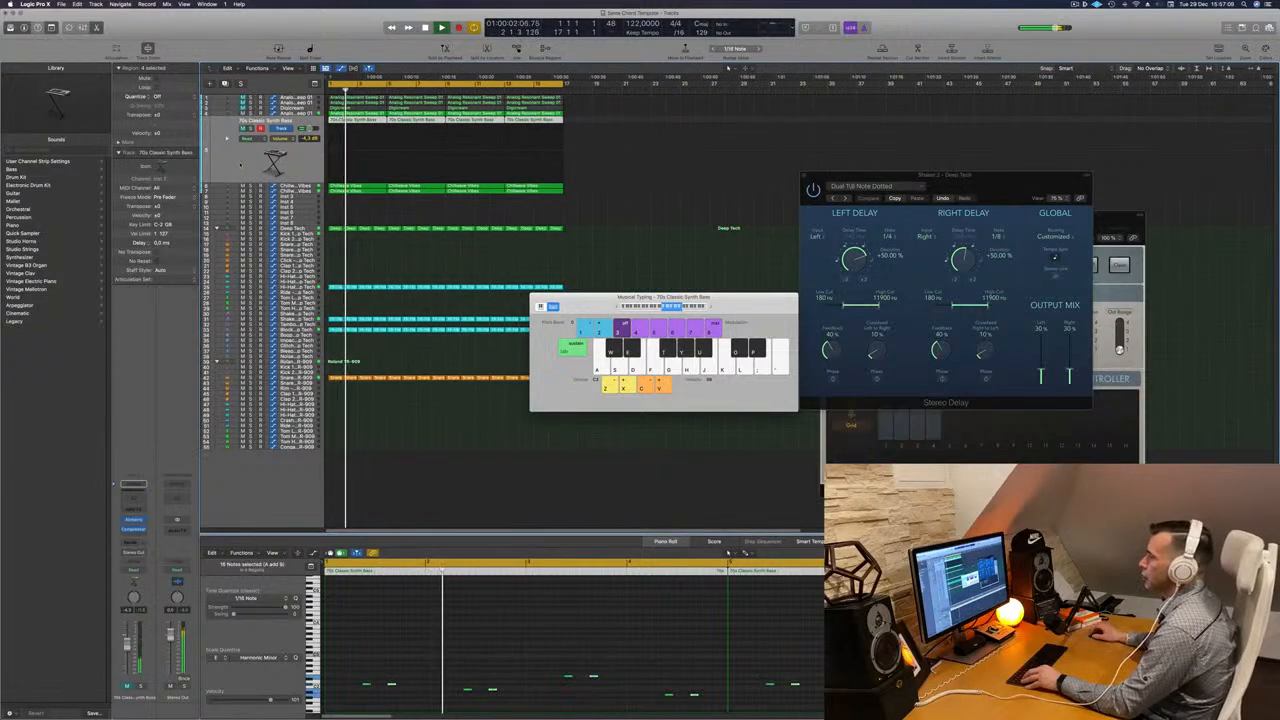
- Play back the arrangement while zooming and stepping through the tracks to audition the parts
scroll(312, 171, "up", 4)
scroll(312, 171, "up", 1)
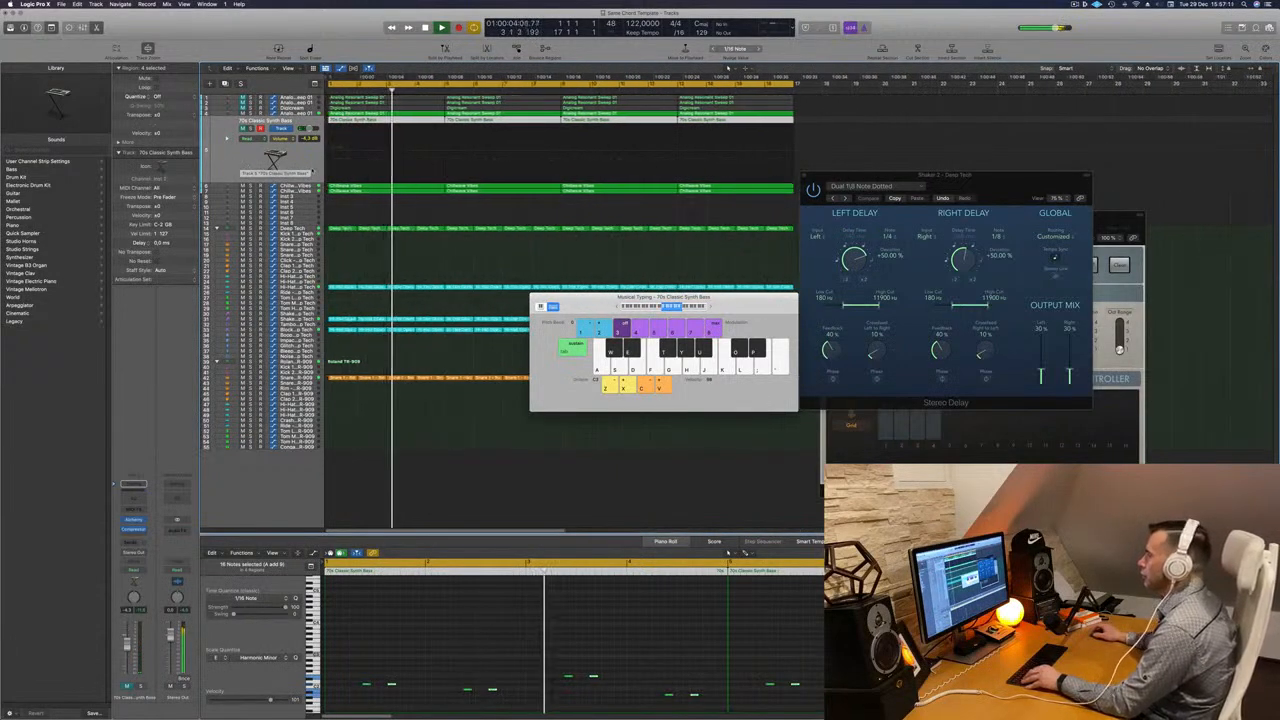
scroll(312, 171, "down", 2)
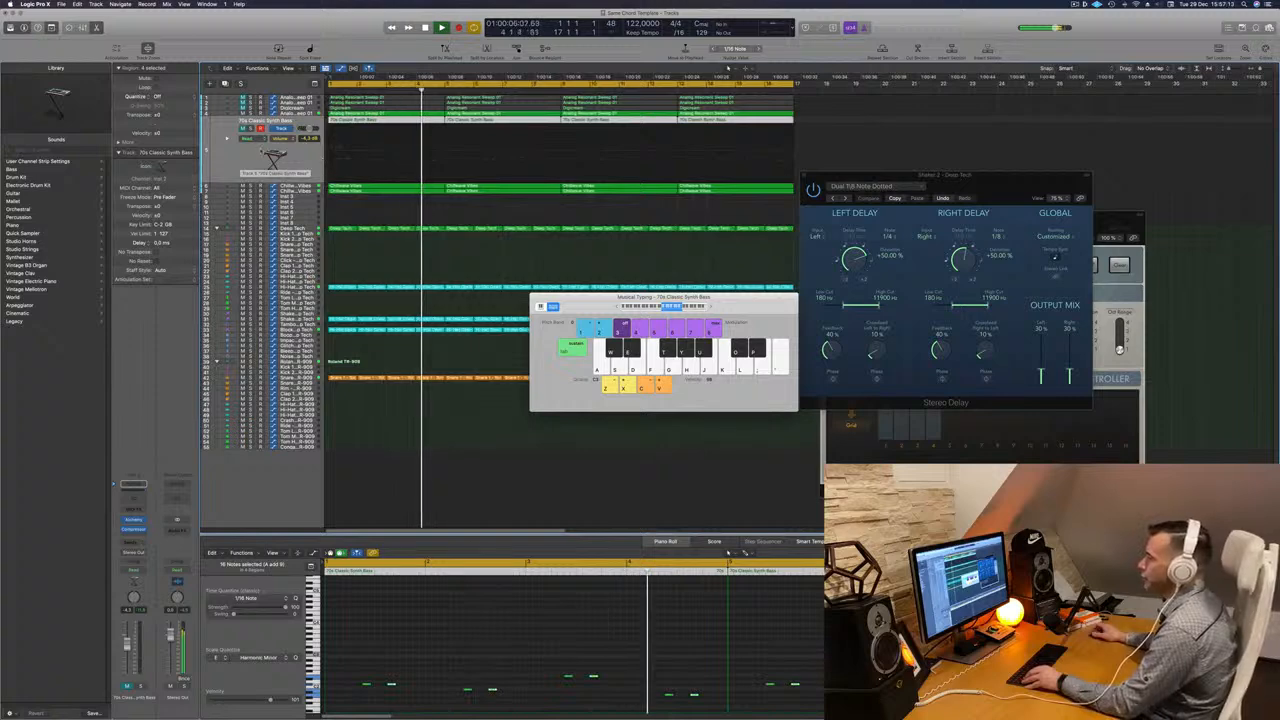
scroll(272, 160, "down", 1)
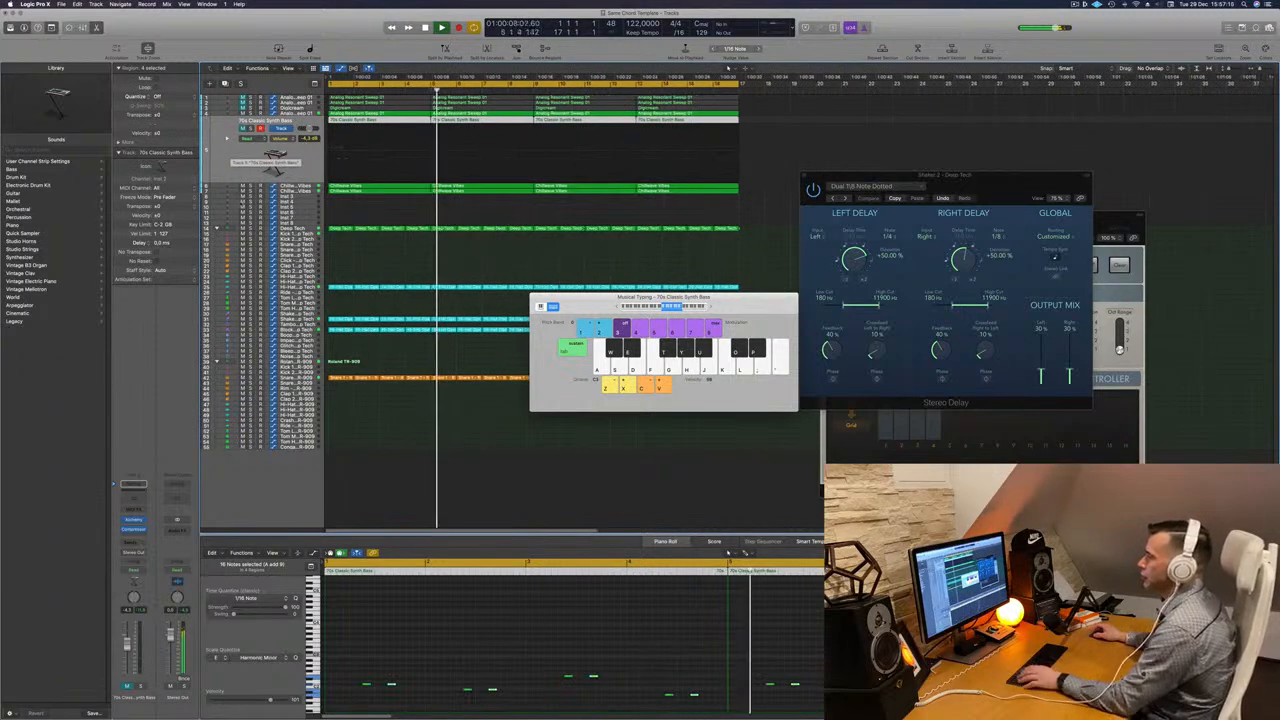
key("Down")
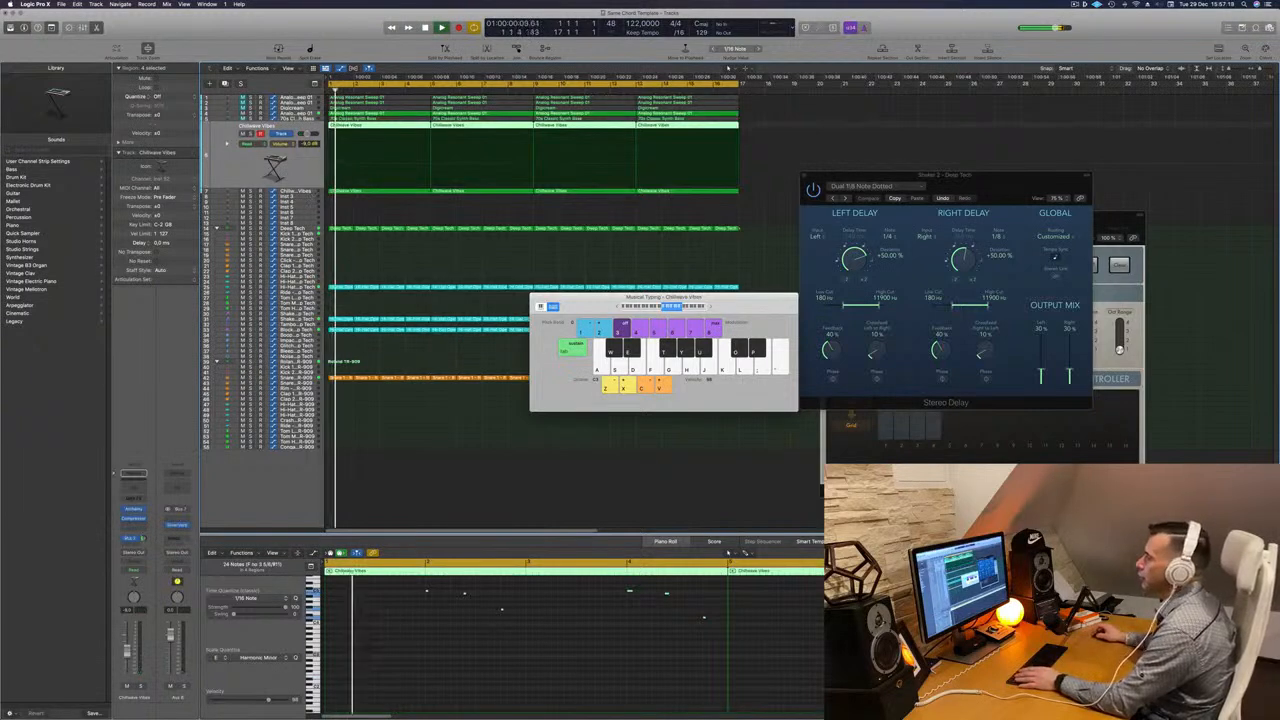
key("Down")
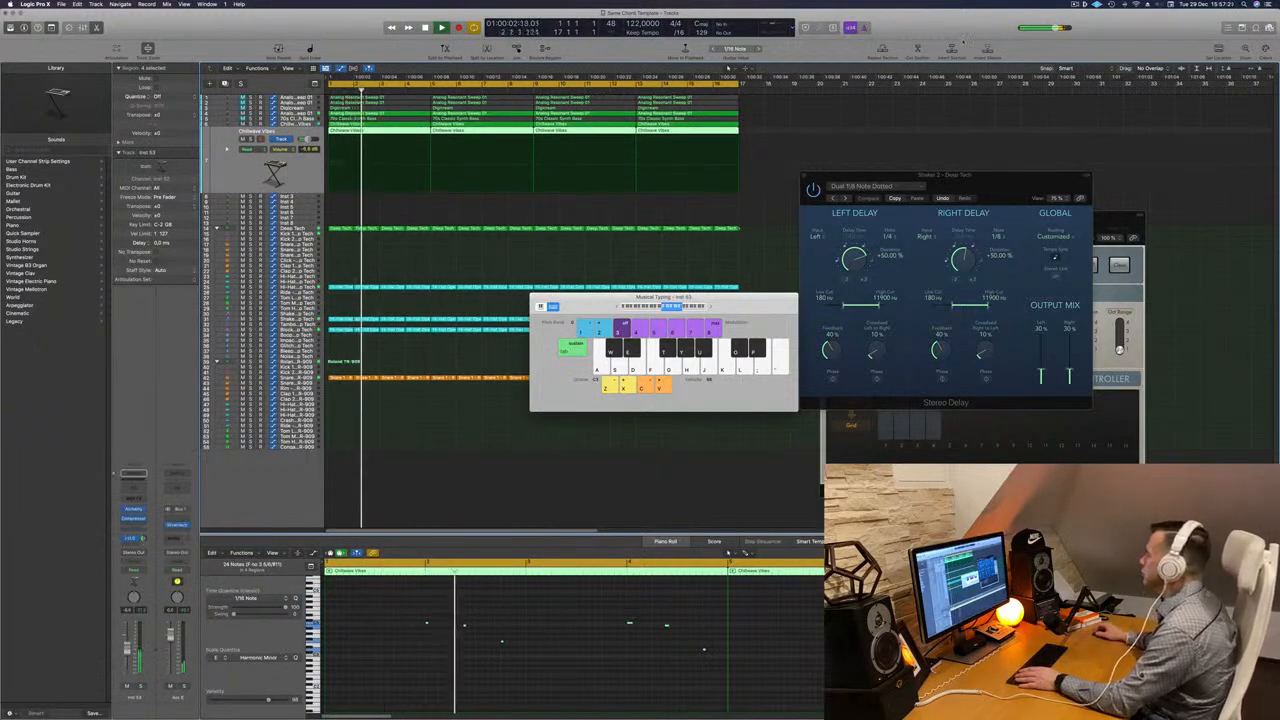
left_click(1075, 5)
left_click(1075, 5)
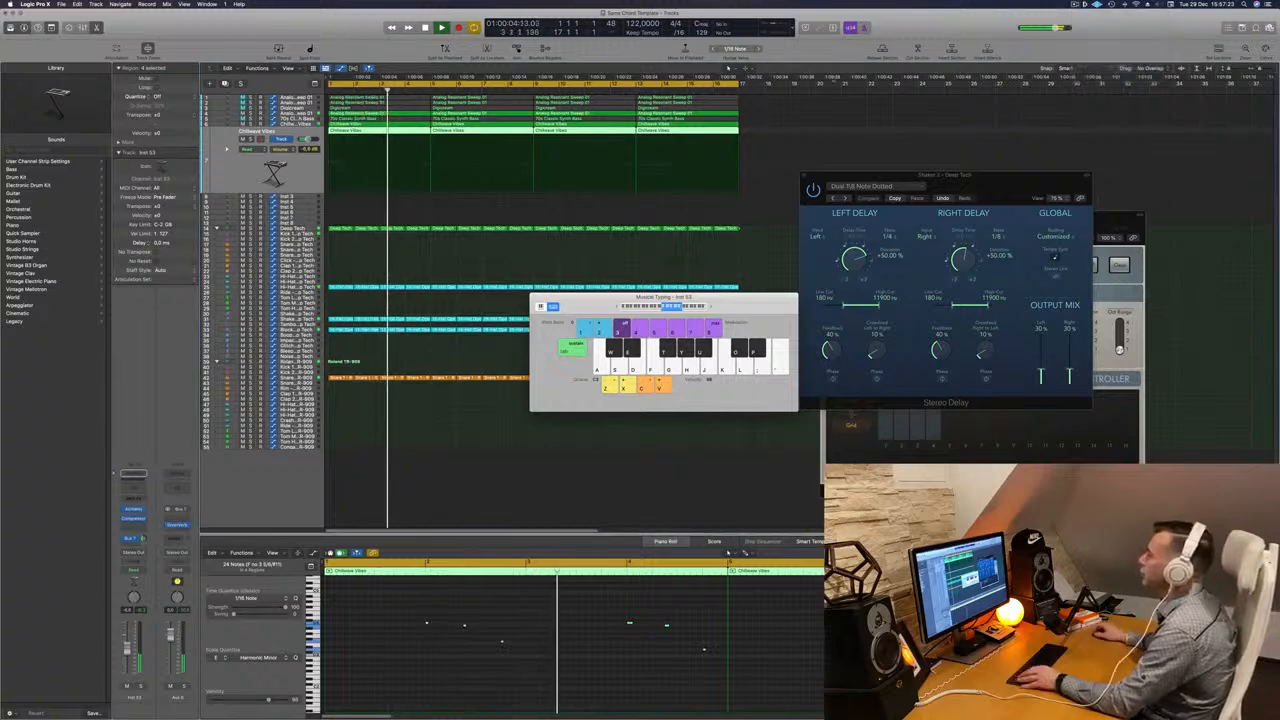
scroll(616, 160, "down", 3)
scroll(616, 160, "down", 1)
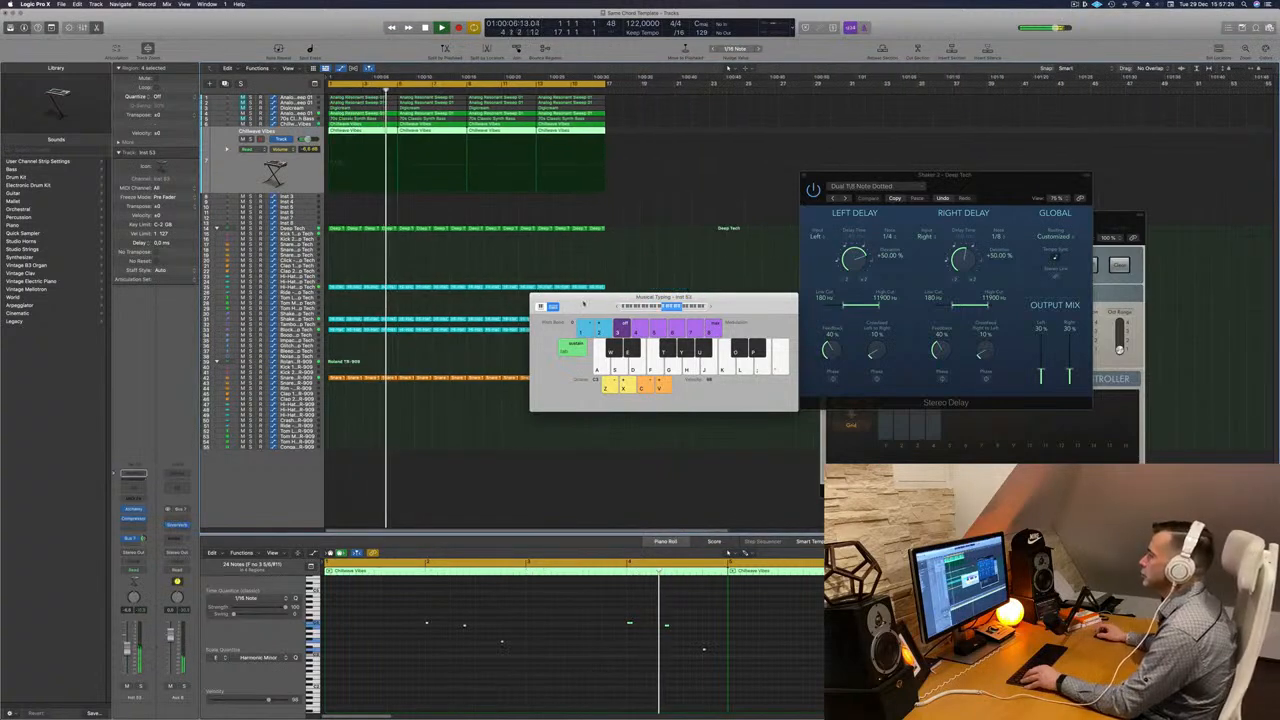
left_click_drag(583, 300, 825, 222)
scroll(435, 214, "up", 1)
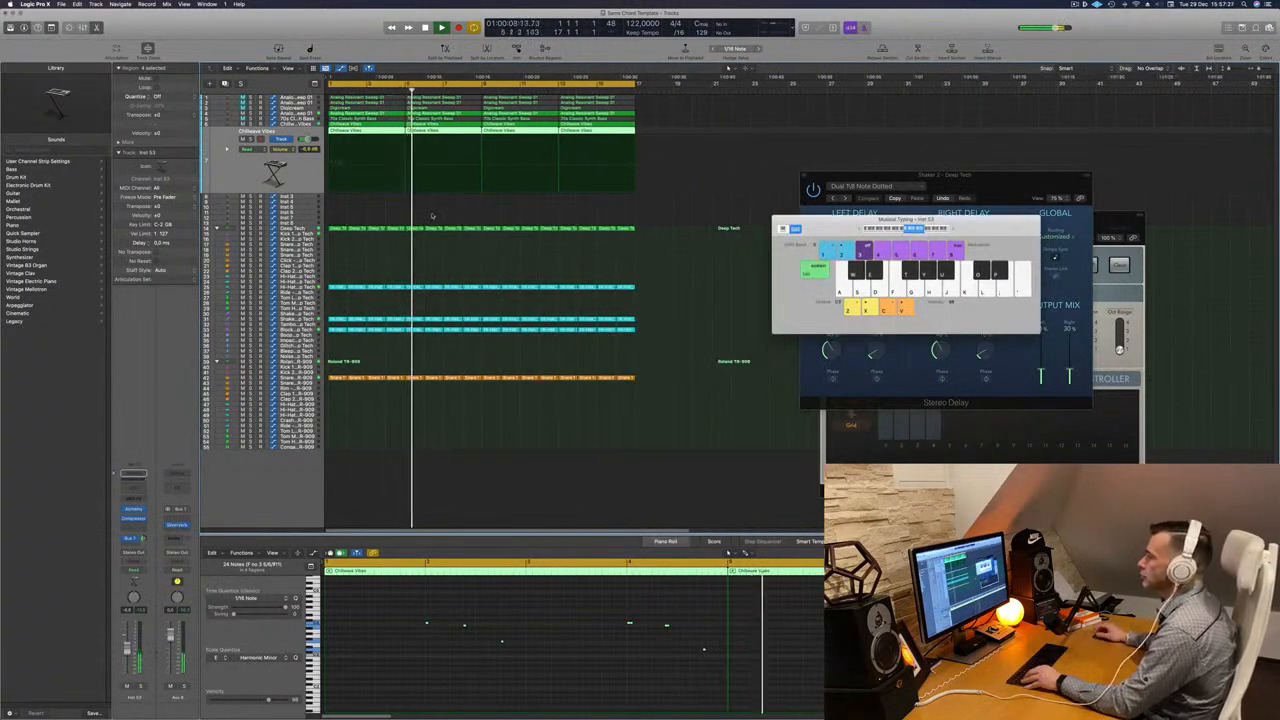
key("Return")
left_click(300, 330)
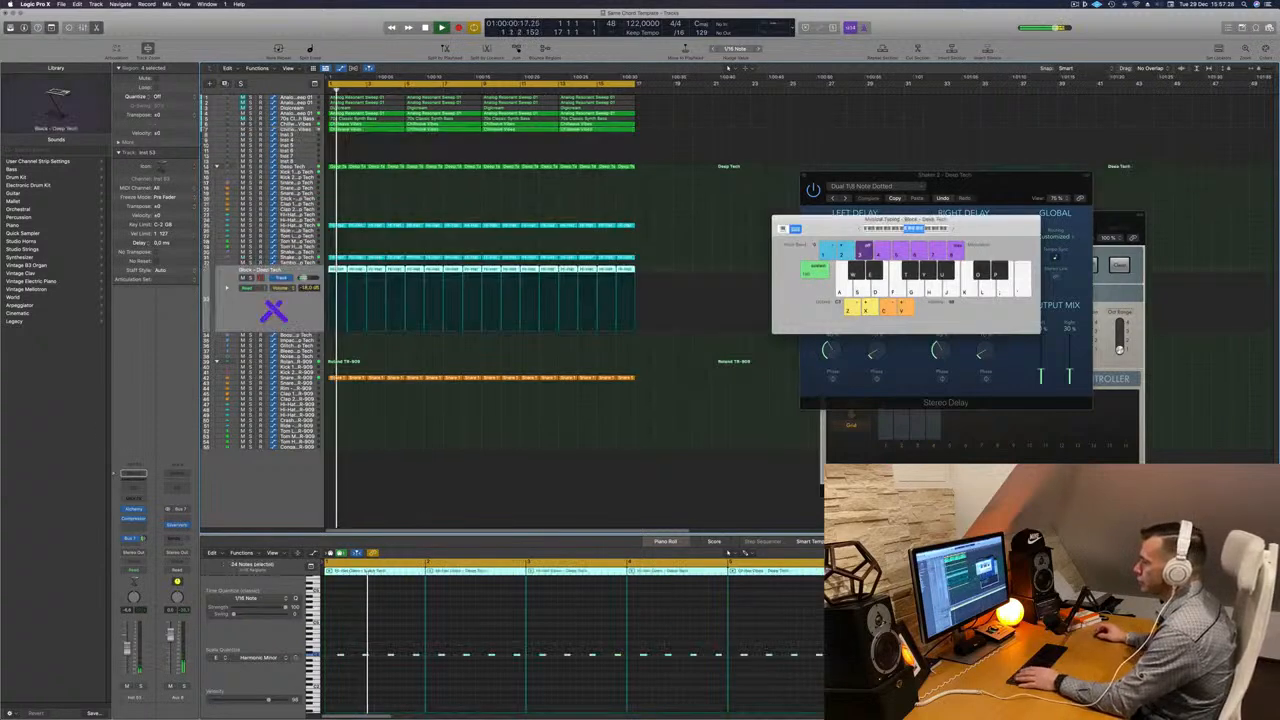
key("Return")
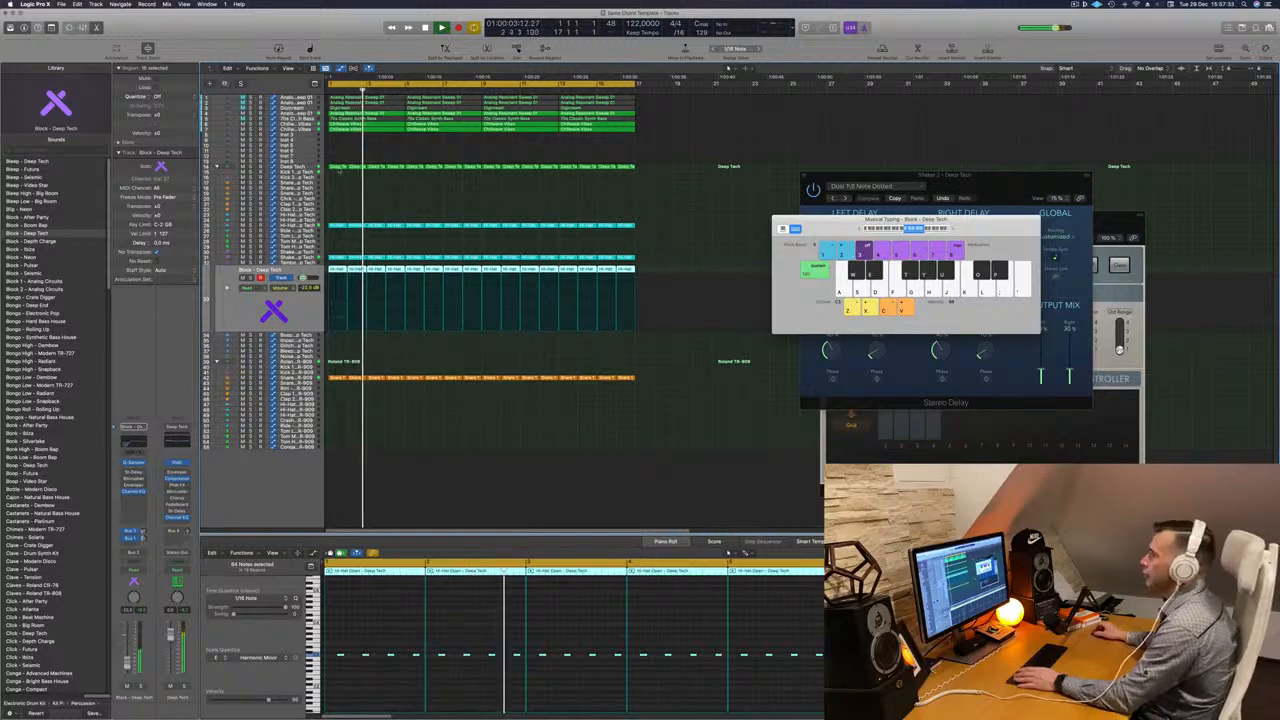
- Select the 70s Classic Synth Bass track, unmute it, and briefly open its instrument window
left_click(291, 120)
key("Return")
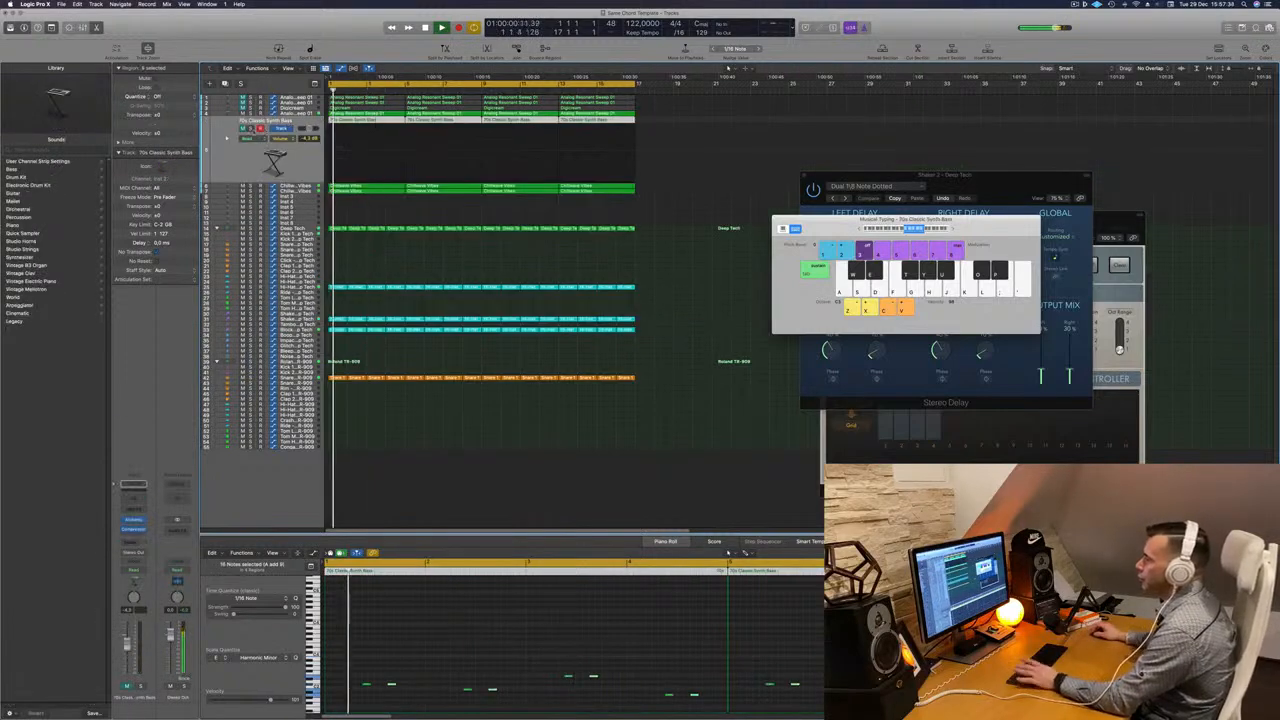
key("Return")
left_click(242, 128)
key("Return")
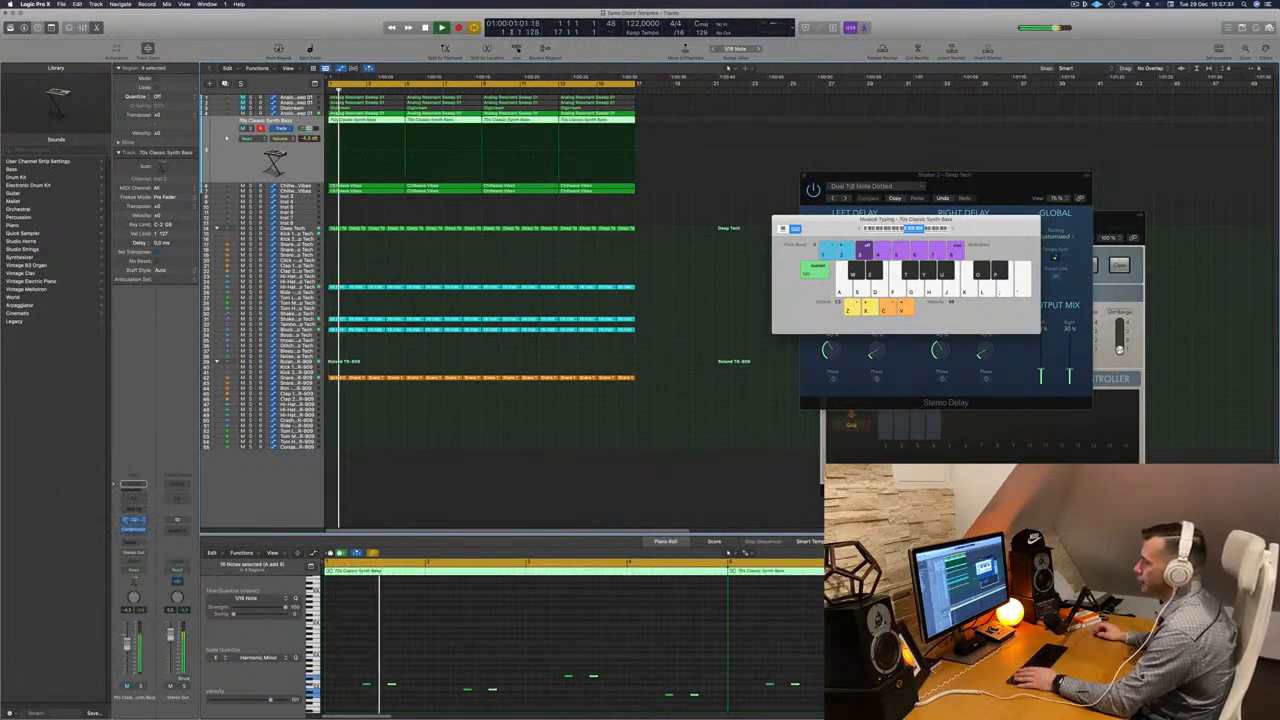
left_click(134, 520)
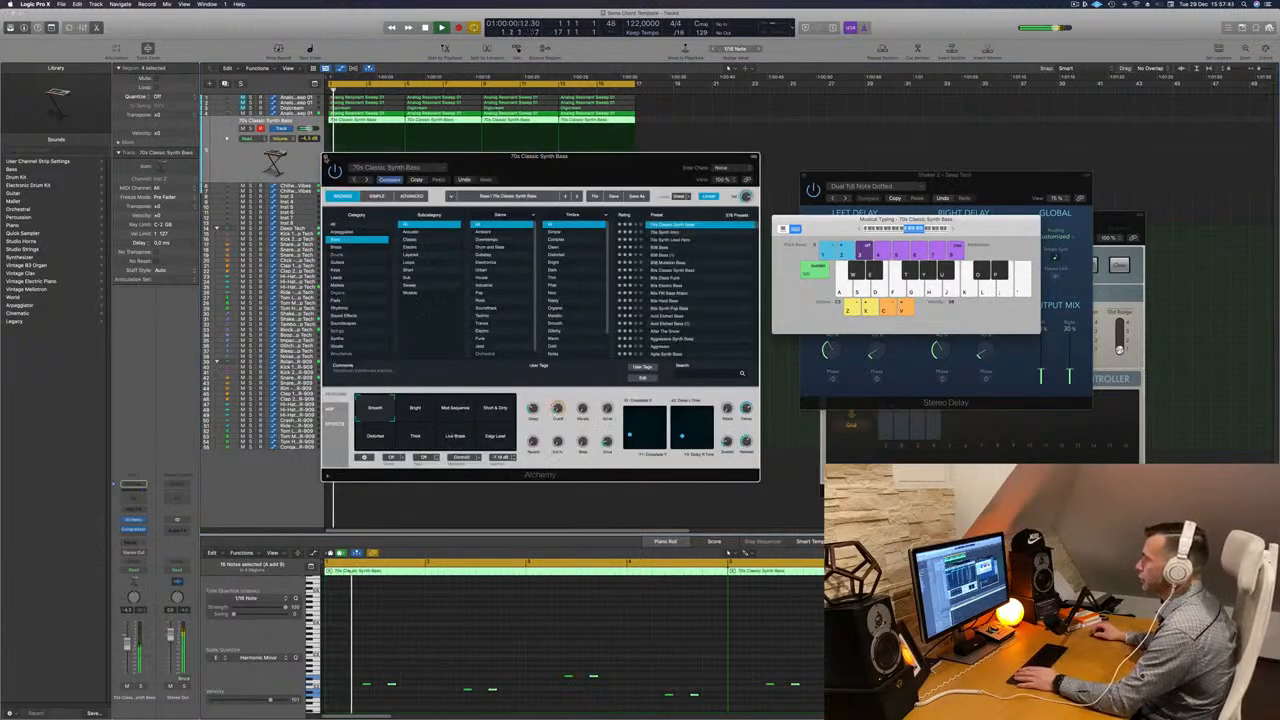
key("super+w")
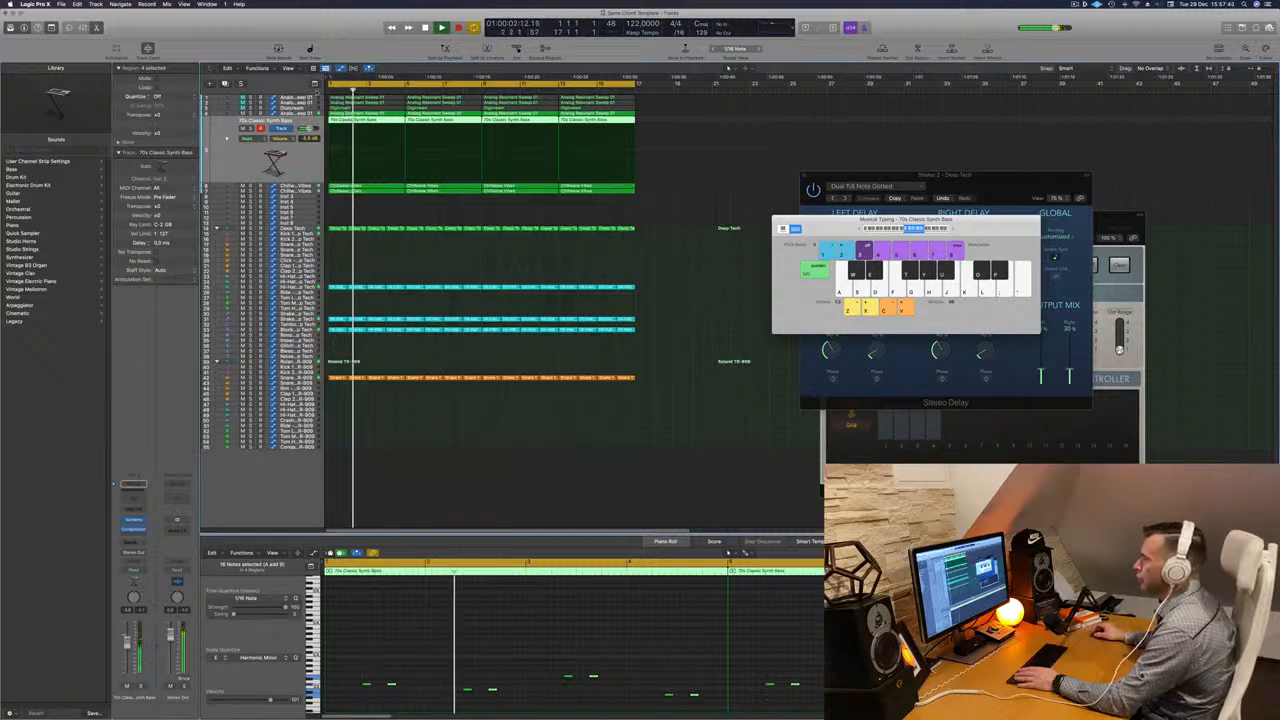
- Insert a Channel EQ on the Analog Resonant Sweep track with a 264 Hz, 24 dB/Oct high-cut filter
left_click(304, 113)
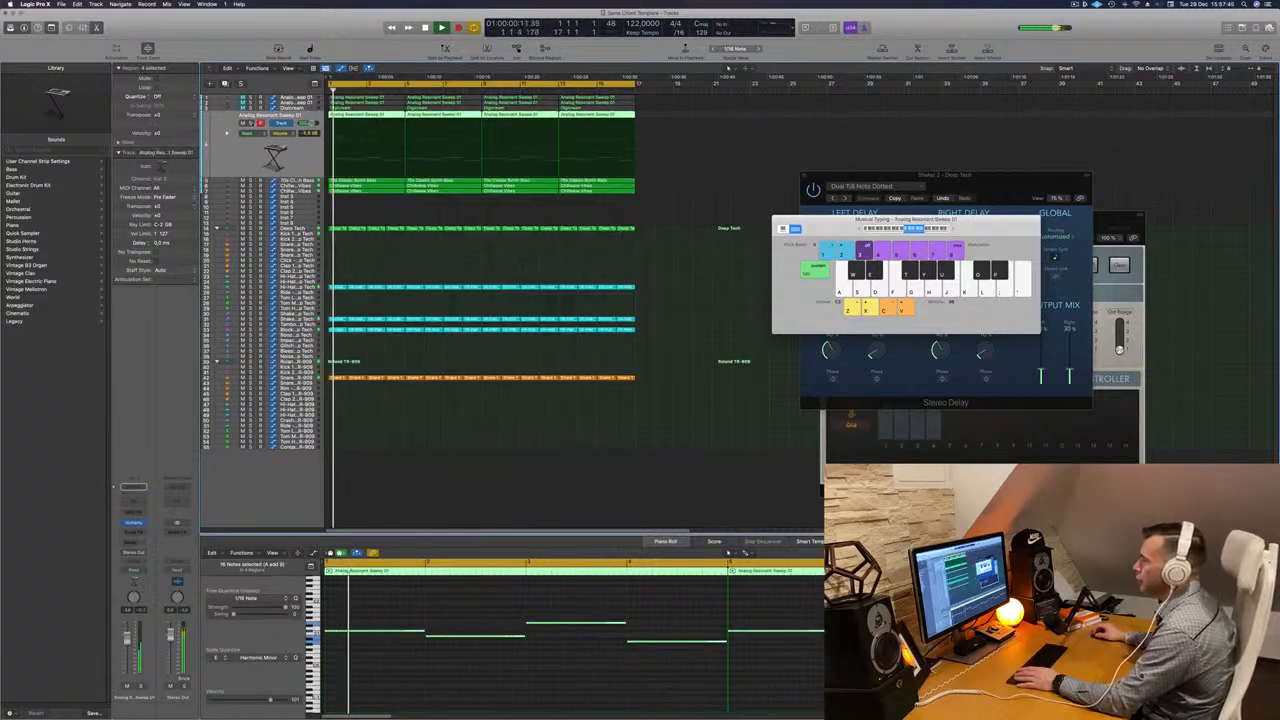
left_click(251, 123)
left_click(251, 123)
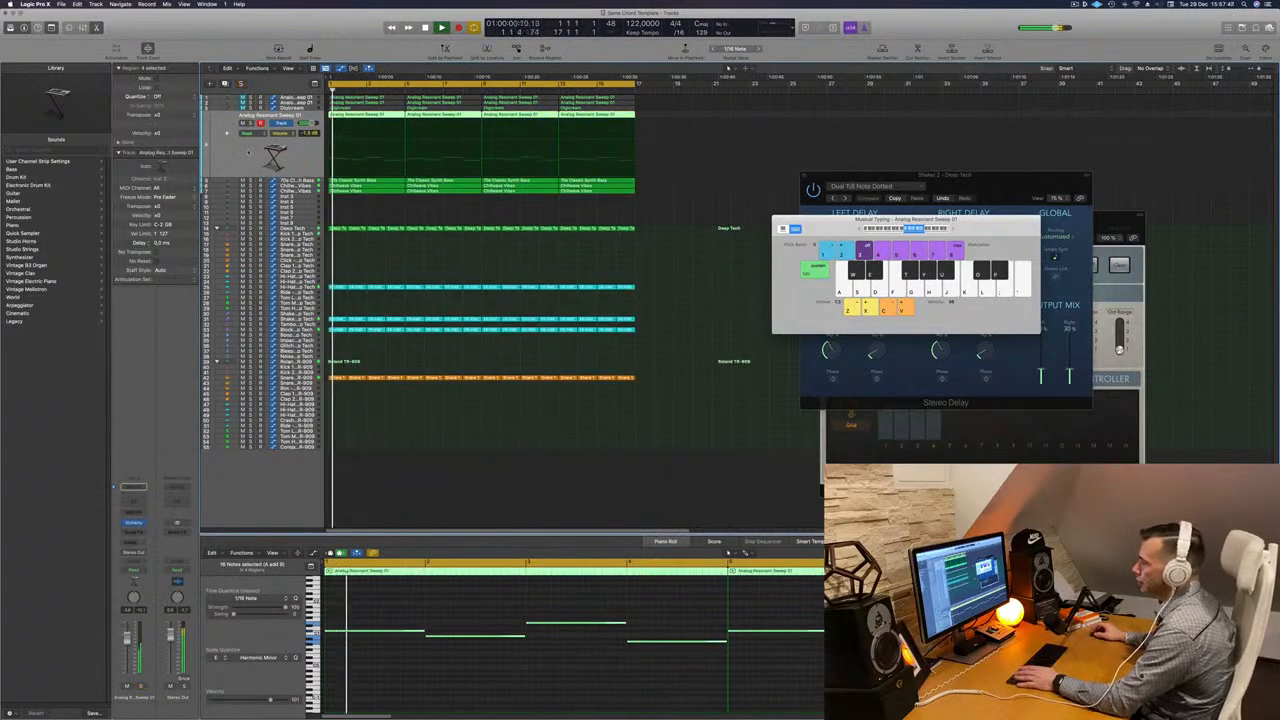
left_click(134, 502)
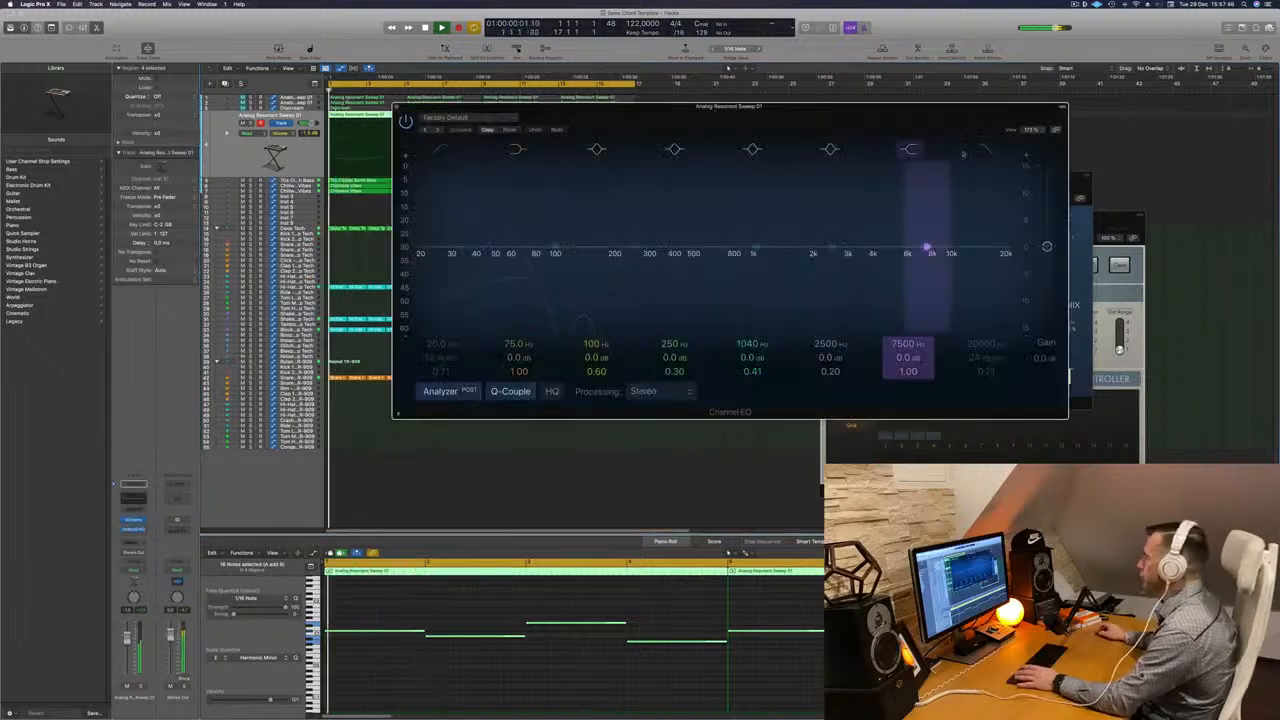
left_click_drag(1003, 253, 652, 262)
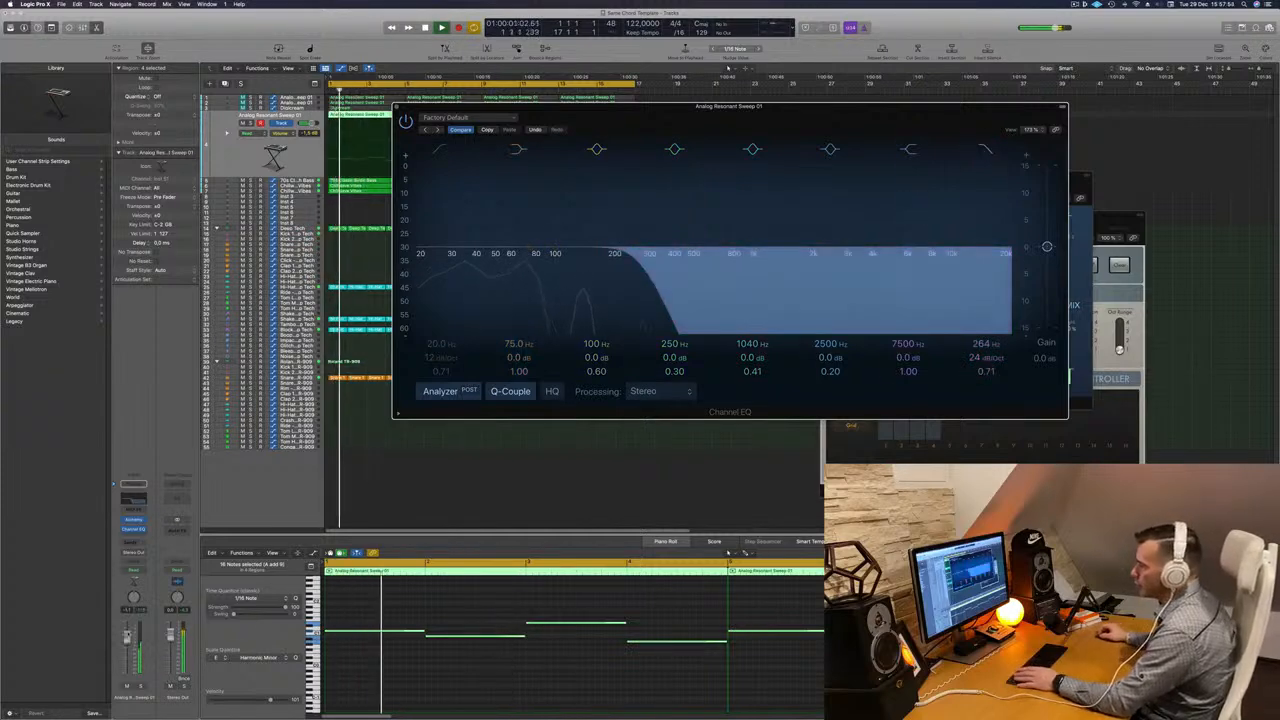
left_click_drag(128, 634, 128, 632)
key("Return")
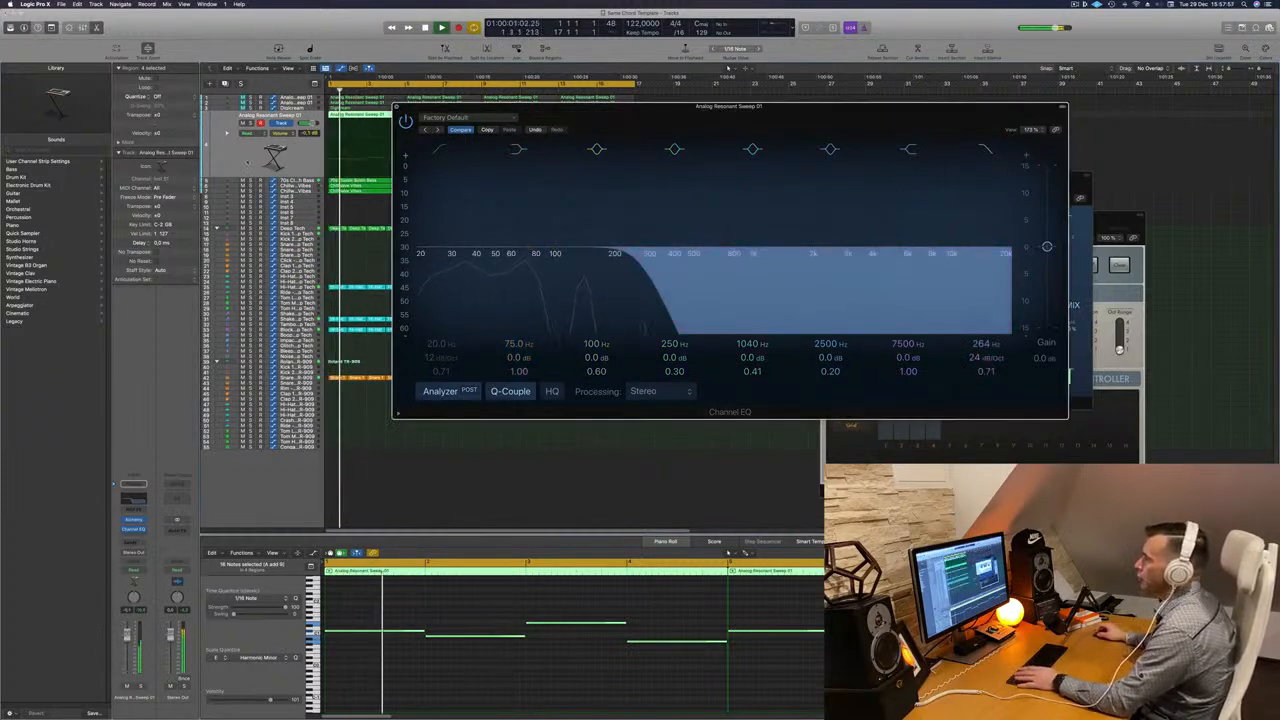
left_click(397, 107)
key("Return")
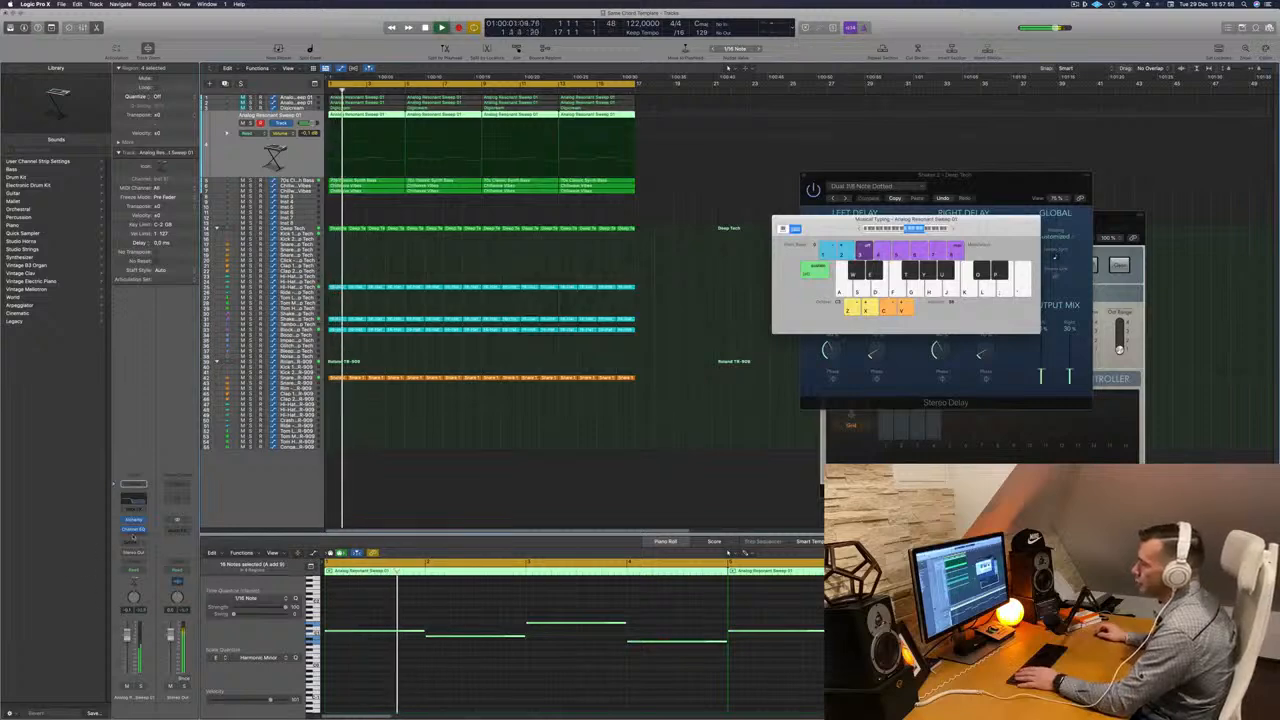
- Insert a Compressor on the Analog Resonant Sweep track and set its side chain to the Kick 1 – Deep Tech (Inst 6) track
left_click(133, 537)
mouse_move(152, 566)
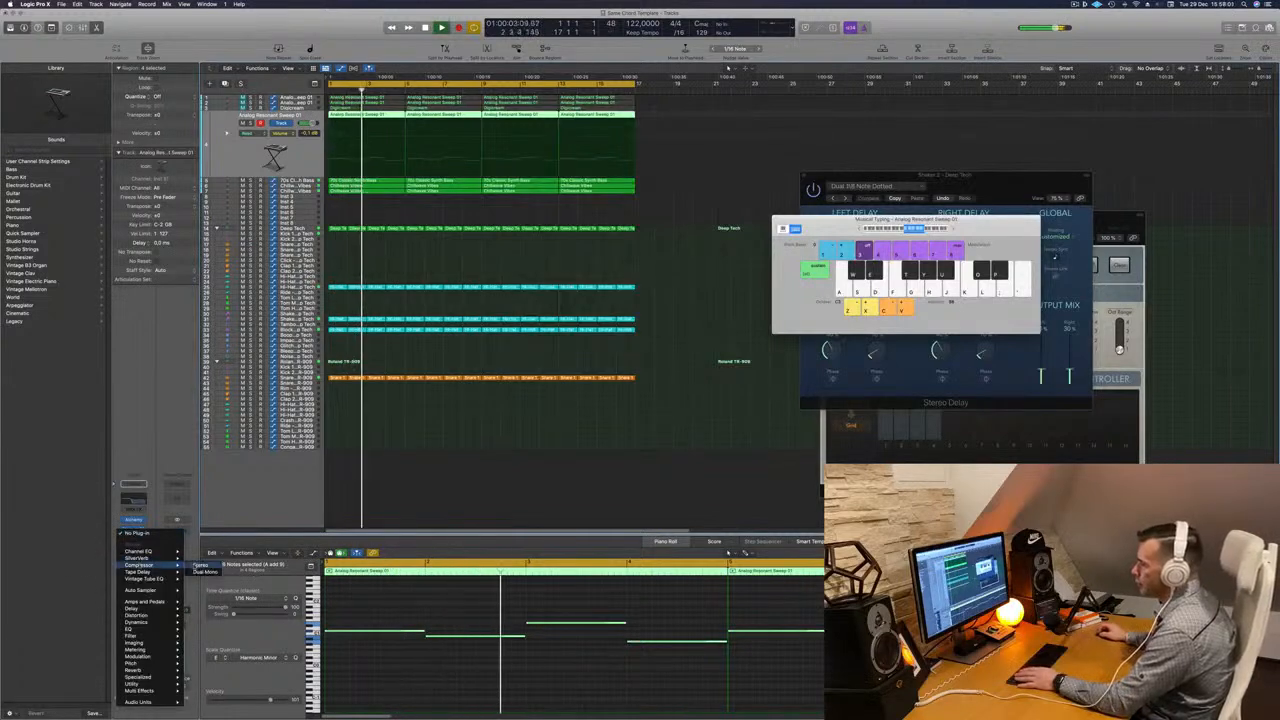
left_click(200, 567)
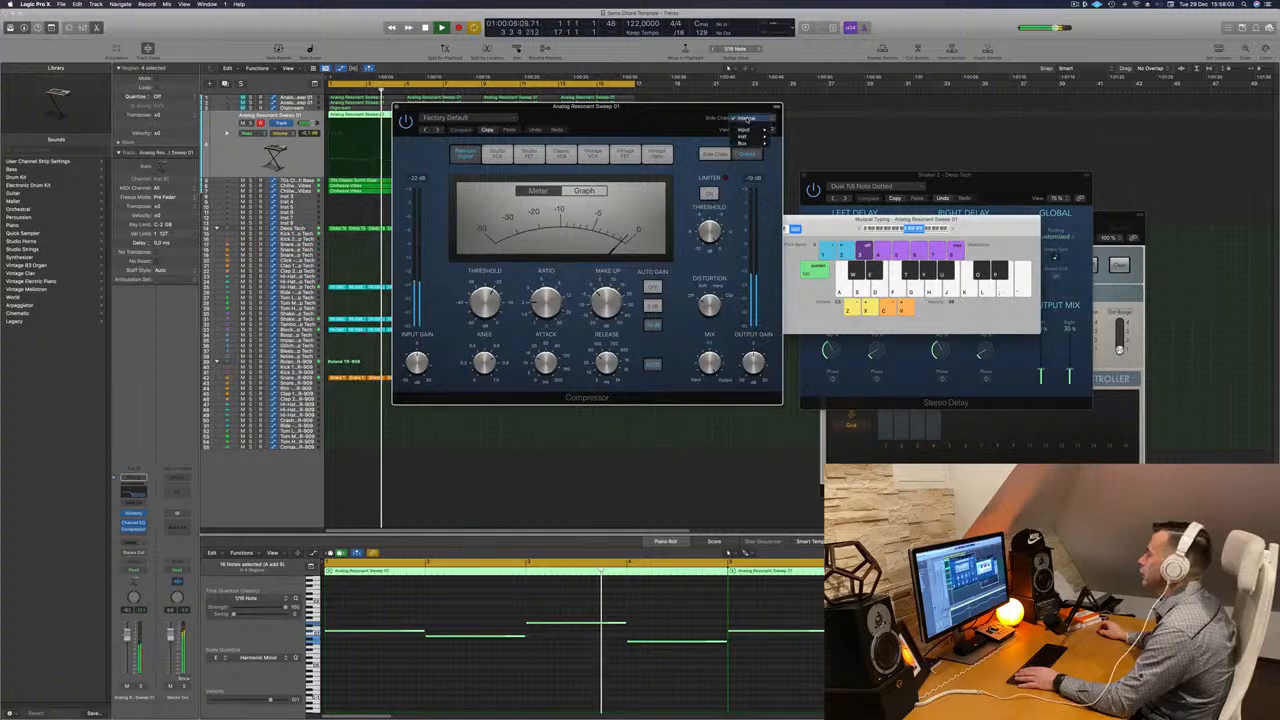
mouse_move(744, 137)
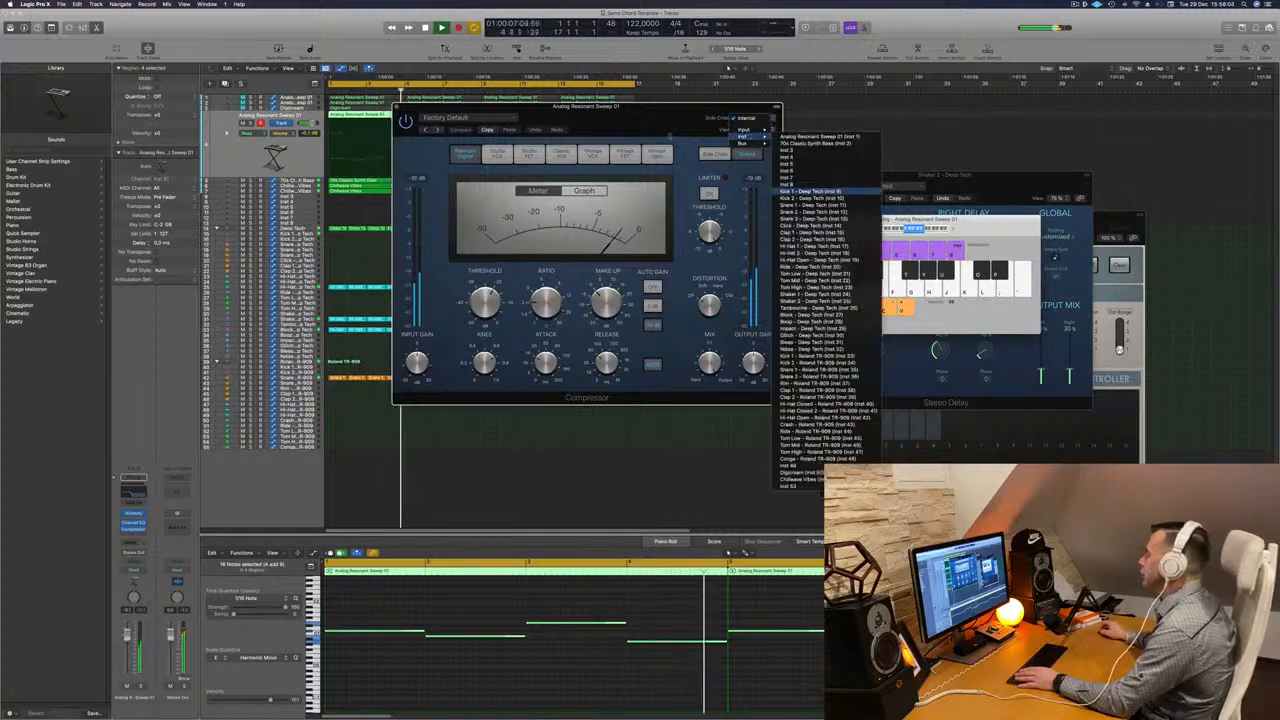
left_click(822, 191)
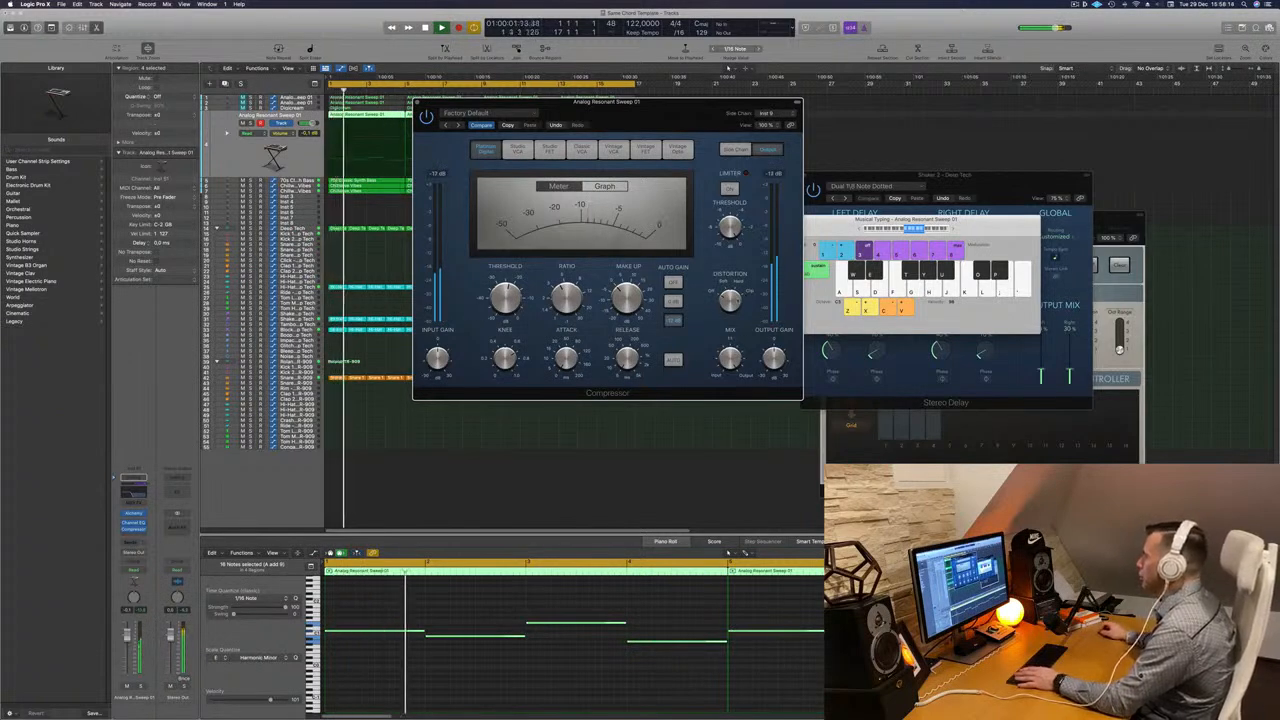
left_click_drag(487, 114, 515, 171)
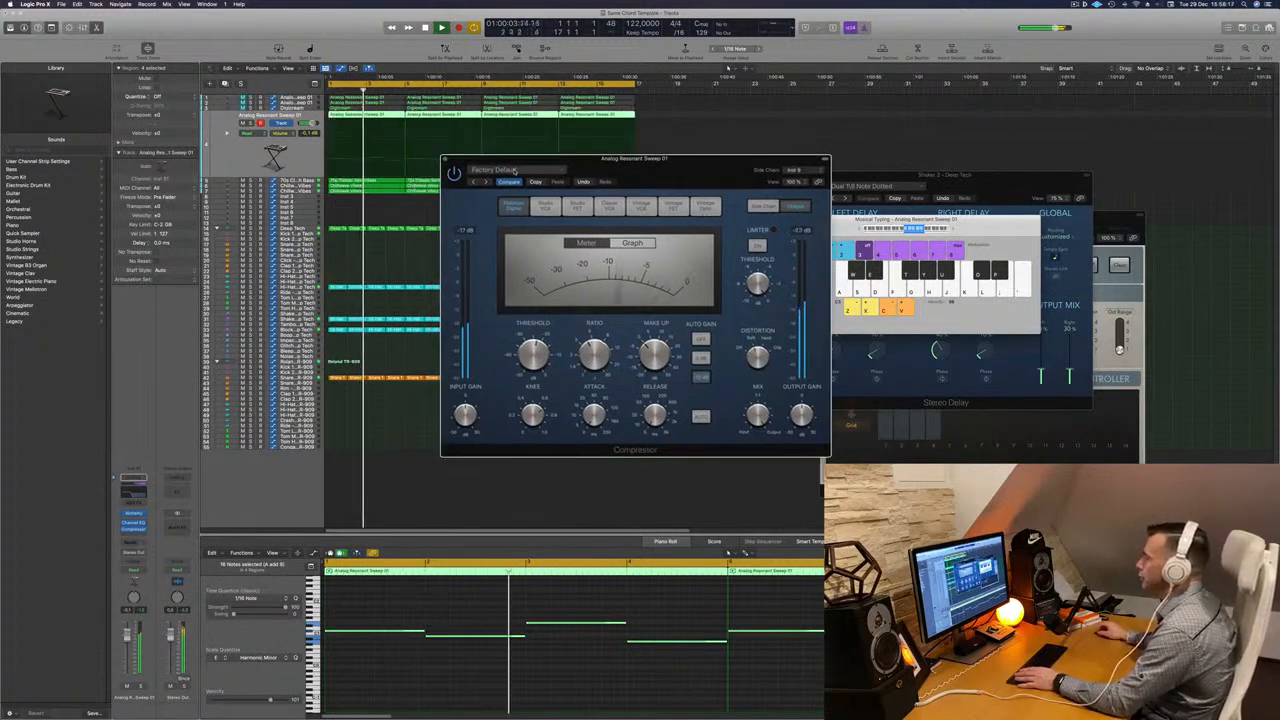
left_click(445, 159)
key("Return")
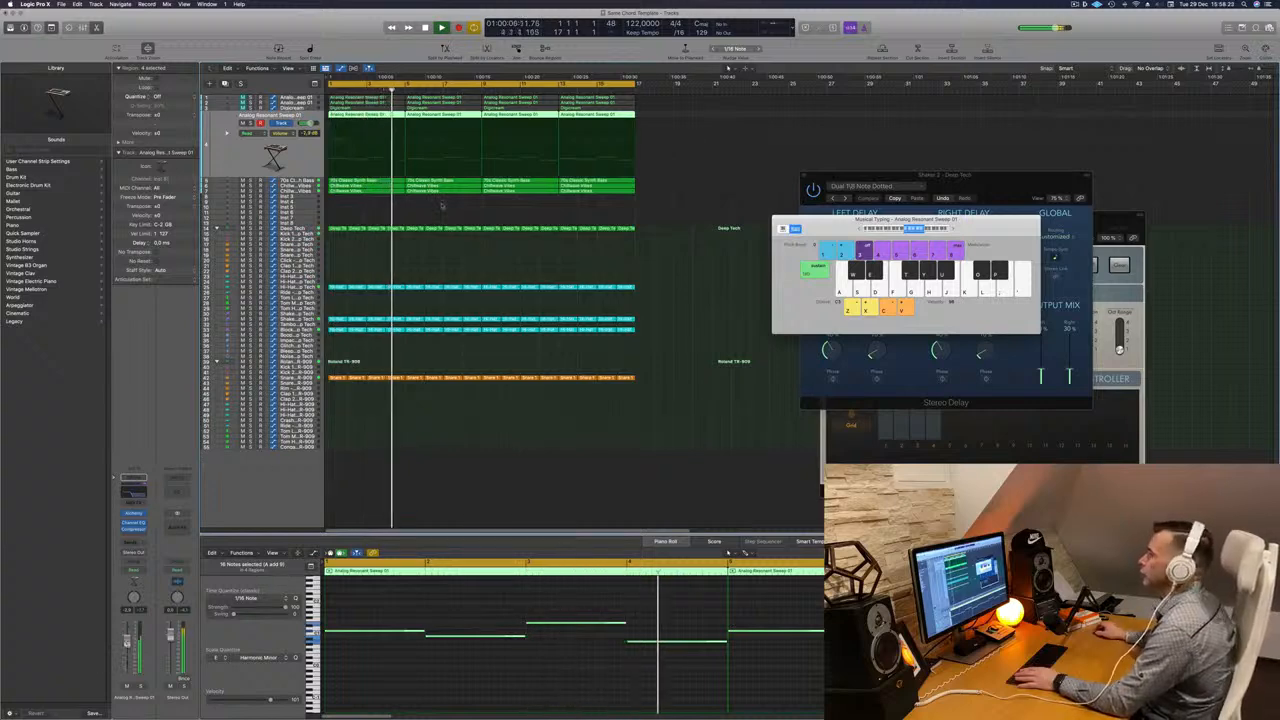
- Step up through the pad tracks to the automated Analog Resonant Sweep track and play it back
key("Up")
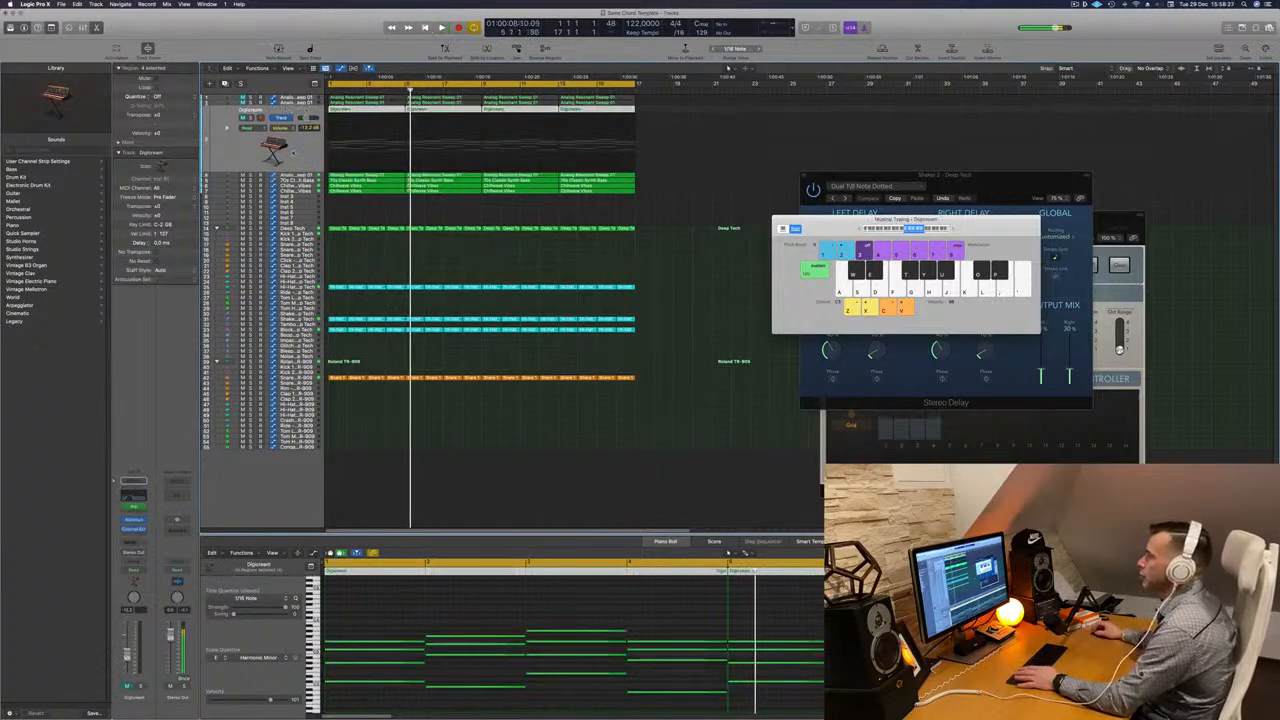
key("Return")
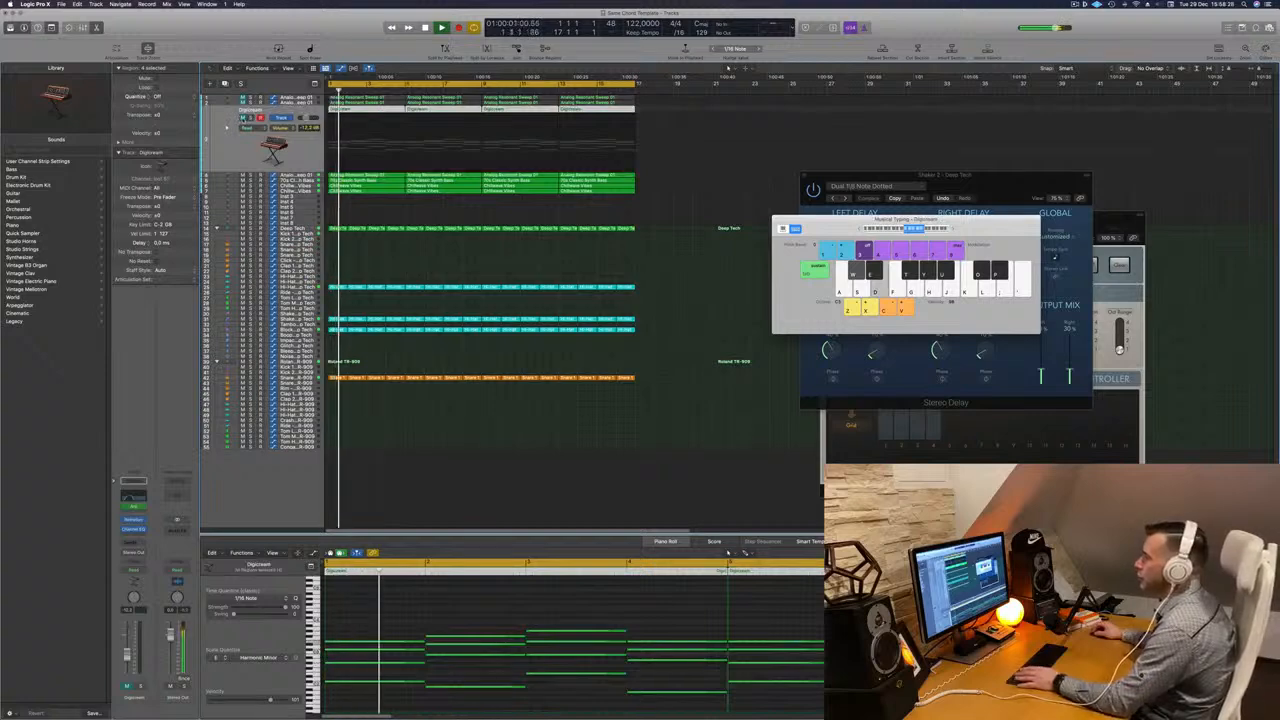
key("Up")
key("Return")
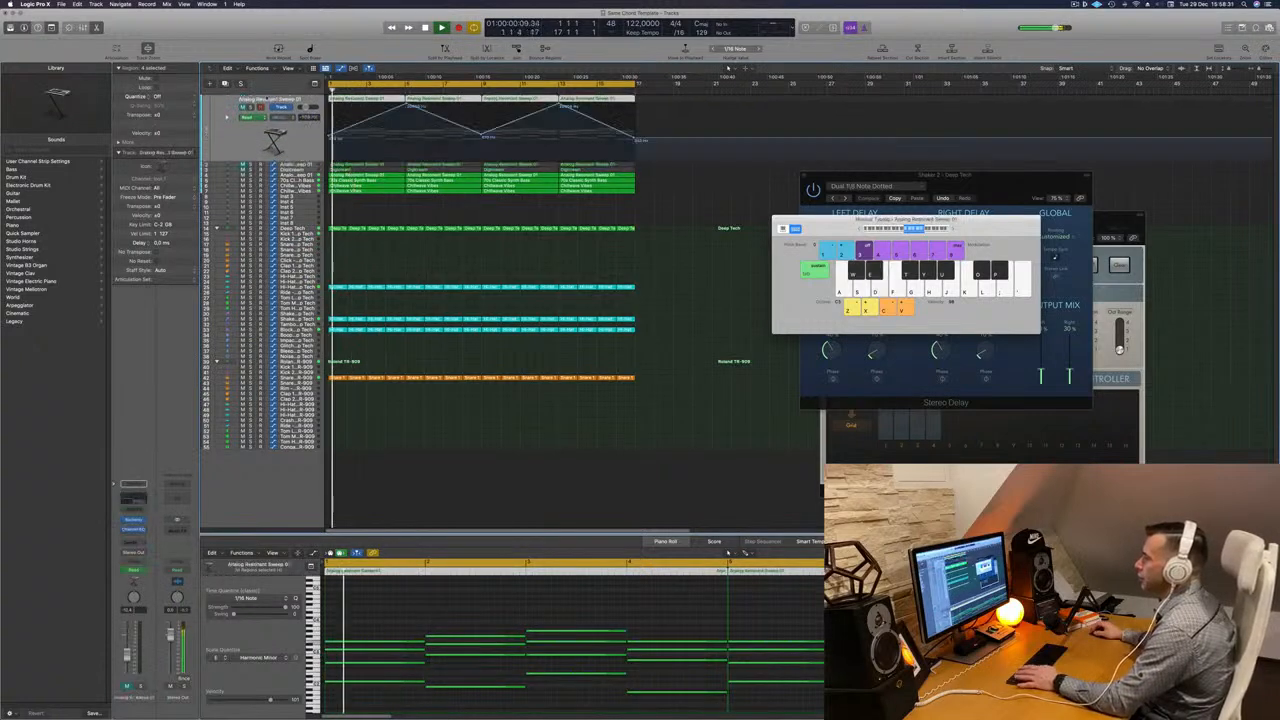
left_click(243, 107)
key("Return")
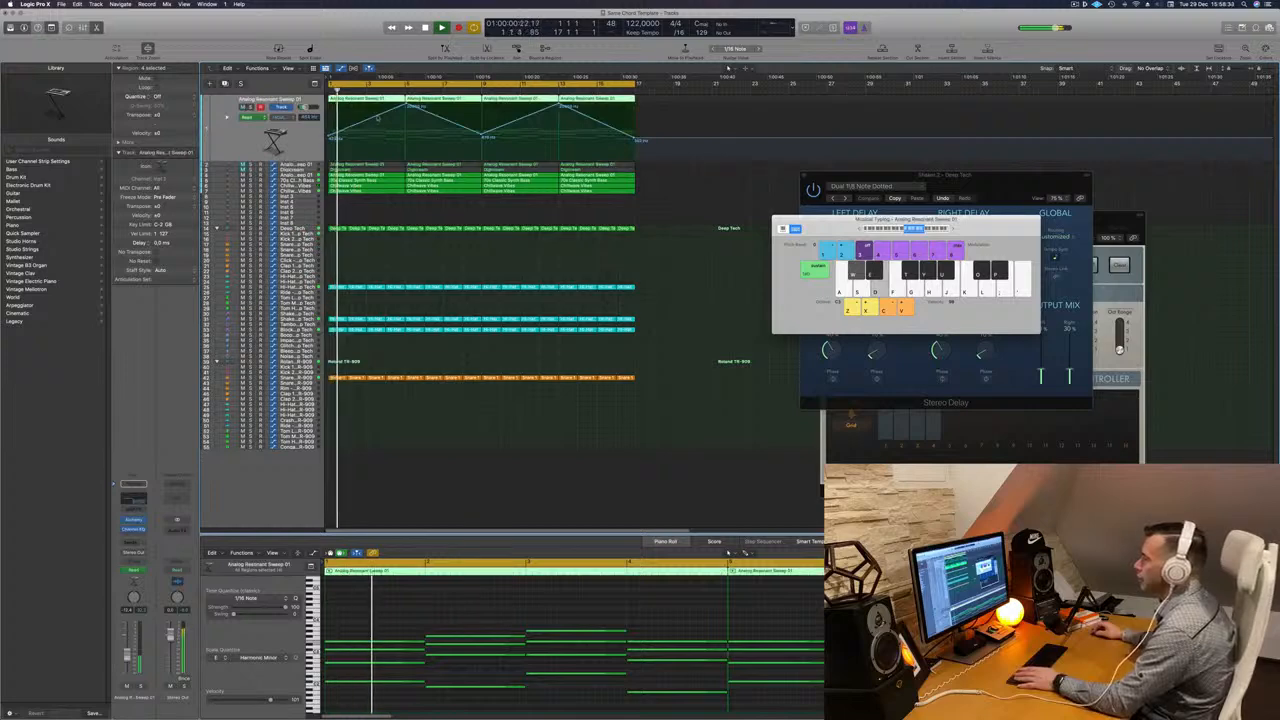
- Lower both peak points of the Analog Resonant Sweep track's automation curve, auditioning between edits
left_click_drag(405, 105, 405, 142)
key("Return")
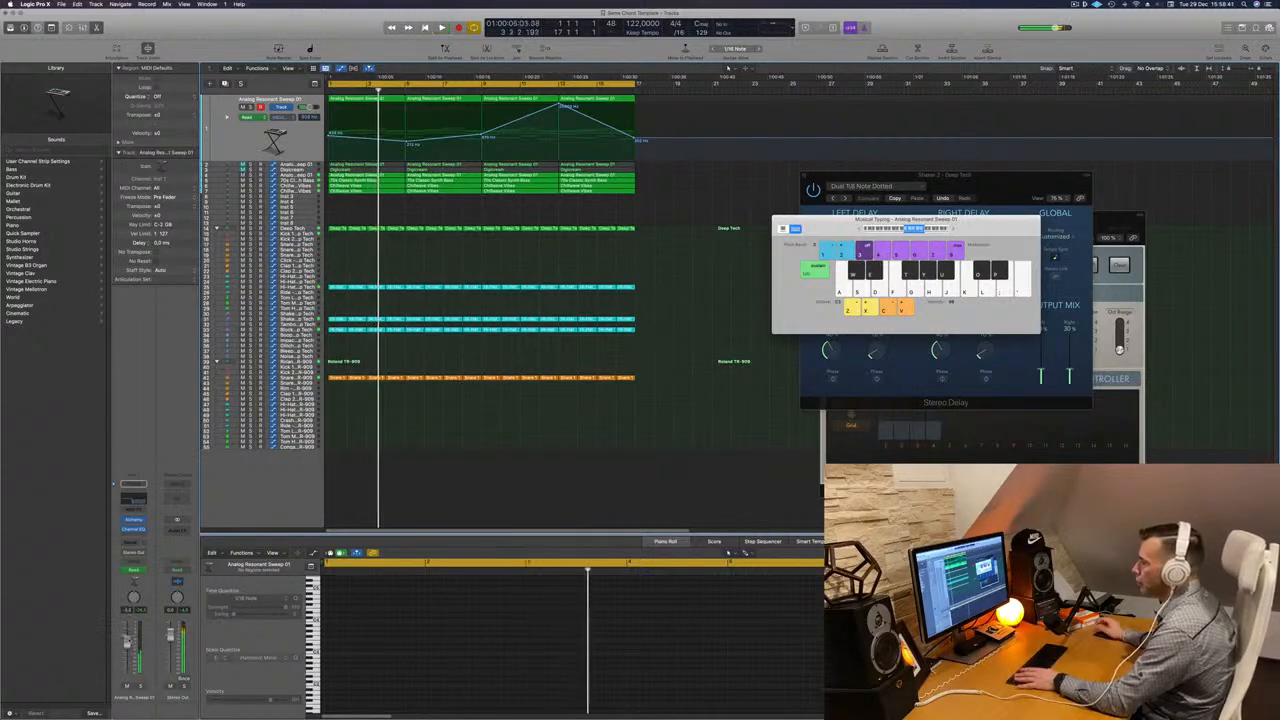
key("Return")
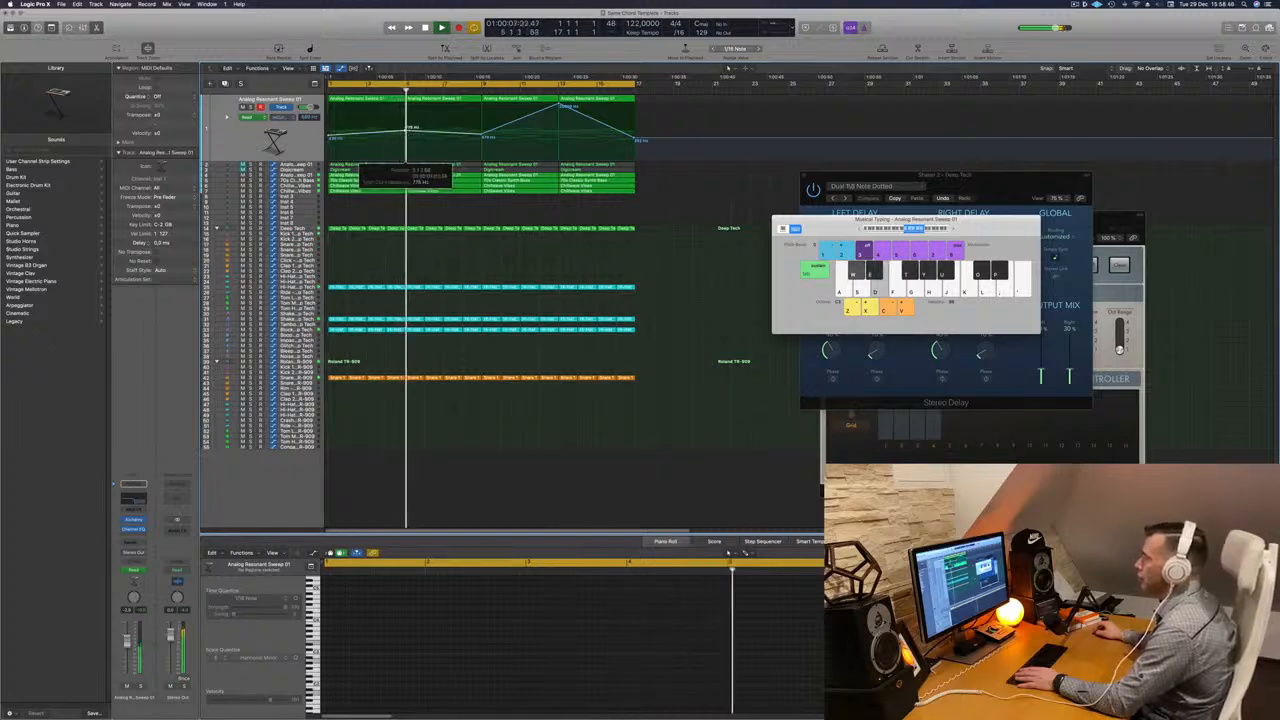
key("Return")
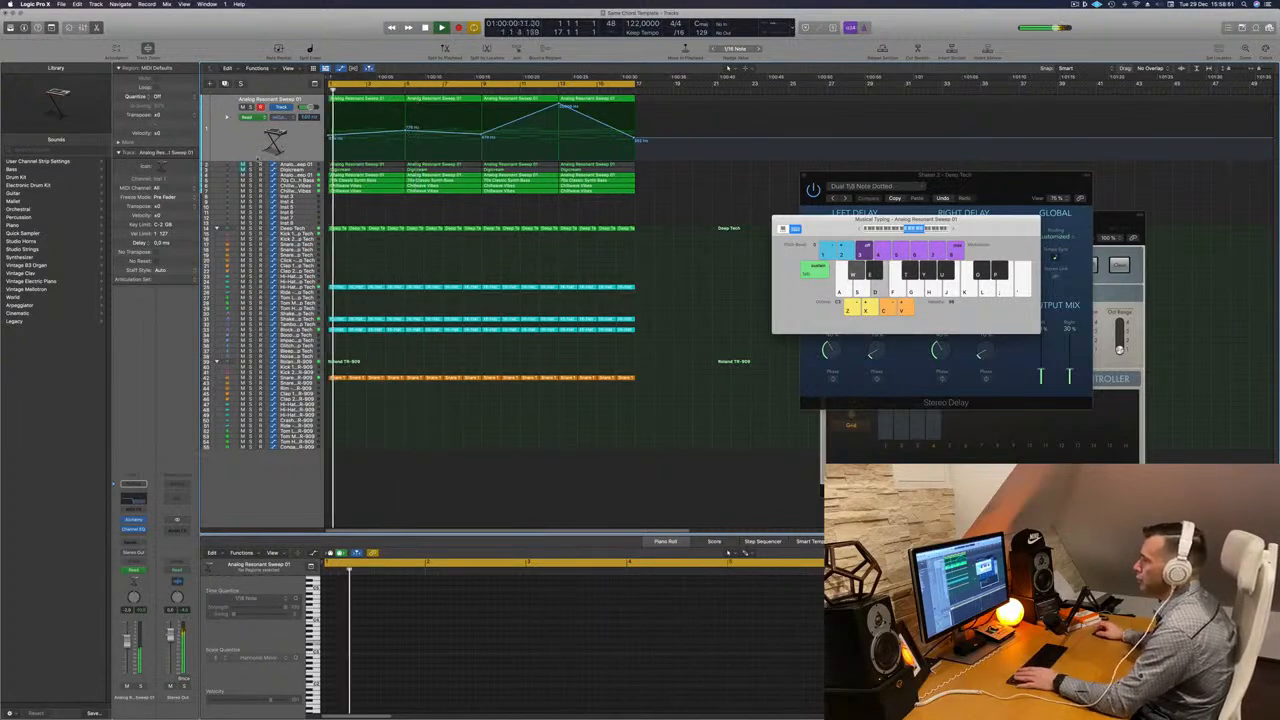
key("Return")
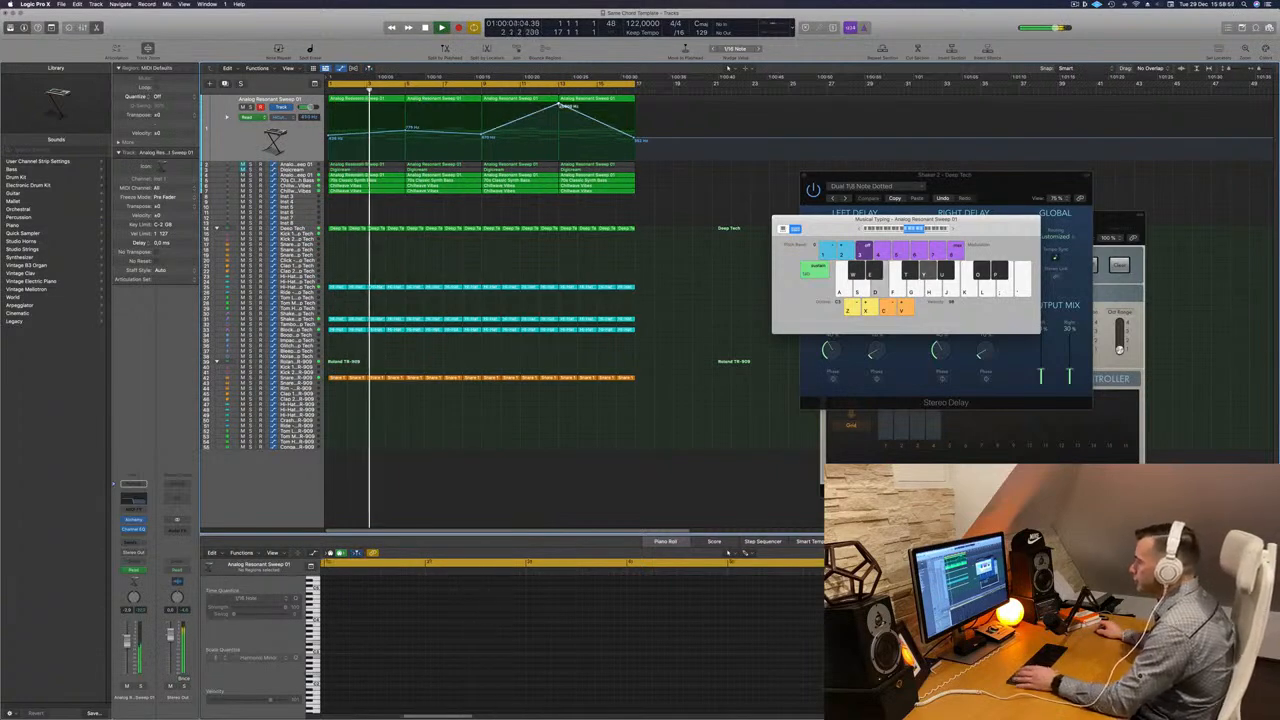
left_click_drag(563, 105, 559, 132)
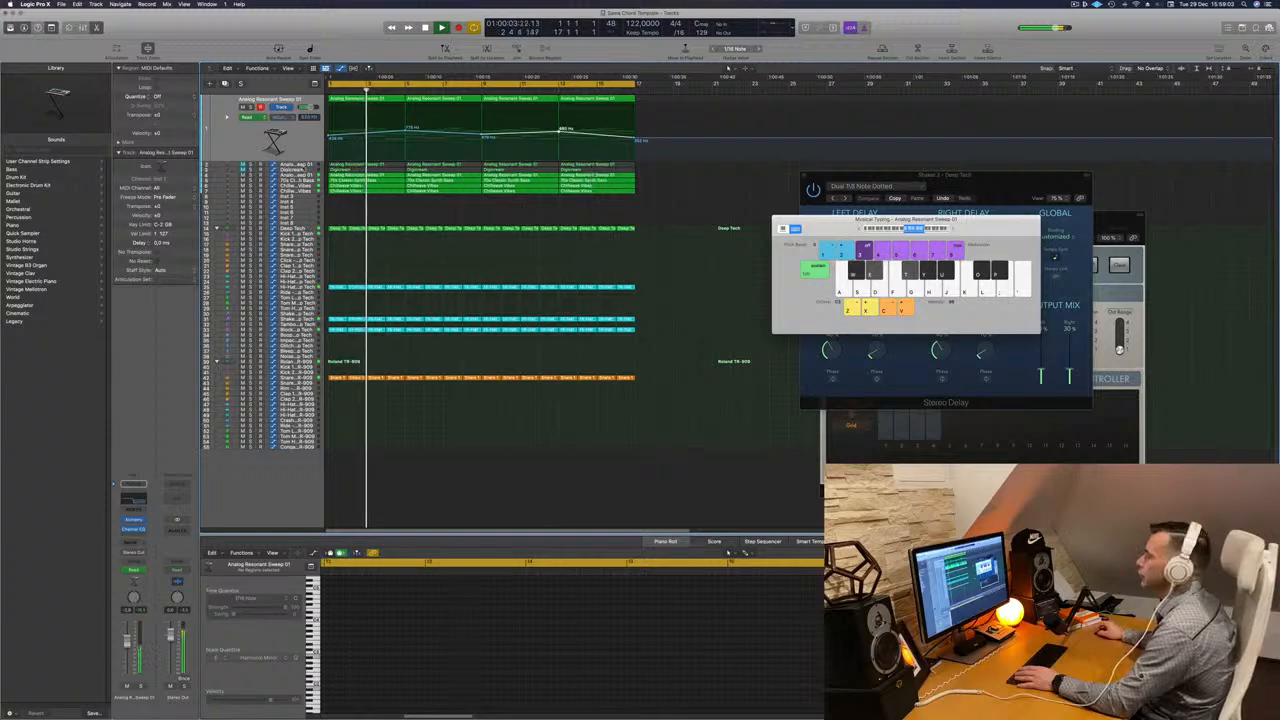
- Nudge the Analog Resonant Sweep track's volume fader up slightly
left_click(237, 141)
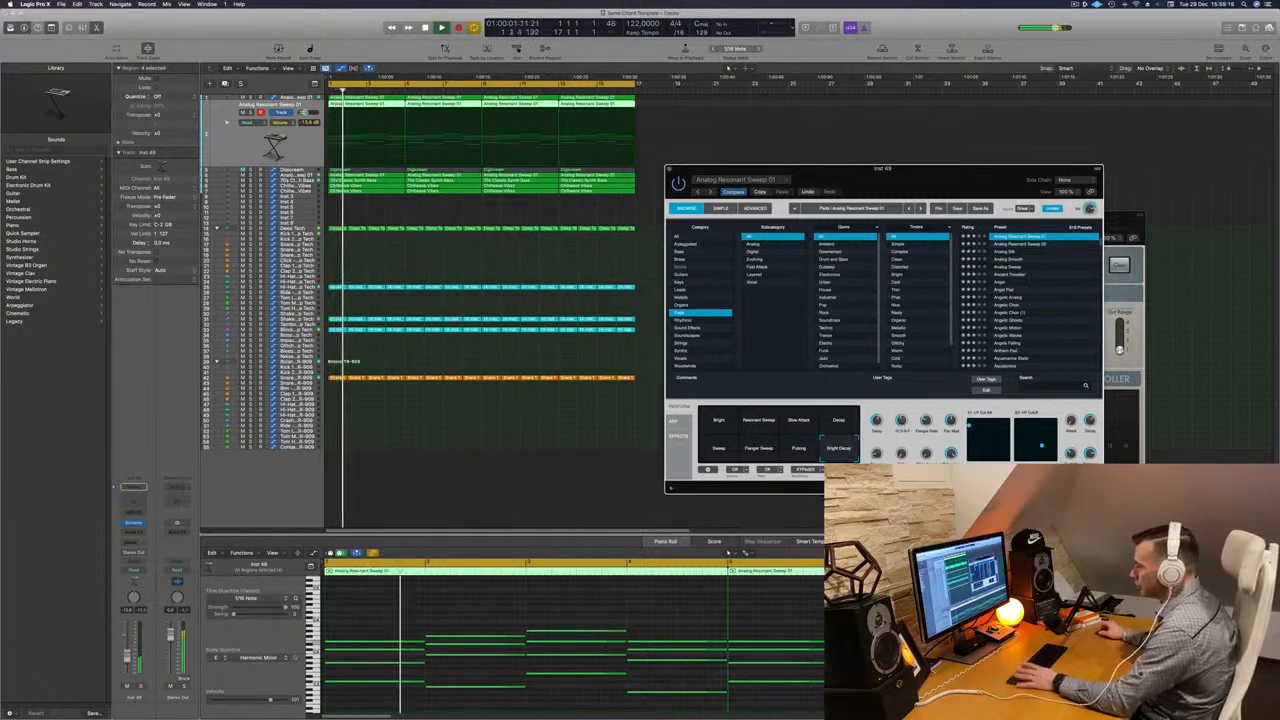
left_click_drag(127, 655, 127, 652)
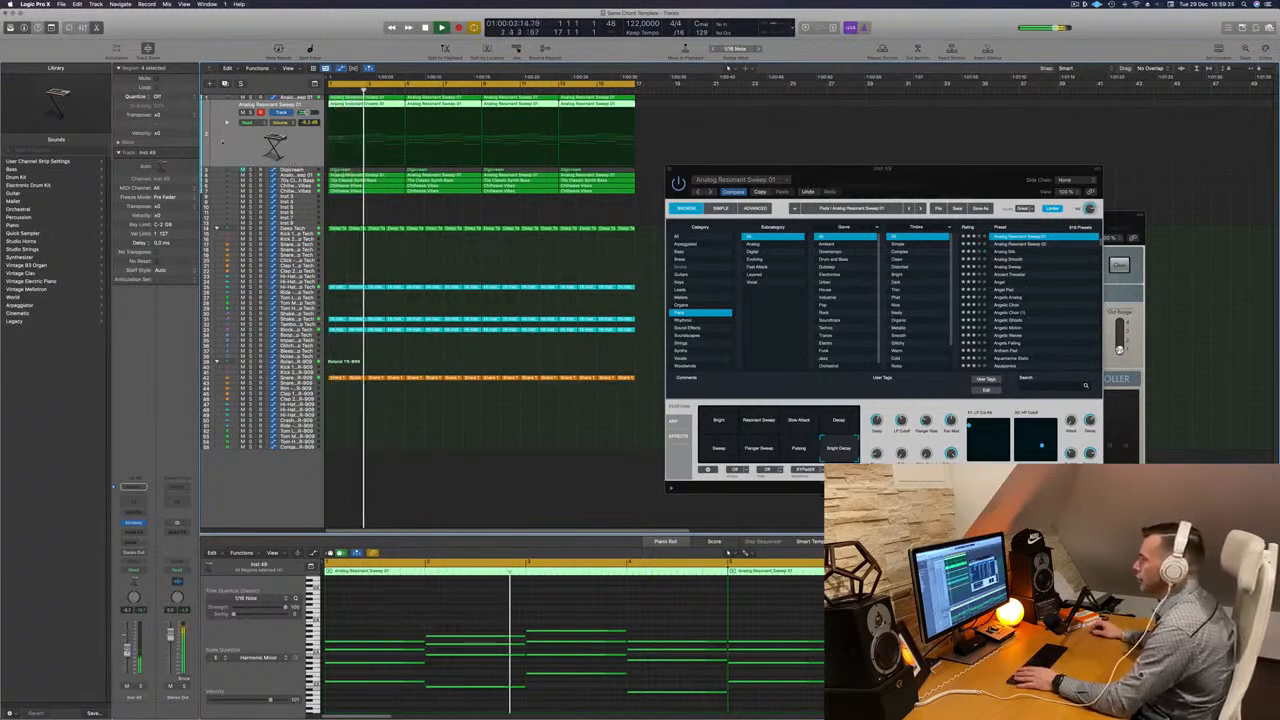
- Select the Digicream pad track and play the progression from the start
left_click(242, 113)
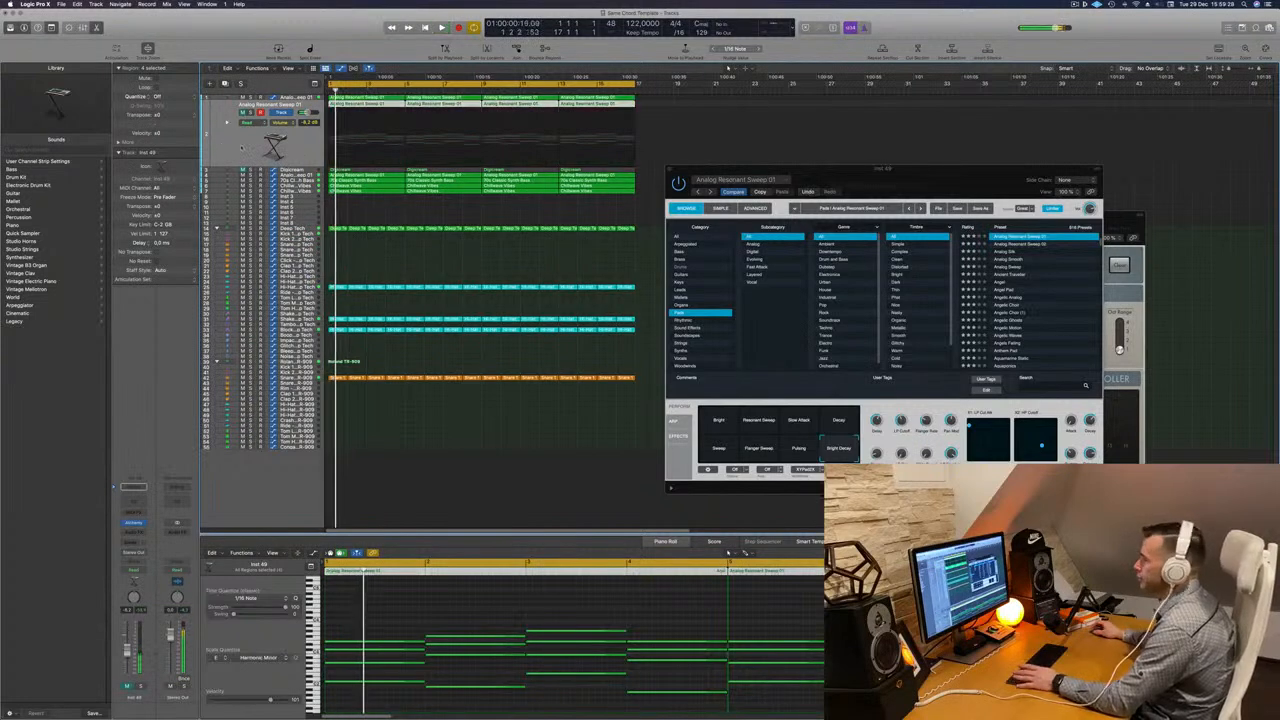
left_click(253, 171)
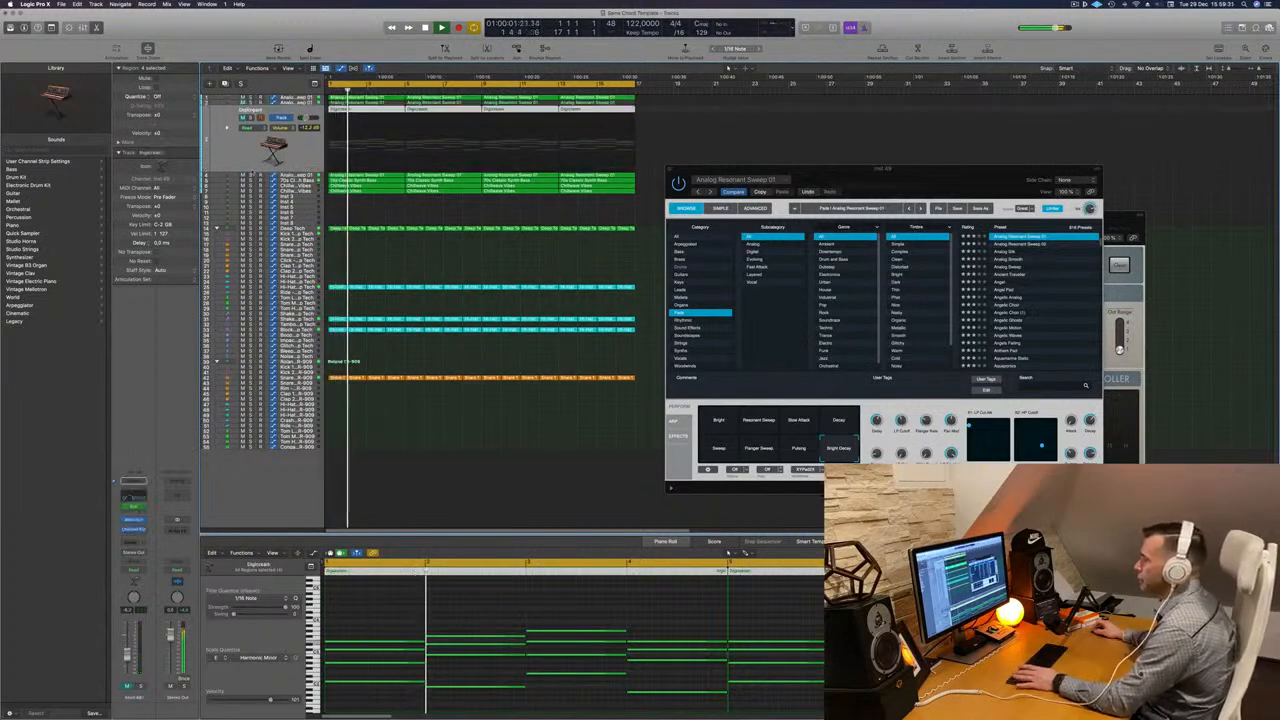
left_click(242, 118)
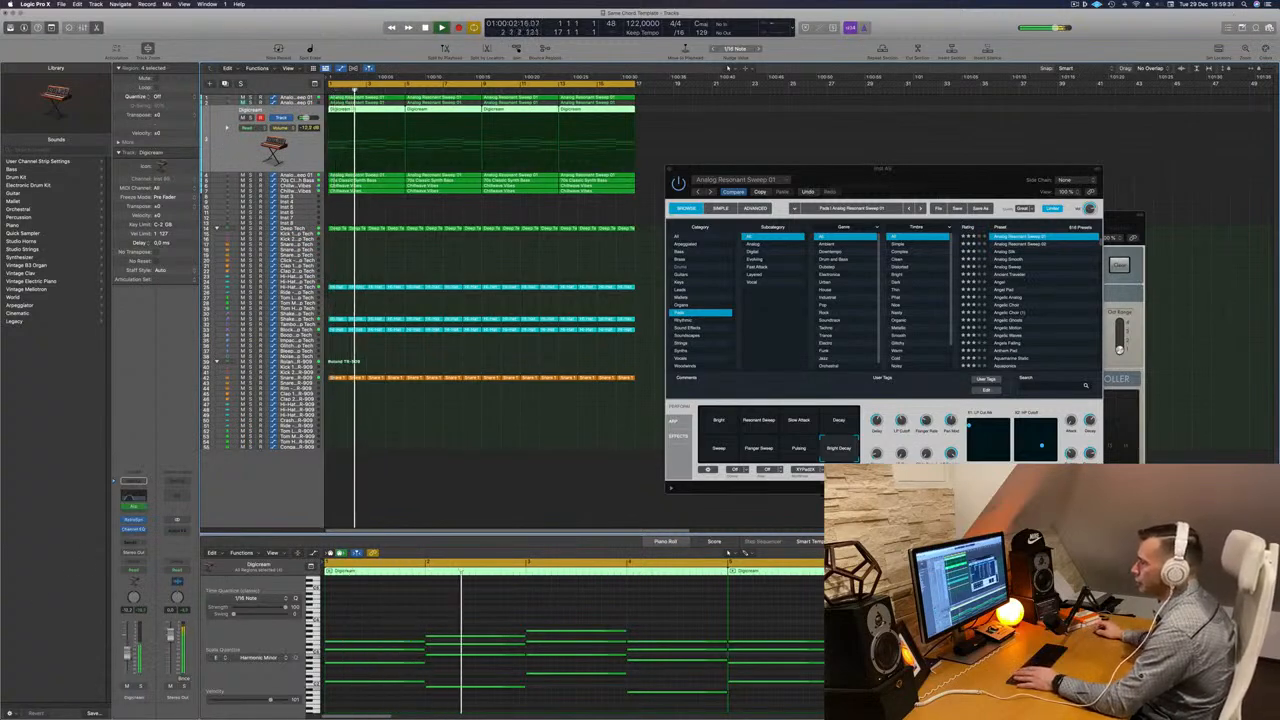
key("Return")
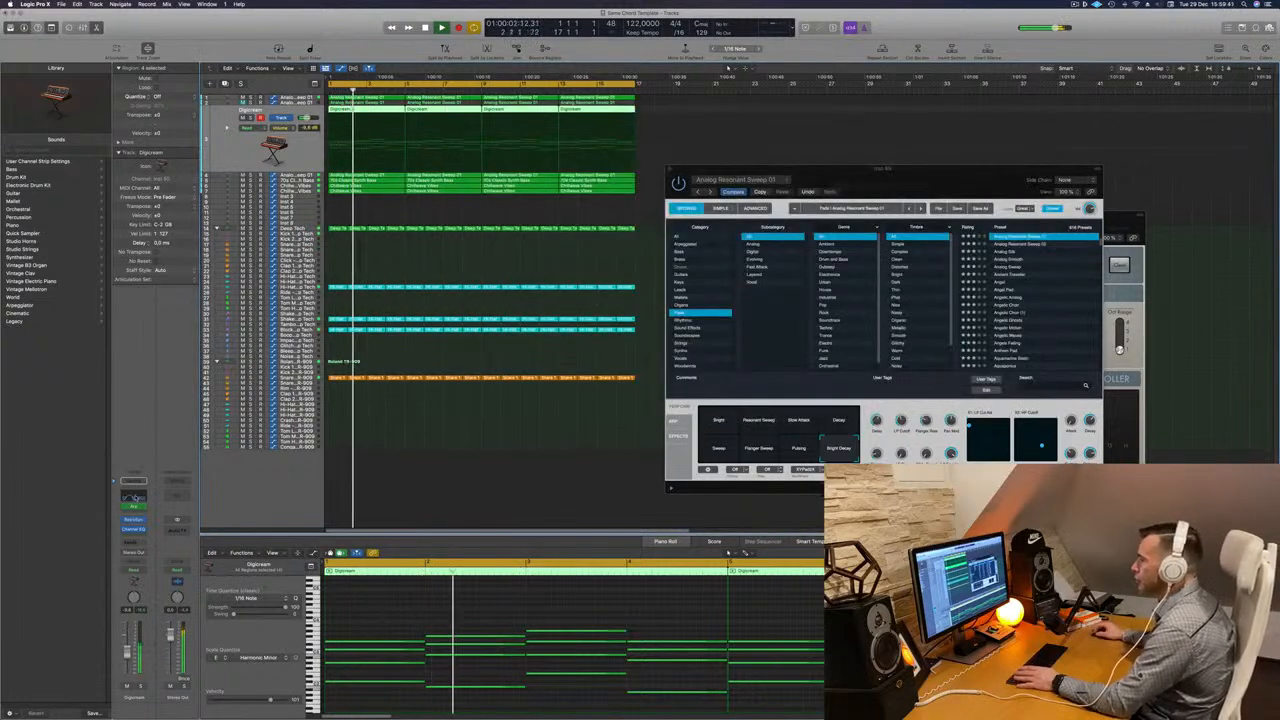
- Adjust the Digicream track's Channel EQ to a 77.5 Hz low cut and a 254 Hz, 24 dB/Oct high cut
left_click(135, 498)
mouse_move(664, 254)
left_mouse_down()
mouse_move(740, 258)
mouse_move(651, 255)
left_mouse_up()
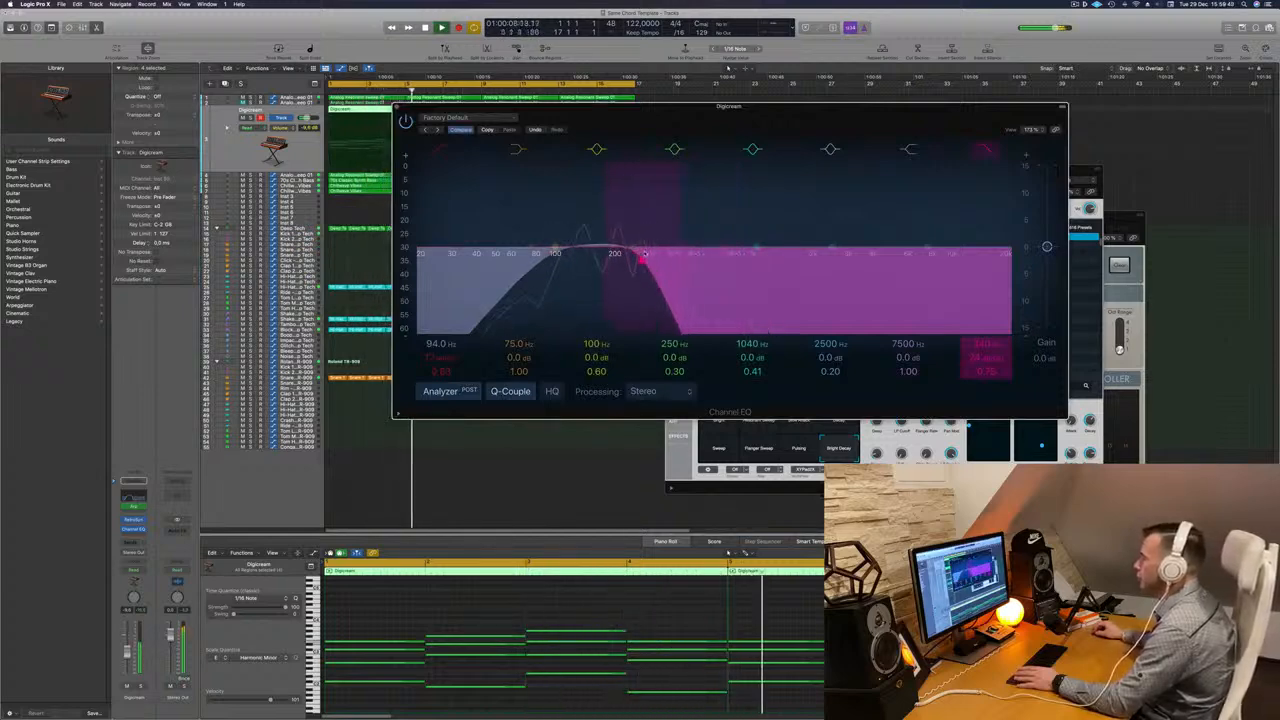
left_click_drag(549, 255, 537, 256)
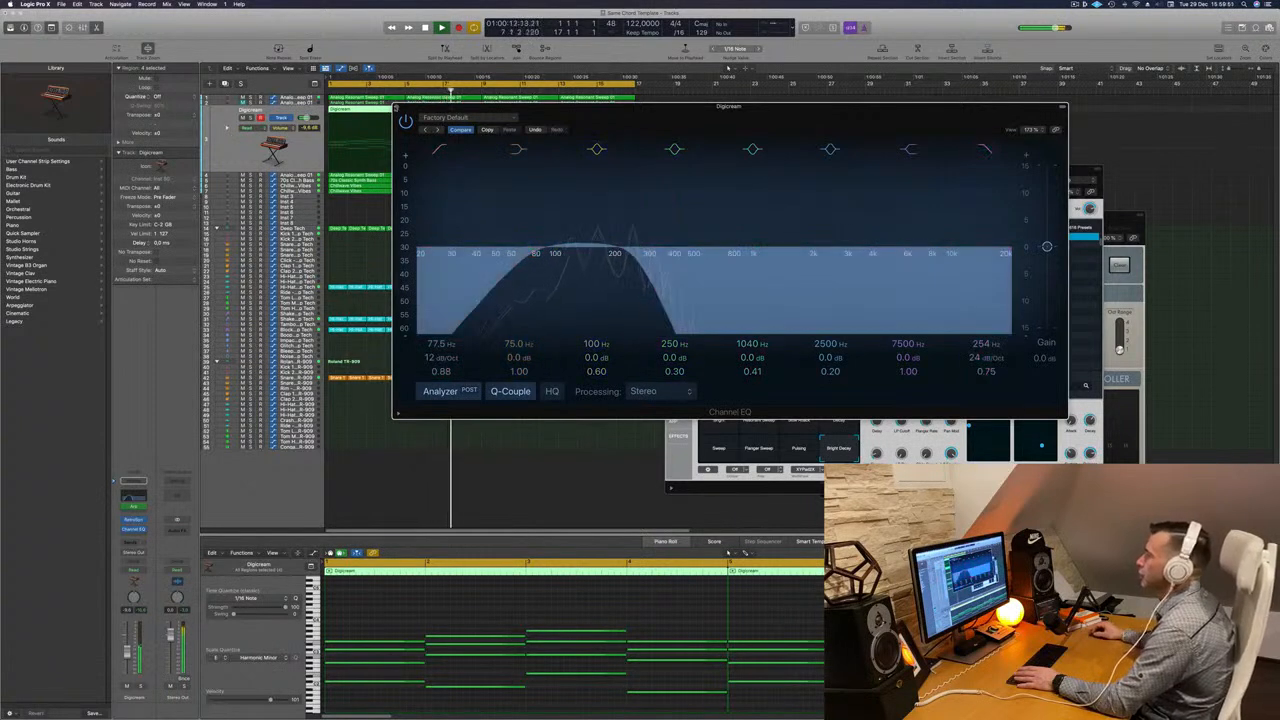
left_click(396, 108)
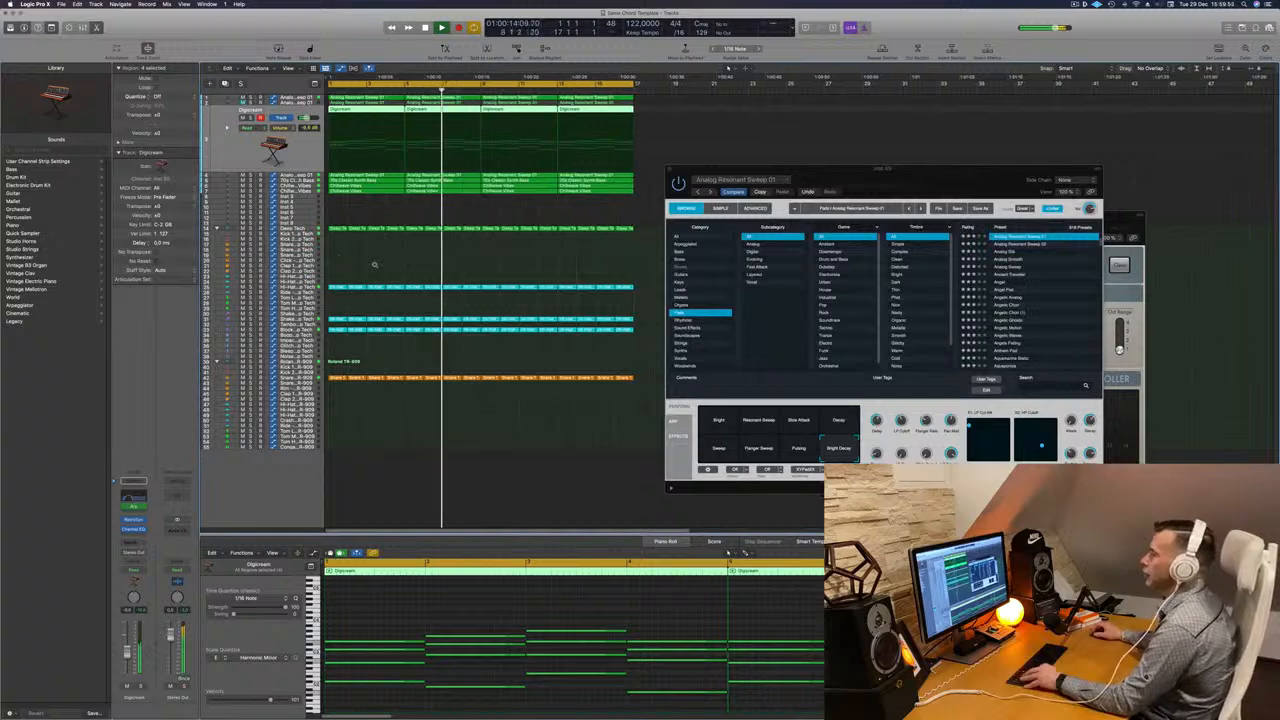
- Load the Alchemy preset Gong Atmosphere from the Sound Effects category on the new Inst 3 track
scroll(375, 265, "down", 5)
scroll(375, 265, "up", 5)
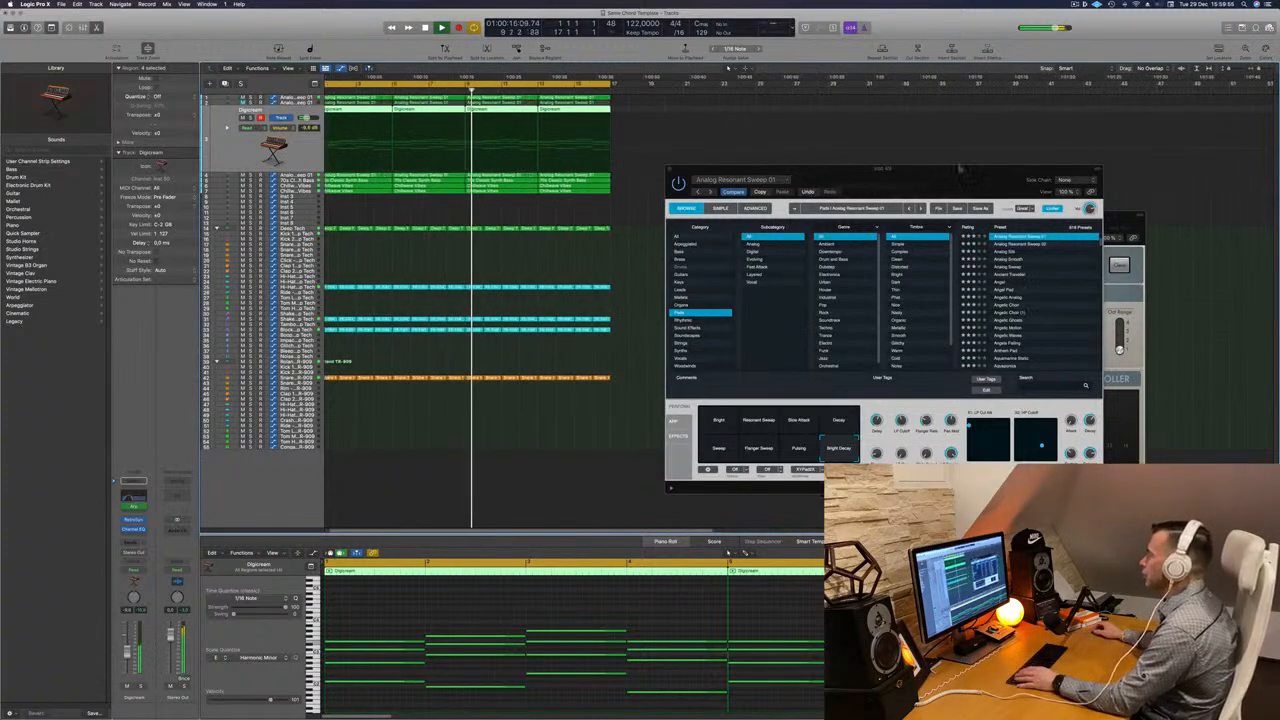
left_click_drag(958, 167, 1053, 154)
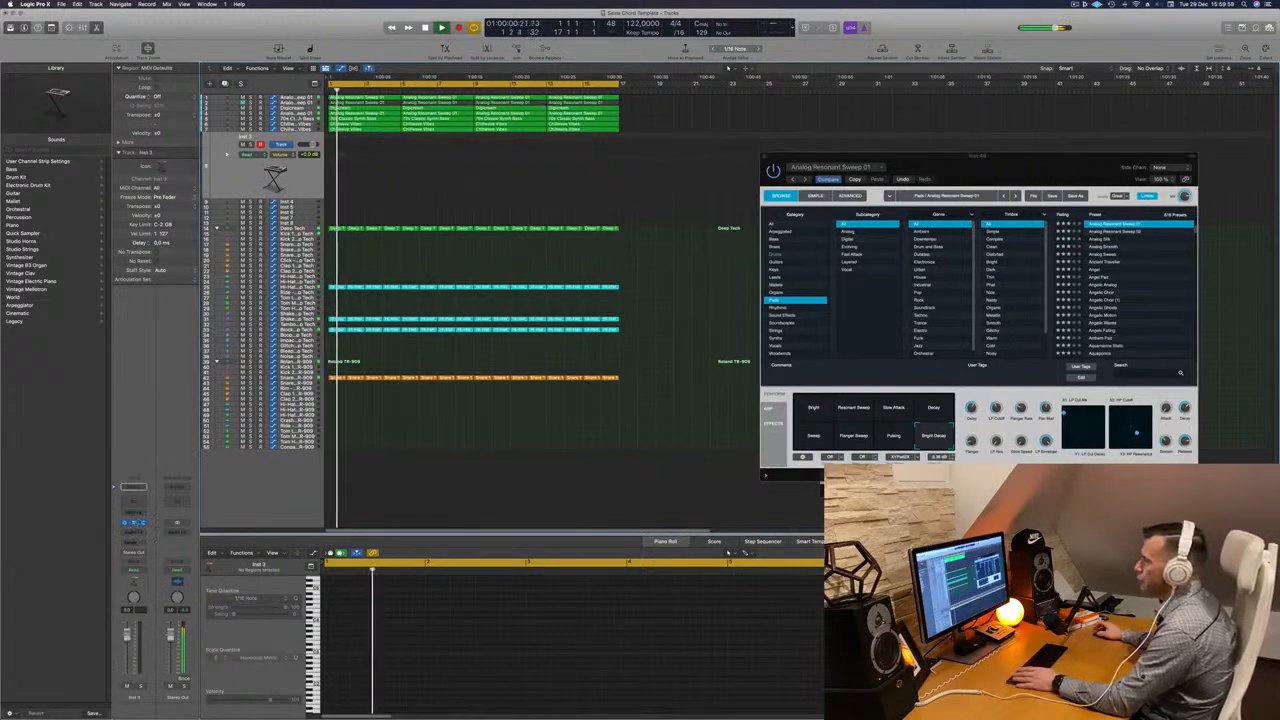
left_click(133, 522)
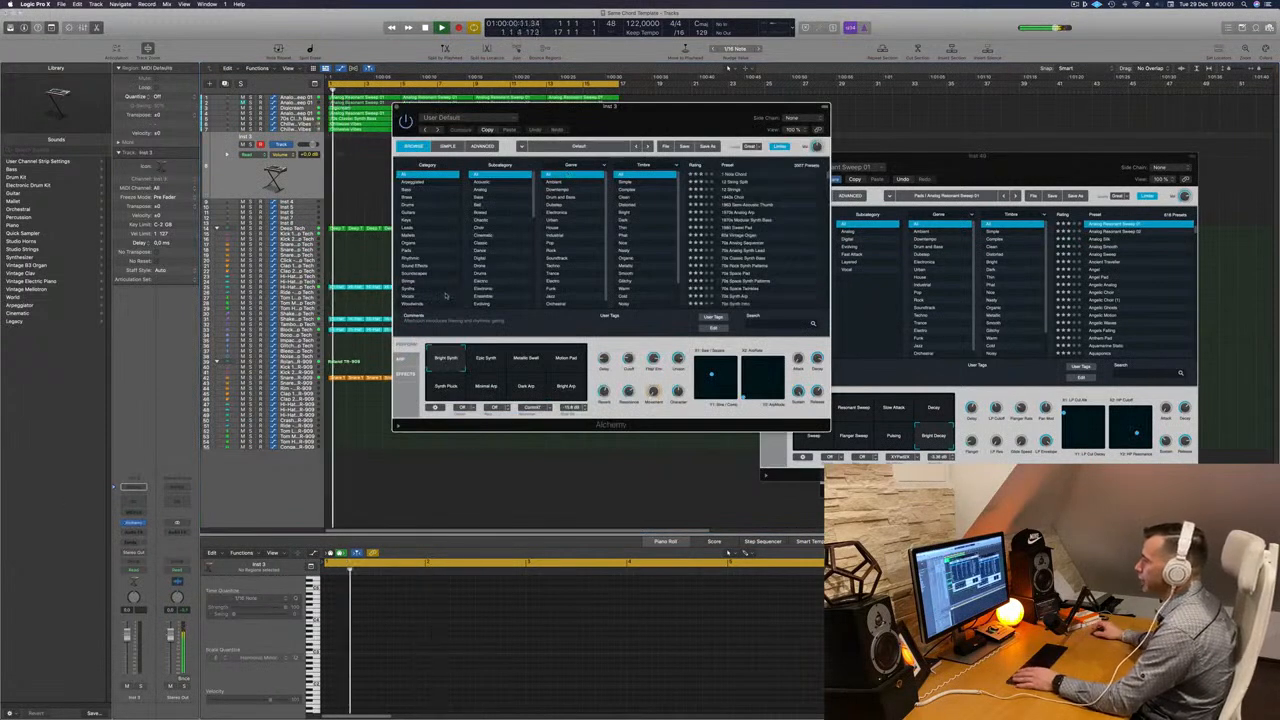
left_click(428, 266)
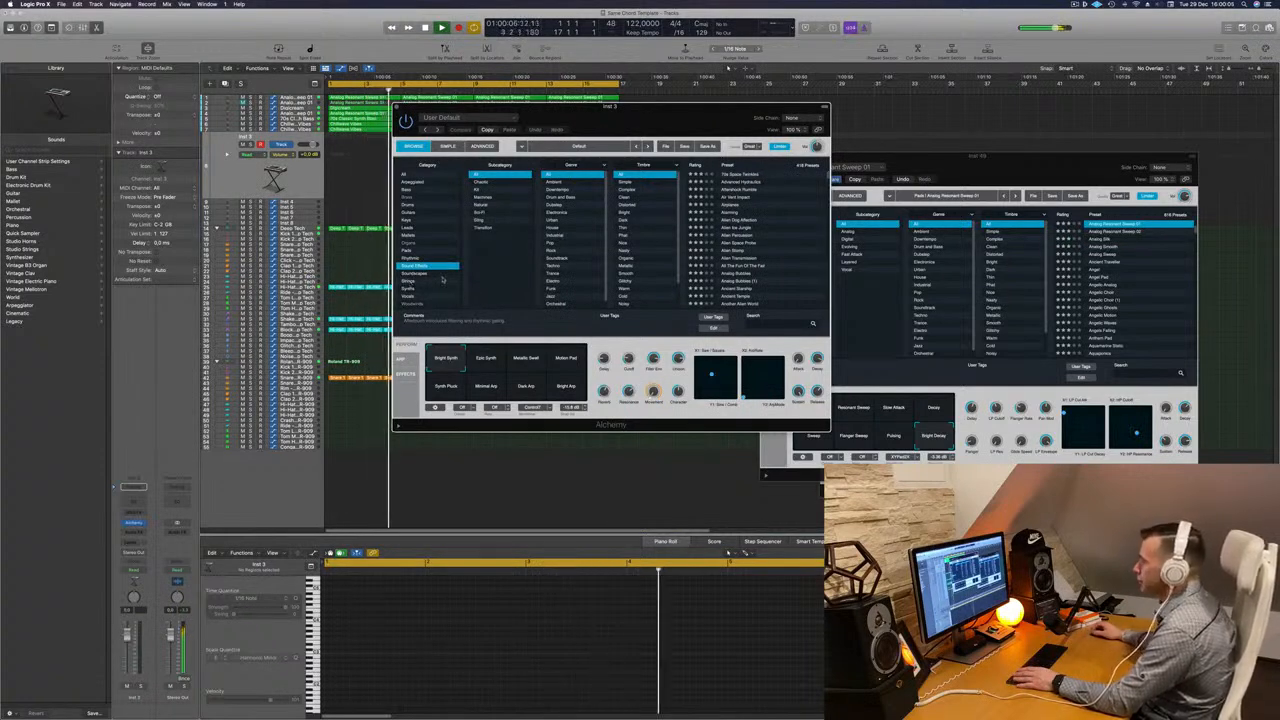
scroll(773, 259, "down", 15)
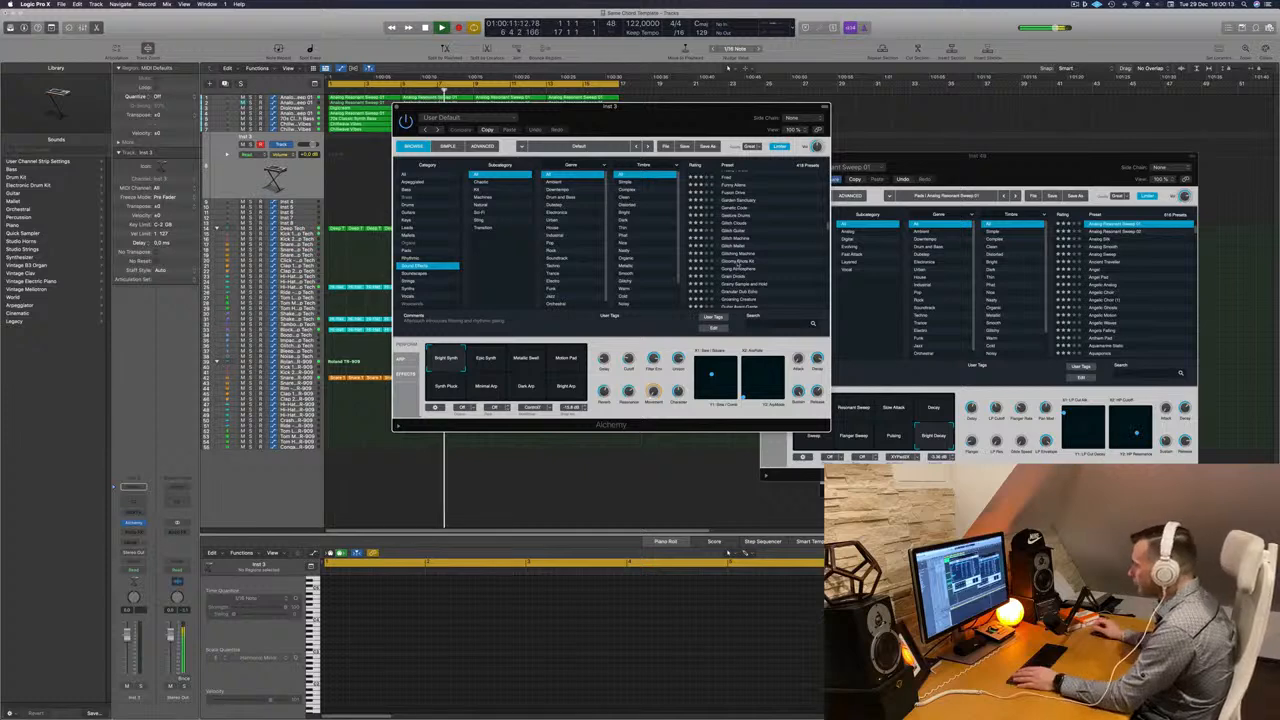
left_click(738, 262)
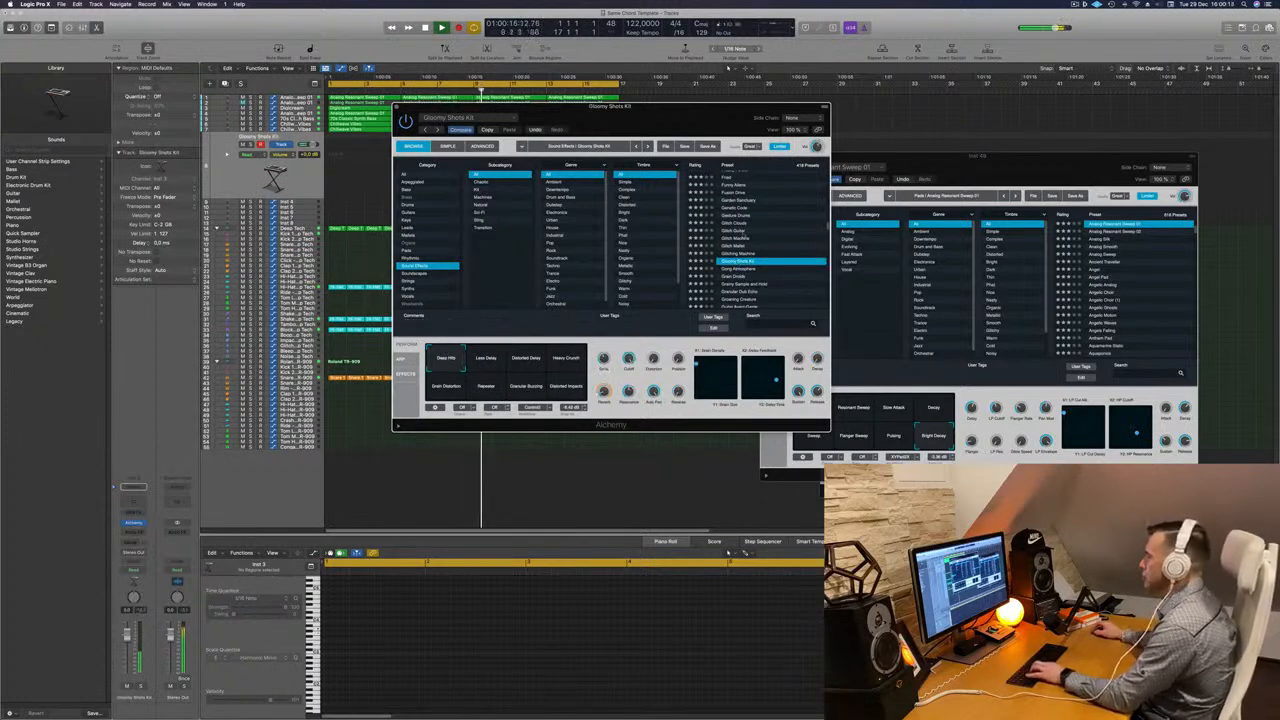
key("Down")
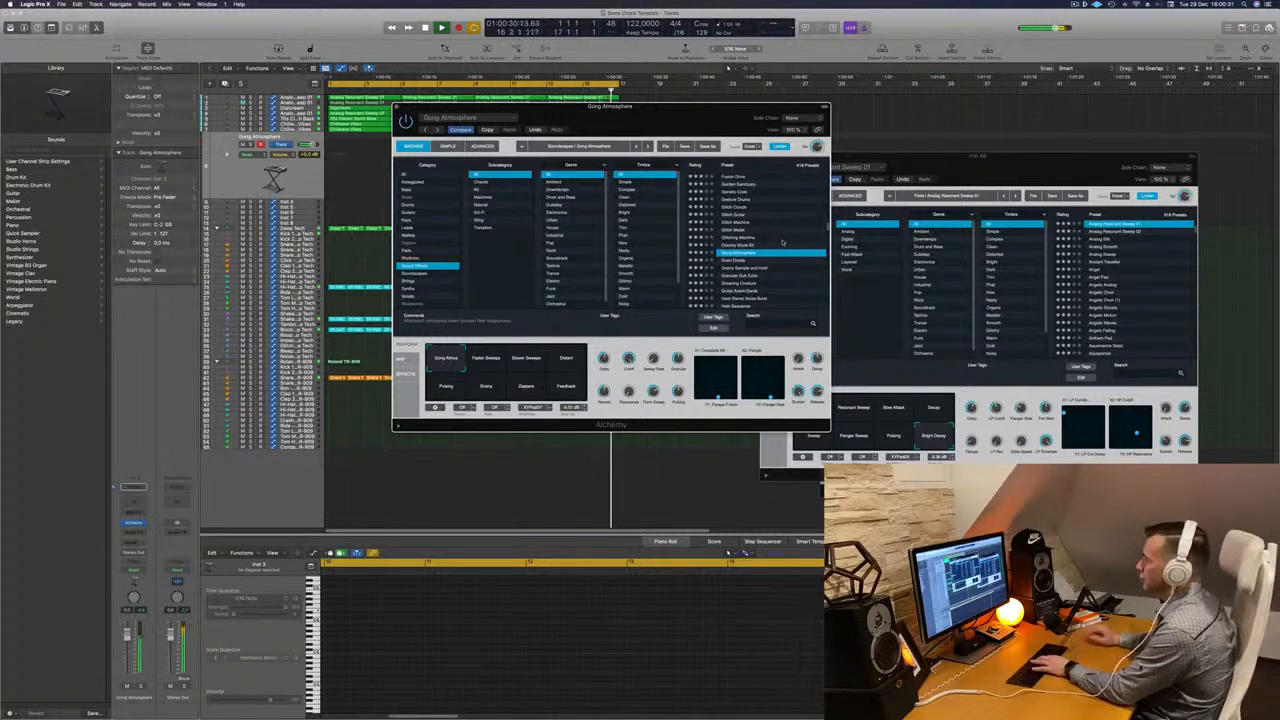
left_click_drag(682, 115, 902, 170)
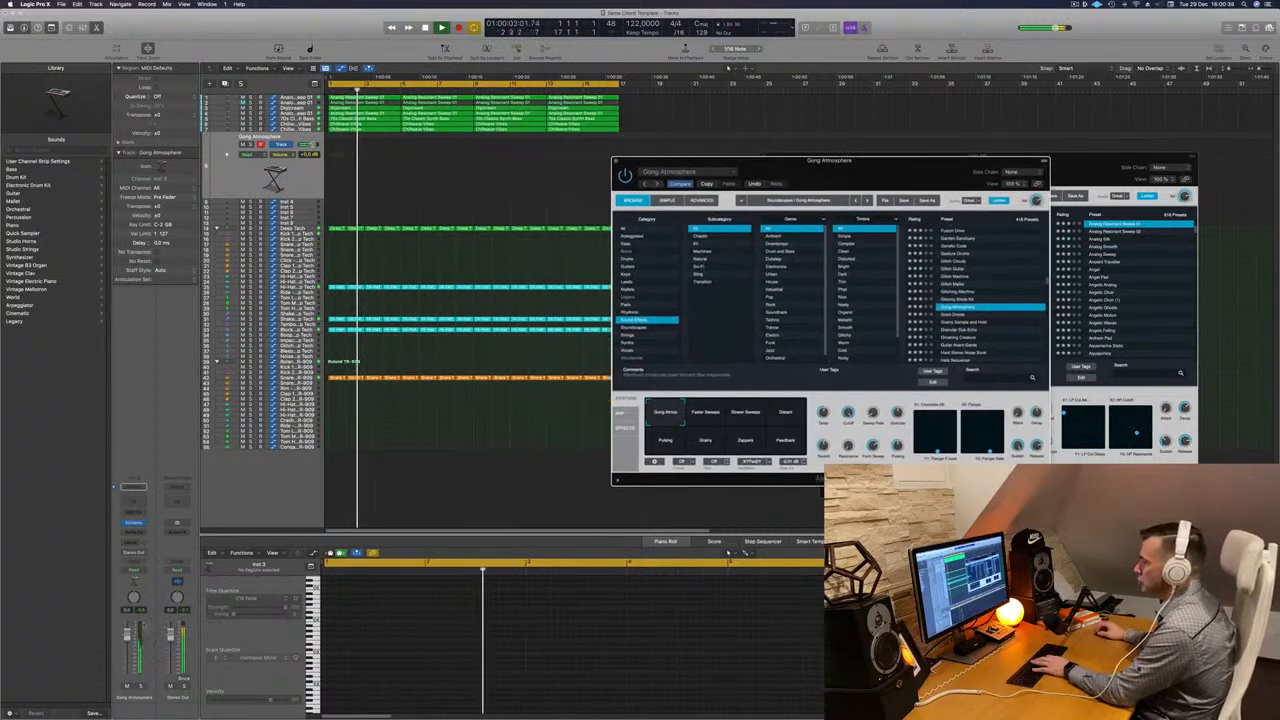
- Lower the Gong Atmosphere track's volume and record a short region of single notes
left_click_drag(127, 634, 127, 644)
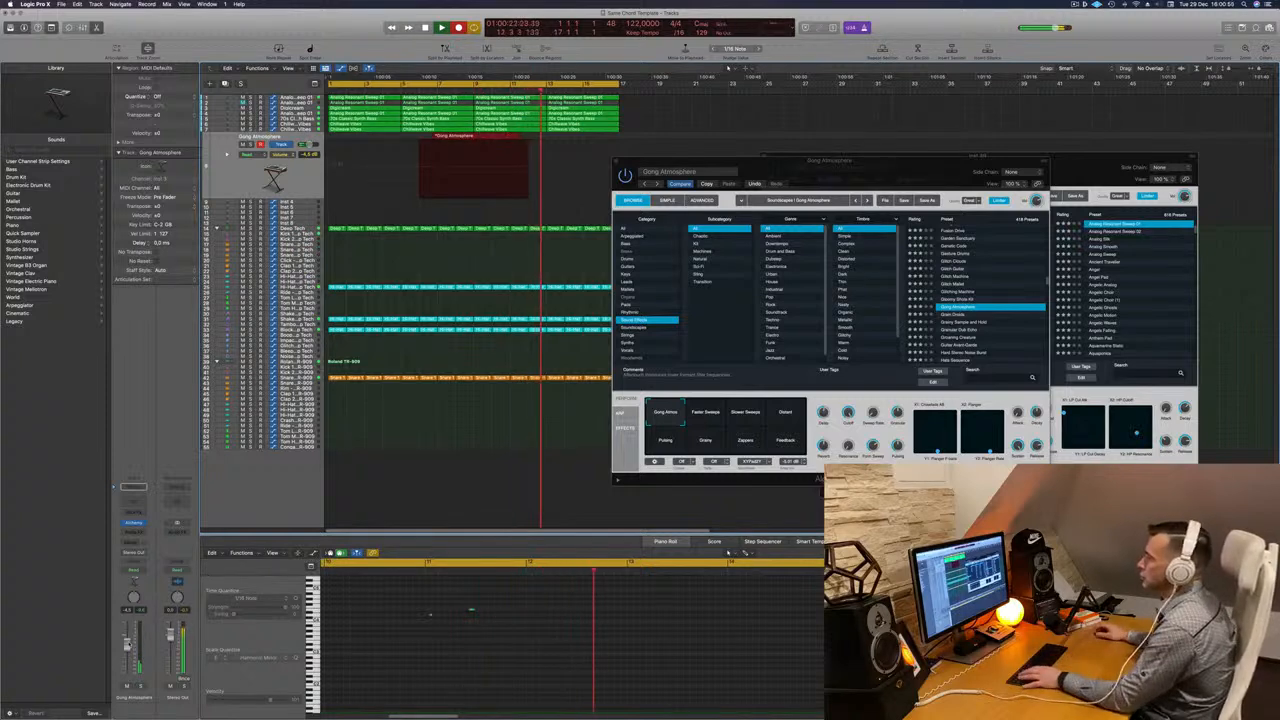
key("space")
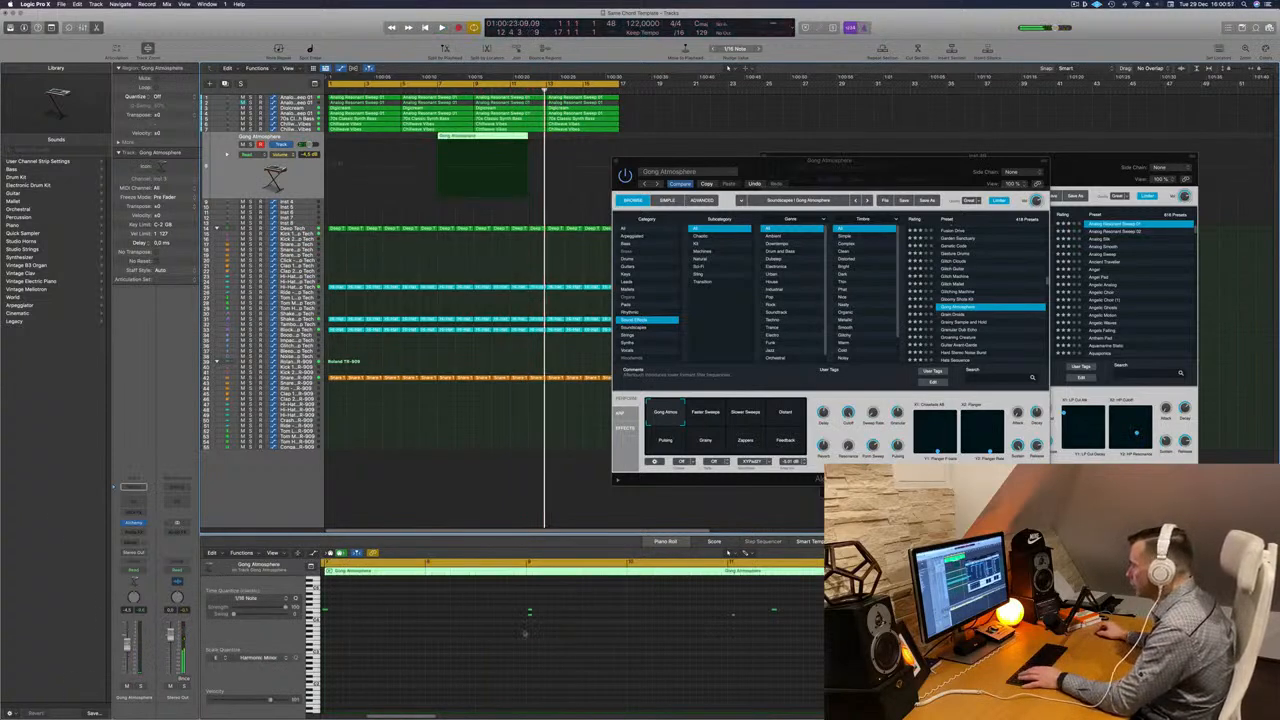
- Tidy the recorded Gong Atmosphere notes and delete the unused start of the region
scroll(602, 625, "up", 1)
left_click_drag(560, 636, 515, 634)
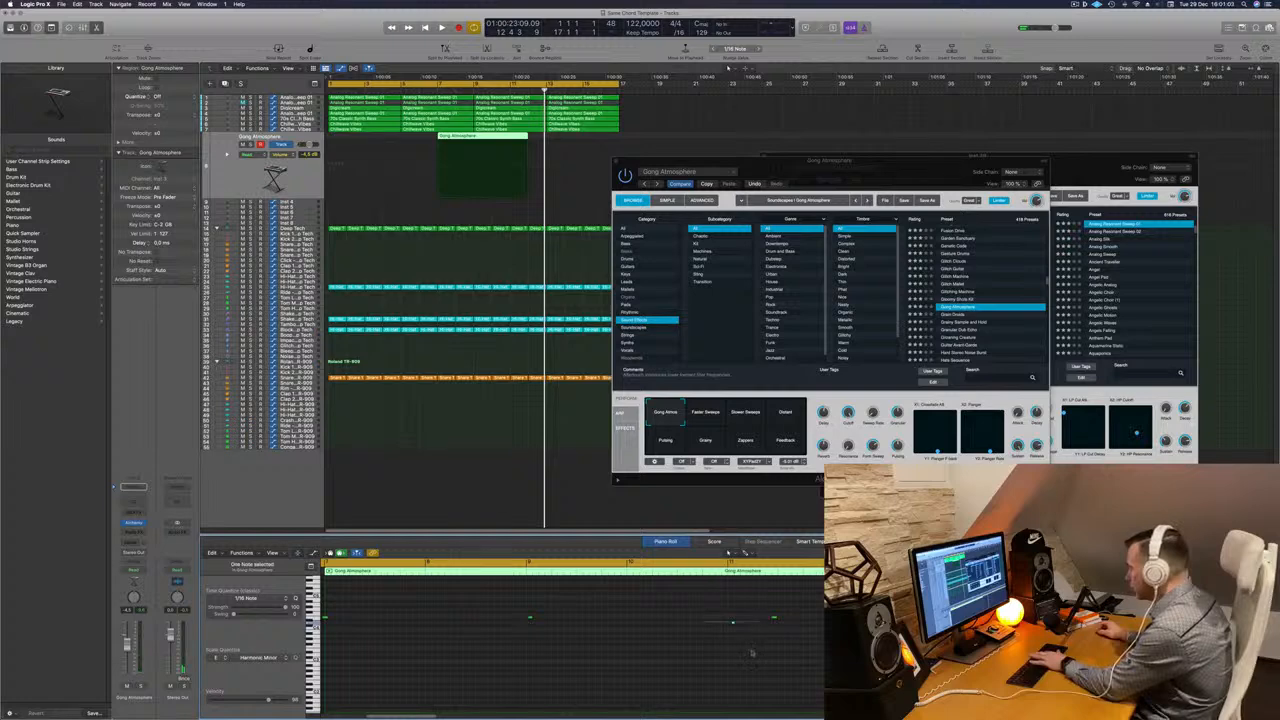
left_click_drag(511, 604, 774, 634)
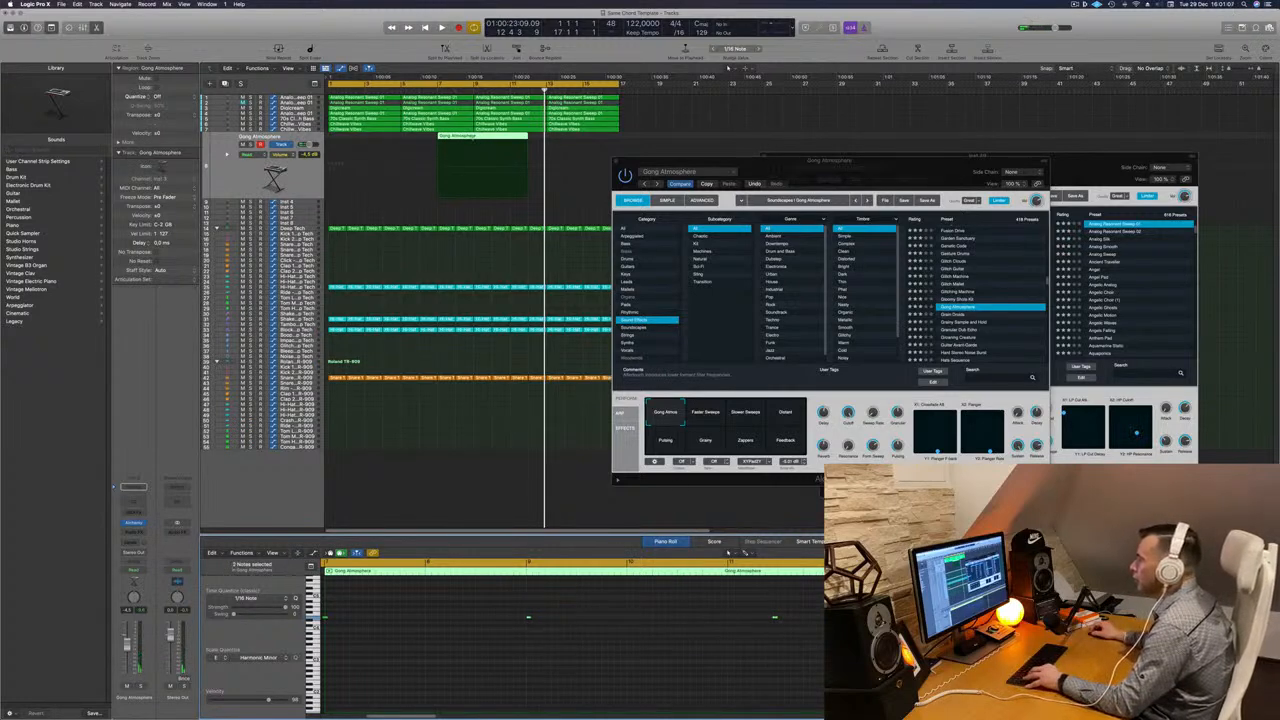
left_click(473, 137, "super")
left_click(457, 138)
key("BackSpace")
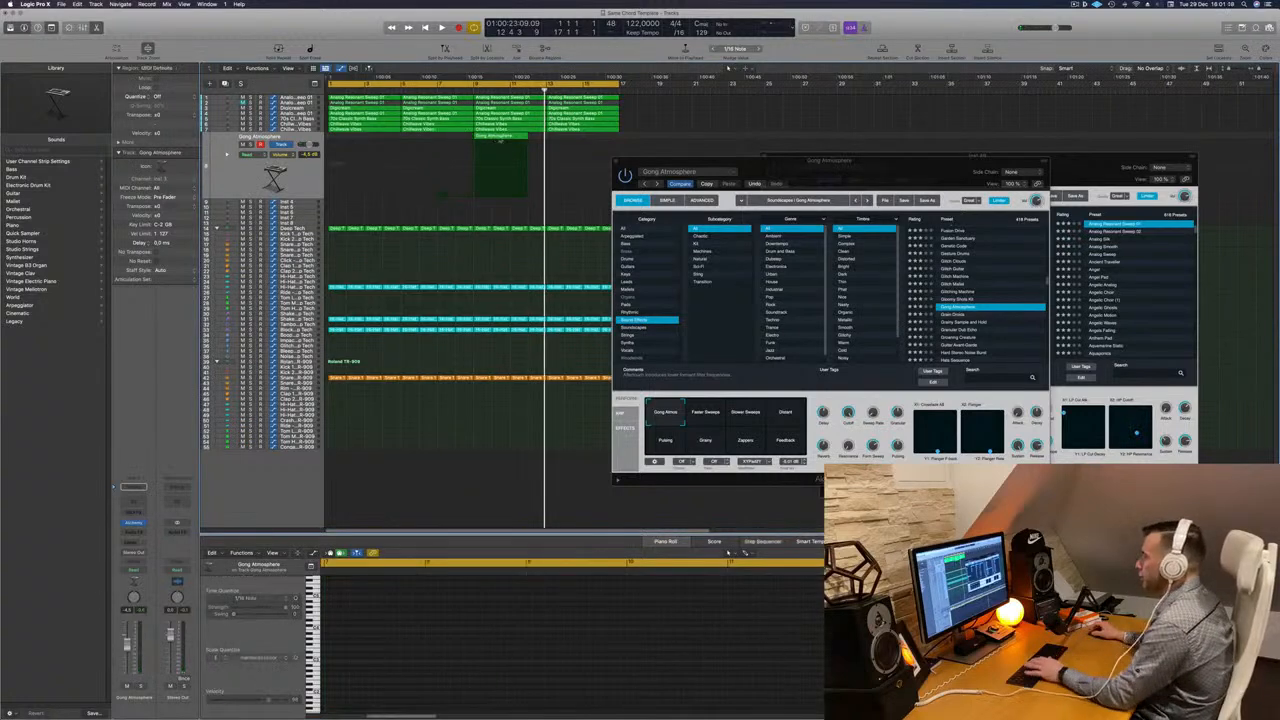
- Move the Gong Atmosphere region to the start of the song and audition it
left_click_drag(490, 140, 346, 140)
key("Return")
key("space")
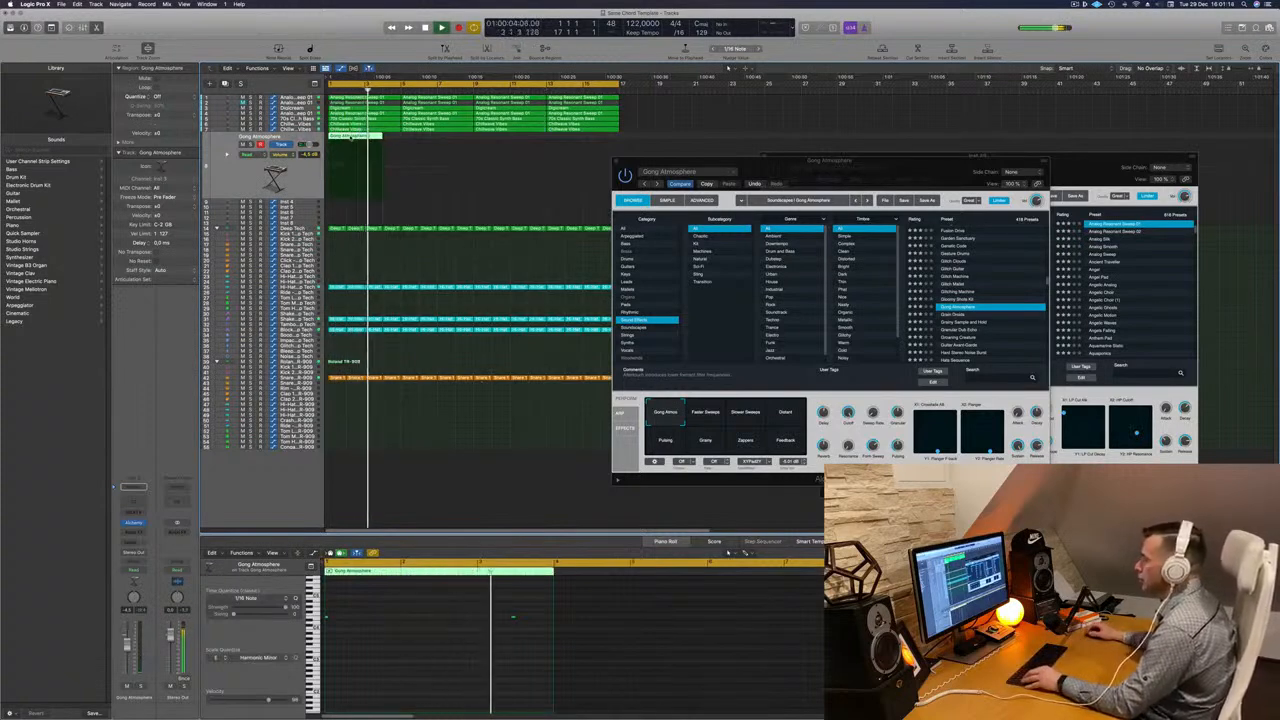
left_click_drag(480, 600, 551, 636)
key("space")
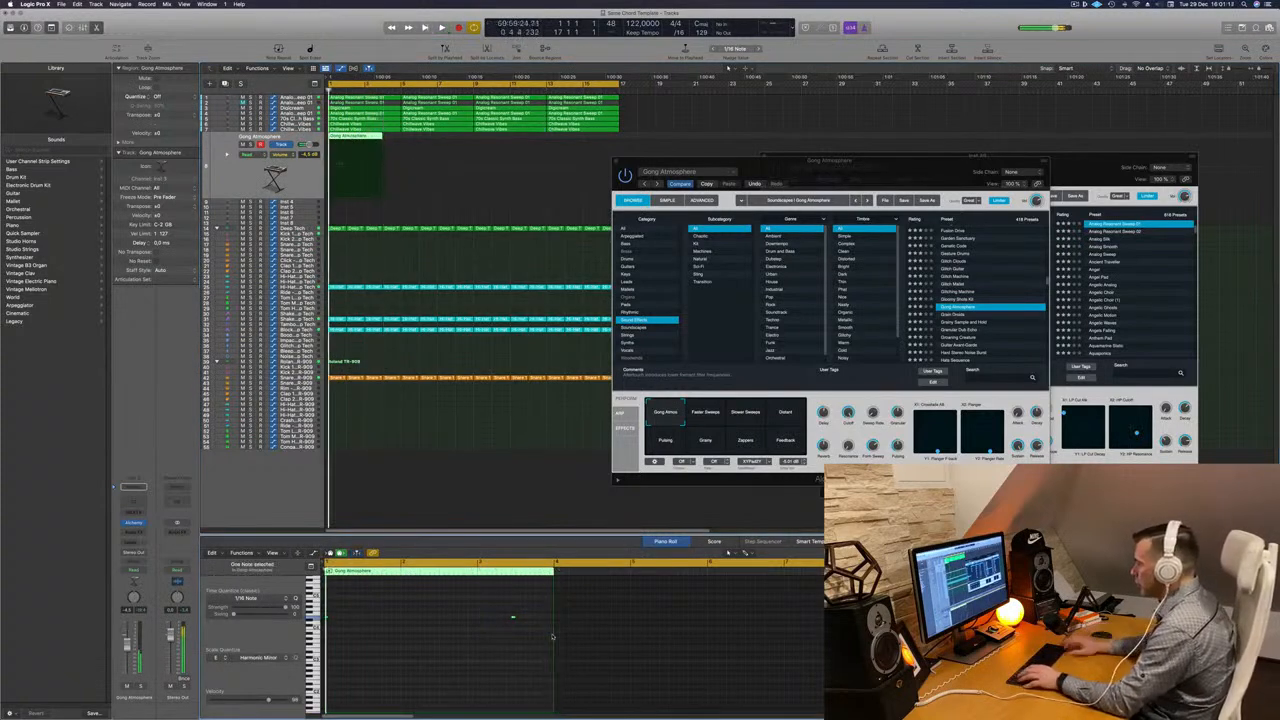
key("space")
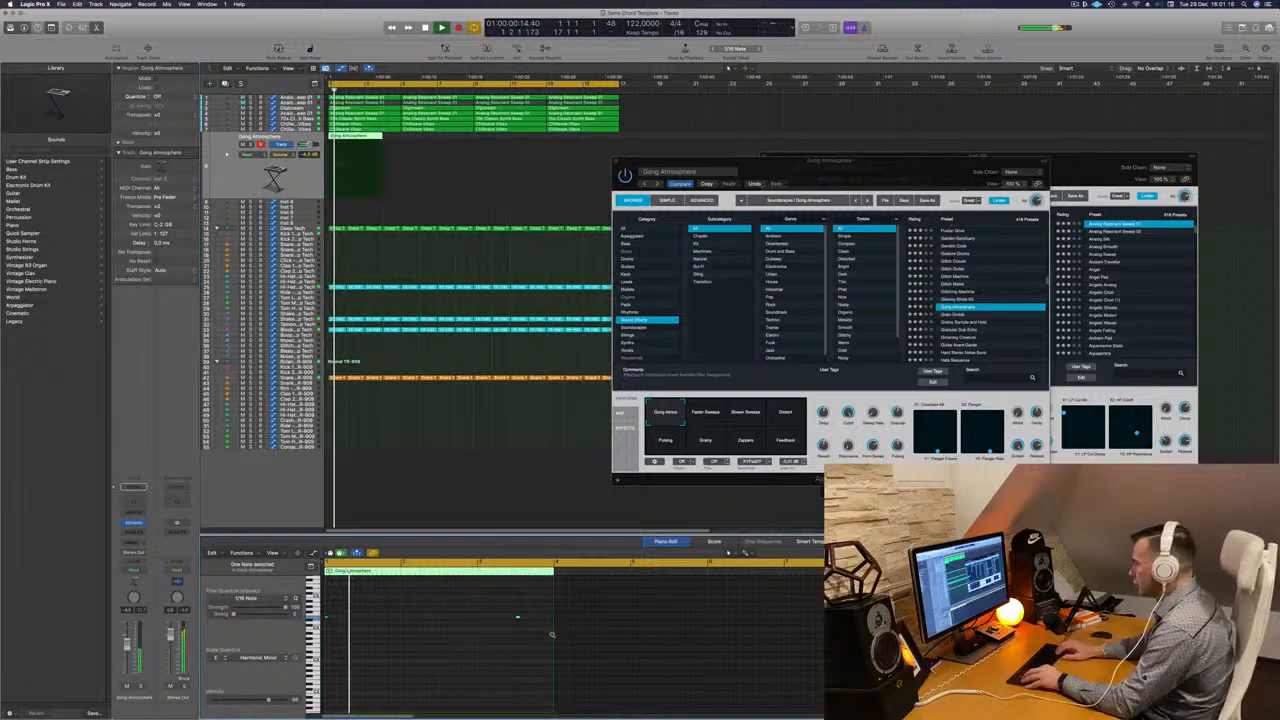
- Copy the Gong Atmosphere region so it repeats across four bars of the progression
left_click(365, 141)
left_click_drag(381, 143, 451, 146)
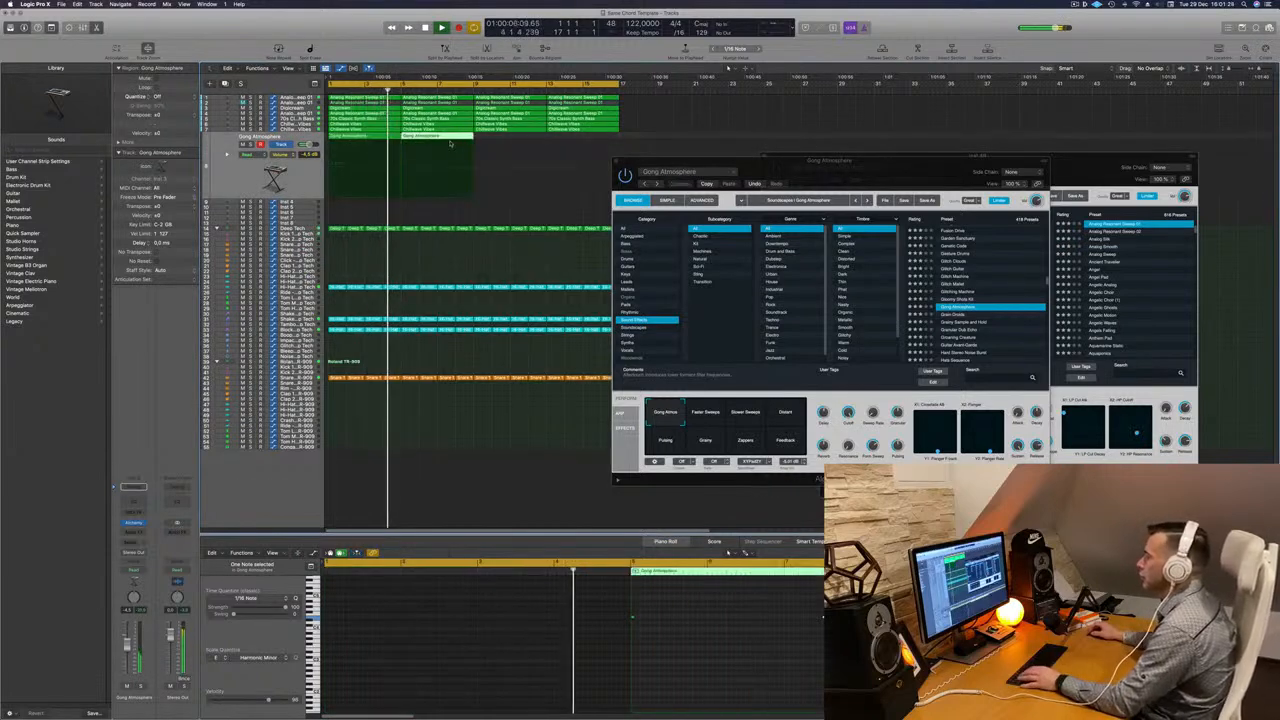
left_click(372, 140)
key("Return")
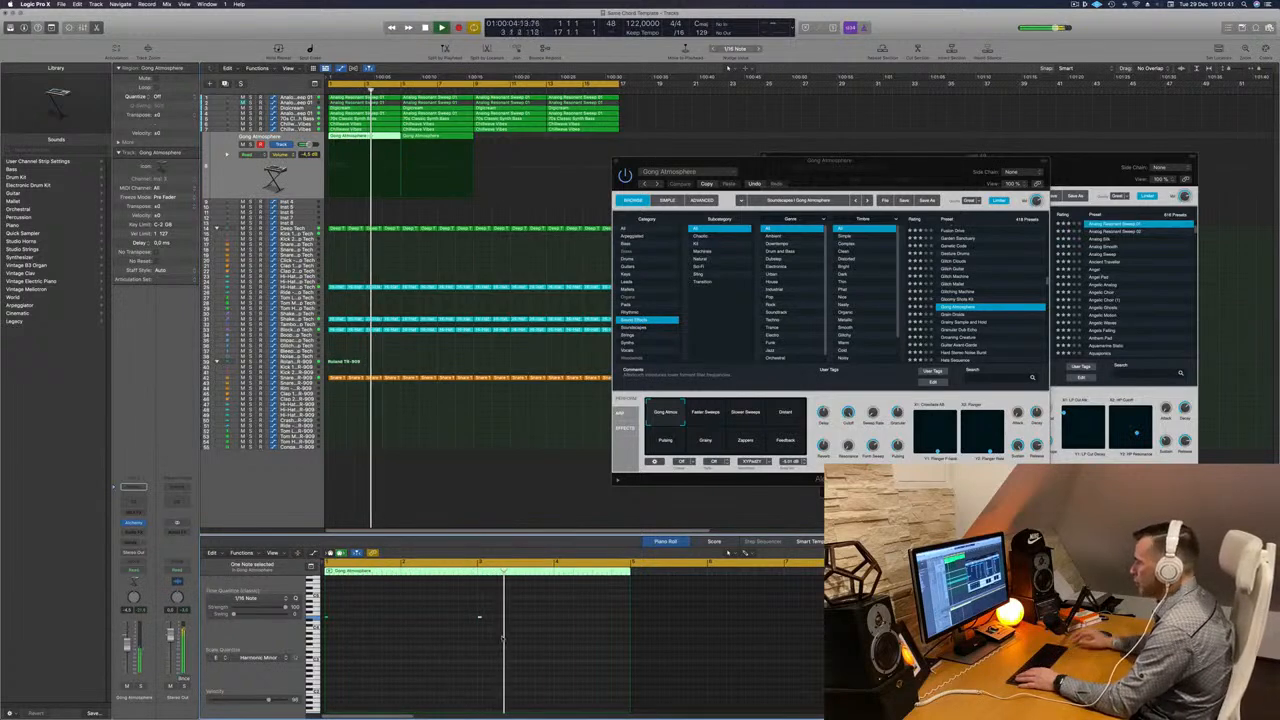
left_click(441, 136)
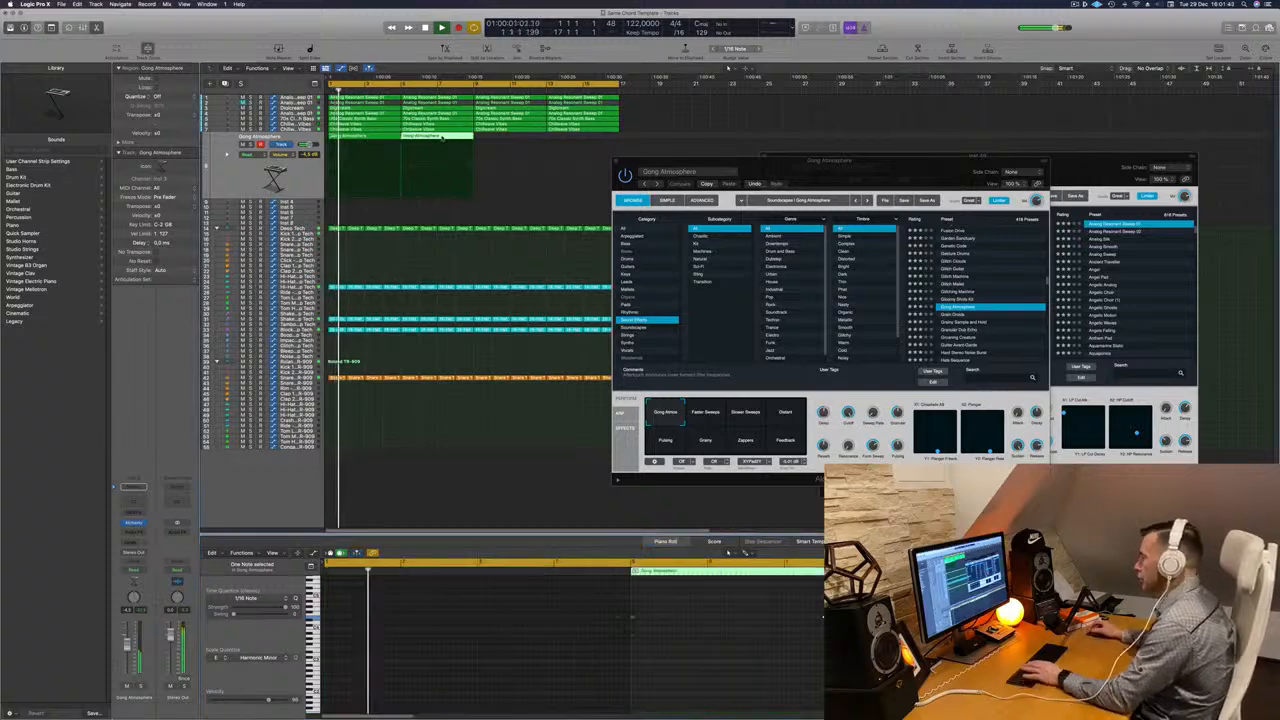
left_click(356, 137)
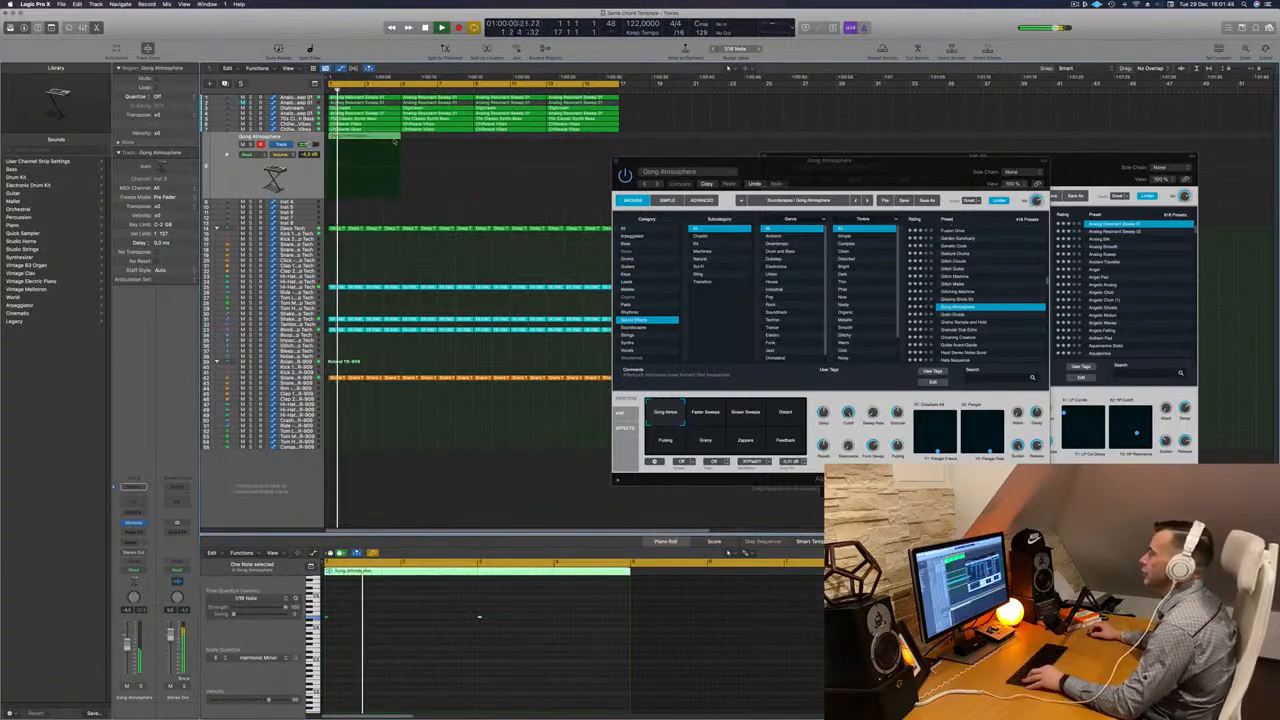
left_click_drag(394, 141, 430, 145)
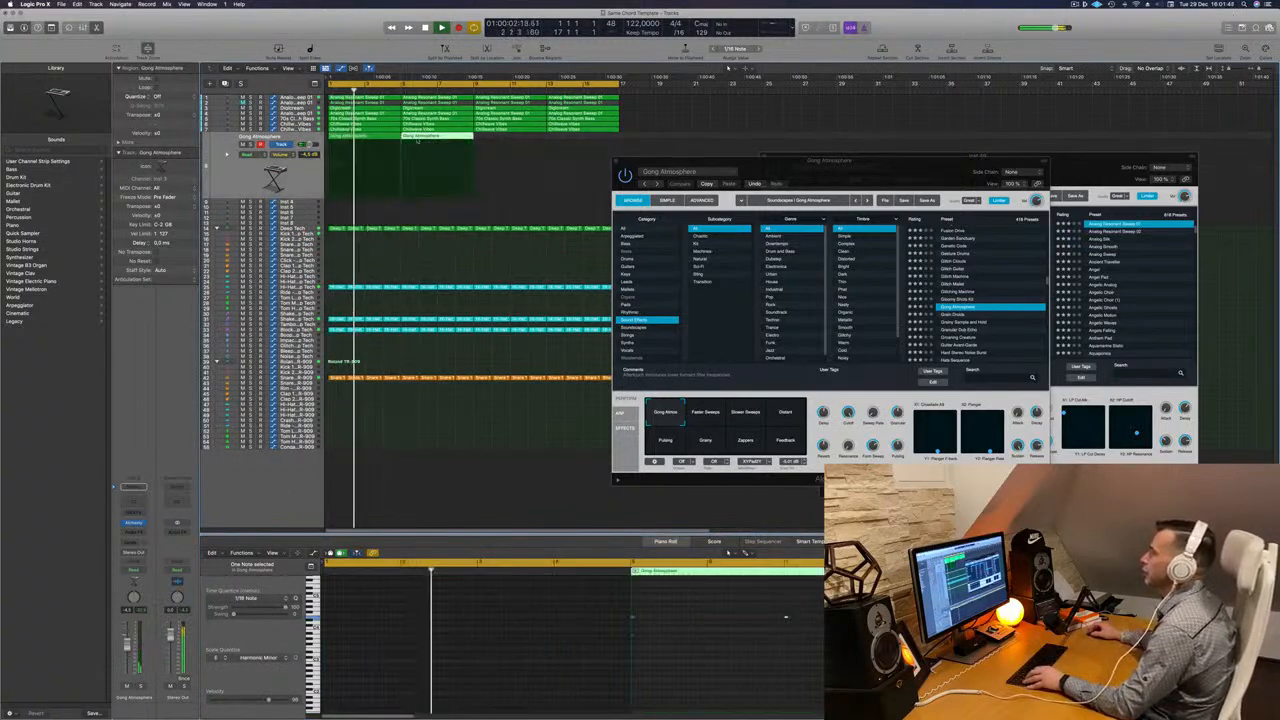
left_click(363, 141, "shift")
left_click_drag(348, 141, 492, 147)
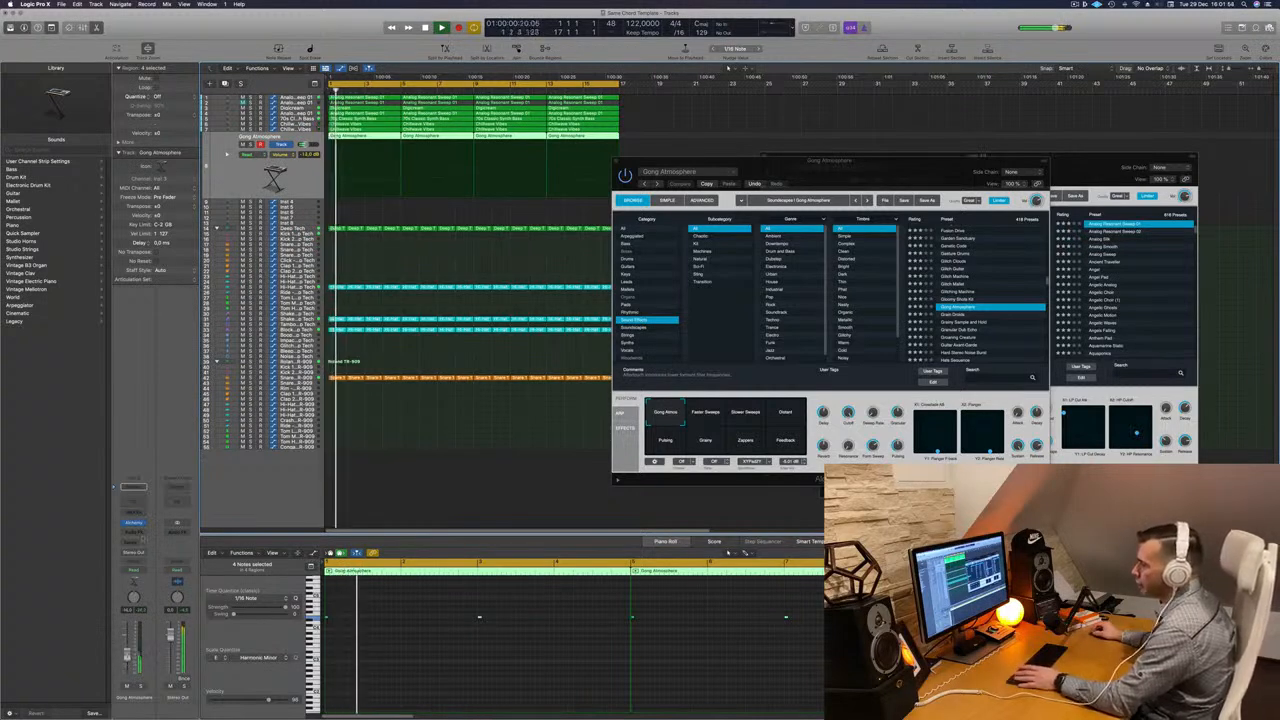
- Add a send from the Gong Atmosphere track to Bus 7 (Aux 8)
left_click(133, 541)
mouse_move(135, 553)
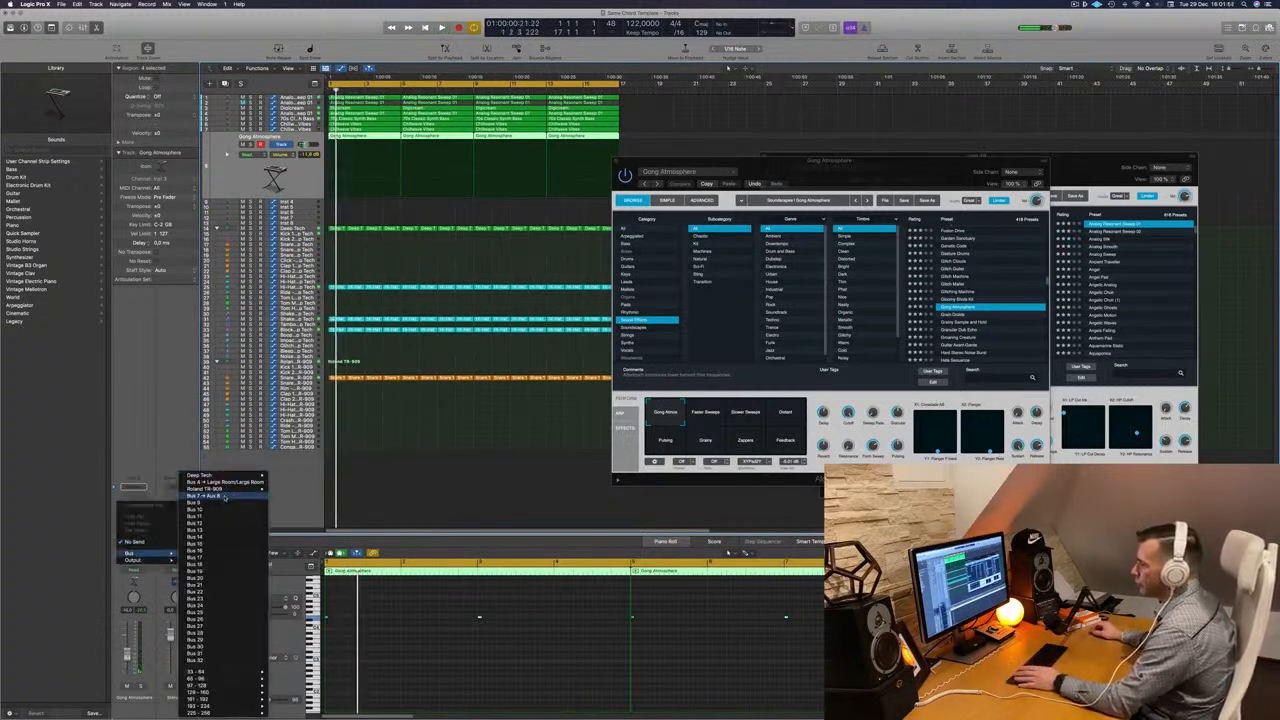
left_click(210, 496)
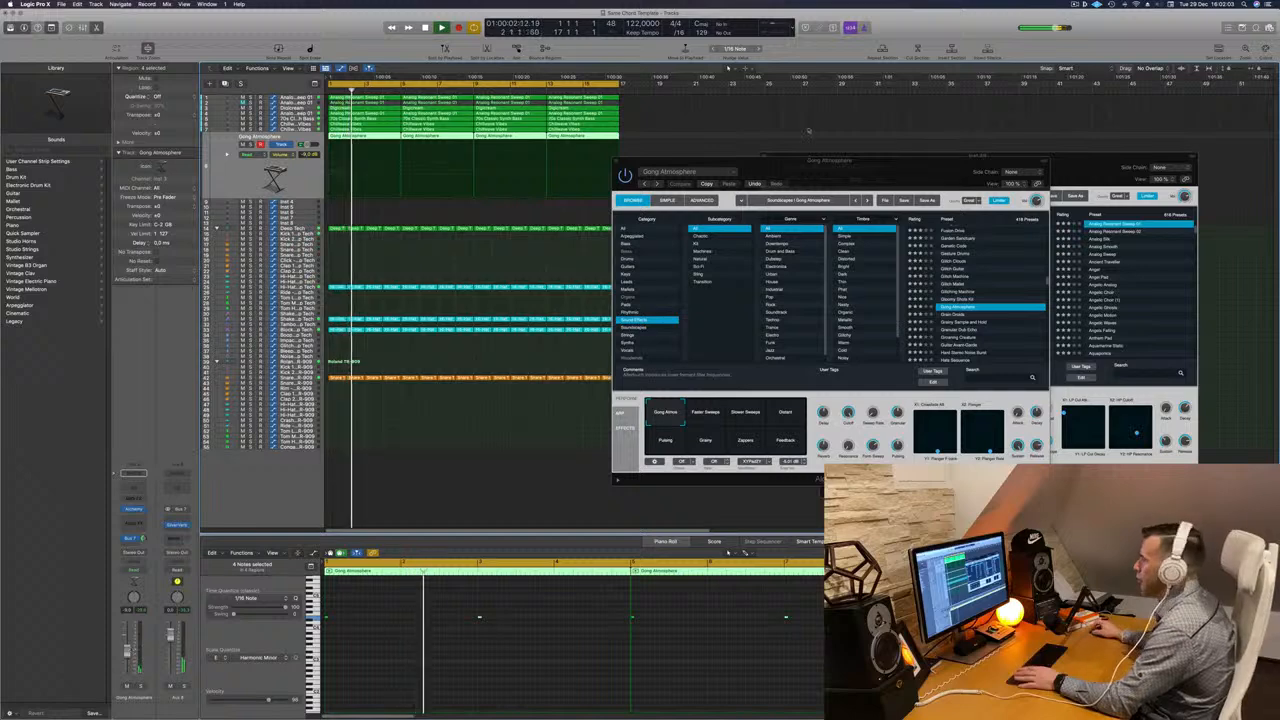
- Create a new track with the same settings as the Gong Atmosphere track
left_click_drag(849, 158, 880, 152)
left_click(257, 137)
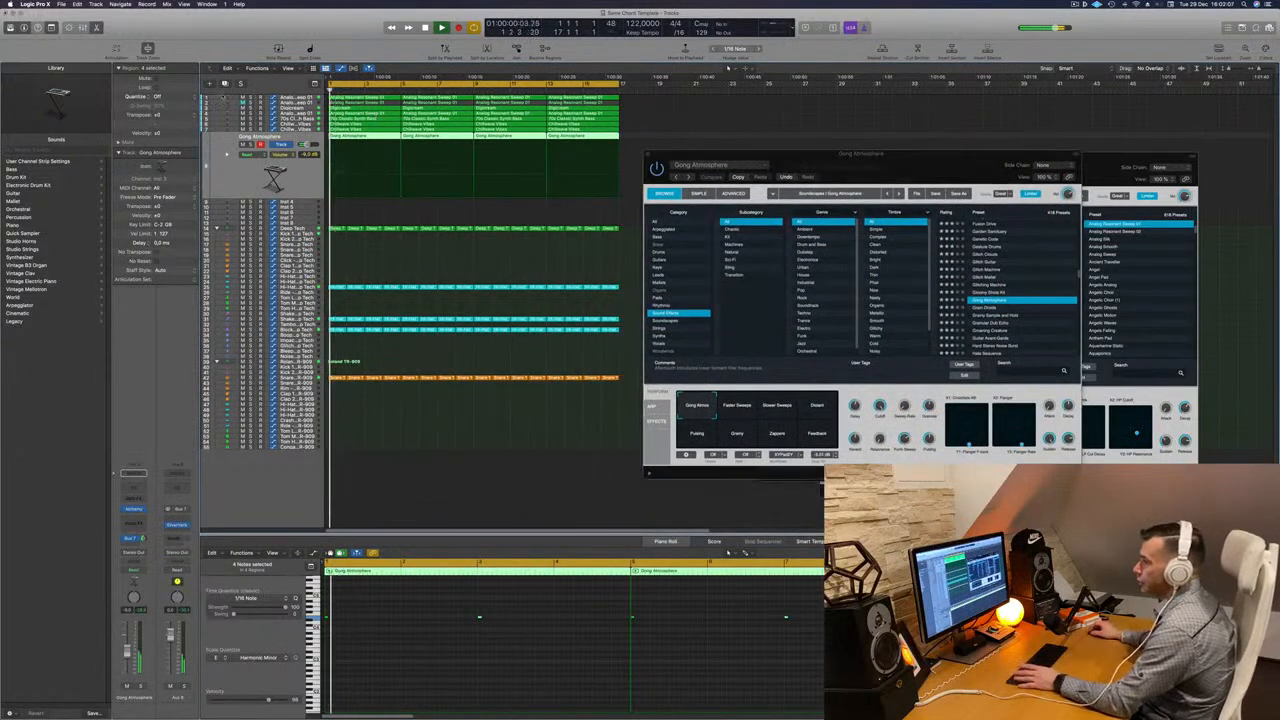
key("super+d")
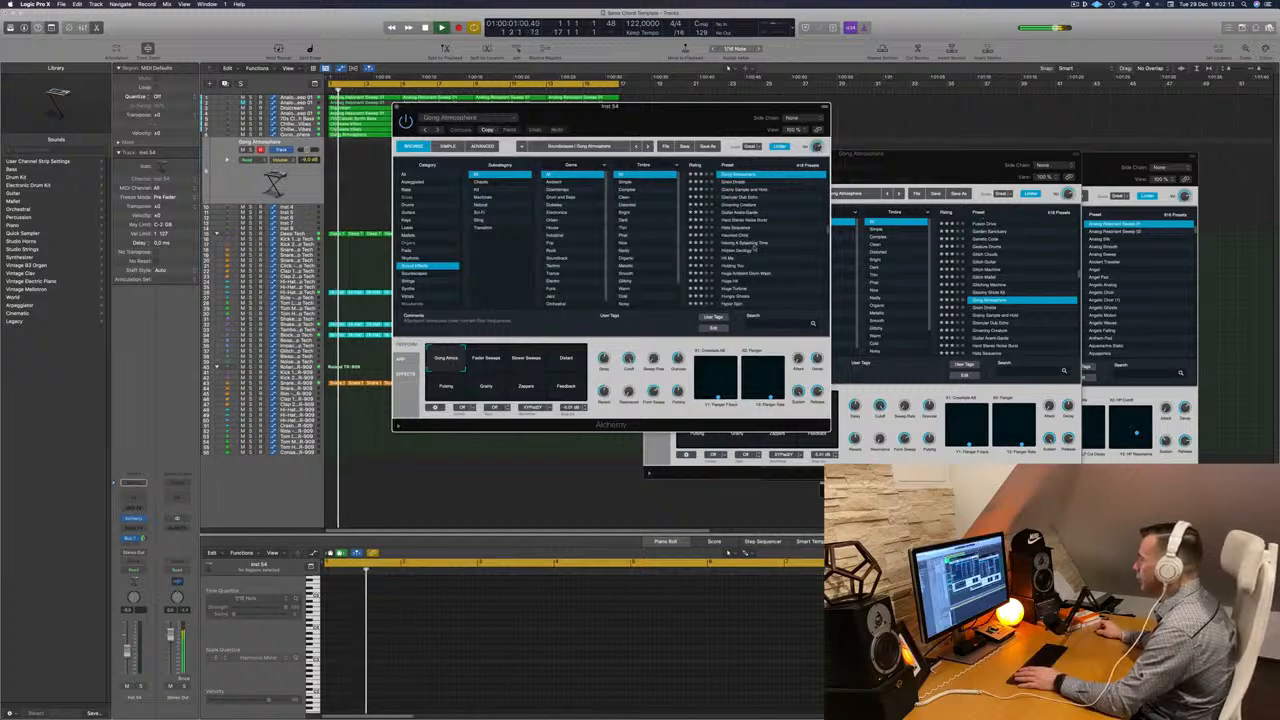
- Load the Hit Me Alchemy preset on the new track, reposition the plugin window and nudge the channel volume
left_click(727, 259)
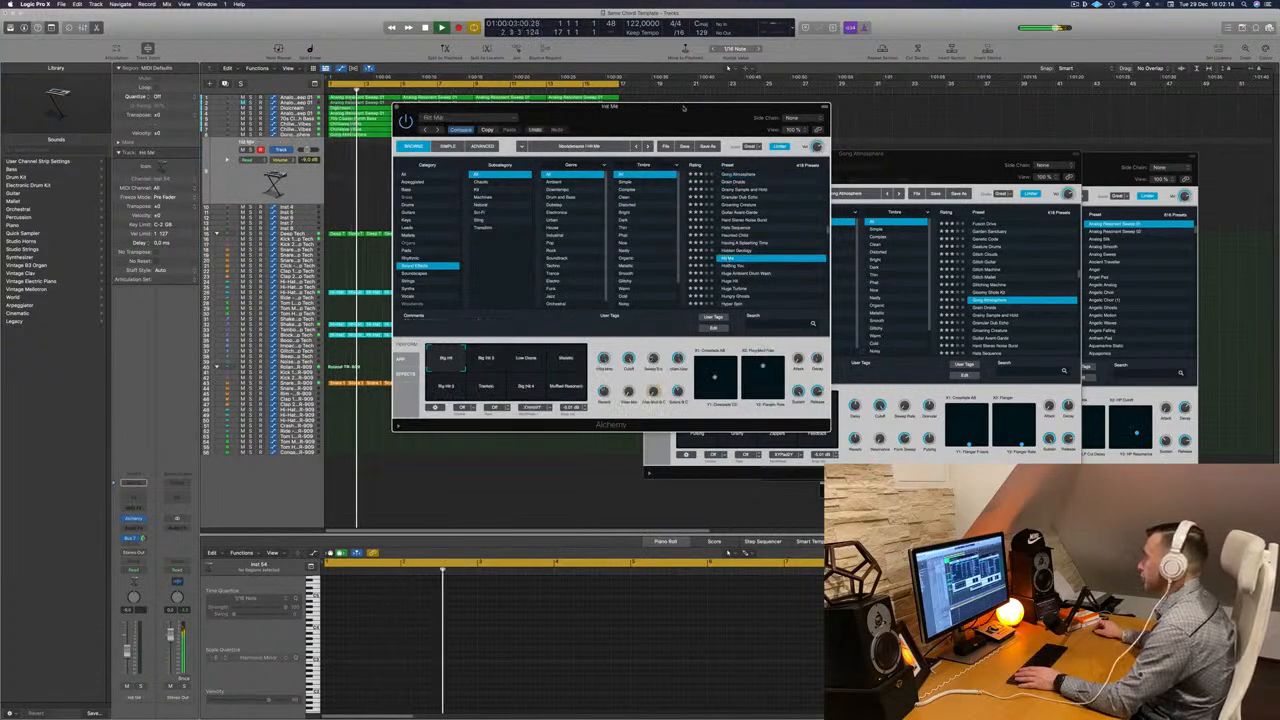
left_click_drag(684, 107, 744, 117)
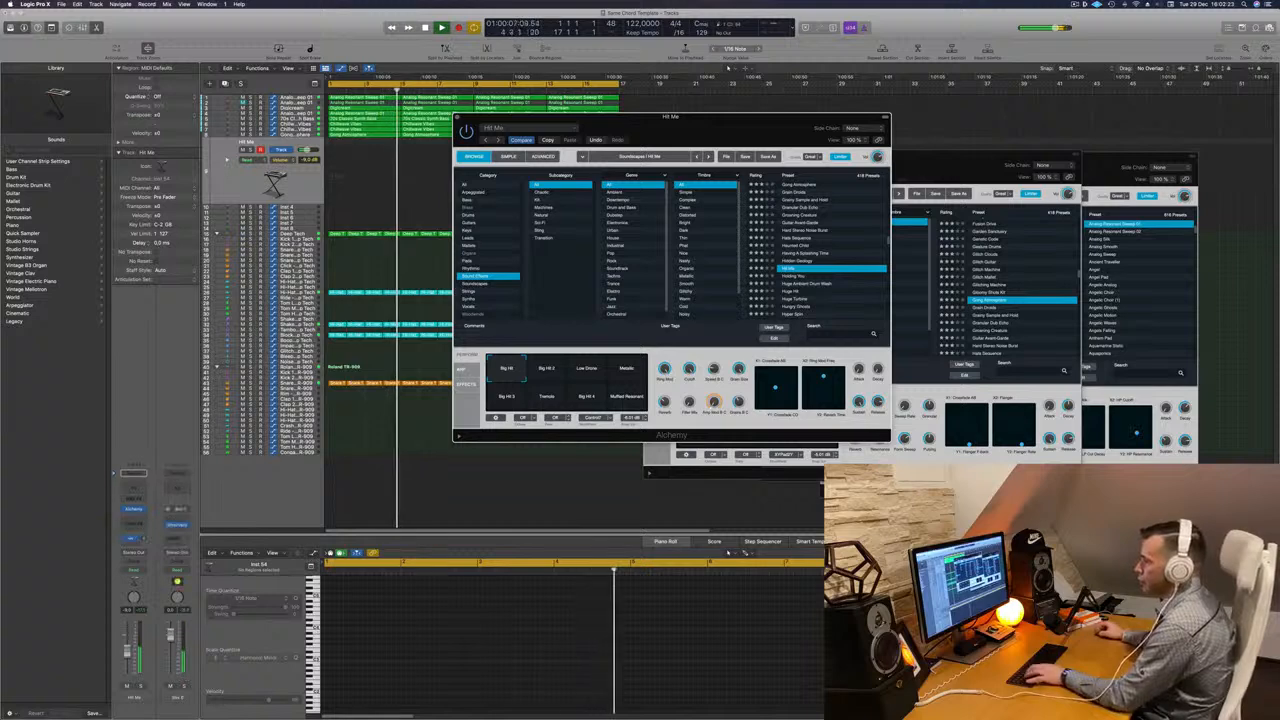
left_click_drag(127, 651, 127, 645)
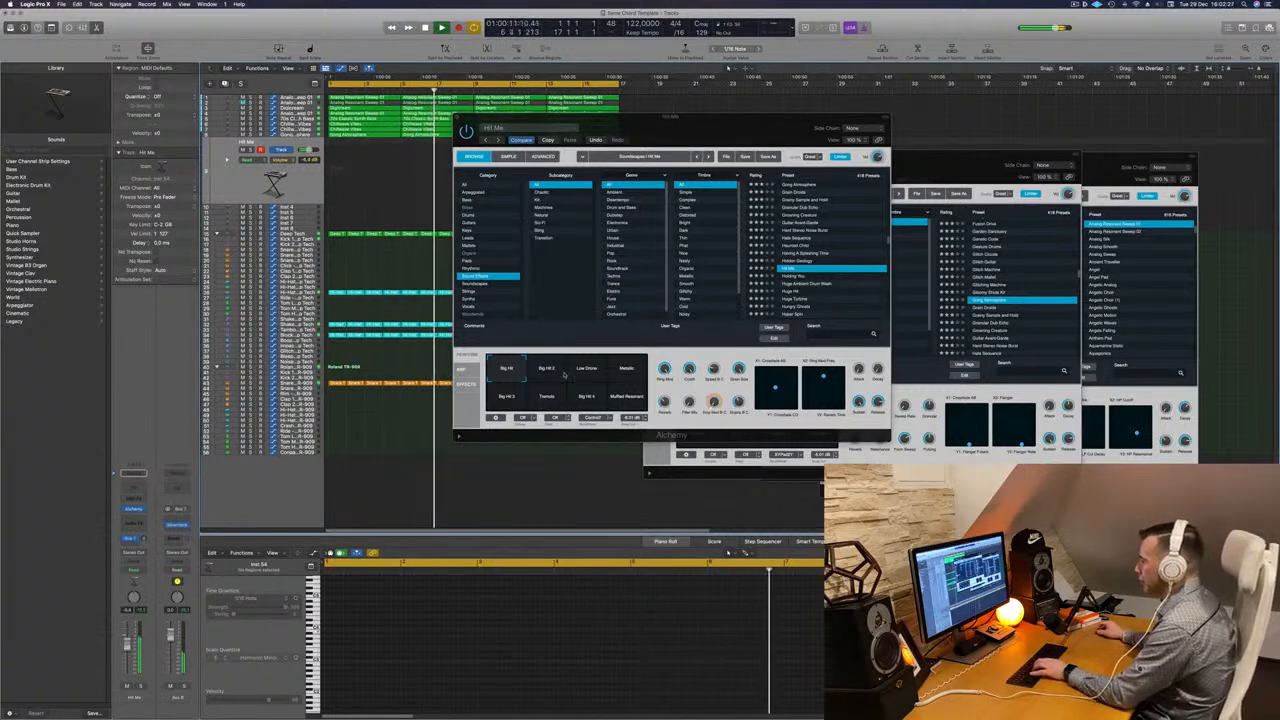
- Audition the Hit Me performance pads Big Hit 2, Metallic, Big Hit 3, Tremolo, Big Hit 4 and Muffled Resonant
left_click(565, 375)
left_click(628, 371)
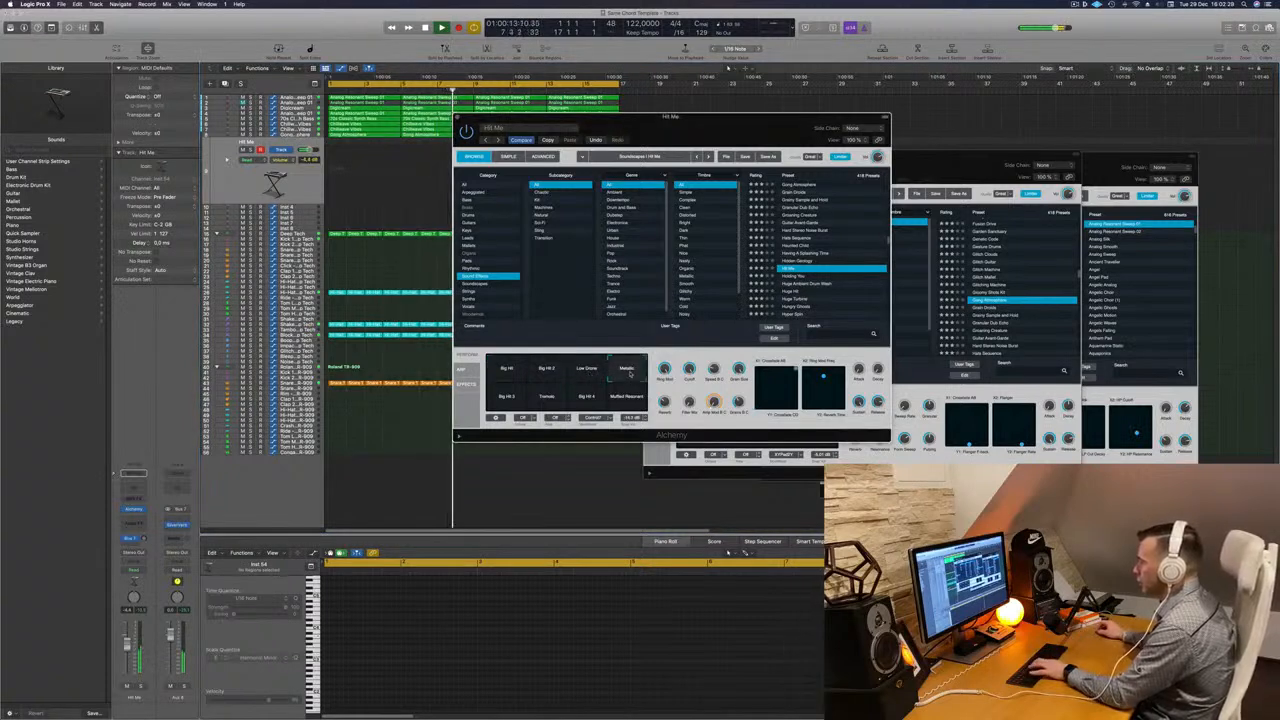
left_click(507, 396)
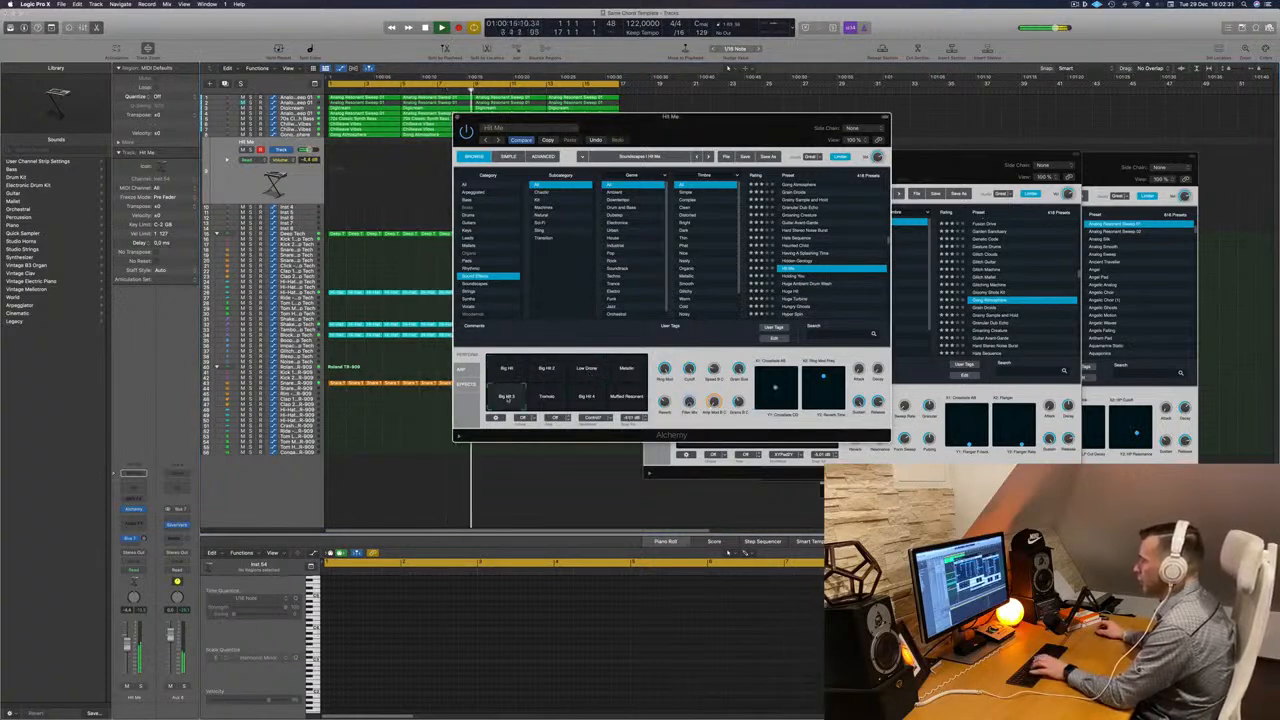
left_click(545, 398)
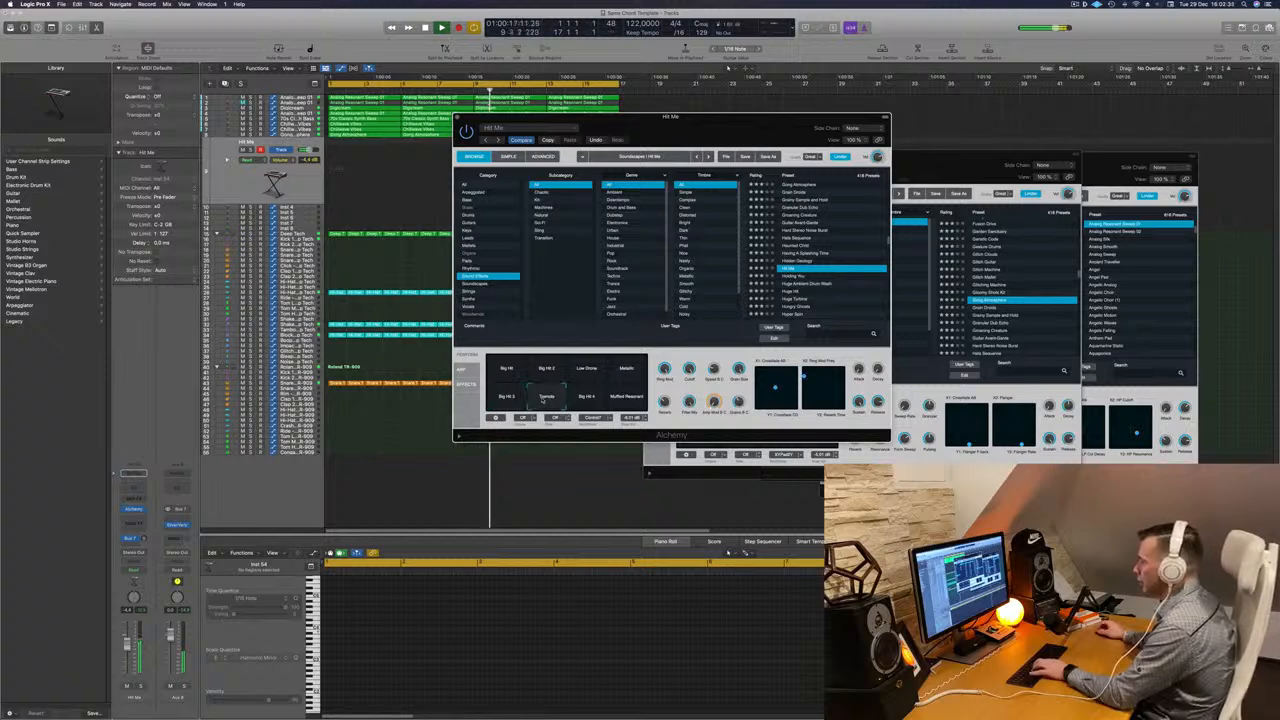
left_click(586, 398)
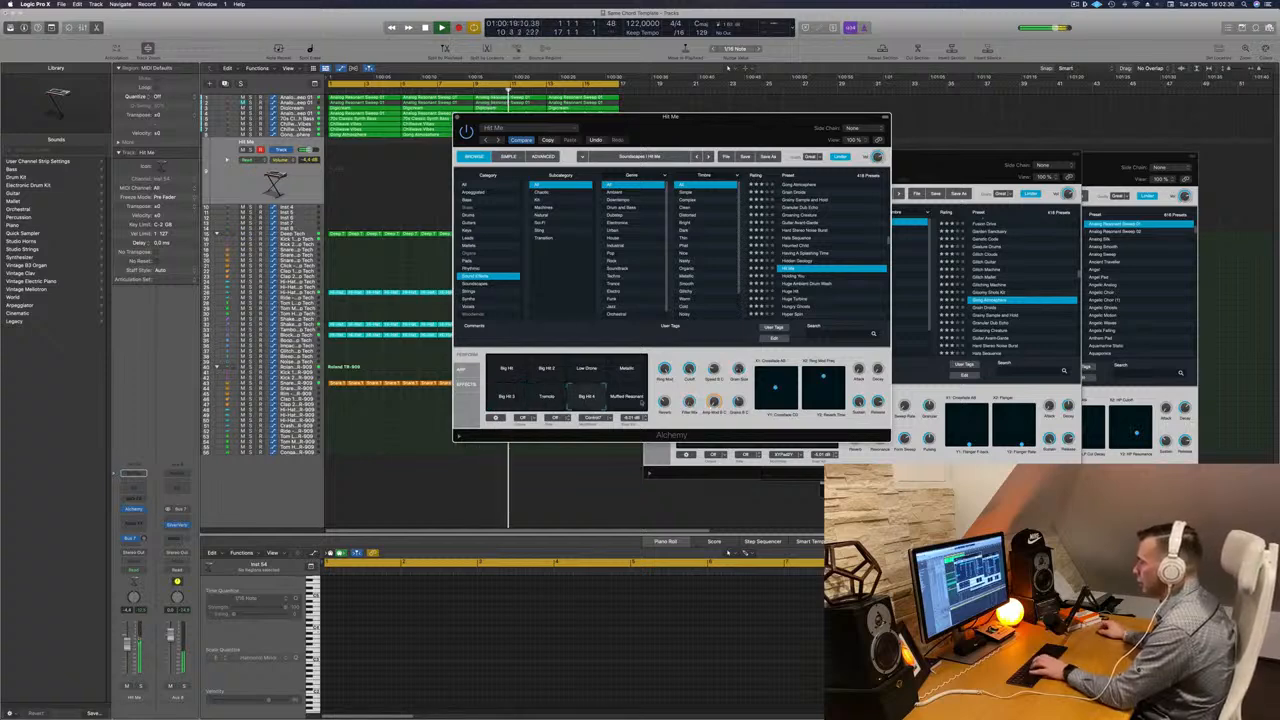
left_click(640, 399)
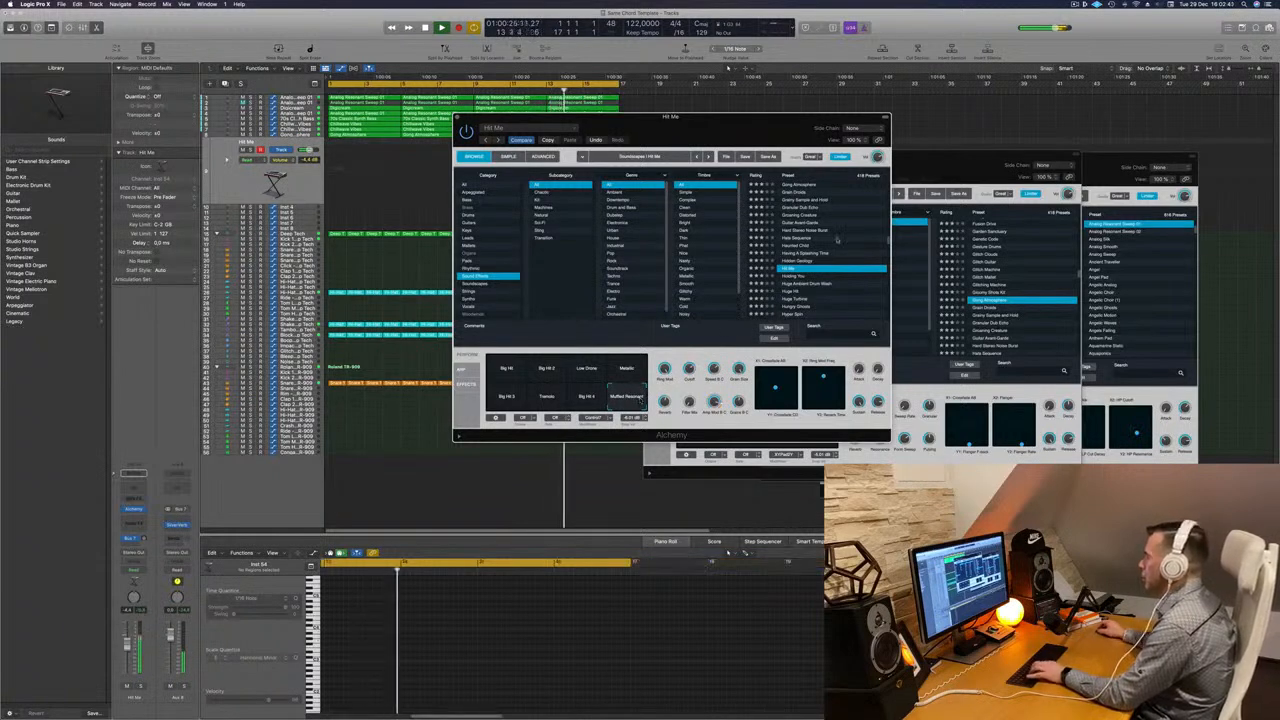
- Load the Holding You preset and audition its performance pads, from Faster Gating through Pan Mod, Filter Drive, Resonant and Distorted
left_click(799, 277)
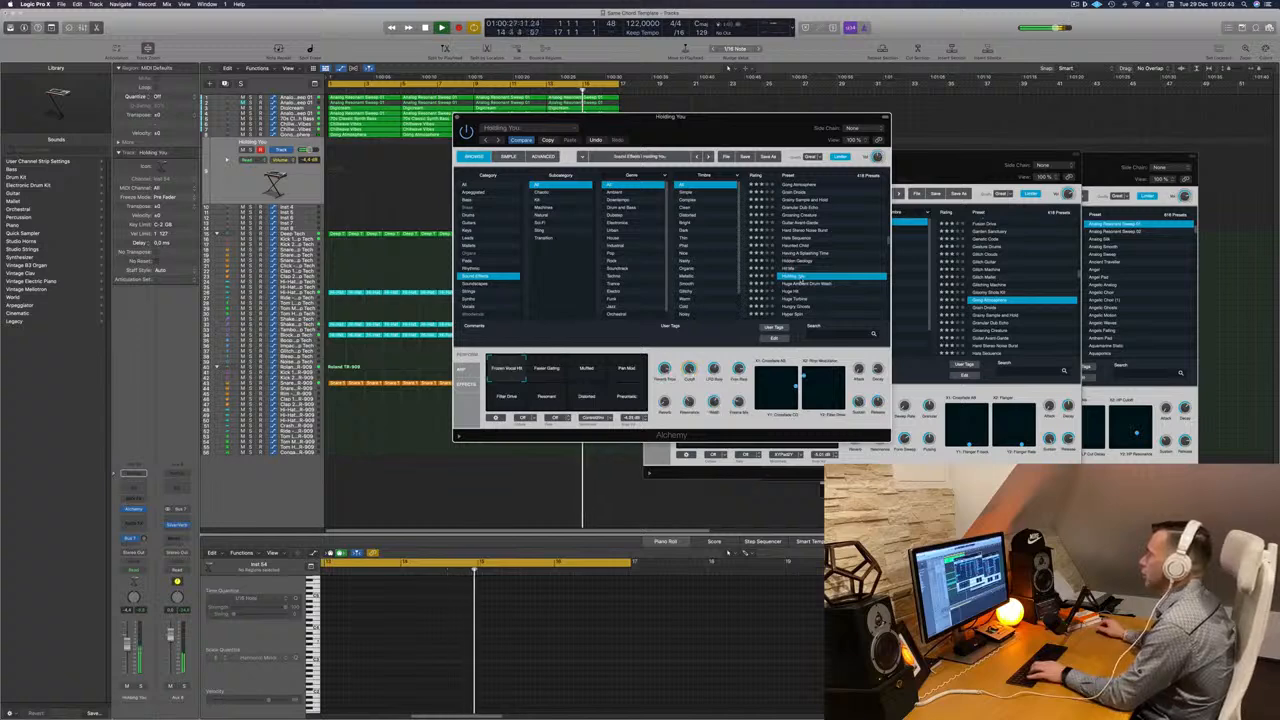
left_click(556, 374)
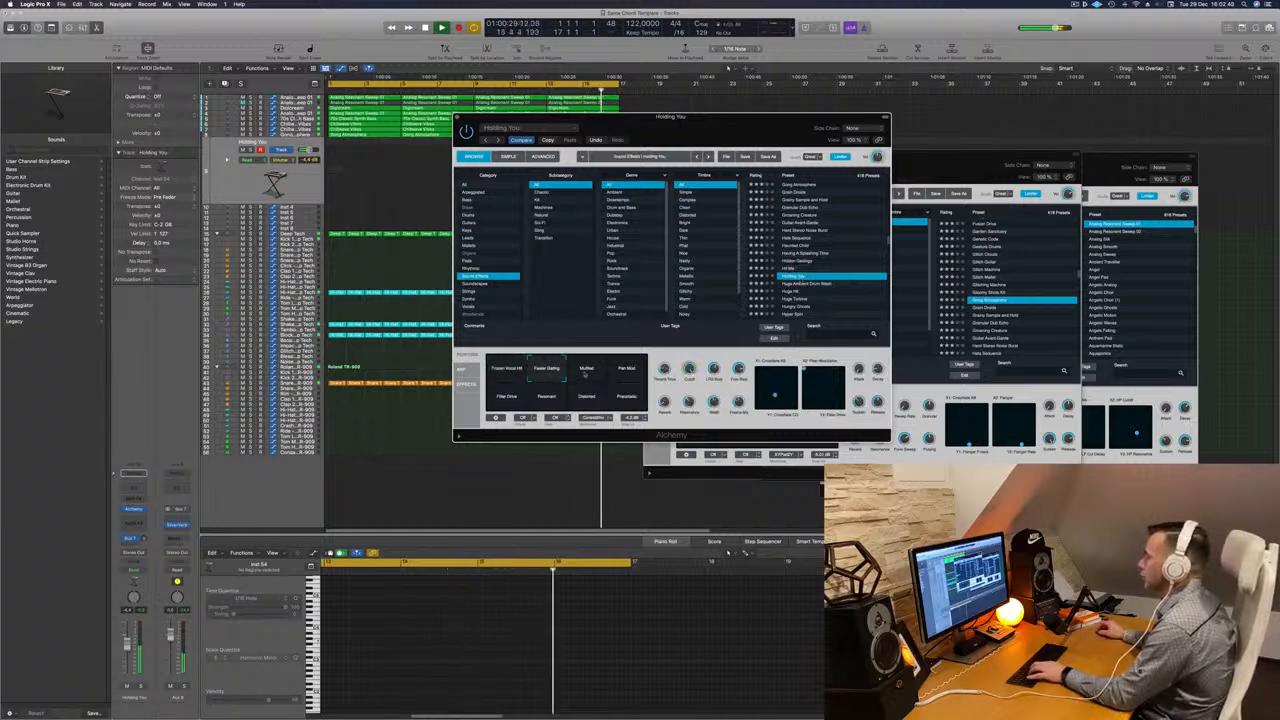
left_click(585, 370)
left_click(626, 370)
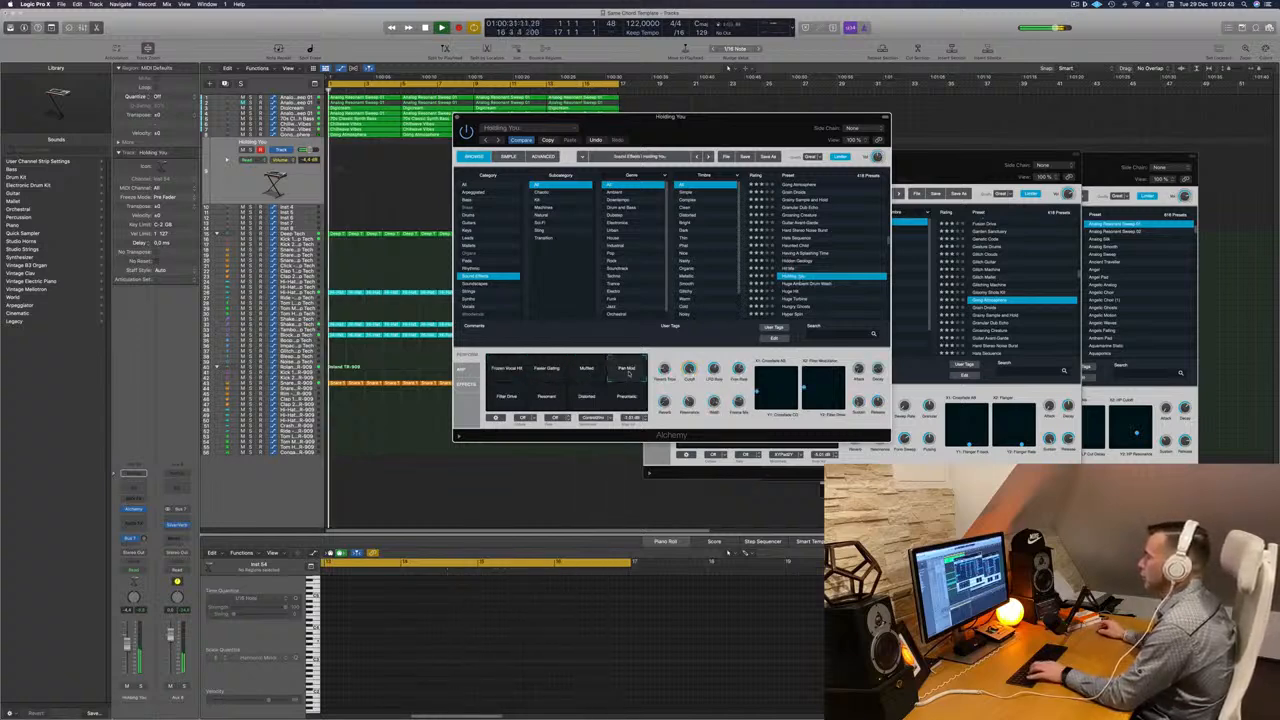
left_click(508, 394)
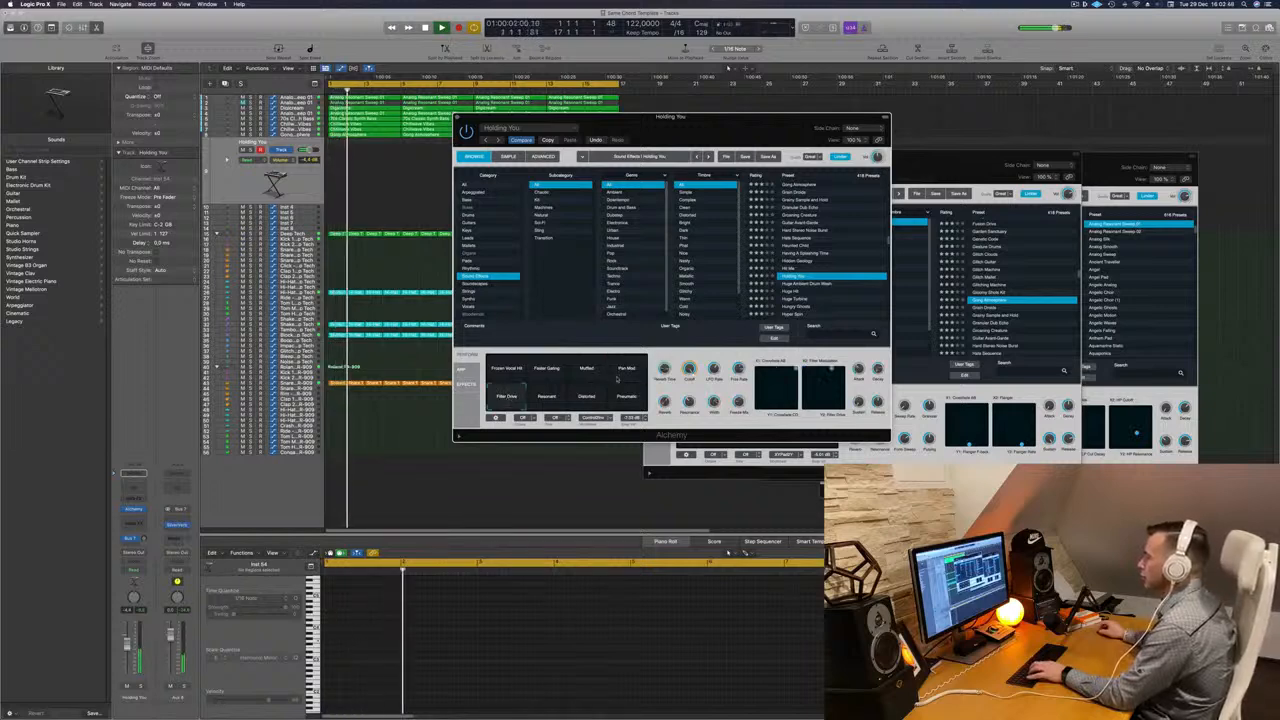
left_click(546, 396)
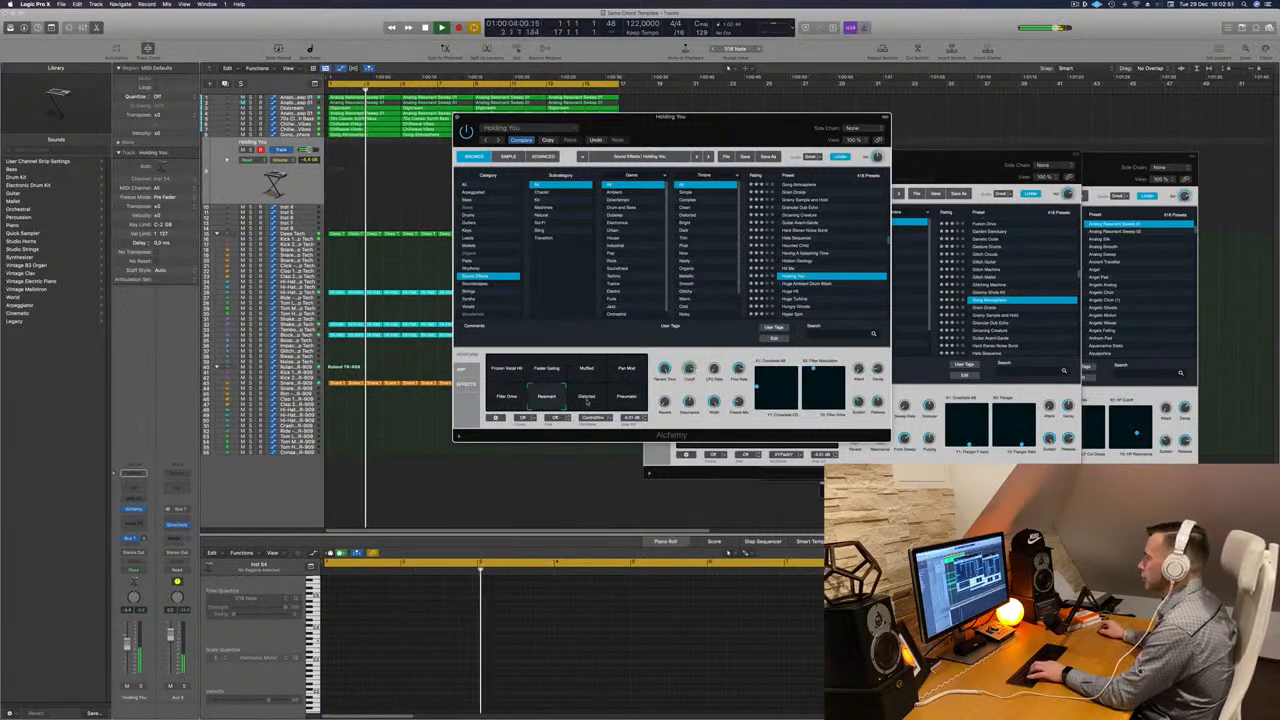
left_click(587, 397)
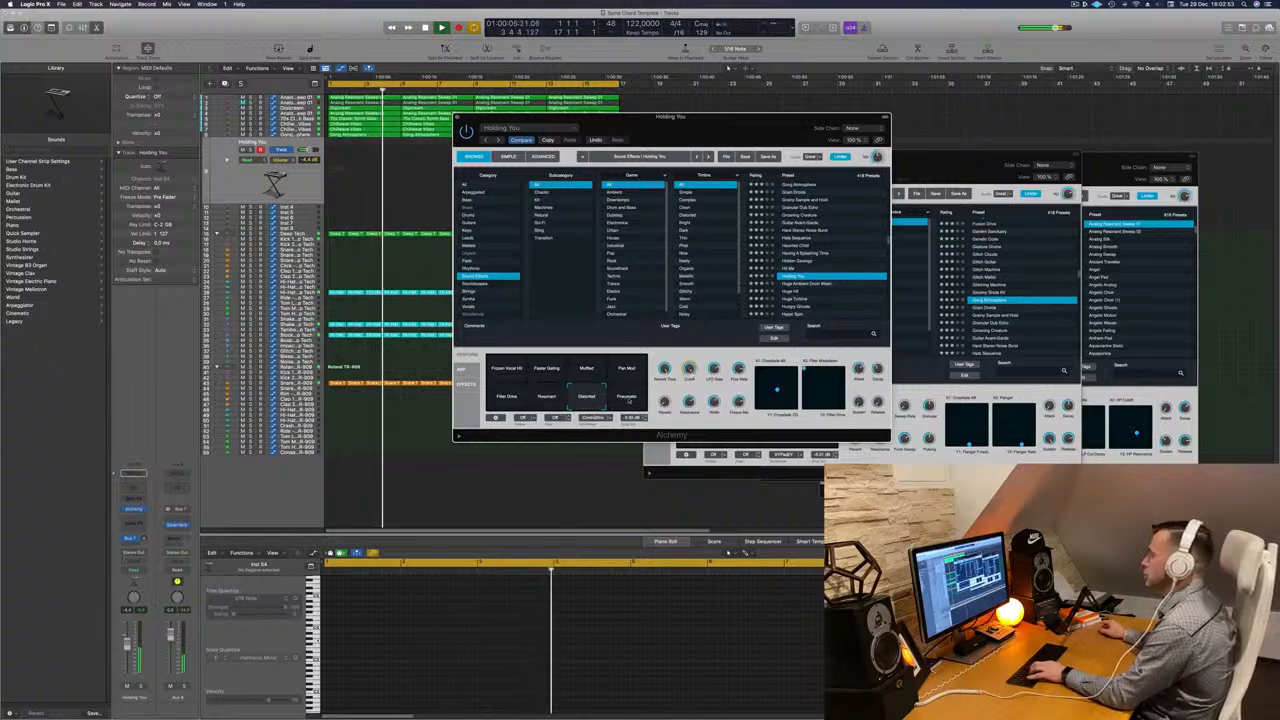
left_click(627, 369)
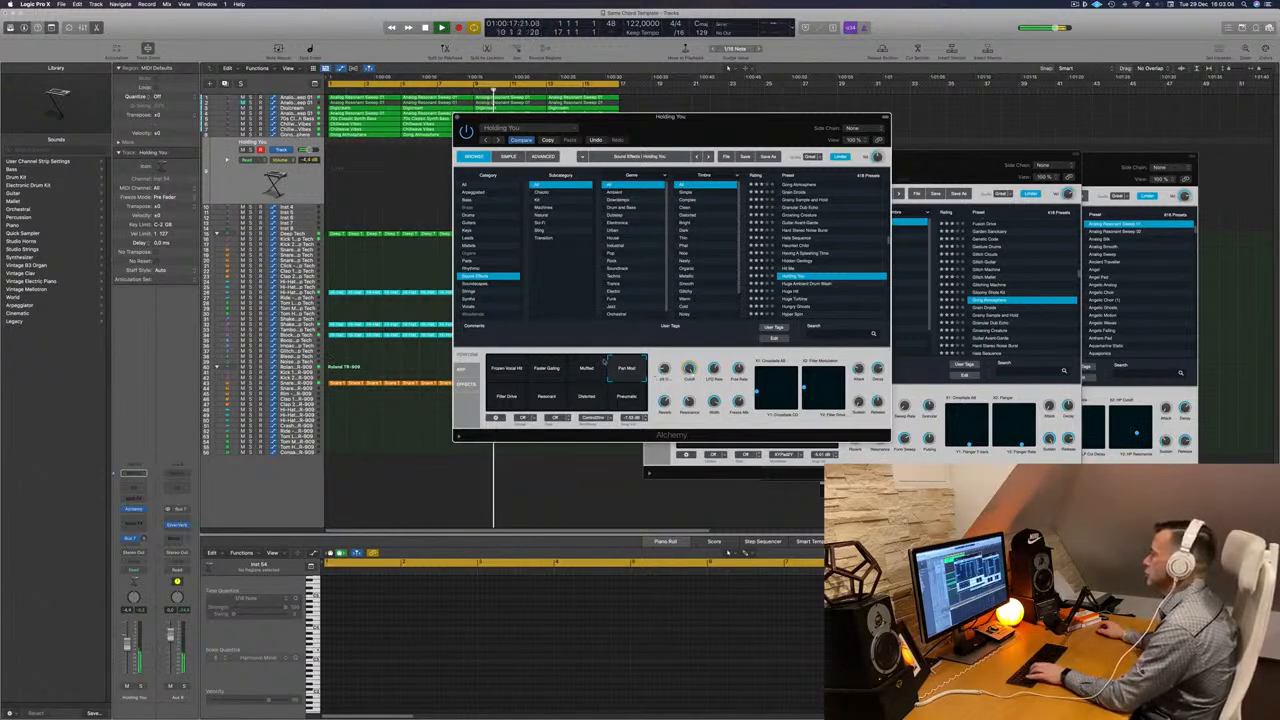
left_click(546, 395)
- Step through the Huge Ambient Drum Wash, Huge Hit and Huge Turbine presets
left_click(801, 284)
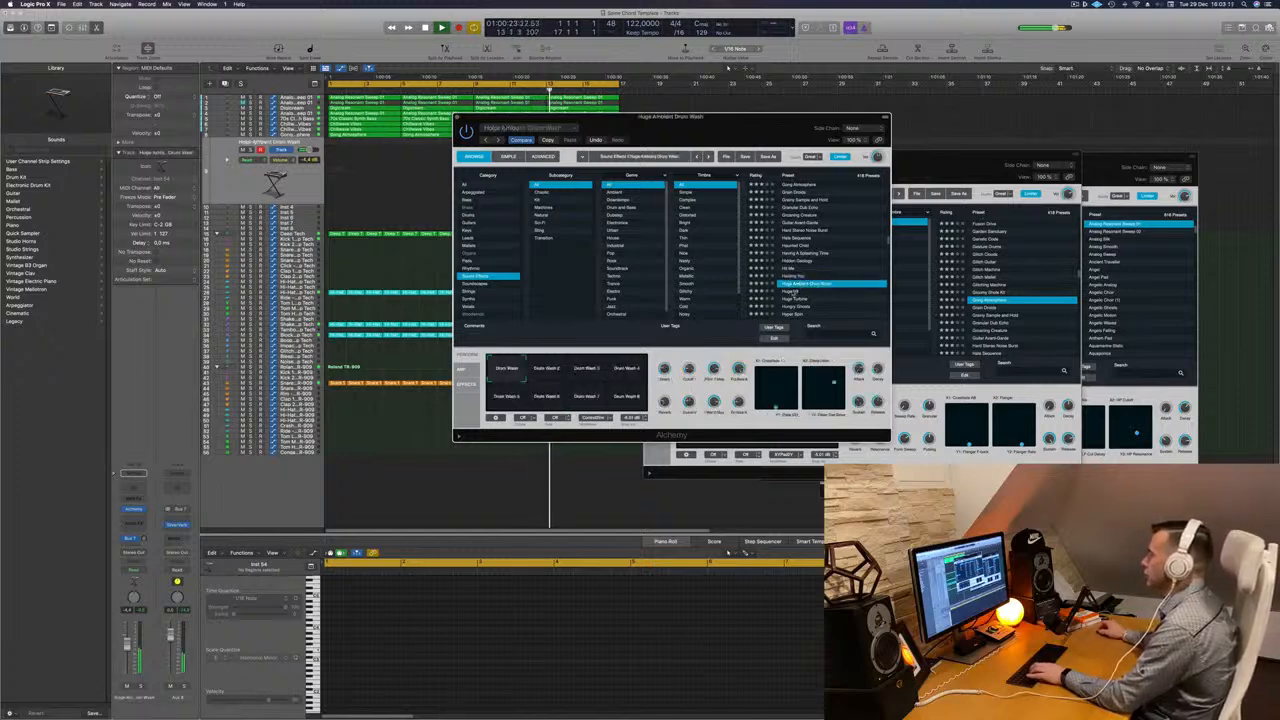
left_click(790, 291)
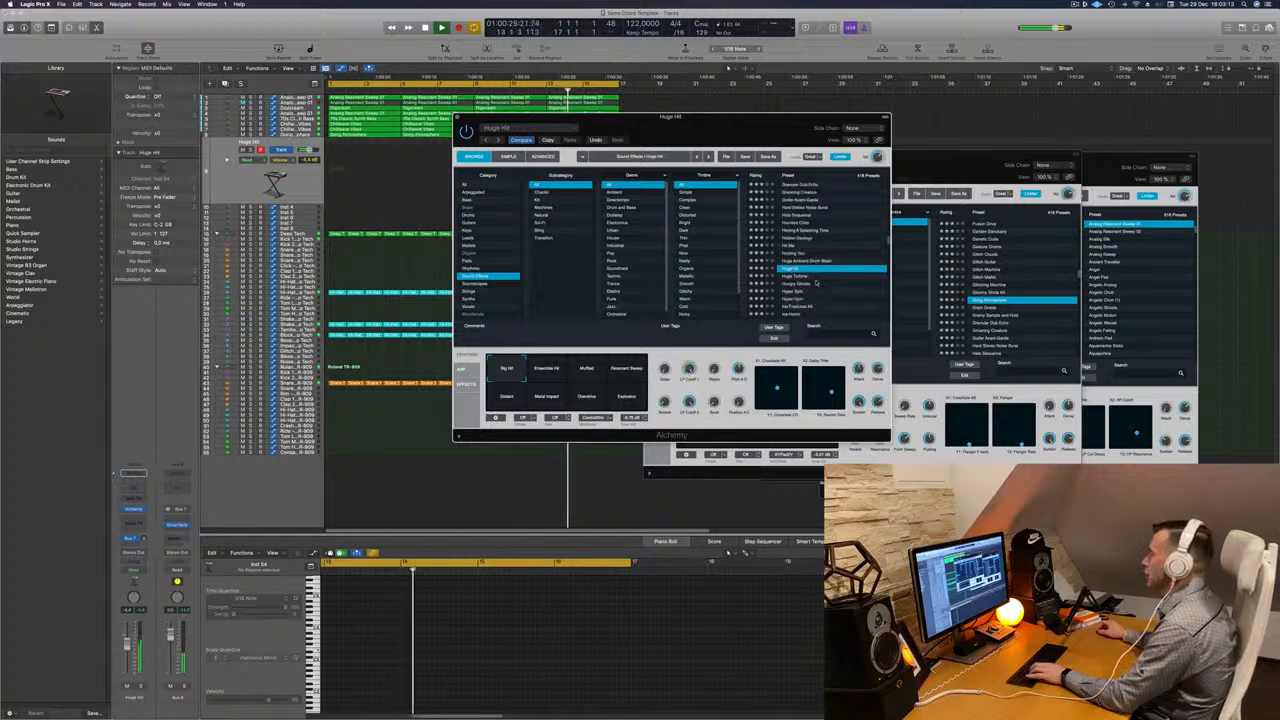
left_click(795, 277)
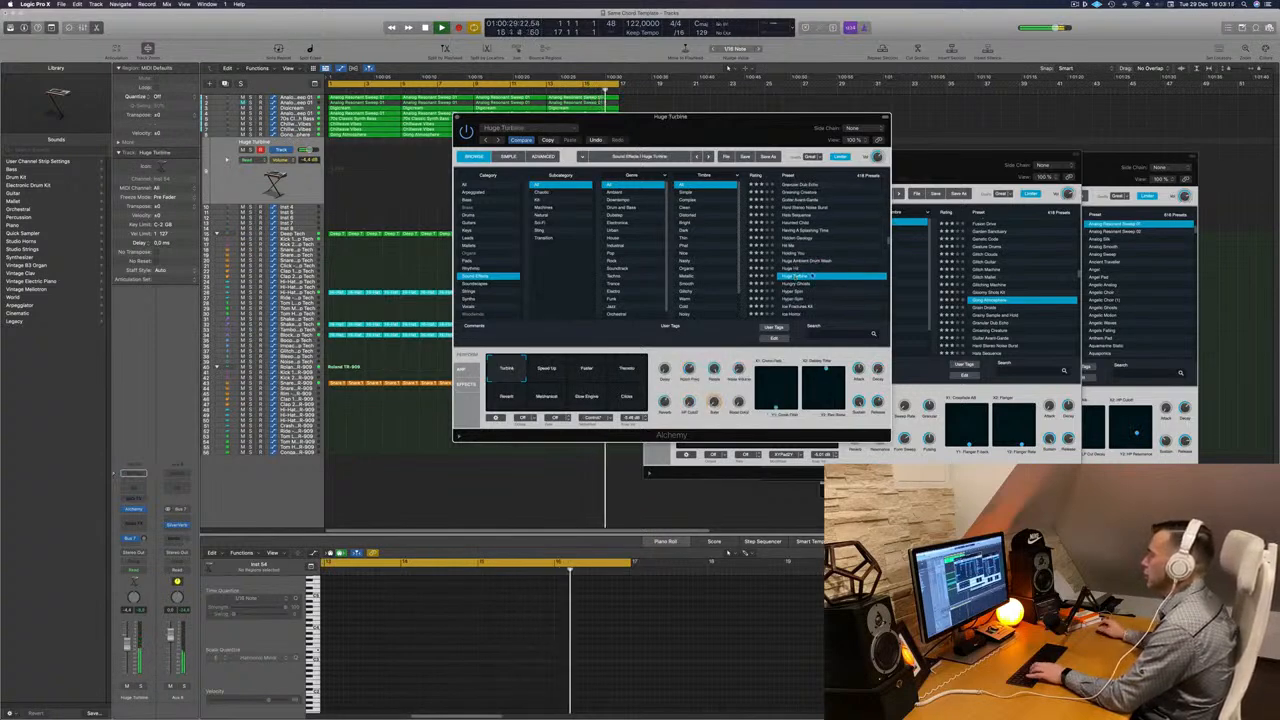
- Move the Alchemy window and audition Huge Turbine's Faster, Tremolo, Mechanical and Slow Engine pads
left_click(580, 372)
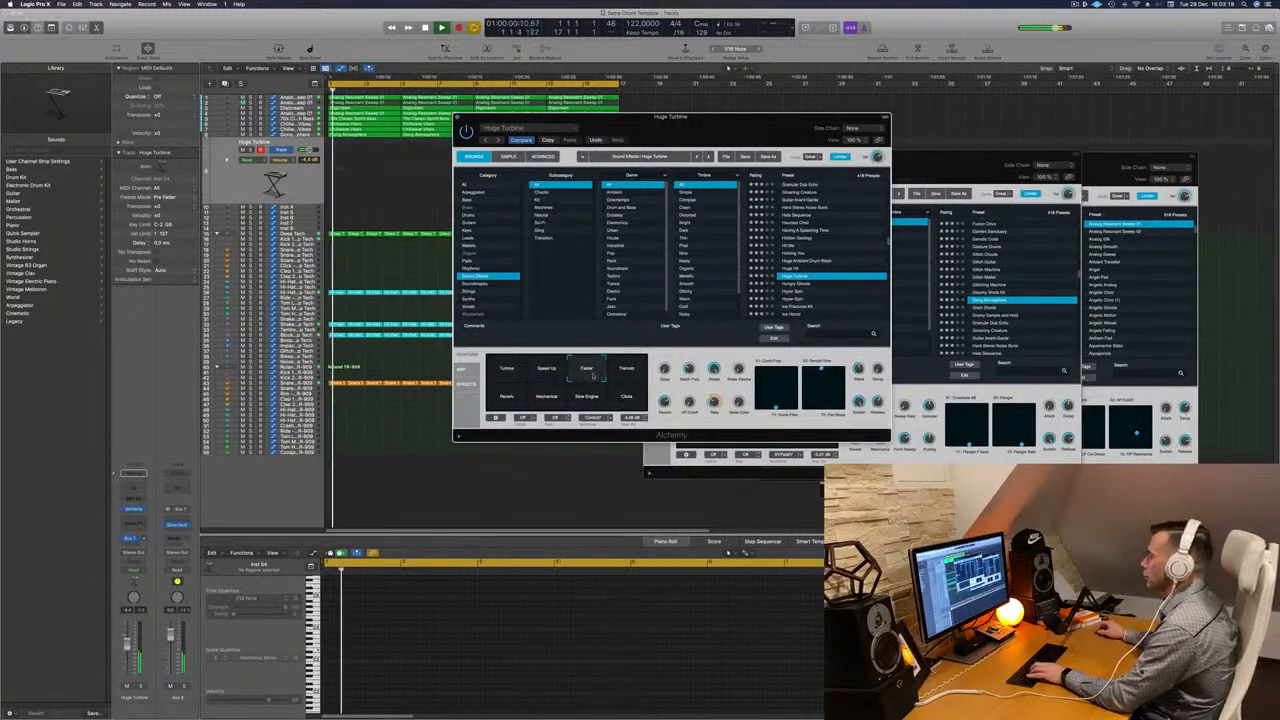
left_click_drag(762, 116, 894, 156)
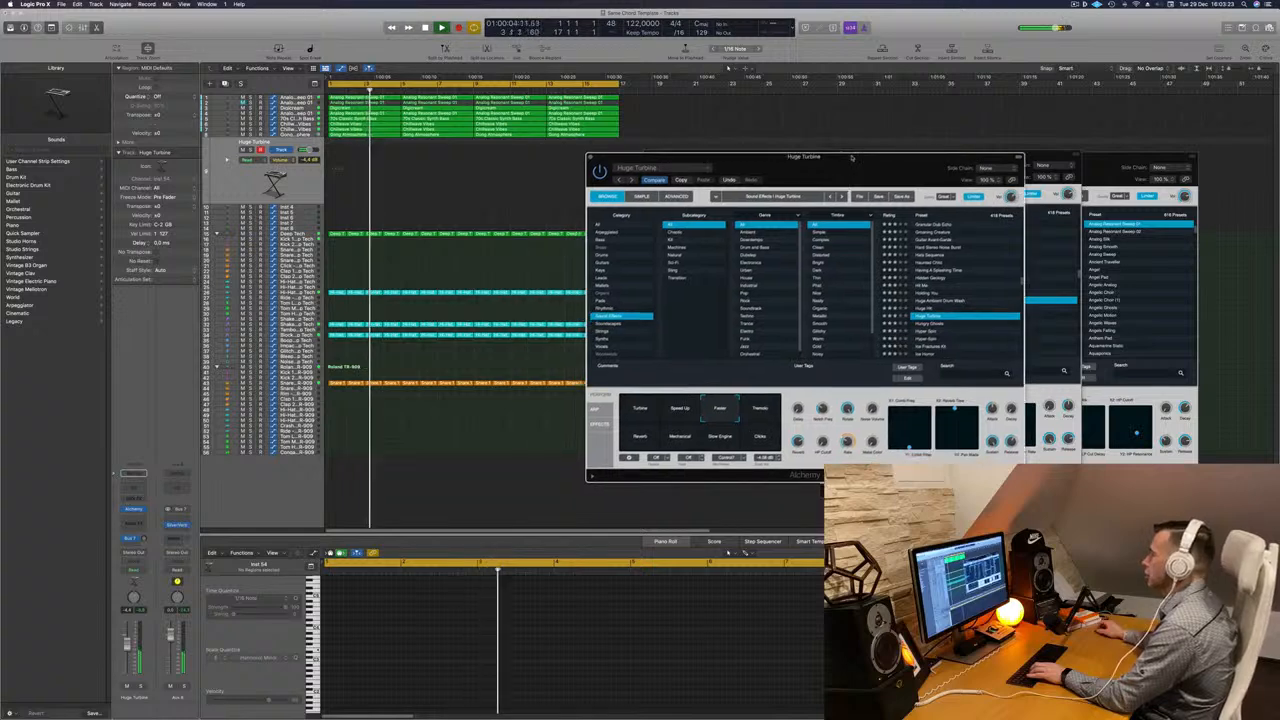
left_click(762, 409)
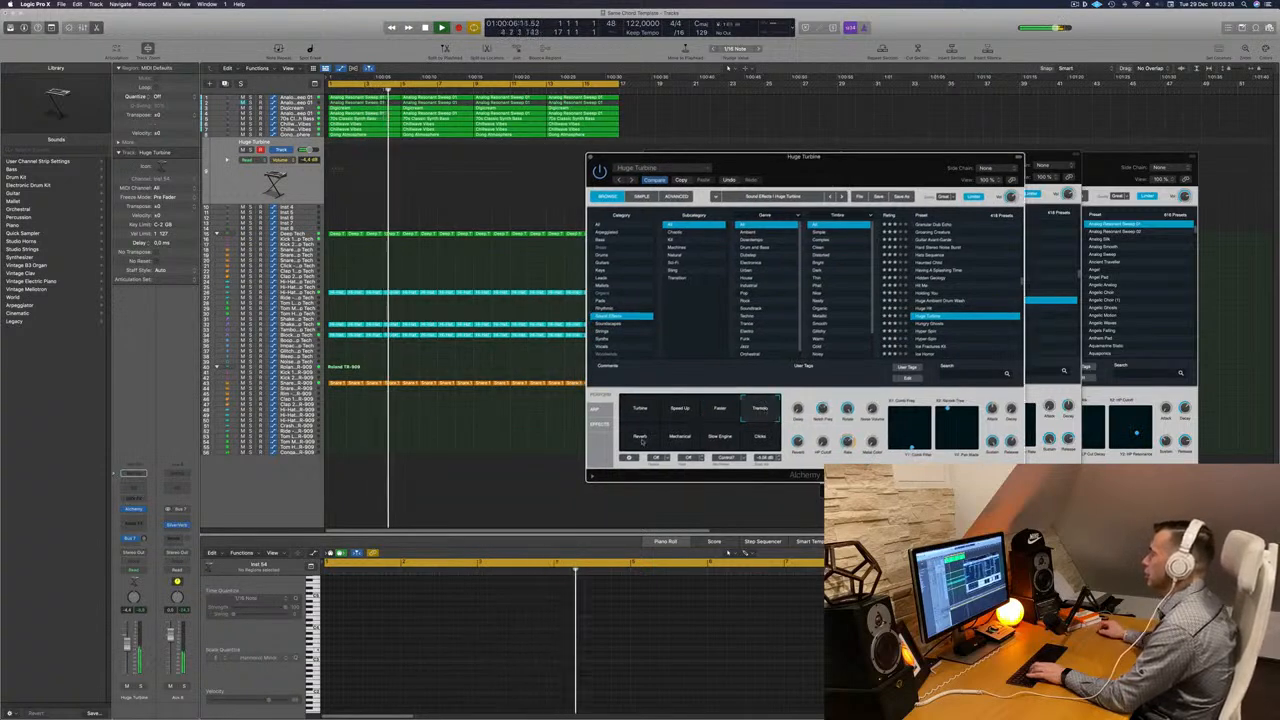
left_click(679, 434)
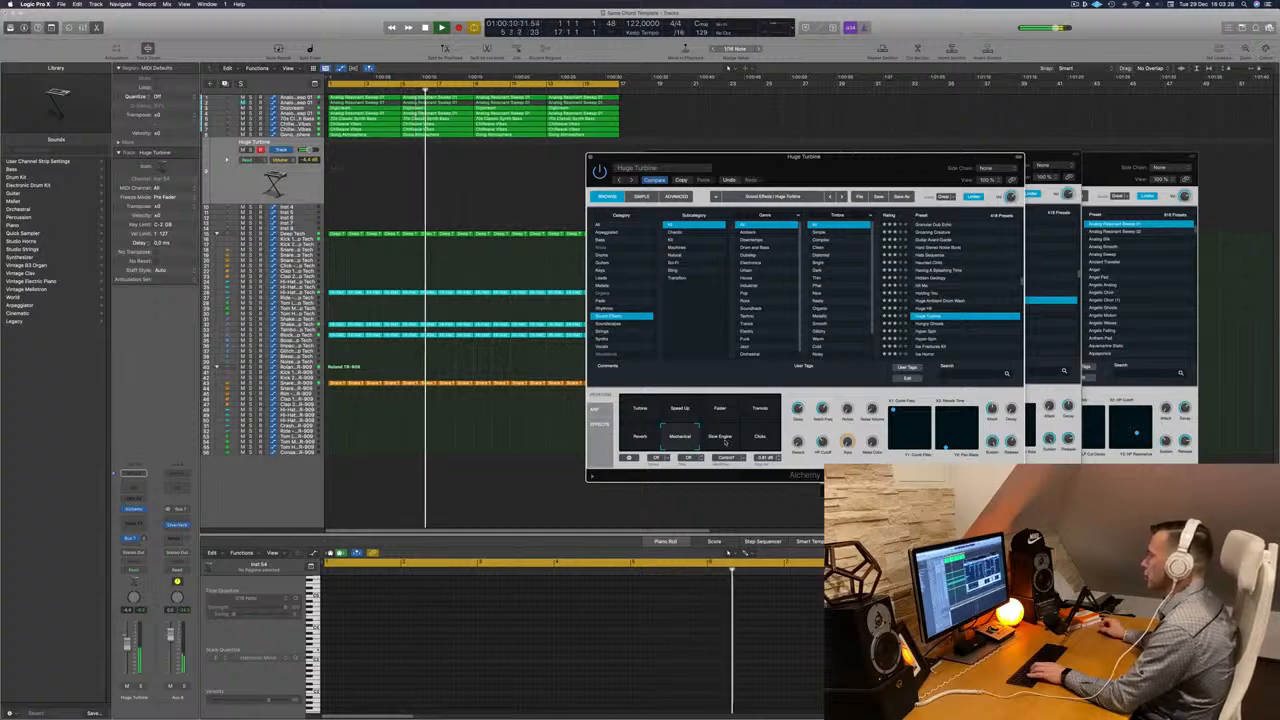
left_click(726, 441)
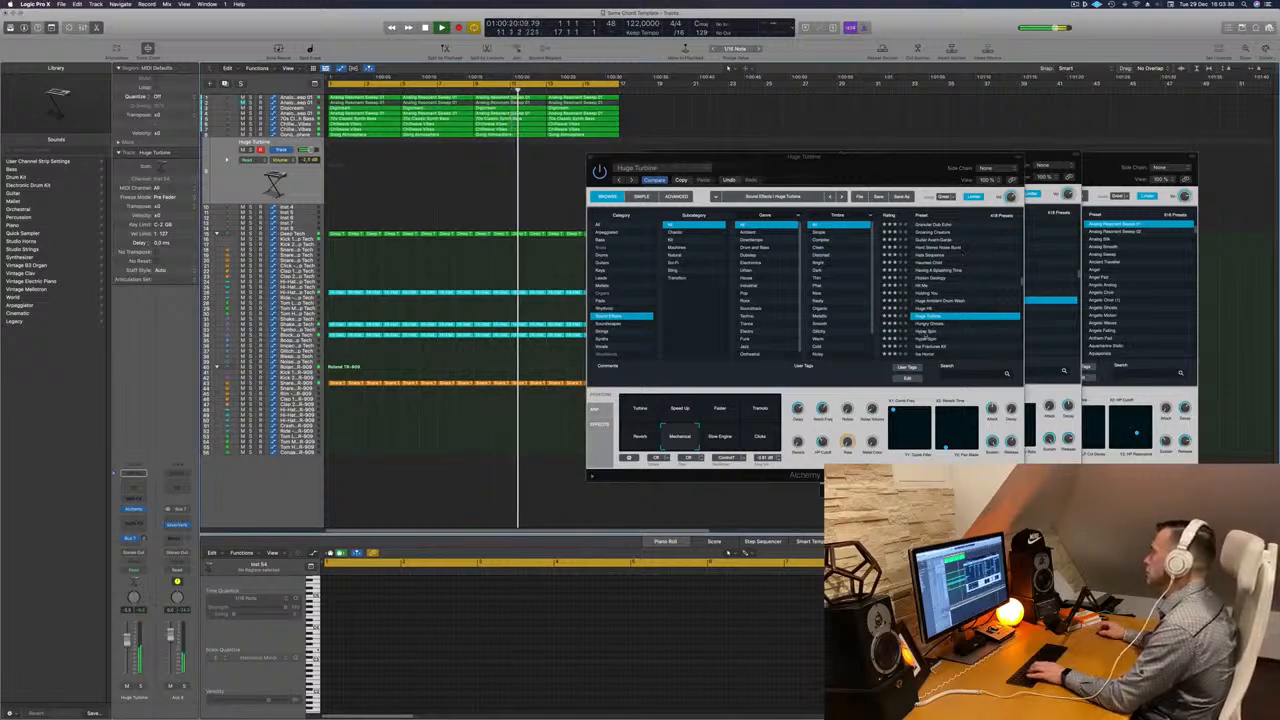
- Load the Hyper Spin preset and audition its Choppy, Pulsing, Smooth, Liquid and Lo-Fi Stutter pads
left_click(926, 331)
scroll(975, 323, "down", 3)
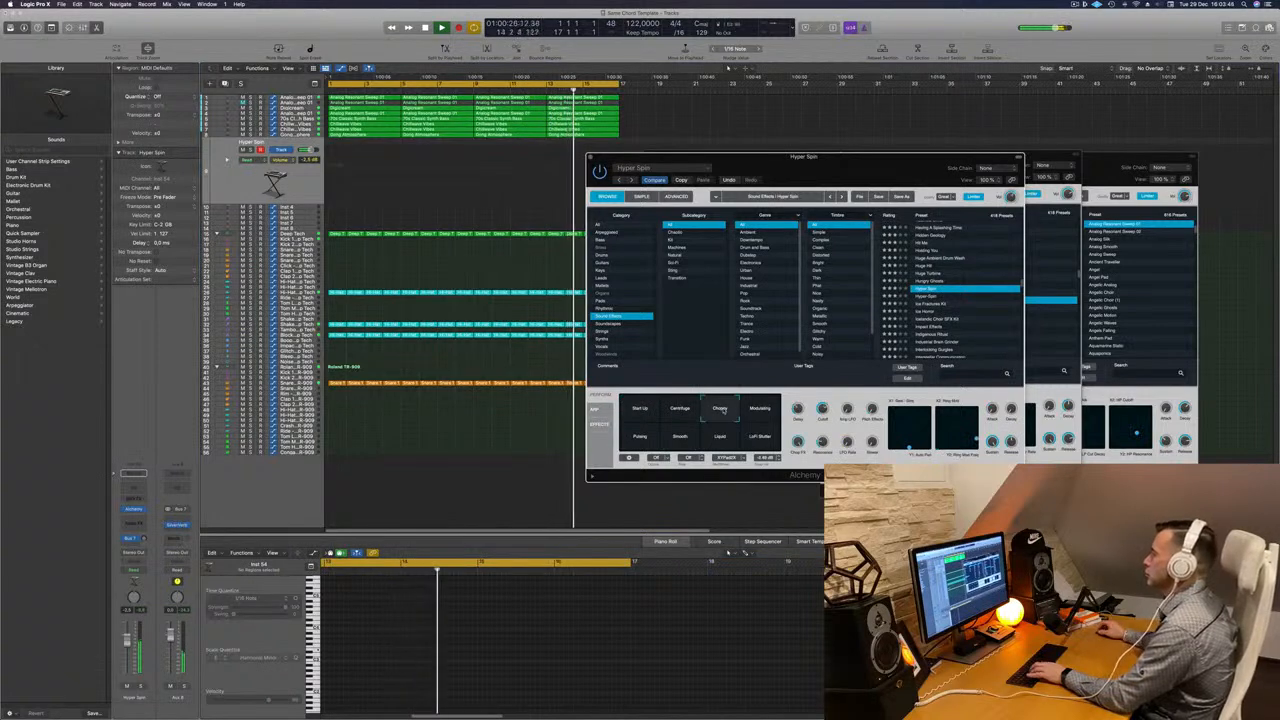
left_click(770, 412)
left_click(641, 438)
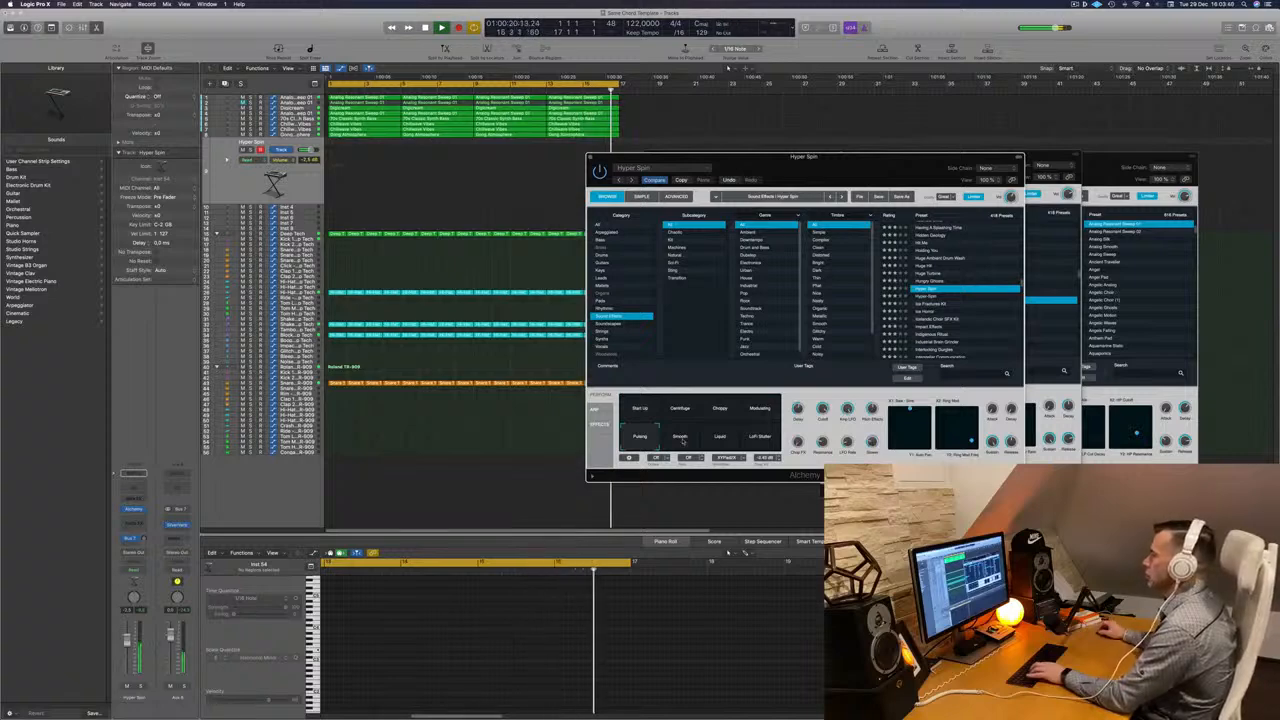
left_click(683, 442)
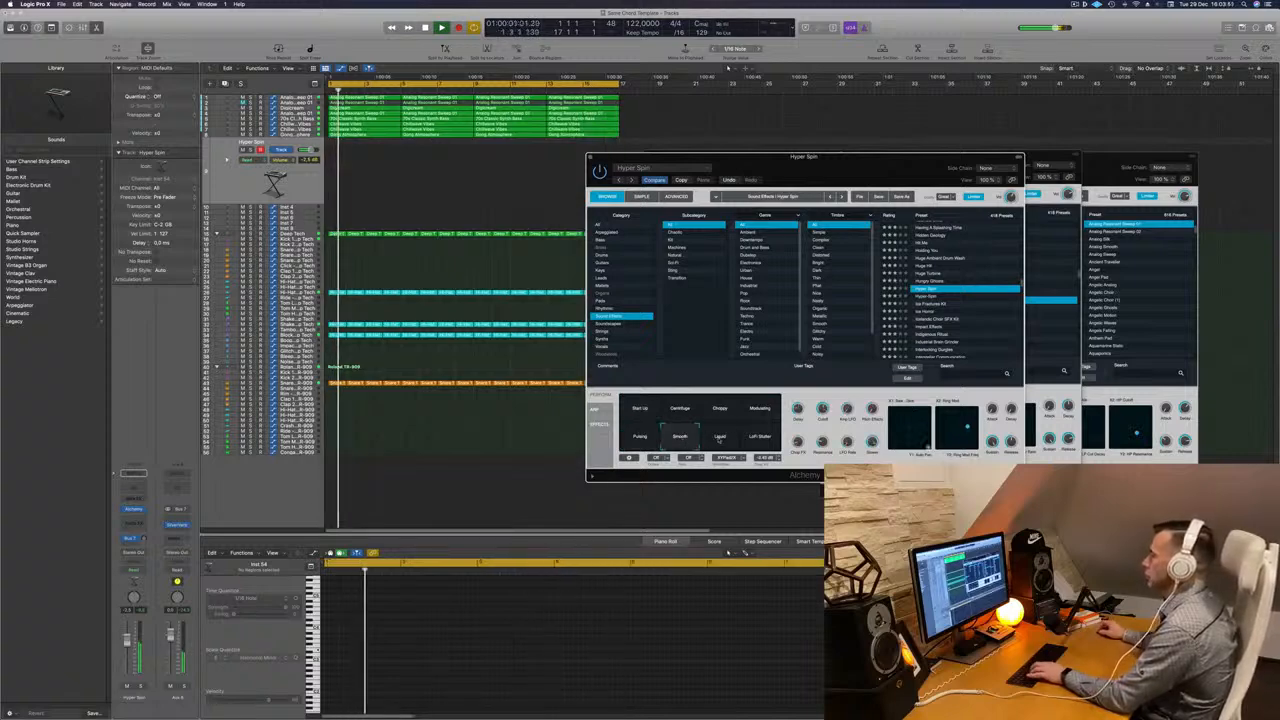
left_click(719, 439)
left_click(761, 438)
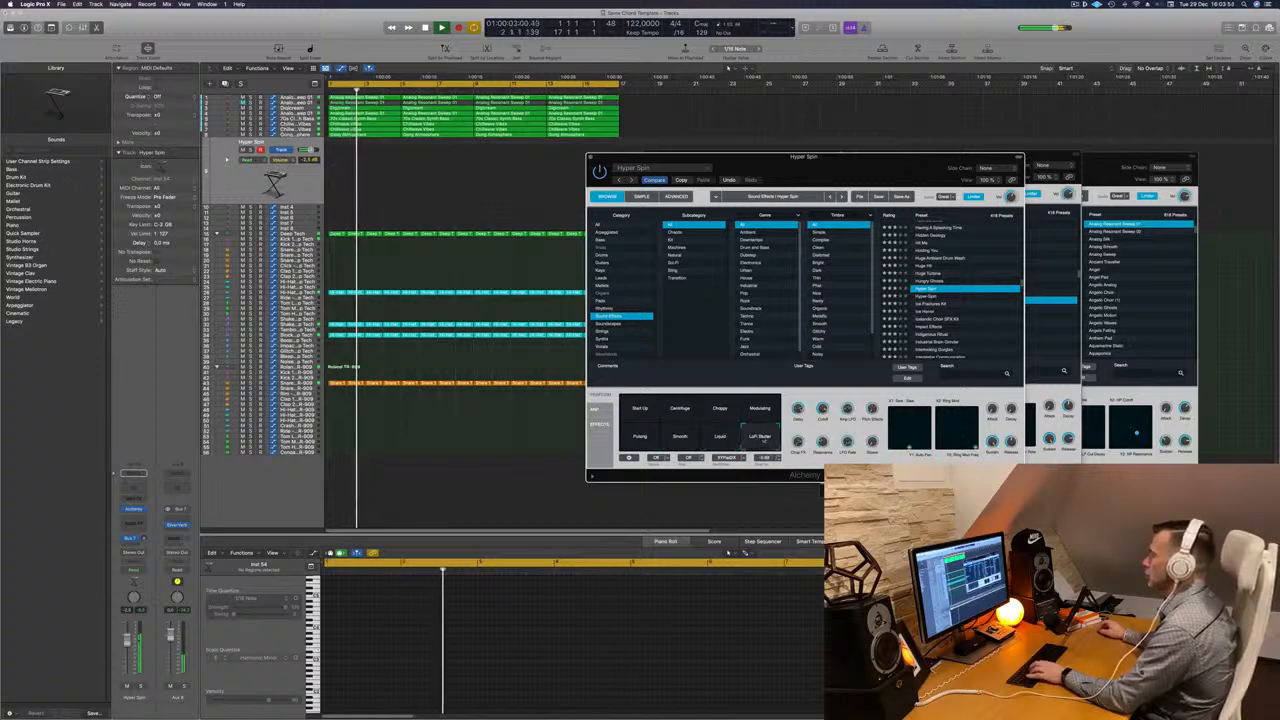
- Step through the sound-effect presets from Ice Fractures Kit down to Interstellar Communication
scroll(930, 282, "down", 2)
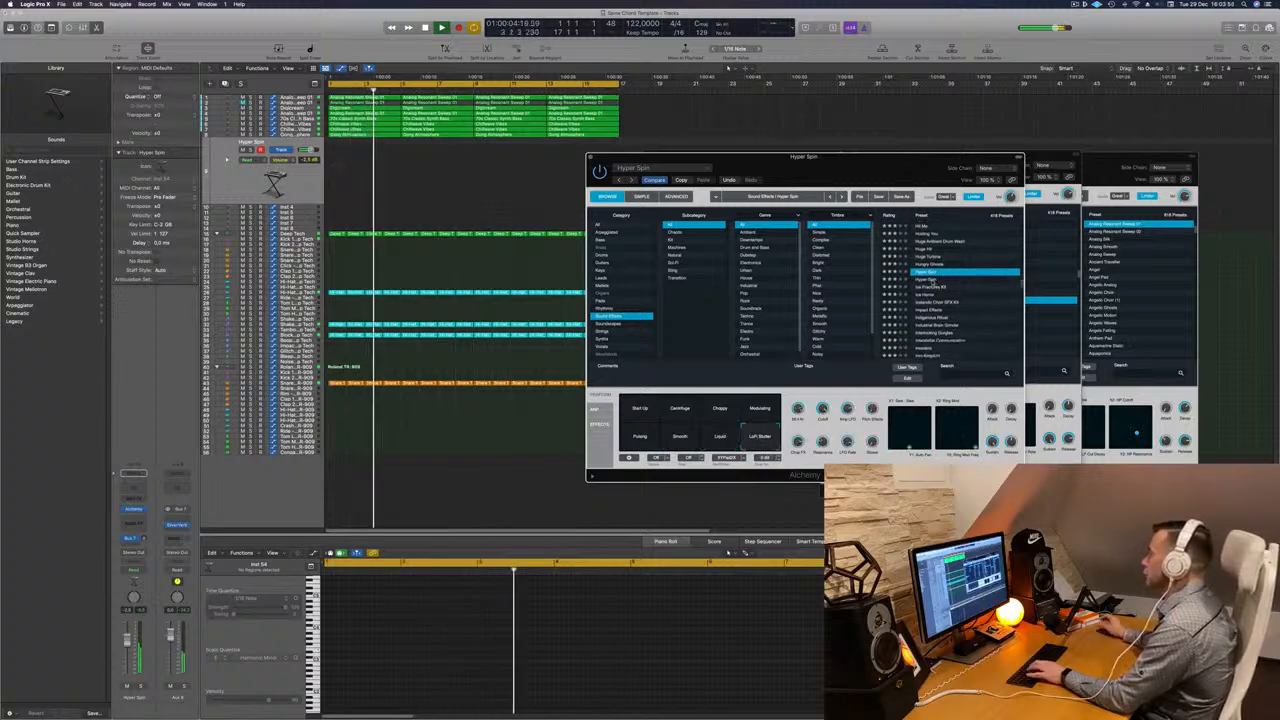
left_click(930, 280)
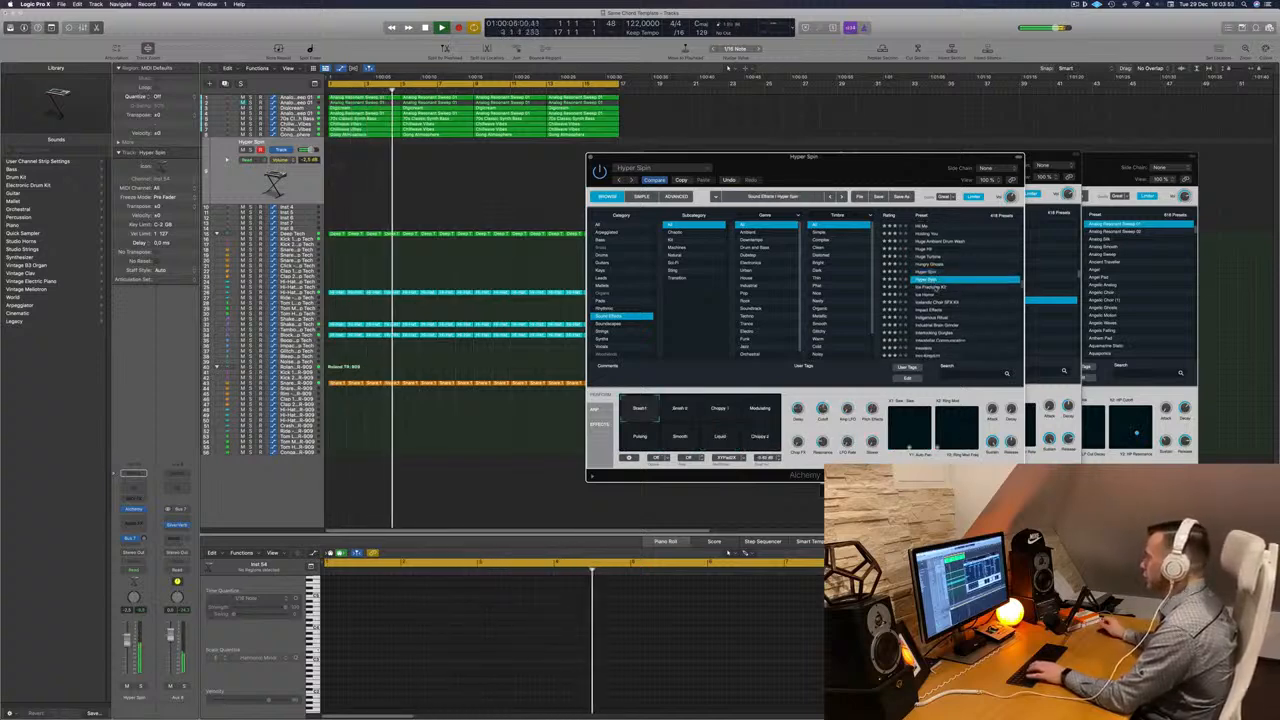
left_click(933, 288)
scroll(933, 288, "down", 1)
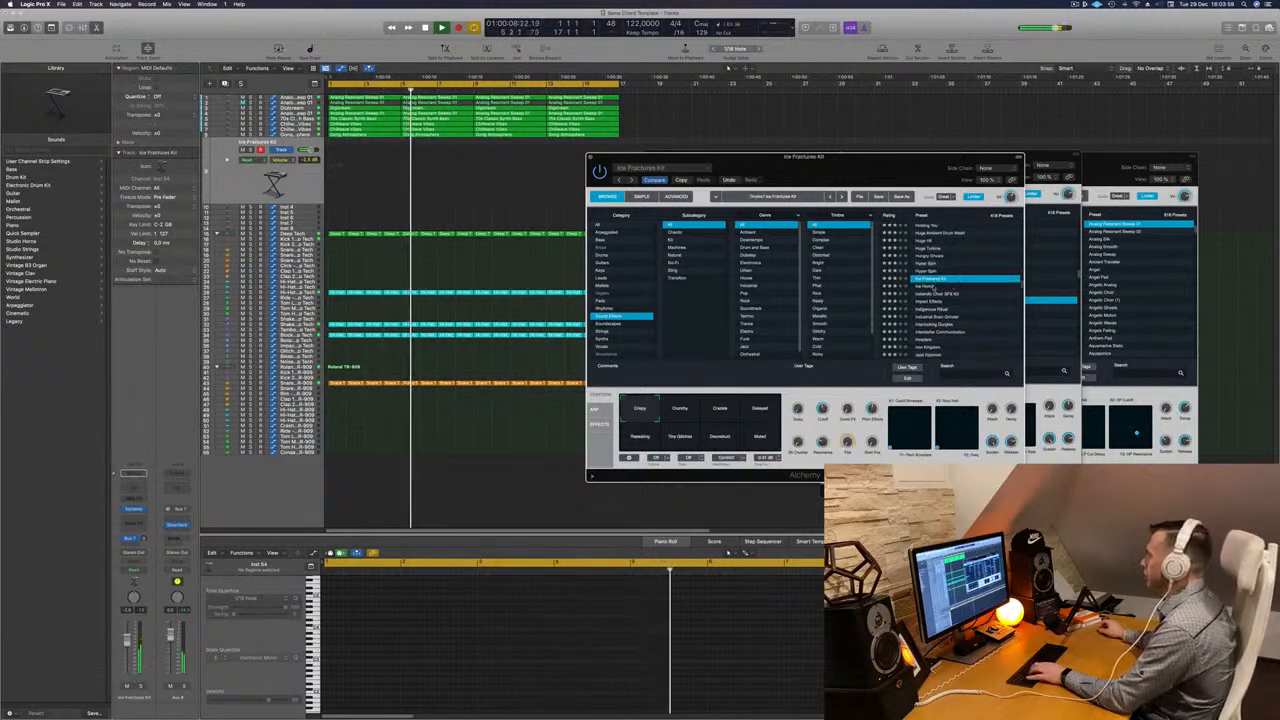
left_click(935, 288)
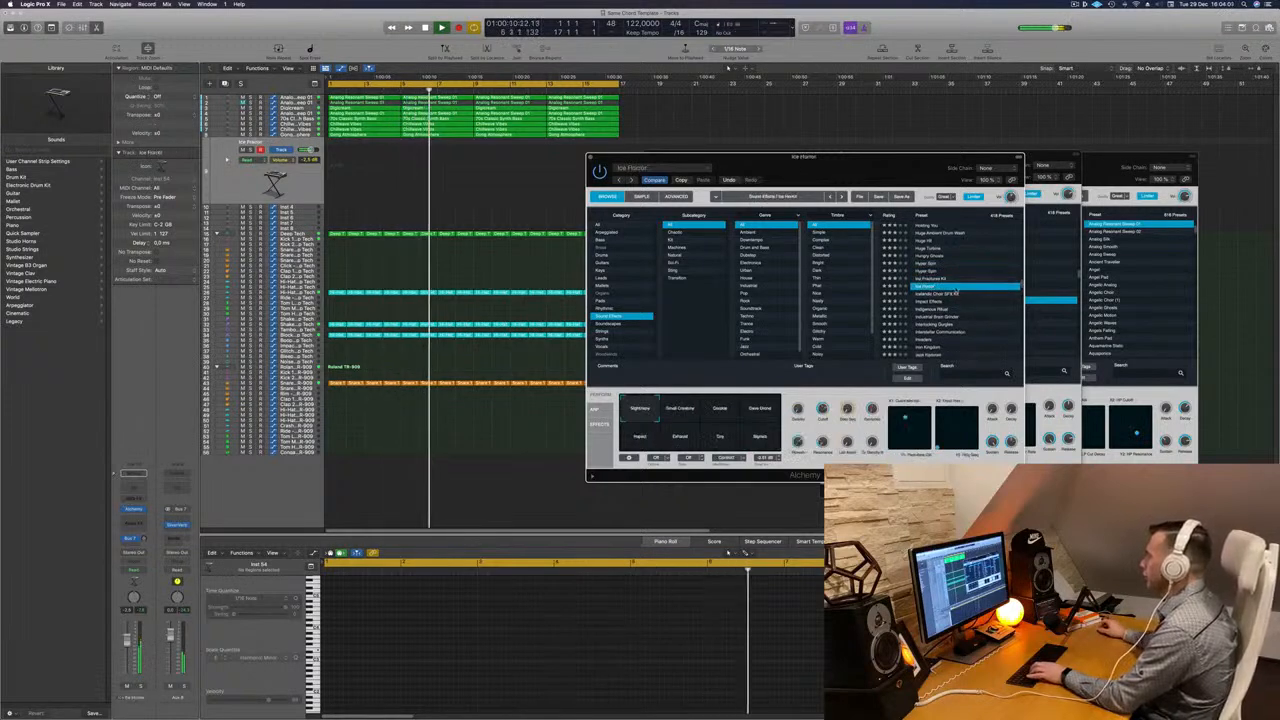
scroll(966, 295, "down", 2)
left_click(966, 295)
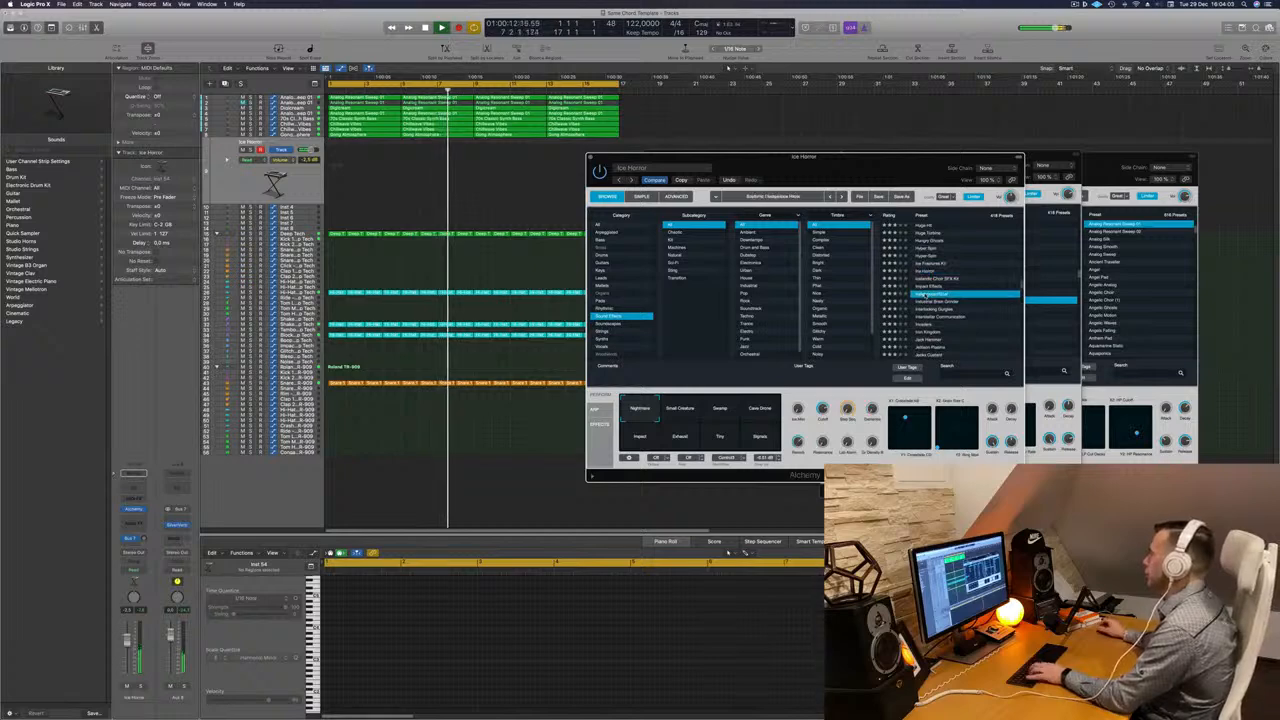
scroll(970, 293, "down", 3)
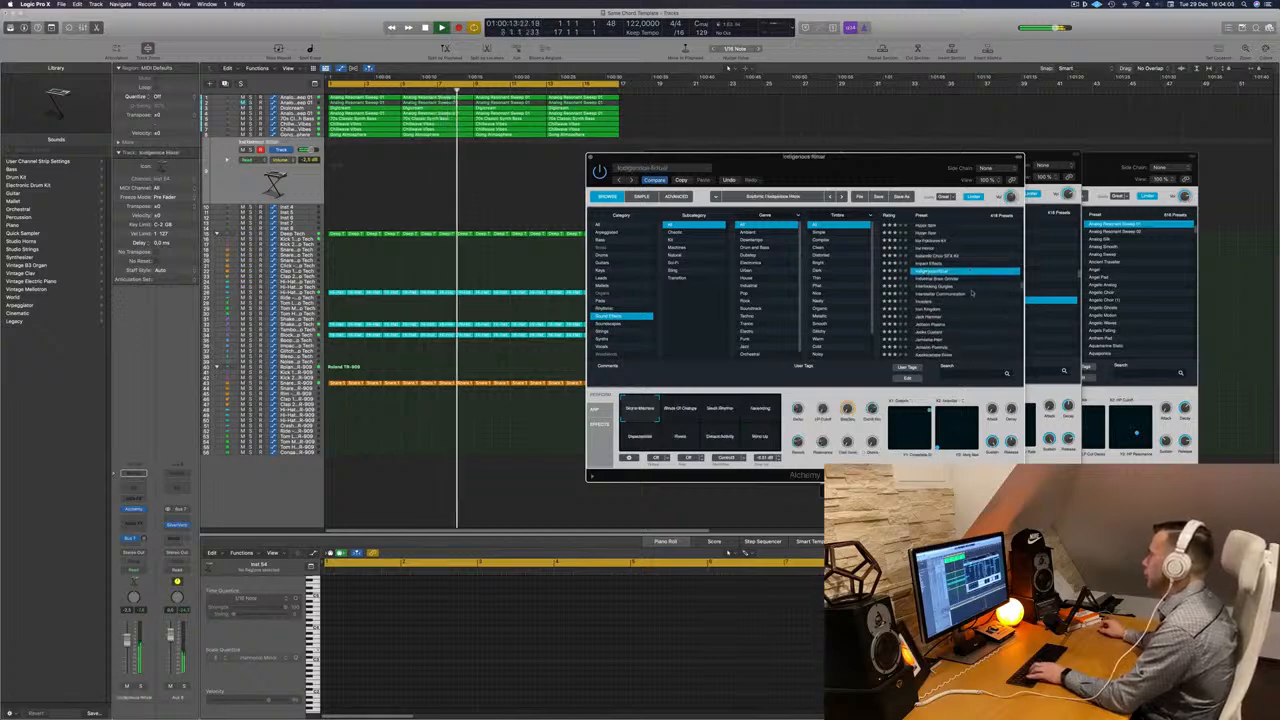
left_click(946, 280)
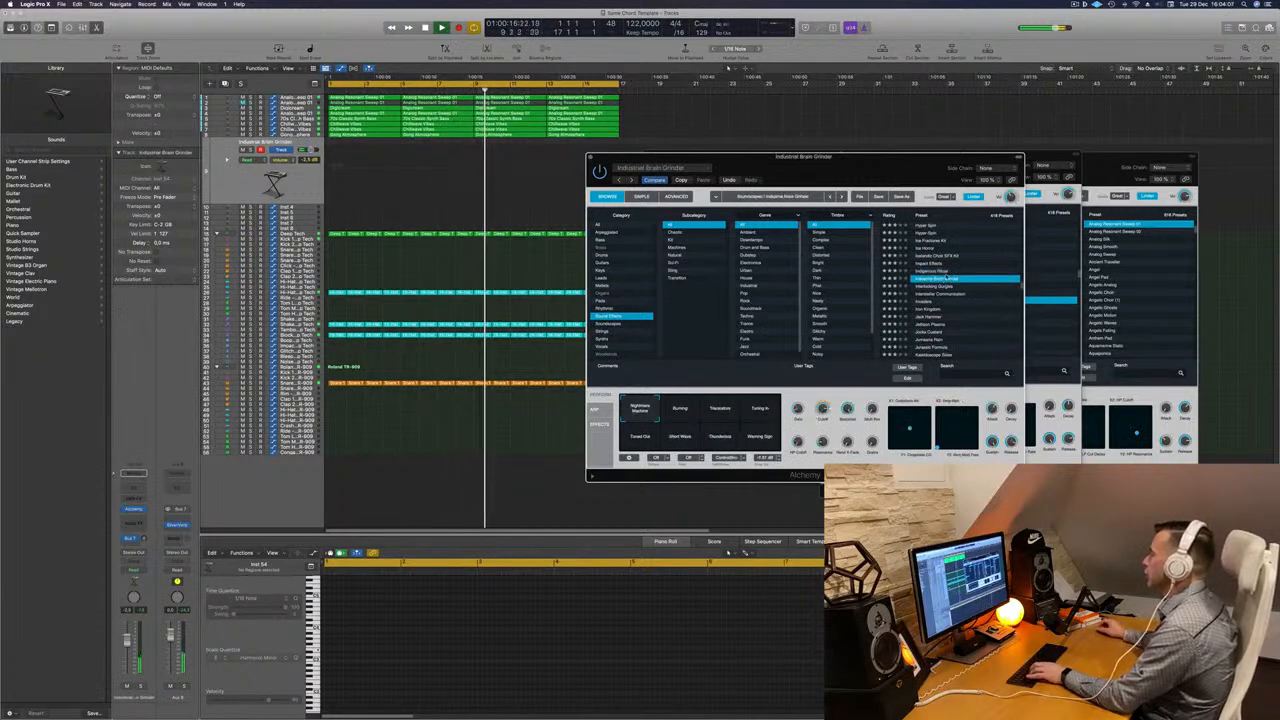
left_click(948, 295)
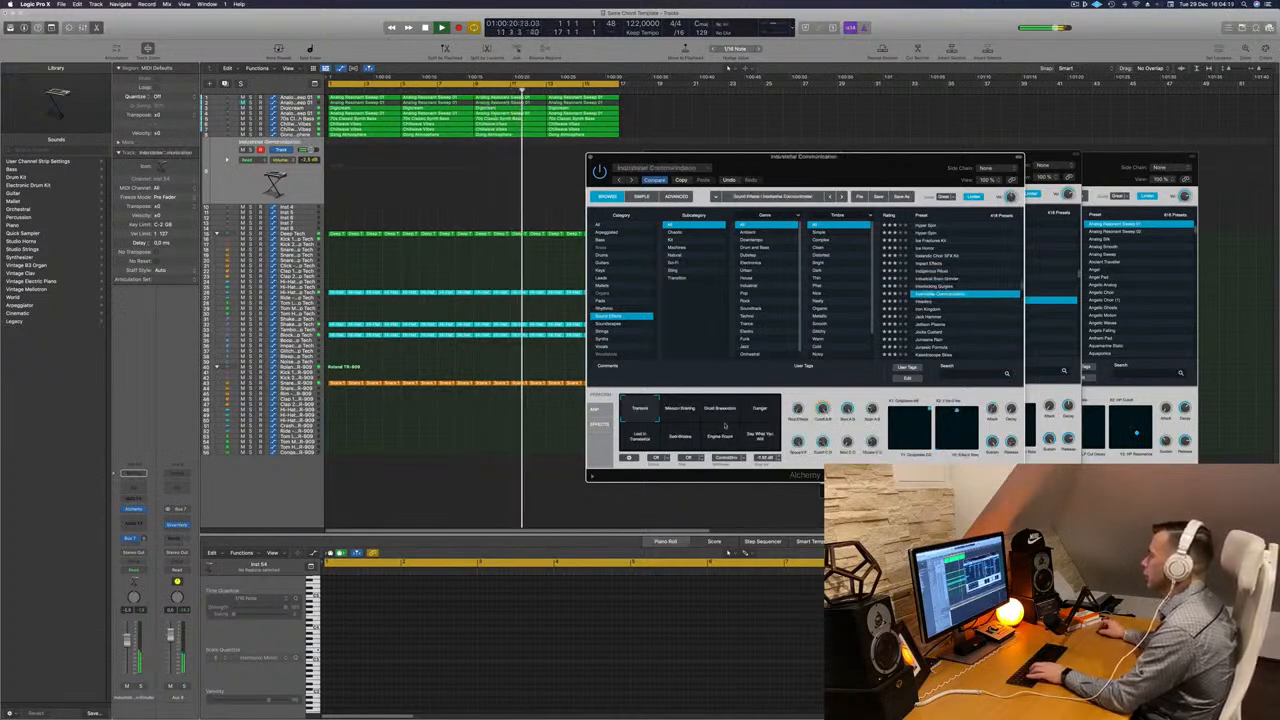
- Audition Interstellar Communication's Danger, Say What You Will and Coordinates performance pads
left_click(758, 412)
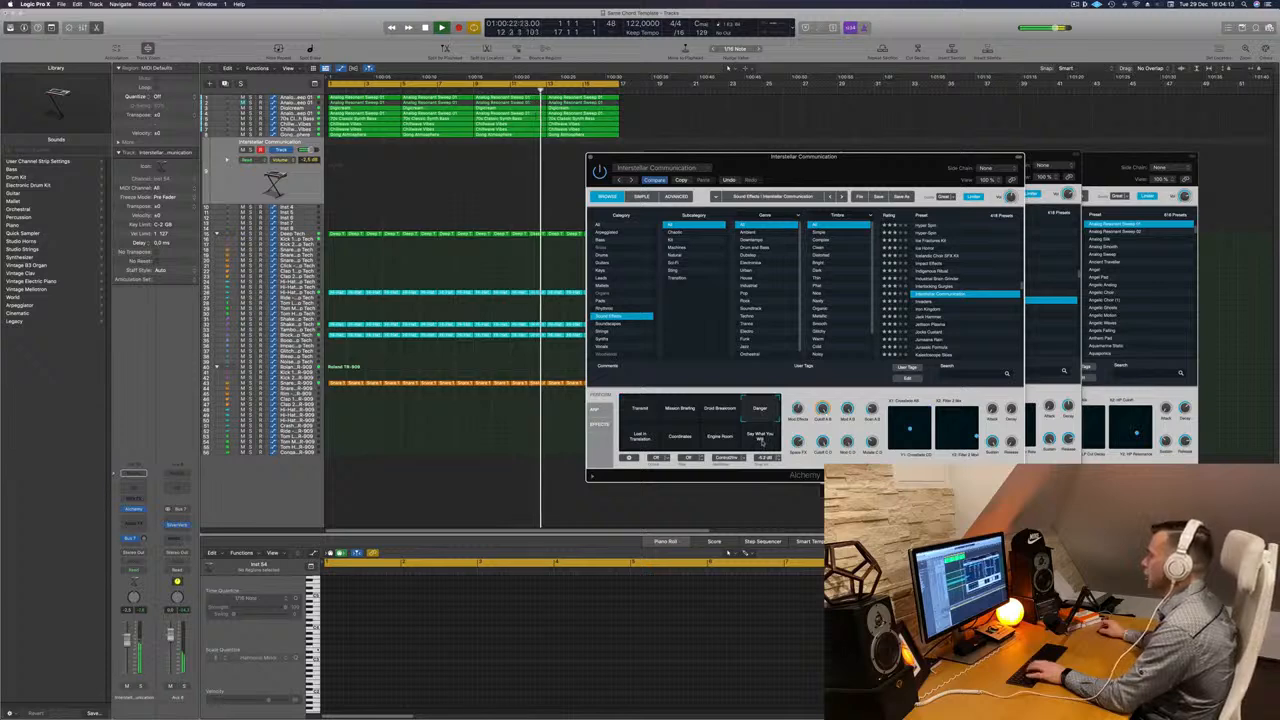
left_click(759, 438)
left_click(679, 438)
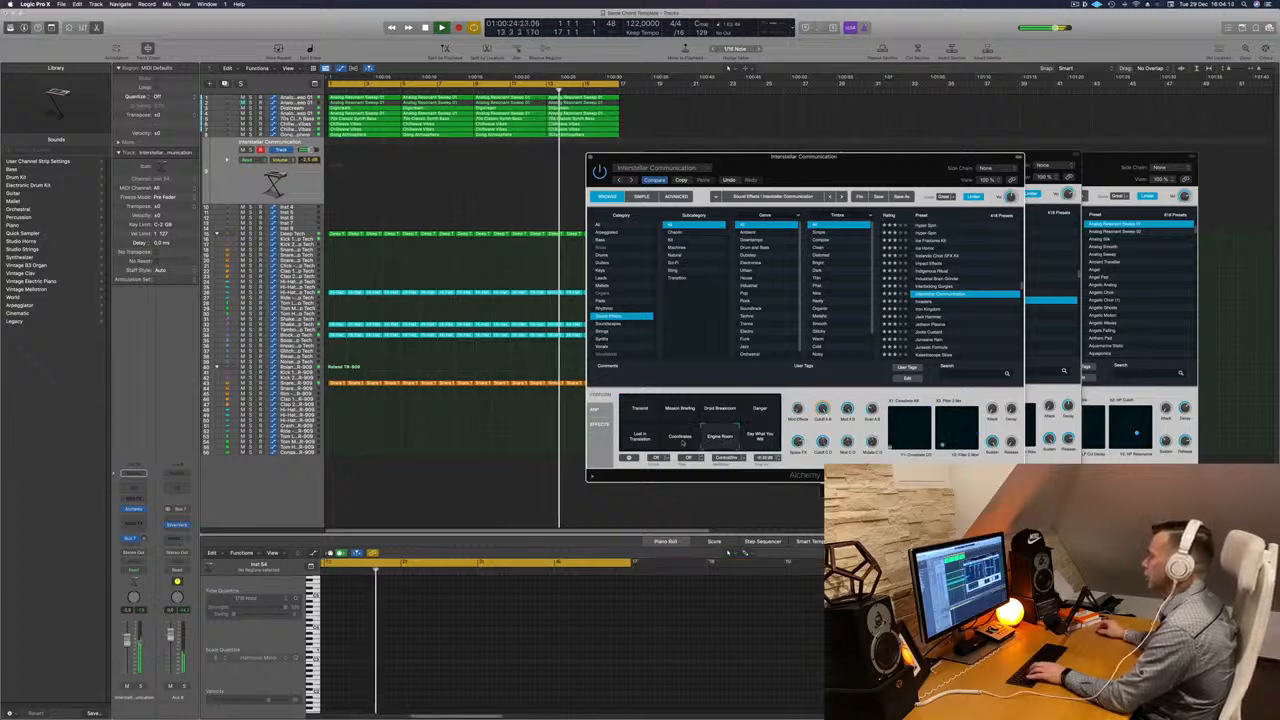
left_click(679, 438)
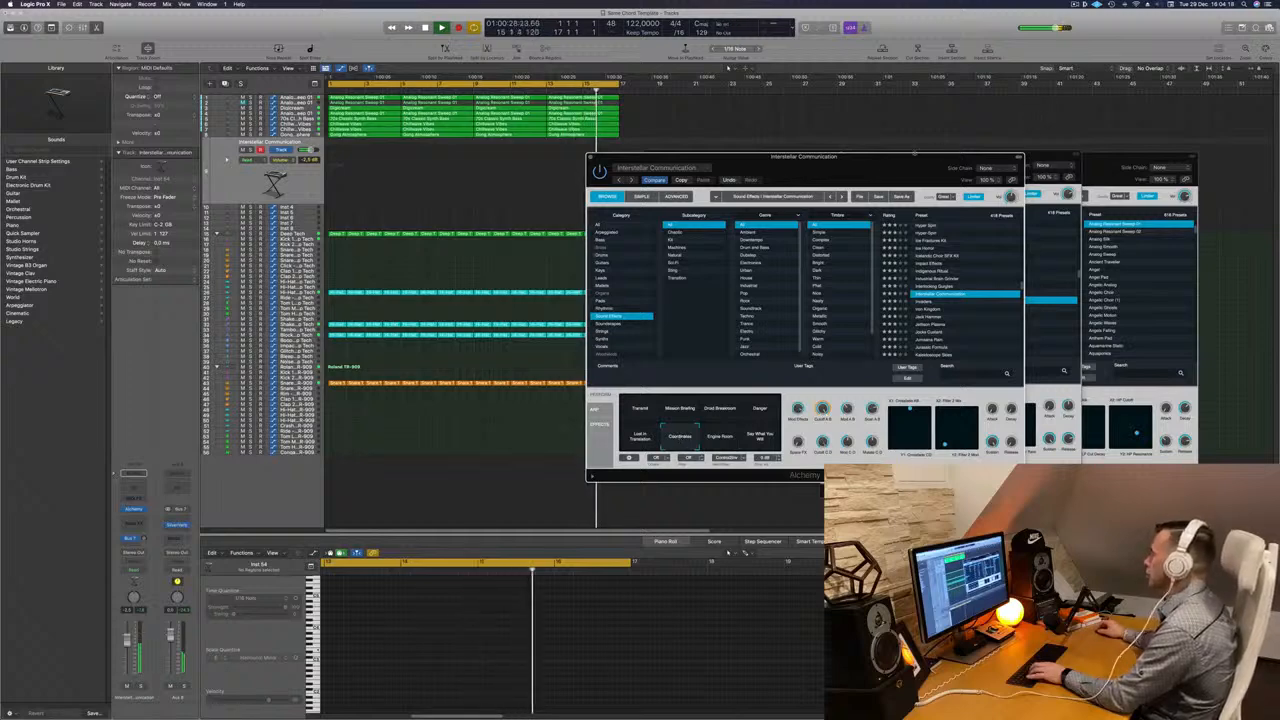
- Load the Invaders preset and move the Alchemy window aside
mouse_move(879, 166)
left_mouse_down()
mouse_move(831, 156)
mouse_move(891, 163)
left_mouse_up()
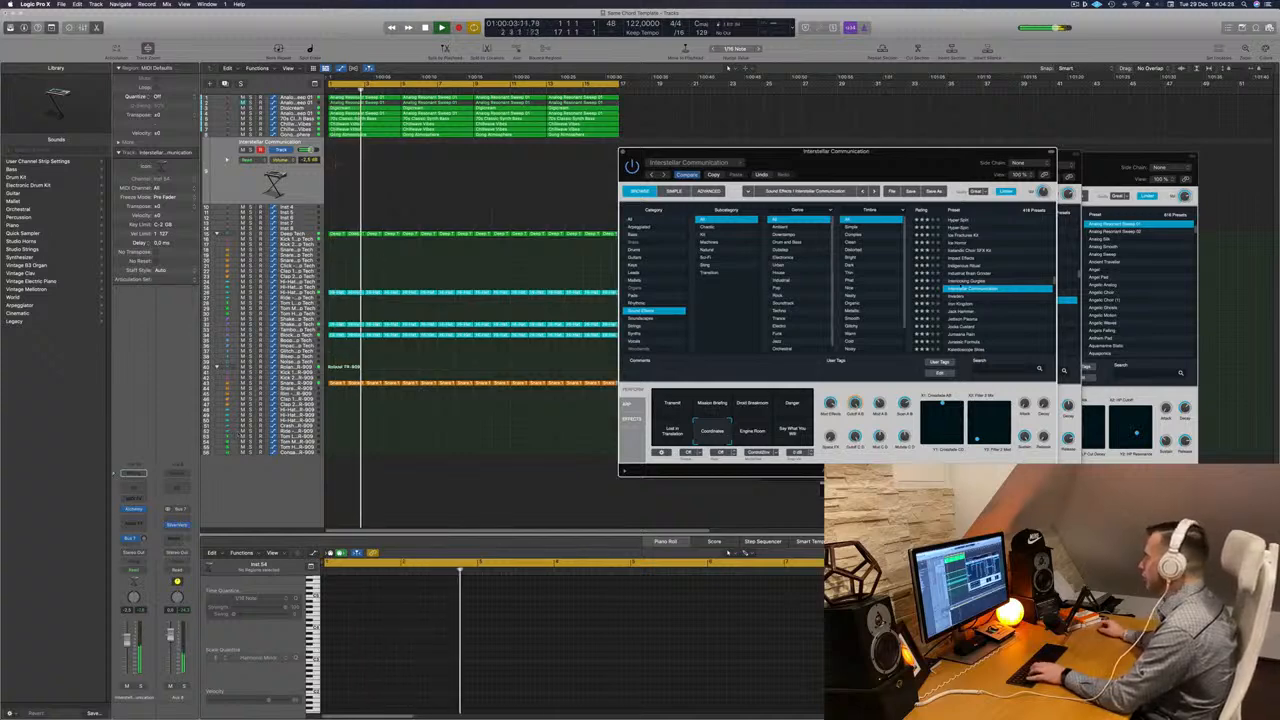
left_click(962, 297)
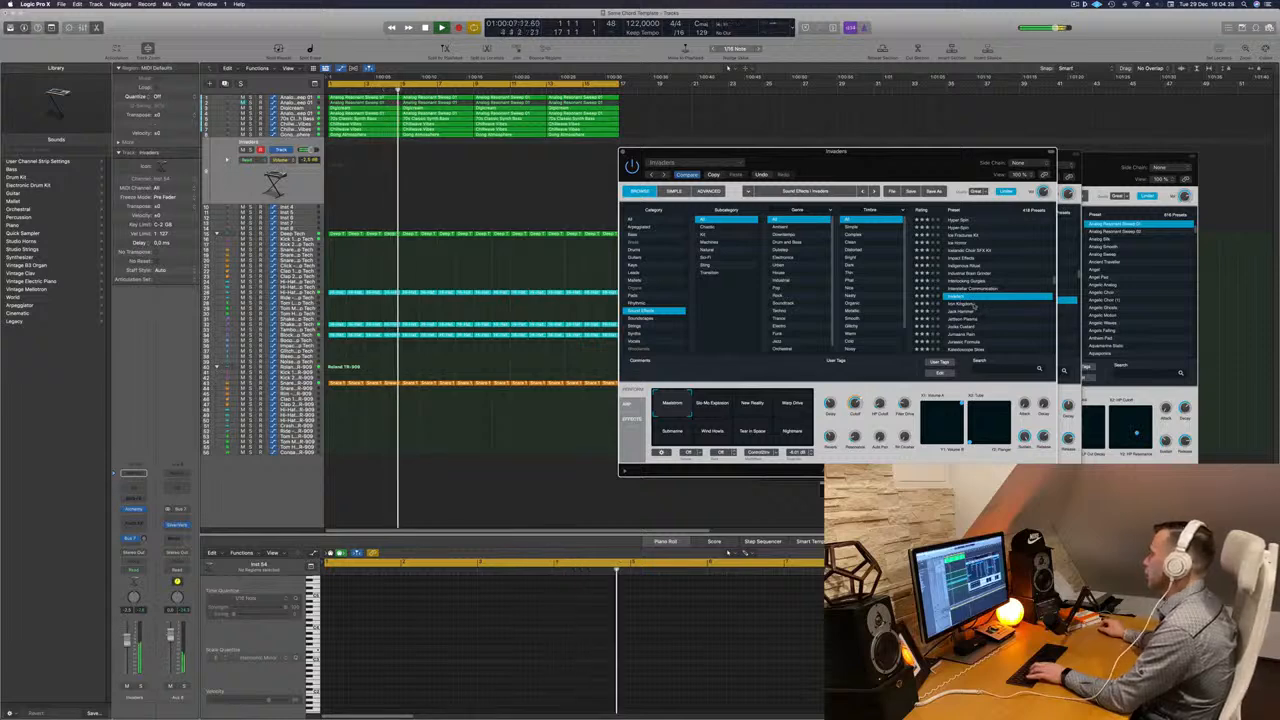
left_click_drag(904, 168, 1066, 219)
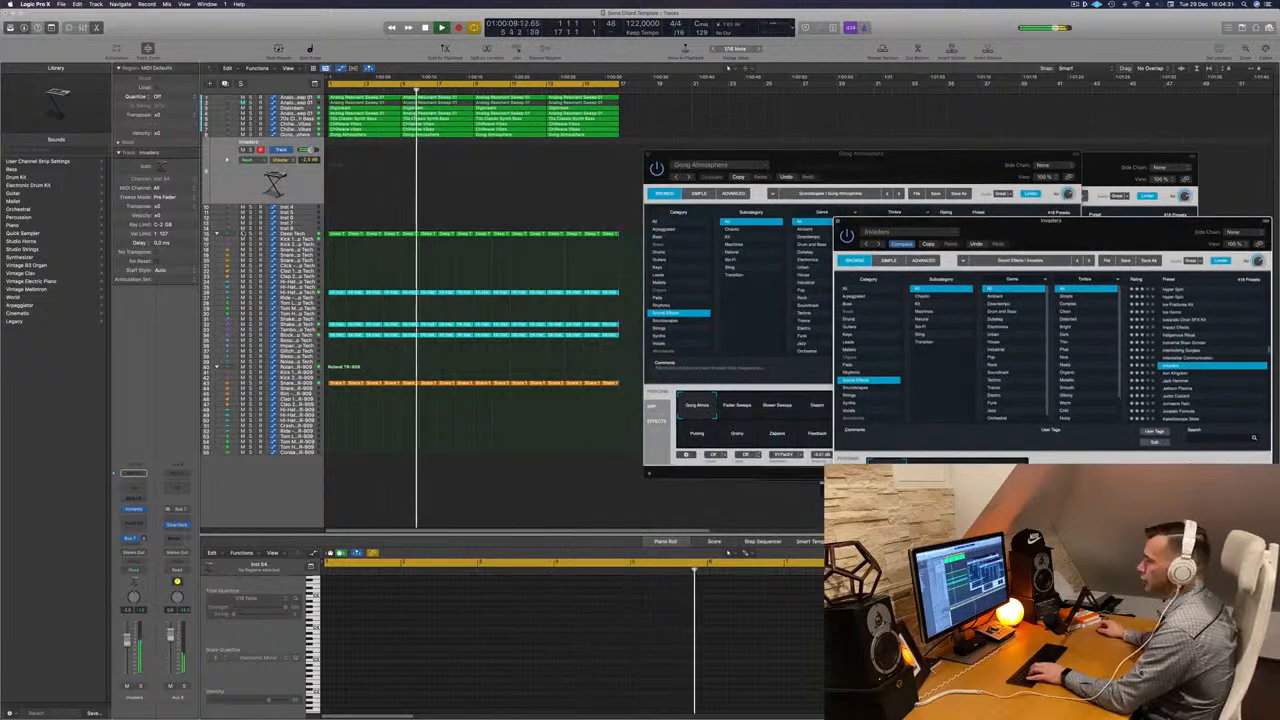
- Record a short Invaders performance on the selected instrument track
left_click(299, 185)
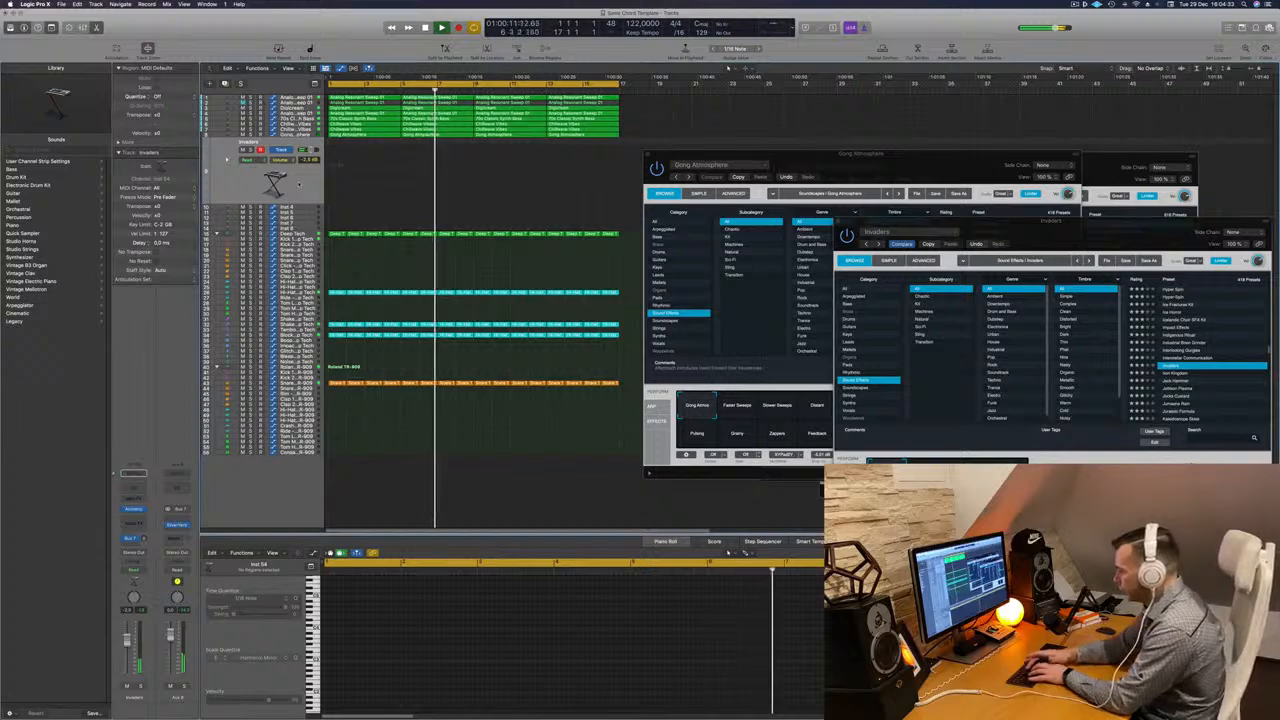
key("r")
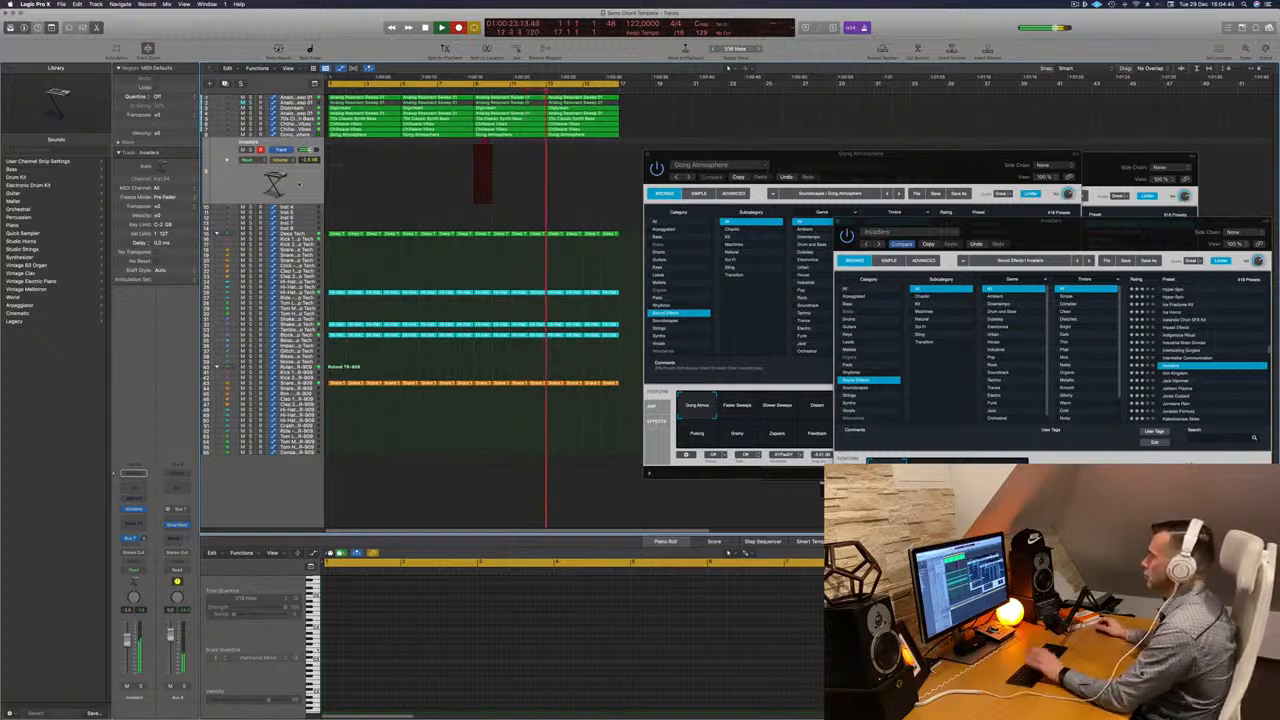
key("space")
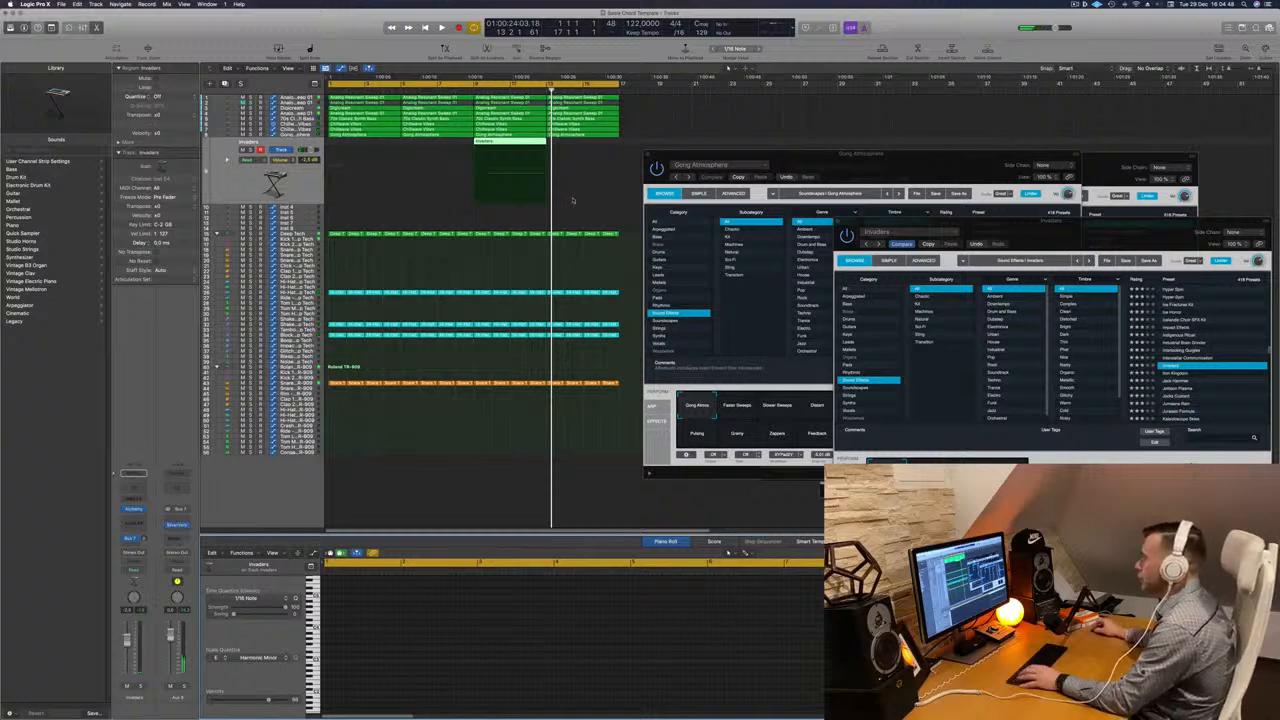
key("space")
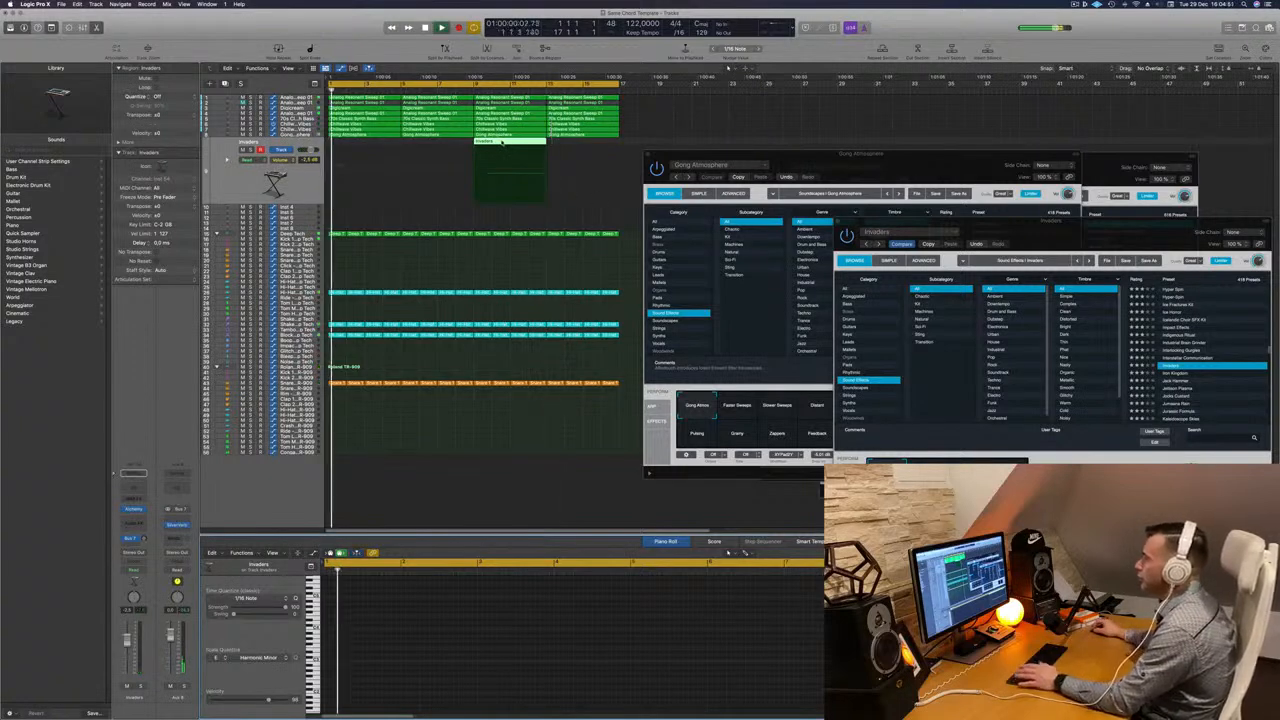
- Move the recorded Invaders region earlier and delete the Gong Atmosphere regions in that section
left_click_drag(502, 143, 422, 145)
left_click(438, 130)
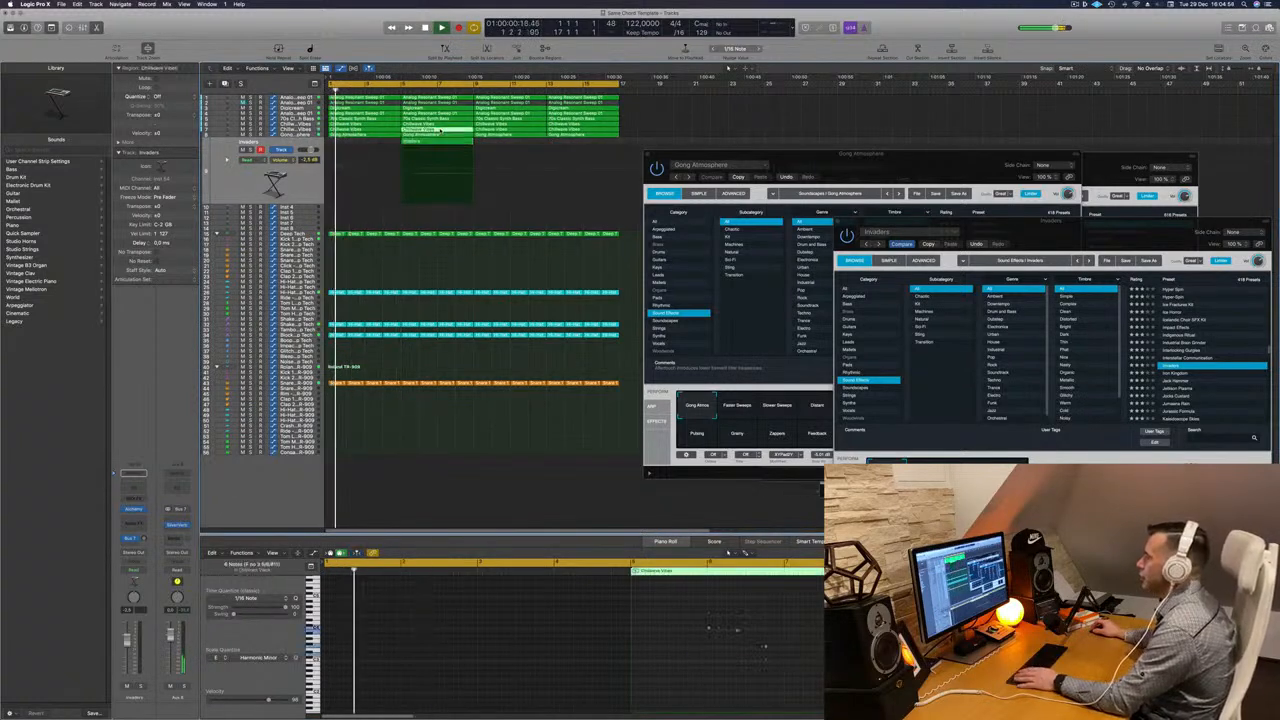
key("Delete")
left_click(442, 135)
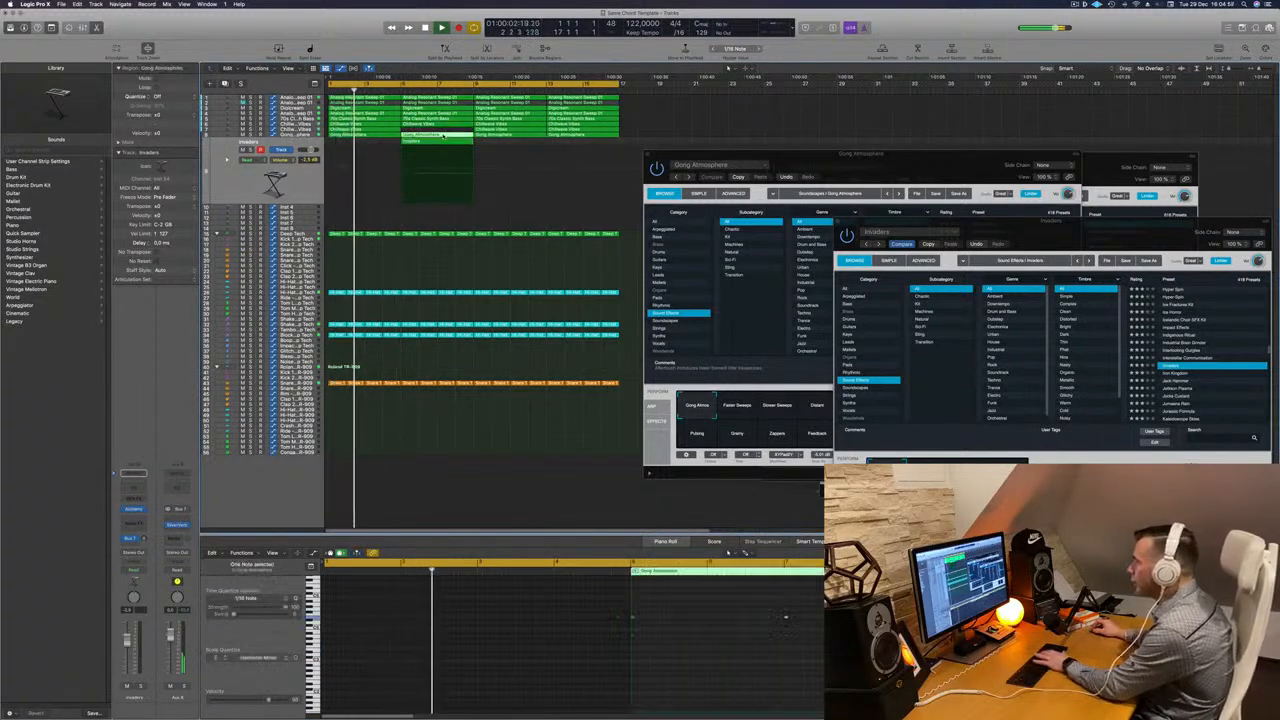
key("Delete")
key("super+z")
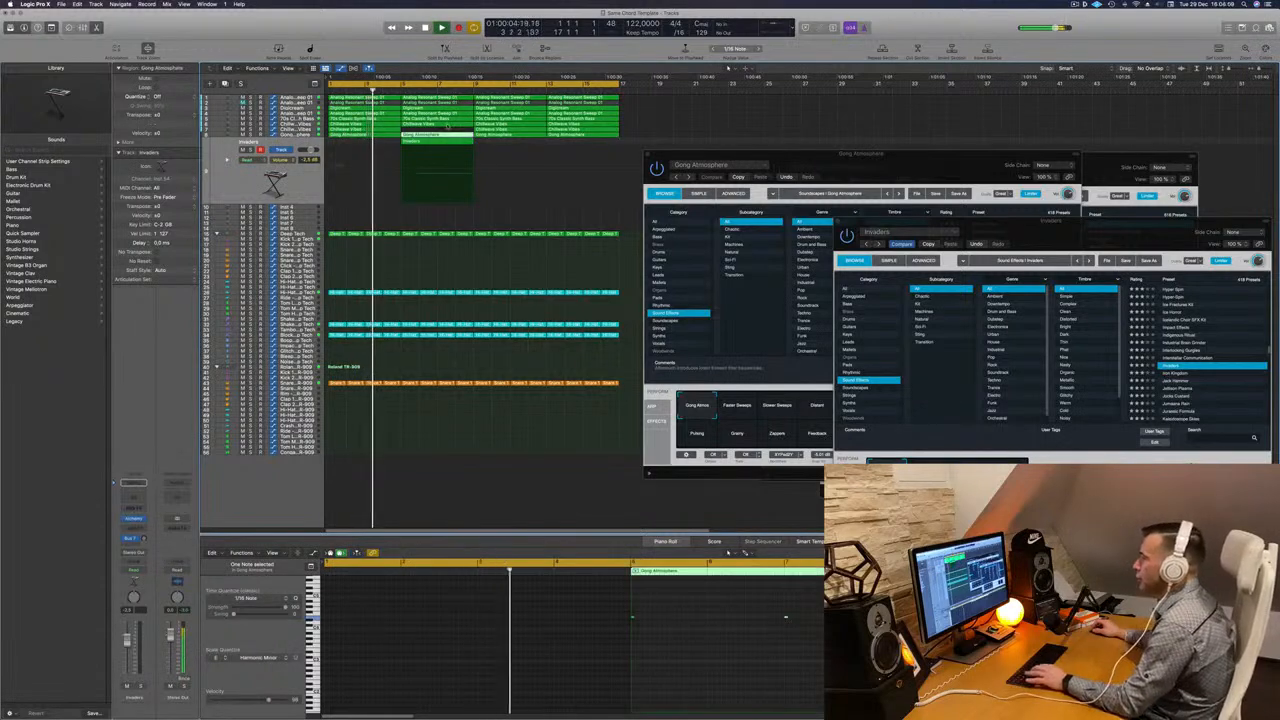
left_click(440, 125)
key("Delete")
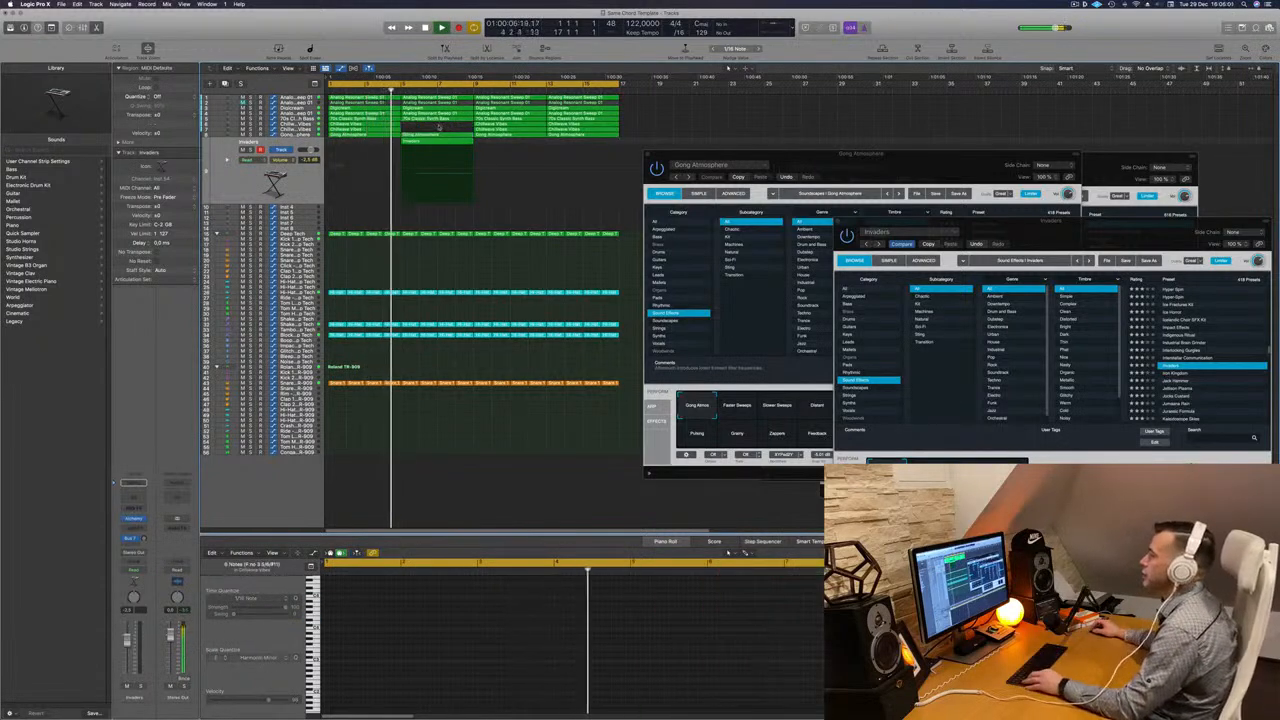
- Zoom out, return to the start, select all regions and repeat them once
key("super+Left")
key("super+Left")
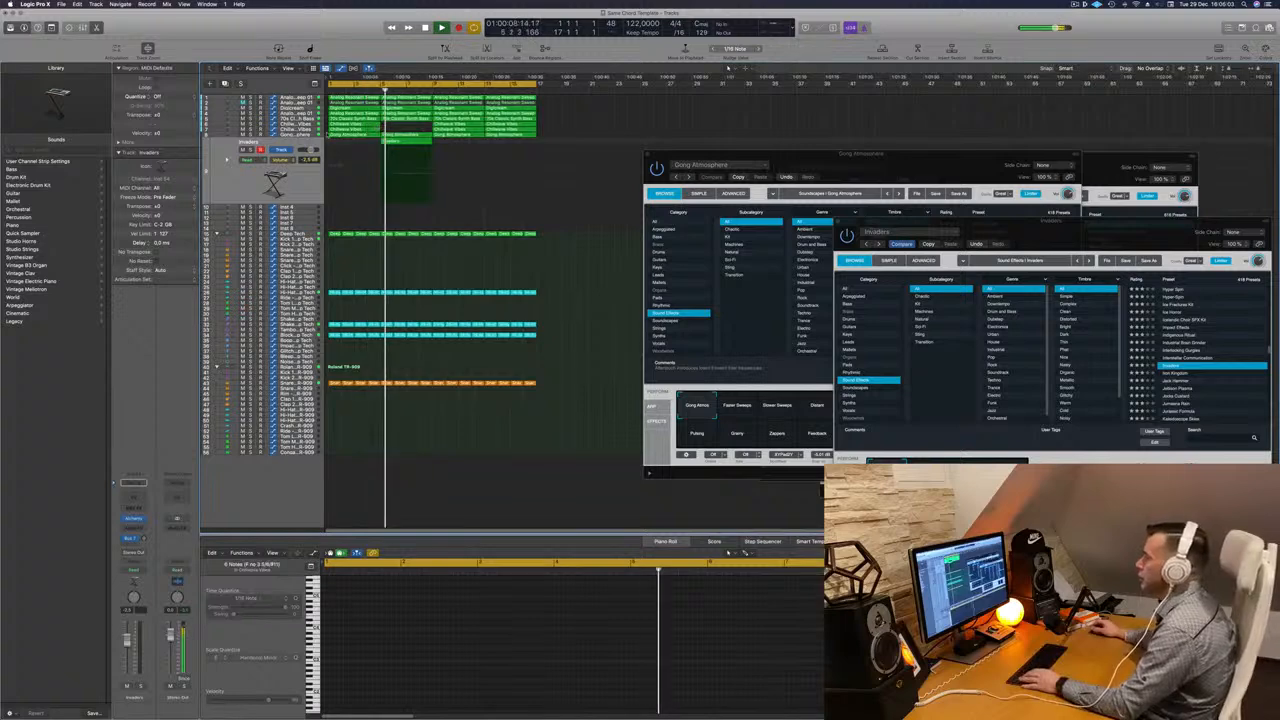
left_click(301, 189)
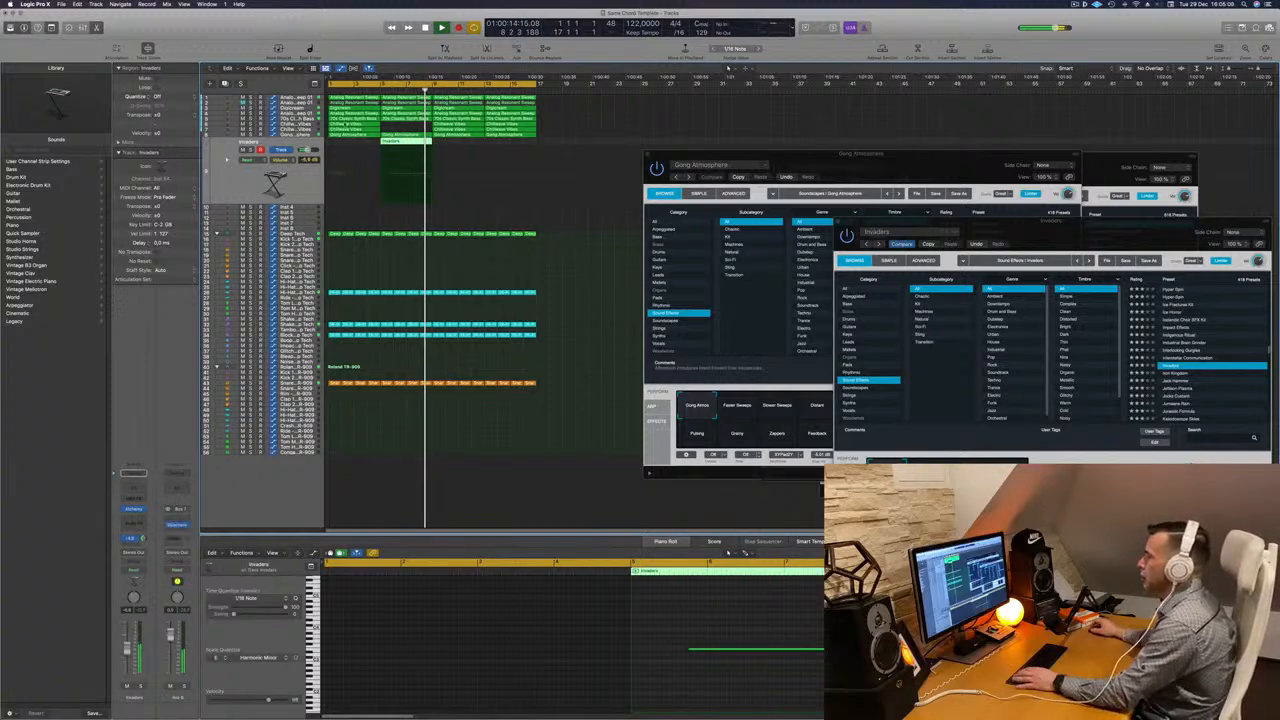
key("super+Left")
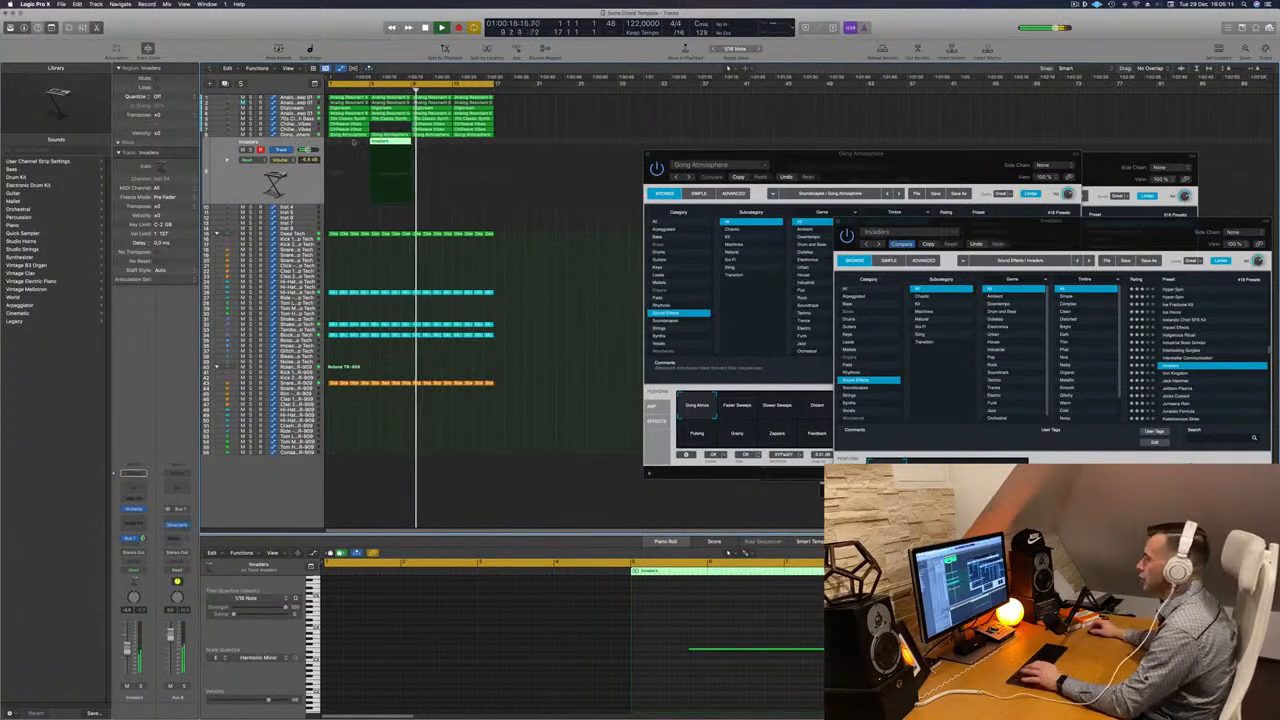
key("Return")
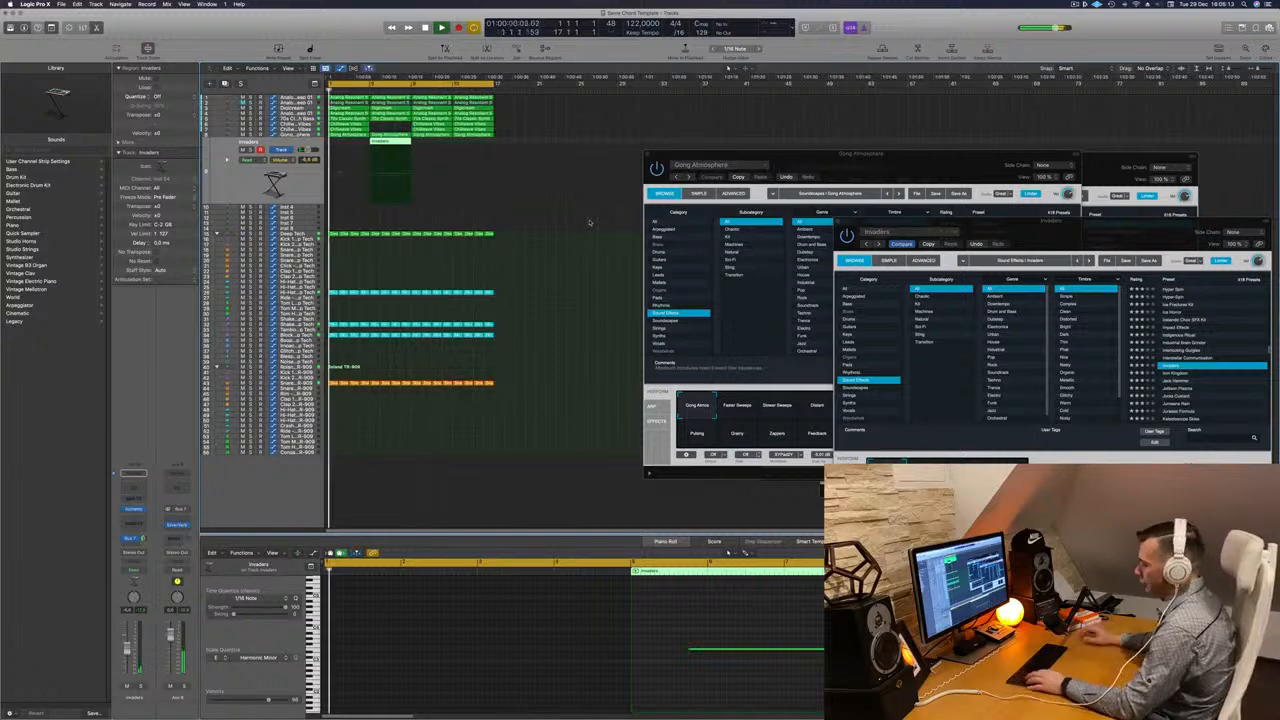
key("super+a")
key("super+r")
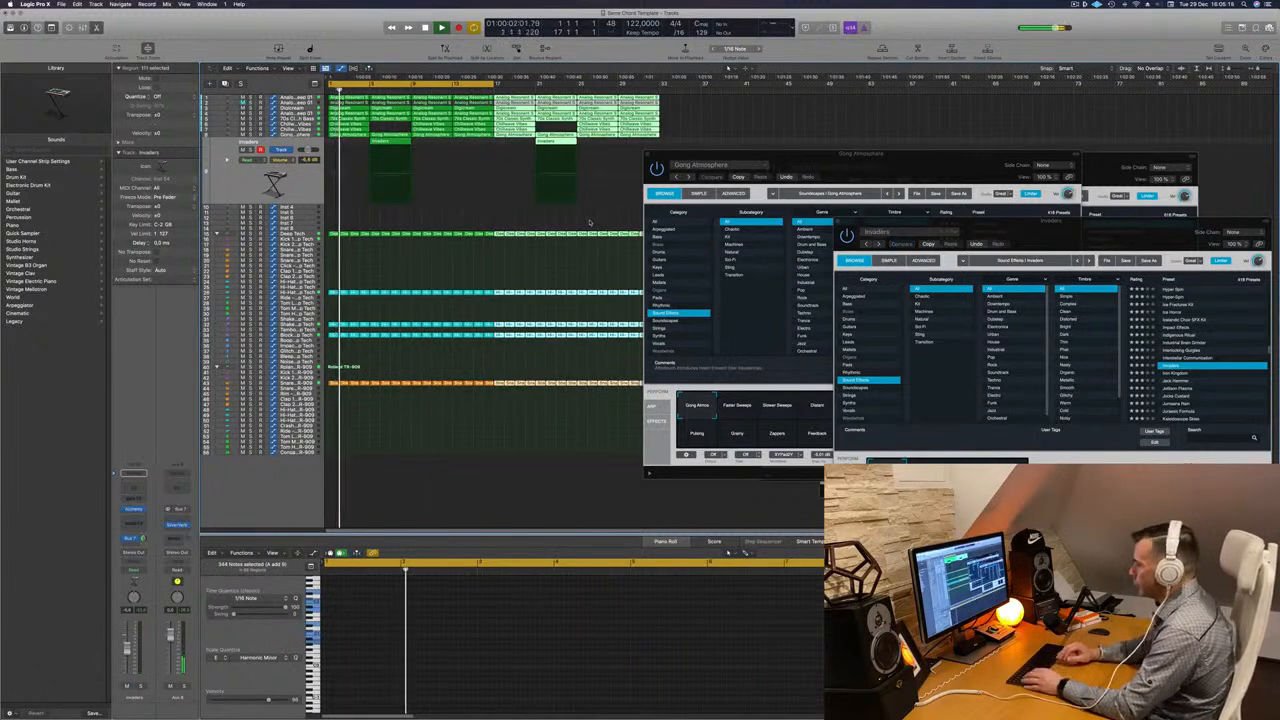
- Deselect the regions, move the Alchemy window, and extend the cycle range across the repeated section
left_click(523, 224)
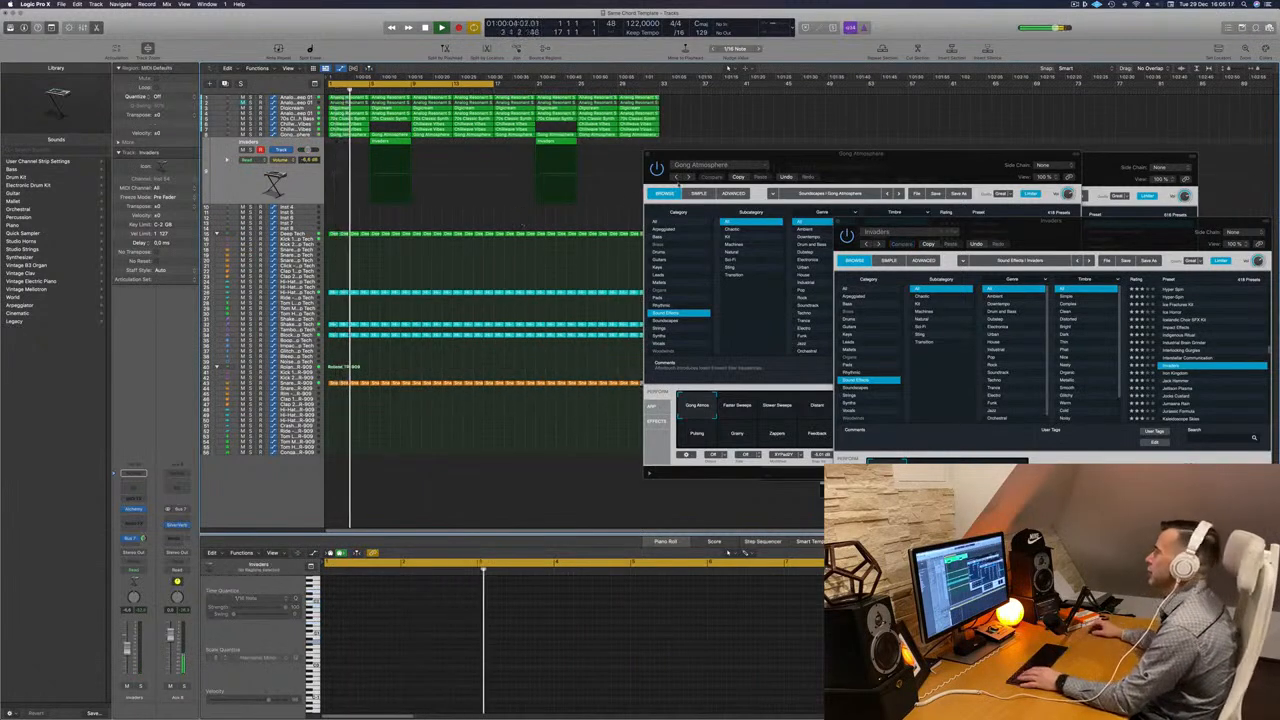
left_click_drag(811, 157, 917, 186)
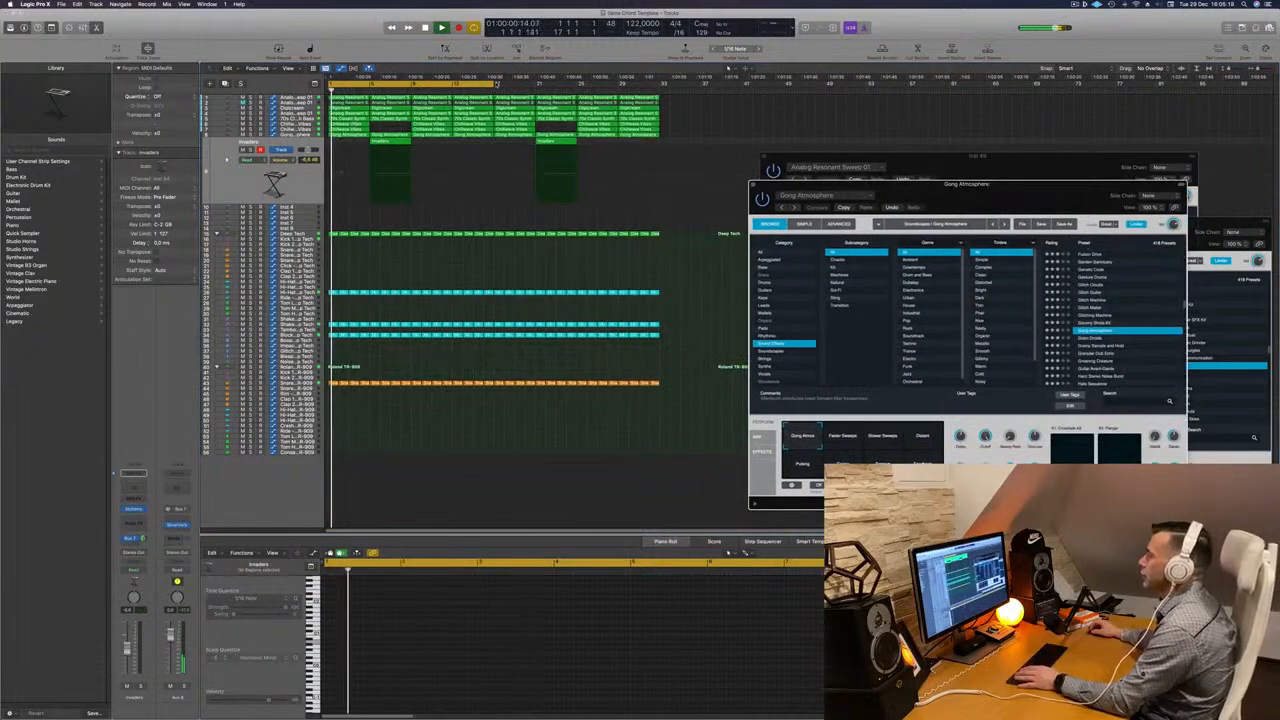
left_click_drag(497, 84, 662, 86)
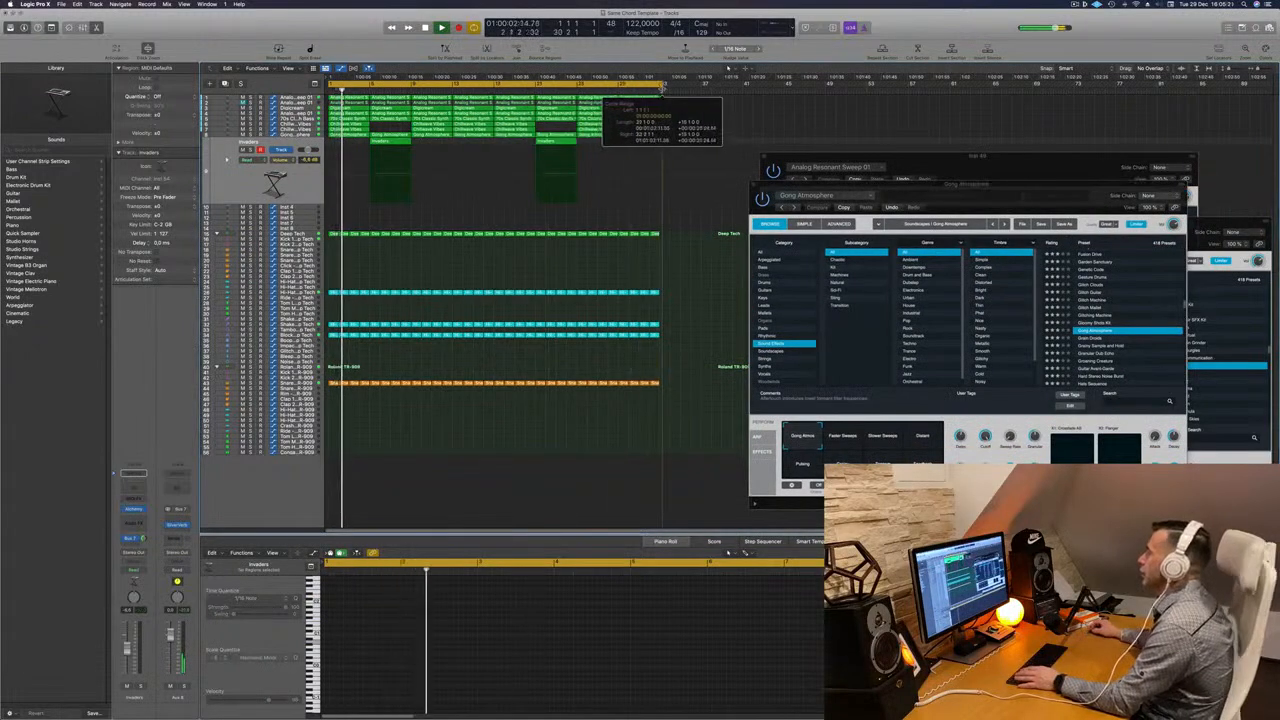